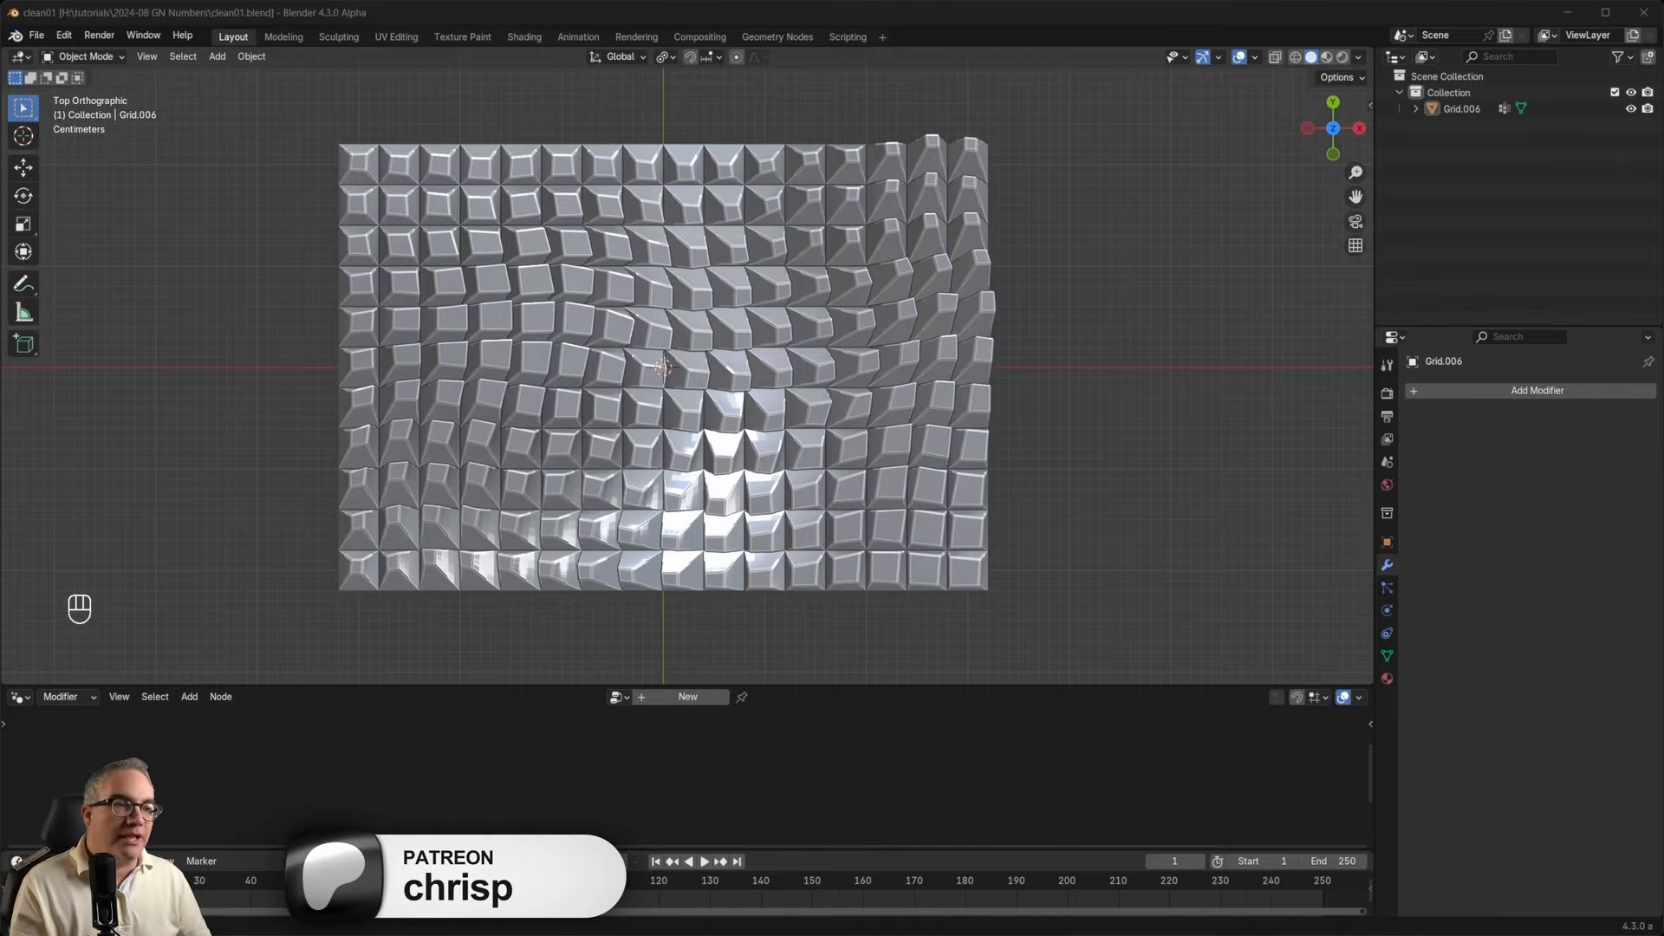
Show the hidden annotation note so its grid lines overlay the tile panel in top view.
{"action": "middle_click_drag", "start_coordinate": [1061, 521], "coordinate": [1061, 378]}
{"action": "key", "text": "a"}
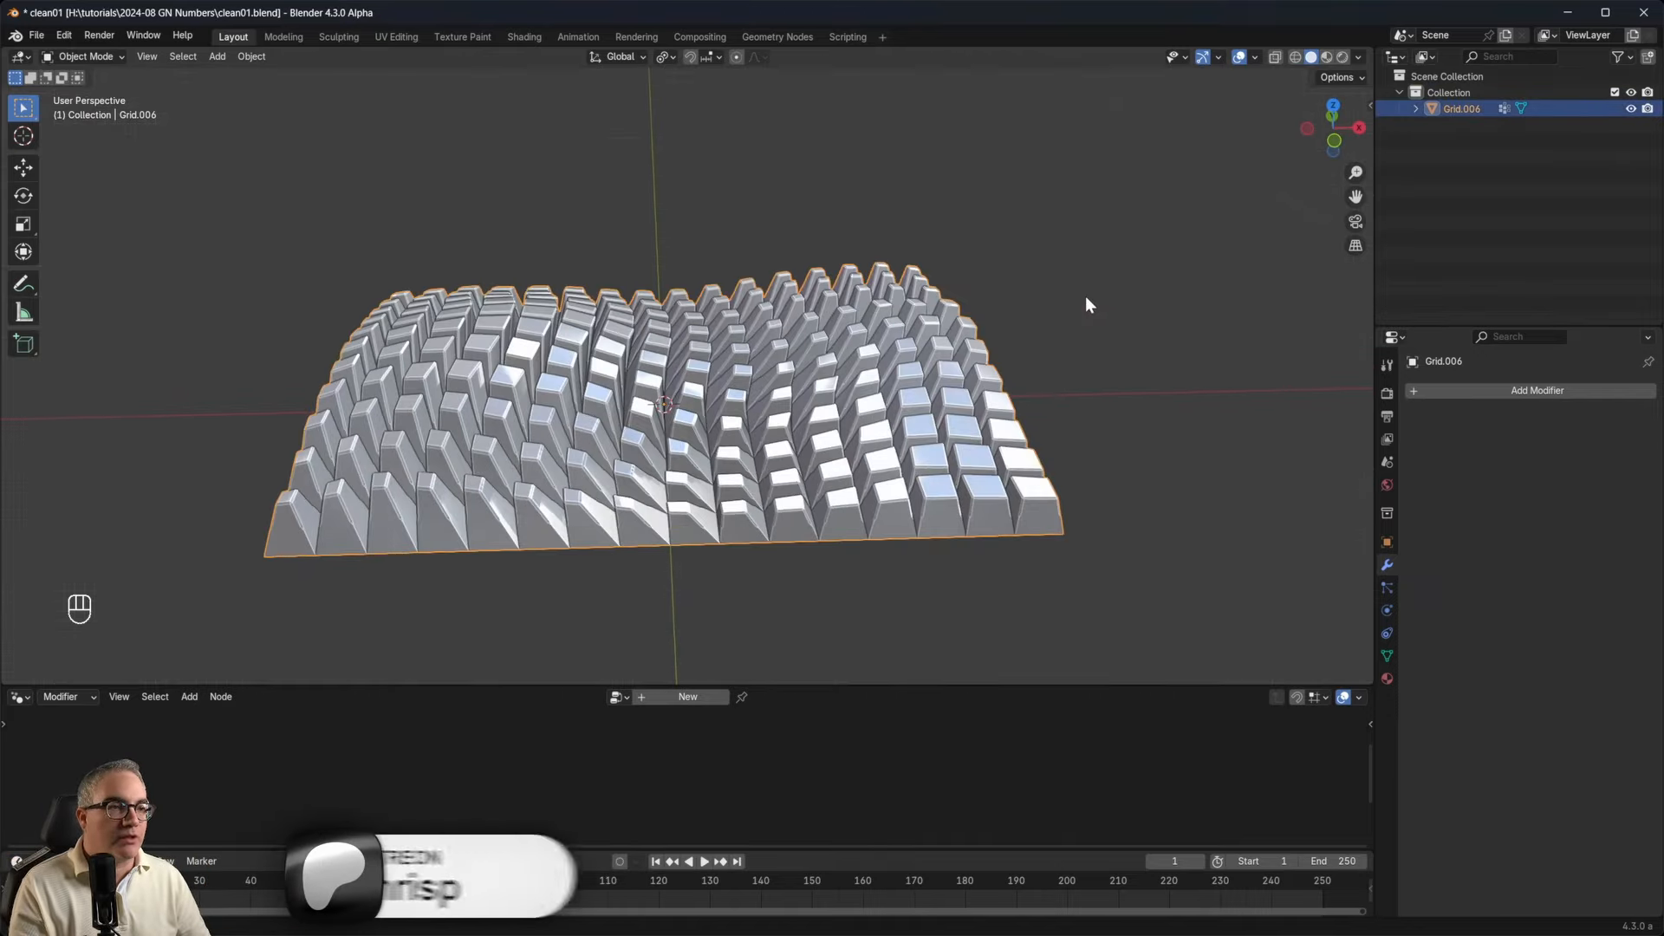
{"action": "middle_click_drag", "start_coordinate": [1085, 300], "coordinate": [1061, 409]}
{"action": "key", "text": "KP_7"}
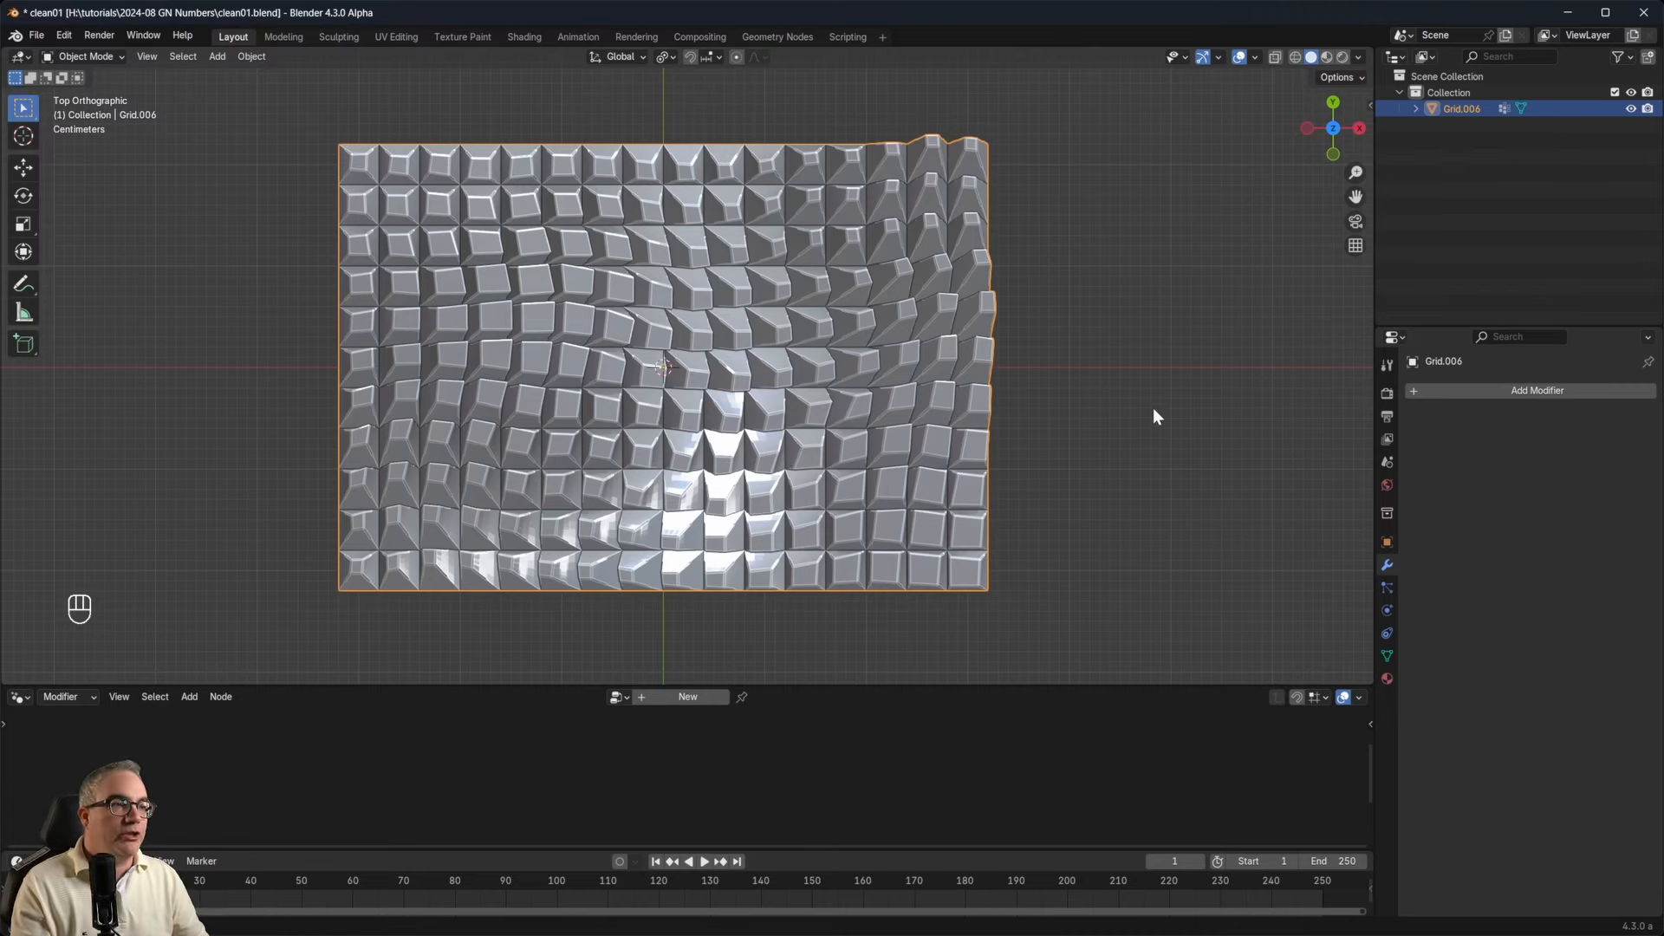
{"action": "key", "text": "n"}
{"action": "left_click", "coordinate": [1307, 547]}
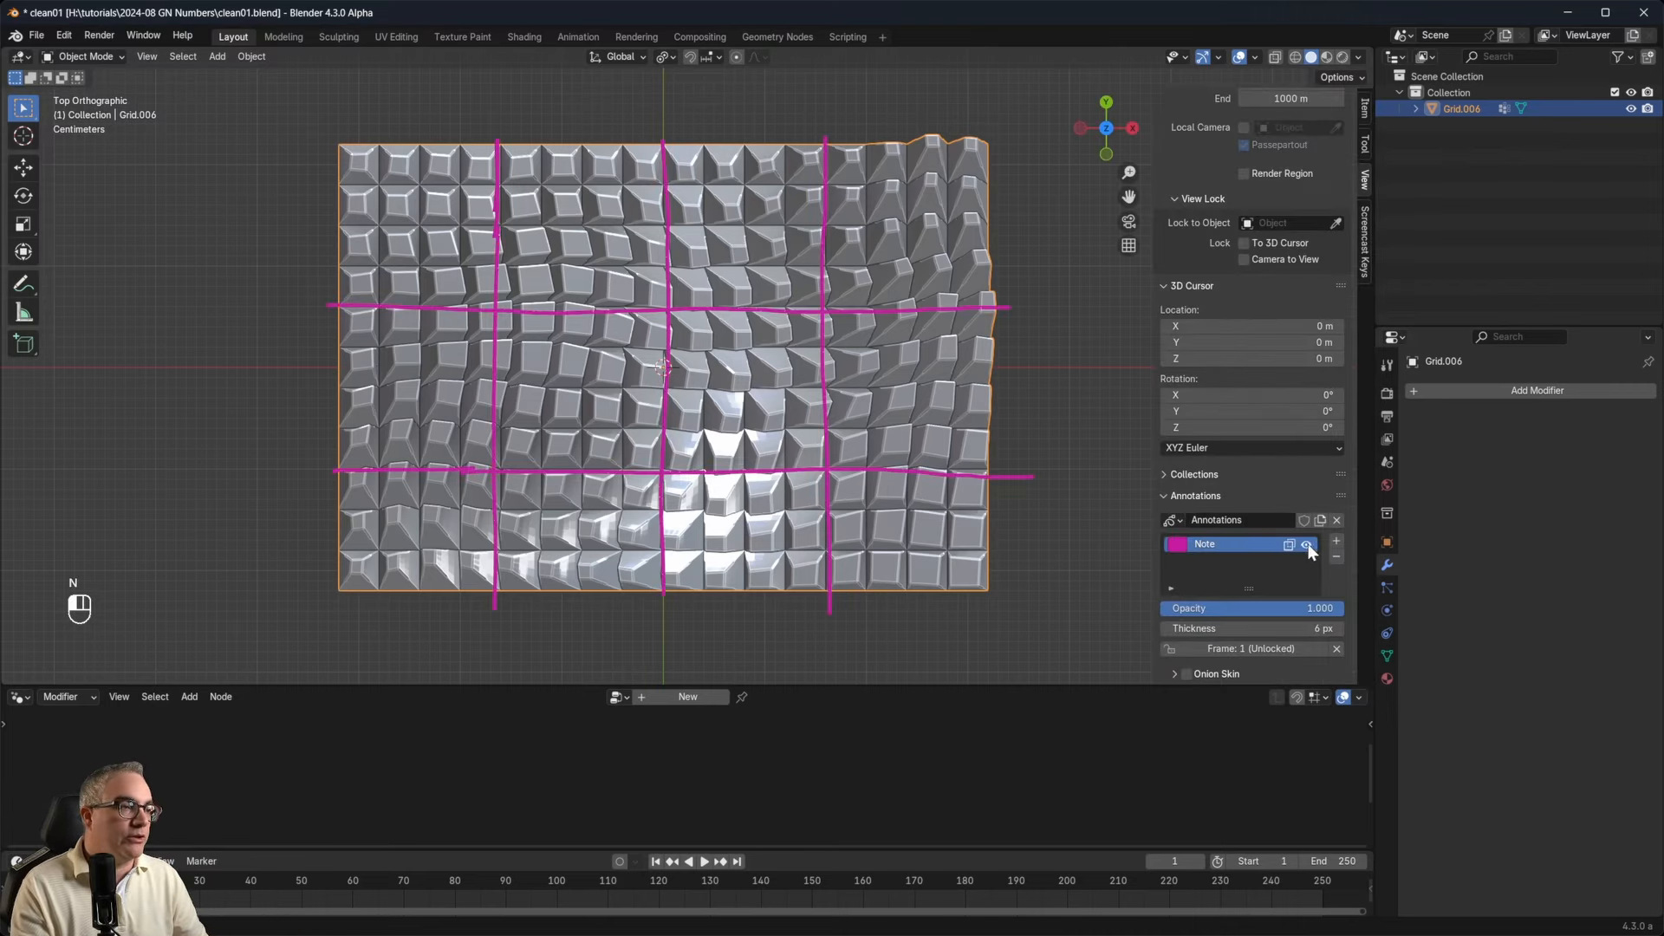
{"action": "key", "text": "n"}
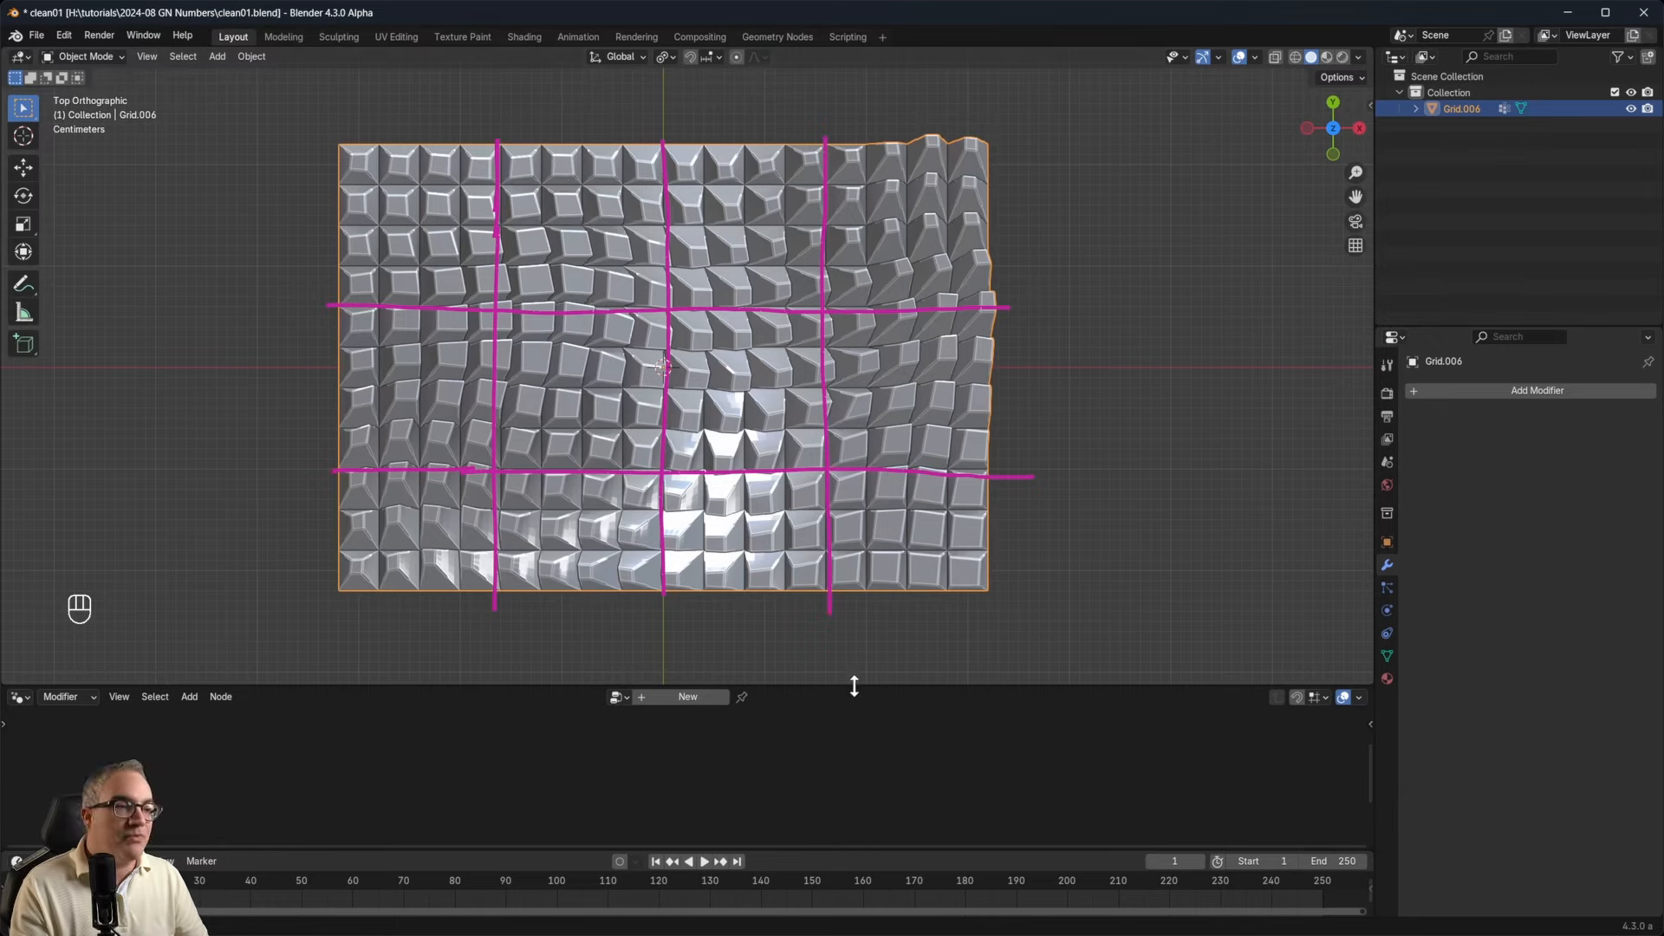
Enlarge the node editor area and add a mesh cube at the world origin.
{"action": "left_click_drag", "start_coordinate": [854, 686], "coordinate": [858, 526]}
{"action": "scroll", "coordinate": [794, 293], "scroll_direction": "down", "scroll_amount": 2}
{"action": "left_click", "coordinate": [985, 258]}
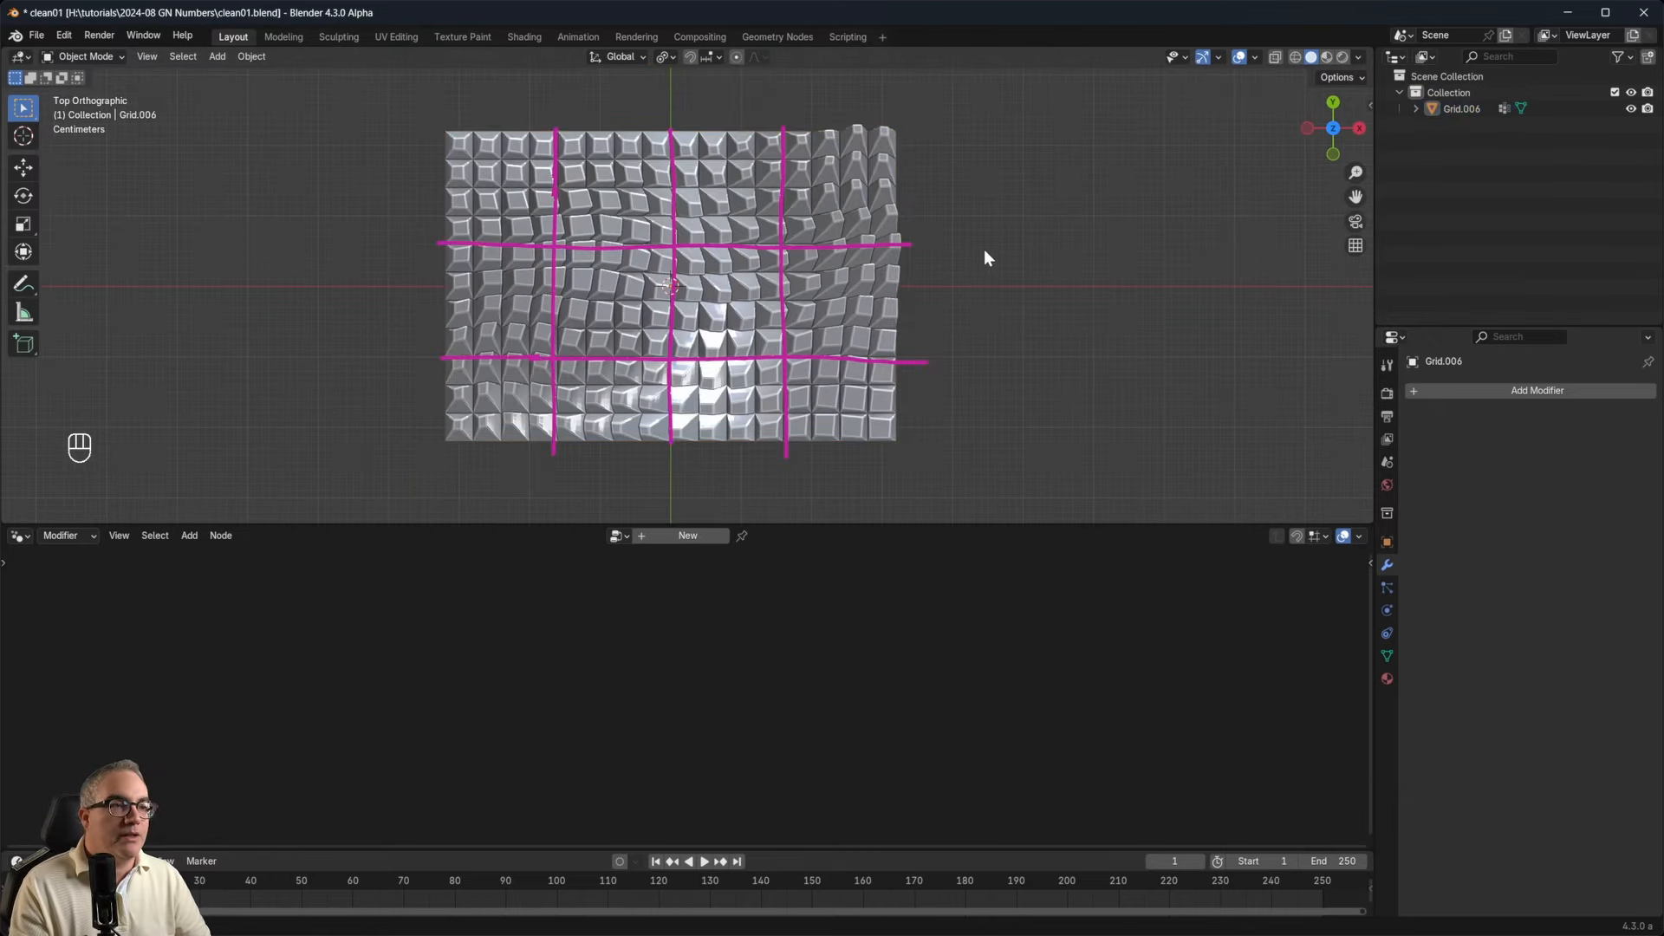
{"action": "middle_click_drag", "start_coordinate": [985, 257], "coordinate": [846, 241]}
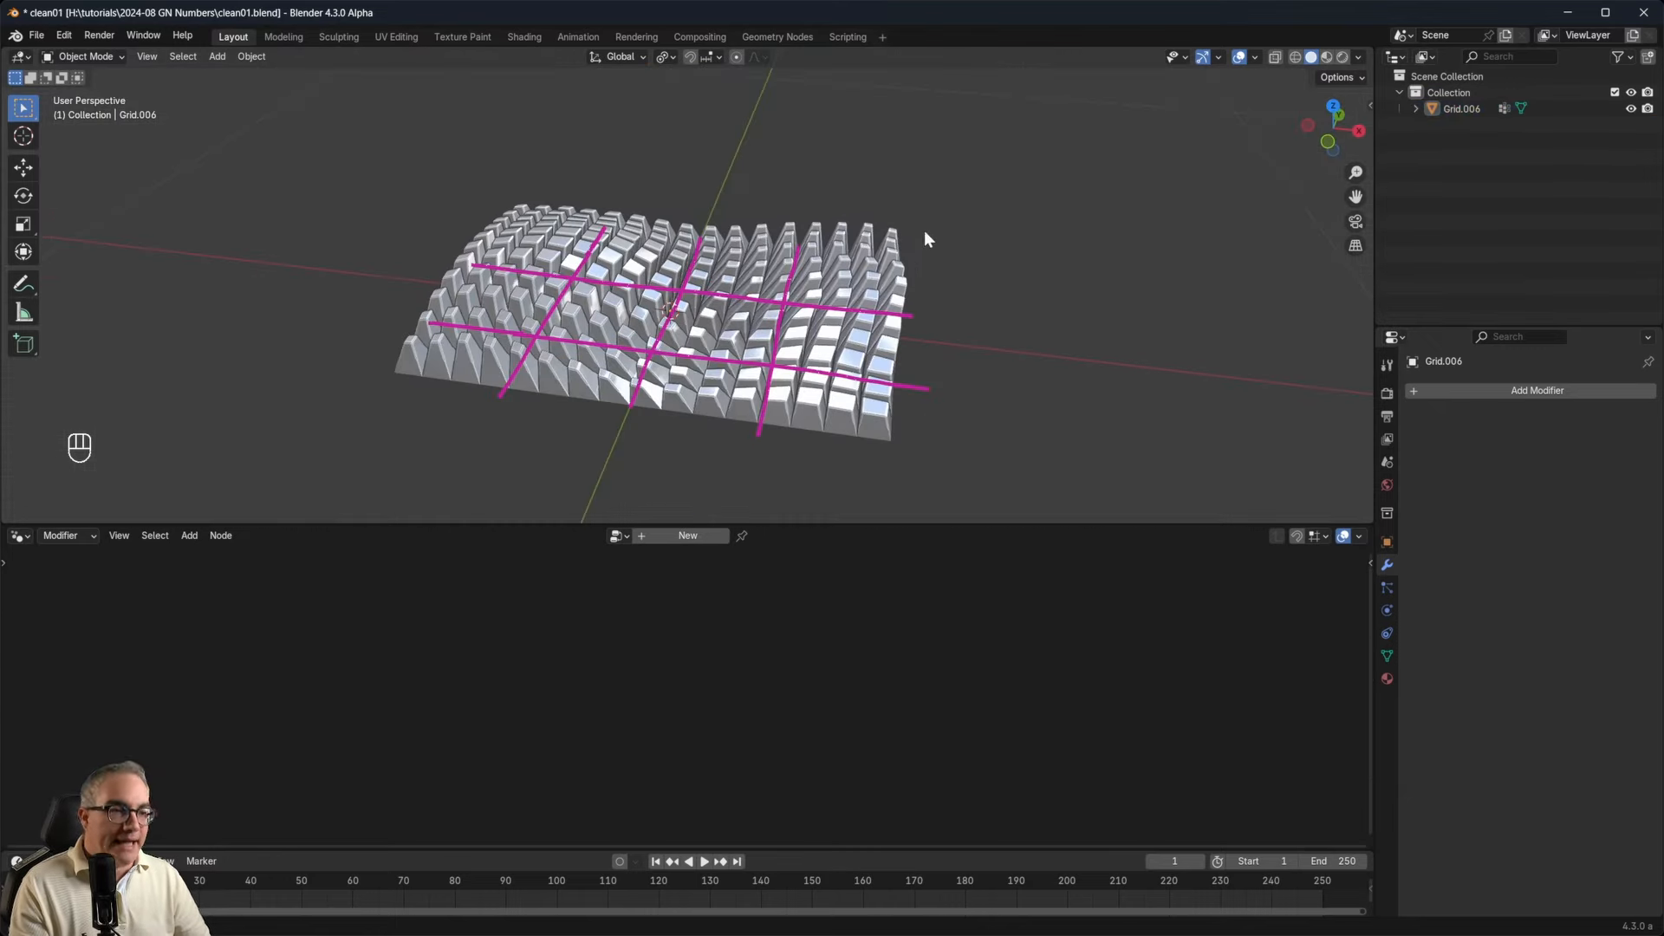
{"action": "key", "text": "shift+a"}
{"action": "mouse_move", "coordinate": [903, 223]}
{"action": "left_click", "coordinate": [1007, 242]}
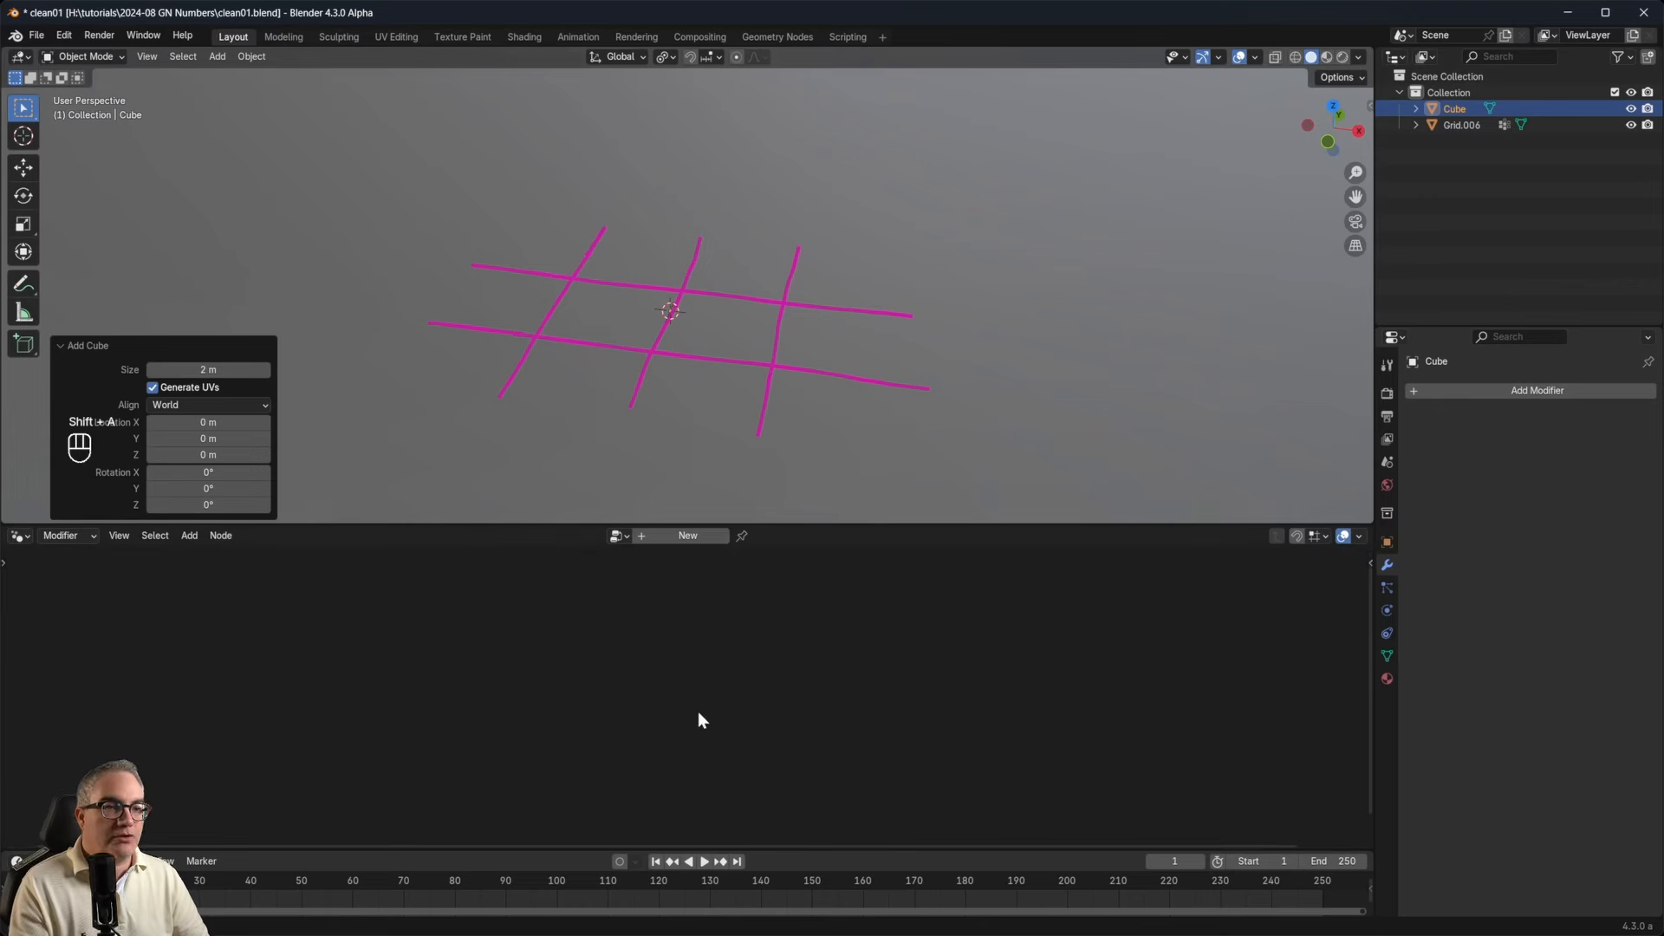
Create a new geometry node tree on the cube and give the node editor more height.
{"action": "left_click", "coordinate": [687, 536]}
{"action": "left_click_drag", "start_coordinate": [581, 525], "coordinate": [617, 447]}
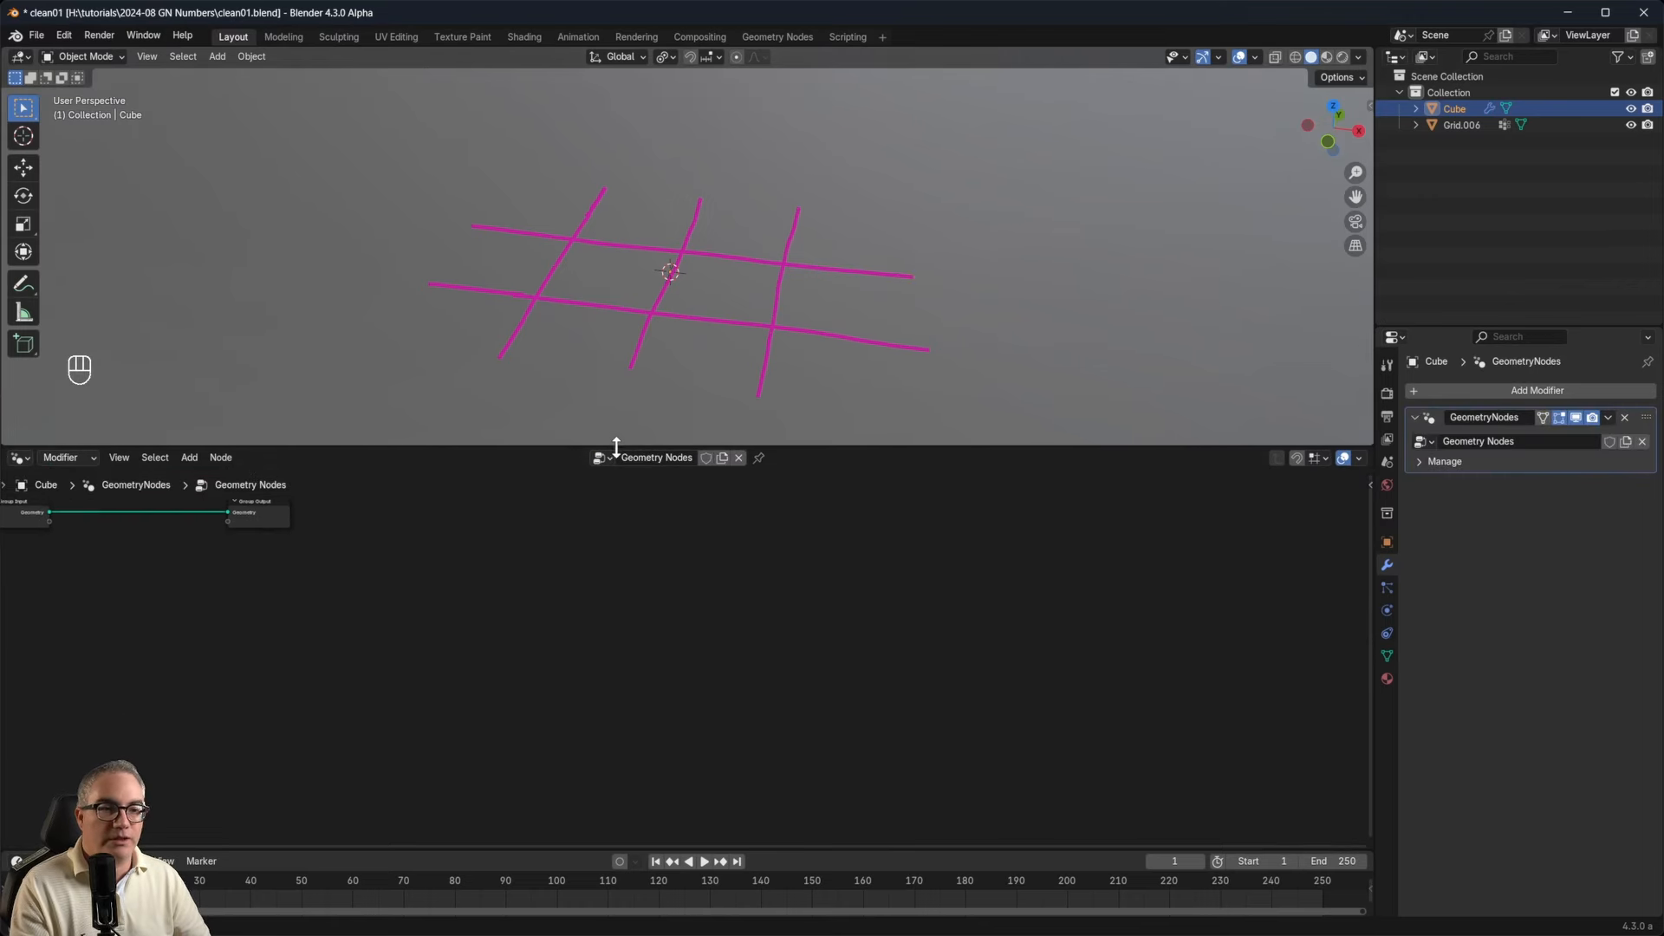
{"action": "key", "text": "Home"}
{"action": "scroll", "coordinate": [775, 678], "scroll_direction": "up", "scroll_amount": 5}
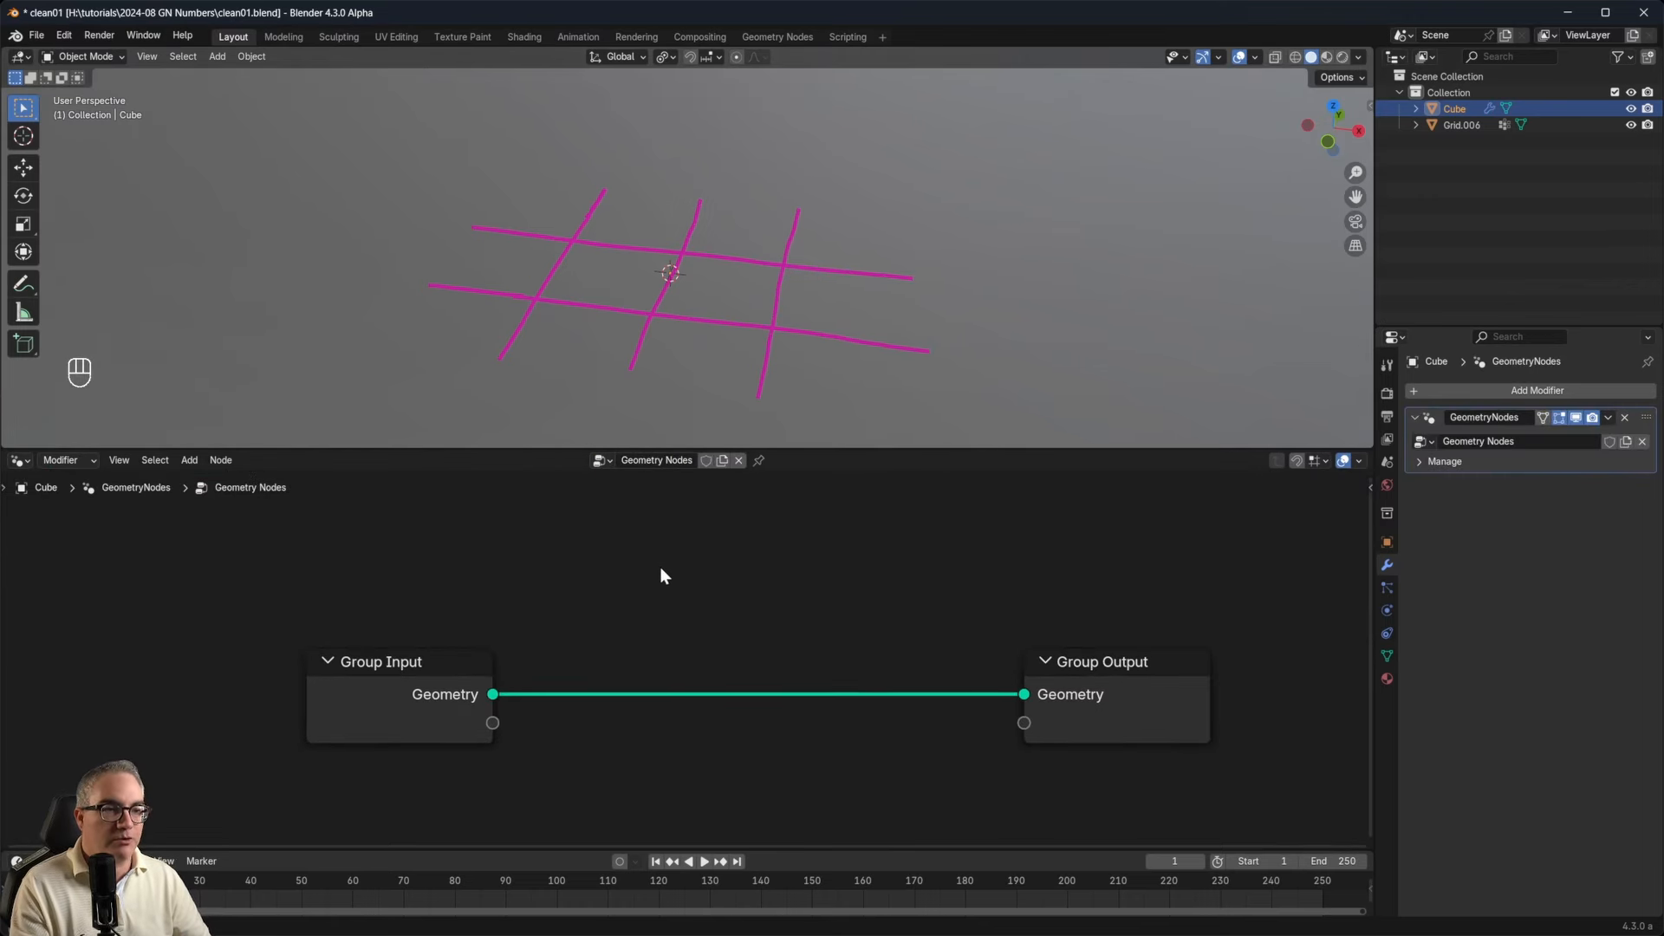
{"action": "scroll", "coordinate": [661, 575], "scroll_direction": "down", "scroll_amount": 1}
Rename both the cube object and its geometry node tree to "numbers".
{"action": "double_click", "coordinate": [1457, 109]}
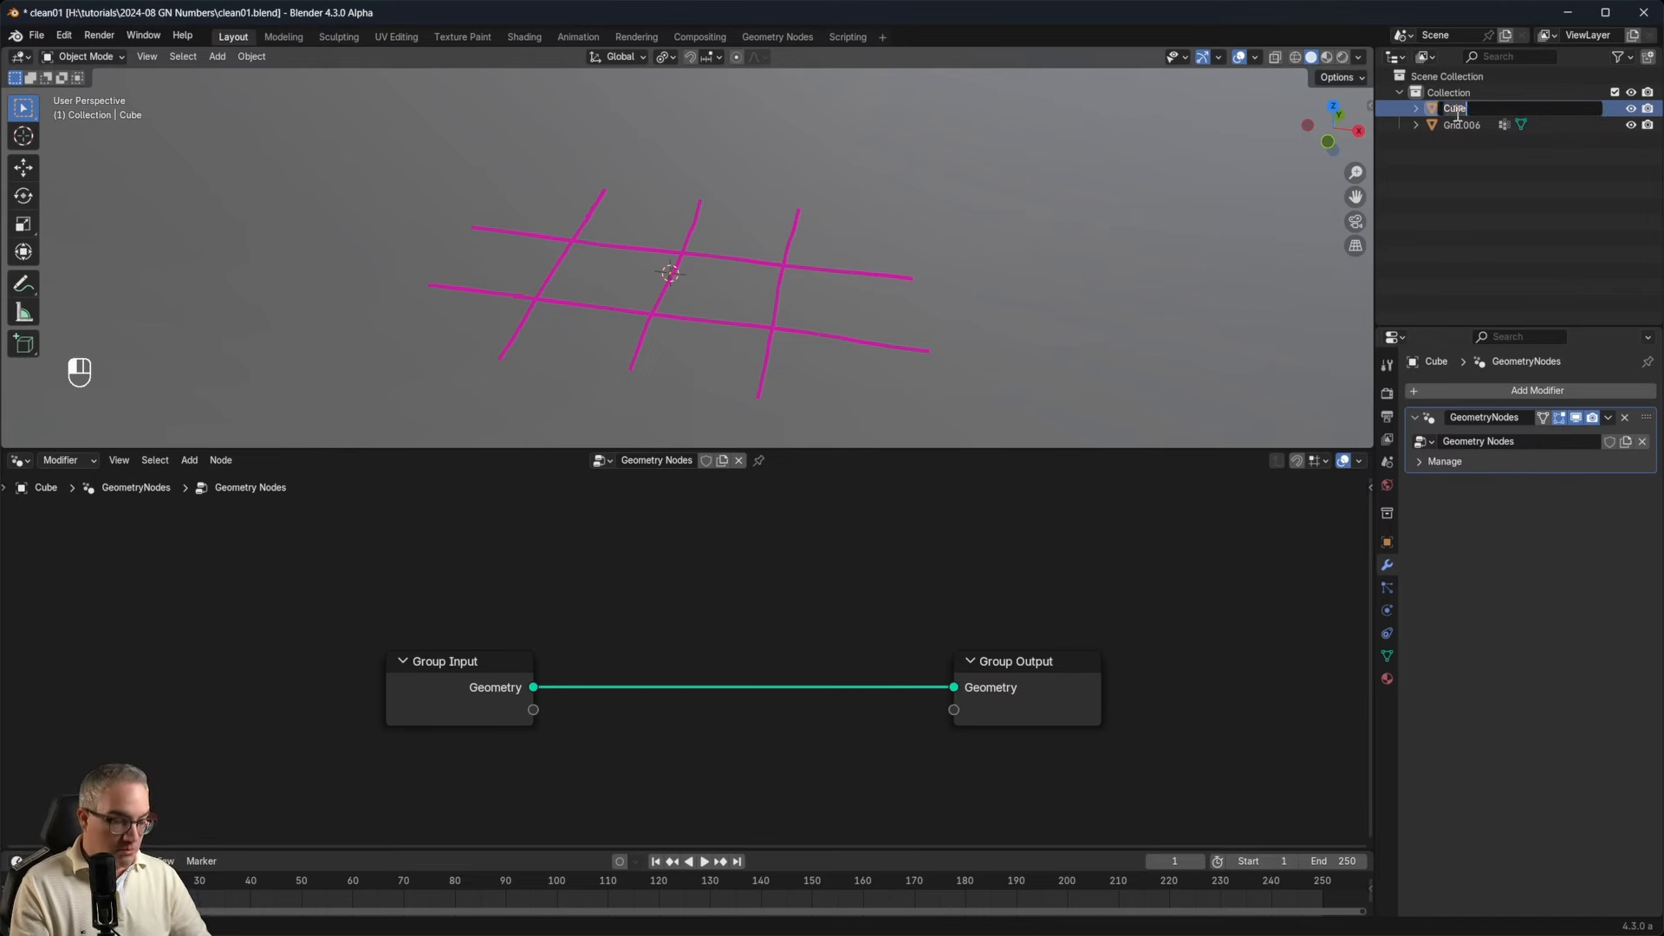
{"action": "type", "text": "numbers"}
{"action": "key", "text": "Return"}
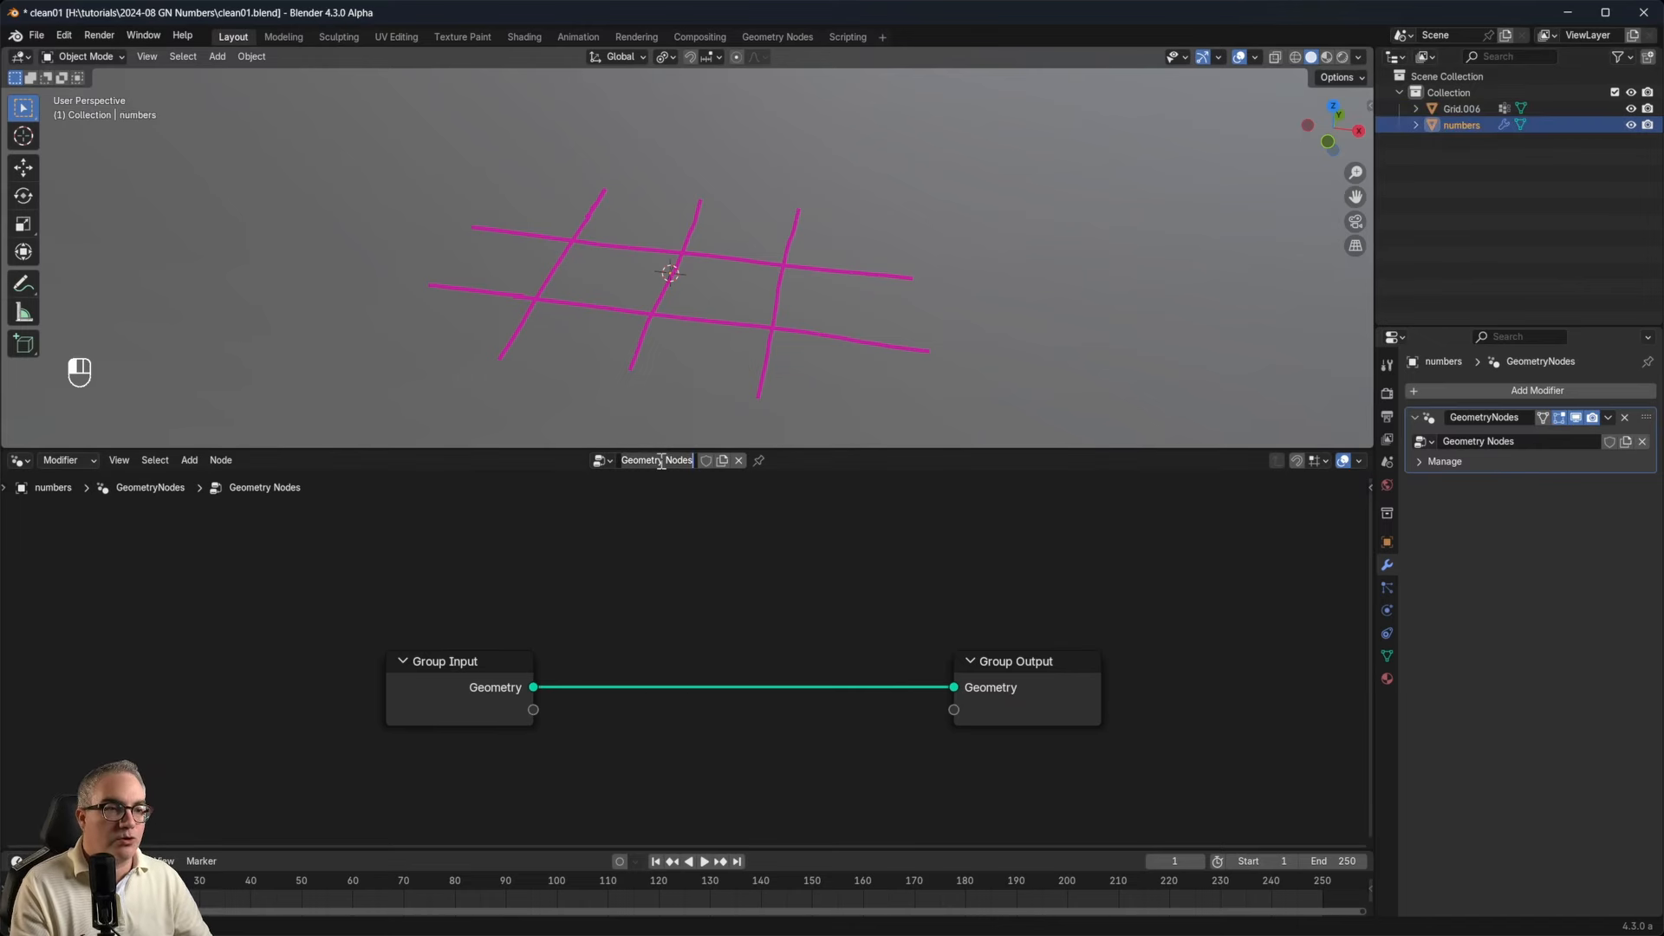
{"action": "type", "text": "numbers"}
{"action": "key", "text": "Return"}
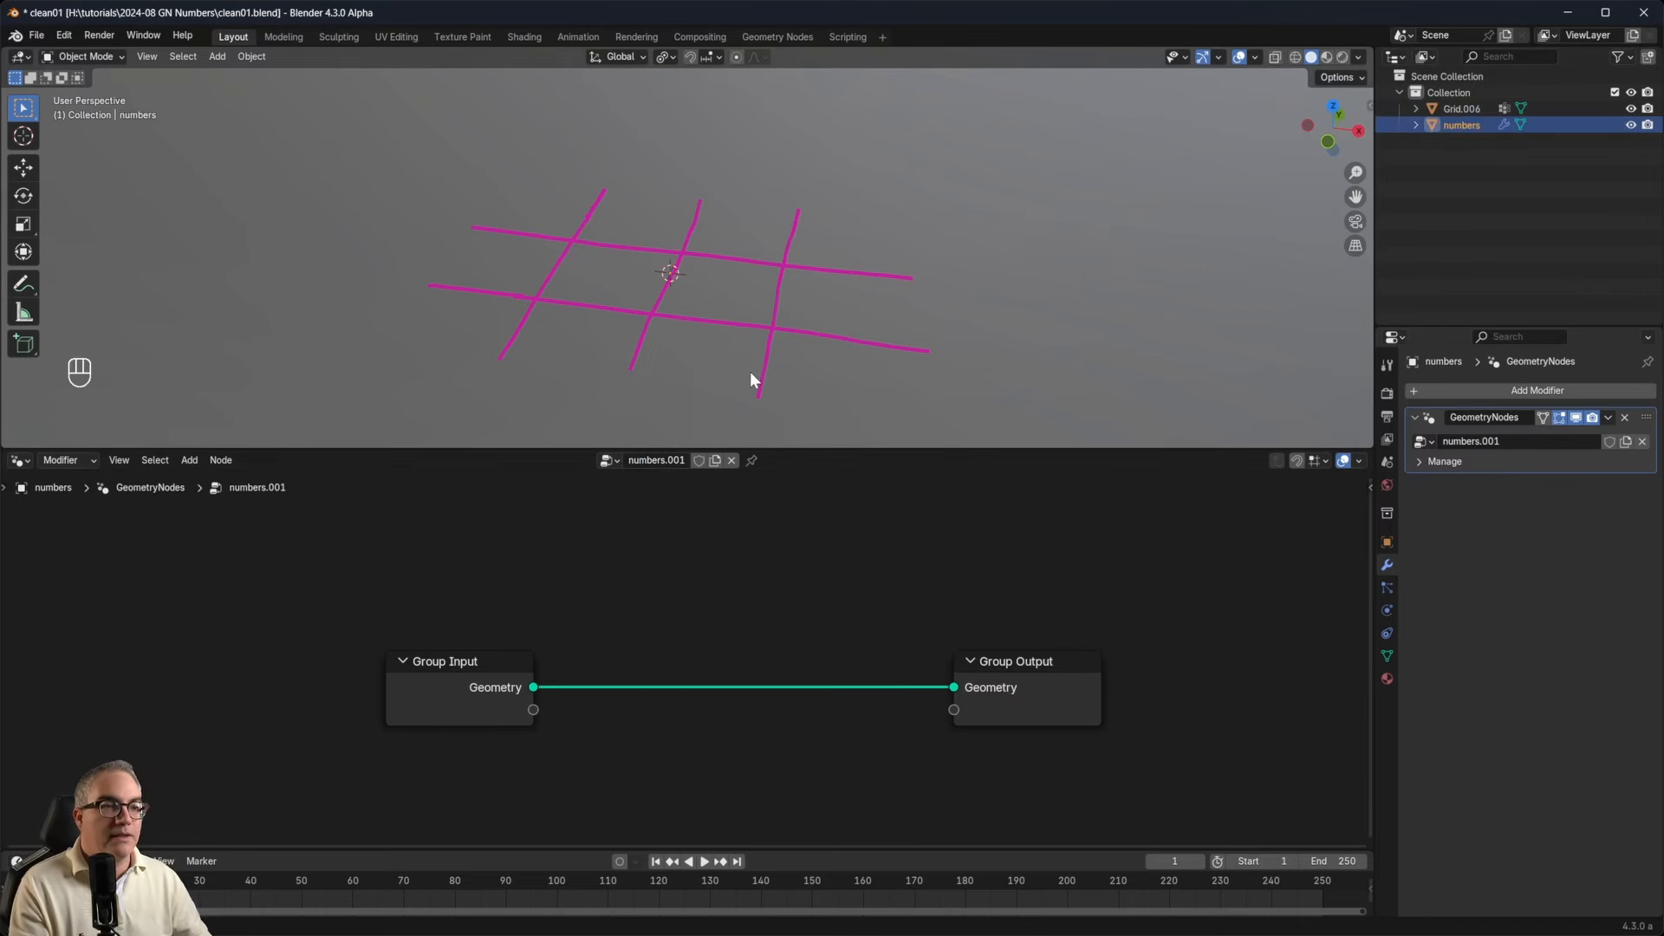
Cut the link between Group Input and Group Output and move the two nodes far apart.
{"action": "scroll", "coordinate": [754, 355], "scroll_direction": "down", "scroll_amount": 3}
{"action": "left_click", "coordinate": [466, 662]}
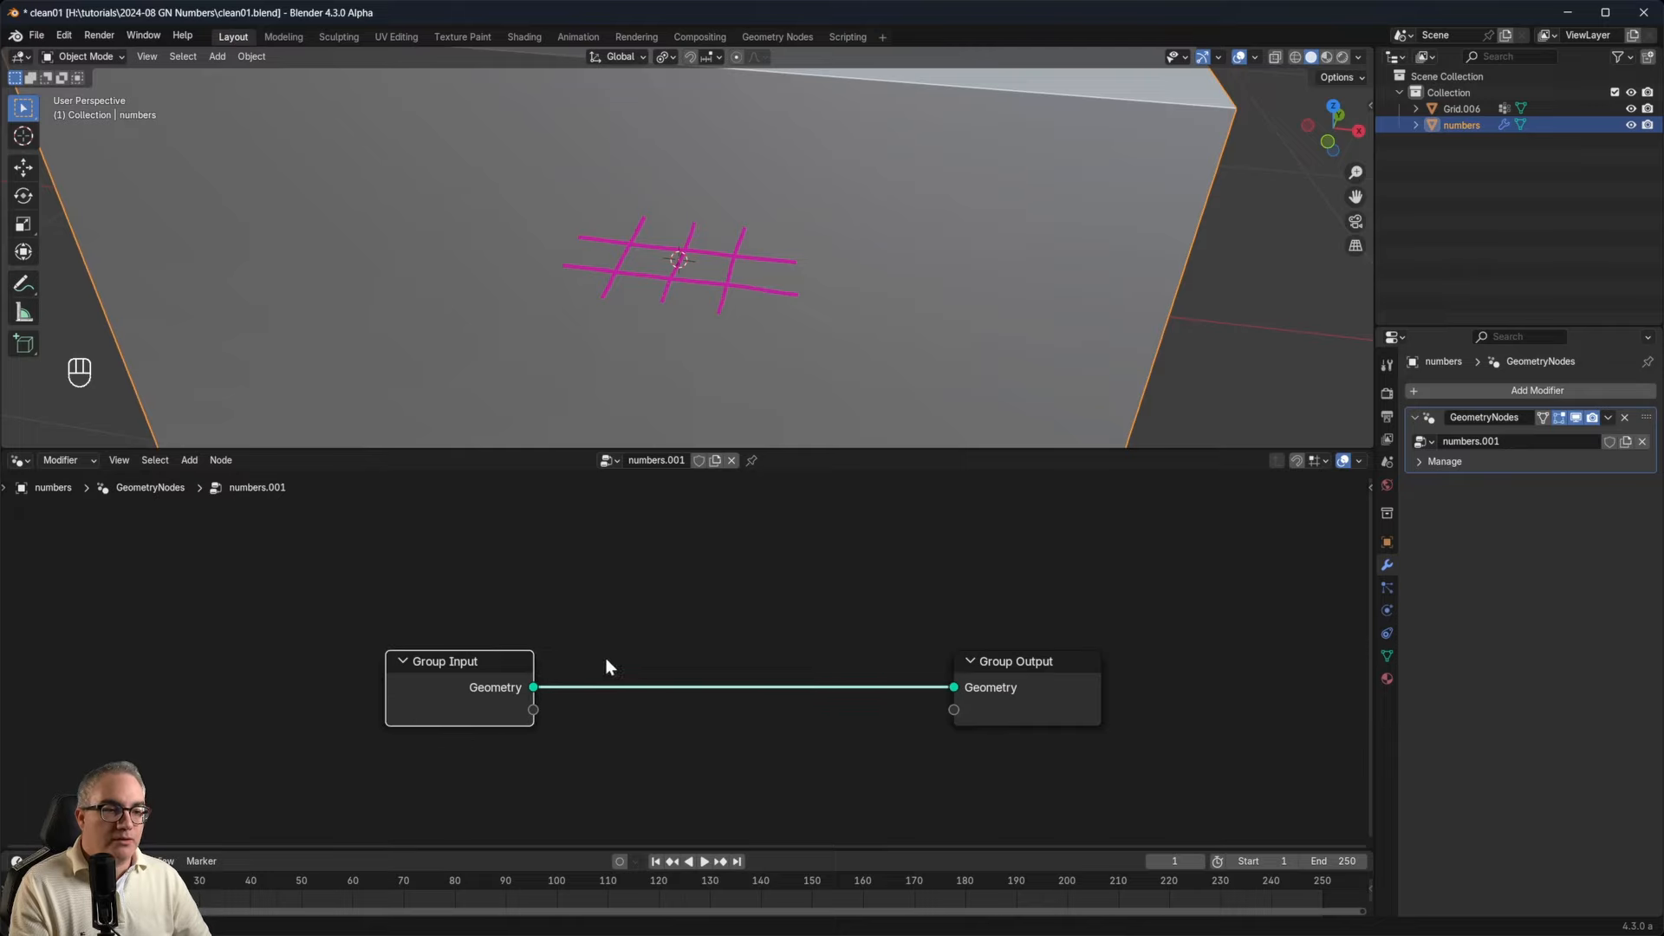
{"action": "right_click_drag", "start_coordinate": [606, 659], "coordinate": [600, 715], "text": "ctrl"}
{"action": "left_click_drag", "start_coordinate": [439, 659], "coordinate": [104, 549]}
{"action": "left_click_drag", "start_coordinate": [1001, 684], "coordinate": [1191, 565]}
Examine the tile panel and its annotated grid sections from the top and in perspective.
{"action": "scroll", "coordinate": [710, 277], "scroll_direction": "up", "scroll_amount": 7}
{"action": "key", "text": "KP_7"}
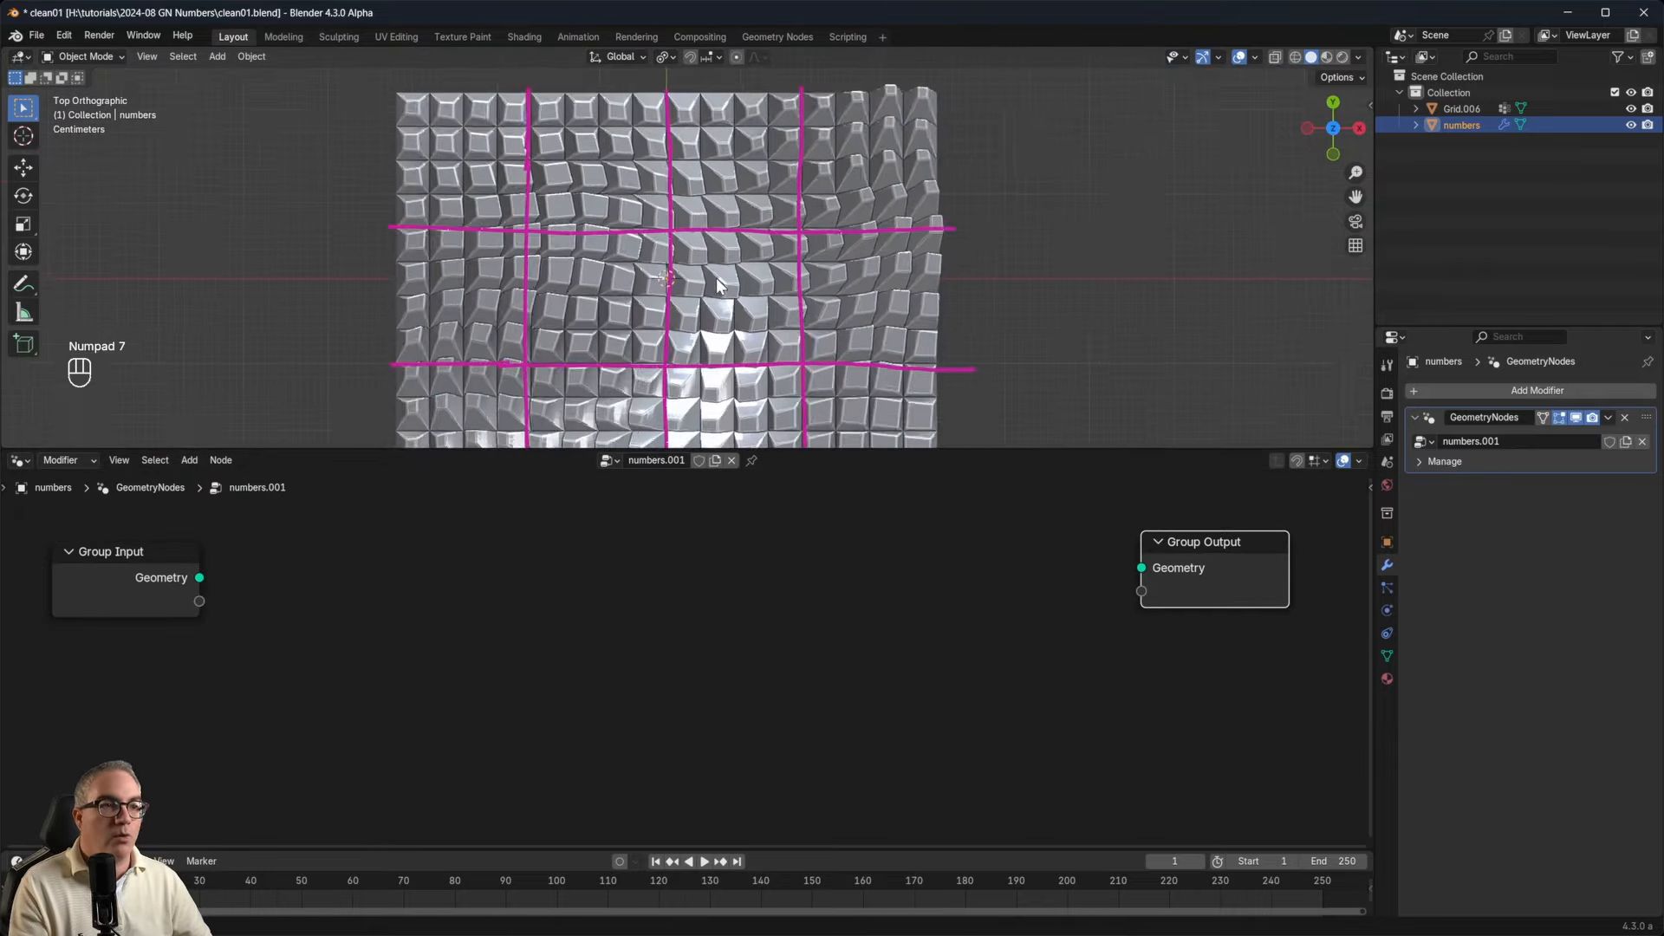
{"action": "scroll", "coordinate": [716, 277], "scroll_direction": "down", "scroll_amount": 3}
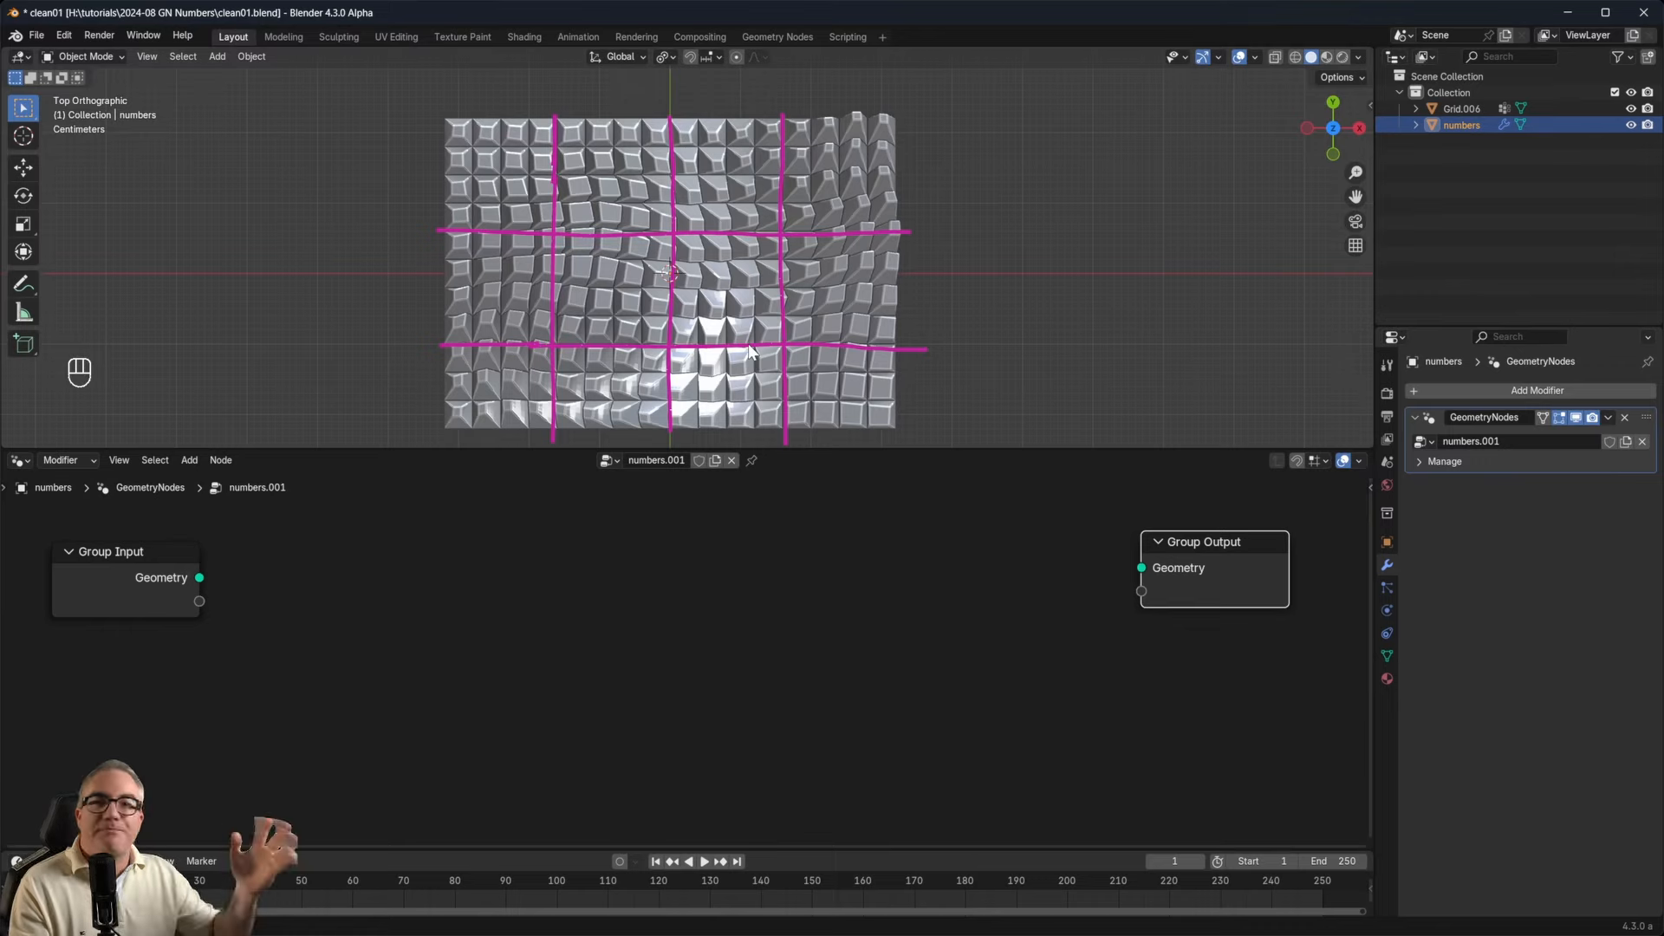
{"action": "middle_click_drag", "start_coordinate": [689, 304], "coordinate": [710, 136]}
{"action": "scroll", "coordinate": [627, 189], "scroll_direction": "up", "scroll_amount": 2}
{"action": "middle_click_drag", "start_coordinate": [627, 189], "coordinate": [704, 249]}
{"action": "key", "text": "KP_7"}
{"action": "scroll", "coordinate": [693, 272], "scroll_direction": "down", "scroll_amount": 2}
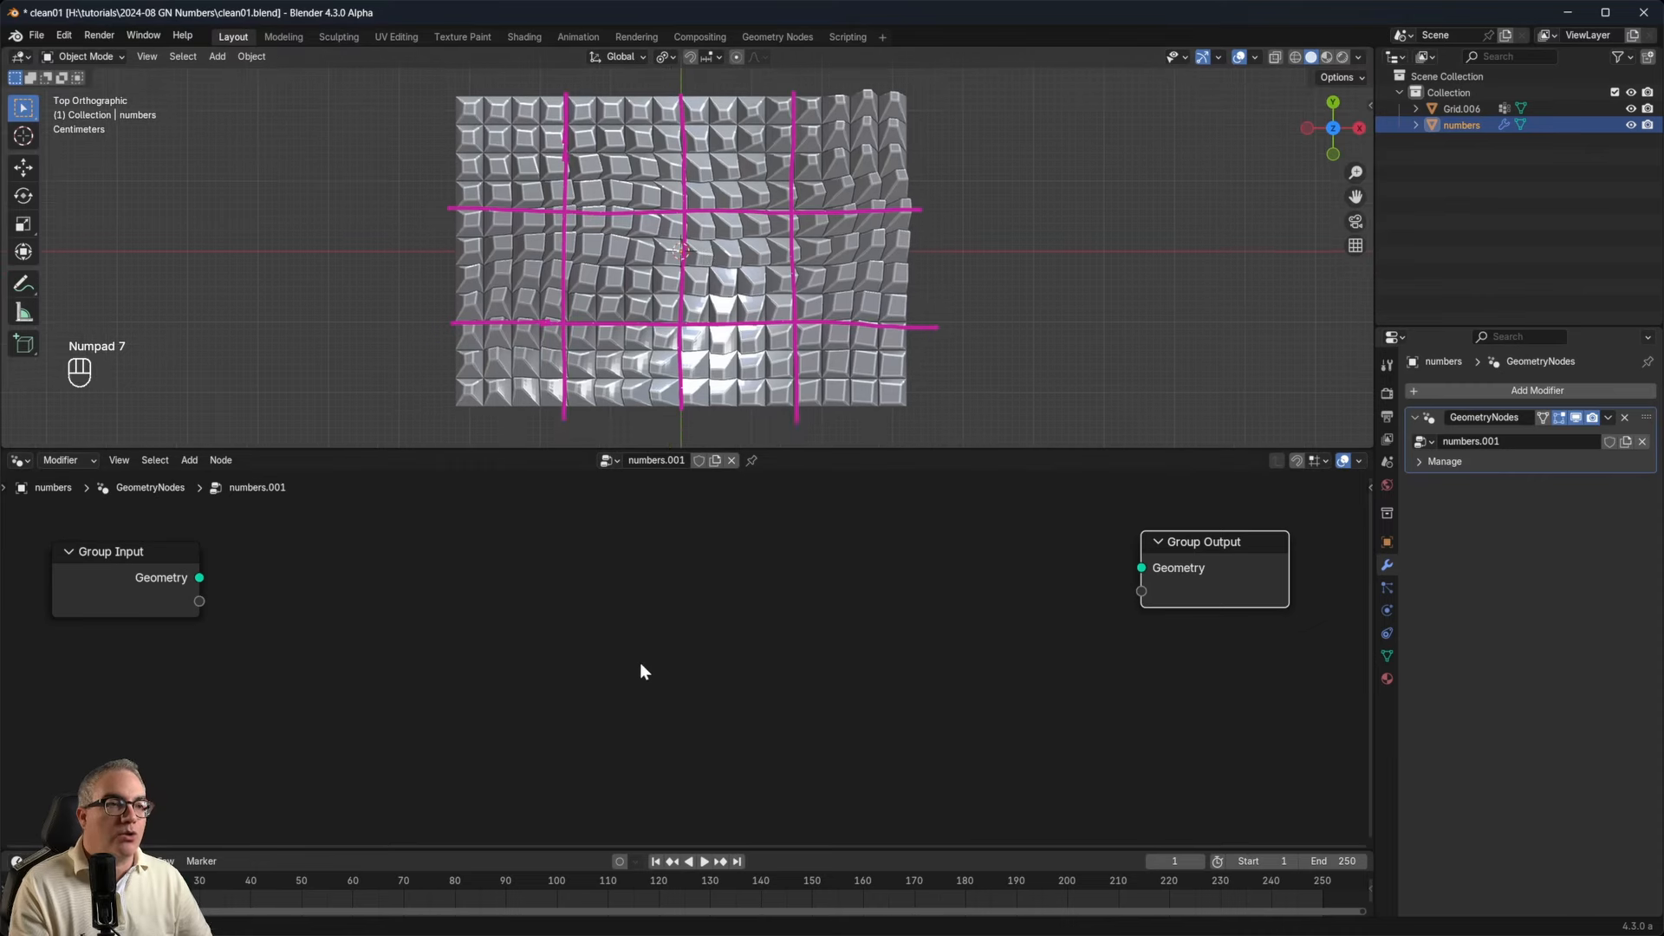
Add a String to Curves node and connect its Curve Instances to the Group Output's Geometry.
{"action": "scroll", "coordinate": [640, 663], "scroll_direction": "up", "scroll_amount": 2}
{"action": "scroll", "coordinate": [620, 721], "scroll_direction": "down", "scroll_amount": 3}
{"action": "middle_click_drag", "start_coordinate": [762, 742], "coordinate": [763, 709]}
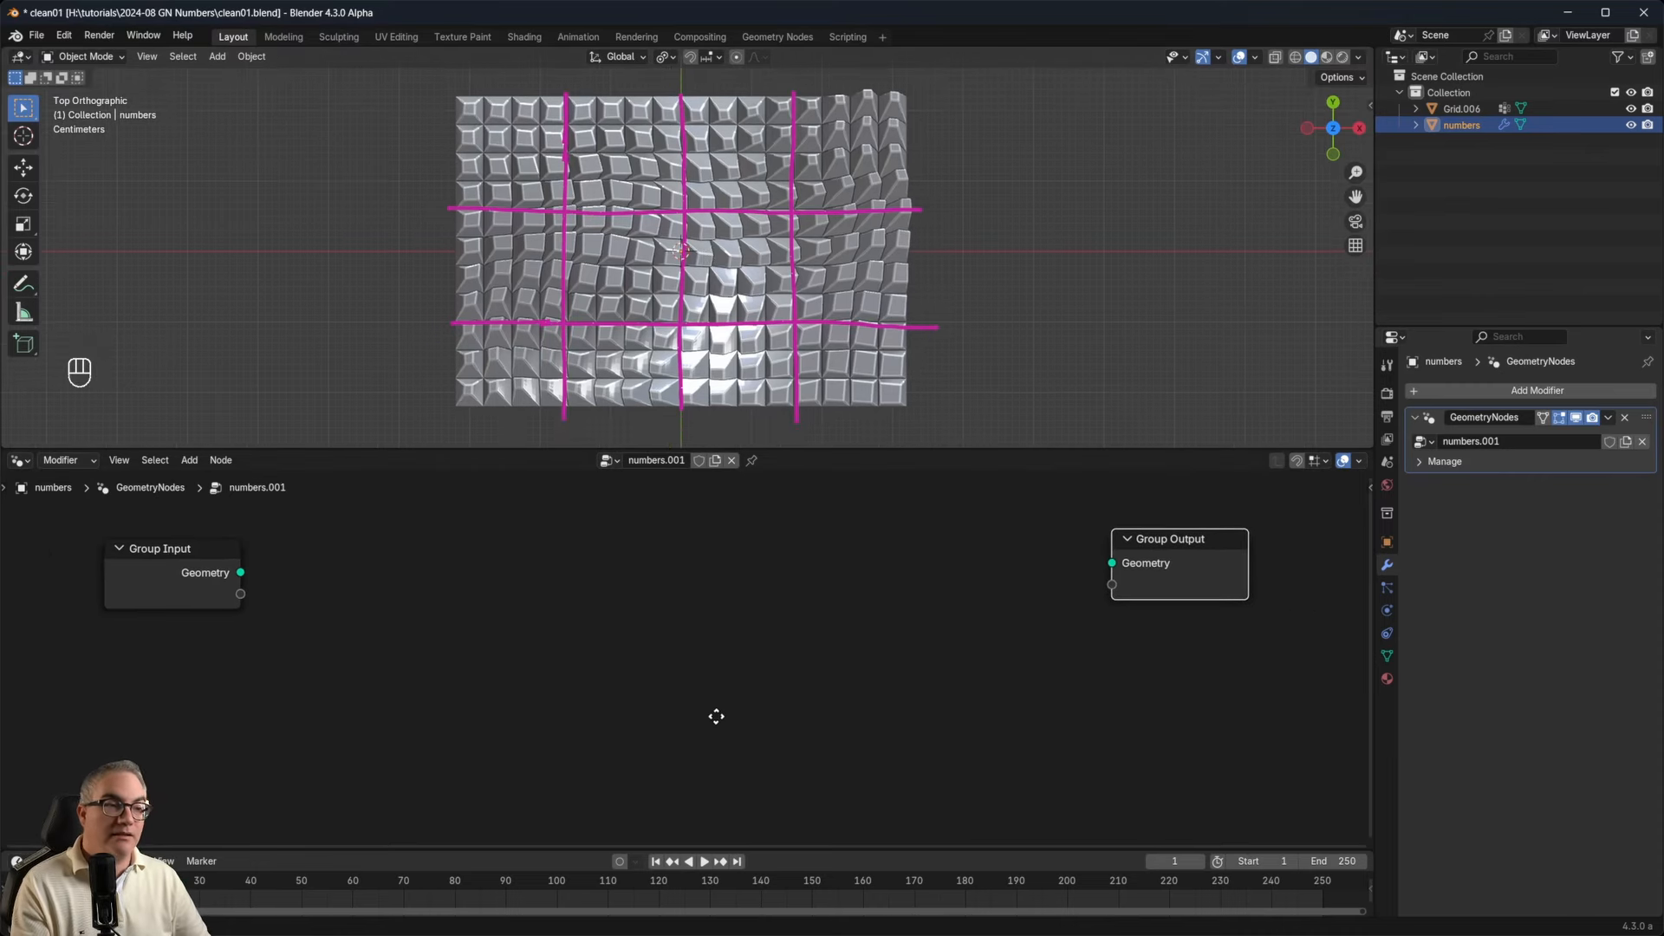
{"action": "key", "text": "shift+a"}
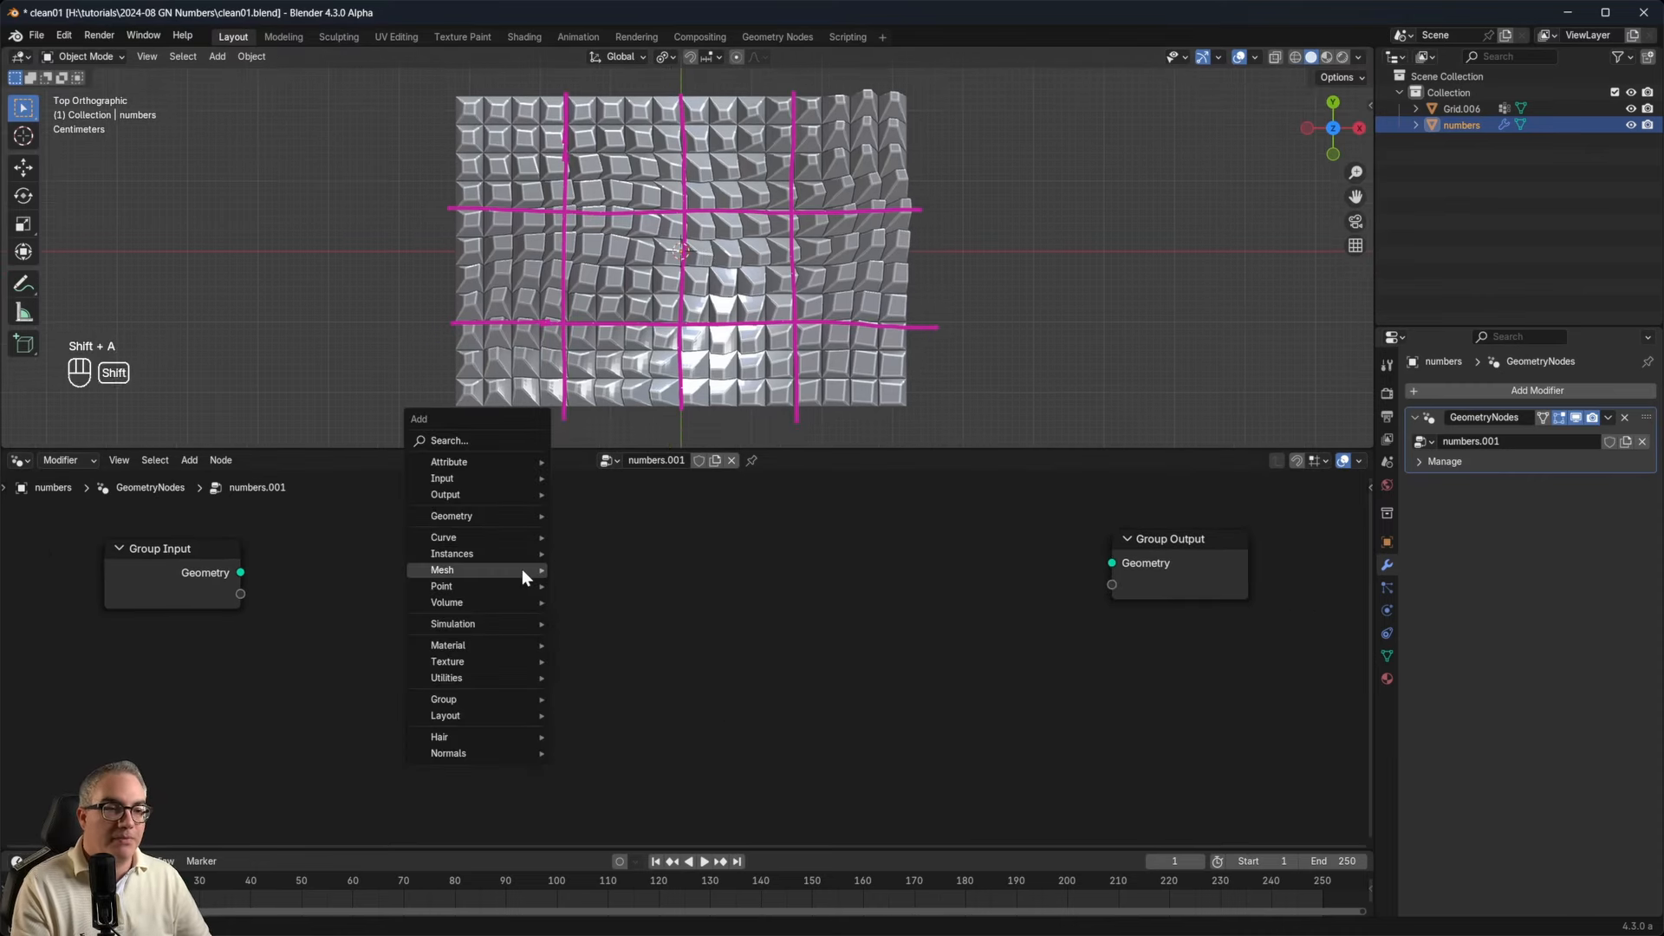
{"action": "left_click", "coordinate": [477, 440]}
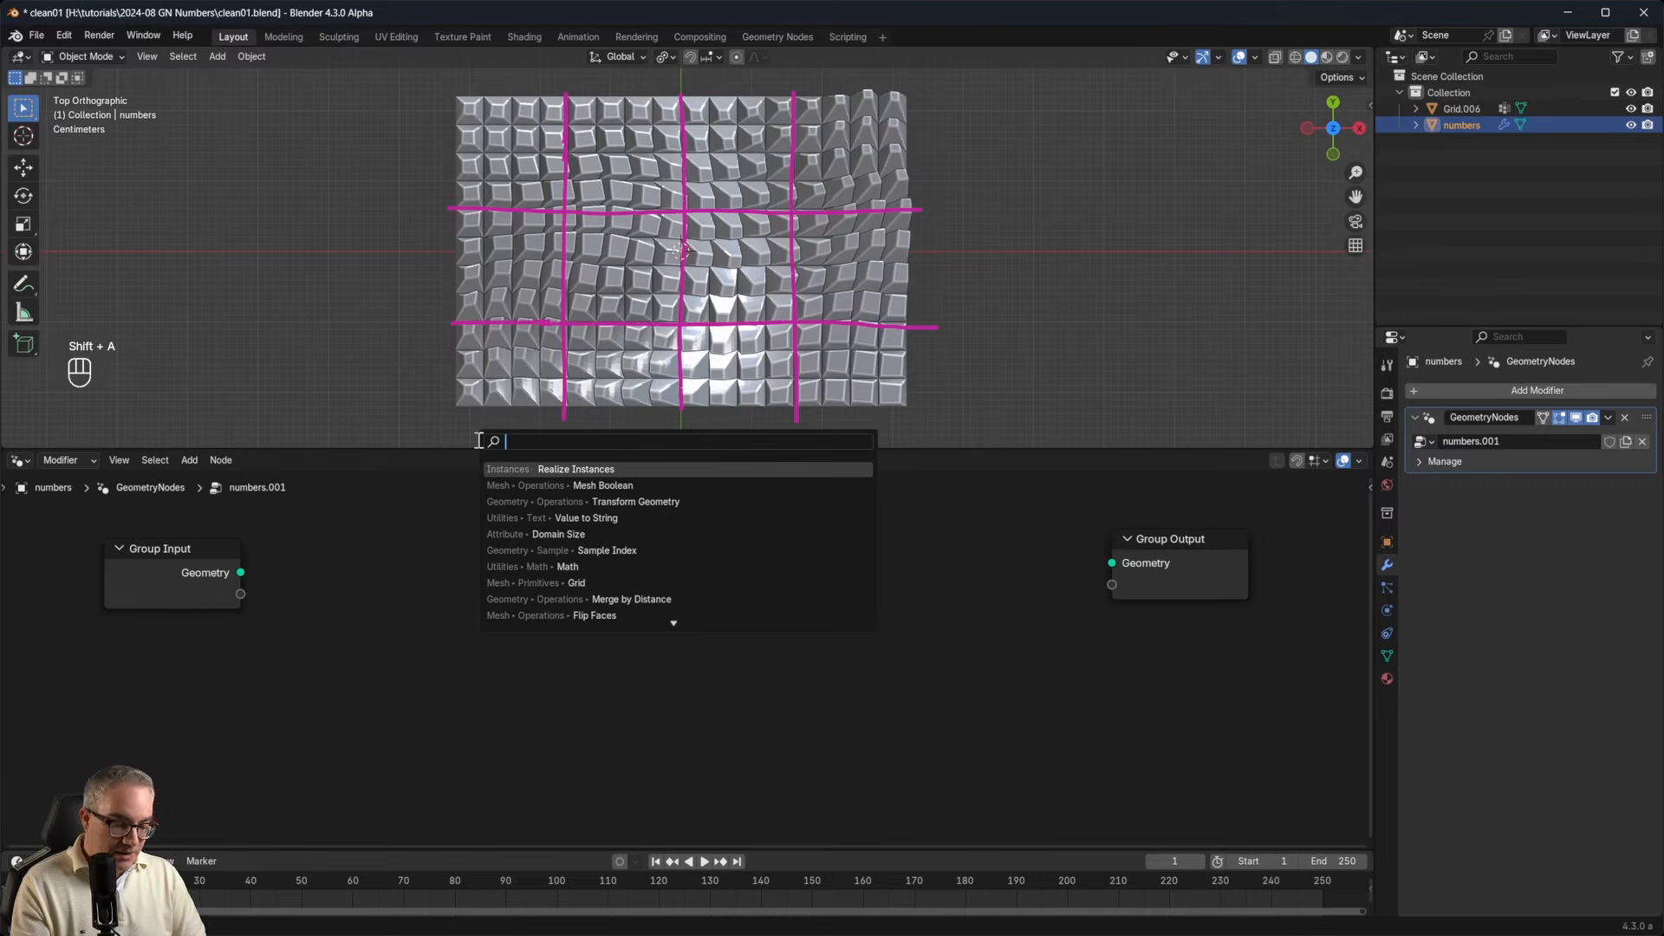
{"action": "type", "text": "stc"}
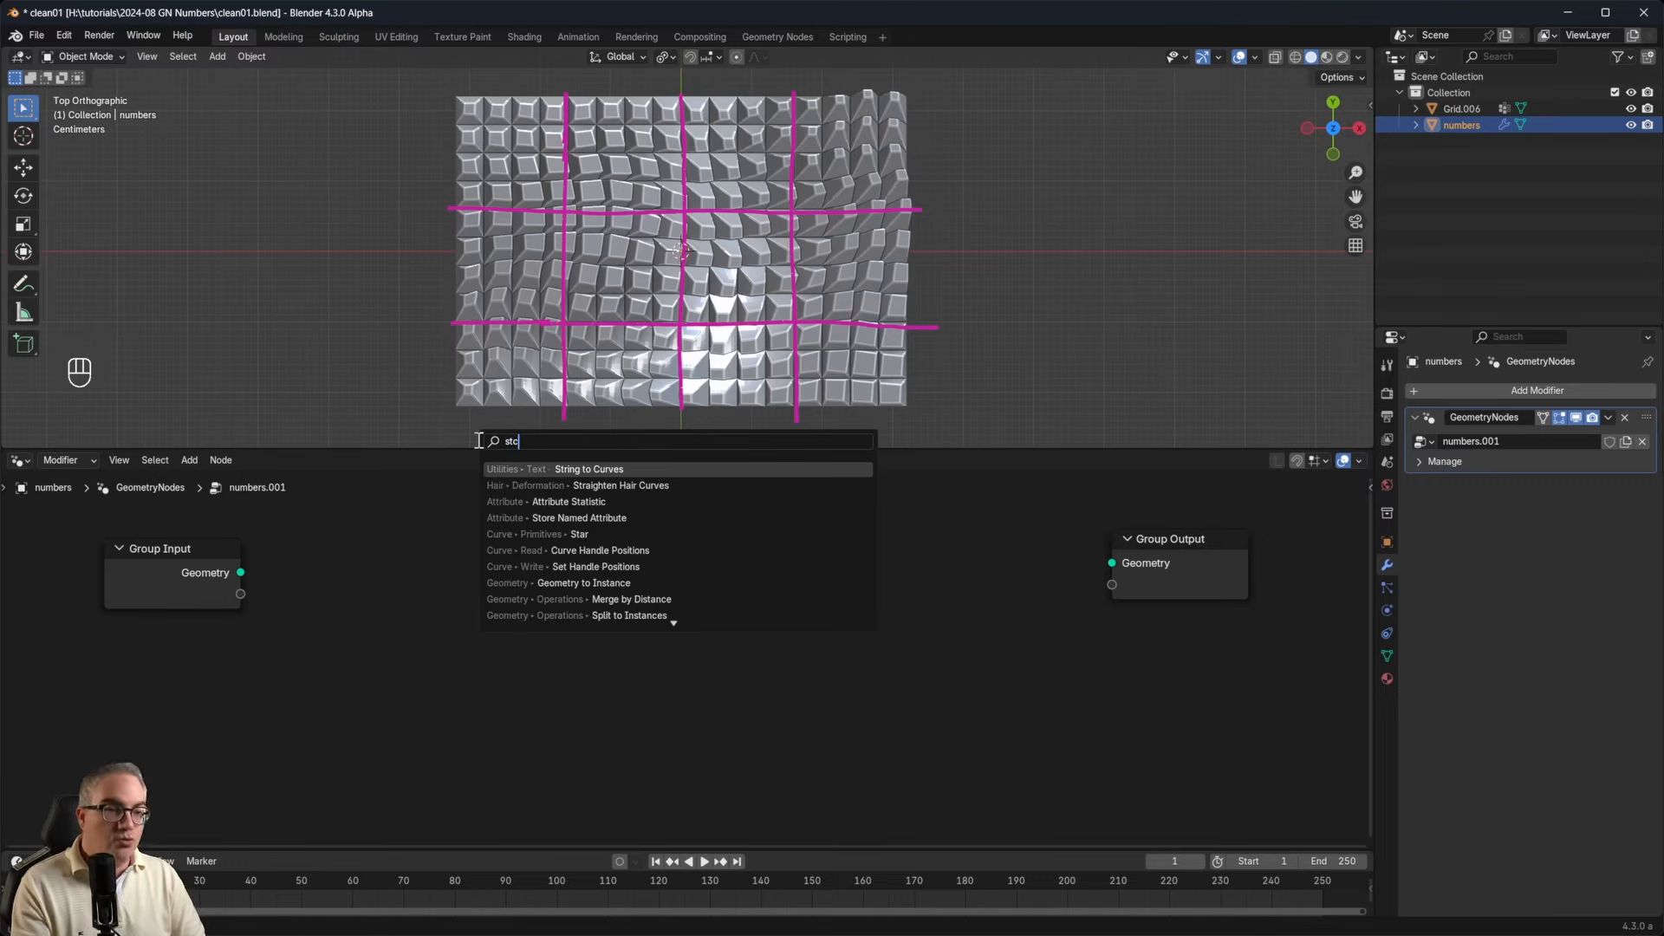
{"action": "left_click", "coordinate": [571, 469]}
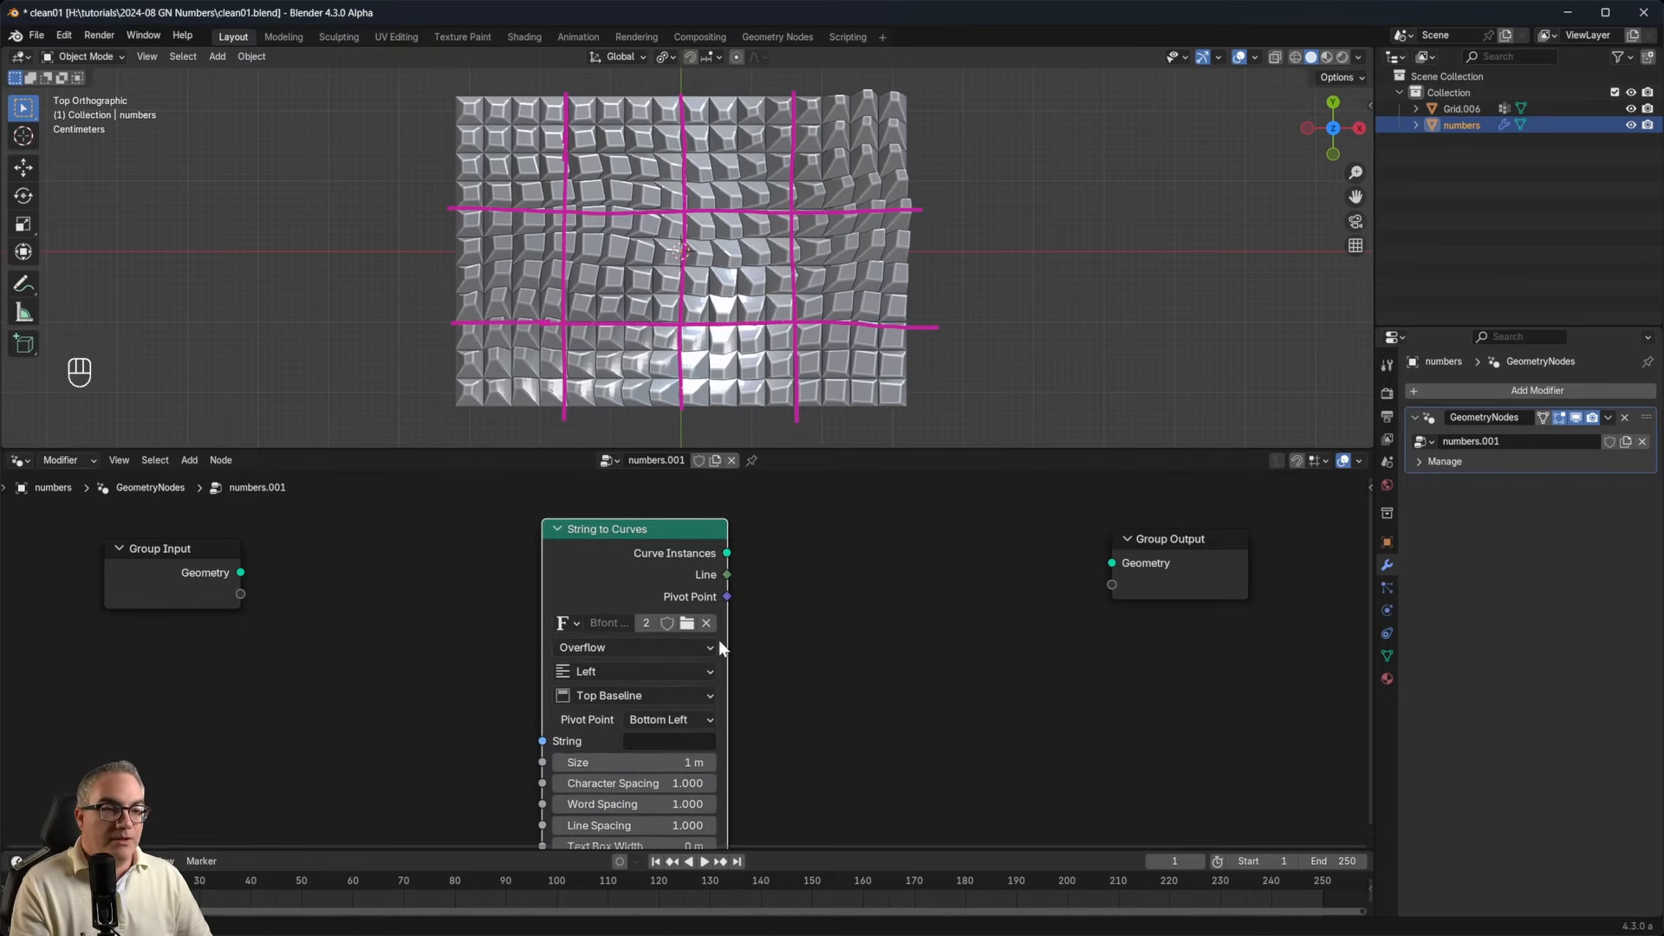
{"action": "left_click", "coordinate": [719, 639]}
{"action": "scroll", "coordinate": [712, 628], "scroll_direction": "up", "scroll_amount": 1}
{"action": "left_click_drag", "start_coordinate": [730, 538], "coordinate": [1185, 547]}
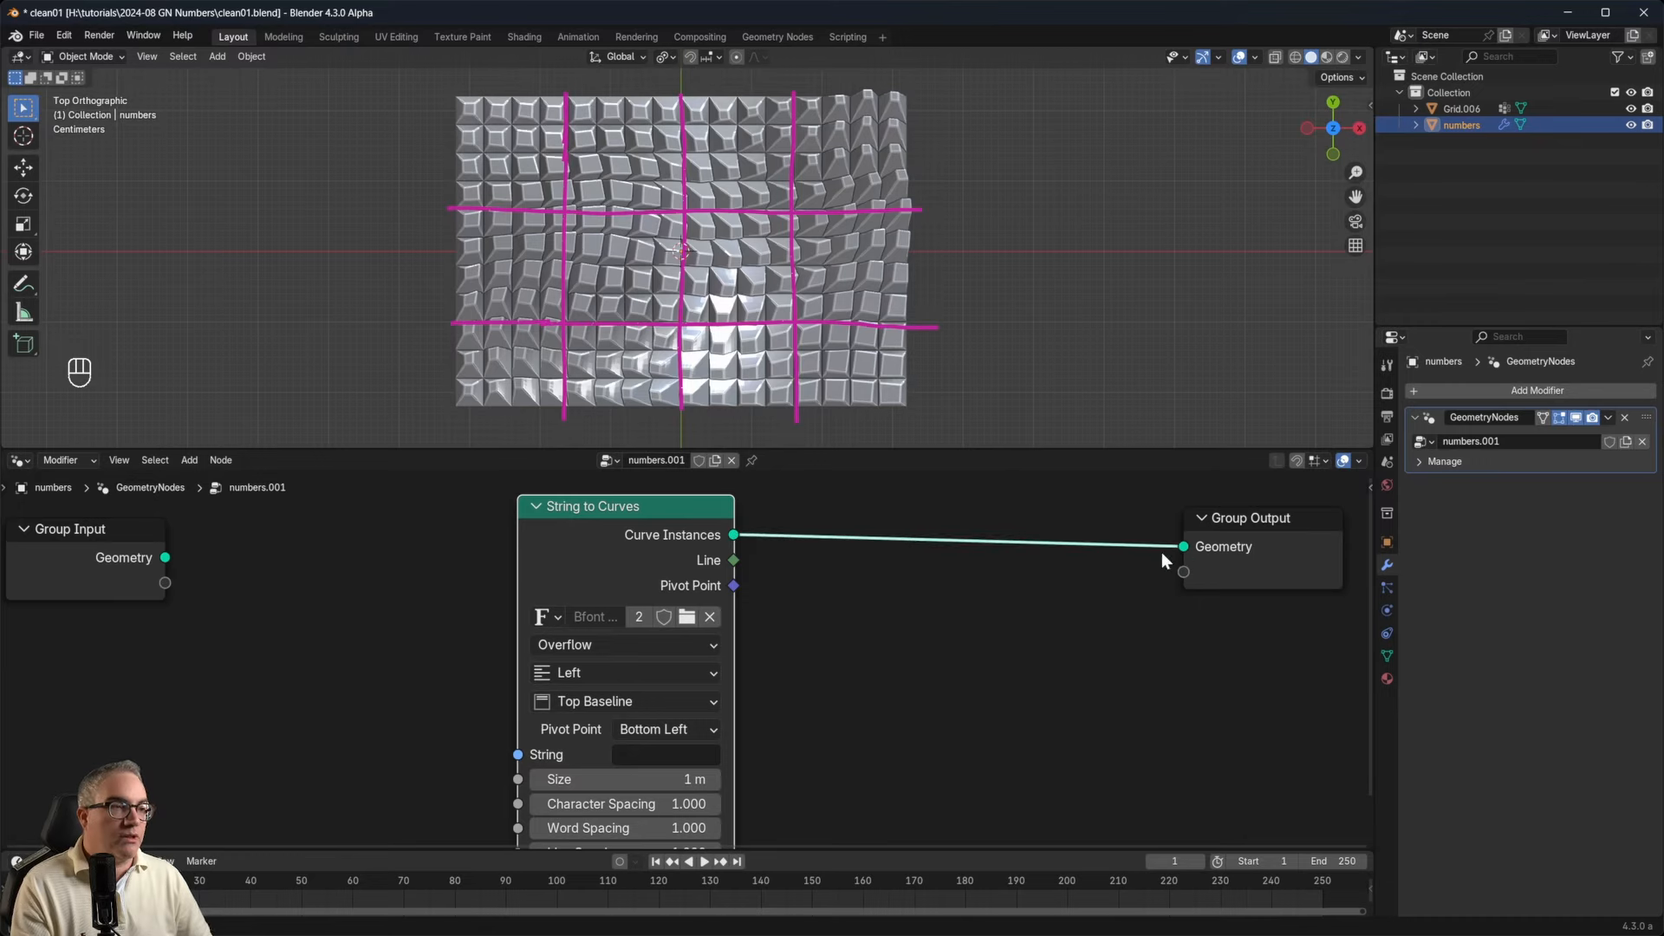
Set the String to Curves text to 42 and its size to 0.48 m.
{"action": "left_click", "coordinate": [637, 754]}
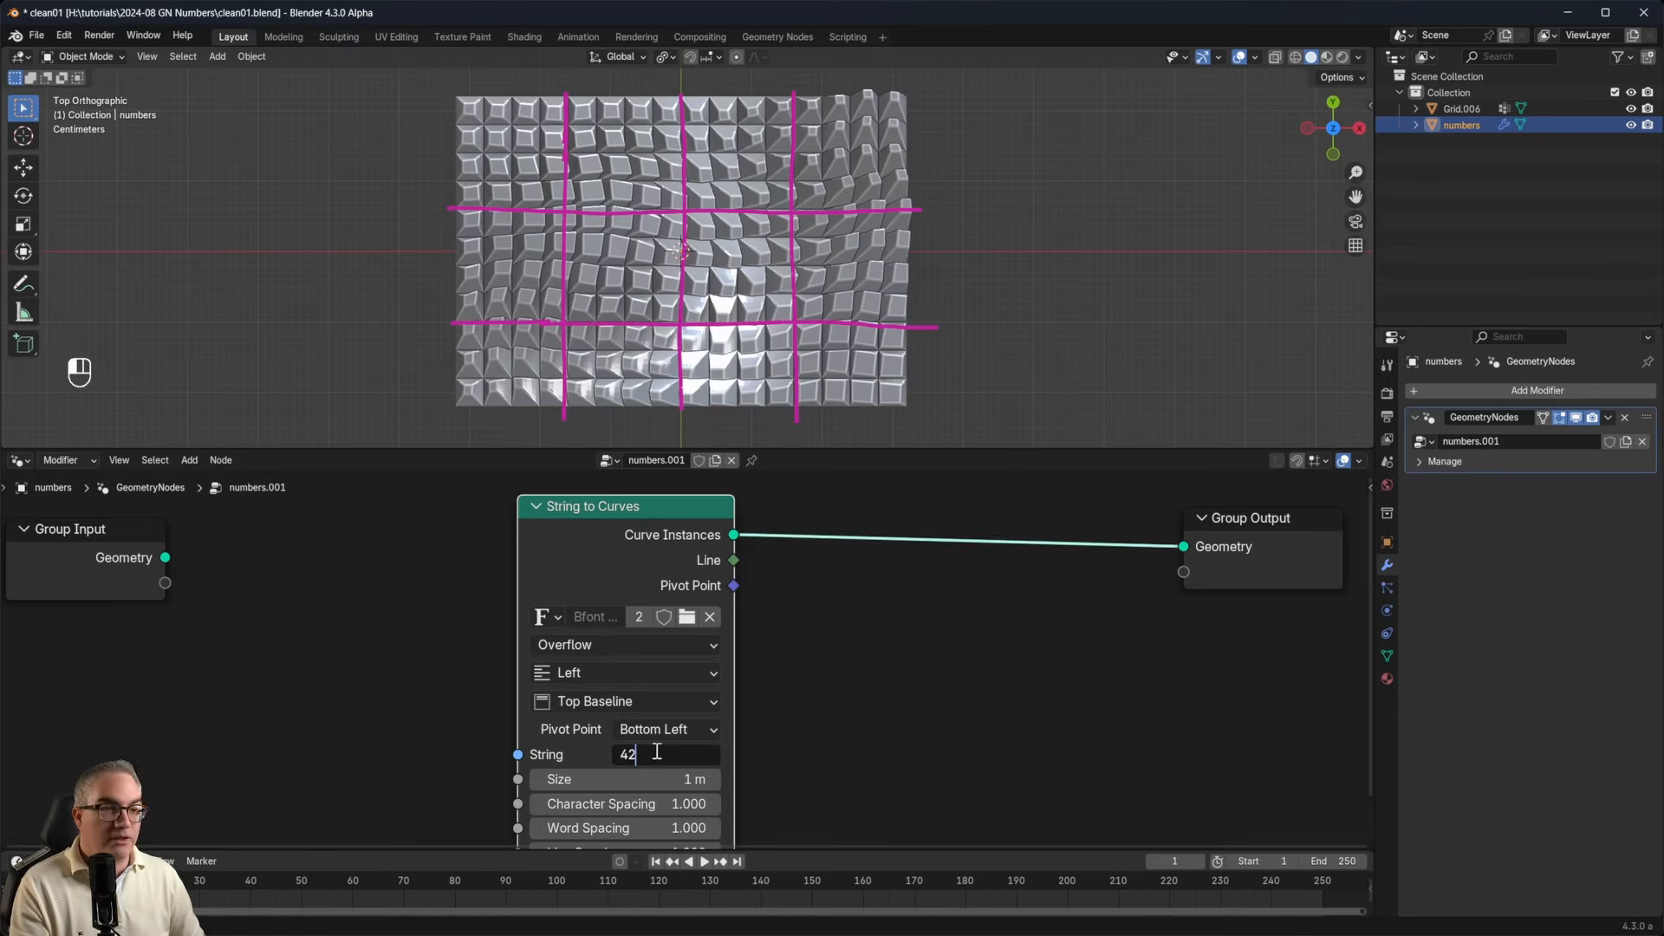
{"action": "key", "text": "Return"}
{"action": "scroll", "coordinate": [843, 225], "scroll_direction": "down", "scroll_amount": 3}
{"action": "scroll", "coordinate": [872, 248], "scroll_direction": "up", "scroll_amount": 2}
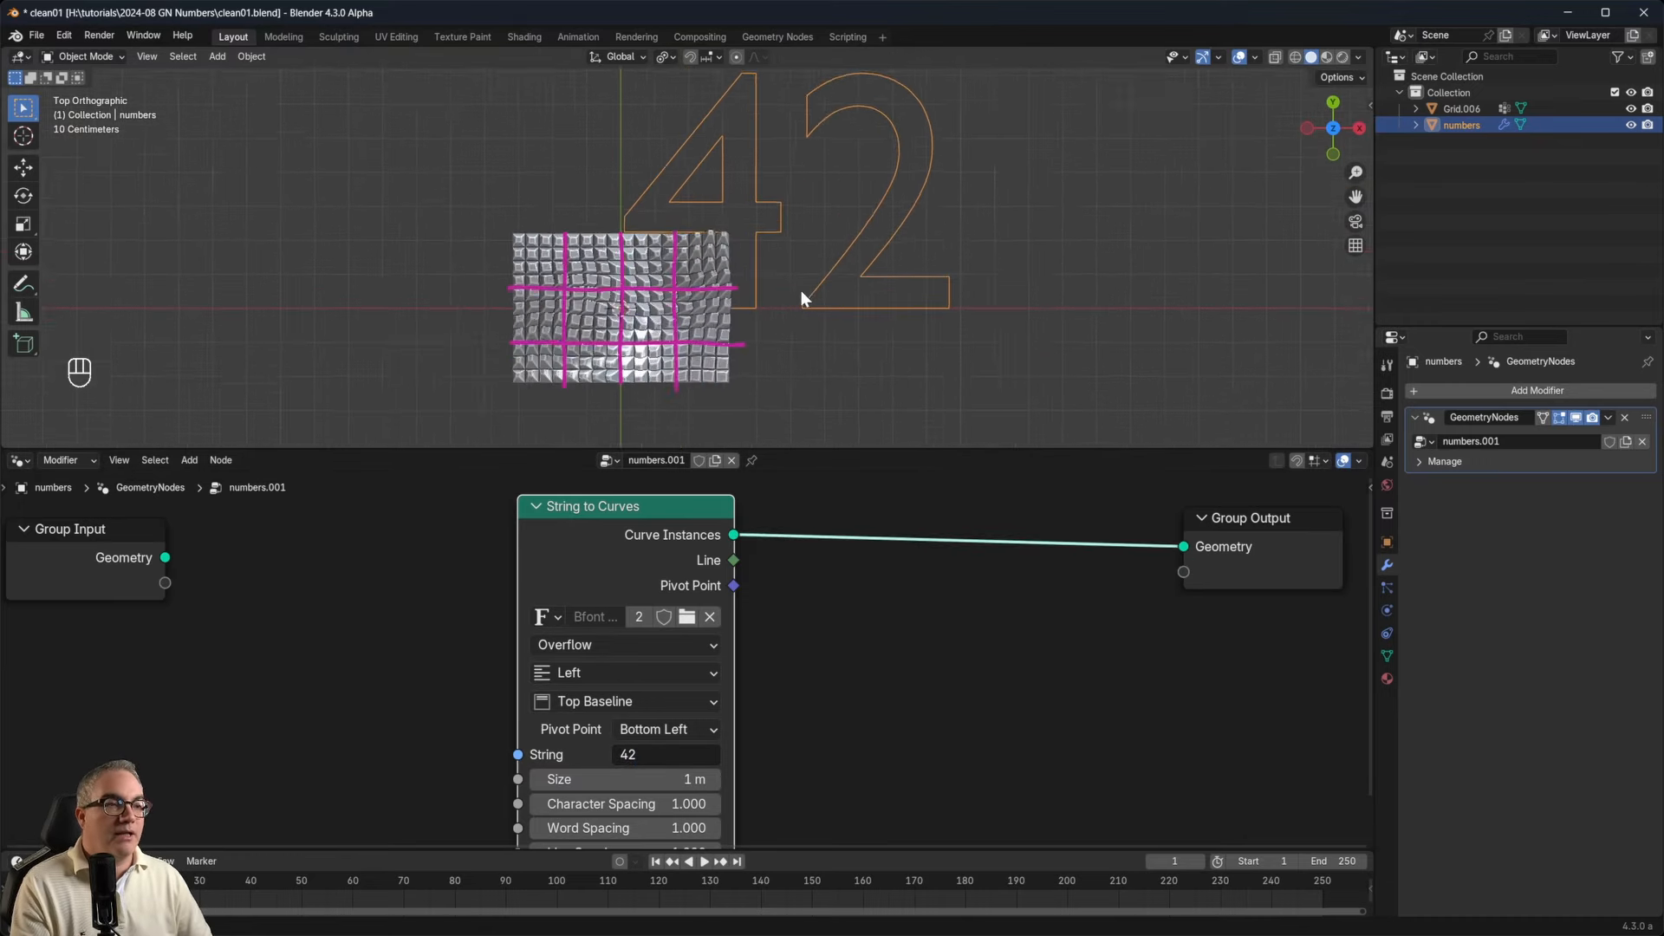
{"action": "scroll", "coordinate": [801, 290], "scroll_direction": "up", "scroll_amount": 1}
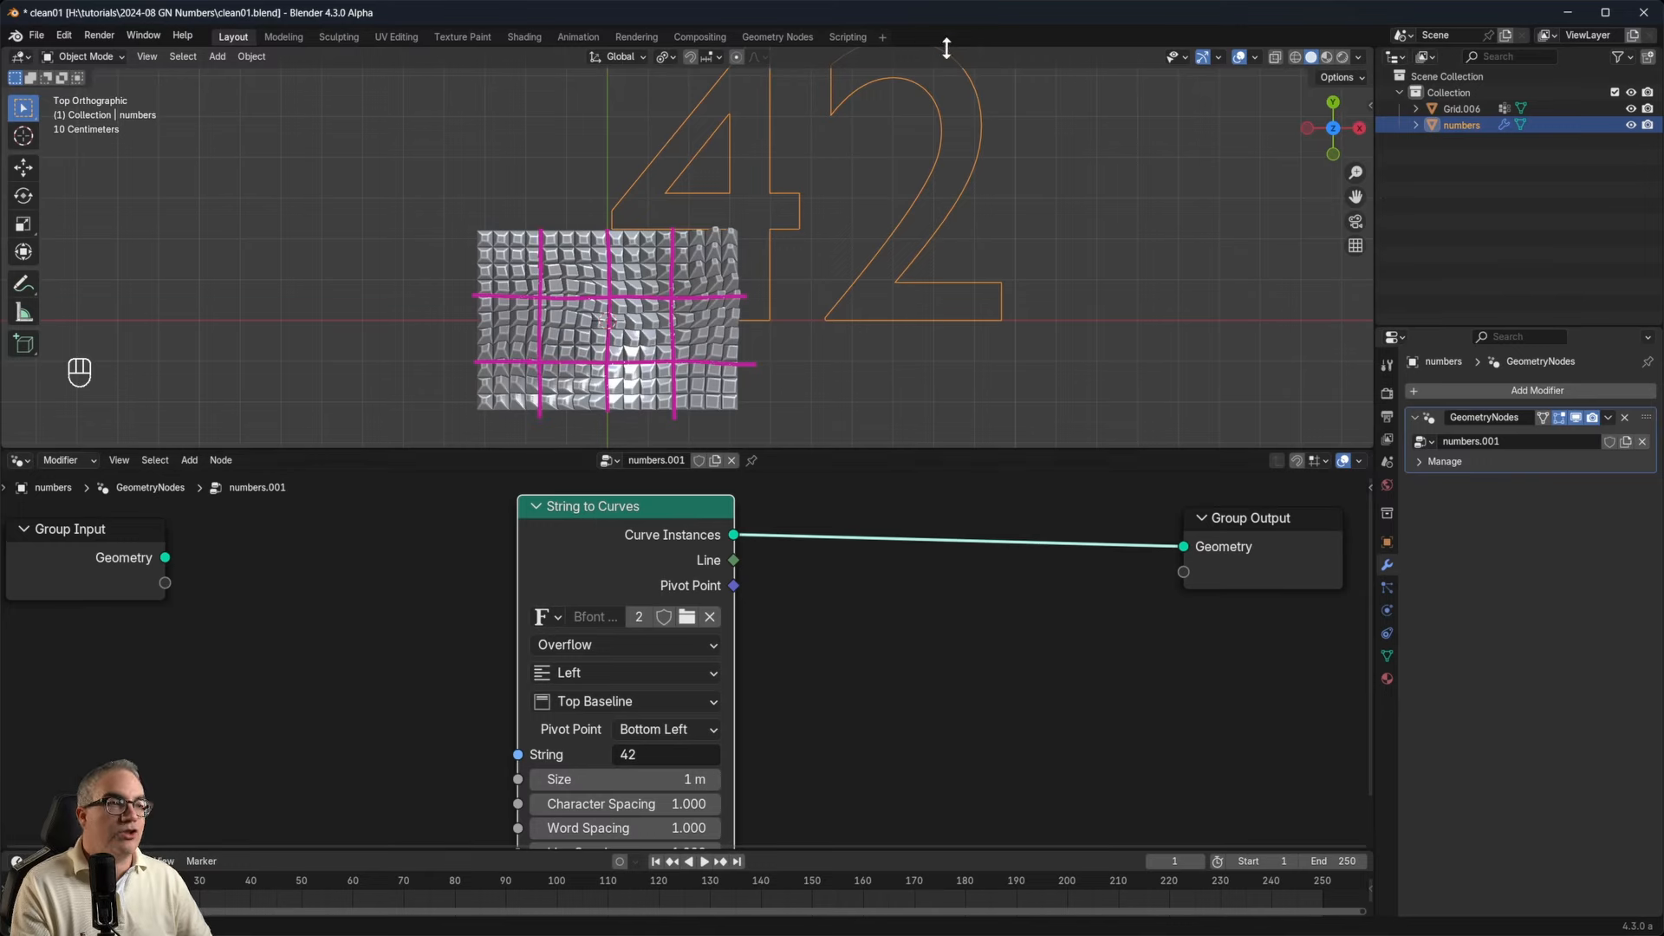
{"action": "scroll", "coordinate": [765, 650], "scroll_direction": "up", "scroll_amount": 1}
{"action": "middle_click_drag", "start_coordinate": [815, 690], "coordinate": [823, 629]}
{"action": "scroll", "coordinate": [759, 637], "scroll_direction": "up", "scroll_amount": 2}
{"action": "left_click_drag", "start_coordinate": [659, 677], "coordinate": [622, 677], "text": "shift"}
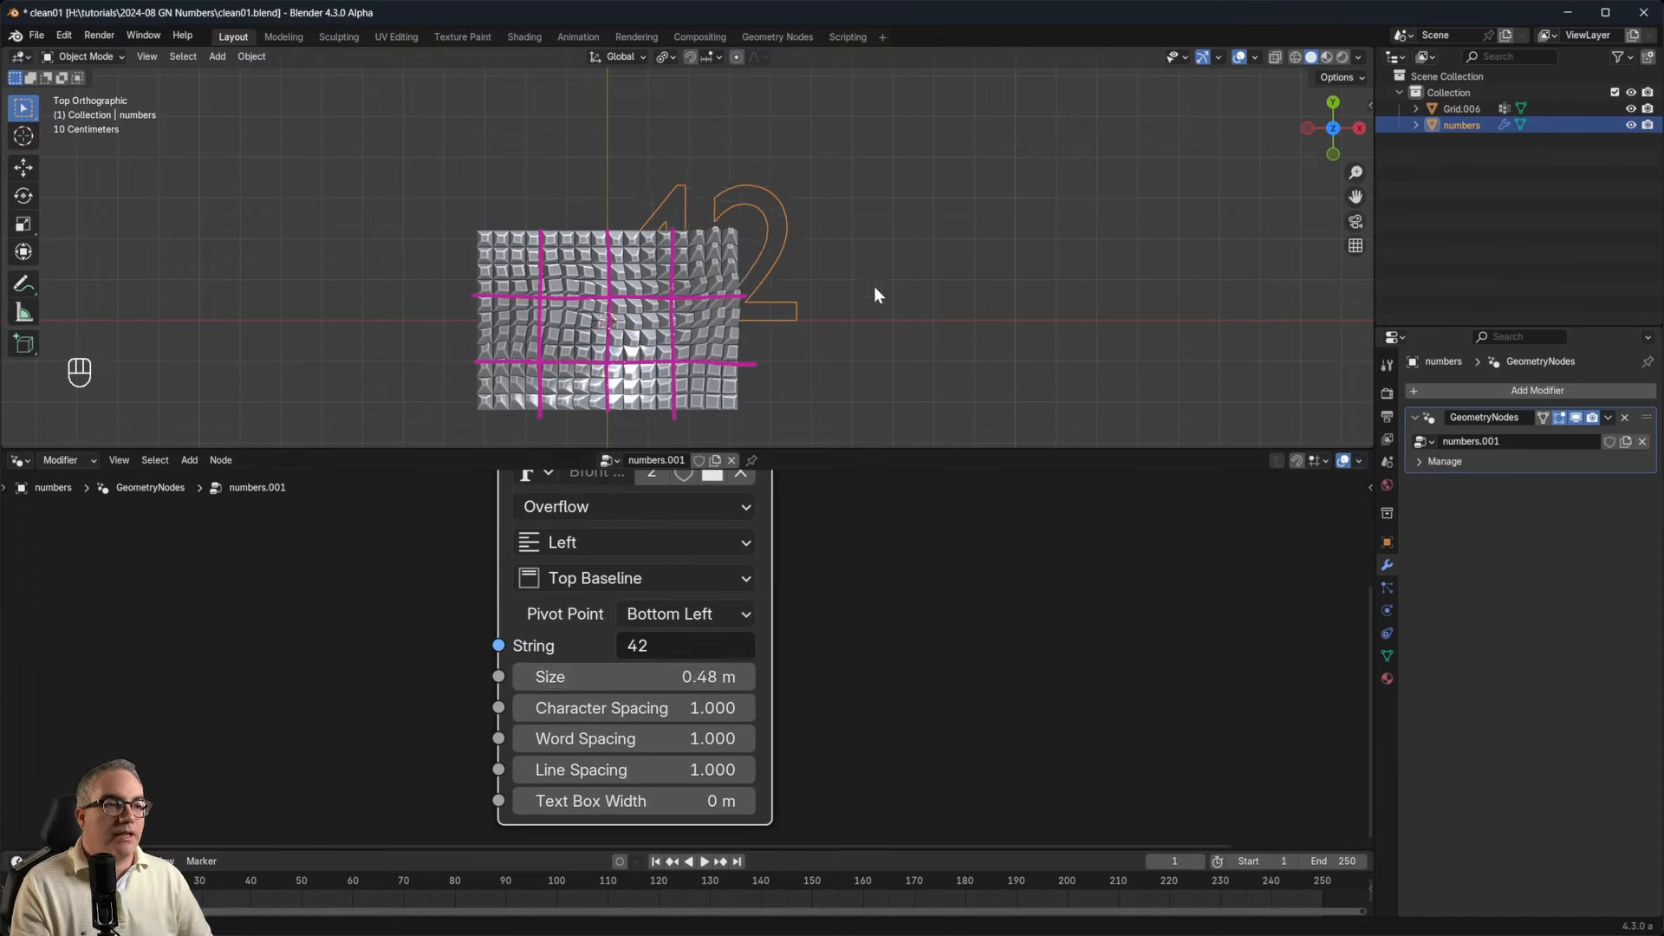
Move the String to Curves and Group Output nodes further apart to make room for more nodes.
{"action": "middle_click_drag", "start_coordinate": [927, 643], "coordinate": [782, 808]}
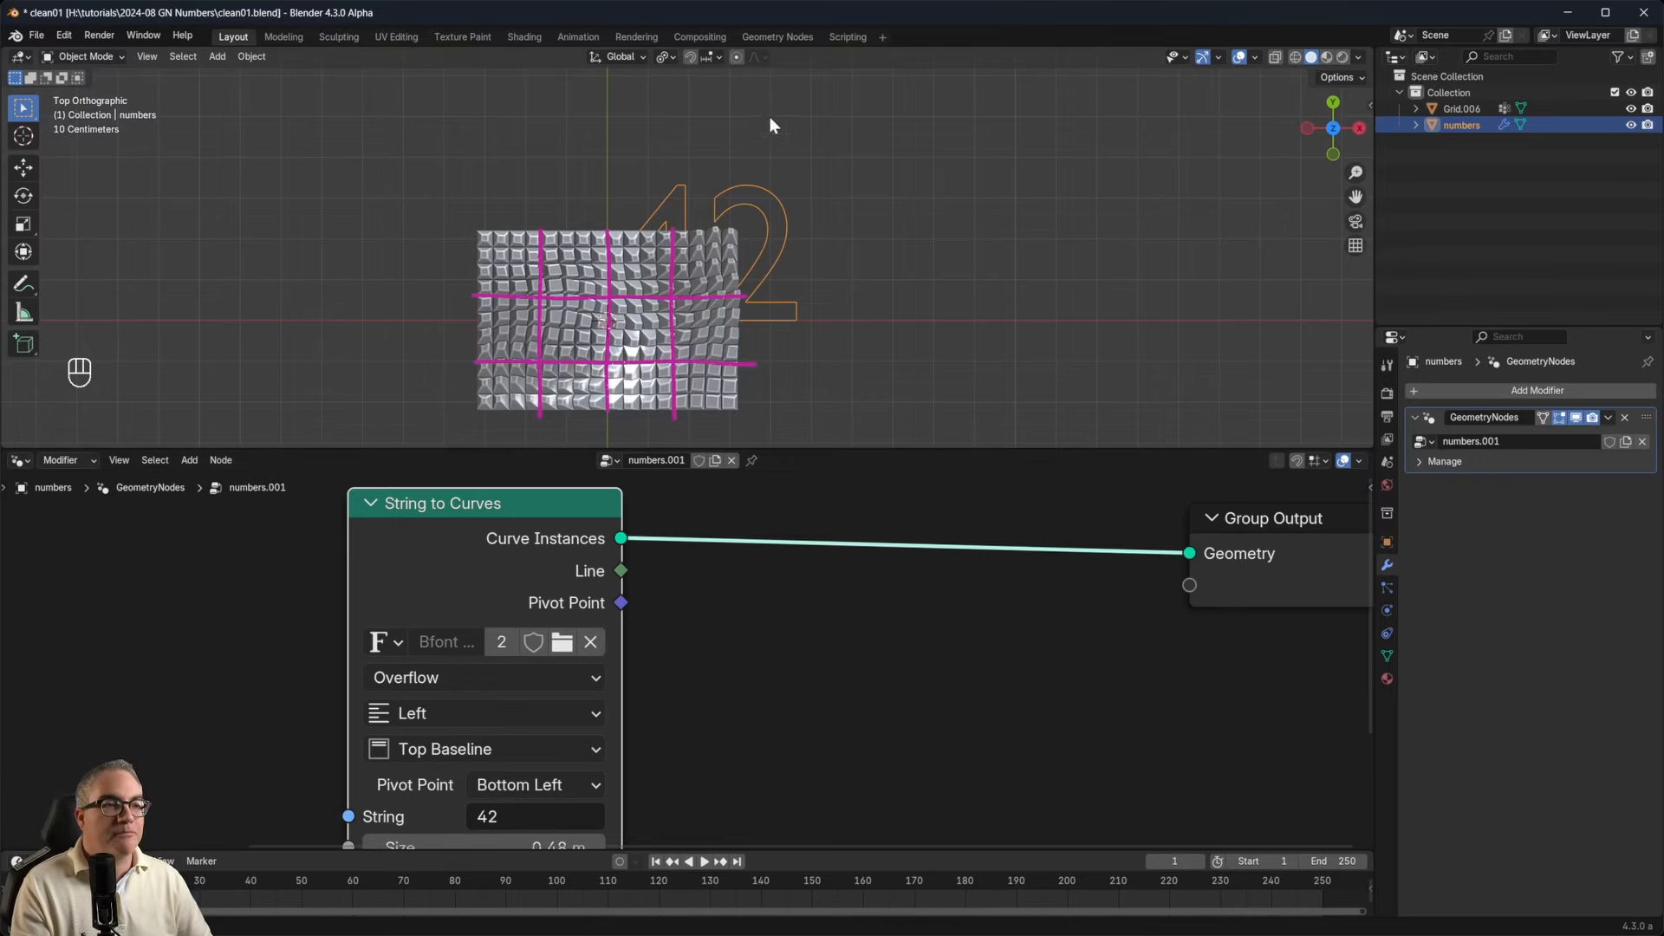
{"action": "scroll", "coordinate": [759, 267], "scroll_direction": "up", "scroll_amount": 6}
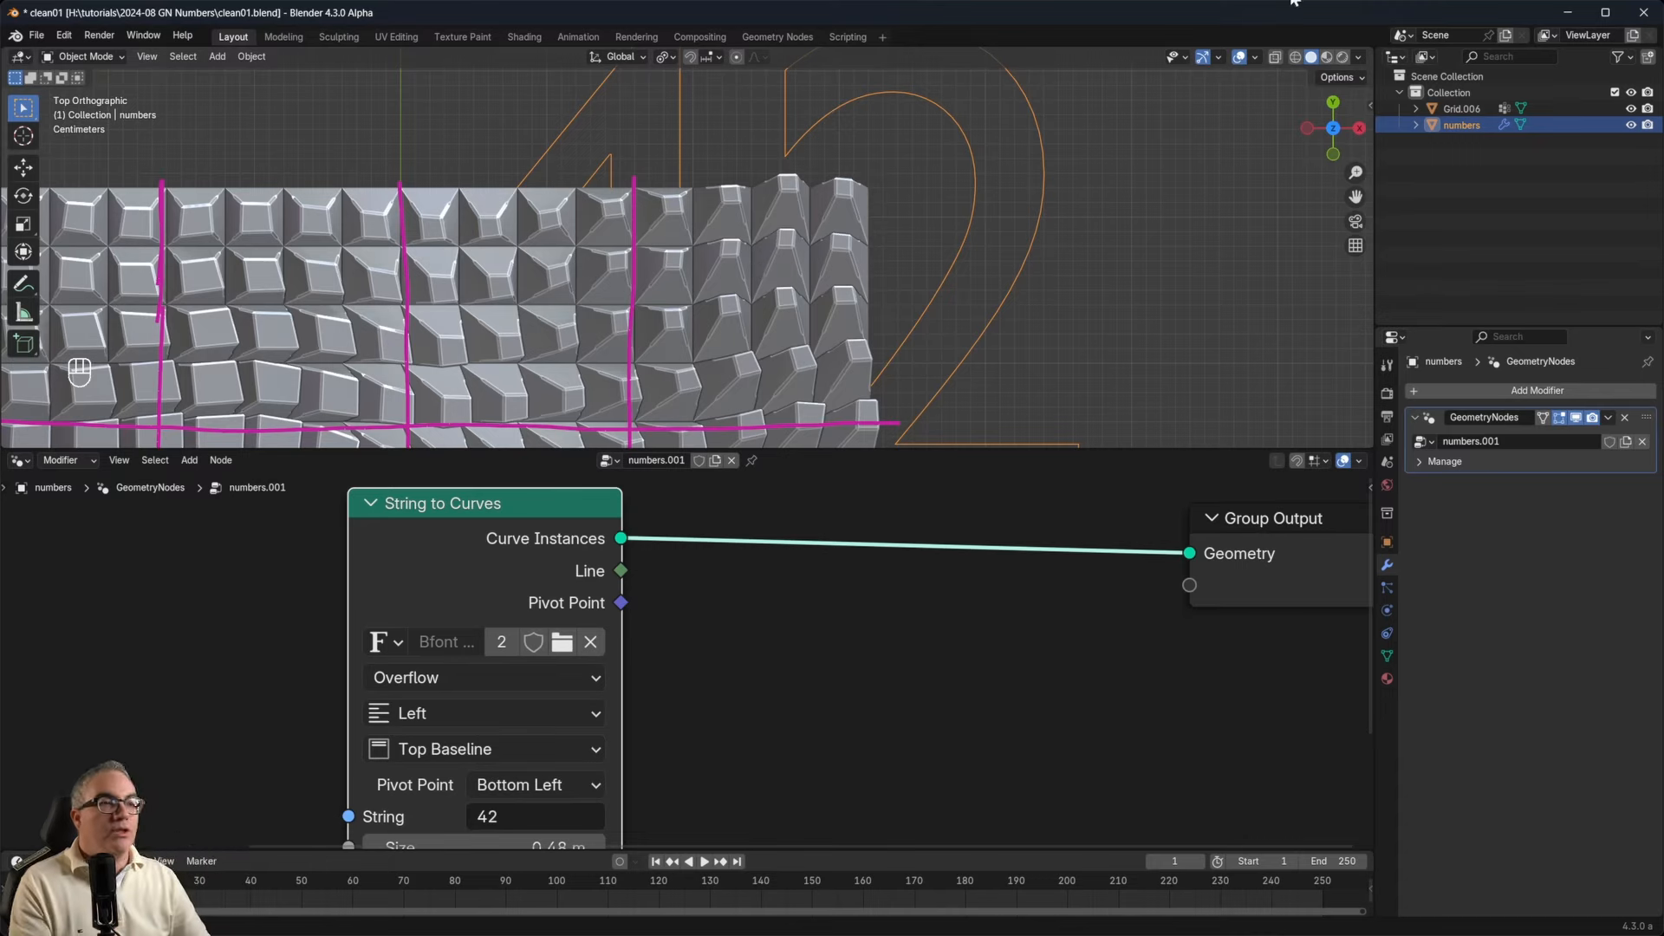
{"action": "scroll", "coordinate": [1004, 225], "scroll_direction": "down", "scroll_amount": 3}
{"action": "middle_click_drag", "start_coordinate": [746, 636], "coordinate": [623, 717]}
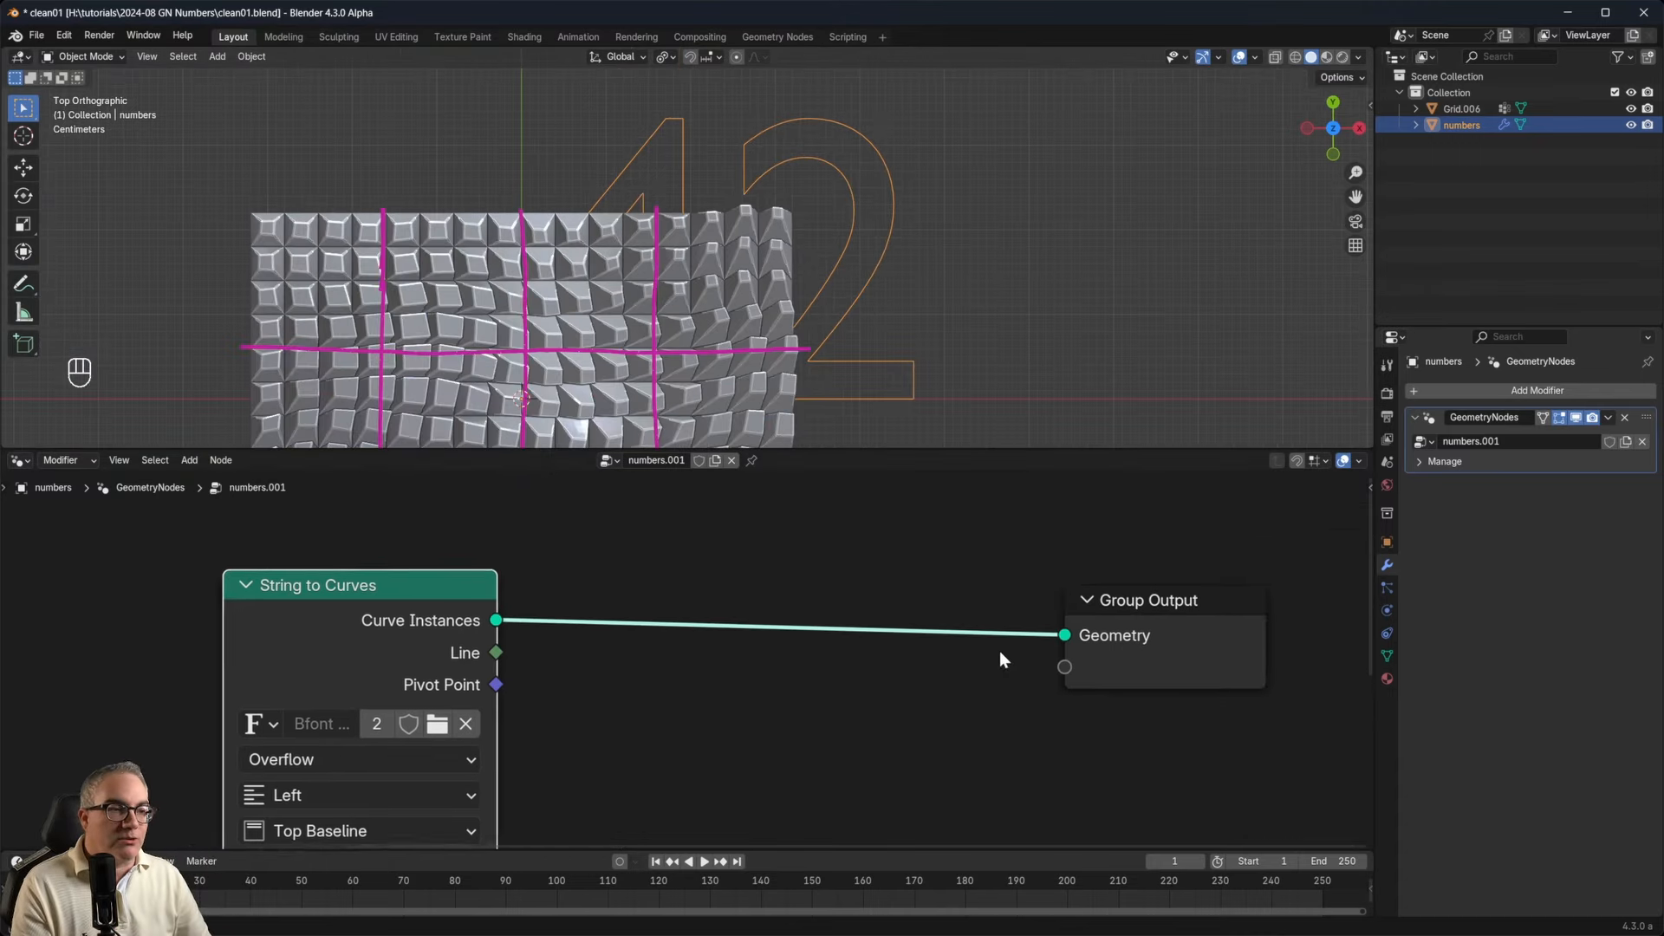
{"action": "scroll", "coordinate": [999, 652], "scroll_direction": "down", "scroll_amount": 4}
{"action": "left_click_drag", "start_coordinate": [488, 614], "coordinate": [320, 725]}
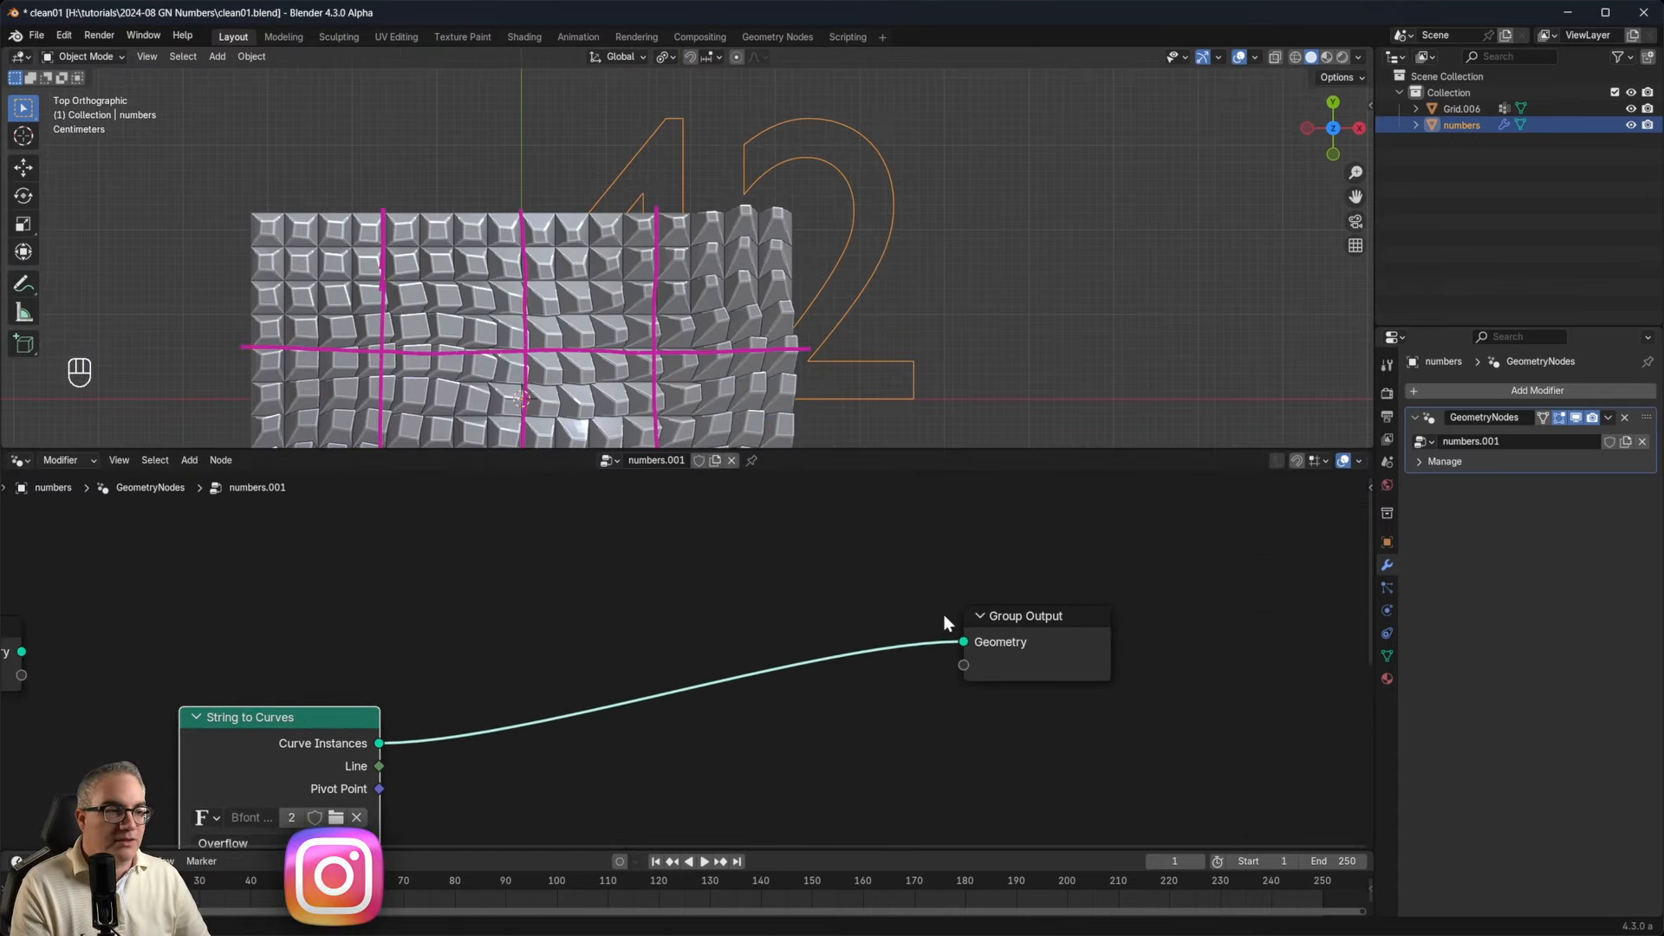
{"action": "left_click_drag", "start_coordinate": [1057, 616], "coordinate": [1260, 576]}
{"action": "middle_click_drag", "start_coordinate": [735, 684], "coordinate": [826, 571]}
{"action": "scroll", "coordinate": [542, 716], "scroll_direction": "up", "scroll_amount": 1}
{"action": "scroll", "coordinate": [538, 724], "scroll_direction": "up", "scroll_amount": 2}
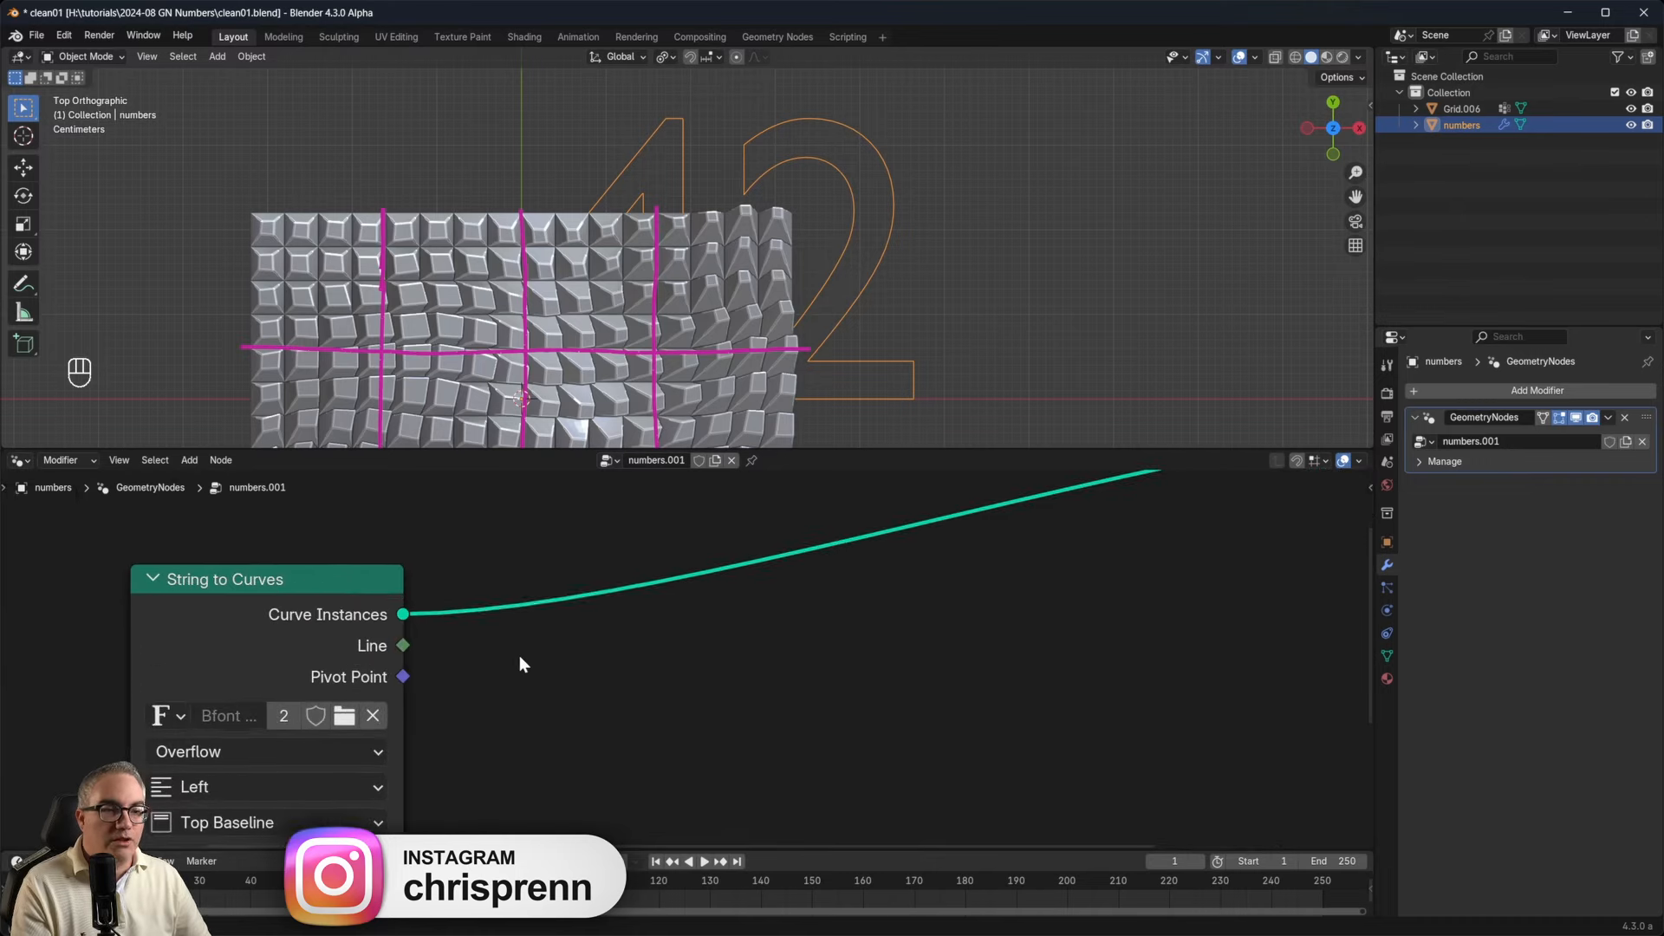
Insert a Fill Curve node between String to Curves and Group Output, and inspect the filled digits.
{"action": "key", "text": "shift+a"}
{"action": "type", "text": "fill"}
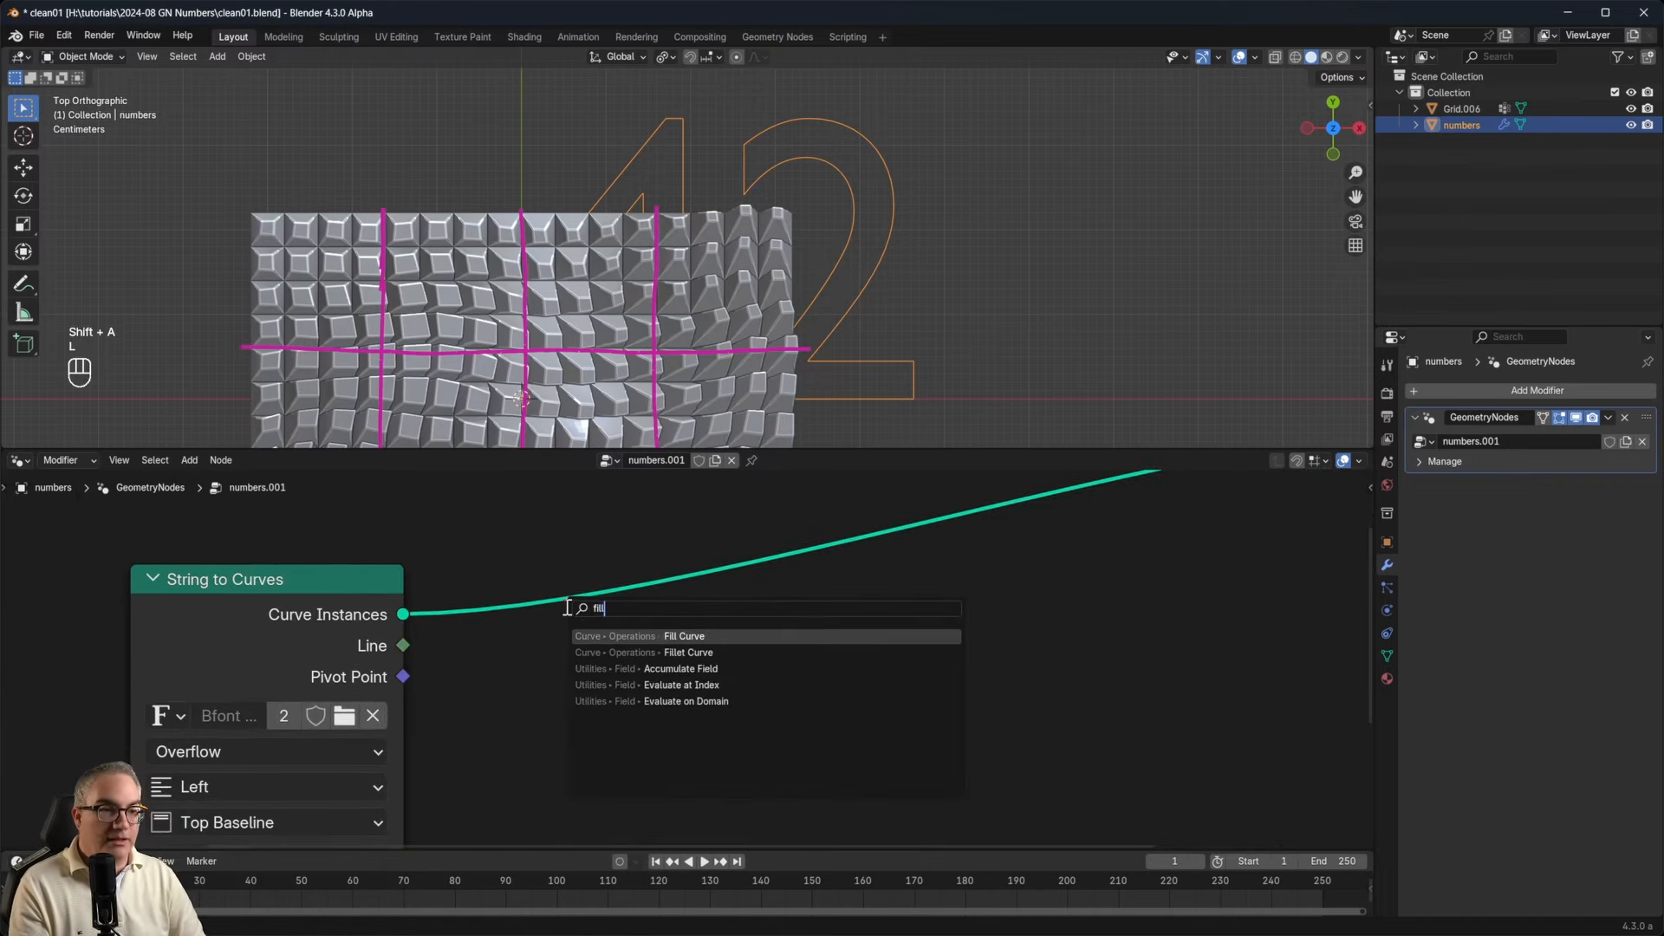
{"action": "left_click", "coordinate": [668, 635]}
{"action": "left_click", "coordinate": [447, 597]}
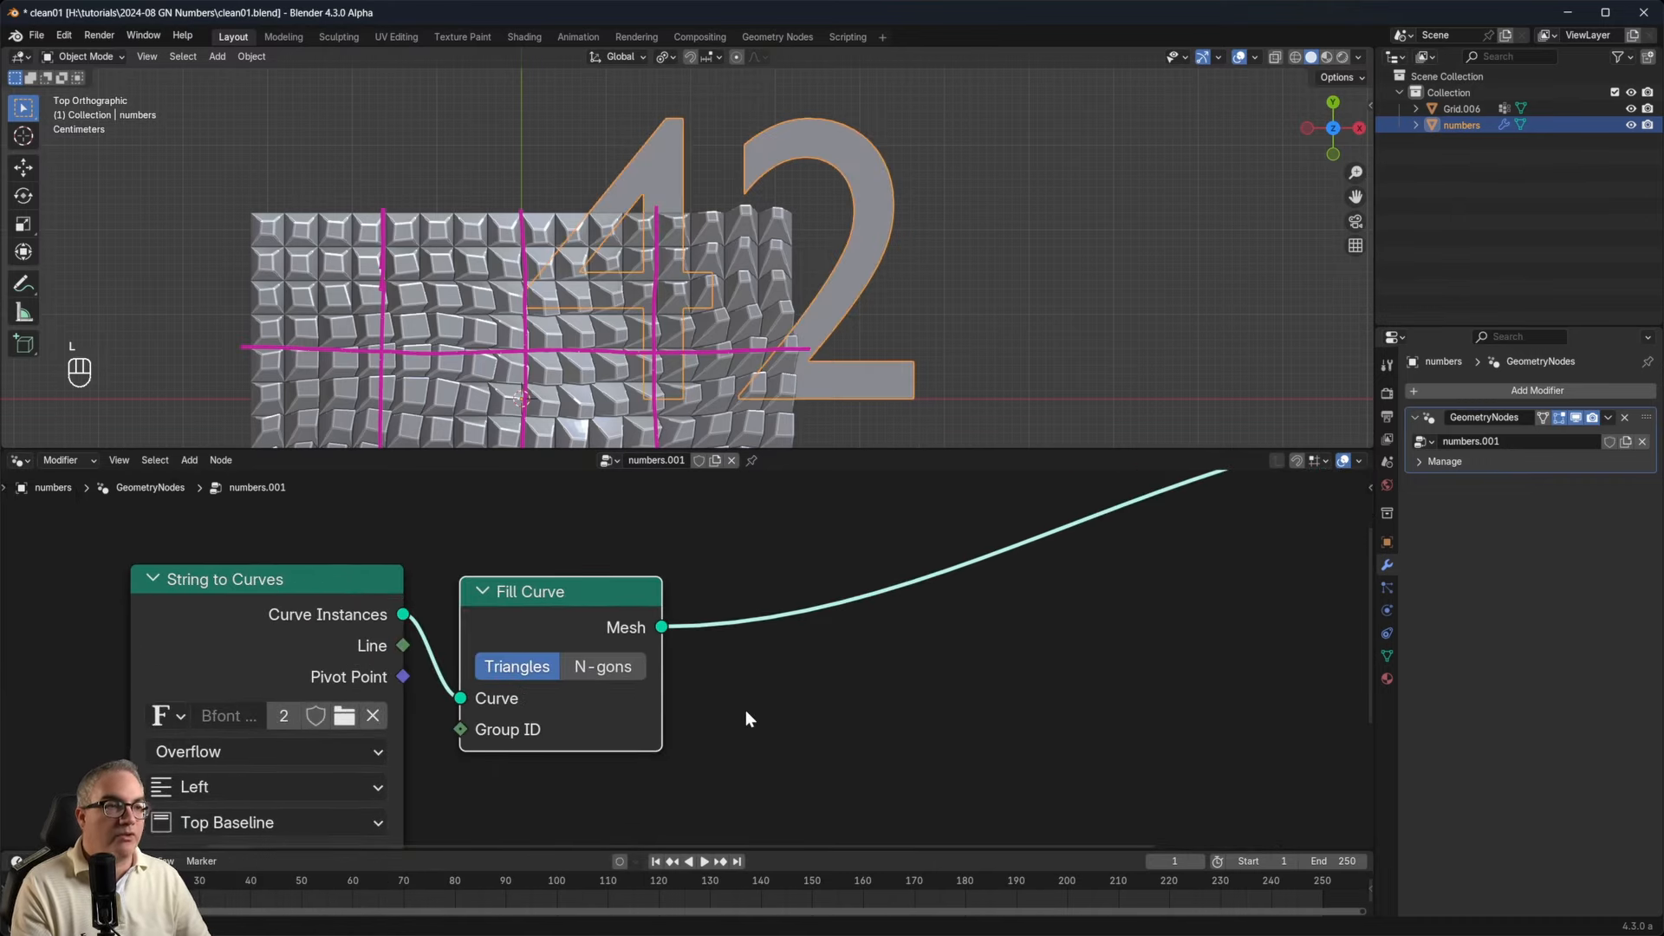
{"action": "middle_click_drag", "start_coordinate": [797, 109], "coordinate": [981, 196]}
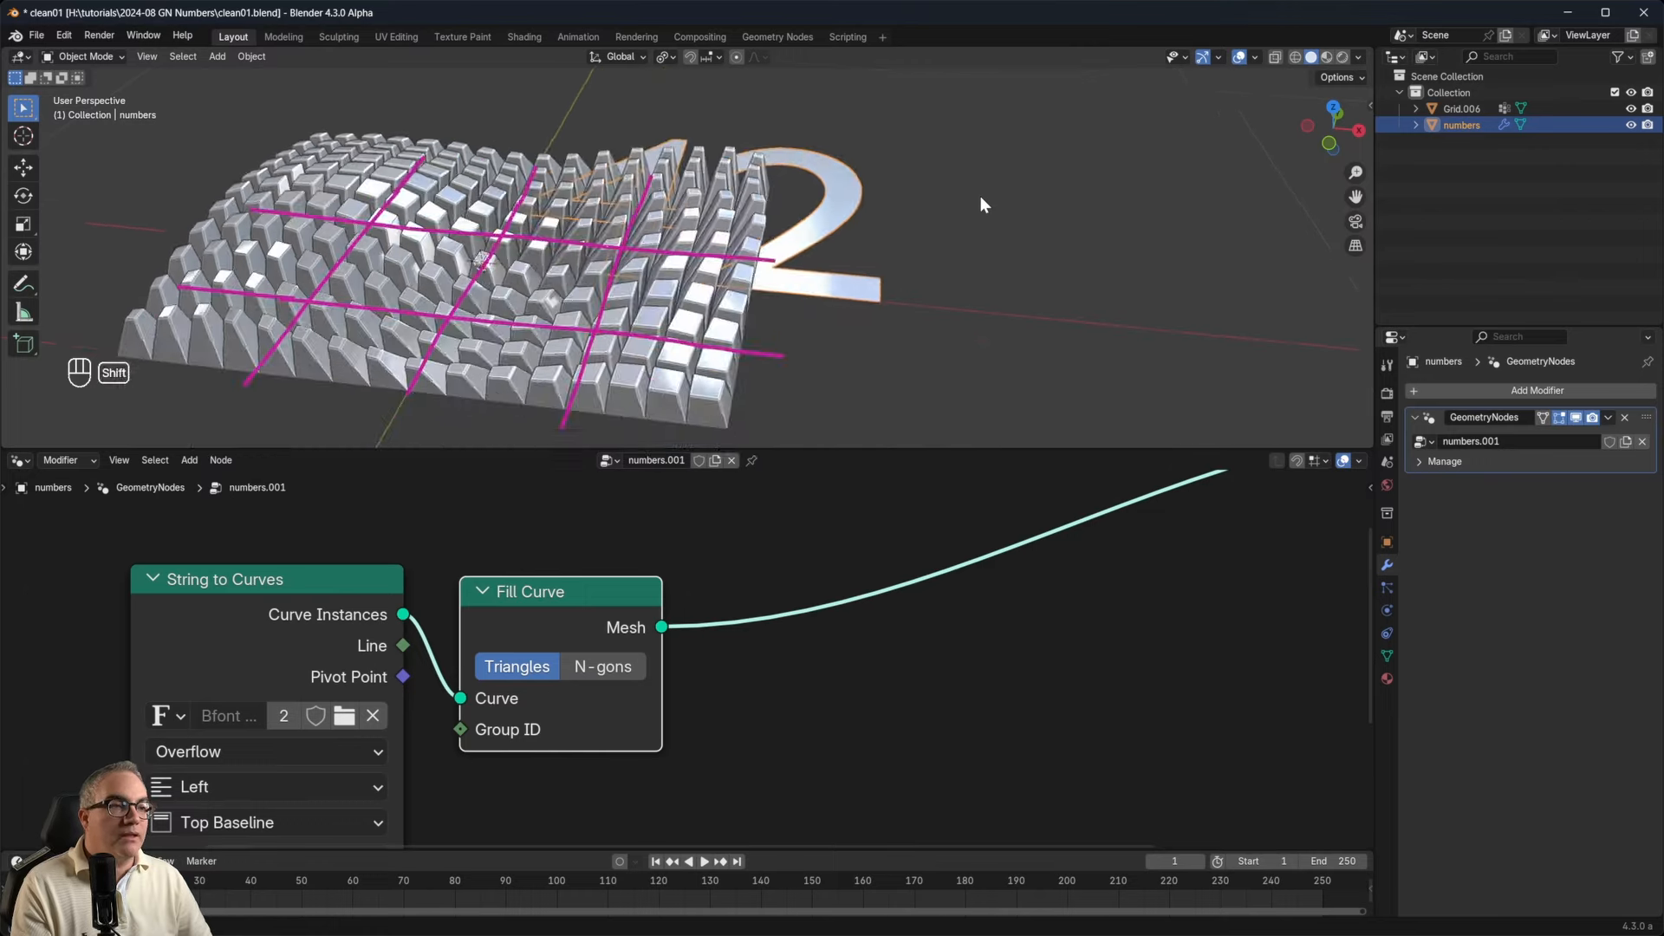
{"action": "scroll", "coordinate": [951, 222], "scroll_direction": "up", "scroll_amount": 4}
{"action": "scroll", "coordinate": [950, 222], "scroll_direction": "down", "scroll_amount": 1}
{"action": "scroll", "coordinate": [844, 692], "scroll_direction": "down", "scroll_amount": 3}
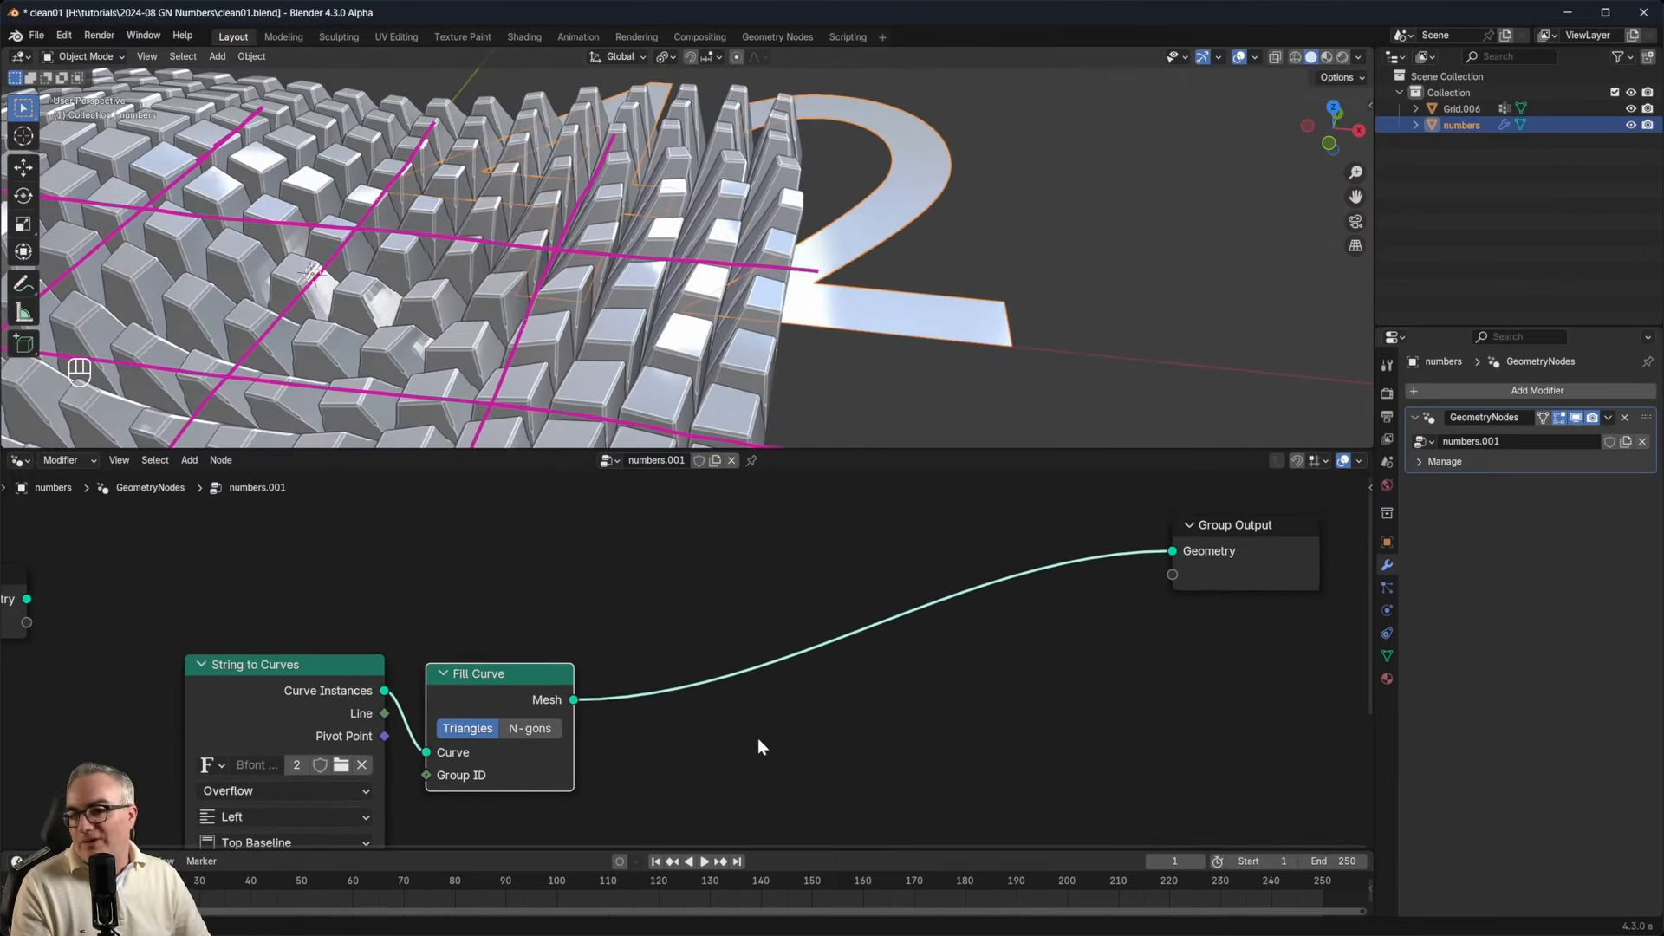
Insert an Extrude Mesh node between Fill Curve and Group Output.
{"action": "key", "text": "shift+a"}
{"action": "mouse_move", "coordinate": [703, 604]}
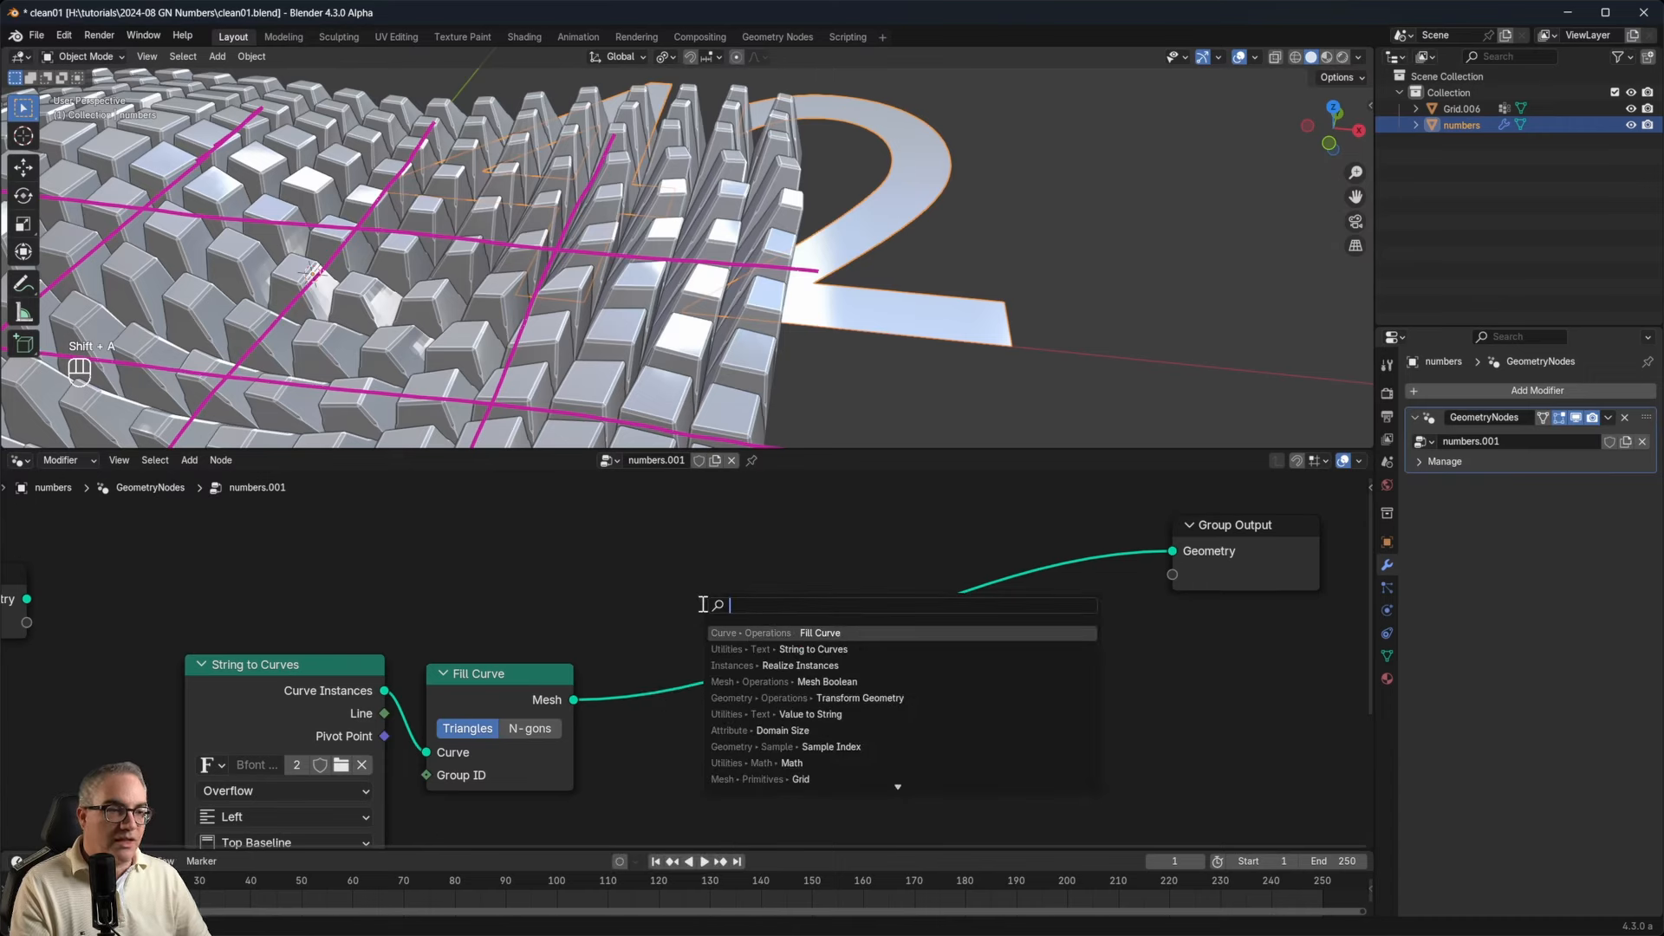
{"action": "type", "text": "soli"}
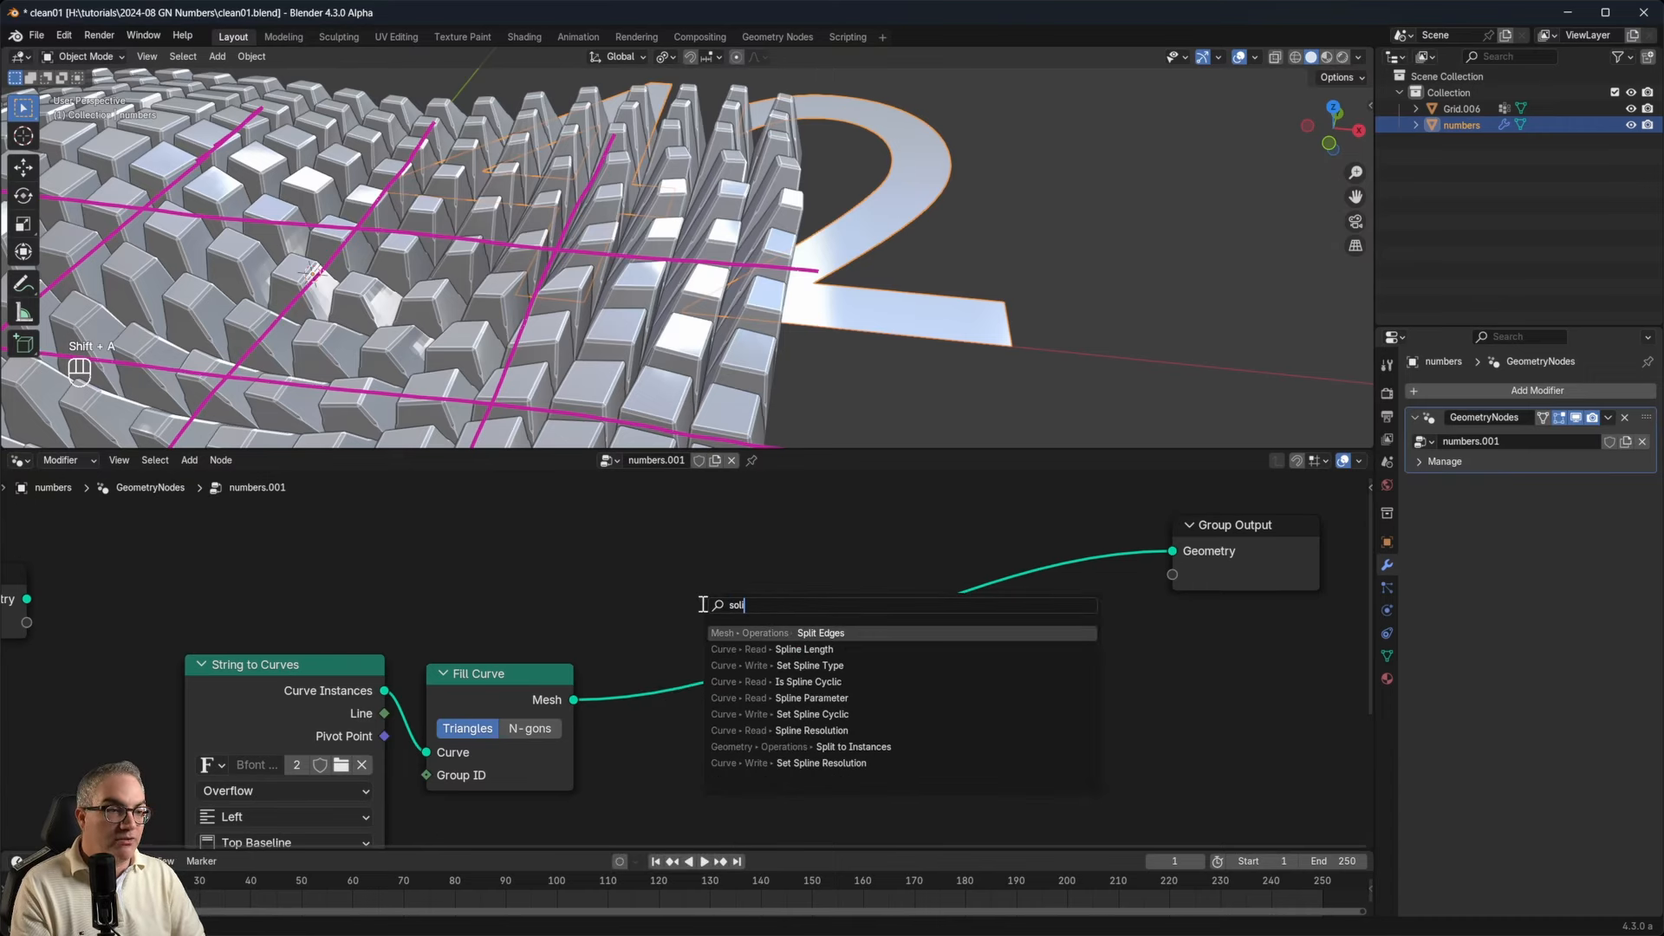
{"action": "type", "text": "d"}
{"action": "key", "text": "BackSpace"}
{"action": "key", "text": "BackSpace"}
{"action": "key", "text": "BackSpace"}
{"action": "key", "text": "BackSpace"}
{"action": "key", "text": "BackSpace"}
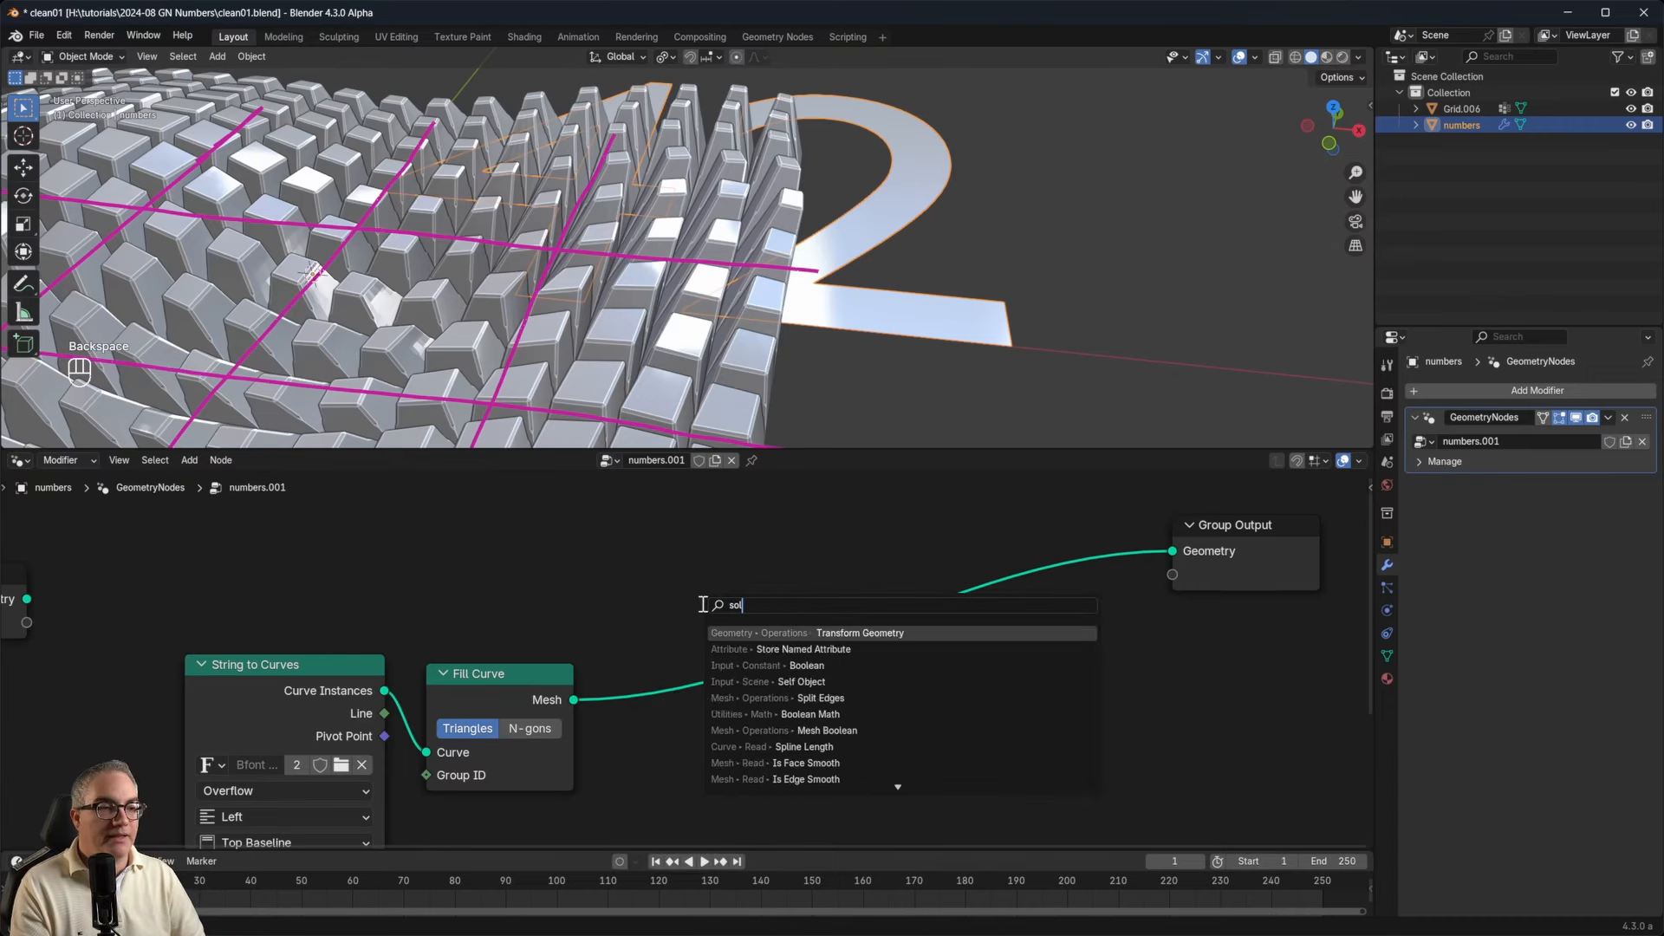
{"action": "type", "text": "ex"}
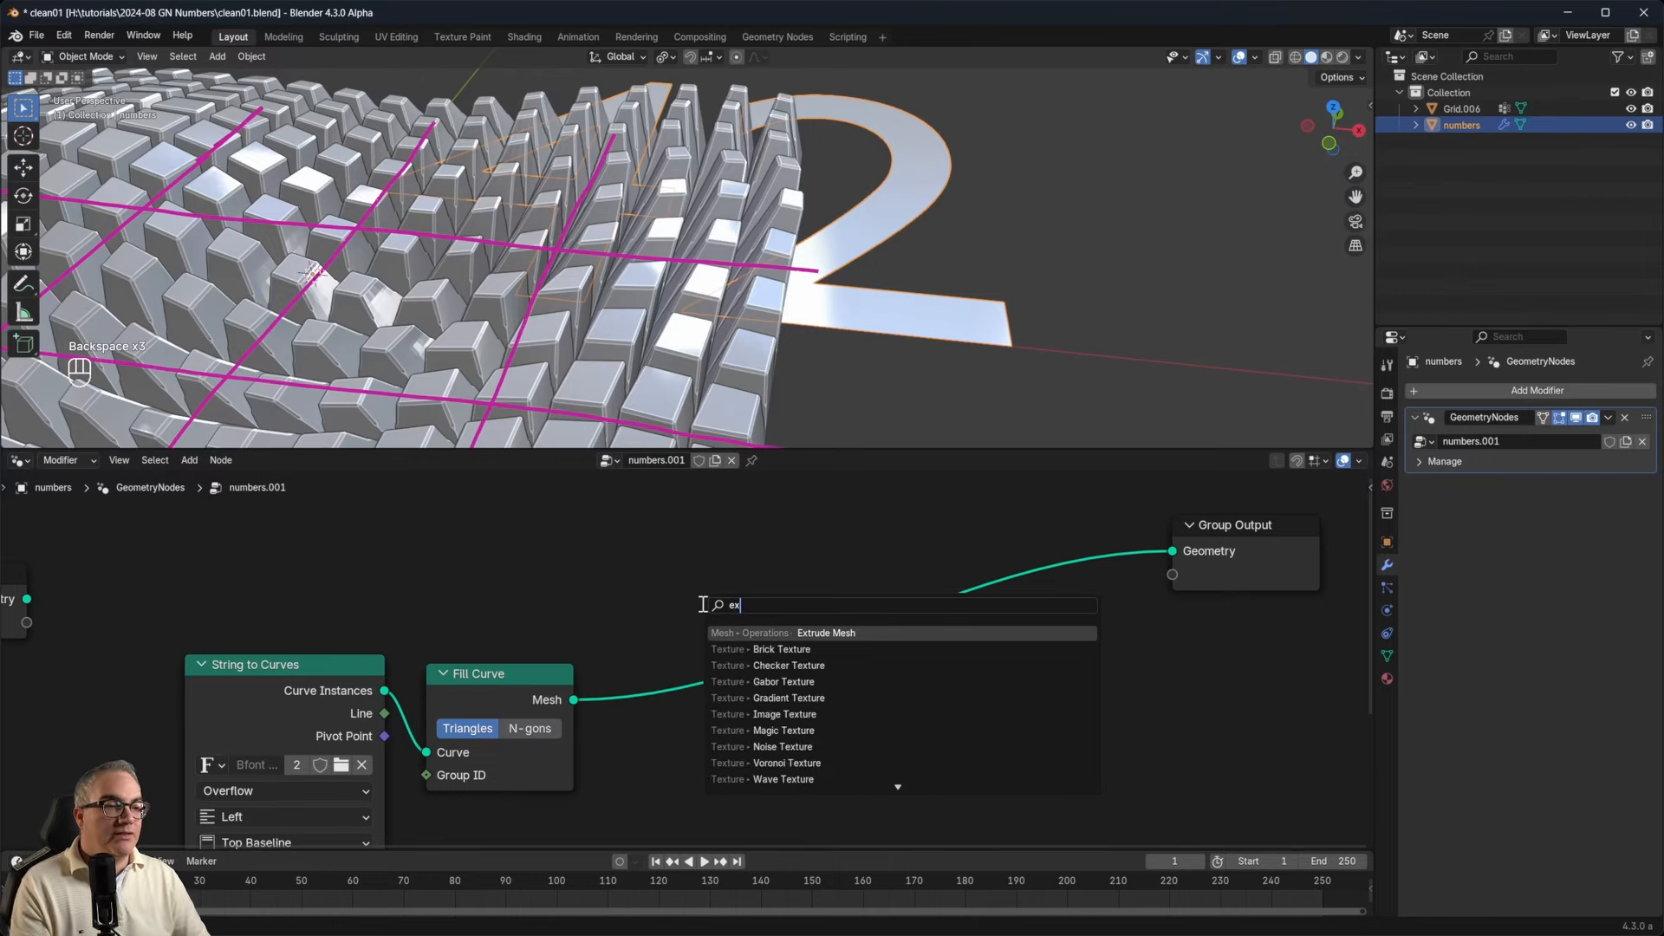
{"action": "left_click", "coordinate": [813, 637]}
{"action": "left_click", "coordinate": [630, 610]}
{"action": "middle_click_drag", "start_coordinate": [881, 740], "coordinate": [836, 758]}
{"action": "scroll", "coordinate": [799, 355], "scroll_direction": "down", "scroll_amount": 5}
{"action": "middle_click_drag", "start_coordinate": [800, 355], "coordinate": [820, 433]}
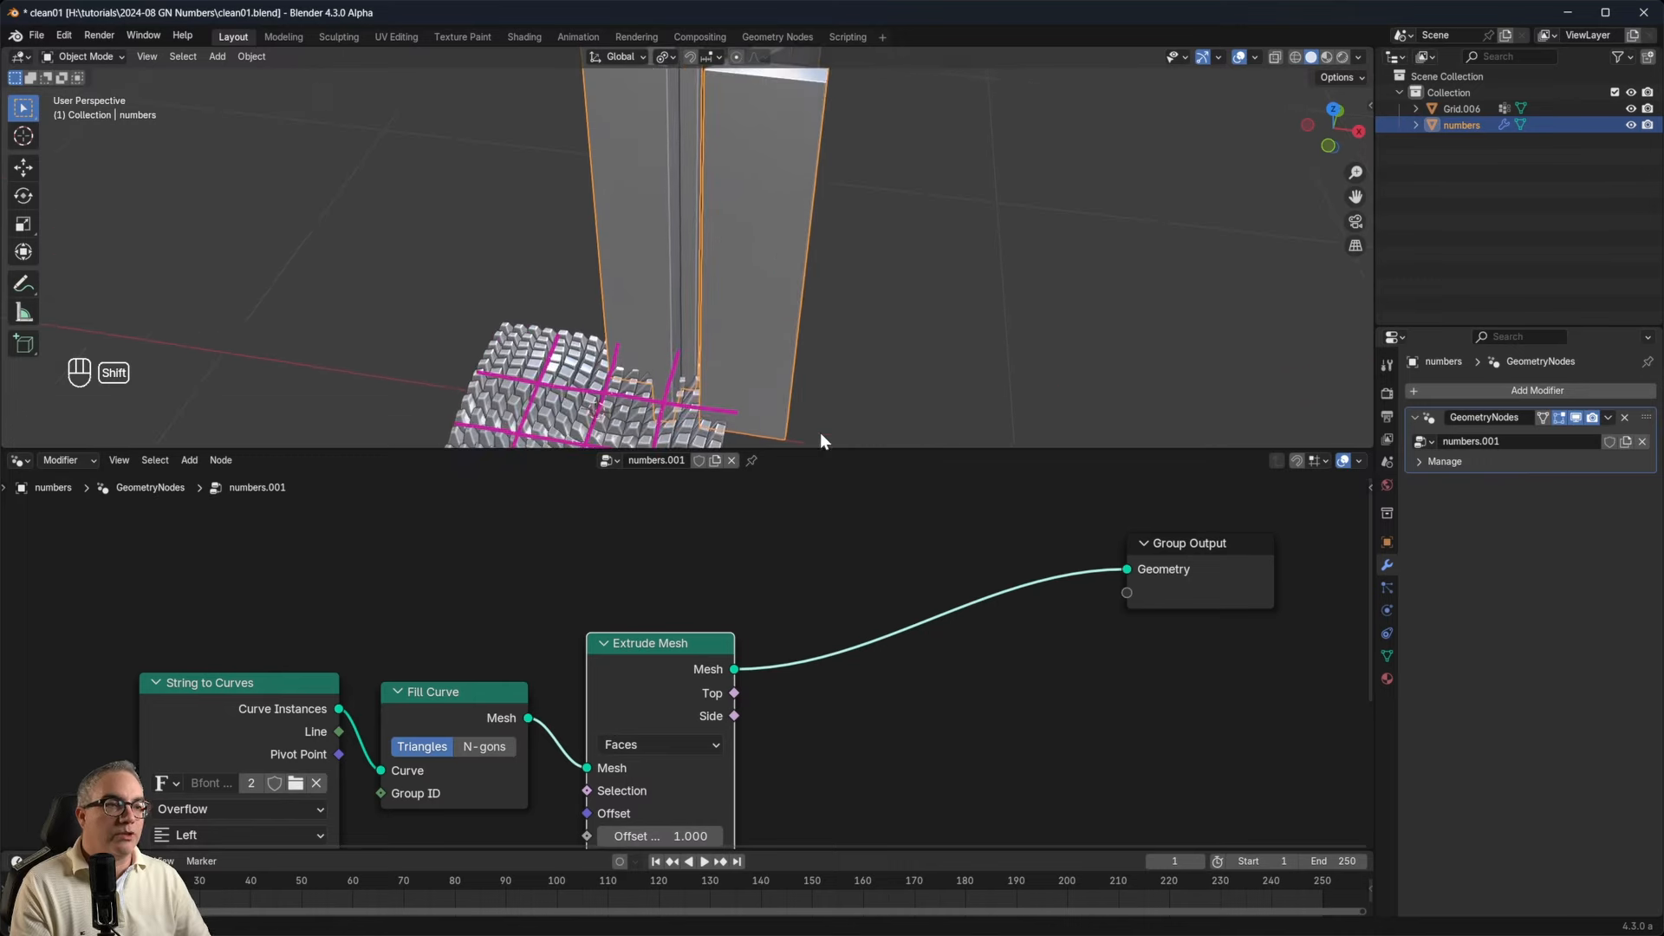
Set the Extrude Mesh node's Offset Scale to 0.1 and inspect the extruded digits.
{"action": "middle_click_drag", "start_coordinate": [842, 839], "coordinate": [824, 638]}
{"action": "left_click", "coordinate": [652, 635]}
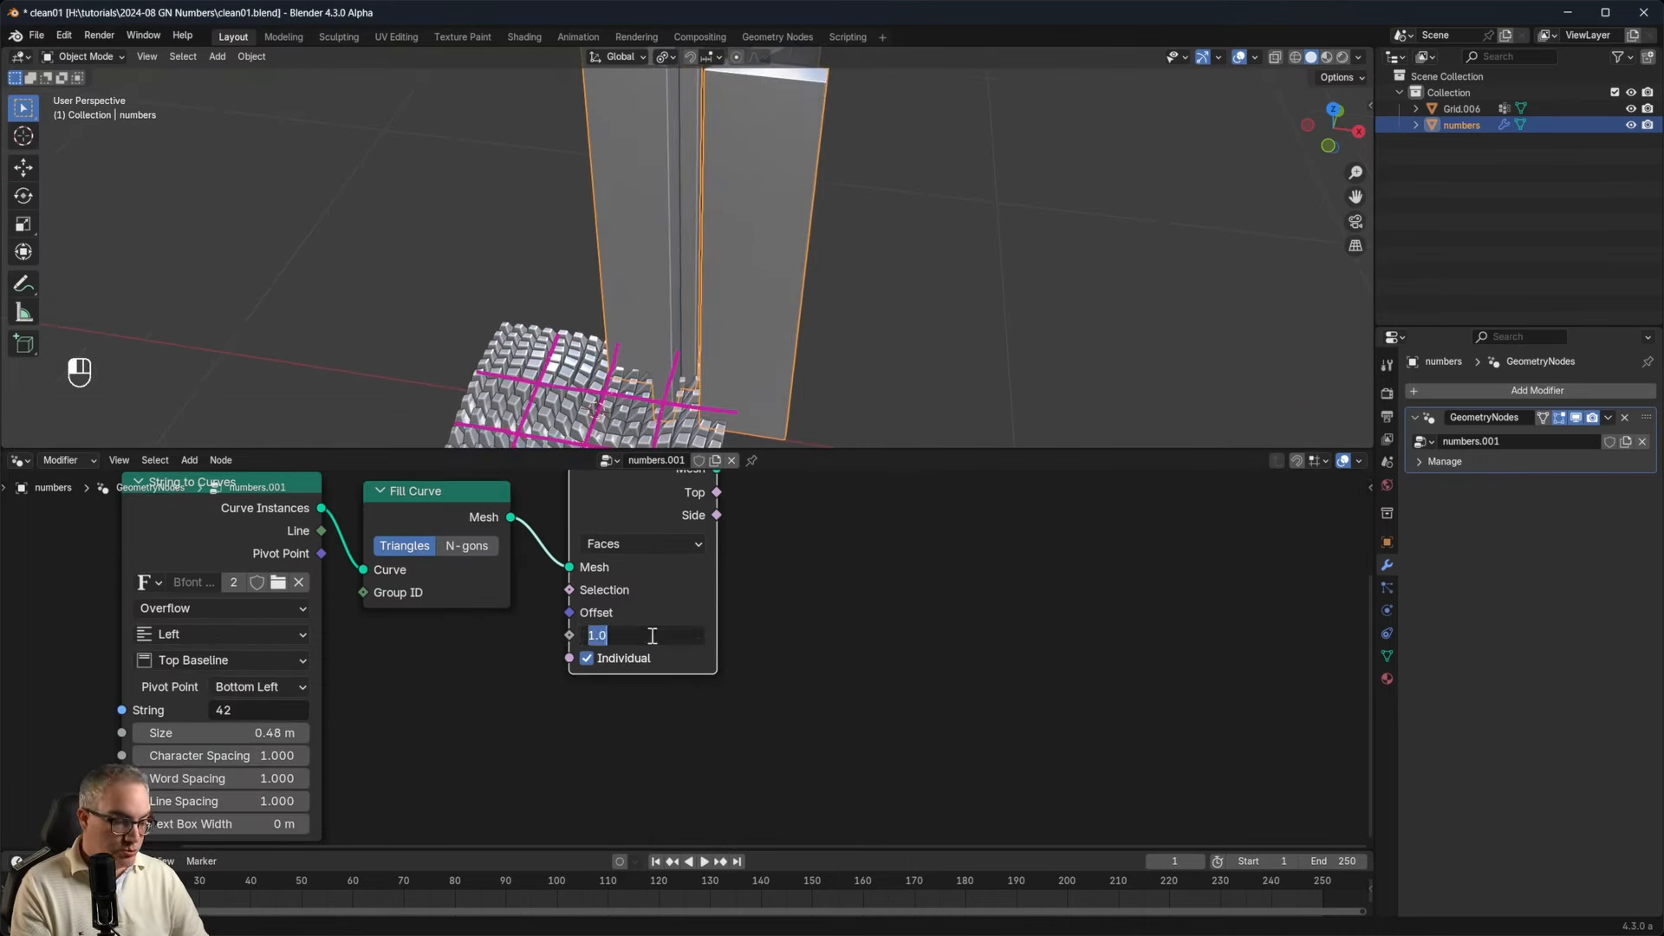
{"action": "type", "text": ".1"}
{"action": "key", "text": "Return"}
{"action": "scroll", "coordinate": [730, 411], "scroll_direction": "up", "scroll_amount": 3}
{"action": "middle_click_drag", "start_coordinate": [730, 411], "coordinate": [711, 207], "text": "shift"}
{"action": "scroll", "coordinate": [763, 333], "scroll_direction": "up", "scroll_amount": 2}
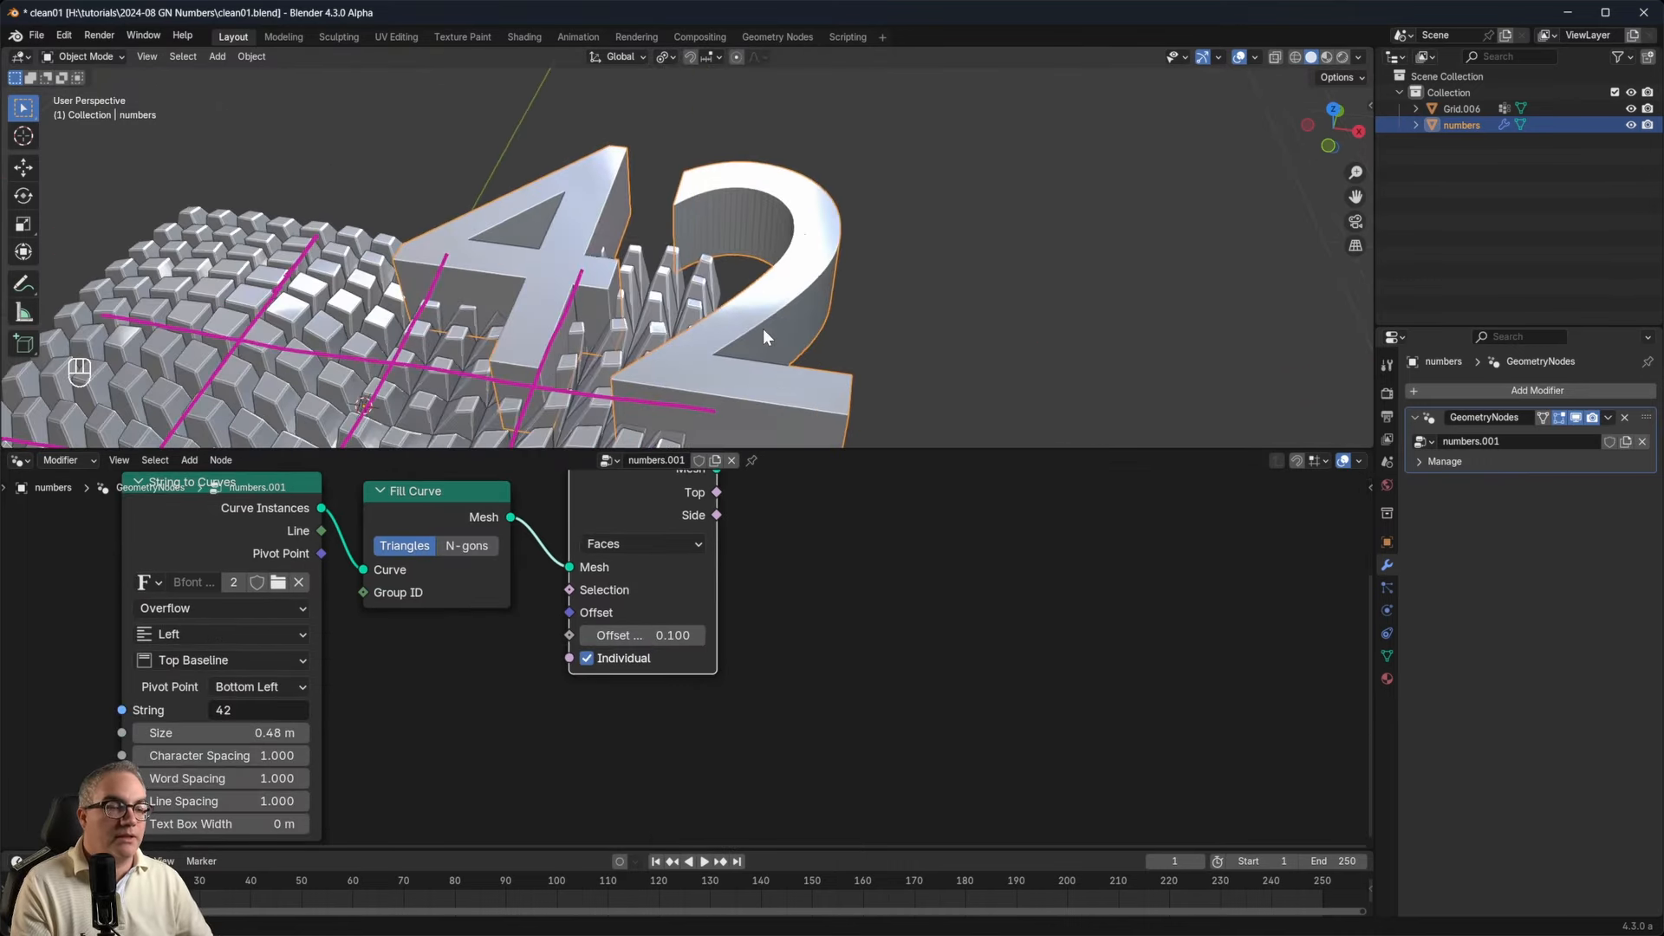
{"action": "middle_click_drag", "start_coordinate": [779, 325], "coordinate": [824, 316]}
{"action": "scroll", "coordinate": [810, 340], "scroll_direction": "up", "scroll_amount": 2}
{"action": "middle_click_drag", "start_coordinate": [795, 578], "coordinate": [783, 714]}
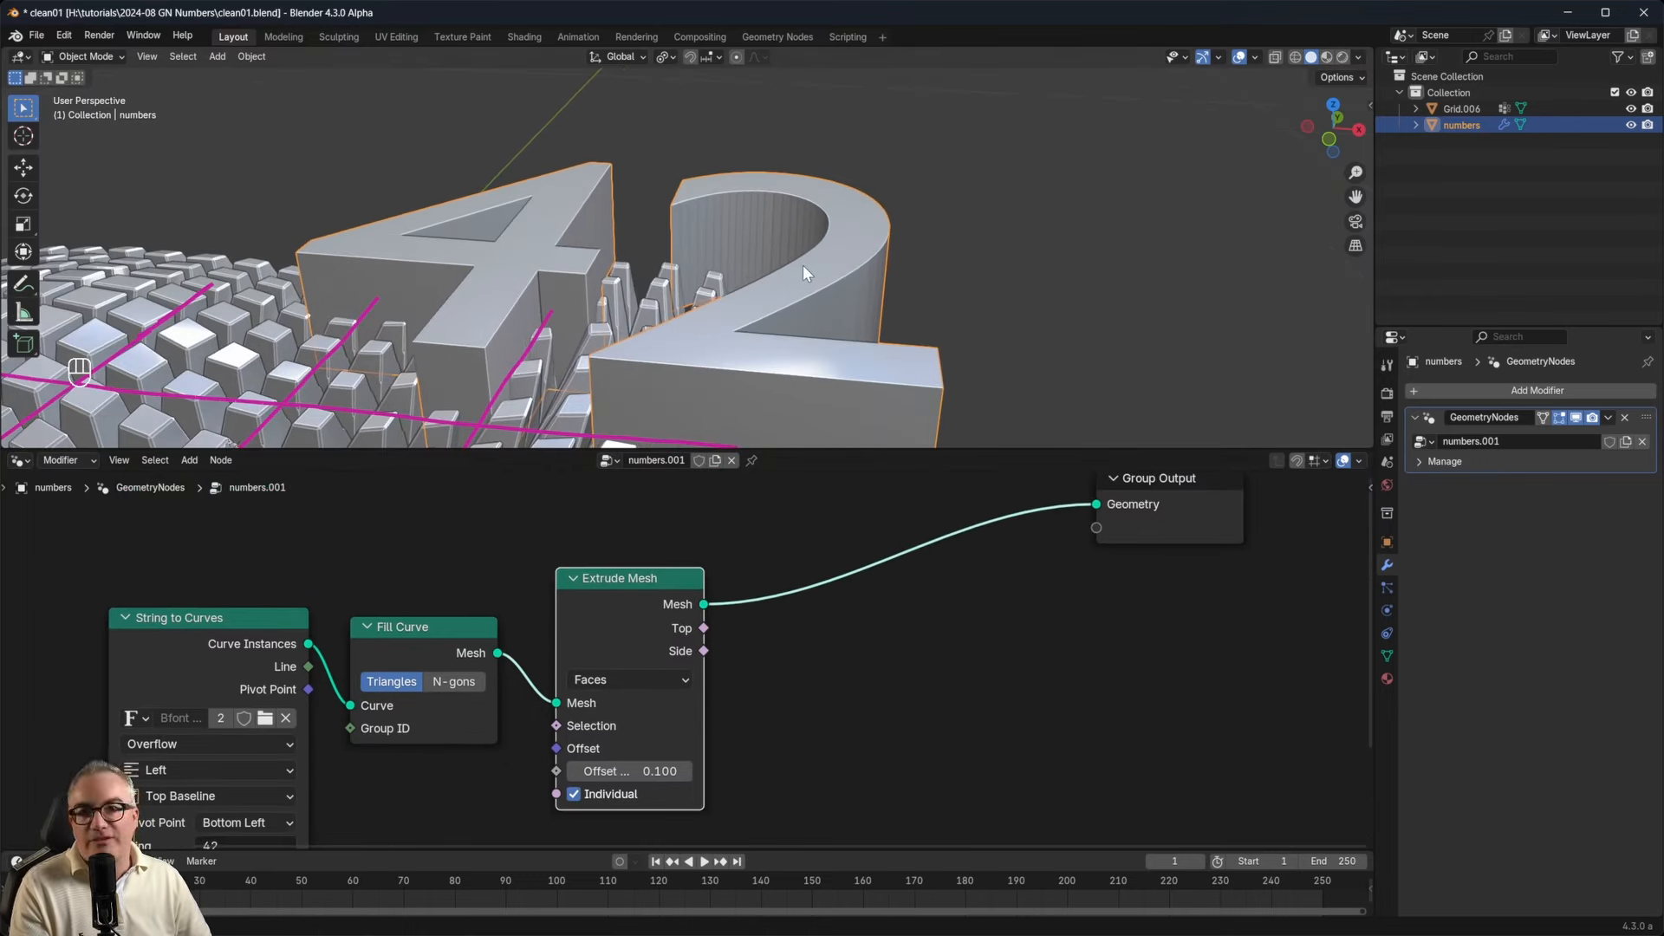
Mute and unmute the Extrude Mesh node to compare the flat and extruded digits.
{"action": "middle_click_drag", "start_coordinate": [824, 345], "coordinate": [747, 364]}
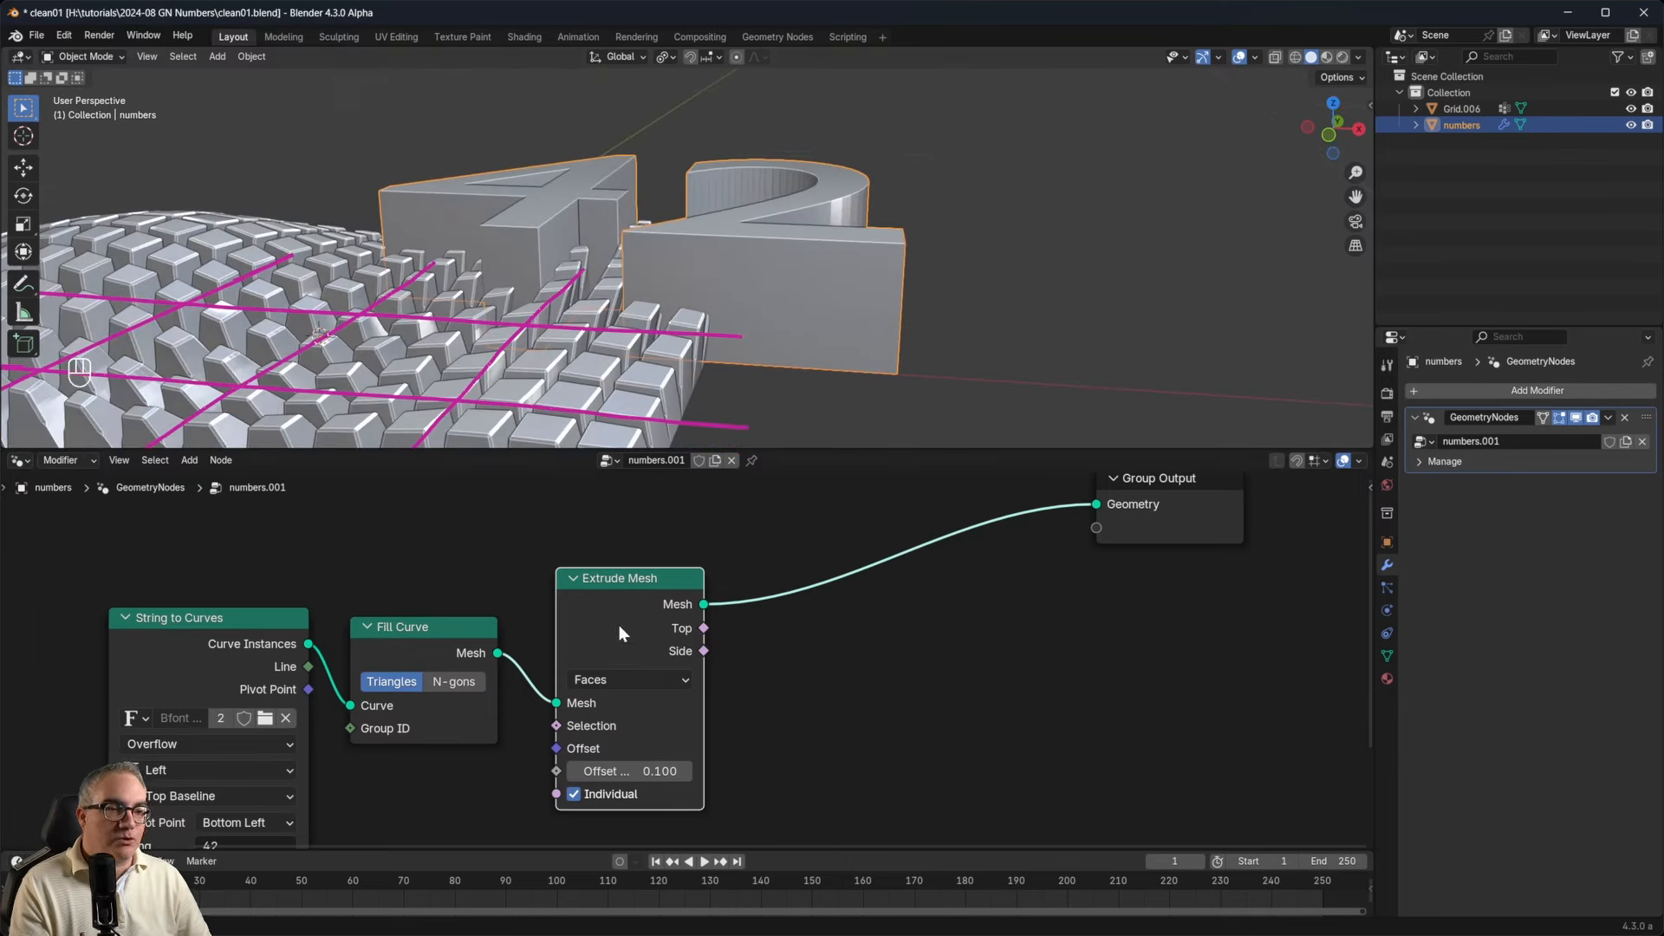
{"action": "key", "text": "m"}
{"action": "key", "text": "m"}
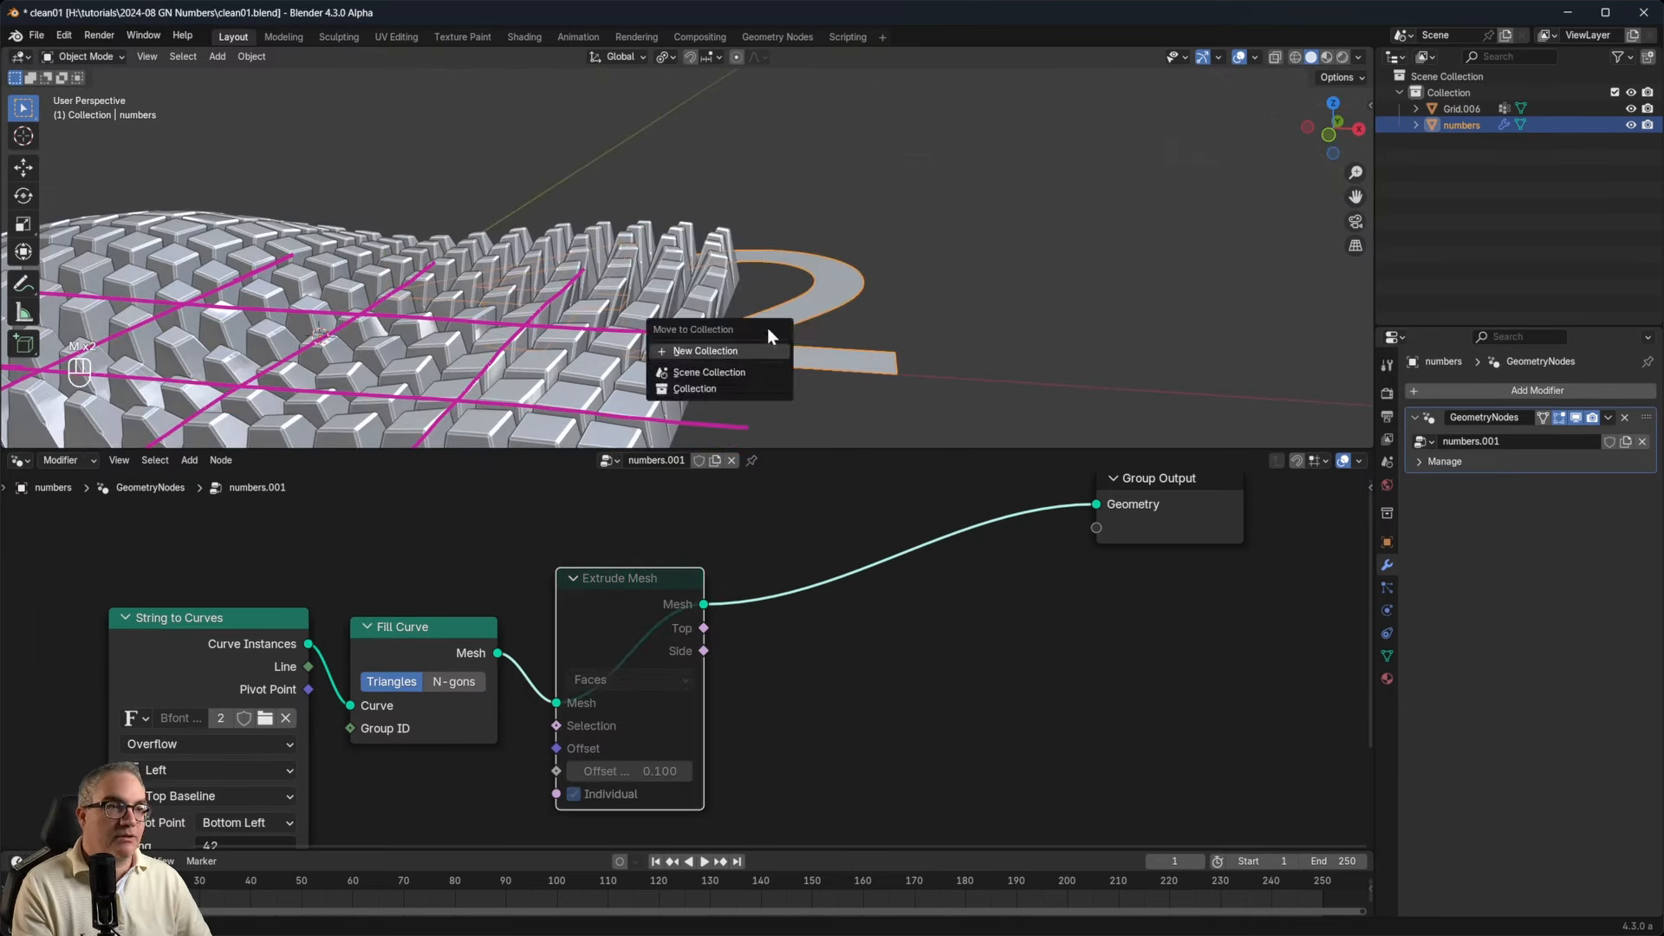
{"action": "key", "text": "m"}
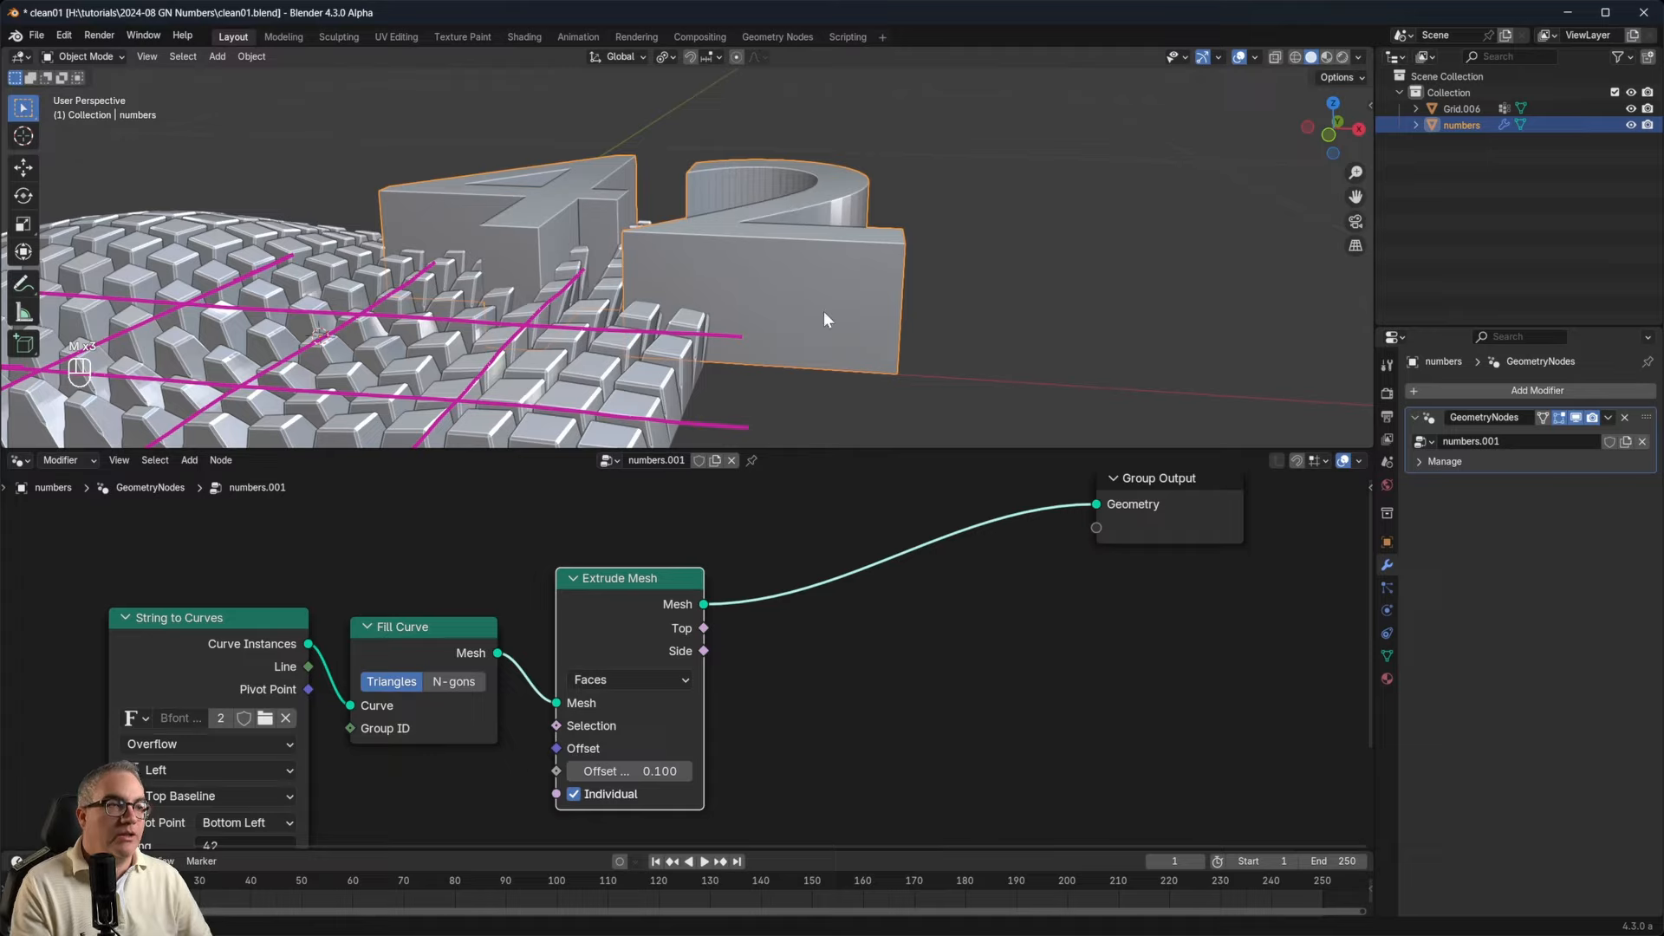
Turn off Individual on the Extrude Mesh node and check the underside of the digits.
{"action": "mouse_move", "coordinate": [825, 313]}
{"action": "middle_mouse_down"}
{"action": "mouse_move", "coordinate": [680, 299]}
{"action": "mouse_move", "coordinate": [773, 274]}
{"action": "mouse_move", "coordinate": [773, 175]}
{"action": "mouse_move", "coordinate": [809, 331]}
{"action": "mouse_move", "coordinate": [799, 273]}
{"action": "mouse_move", "coordinate": [865, 326]}
{"action": "mouse_move", "coordinate": [832, 309]}
{"action": "middle_mouse_up"}
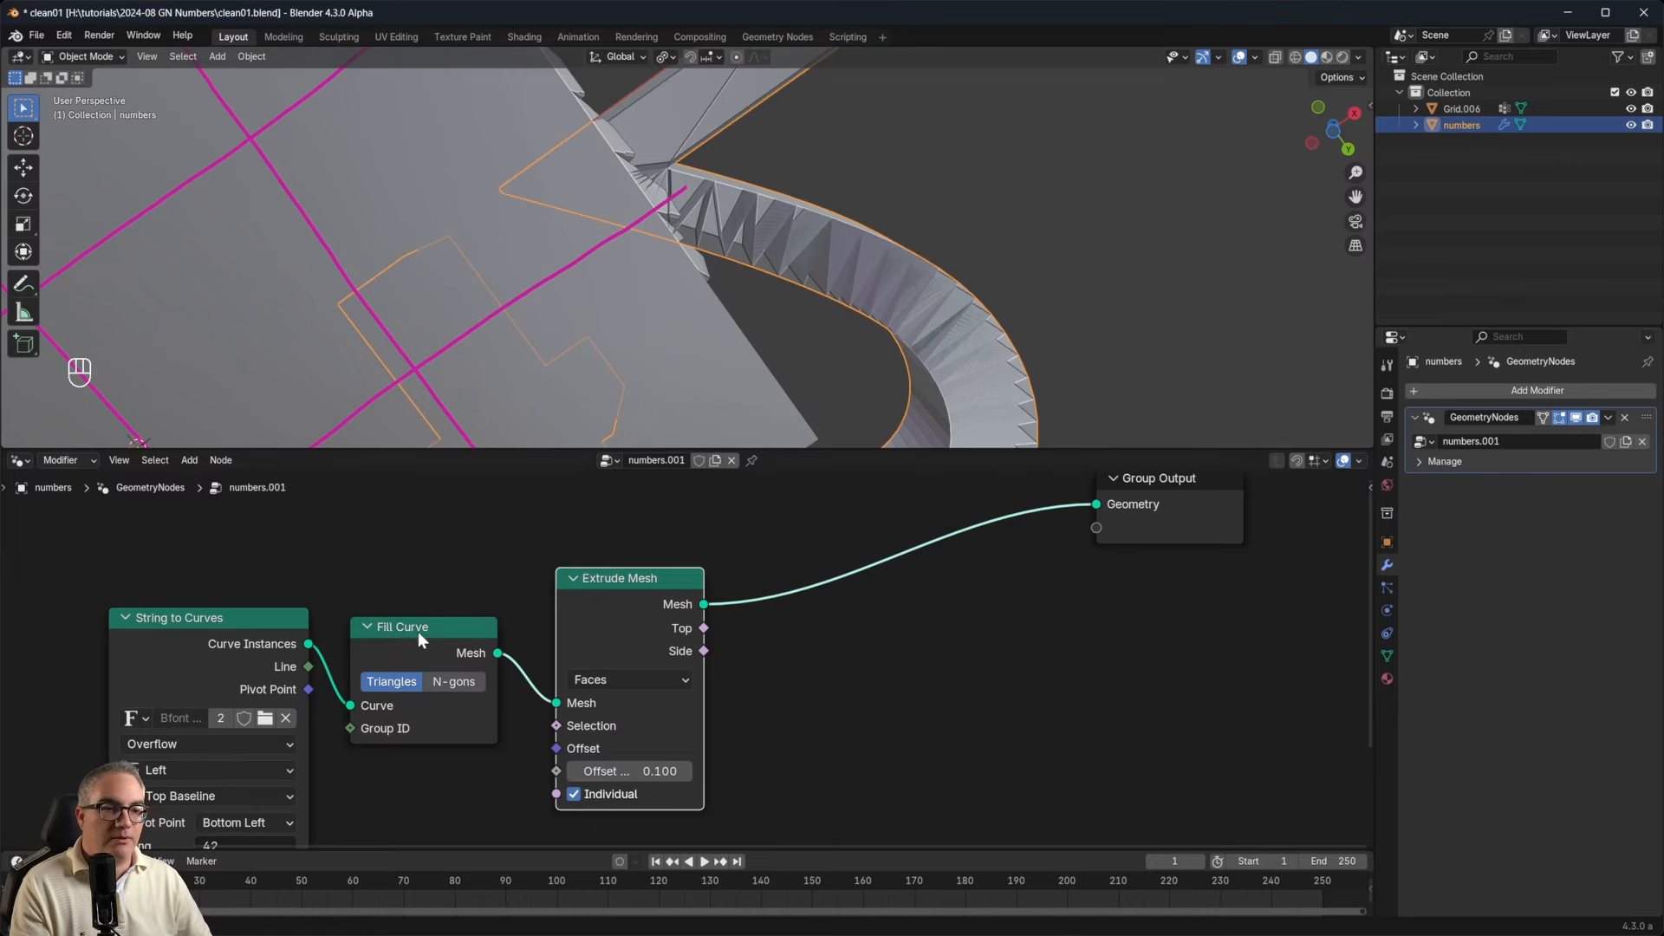
{"action": "left_click_drag", "start_coordinate": [418, 631], "coordinate": [422, 637]}
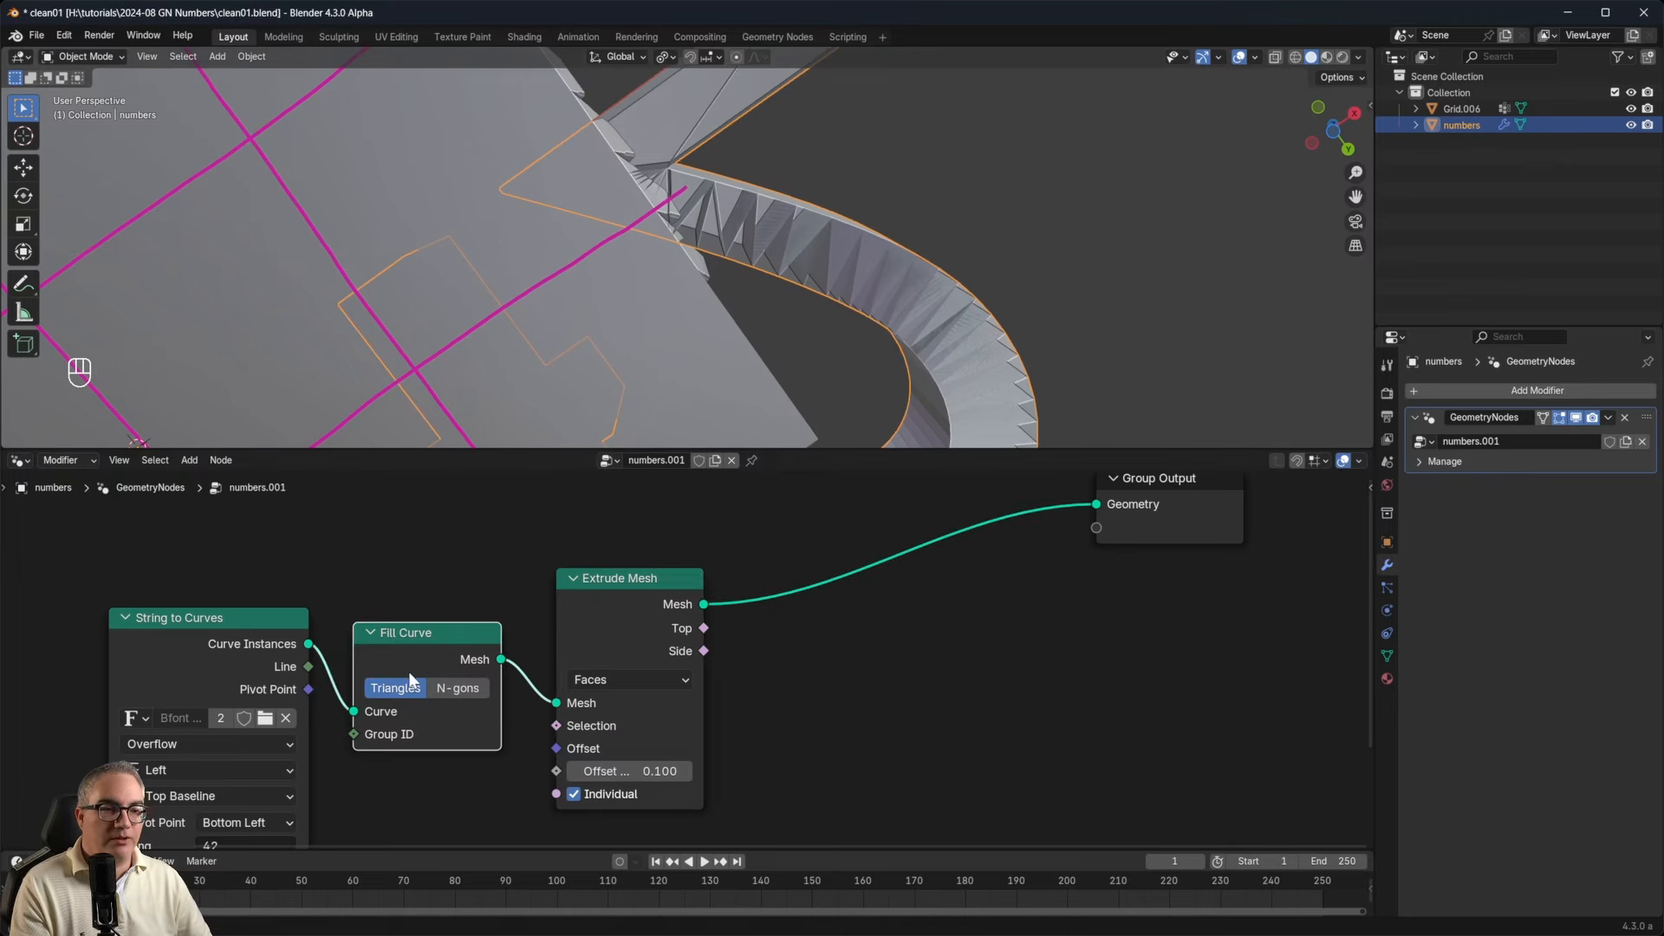
{"action": "left_click", "coordinate": [590, 796]}
{"action": "middle_click_drag", "start_coordinate": [867, 364], "coordinate": [954, 295]}
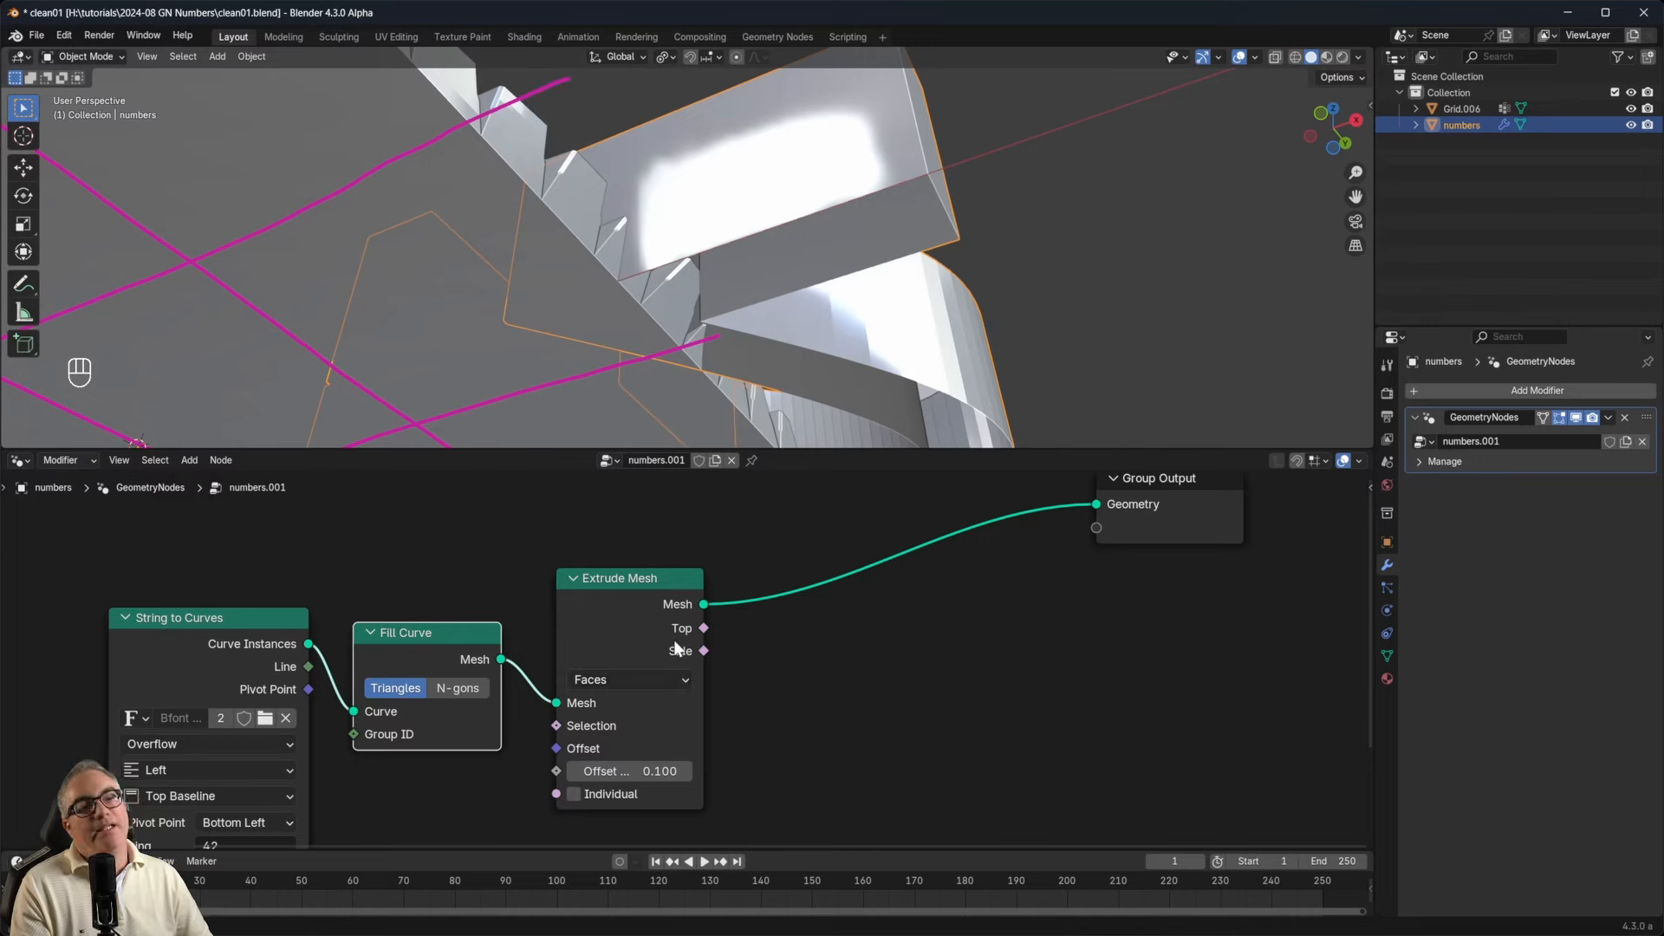
Move the Group Output node further away and line up the Fill Curve and Extrude Mesh nodes.
{"action": "left_click", "coordinate": [621, 588]}
{"action": "left_click_drag", "start_coordinate": [621, 588], "coordinate": [610, 631]}
{"action": "scroll", "coordinate": [693, 754], "scroll_direction": "down", "scroll_amount": 3, "text": "shift"}
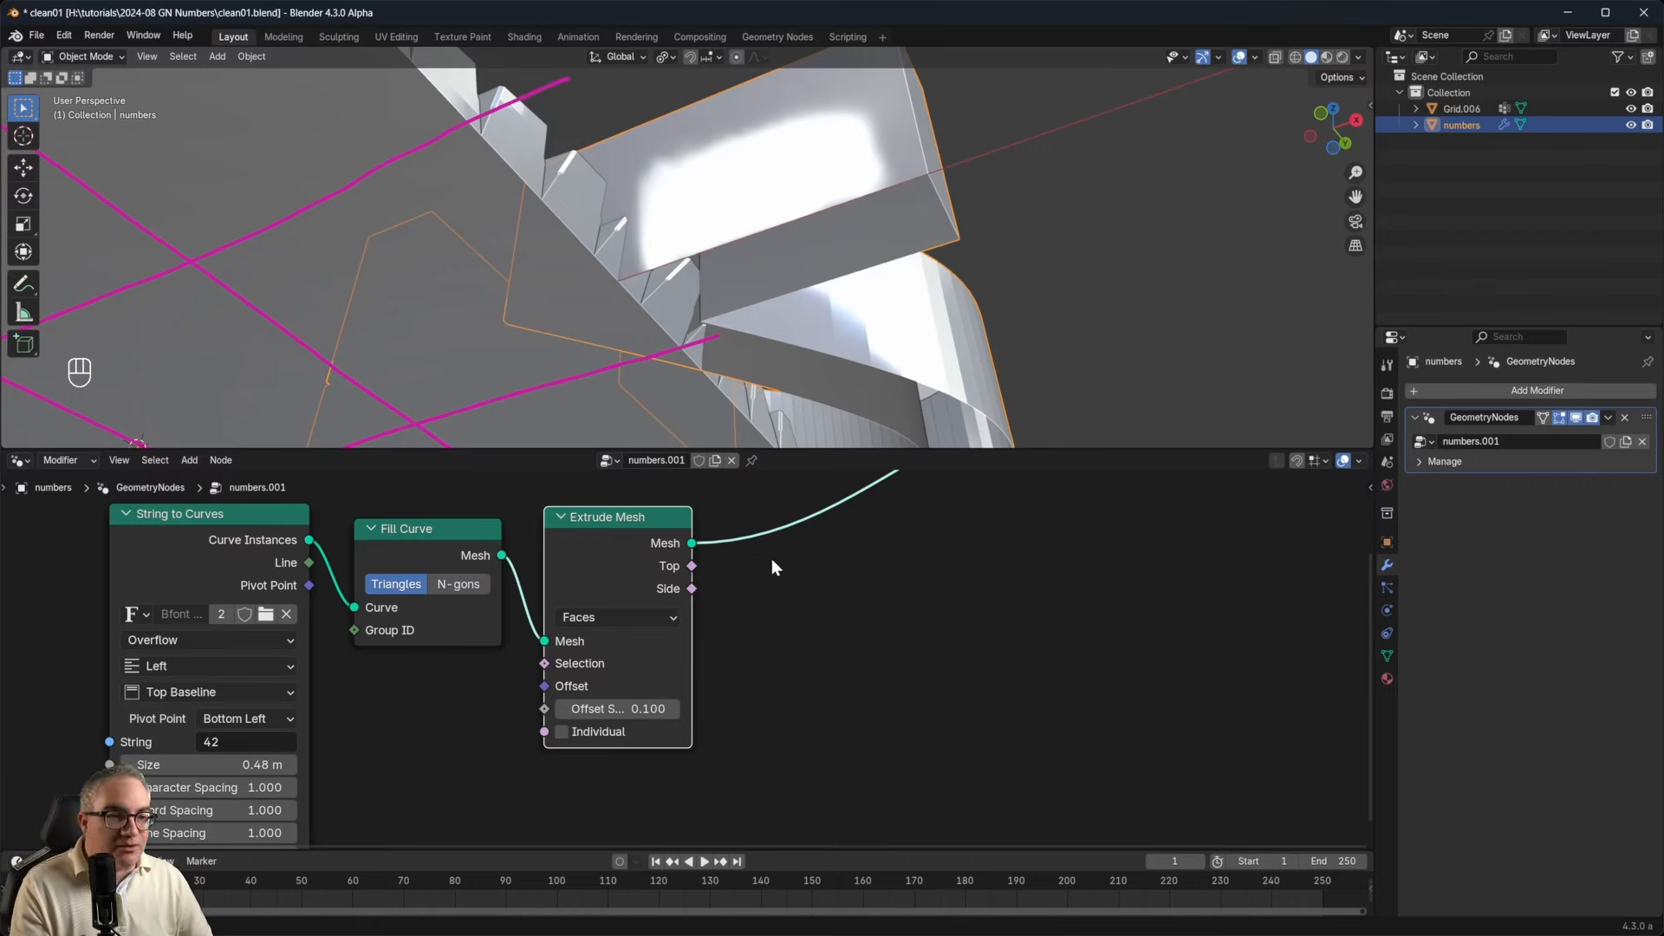
{"action": "middle_click_drag", "start_coordinate": [774, 616], "coordinate": [754, 704]}
{"action": "scroll", "coordinate": [754, 704], "scroll_direction": "down", "scroll_amount": 1}
{"action": "left_click_drag", "start_coordinate": [1073, 527], "coordinate": [1257, 534]}
{"action": "scroll", "coordinate": [607, 750], "scroll_direction": "up", "scroll_amount": 2}
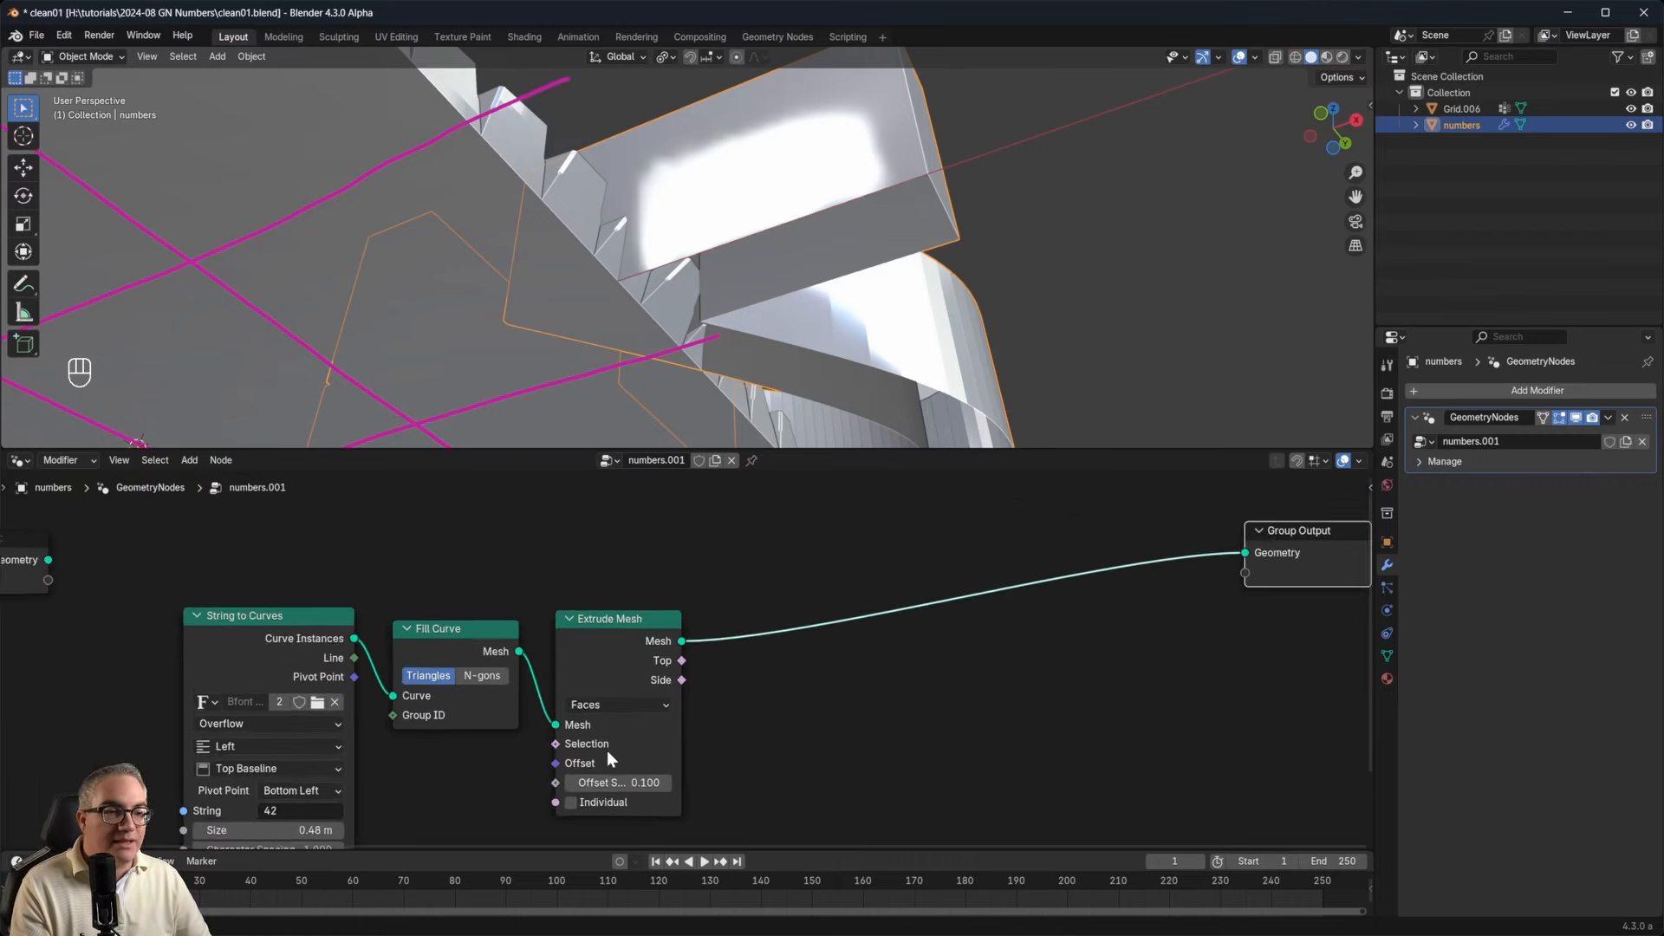
{"action": "left_click_drag", "start_coordinate": [398, 633], "coordinate": [397, 621]}
{"action": "left_click_drag", "start_coordinate": [622, 615], "coordinate": [616, 616]}
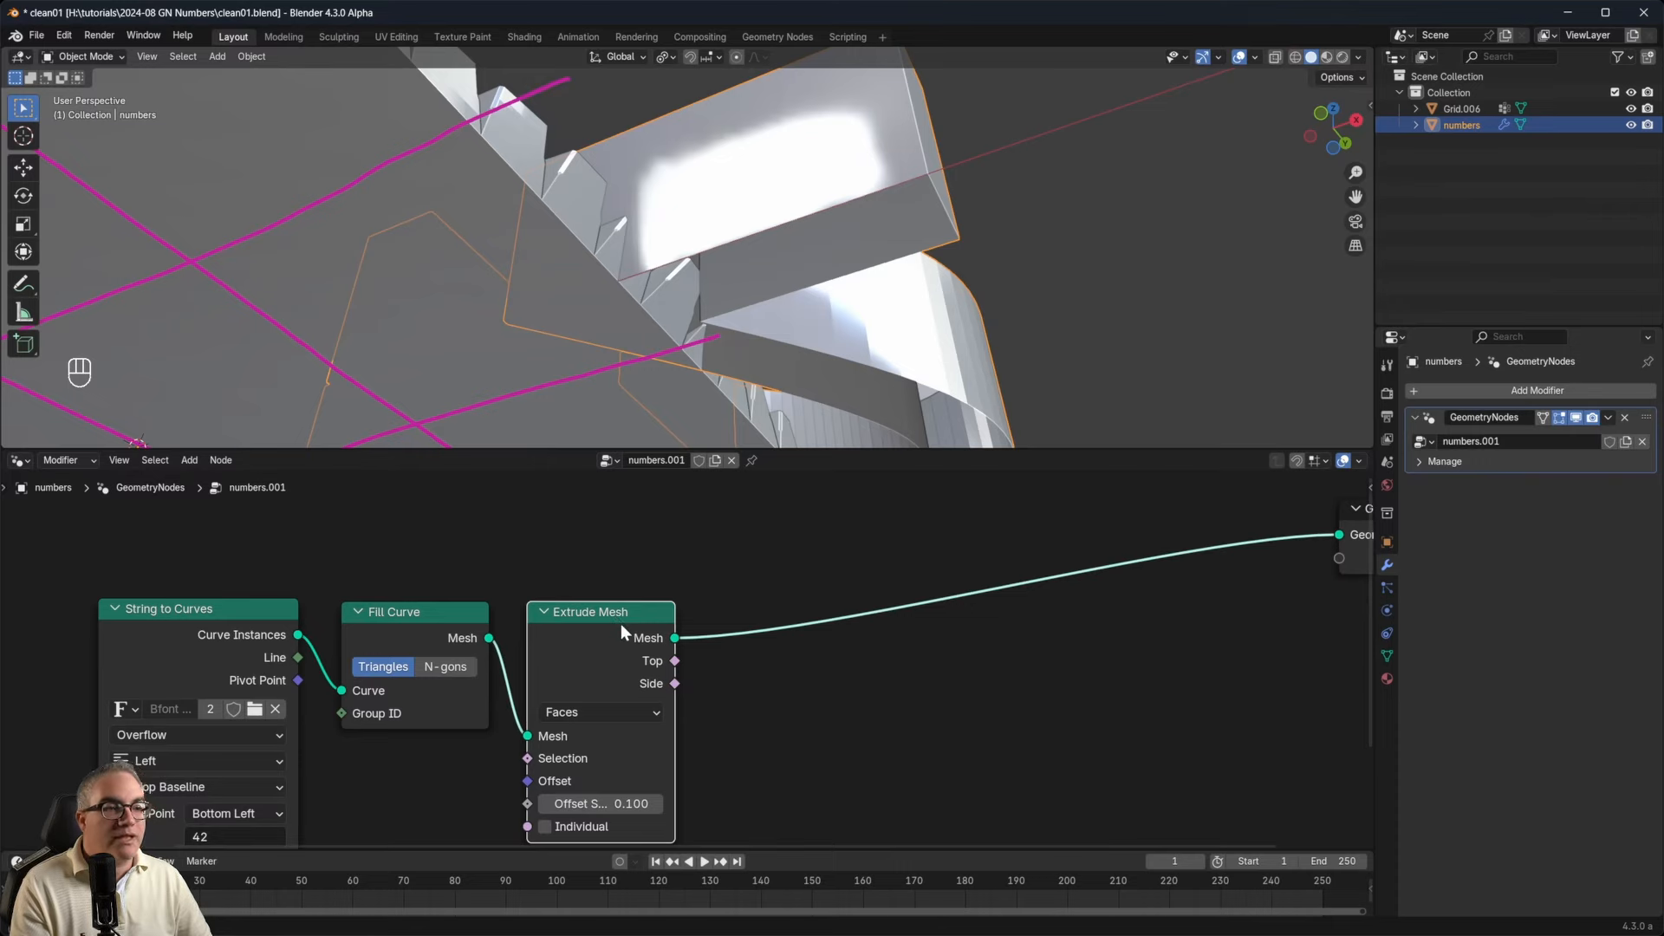
Lower the Extrude Mesh node and link Fill Curve's Mesh output directly to Group Output's Geometry.
{"action": "middle_click_drag", "start_coordinate": [800, 304], "coordinate": [796, 381]}
{"action": "middle_click_drag", "start_coordinate": [857, 622], "coordinate": [859, 601]}
{"action": "left_click_drag", "start_coordinate": [628, 591], "coordinate": [628, 707]}
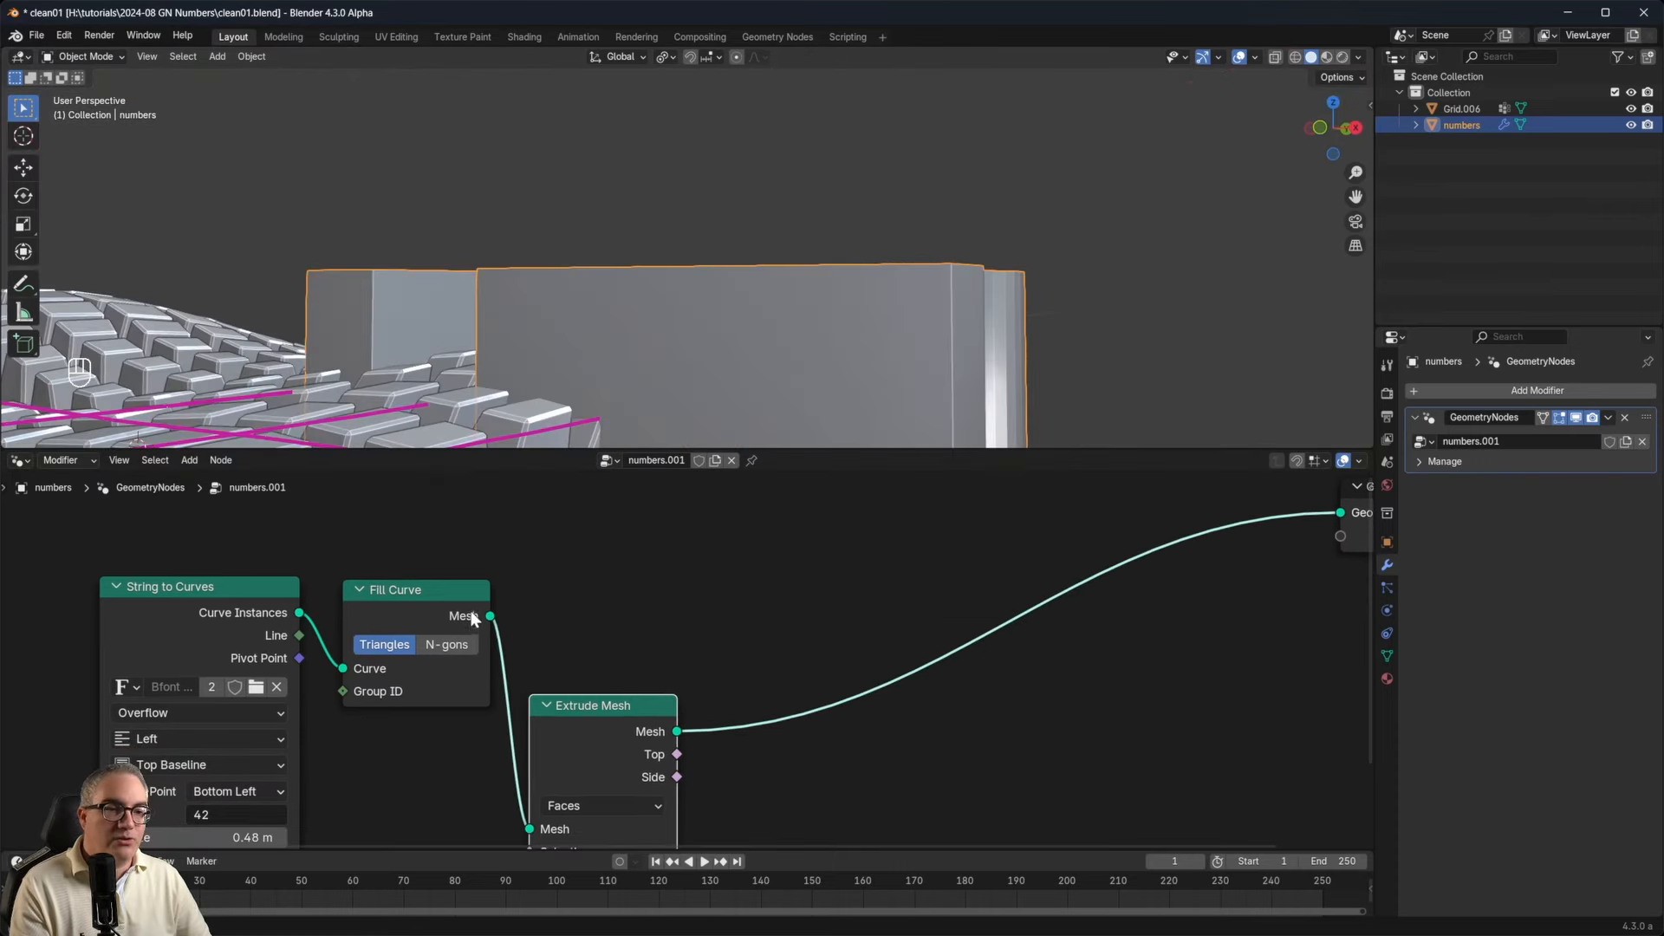
{"action": "left_click_drag", "start_coordinate": [487, 617], "coordinate": [1339, 513]}
{"action": "middle_click_drag", "start_coordinate": [996, 314], "coordinate": [878, 271], "text": "shift"}
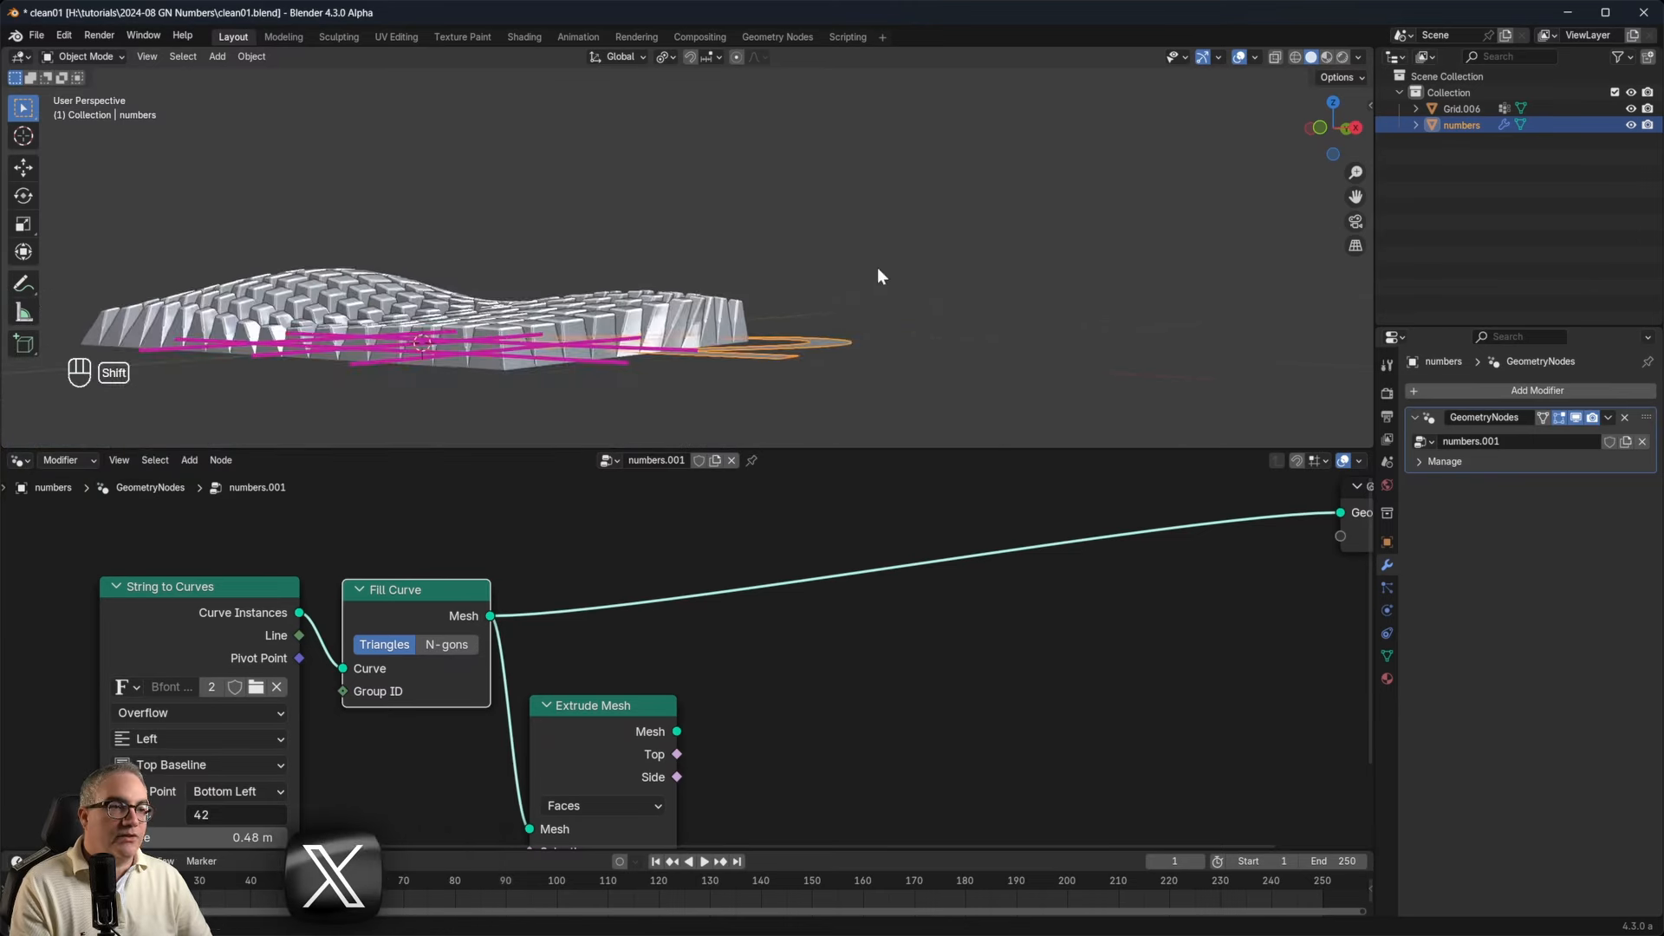
{"action": "middle_click_drag", "start_coordinate": [740, 373], "coordinate": [747, 380]}
Insert a Join Geometry node before Group Output and link Extrude Mesh's Mesh output into it.
{"action": "left_click", "coordinate": [771, 647]}
{"action": "middle_click_drag", "start_coordinate": [772, 647], "coordinate": [748, 631]}
{"action": "key", "text": "shift+a"}
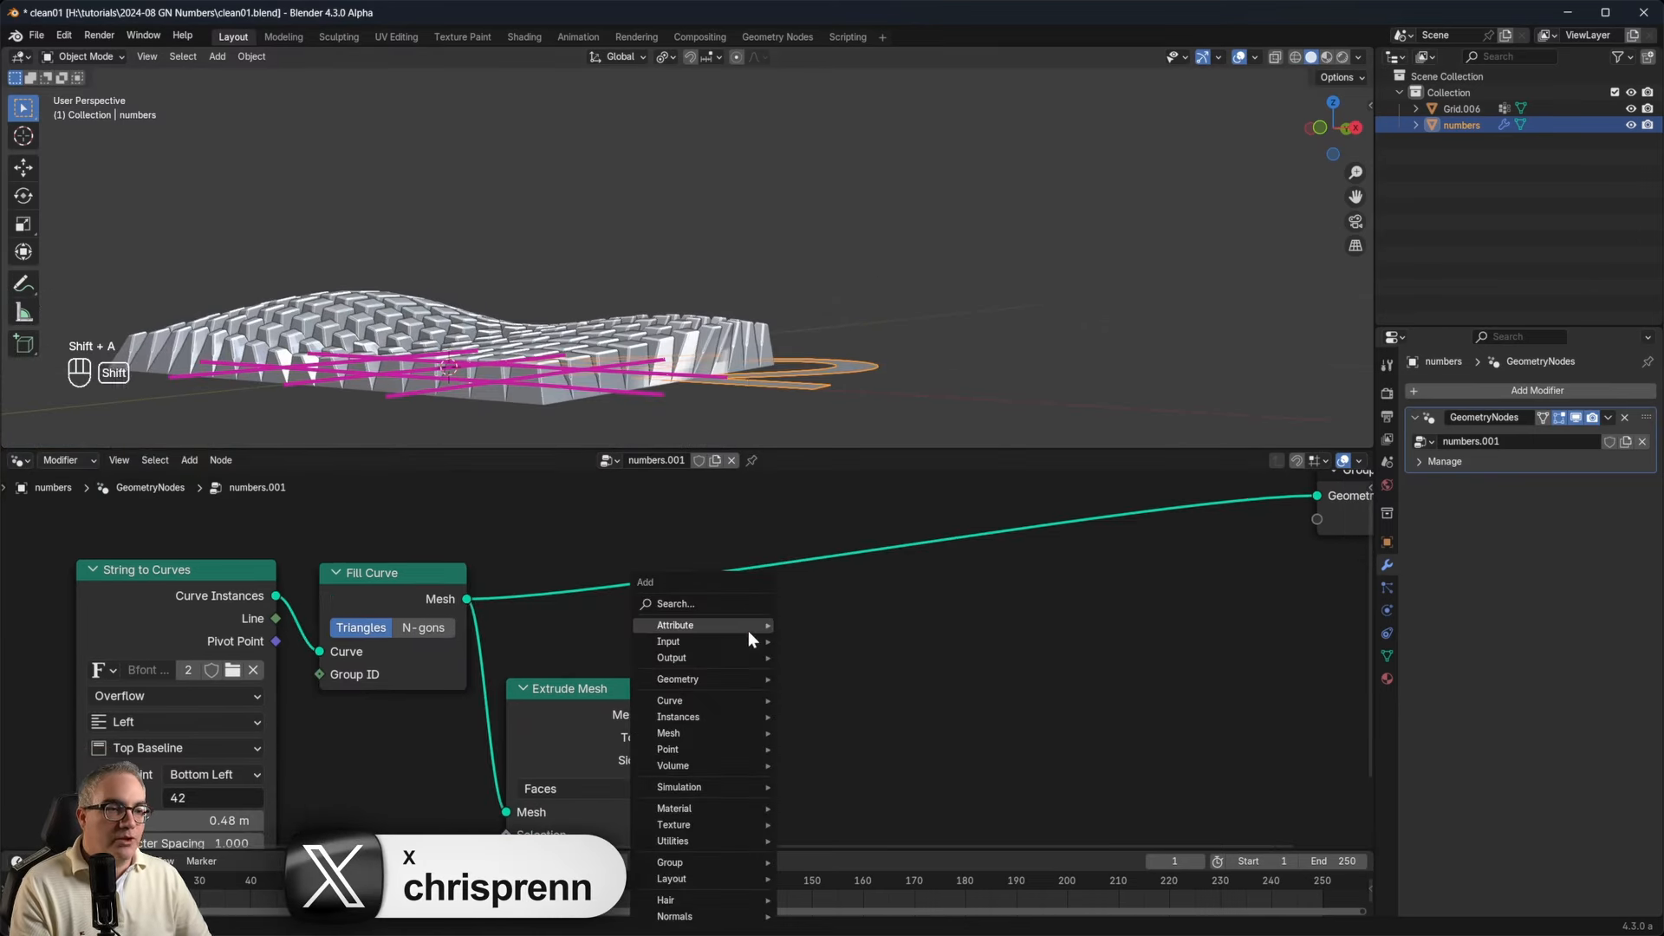
{"action": "type", "text": "joi"}
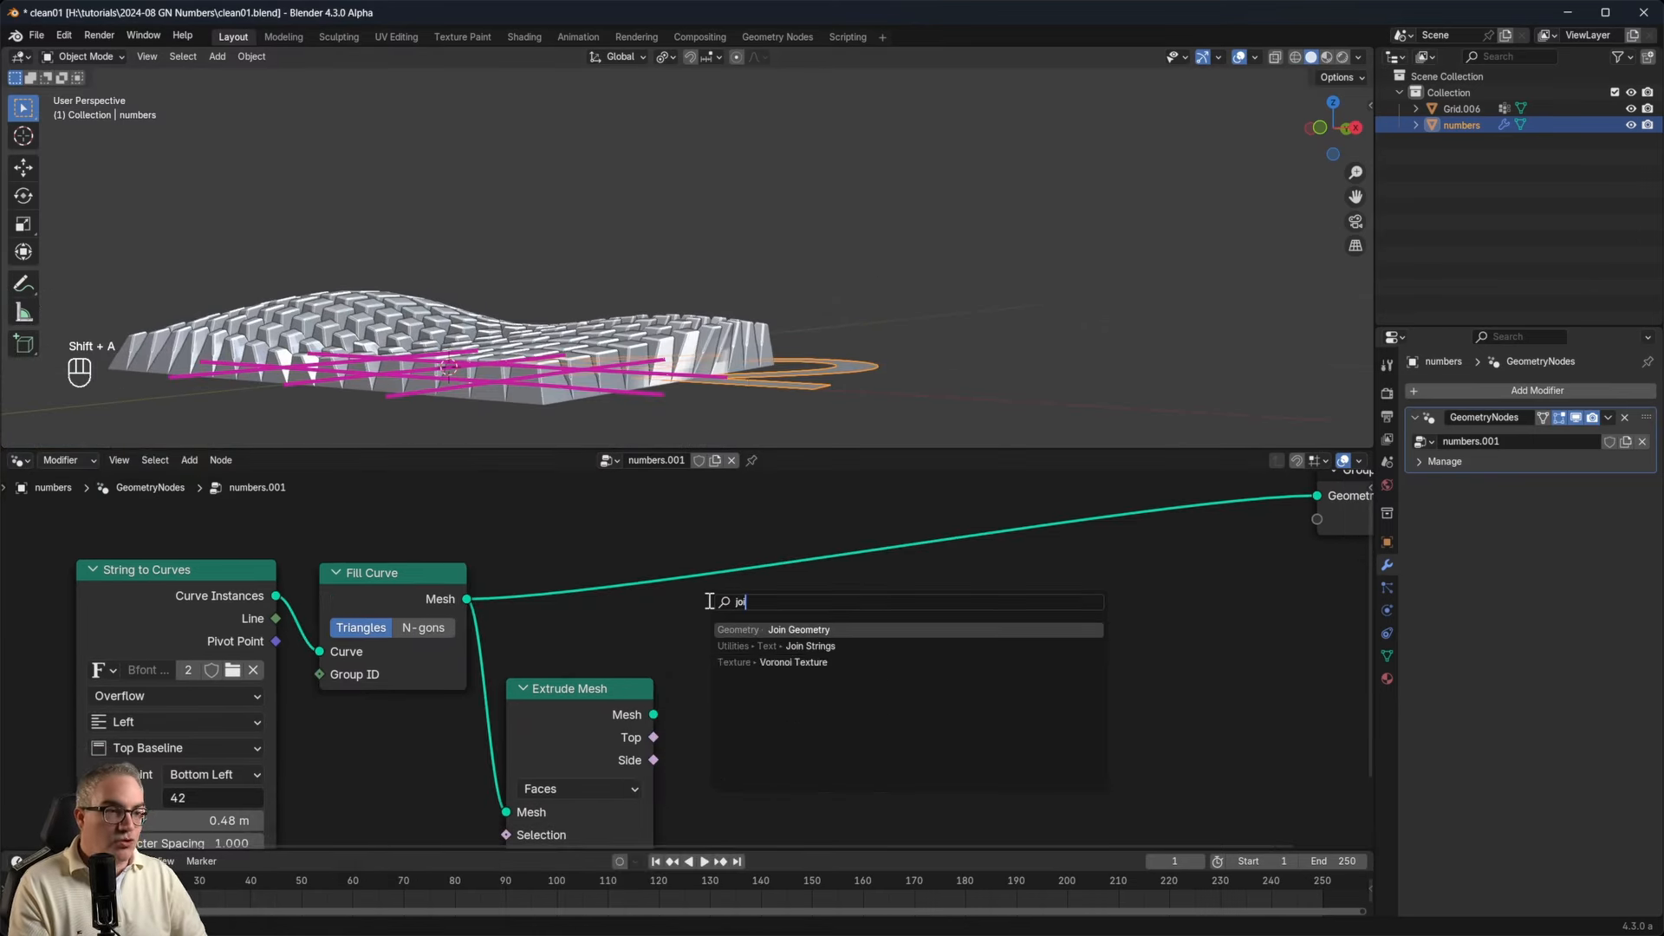
{"action": "left_click", "coordinate": [798, 629]}
{"action": "left_click", "coordinate": [732, 549]}
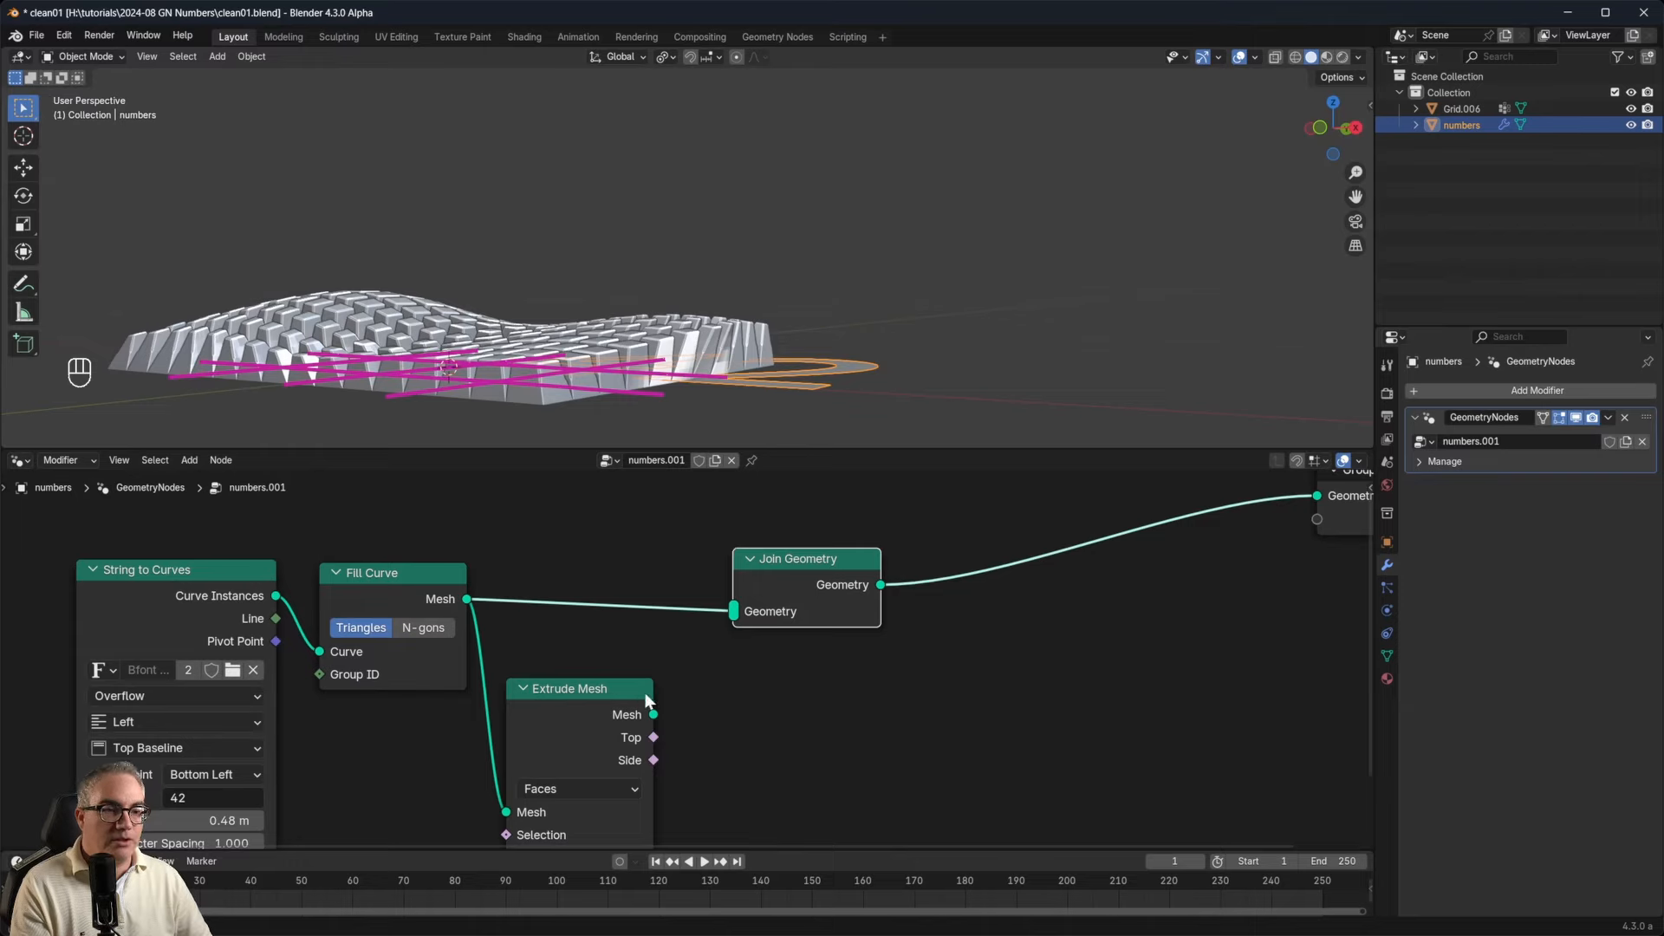
{"action": "left_click_drag", "start_coordinate": [654, 714], "coordinate": [735, 613]}
Turn on the Face Orientation overlay and inspect the underside of the digits.
{"action": "middle_click_drag", "start_coordinate": [816, 362], "coordinate": [813, 265]}
{"action": "left_click", "coordinate": [1255, 58]}
{"action": "left_click", "coordinate": [1155, 347]}
{"action": "scroll", "coordinate": [814, 268], "scroll_direction": "up", "scroll_amount": 2}
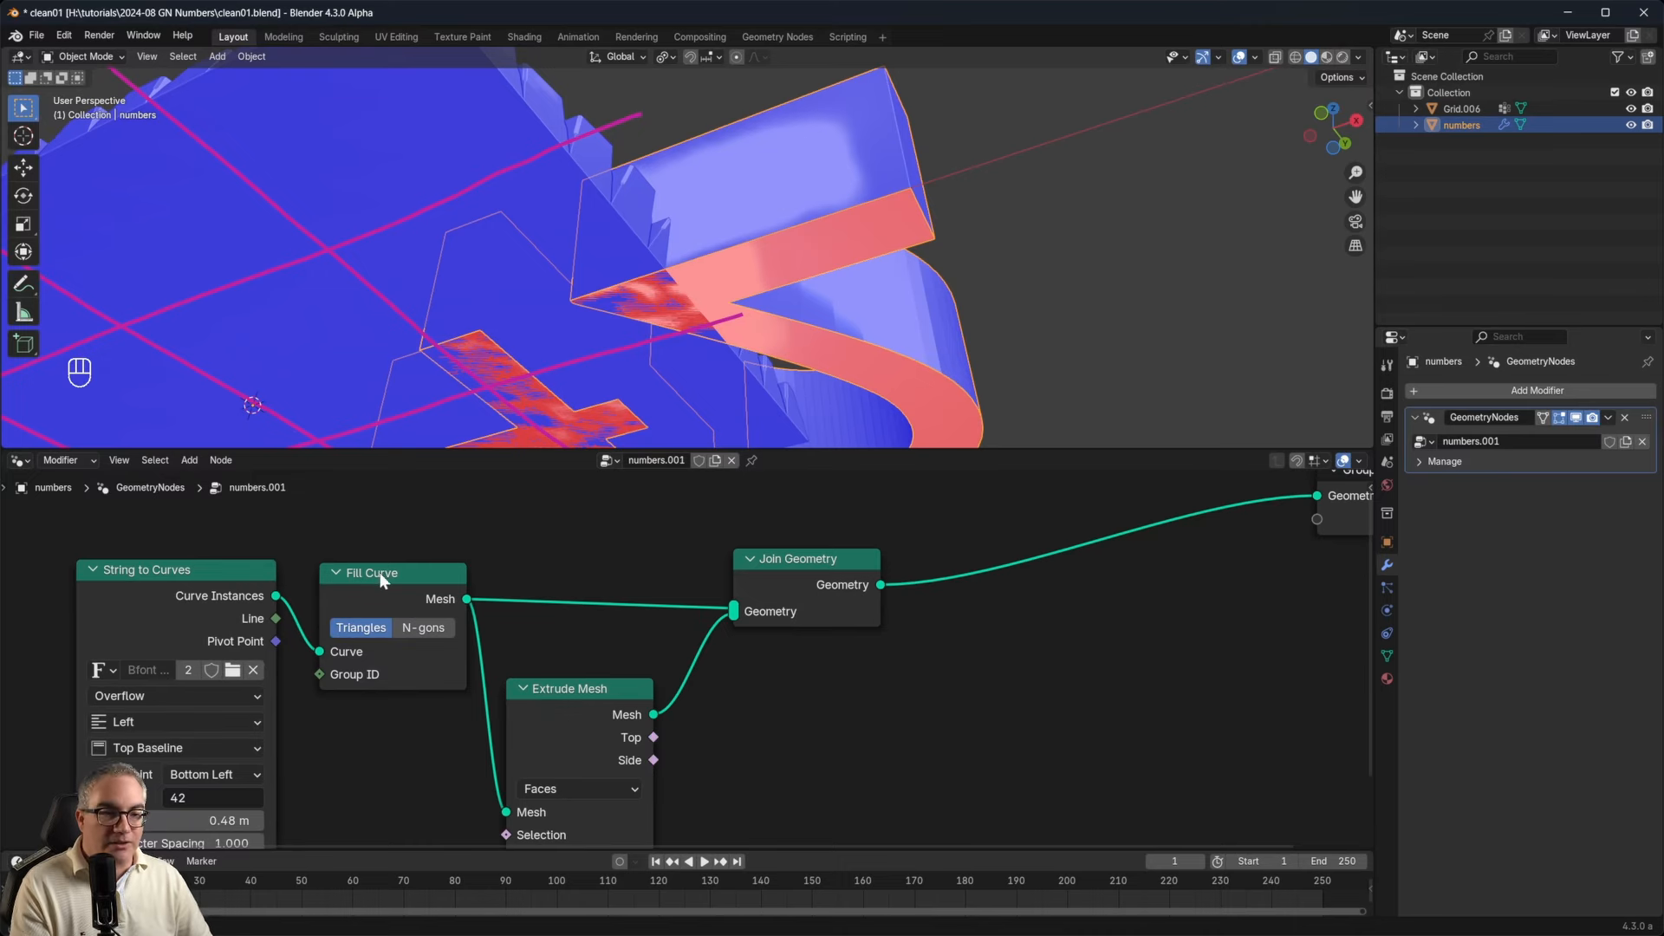
Insert a Flip Faces node between Fill Curve and Join Geometry, and check the face orientation of the digits.
{"action": "left_click_drag", "start_coordinate": [385, 579], "coordinate": [385, 577]}
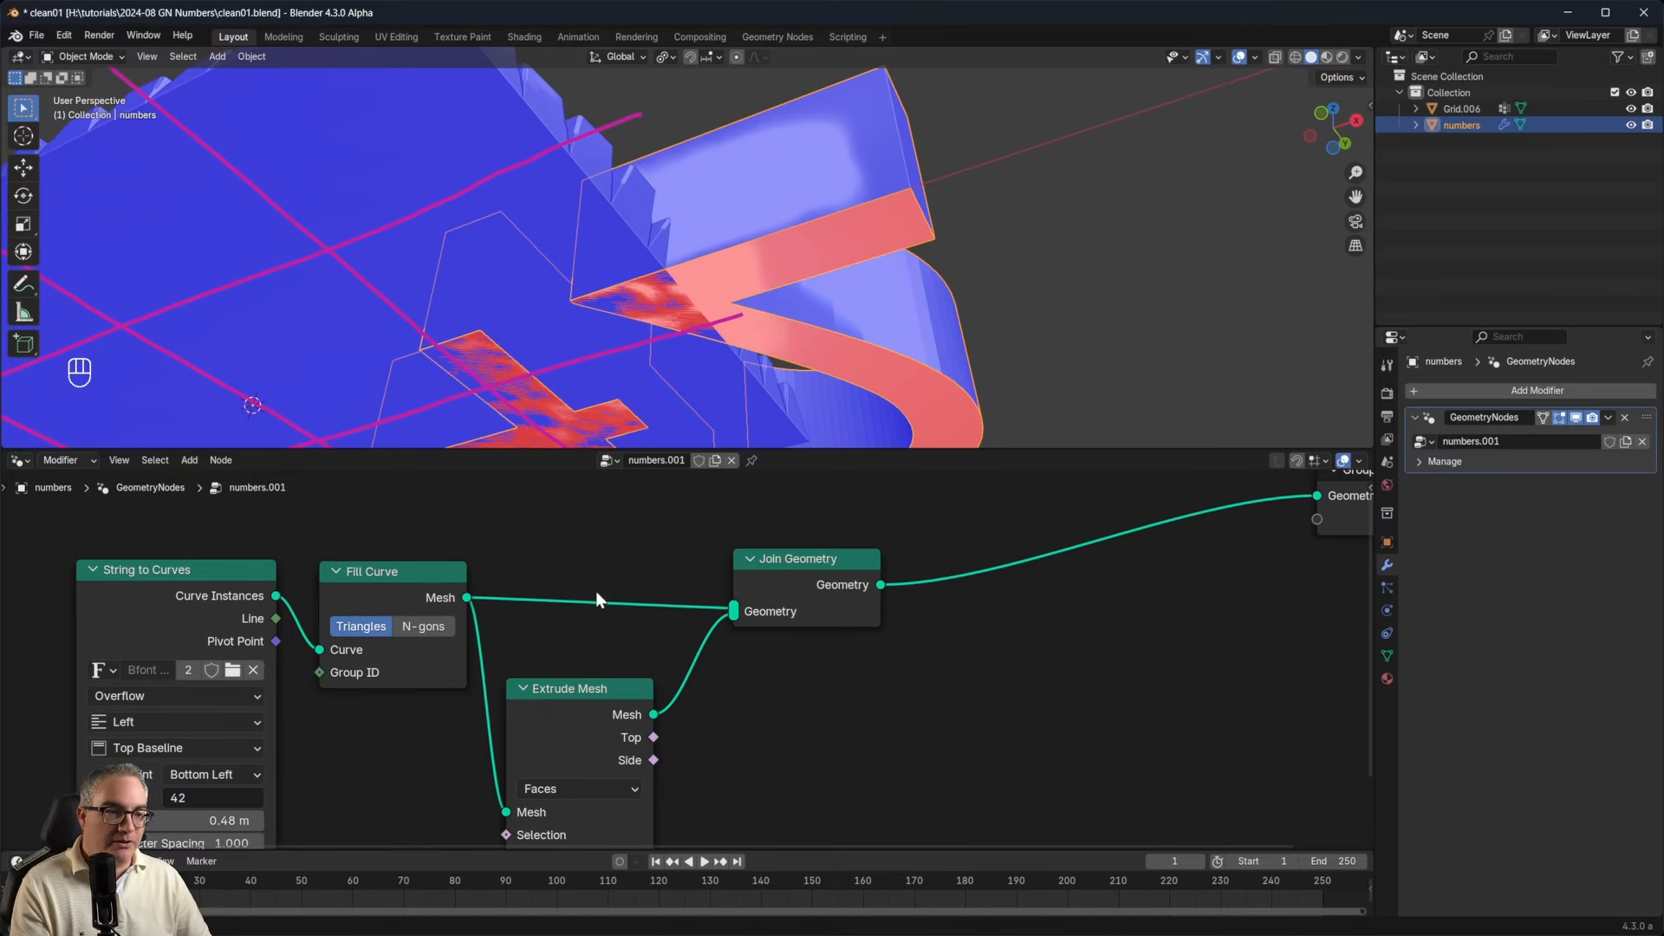
{"action": "key", "text": "shift+a"}
{"action": "type", "text": "flip"}
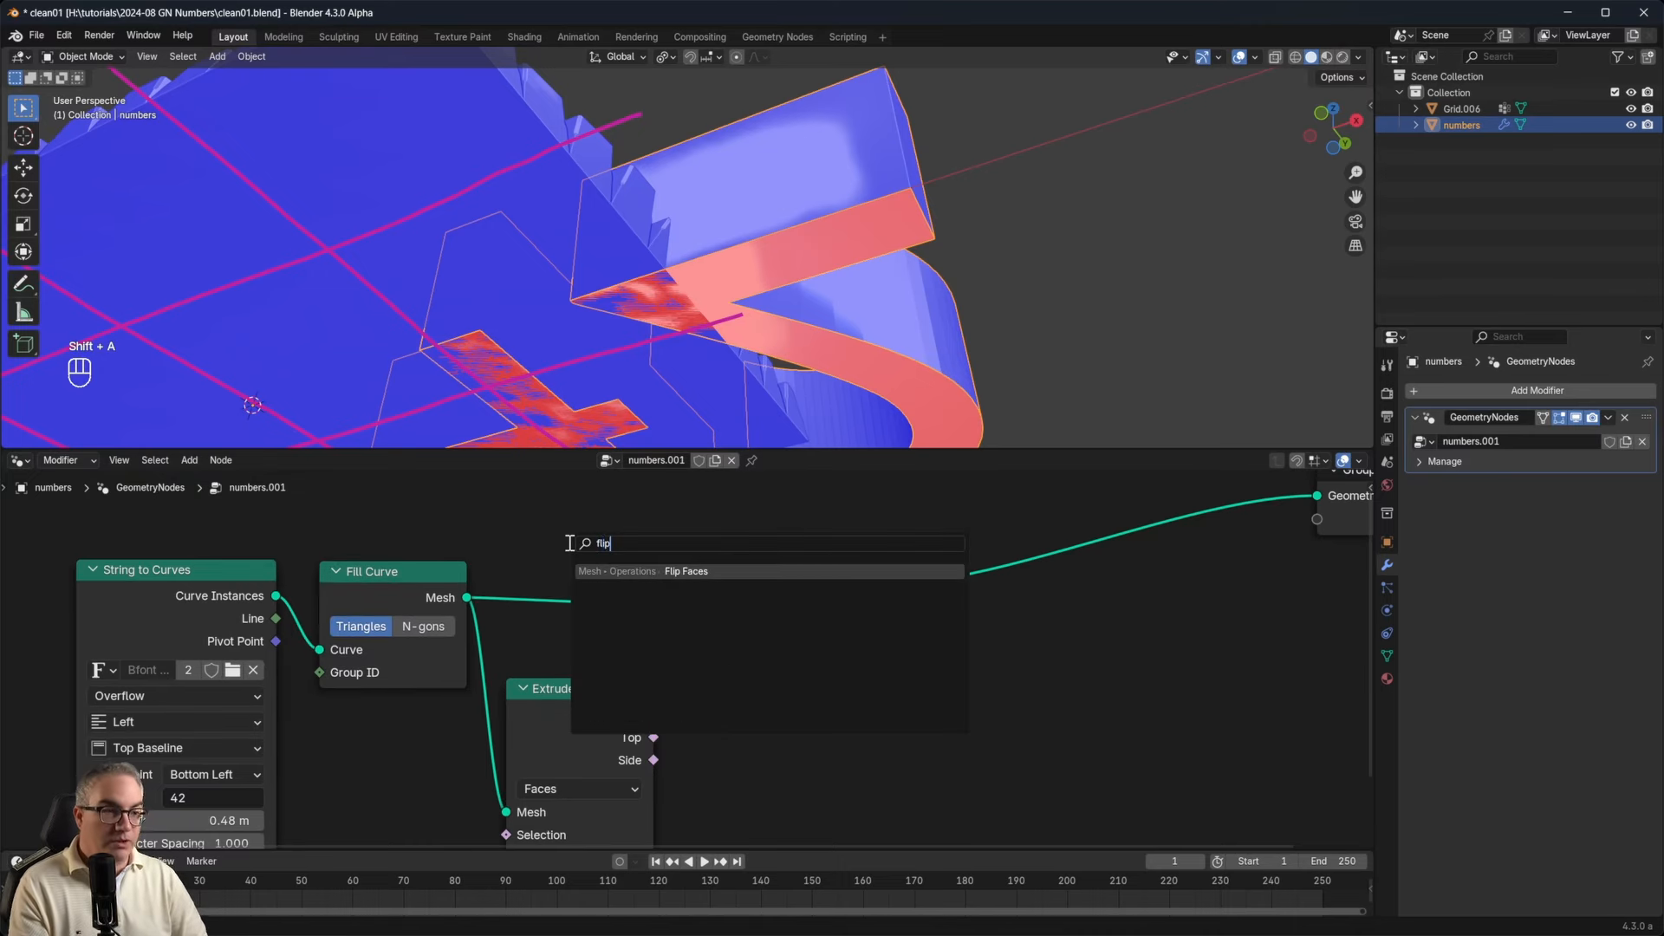
{"action": "left_click", "coordinate": [669, 571]}
{"action": "left_click", "coordinate": [524, 548]}
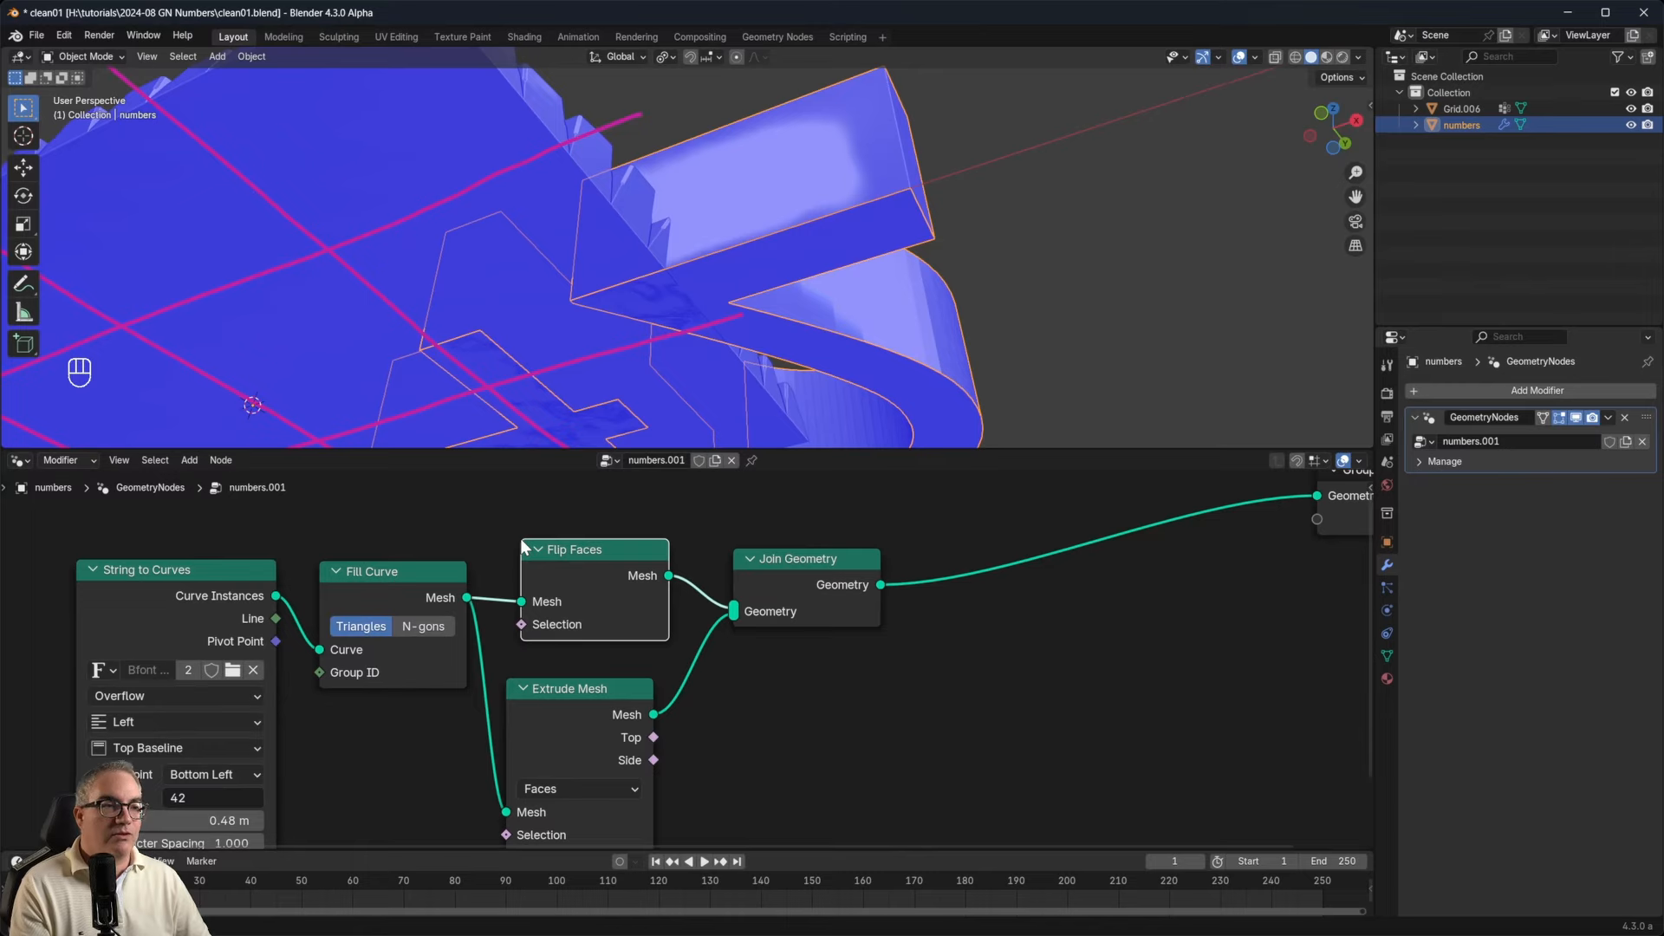
{"action": "middle_click_drag", "start_coordinate": [1015, 182], "coordinate": [1007, 225]}
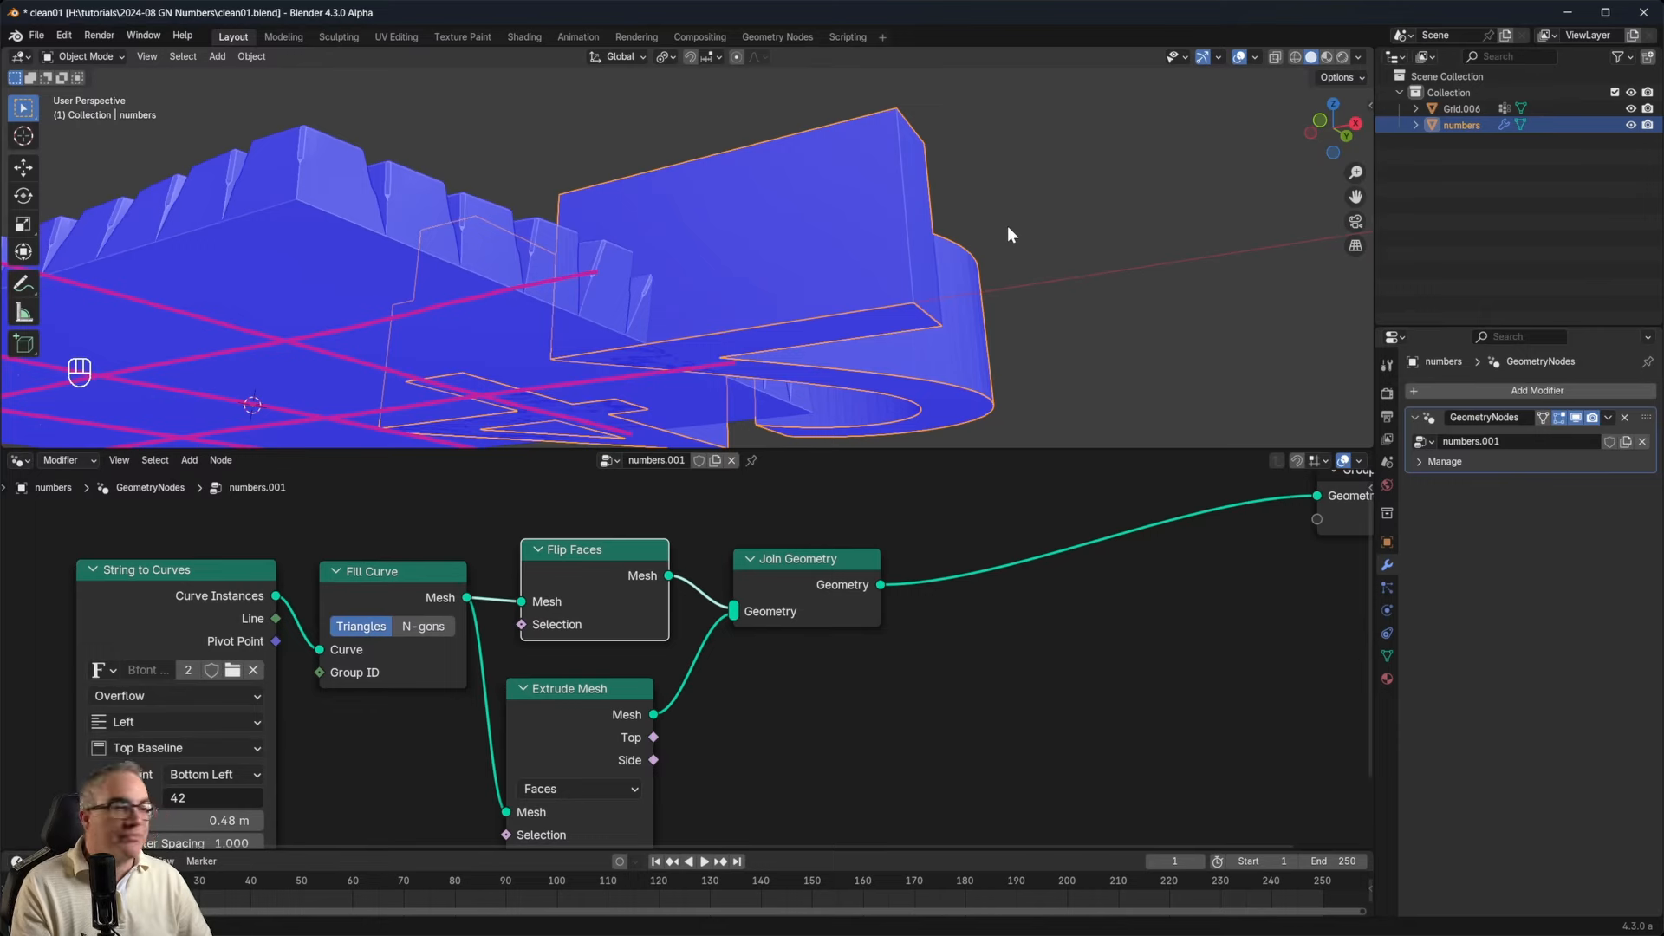
{"action": "mouse_move", "coordinate": [1007, 225]}
{"action": "middle_mouse_down"}
{"action": "mouse_move", "coordinate": [1007, 251]}
{"action": "mouse_move", "coordinate": [1010, 236]}
{"action": "middle_mouse_up"}
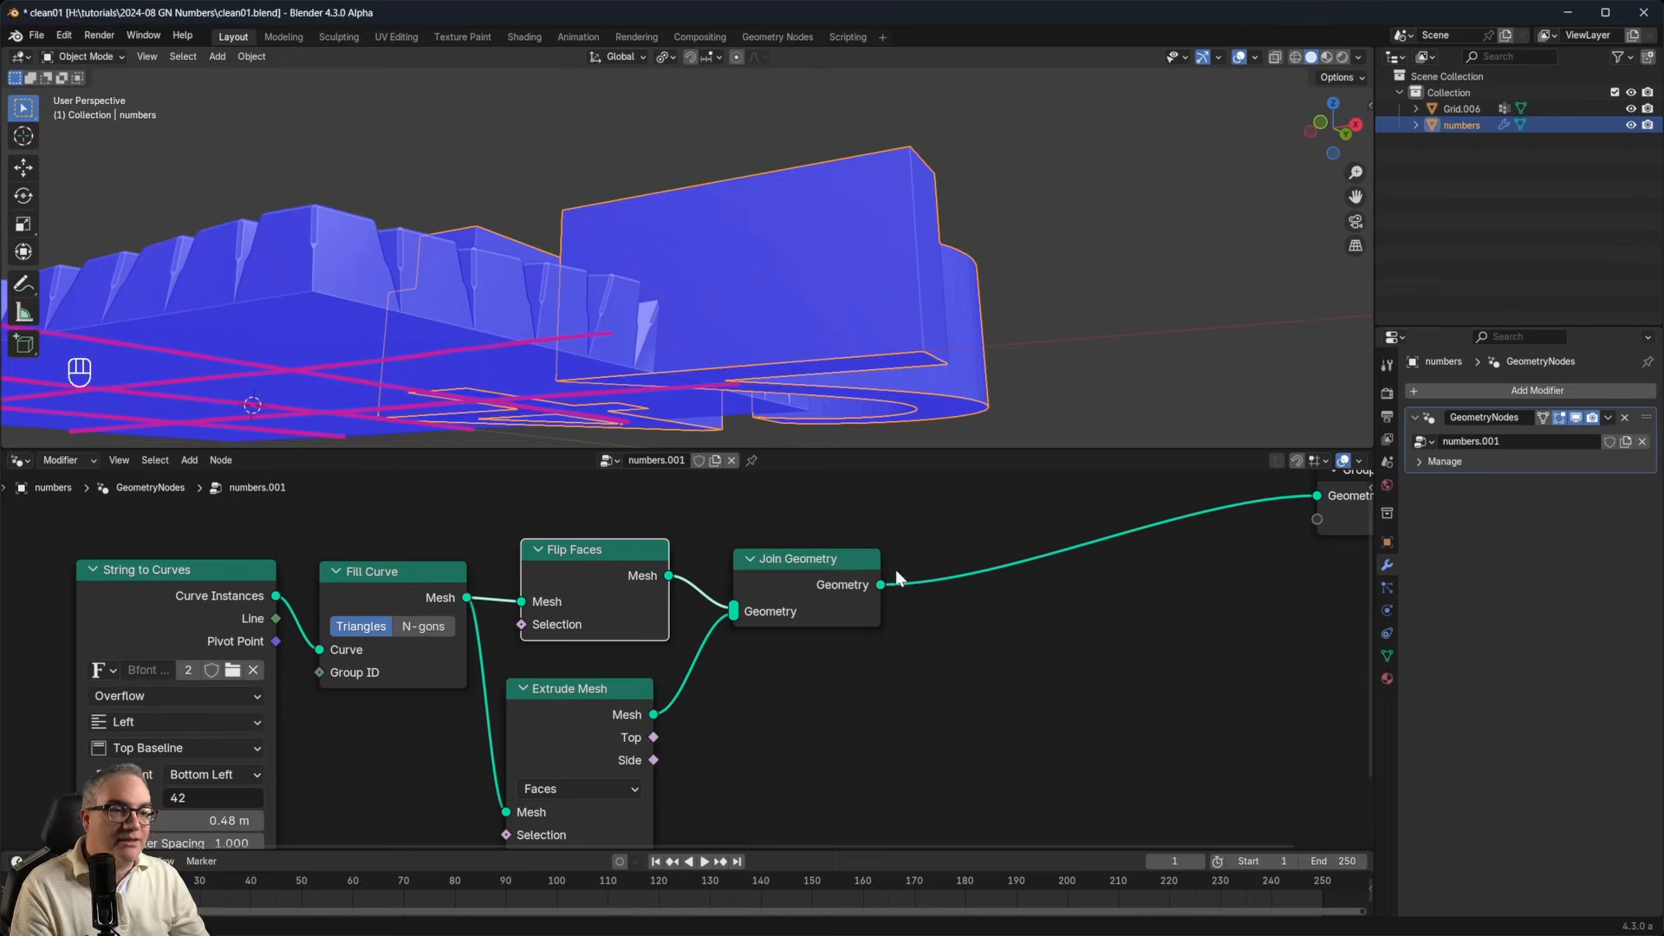
{"action": "middle_click_drag", "start_coordinate": [1002, 303], "coordinate": [952, 267]}
{"action": "middle_click_drag", "start_coordinate": [737, 205], "coordinate": [955, 531]}
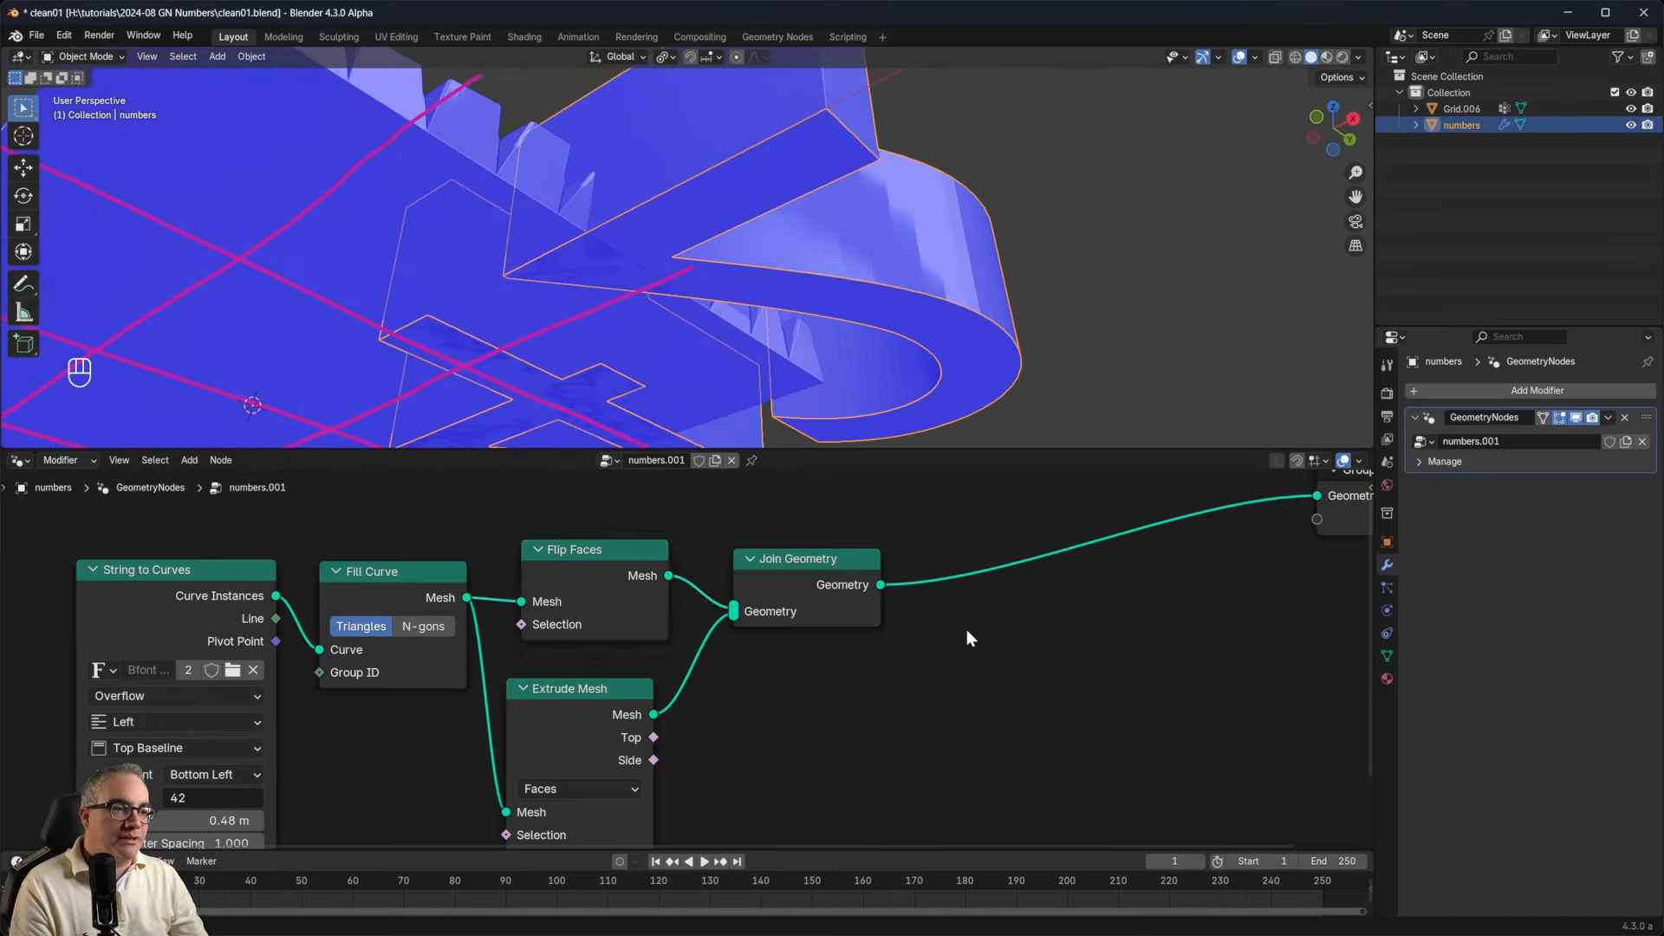
Insert a Merge by Distance node after Join Geometry and set its distance to 0.00001 m.
{"action": "key", "text": "shift+a"}
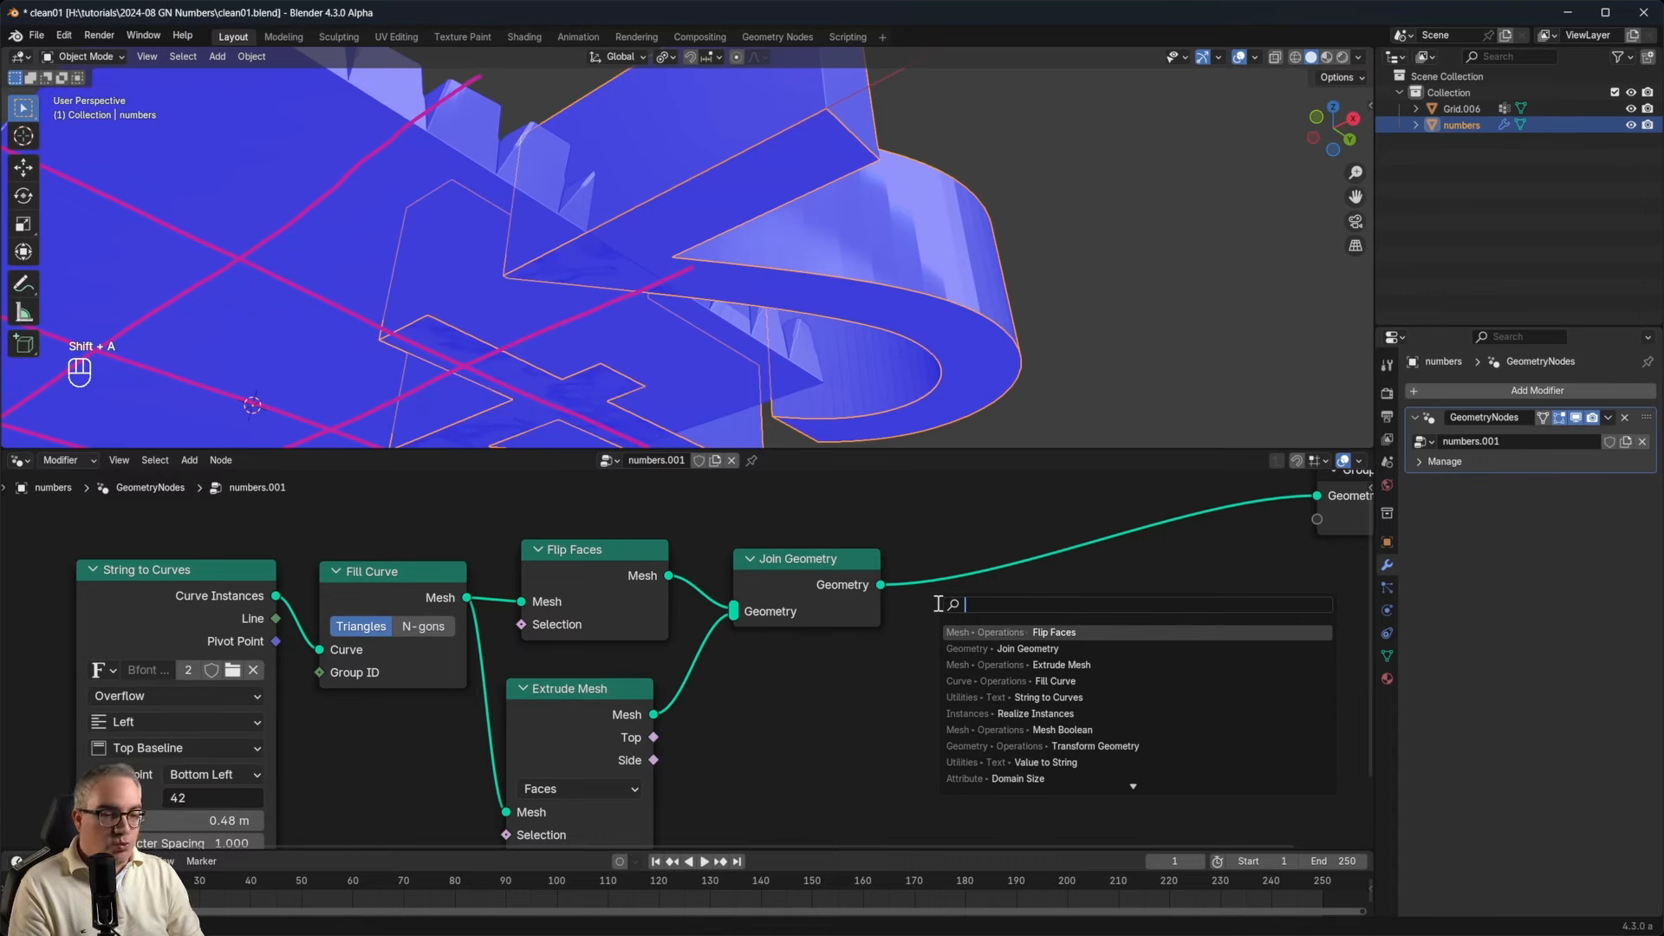
{"action": "type", "text": "merge"}
{"action": "key", "text": "Return"}
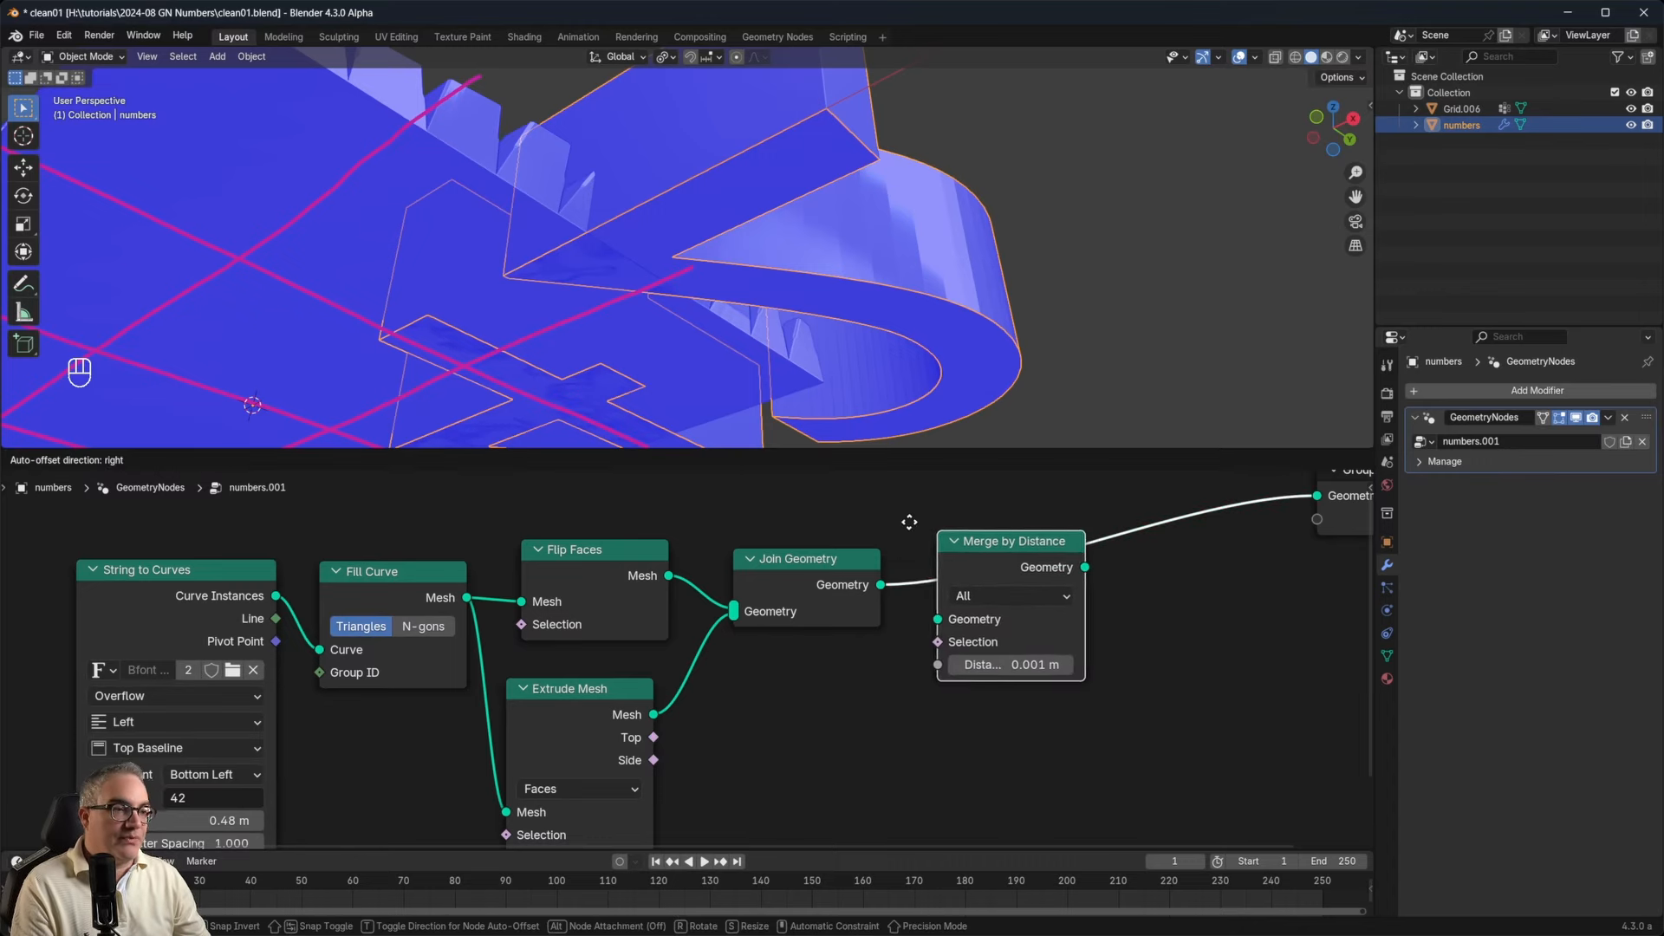
{"action": "left_click", "coordinate": [895, 513]}
{"action": "left_click", "coordinate": [985, 657]}
{"action": "left_click", "coordinate": [970, 657]}
{"action": "type", "text": "0.0001"}
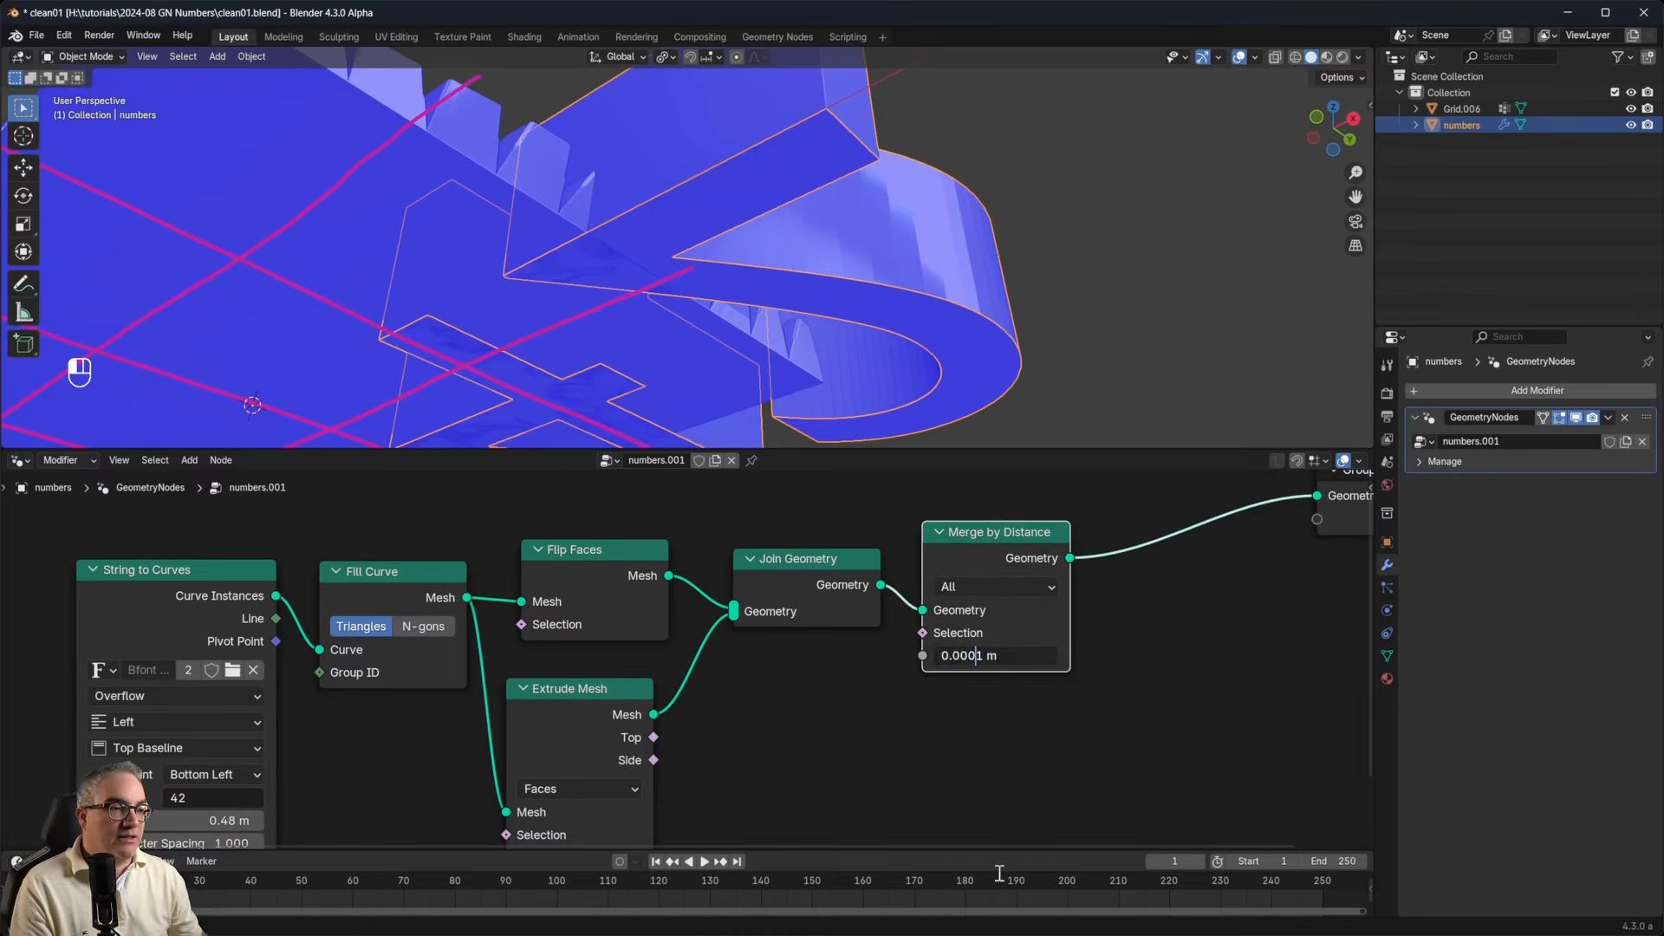
{"action": "type", "text": "0"}
{"action": "key", "text": "Return"}
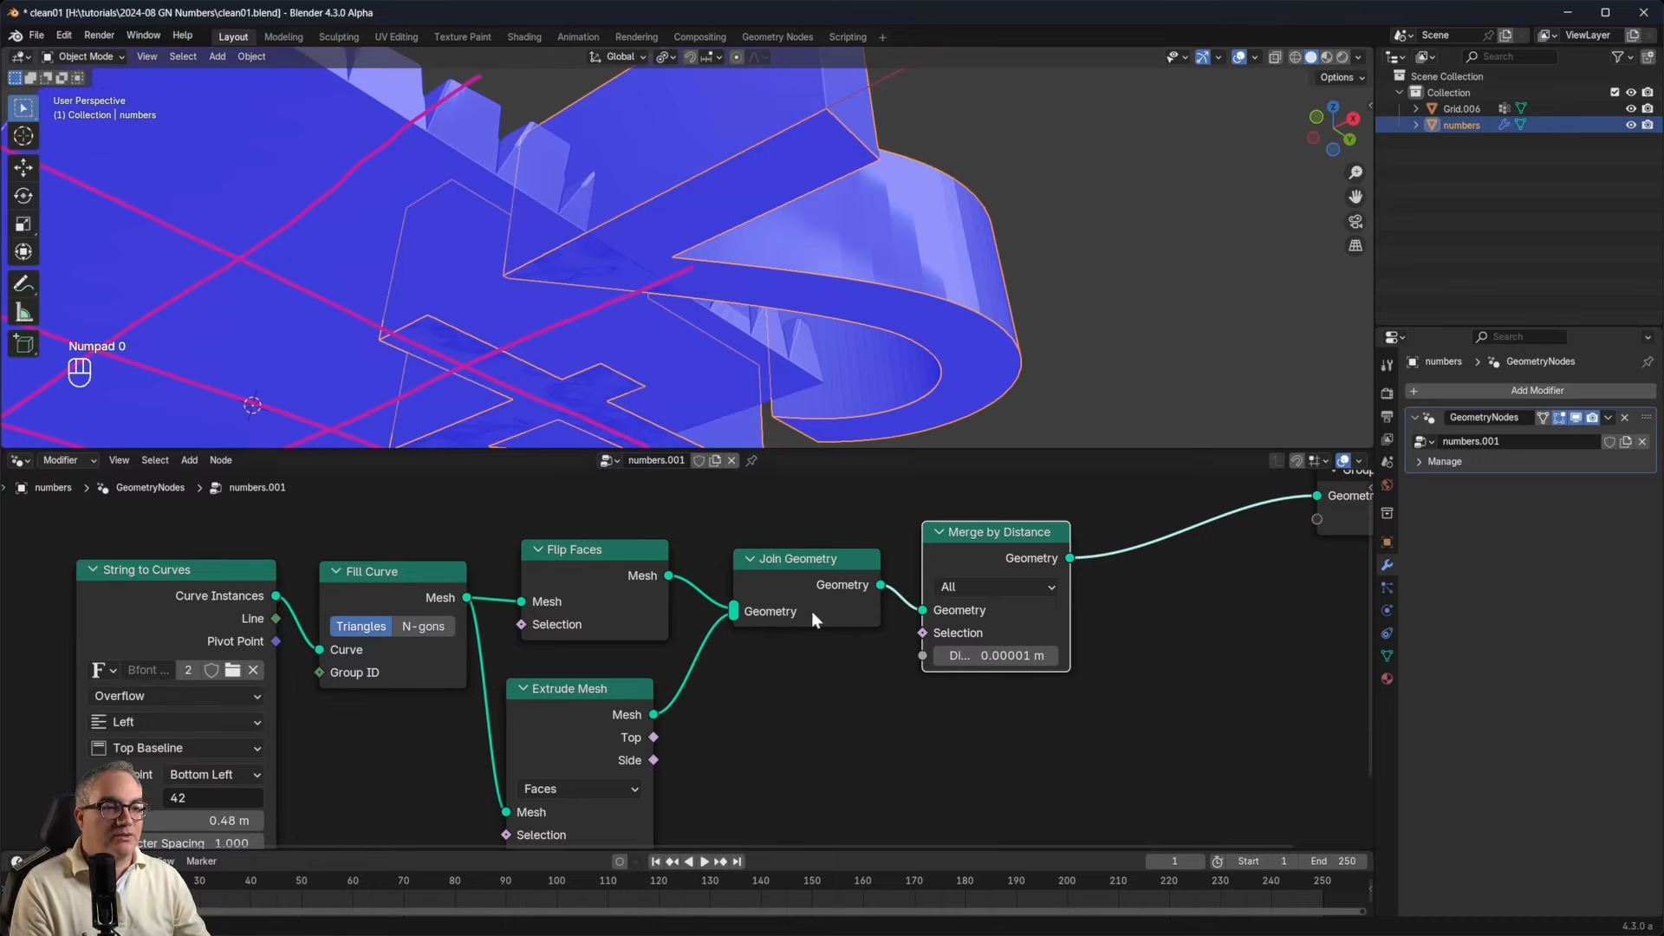
Shift the Flip Faces, Extrude Mesh, Join Geometry and Merge by Distance nodes slightly lower to tidy the layout.
{"action": "mouse_move", "coordinate": [955, 686]}
{"action": "middle_mouse_down"}
{"action": "mouse_move", "coordinate": [950, 732]}
{"action": "mouse_move", "coordinate": [932, 677]}
{"action": "middle_mouse_up"}
{"action": "left_click_drag", "start_coordinate": [538, 526], "coordinate": [1058, 816]}
{"action": "key", "text": "g"}
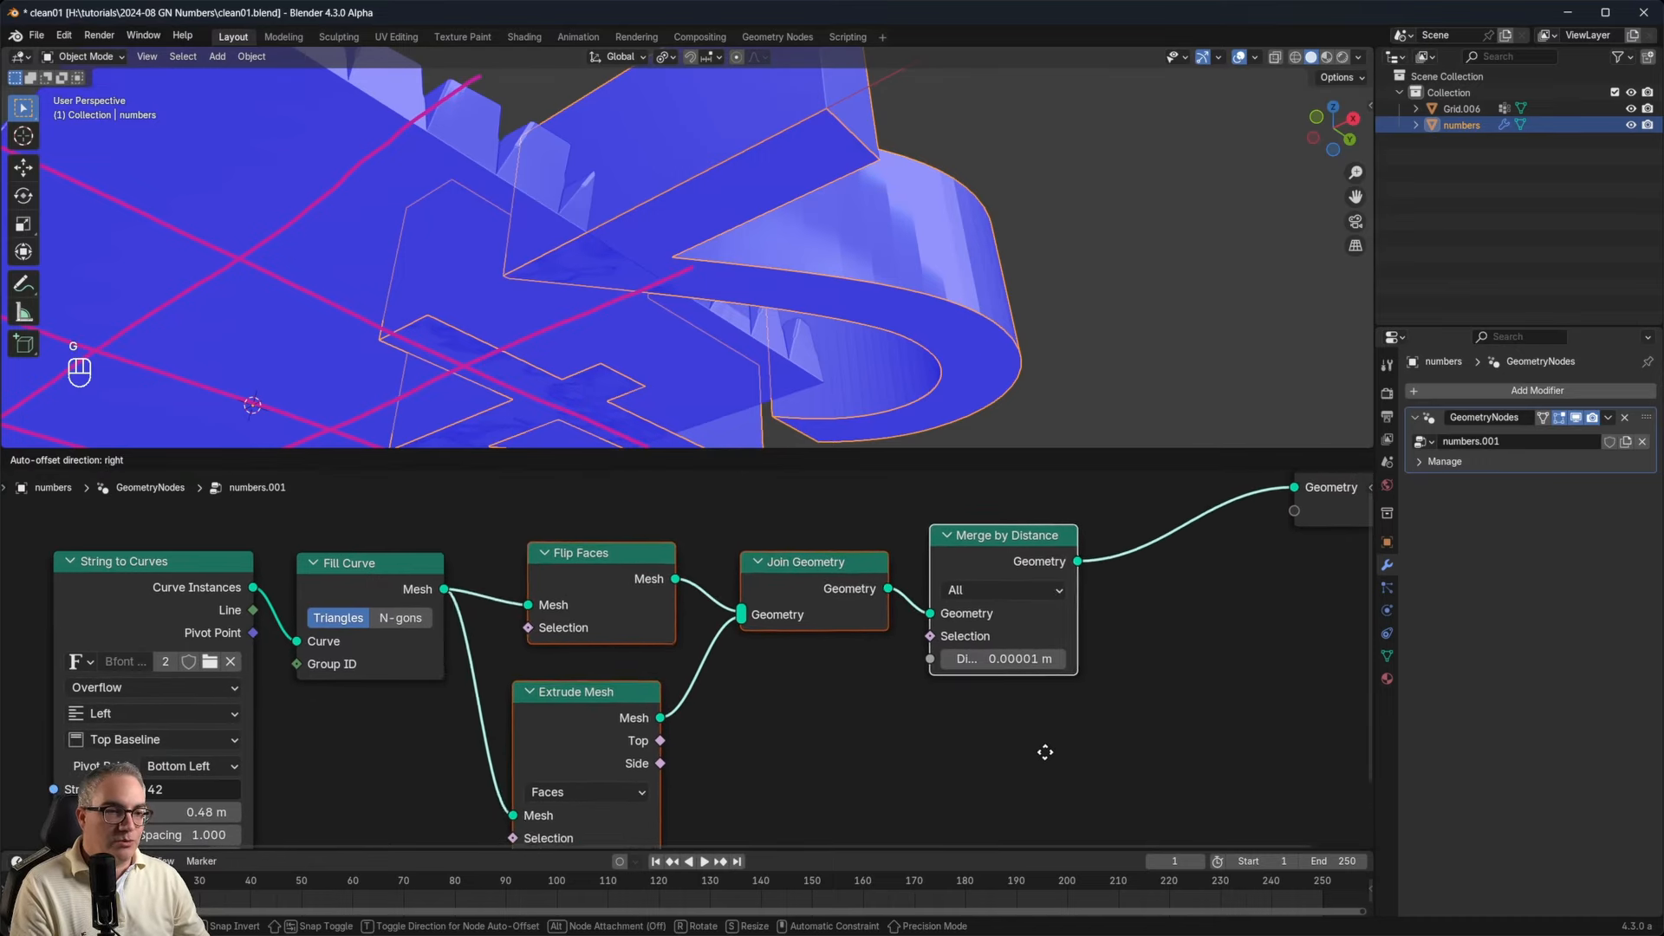
{"action": "left_click", "coordinate": [1031, 766]}
{"action": "left_click_drag", "start_coordinate": [969, 559], "coordinate": [966, 591]}
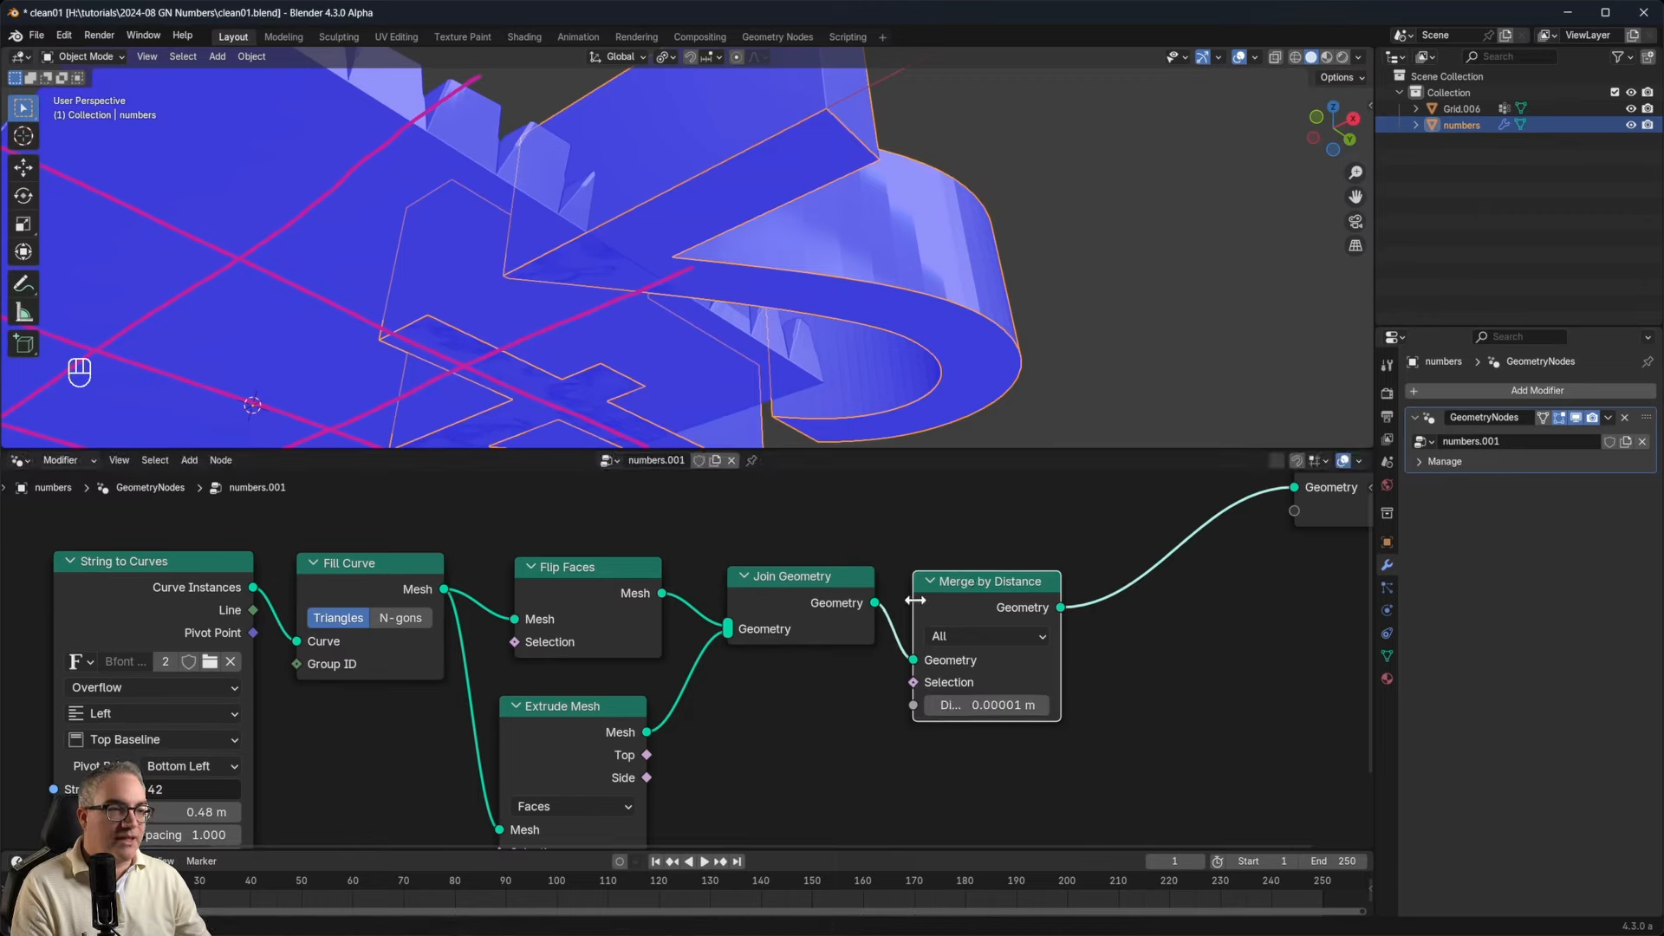
Tidy the node layout by nudging Join Geometry and Merge by Distance, moving Group Output further right and Group Input higher.
{"action": "left_click_drag", "start_coordinate": [792, 599], "coordinate": [777, 594]}
{"action": "left_click_drag", "start_coordinate": [954, 592], "coordinate": [953, 581]}
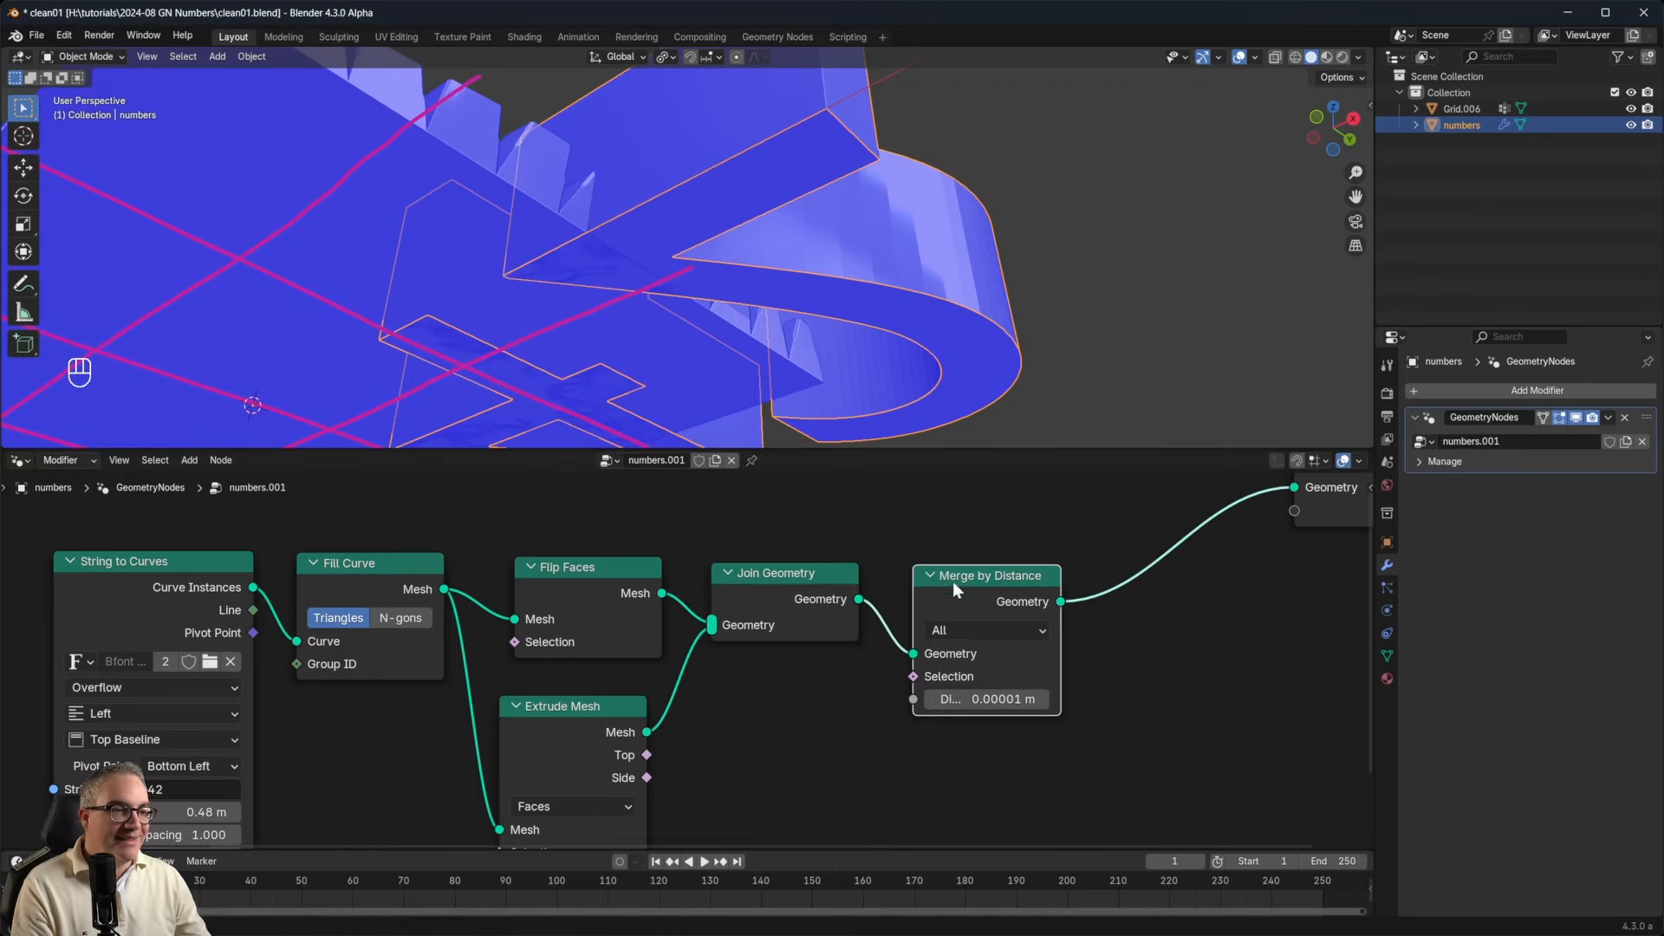
{"action": "scroll", "coordinate": [814, 246], "scroll_direction": "down", "scroll_amount": 2}
{"action": "middle_click_drag", "start_coordinate": [813, 237], "coordinate": [870, 415]}
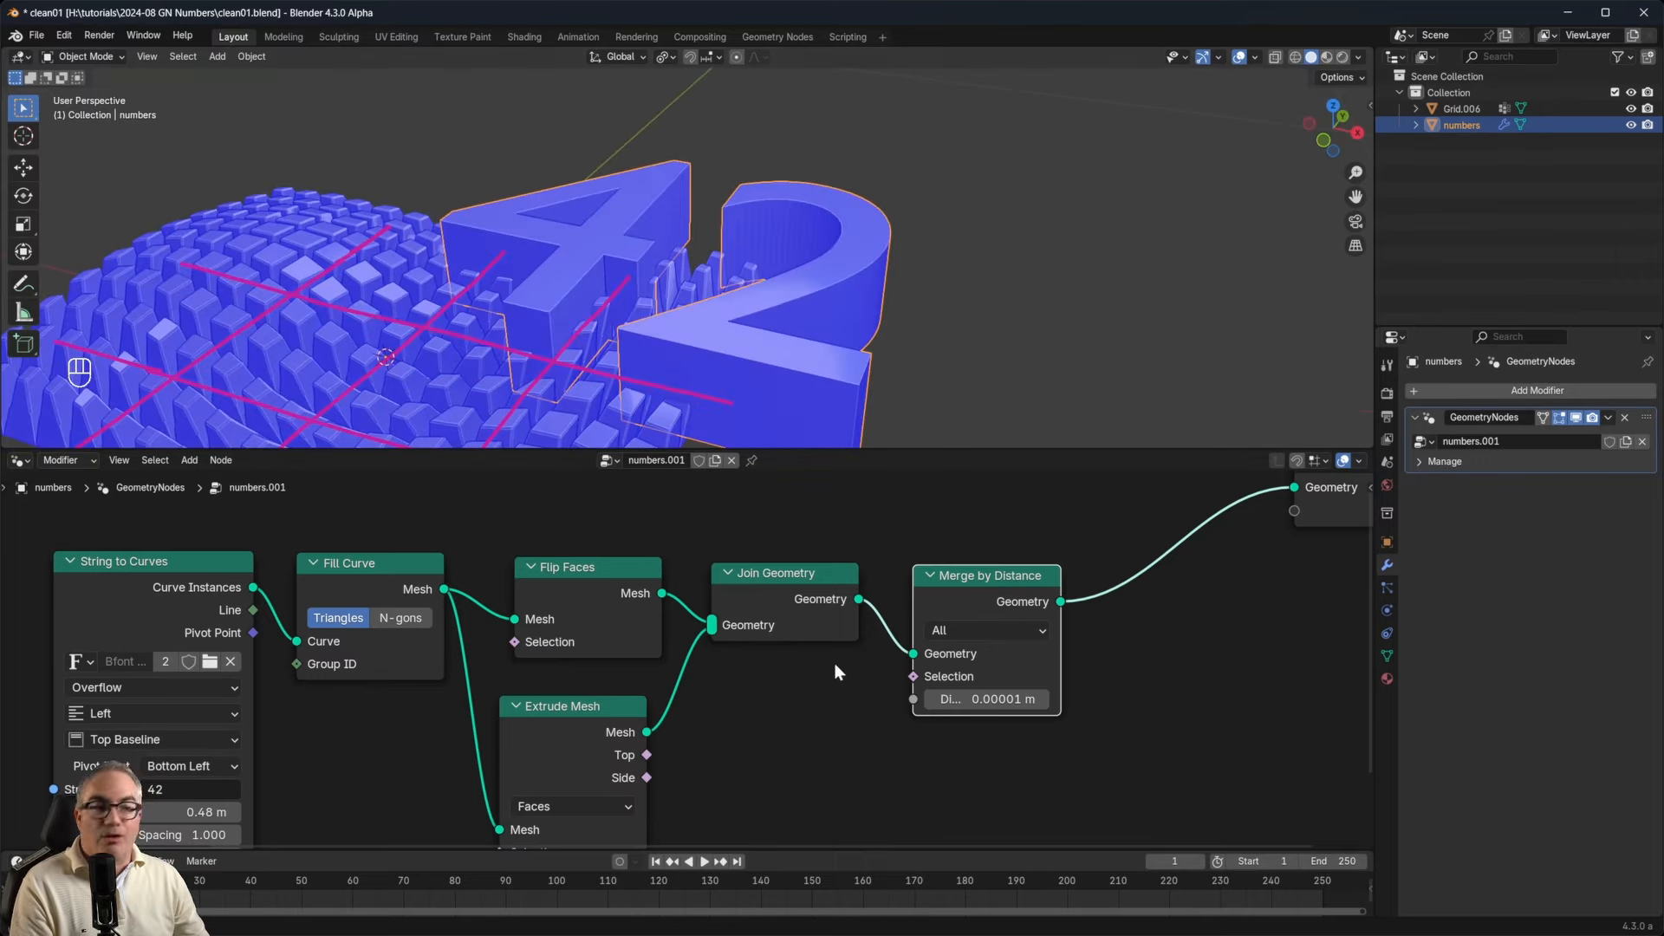
{"action": "scroll", "coordinate": [1023, 602], "scroll_direction": "down", "scroll_amount": 2}
{"action": "middle_click_drag", "start_coordinate": [1021, 582], "coordinate": [1056, 647]}
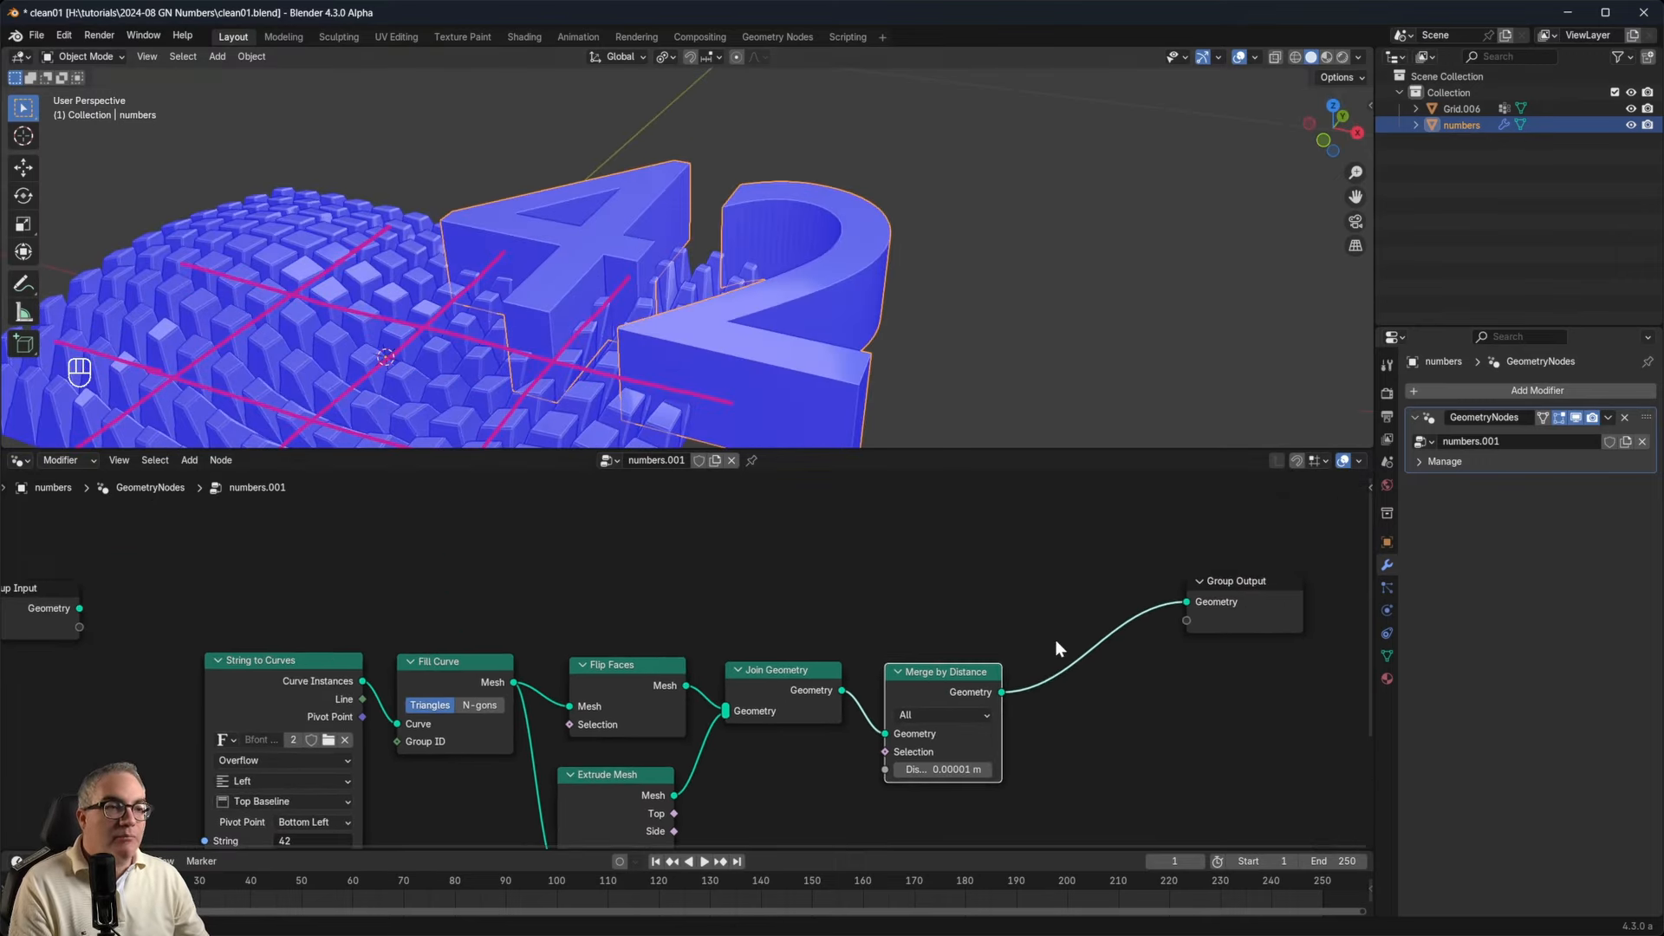
{"action": "scroll", "coordinate": [1056, 642], "scroll_direction": "down", "scroll_amount": 3}
{"action": "left_click_drag", "start_coordinate": [1137, 597], "coordinate": [1266, 594]}
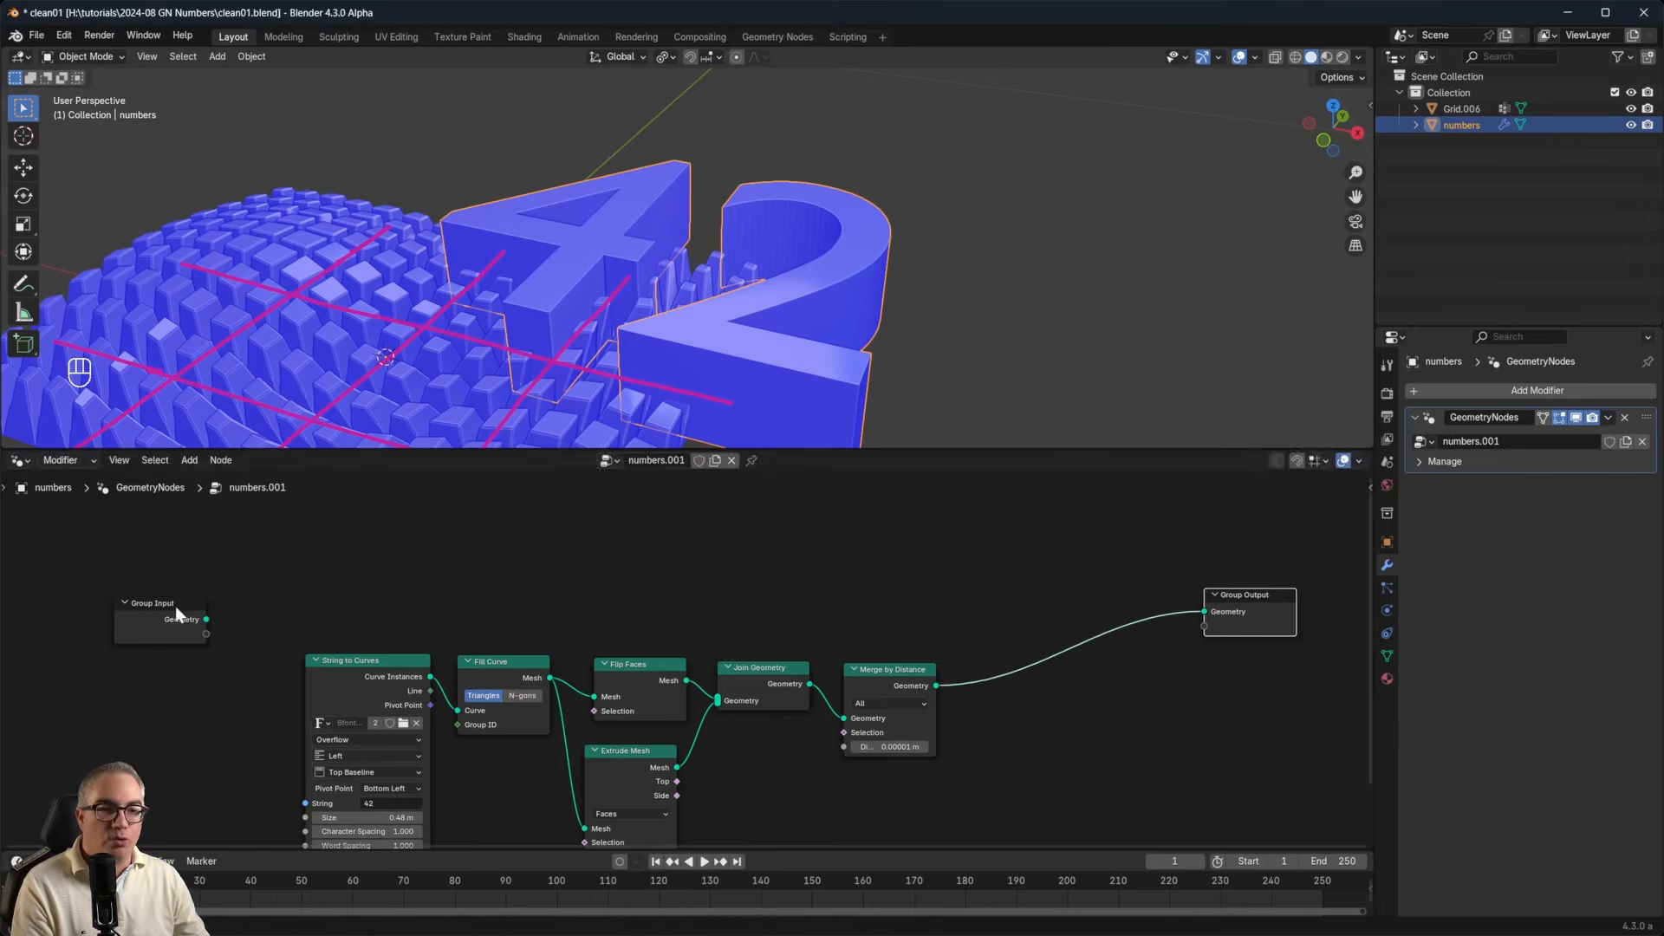
{"action": "left_click_drag", "start_coordinate": [163, 606], "coordinate": [149, 546]}
Examine the panel sections and the digits from the top view.
{"action": "scroll", "coordinate": [647, 296], "scroll_direction": "down", "scroll_amount": 3}
{"action": "scroll", "coordinate": [744, 336], "scroll_direction": "up", "scroll_amount": 4}
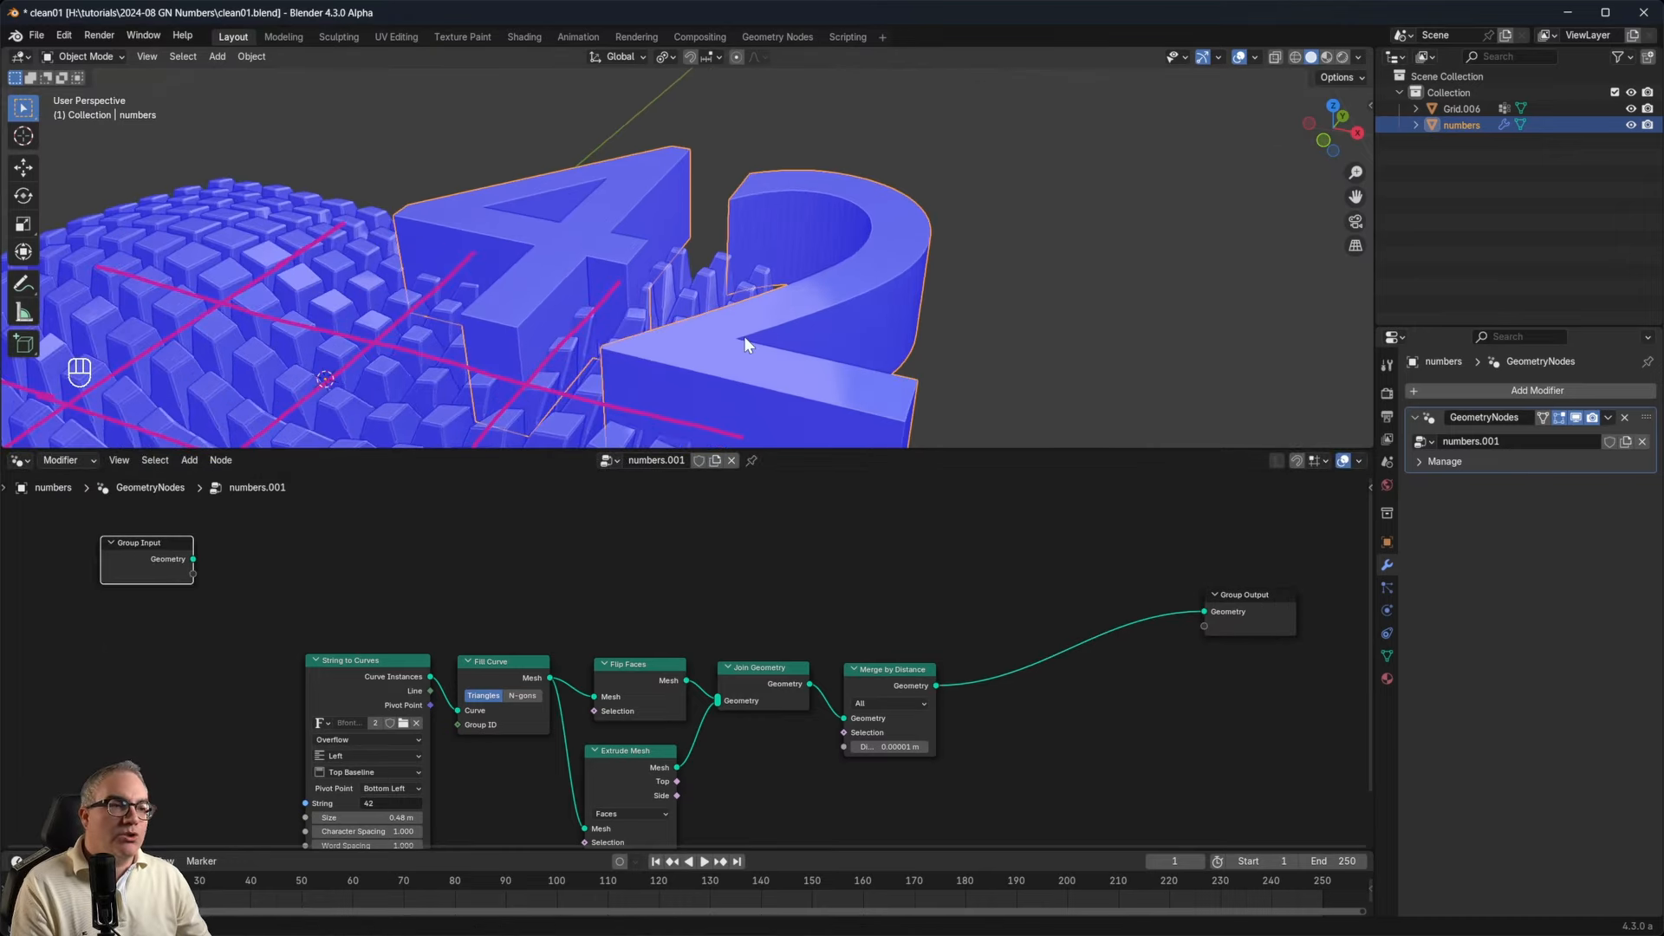
{"action": "middle_click_drag", "start_coordinate": [744, 336], "coordinate": [773, 375]}
{"action": "scroll", "coordinate": [772, 373], "scroll_direction": "down", "scroll_amount": 2}
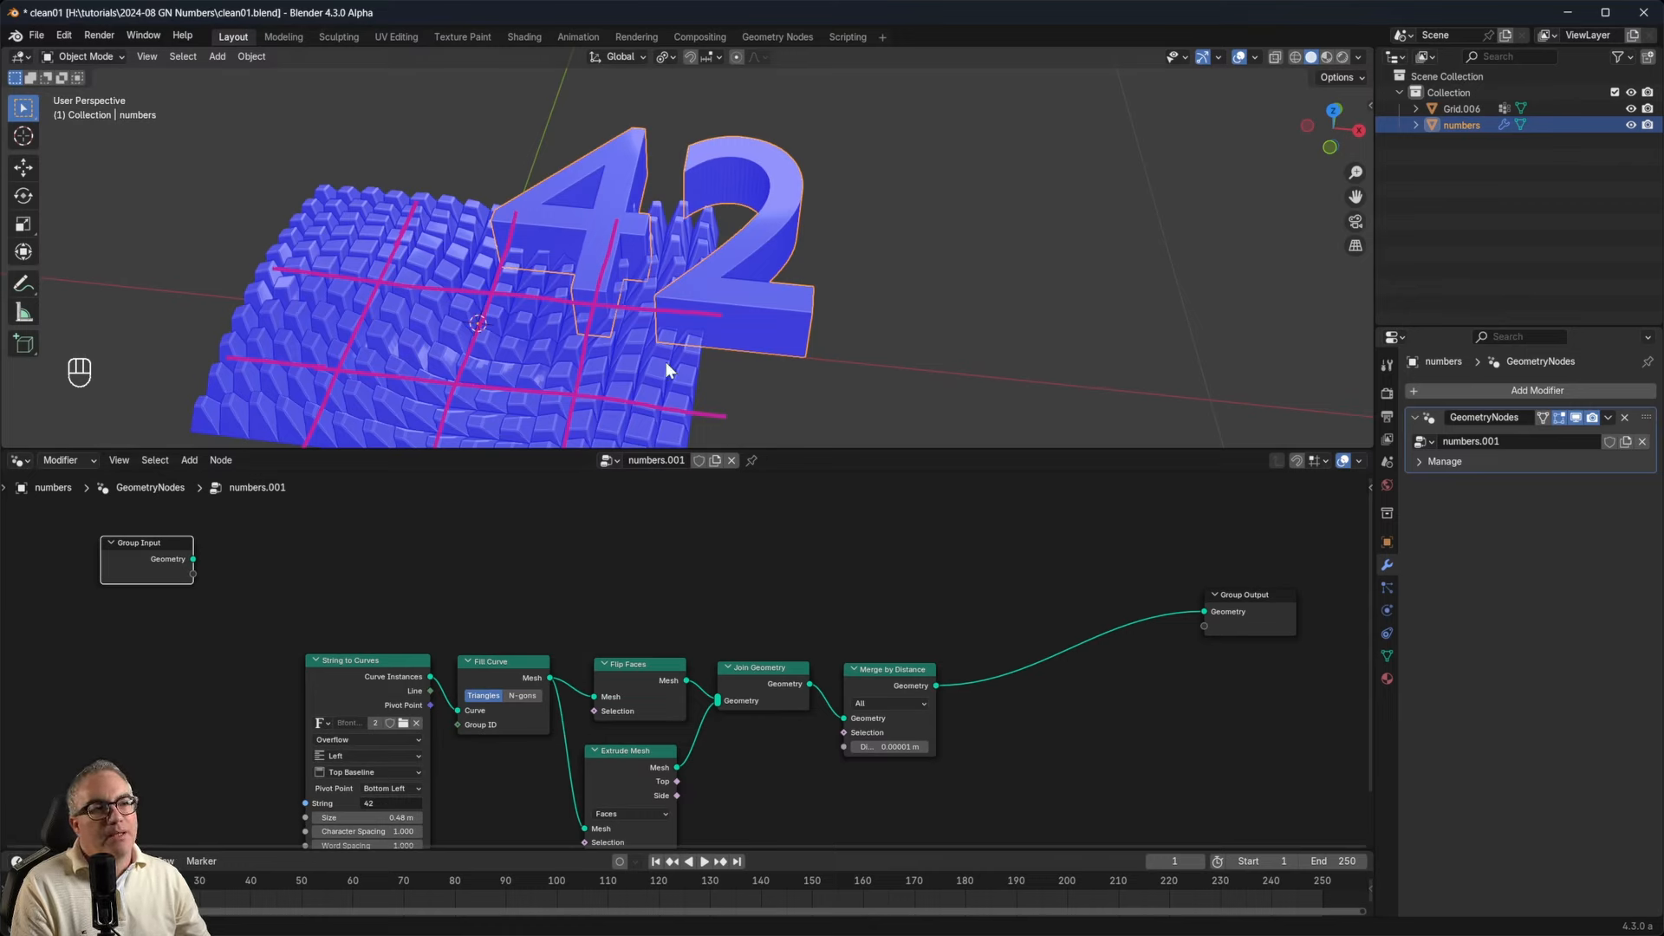
{"action": "scroll", "coordinate": [668, 398], "scroll_direction": "down", "scroll_amount": 2}
{"action": "middle_click_drag", "start_coordinate": [716, 575], "coordinate": [775, 527]}
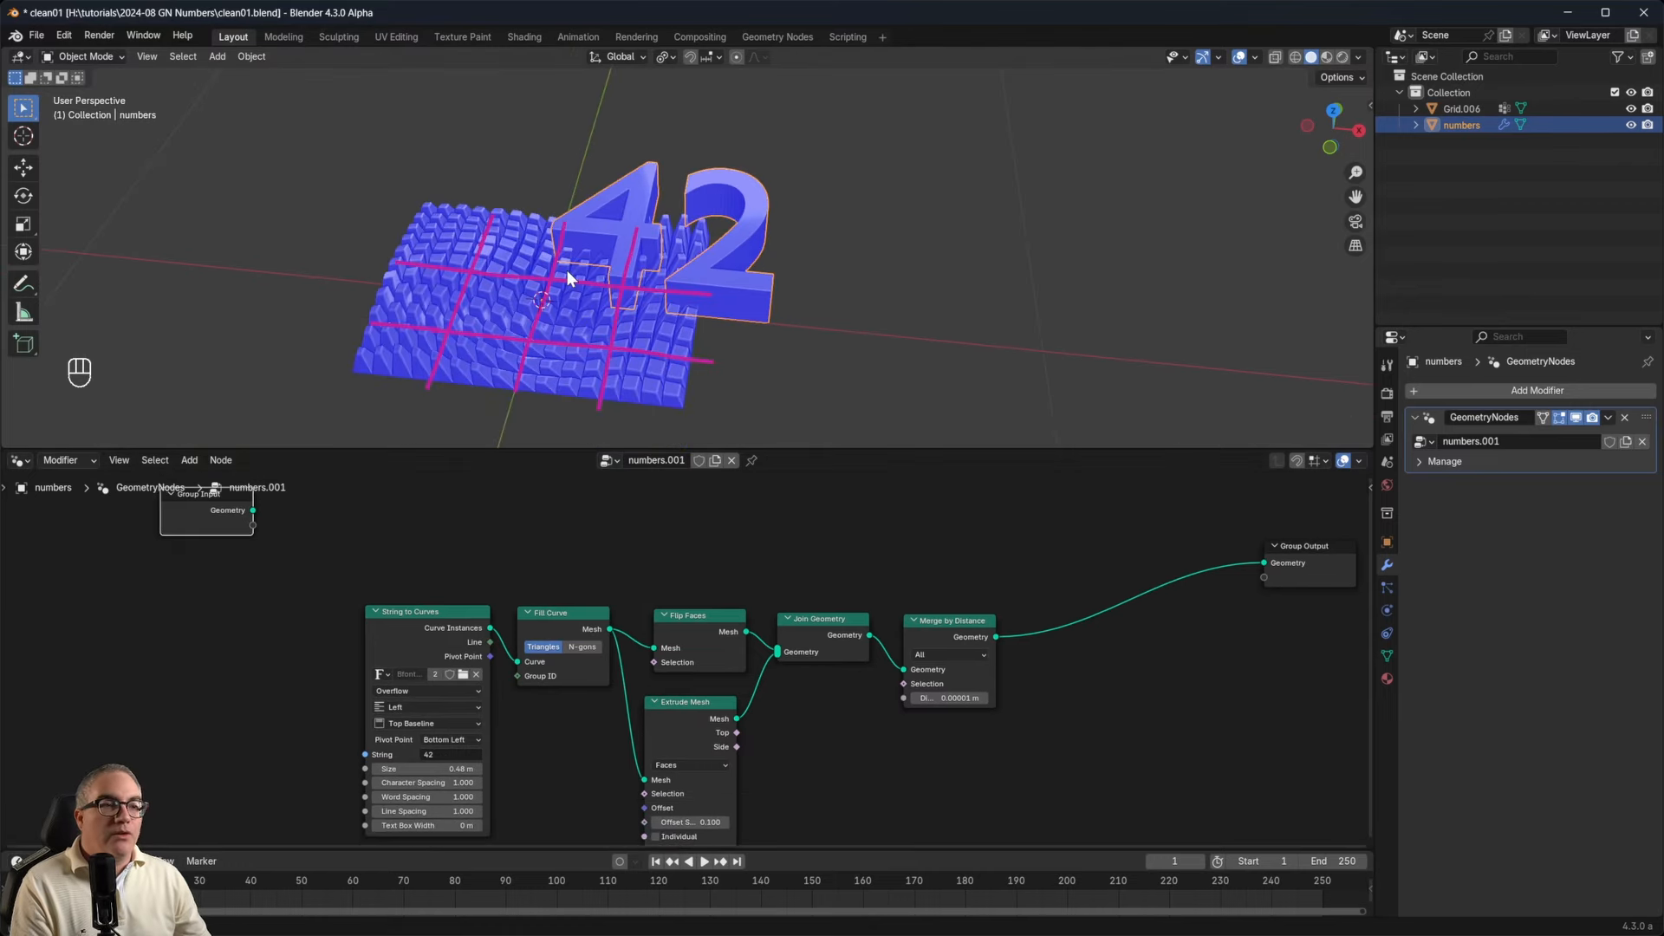
{"action": "key", "text": "KP_7"}
{"action": "scroll", "coordinate": [659, 232], "scroll_direction": "up", "scroll_amount": 4}
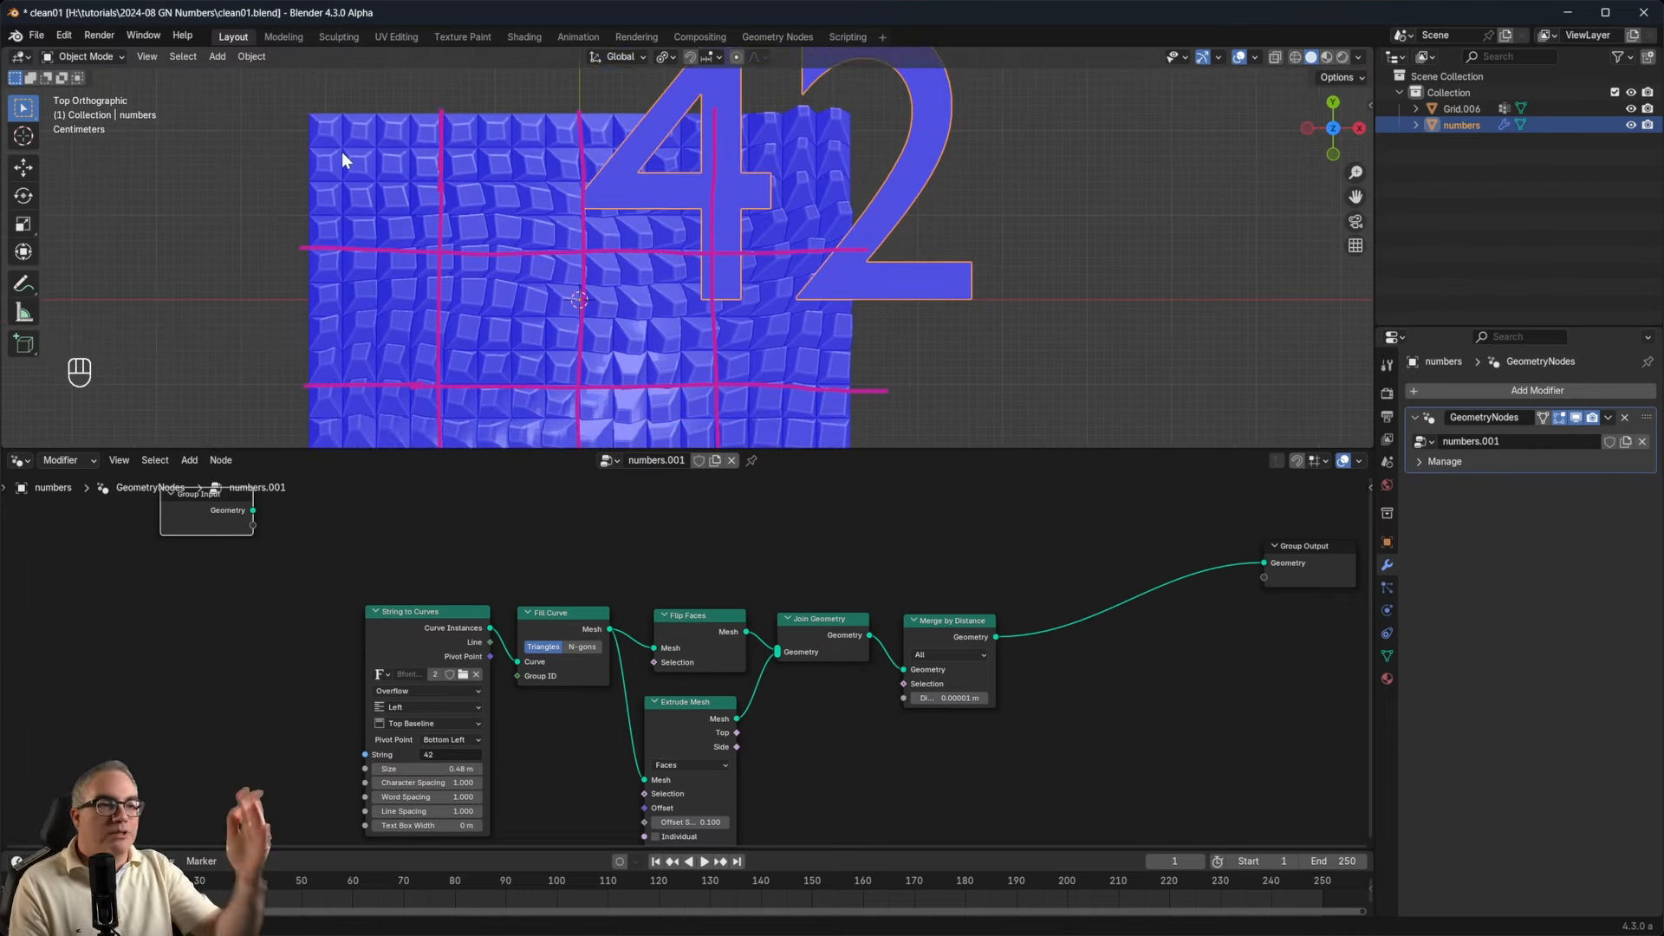
{"action": "scroll", "coordinate": [658, 295], "scroll_direction": "down", "scroll_amount": 2}
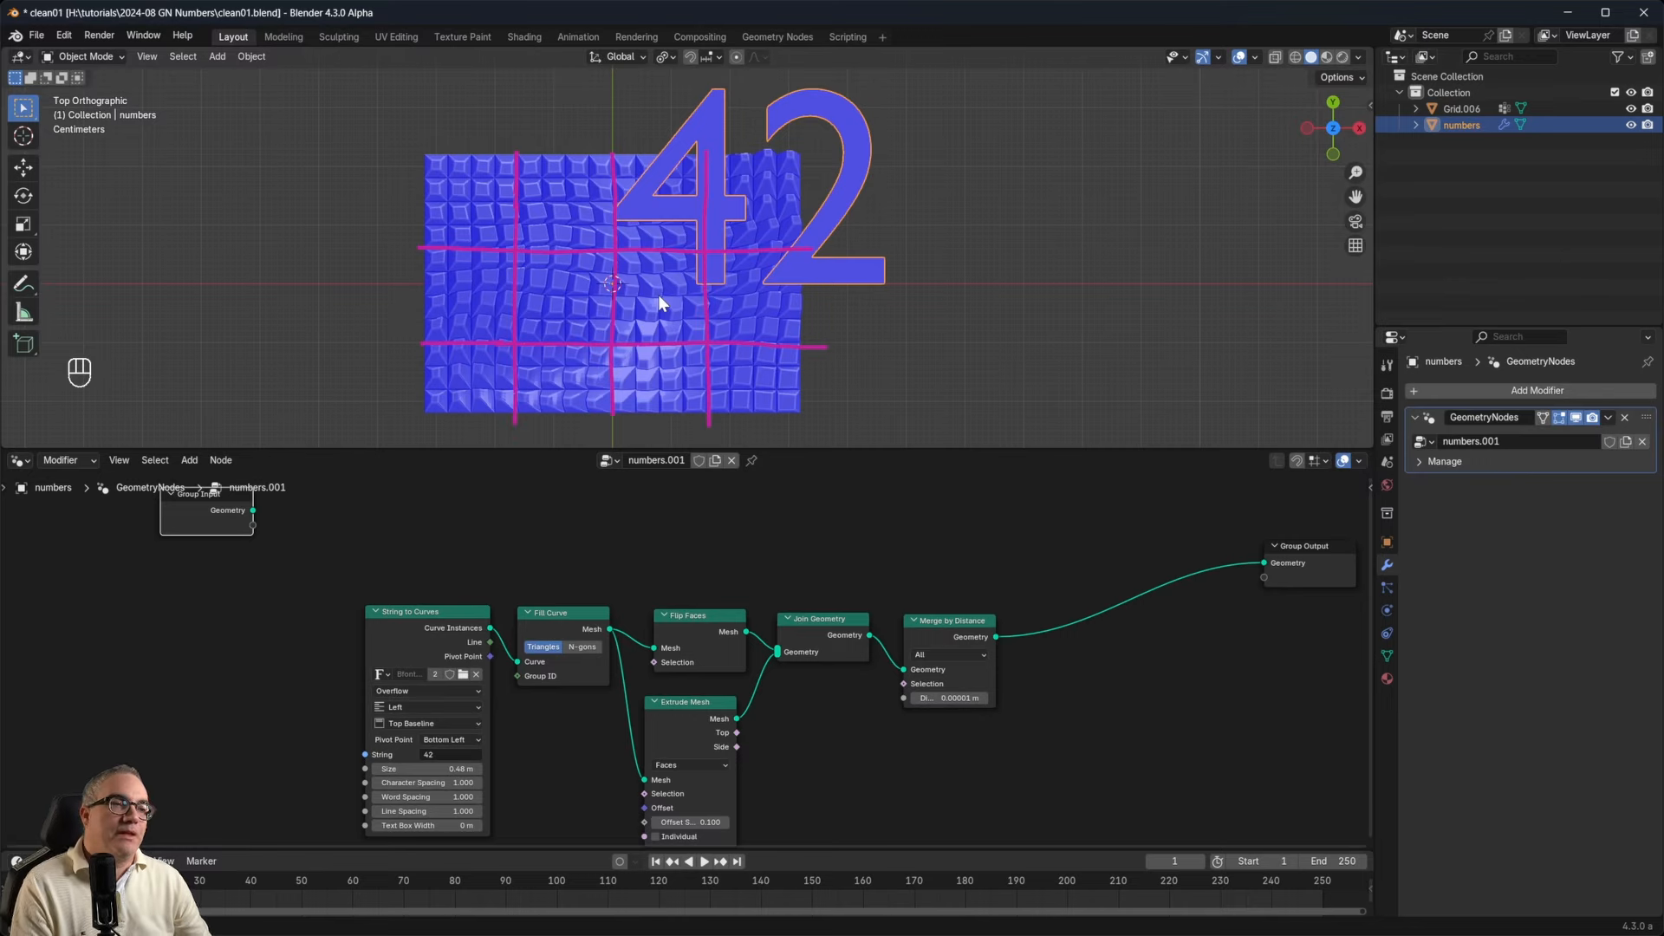
{"action": "middle_click_drag", "start_coordinate": [576, 516], "coordinate": [569, 554]}
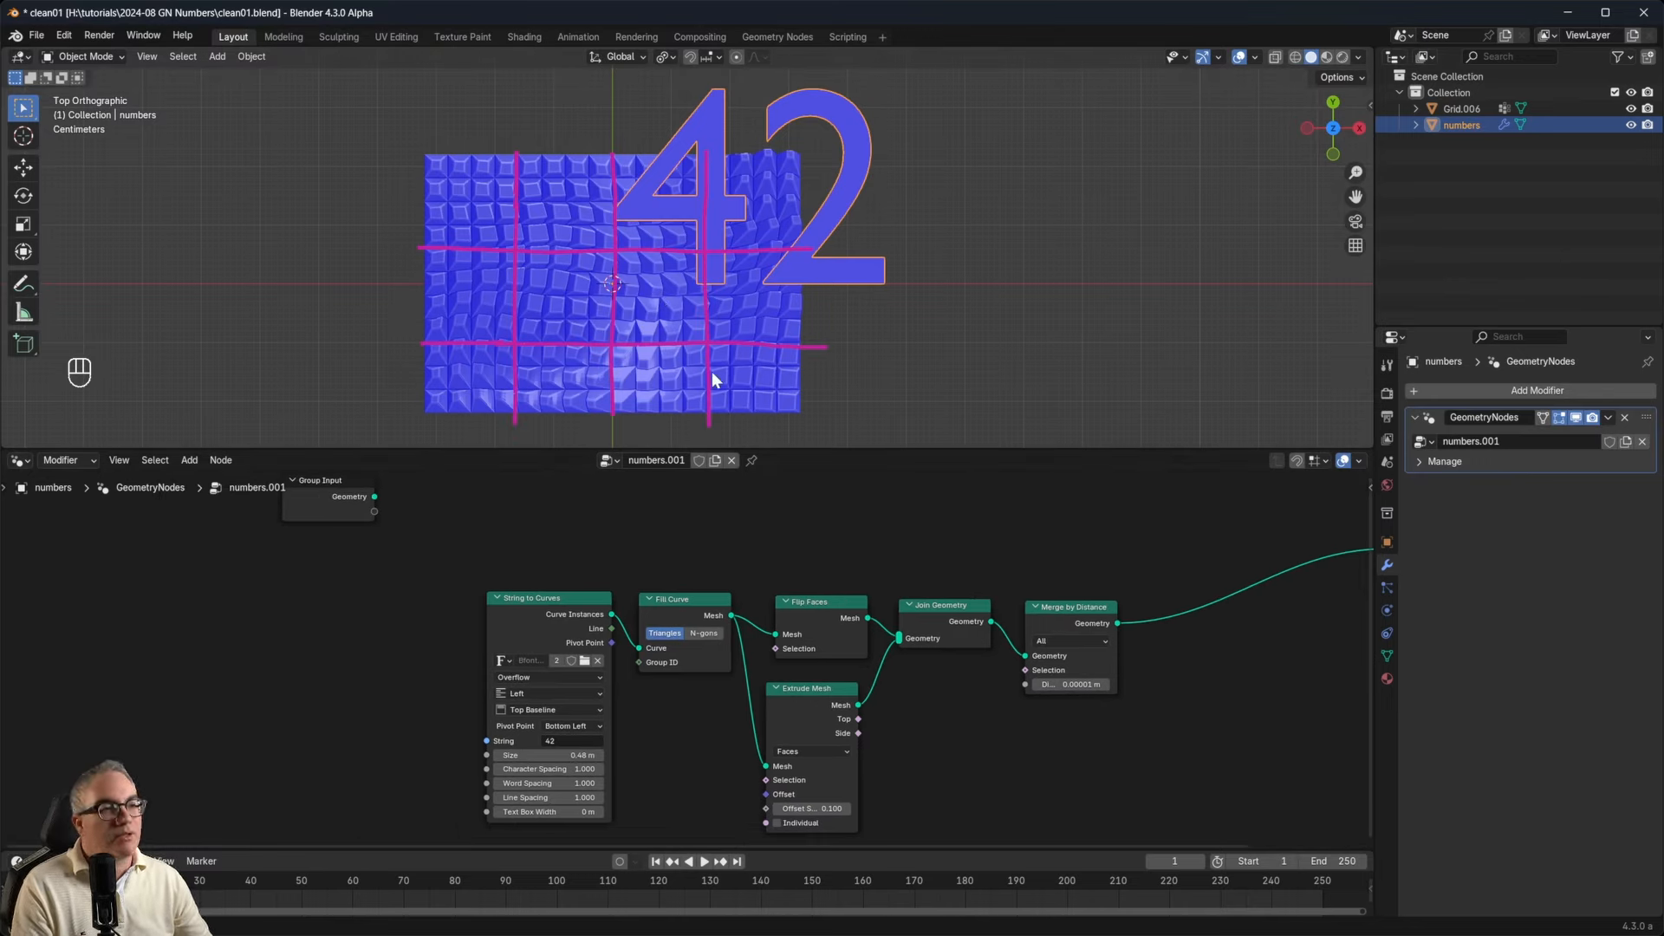
Add a Grid mesh primitive node to the left of the String to Curves node.
{"action": "scroll", "coordinate": [282, 652], "scroll_direction": "up", "scroll_amount": 1}
{"action": "middle_click_drag", "start_coordinate": [281, 652], "coordinate": [450, 667]}
{"action": "key", "text": "shift+a"}
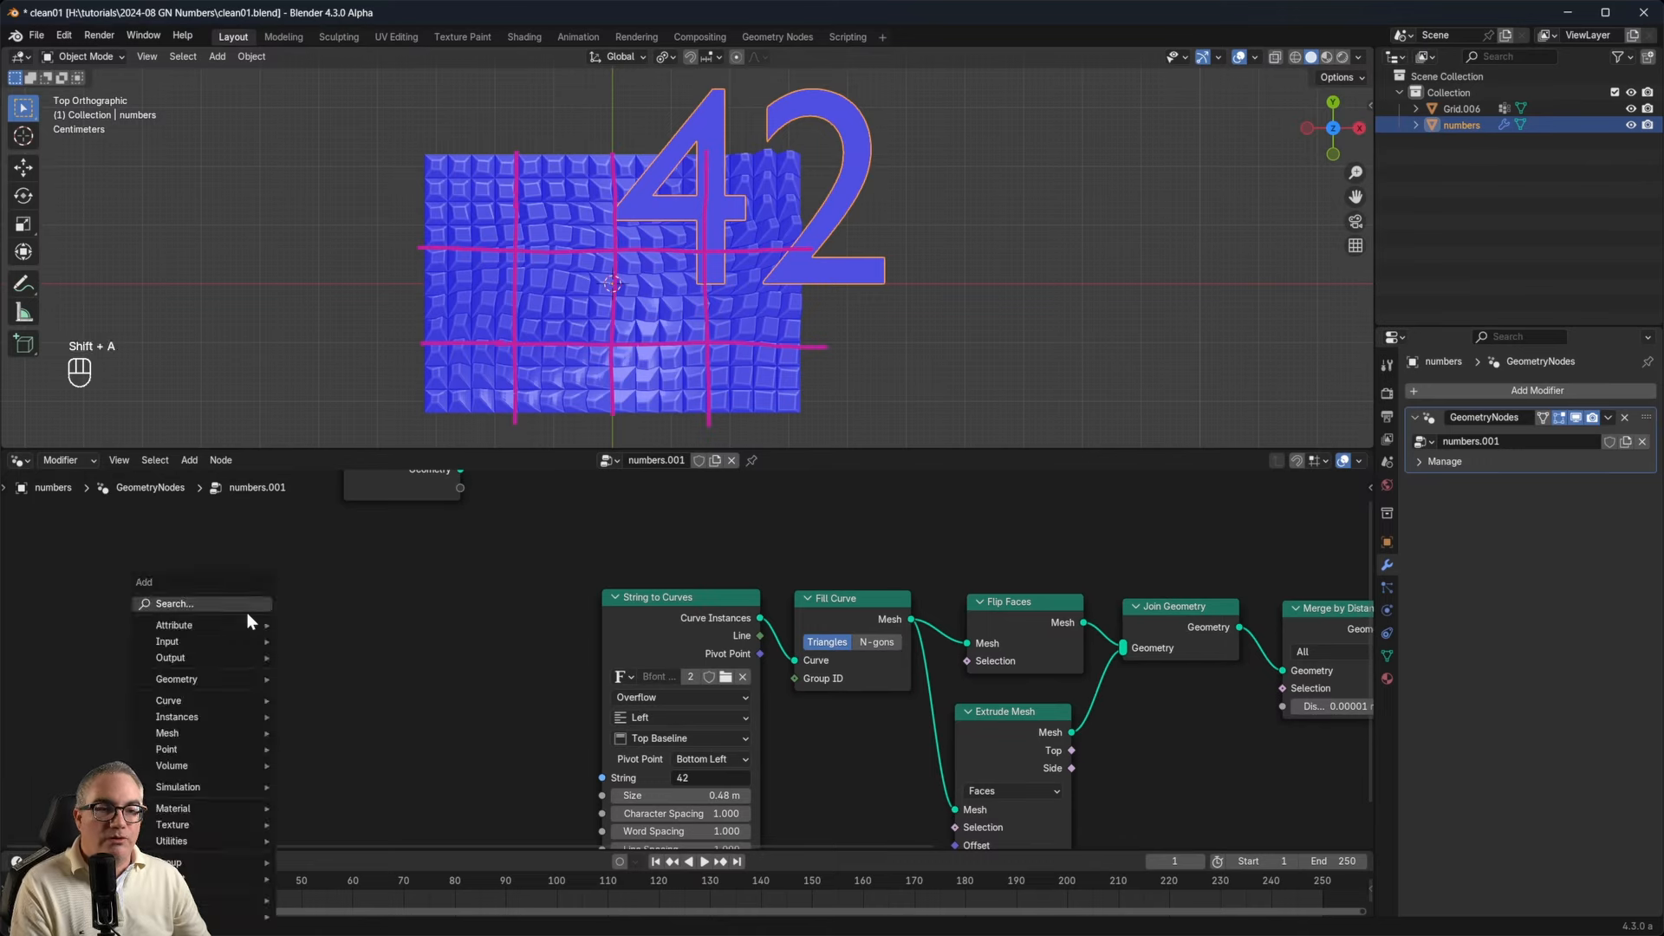
{"action": "left_click", "coordinate": [193, 604]}
{"action": "type", "text": "grid"}
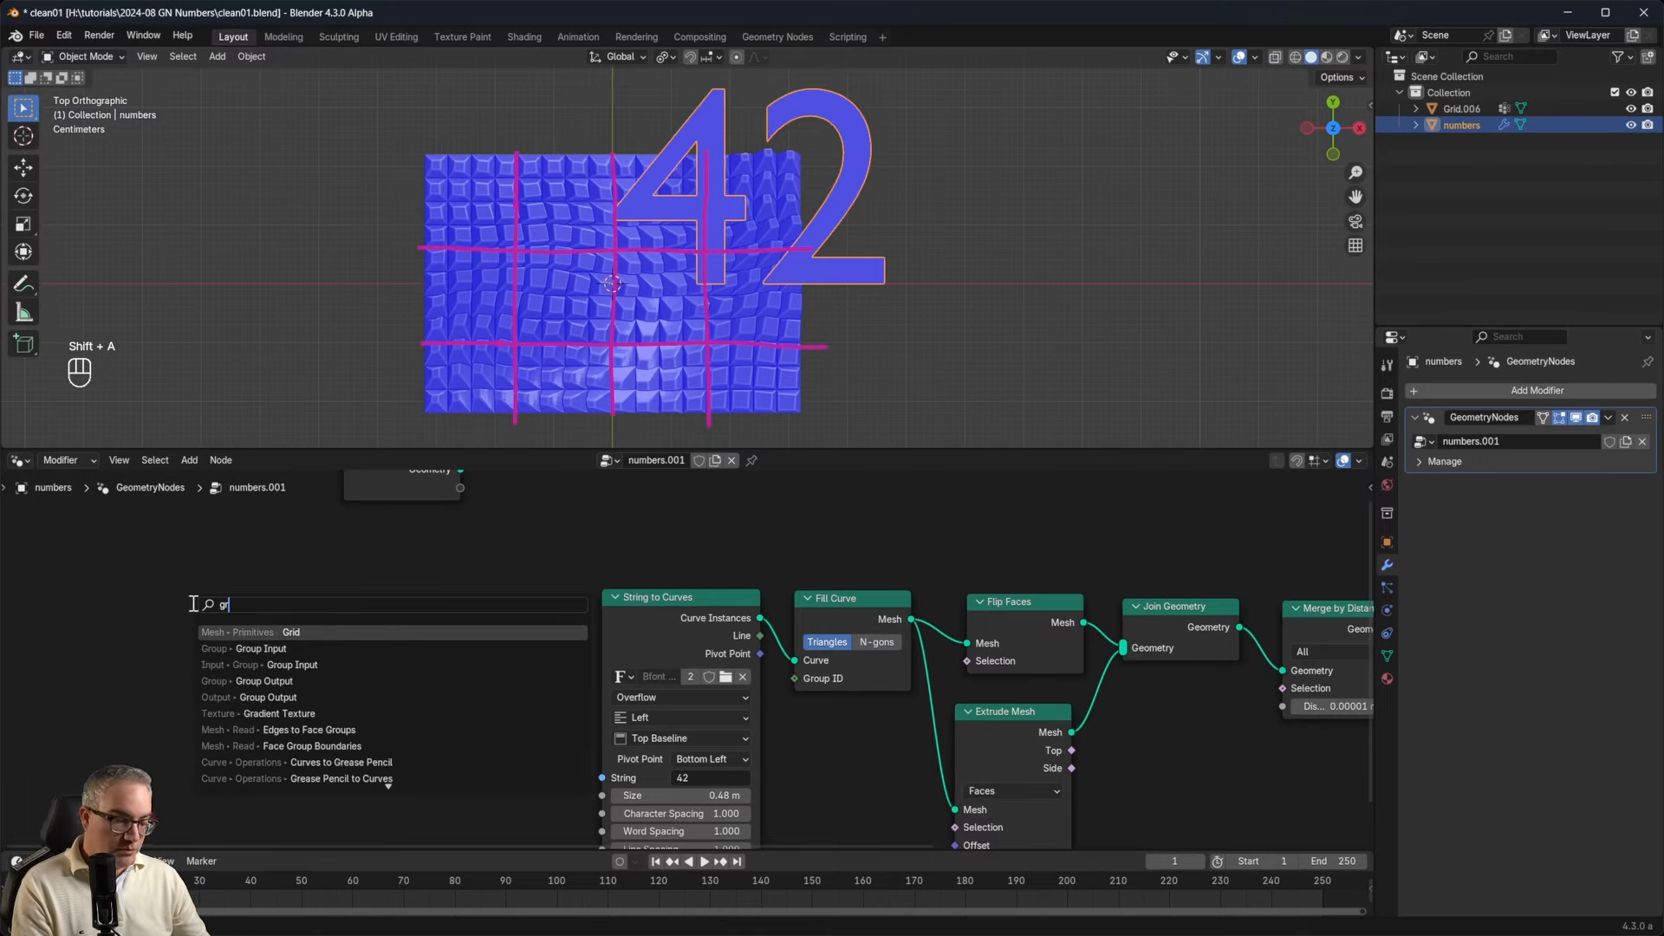
{"action": "key", "text": "Return"}
{"action": "left_click", "coordinate": [207, 591]}
{"action": "scroll", "coordinate": [291, 654], "scroll_direction": "up", "scroll_amount": 1}
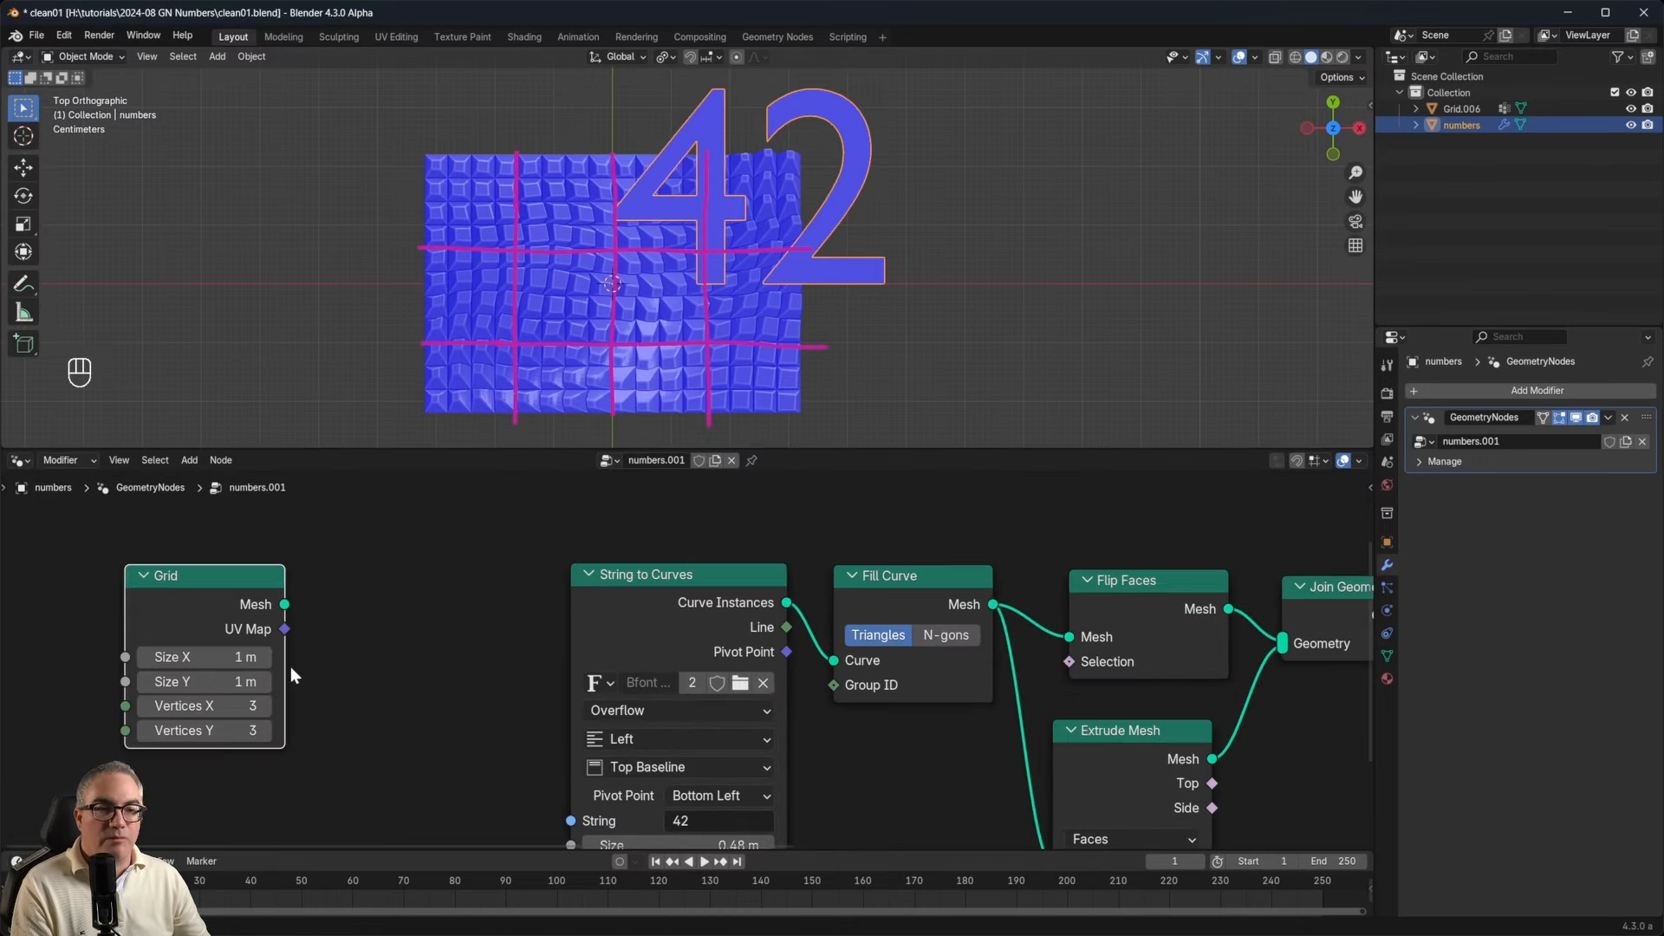
Set the Grid node's Vertices X to 4.
{"action": "left_click", "coordinate": [246, 704]}
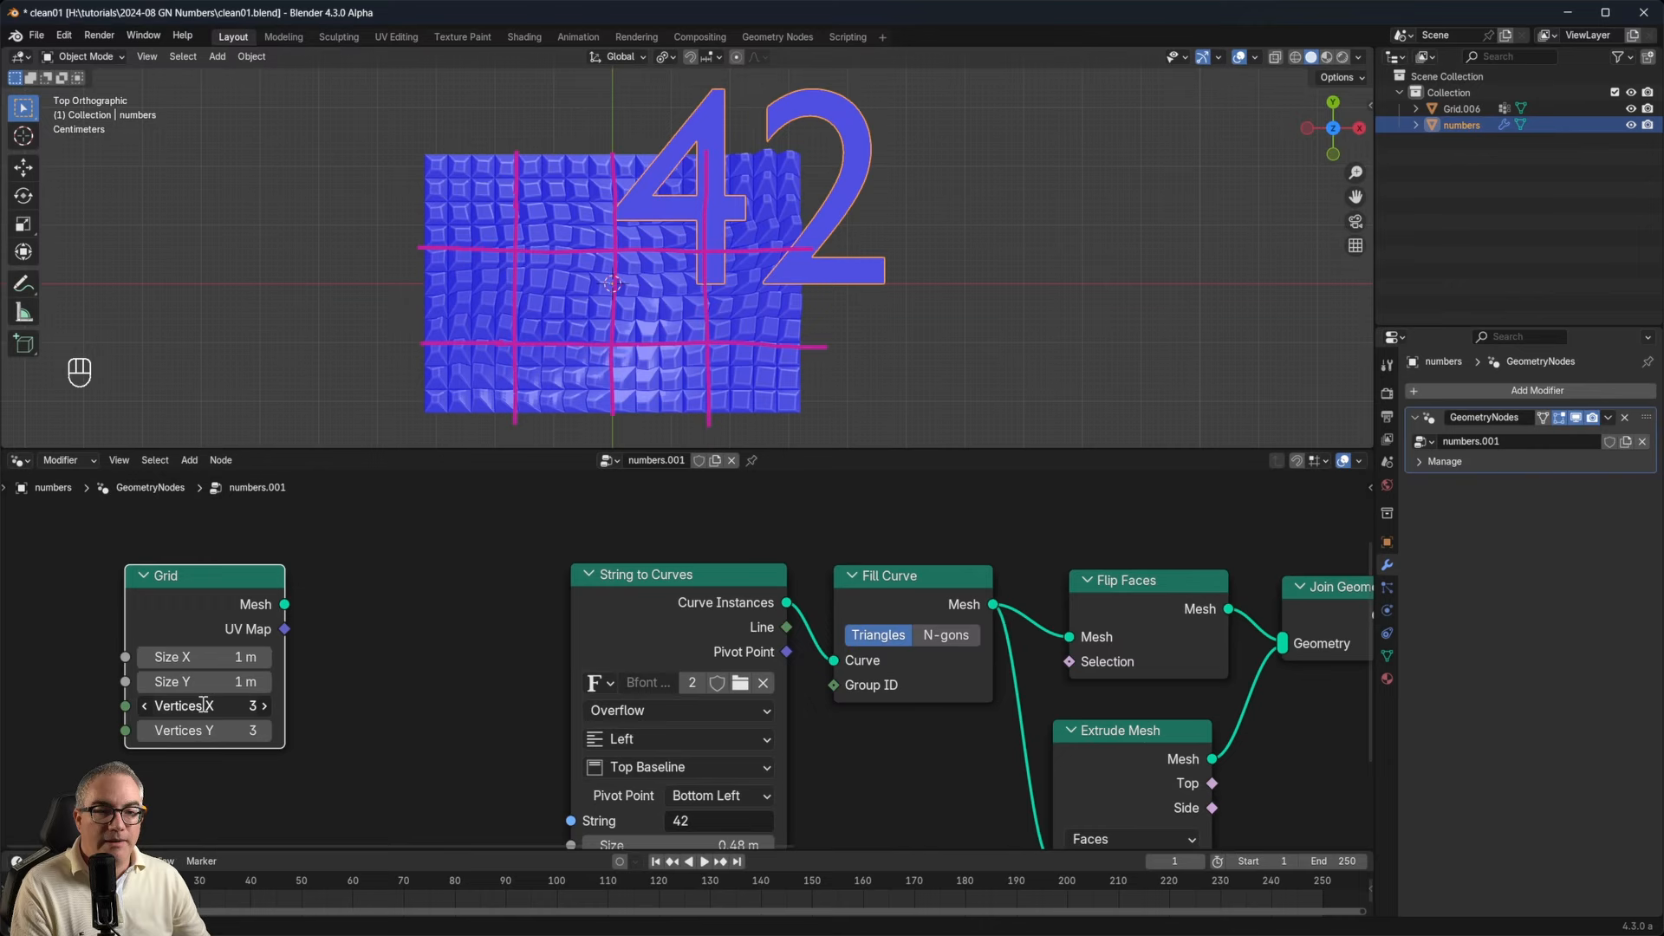
{"action": "type", "text": "4"}
{"action": "key", "text": "Tab"}
{"action": "left_click", "coordinate": [423, 786]}
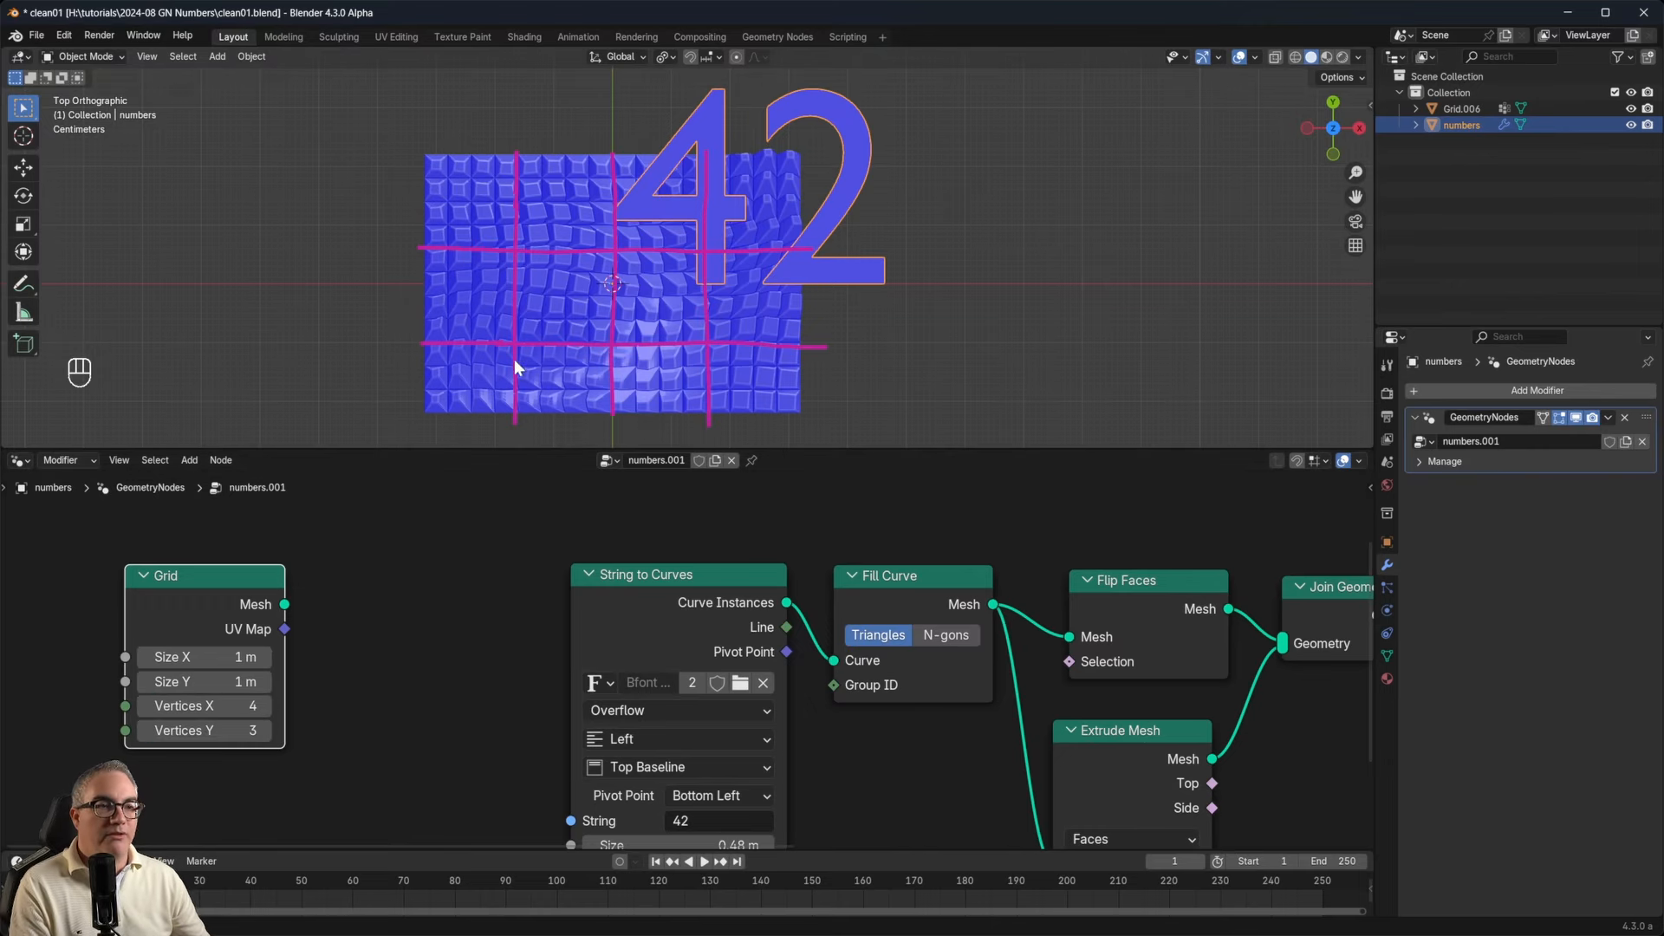
Output the Grid mesh to compare its size with the panel, and reconnect Merge by Distance to Group Output.
{"action": "scroll", "coordinate": [502, 314], "scroll_direction": "up", "scroll_amount": 2}
{"action": "scroll", "coordinate": [502, 294], "scroll_direction": "down", "scroll_amount": 2}
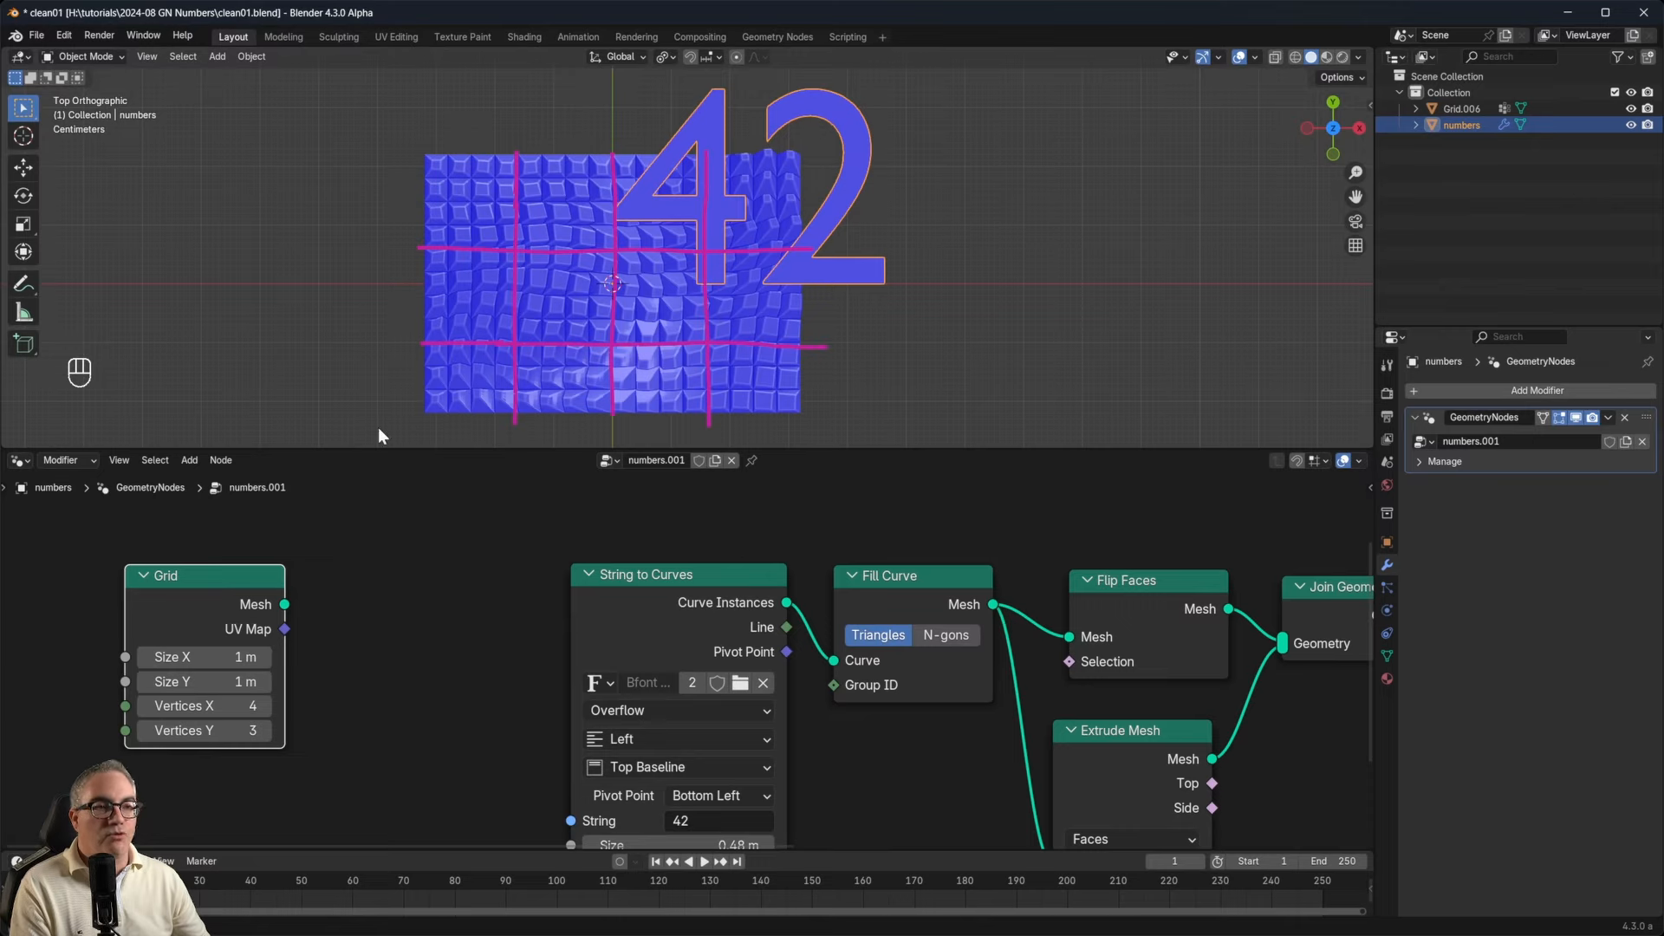
{"action": "scroll", "coordinate": [274, 675], "scroll_direction": "up", "scroll_amount": 1}
{"action": "scroll", "coordinate": [347, 607], "scroll_direction": "down", "scroll_amount": 2}
{"action": "scroll", "coordinate": [208, 671], "scroll_direction": "down", "scroll_amount": 2}
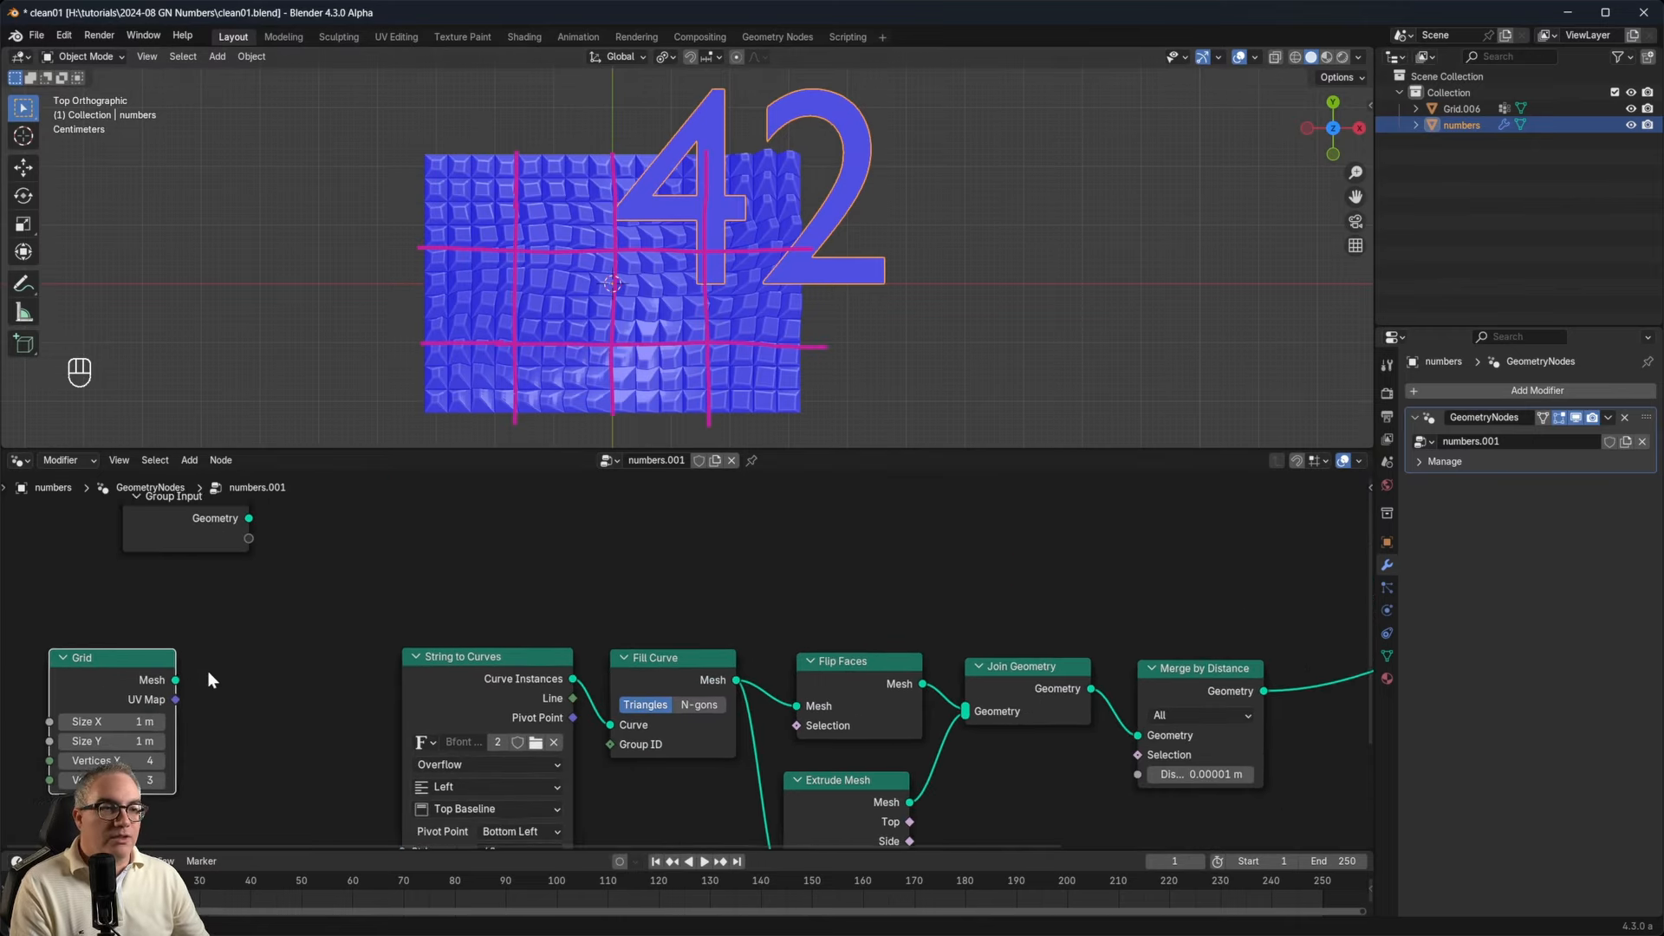
{"action": "middle_click_drag", "start_coordinate": [439, 621], "coordinate": [260, 637]}
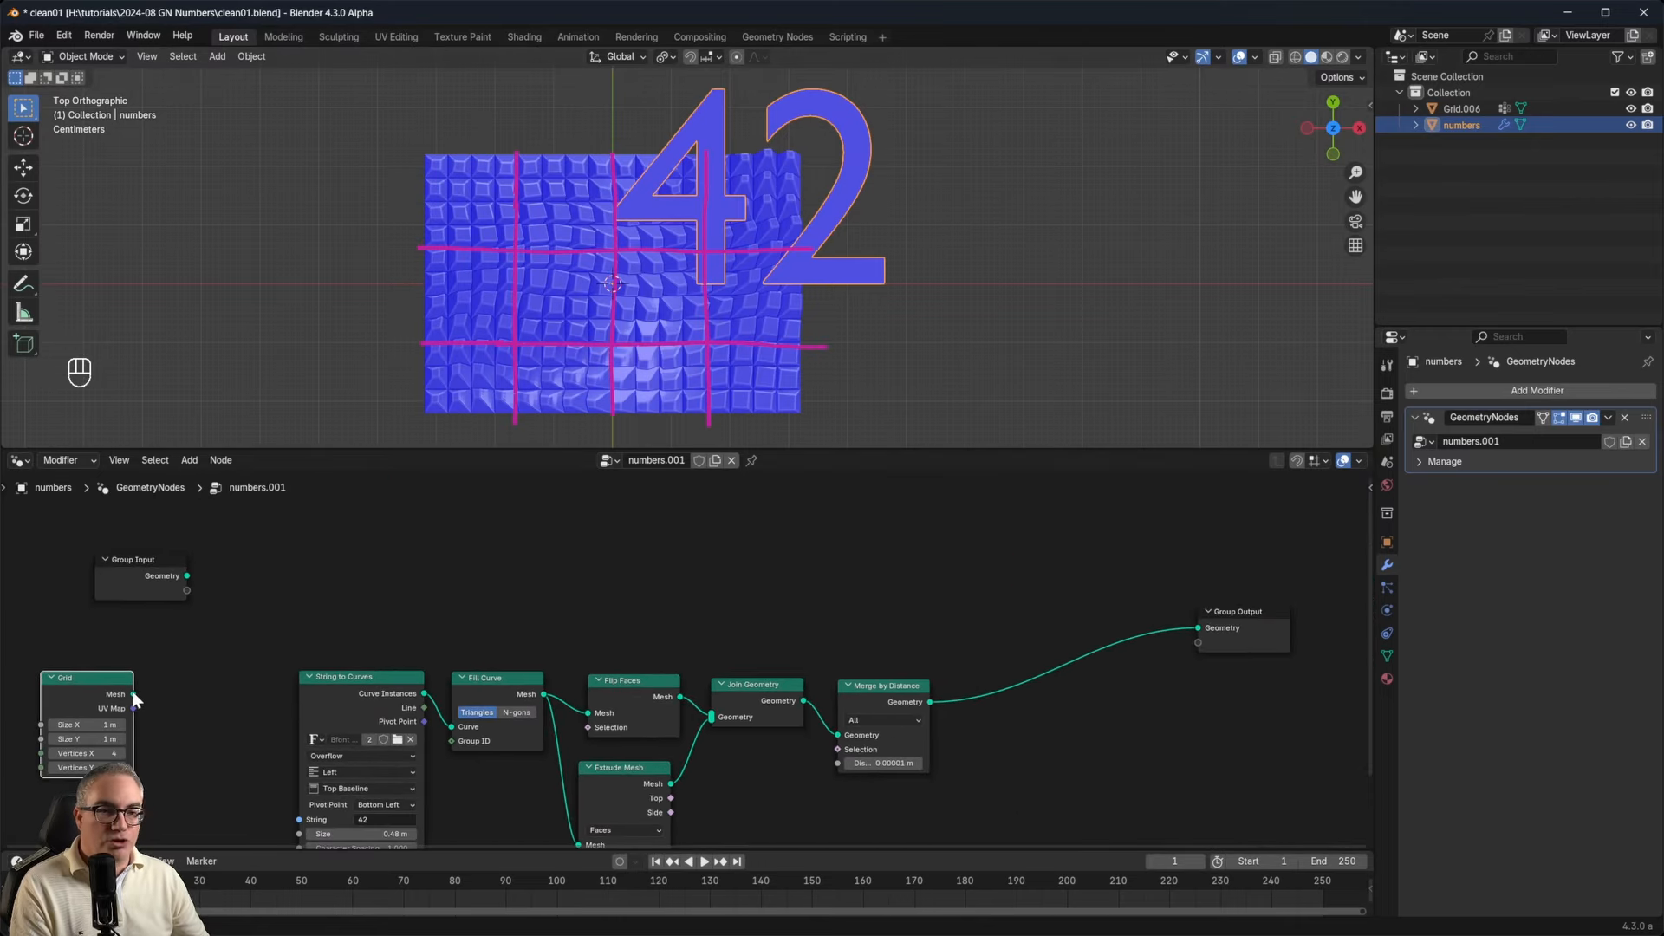
{"action": "left_click_drag", "start_coordinate": [133, 695], "coordinate": [1200, 627]}
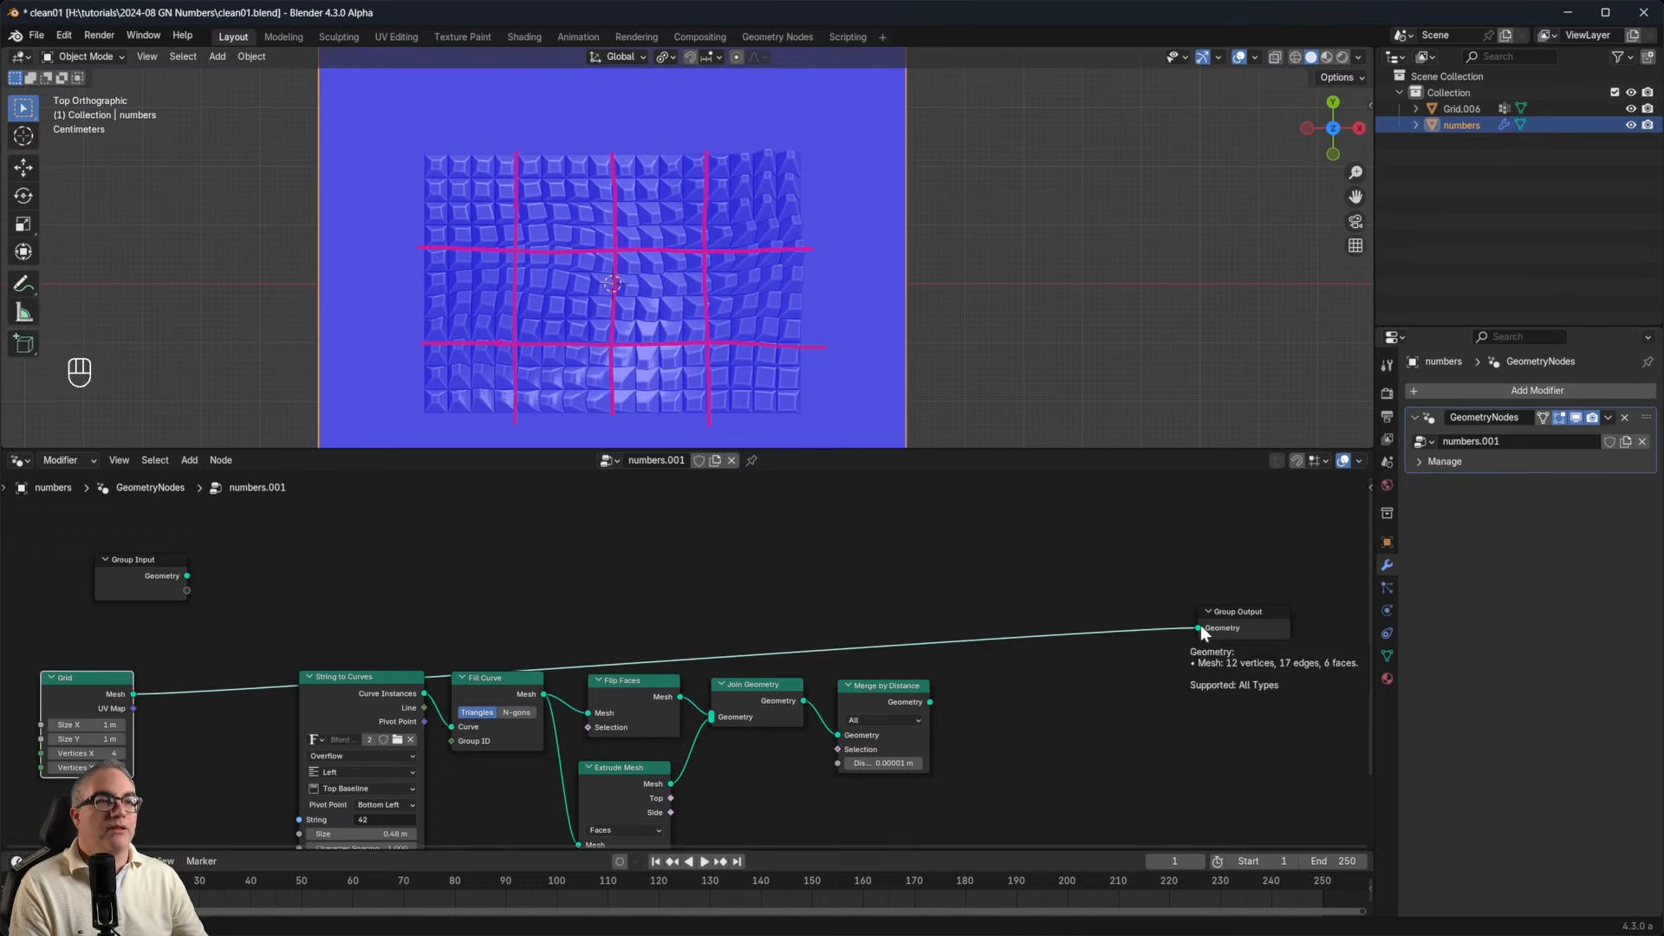
{"action": "scroll", "coordinate": [621, 253], "scroll_direction": "down", "scroll_amount": 3}
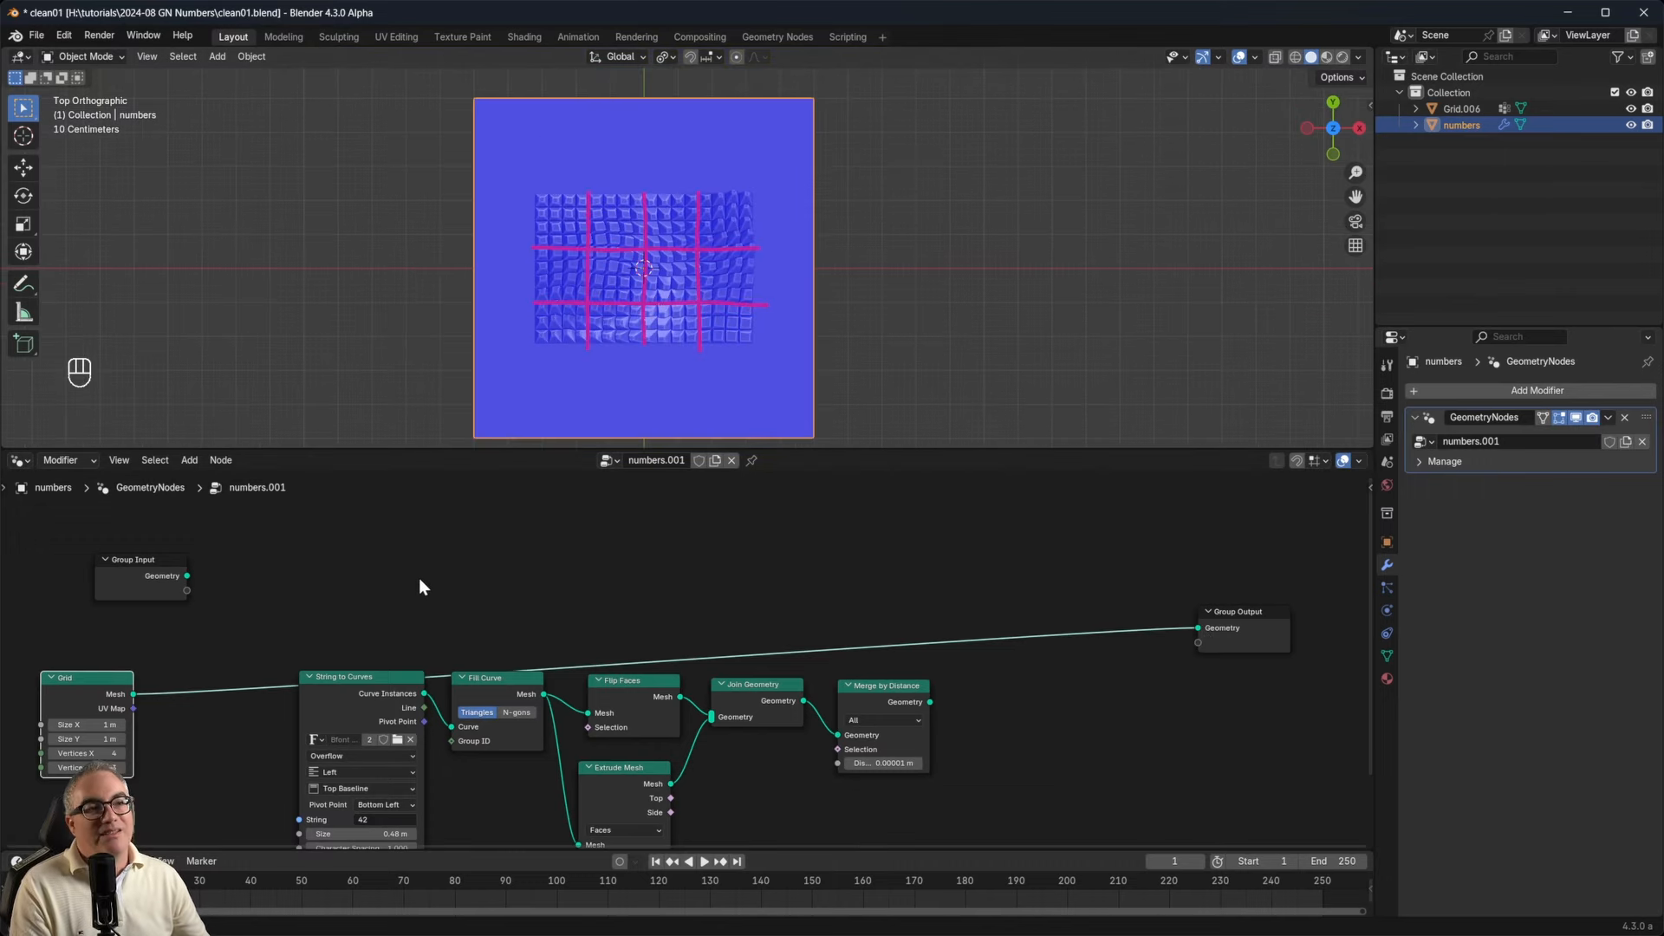
{"action": "scroll", "coordinate": [642, 221], "scroll_direction": "up", "scroll_amount": 4}
{"action": "left_click_drag", "start_coordinate": [930, 702], "coordinate": [1203, 626]}
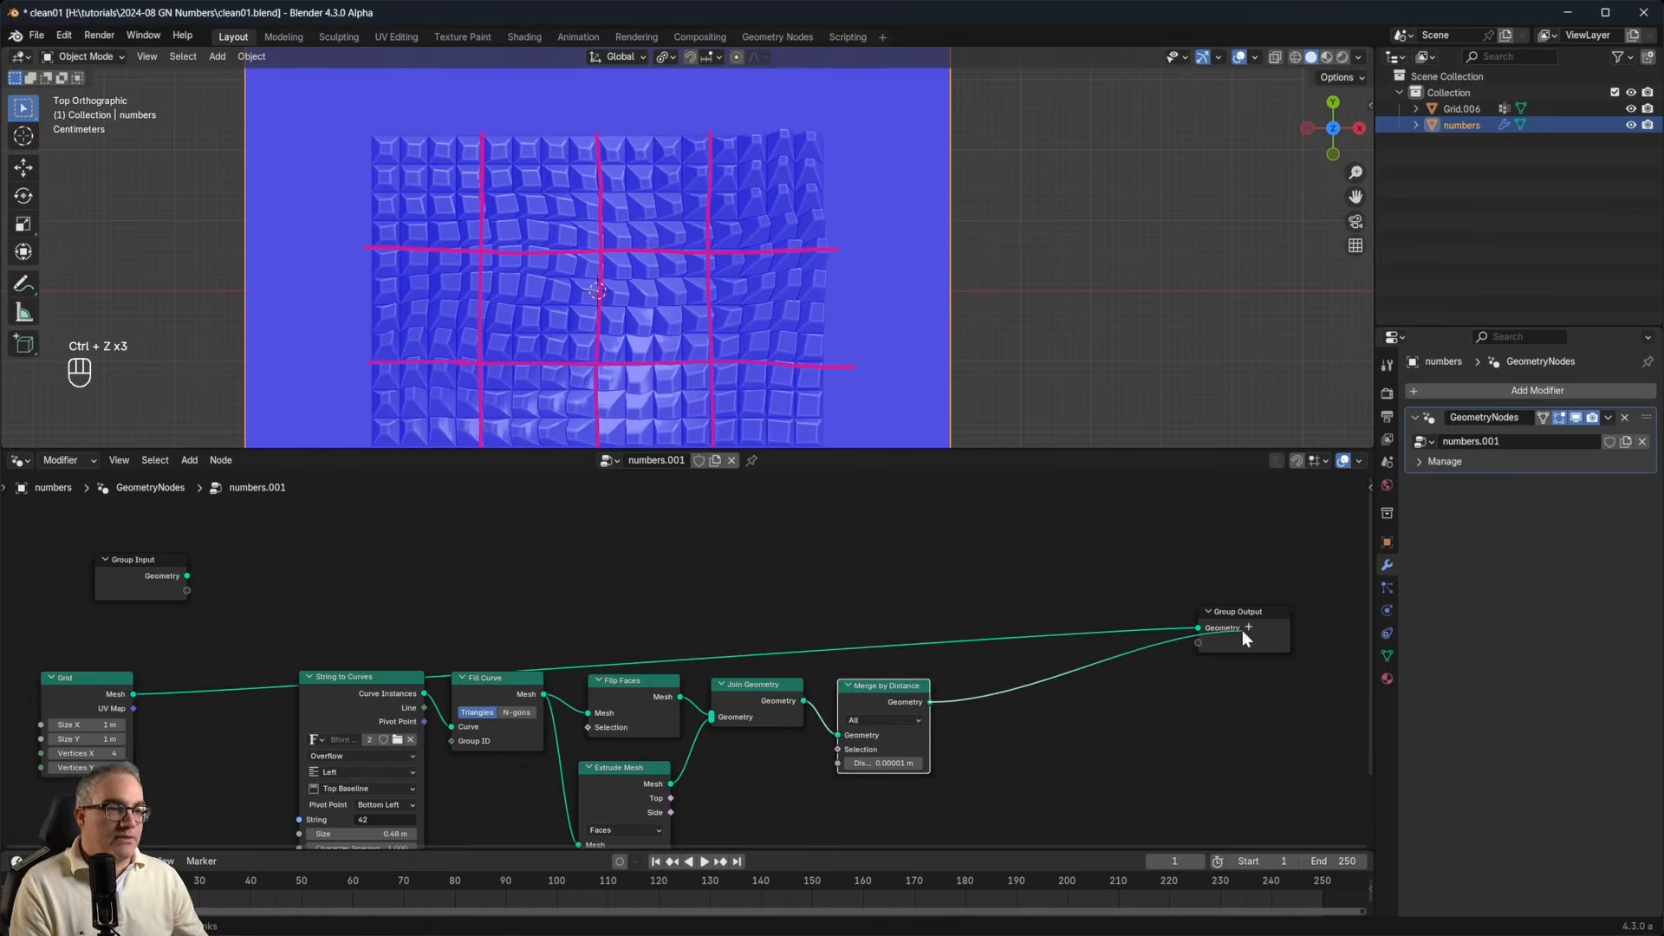
Examine the outer corner and underside of the panel's first section to judge where a number should sit.
{"action": "scroll", "coordinate": [688, 255], "scroll_direction": "up", "scroll_amount": 2}
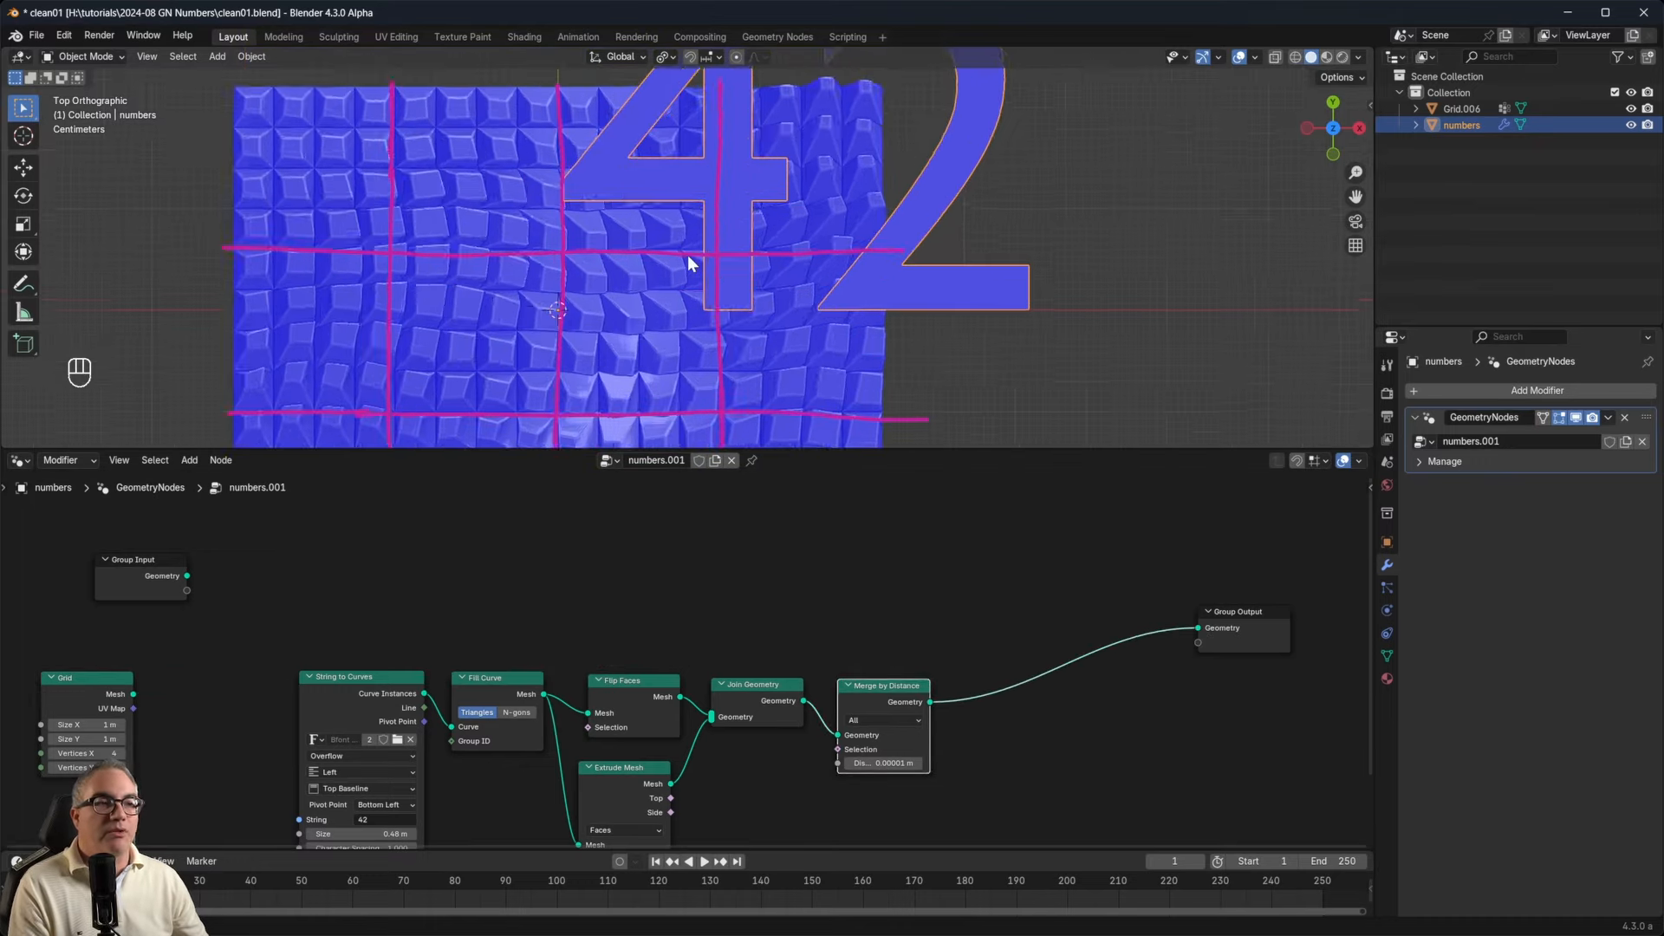
{"action": "scroll", "coordinate": [689, 255], "scroll_direction": "down", "scroll_amount": 2}
{"action": "middle_click_drag", "start_coordinate": [688, 255], "coordinate": [755, 303], "text": "shift"}
{"action": "scroll", "coordinate": [496, 279], "scroll_direction": "up", "scroll_amount": 4}
{"action": "middle_click_drag", "start_coordinate": [497, 279], "coordinate": [795, 282], "text": "shift"}
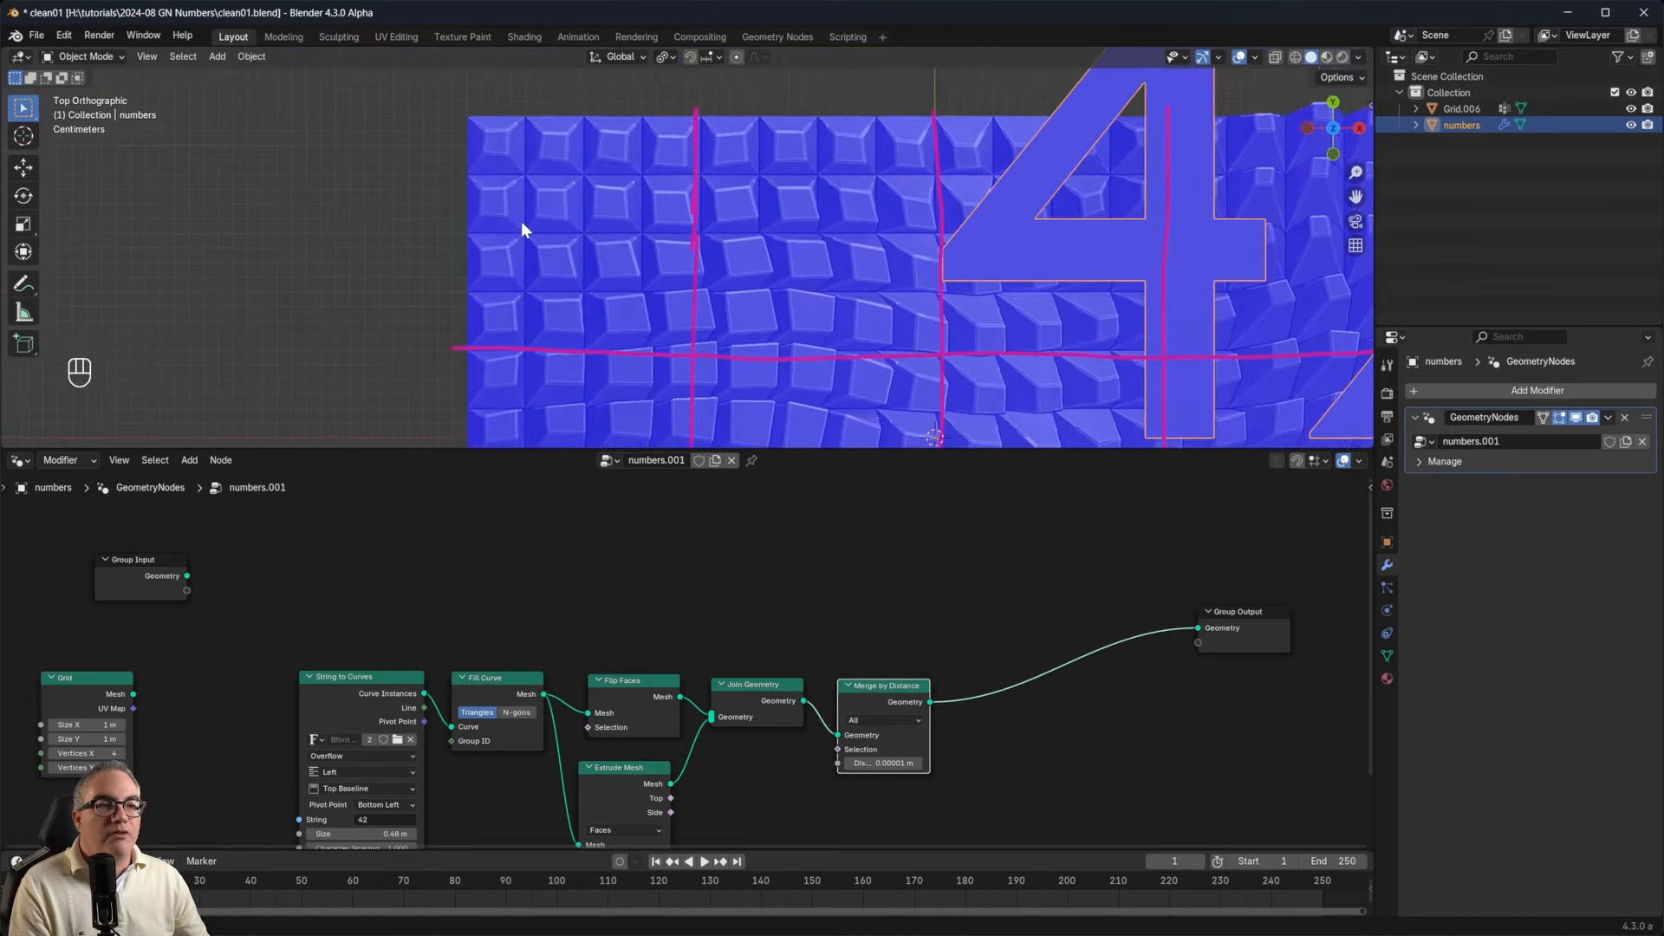
{"action": "middle_click_drag", "start_coordinate": [522, 221], "coordinate": [761, 350]}
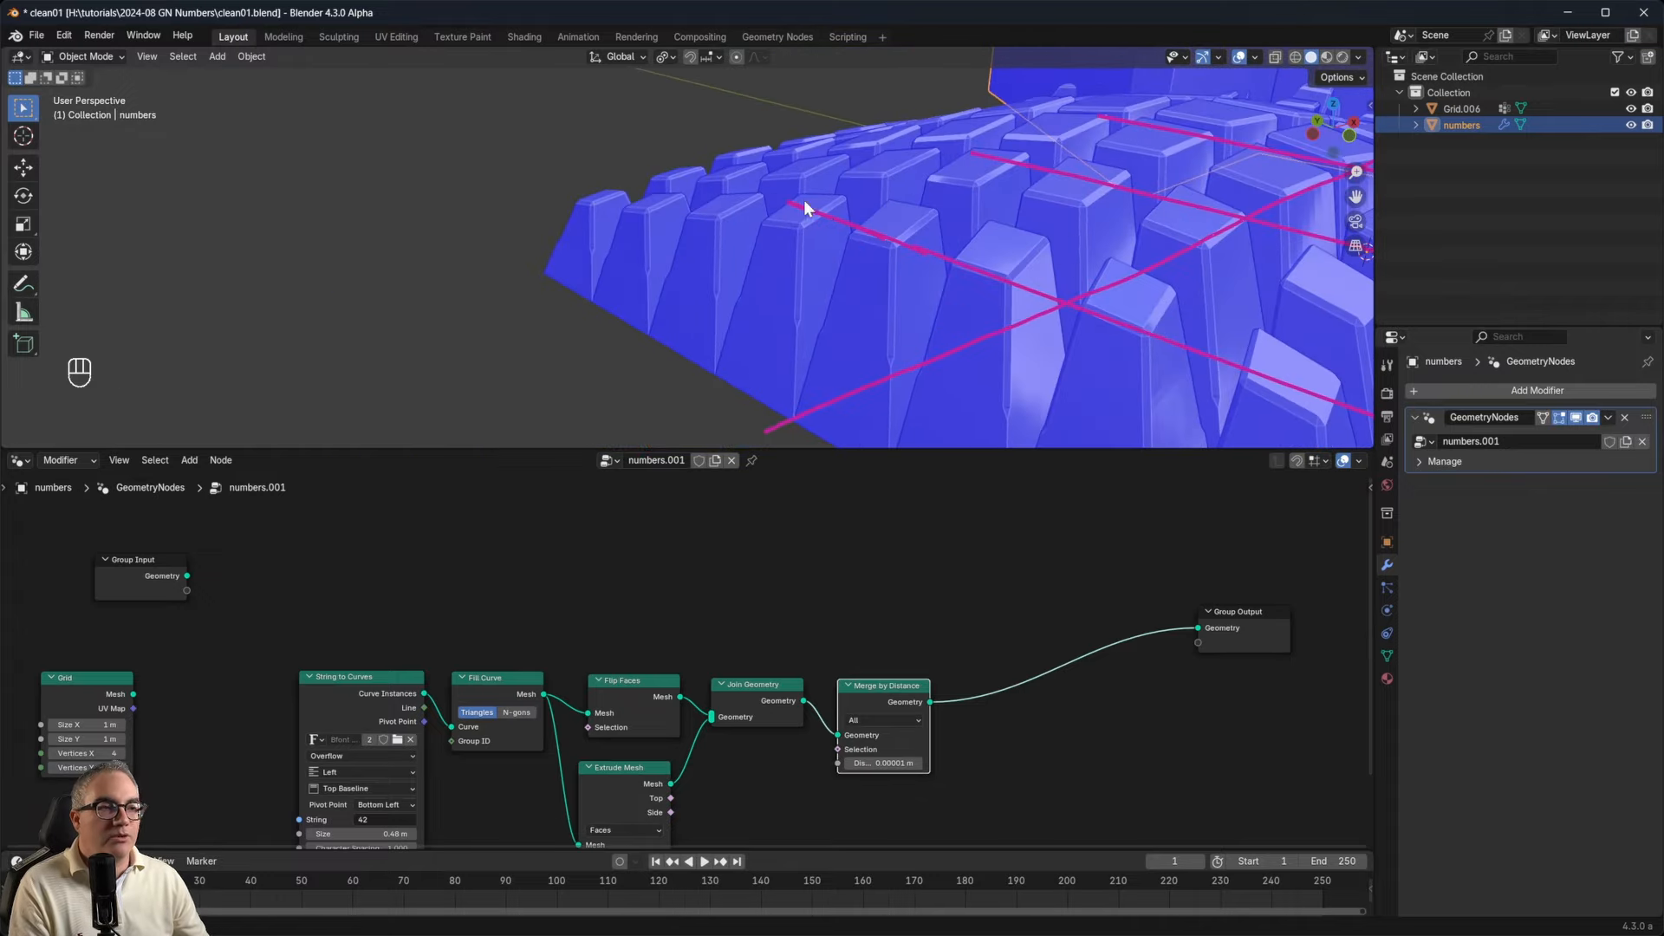
{"action": "middle_click_drag", "start_coordinate": [805, 208], "coordinate": [585, 212]}
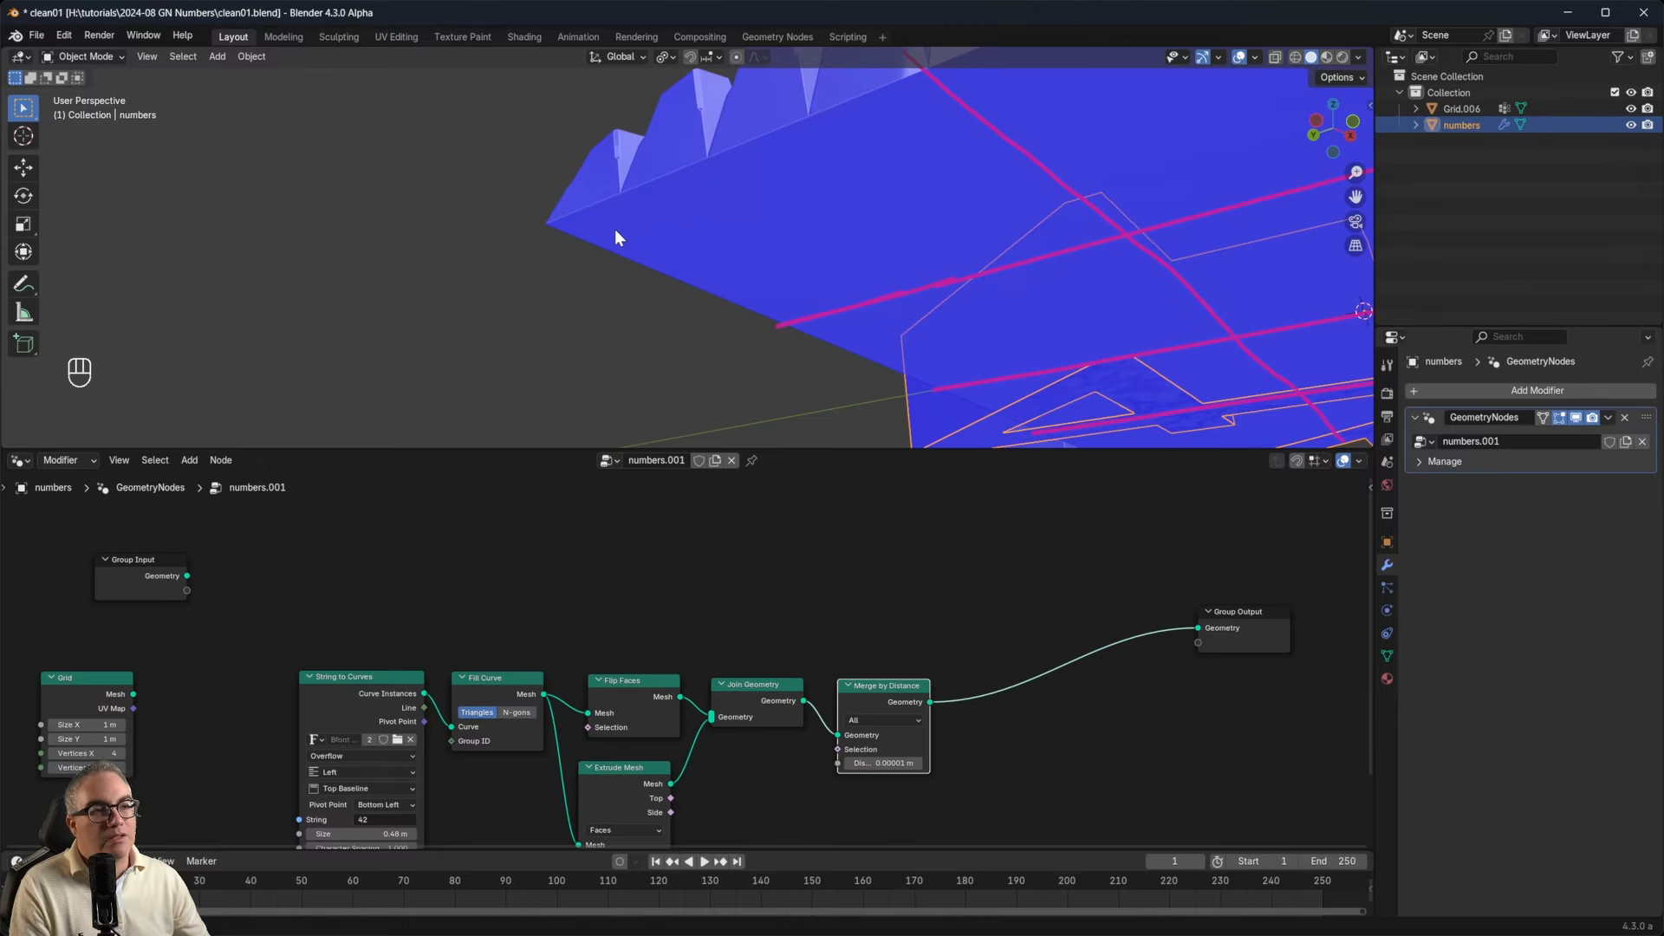
{"action": "middle_click_drag", "start_coordinate": [638, 200], "coordinate": [881, 339]}
From the top view, mark the upper-left tile of the first three top-row sections with annotation dots.
{"action": "key", "text": "KP_7"}
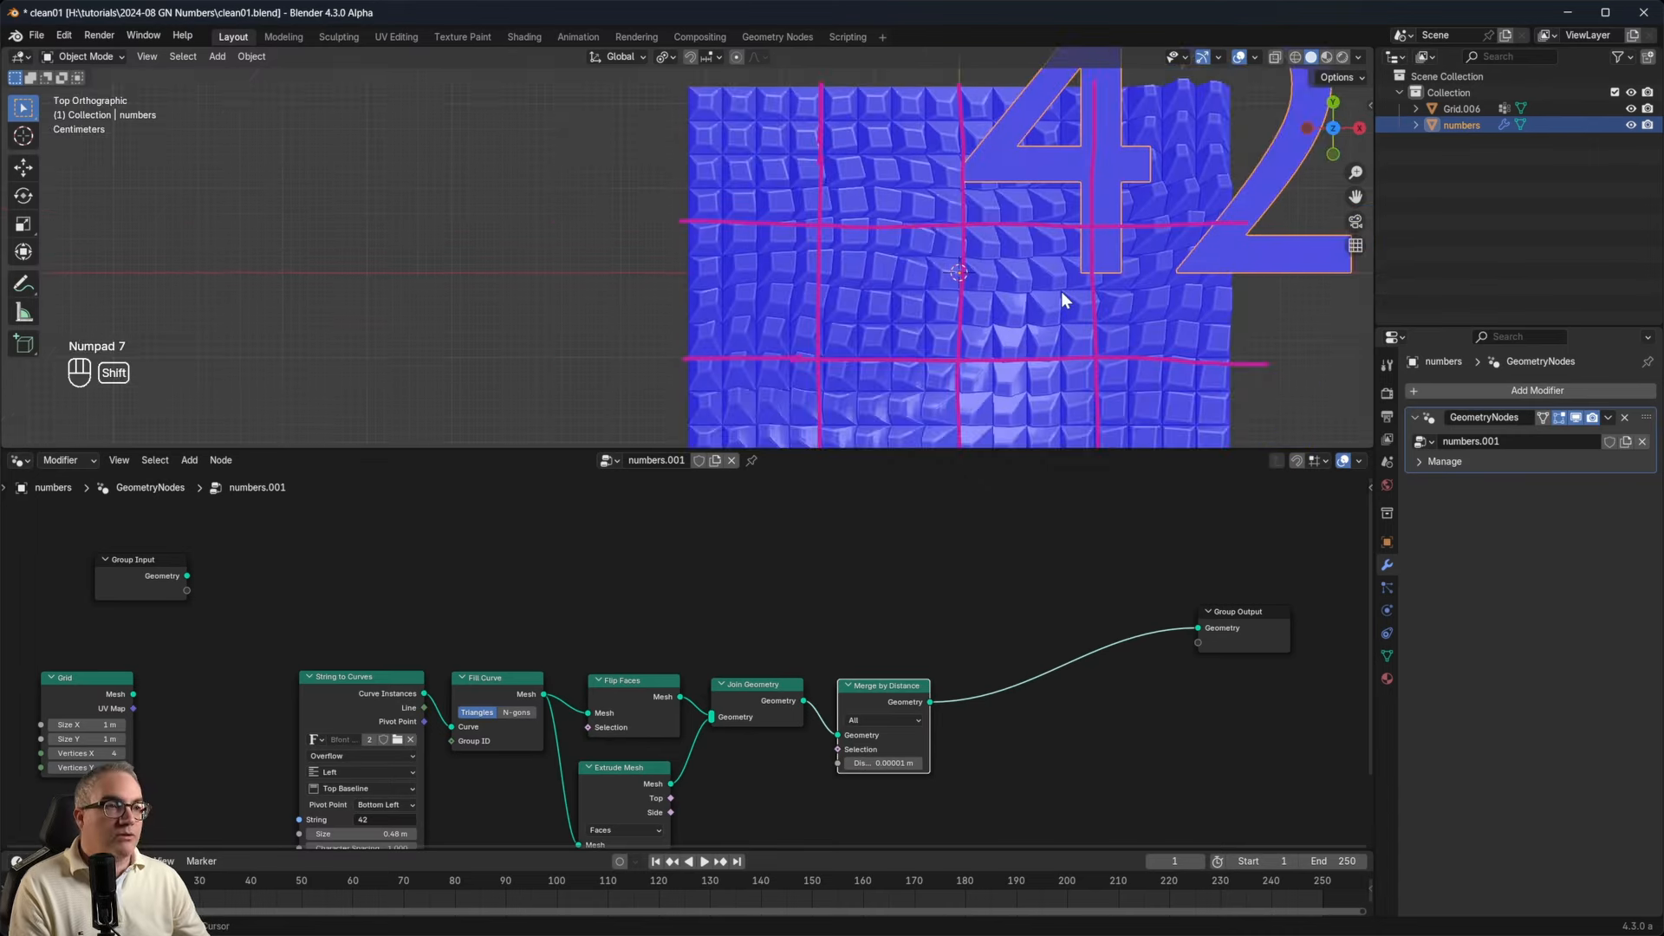
{"action": "middle_click_drag", "start_coordinate": [1062, 291], "coordinate": [893, 345], "text": "shift"}
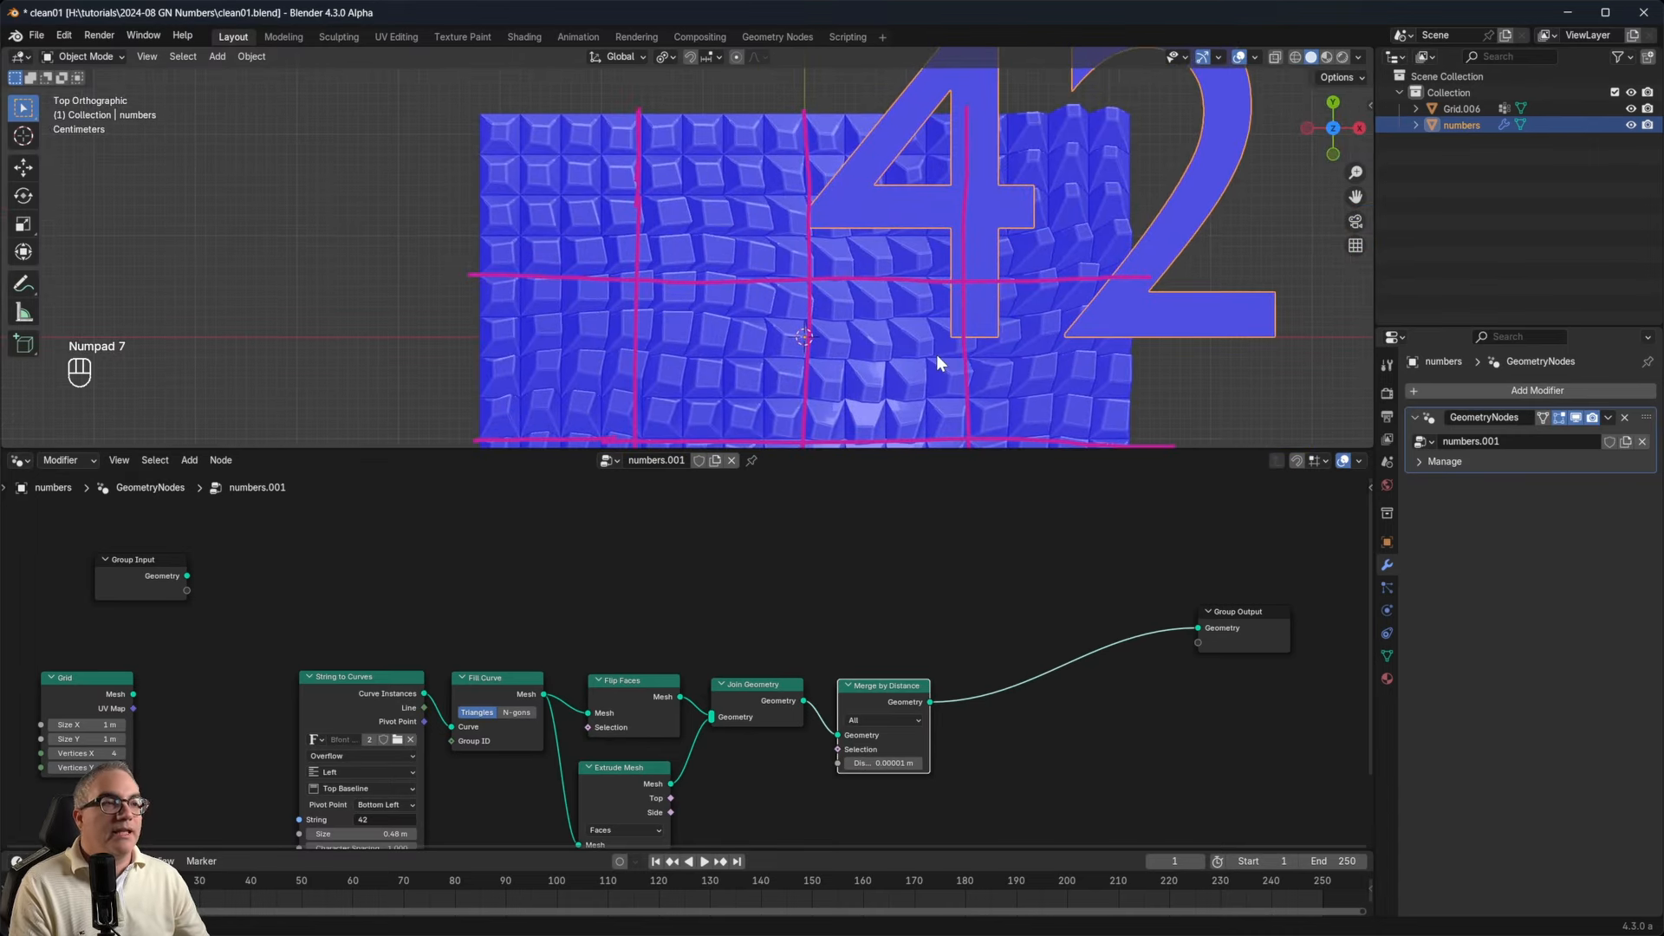
{"action": "middle_click_drag", "start_coordinate": [724, 189], "coordinate": [717, 297], "text": "shift"}
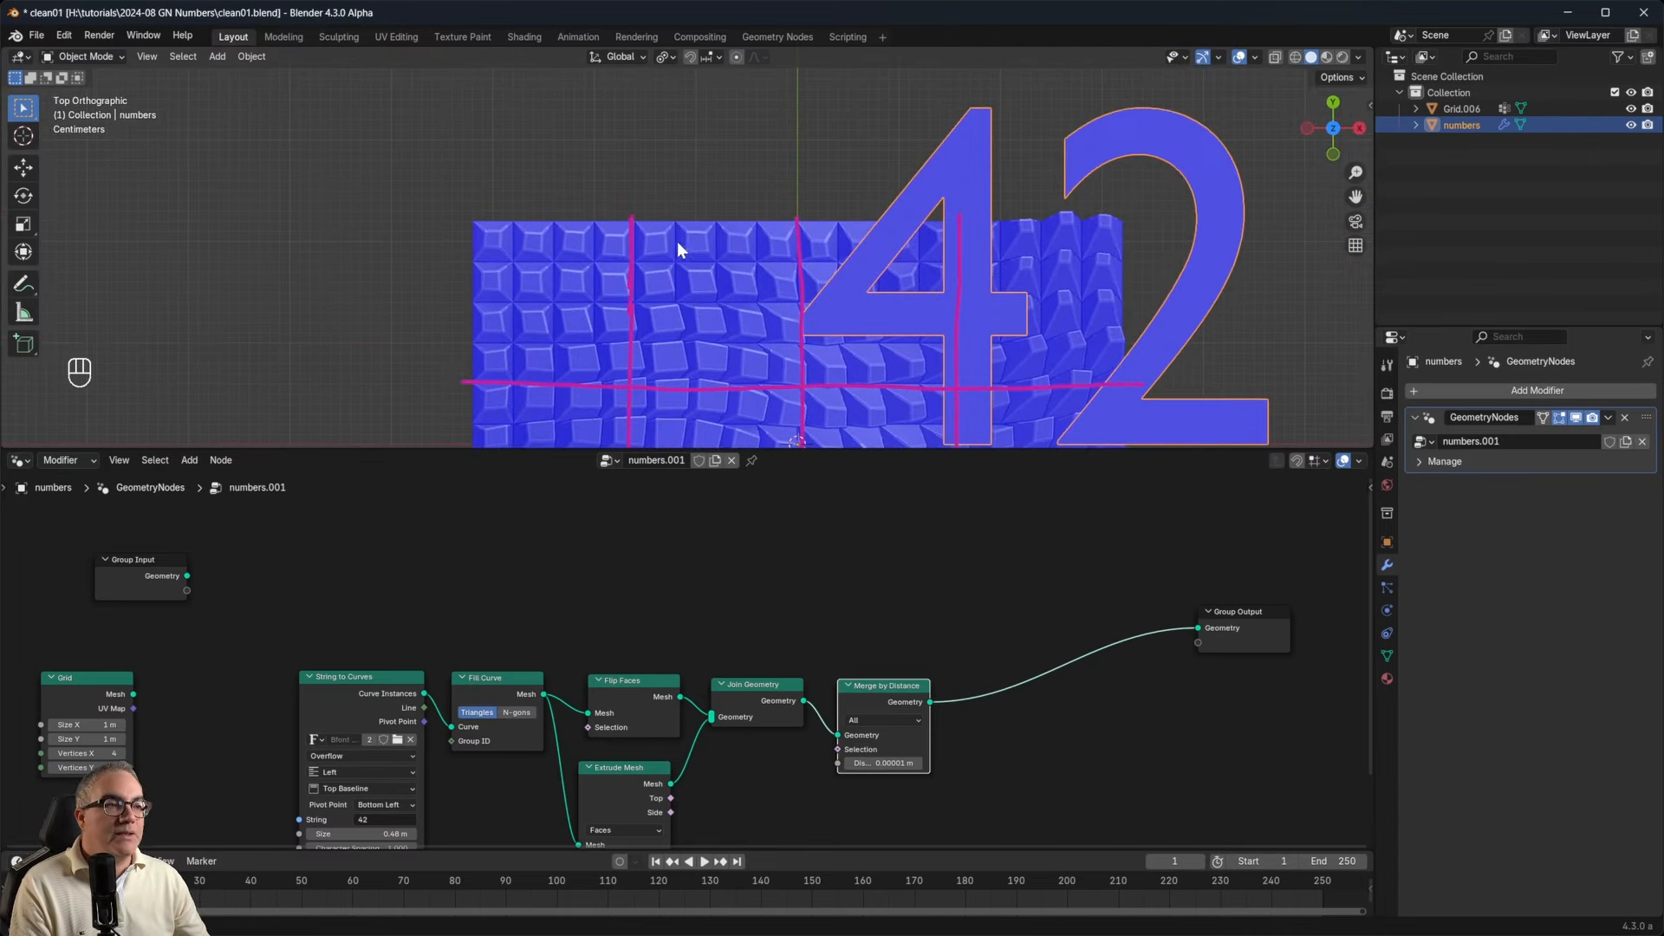
{"action": "key", "text": "d"}
{"action": "left_click", "coordinate": [493, 240]}
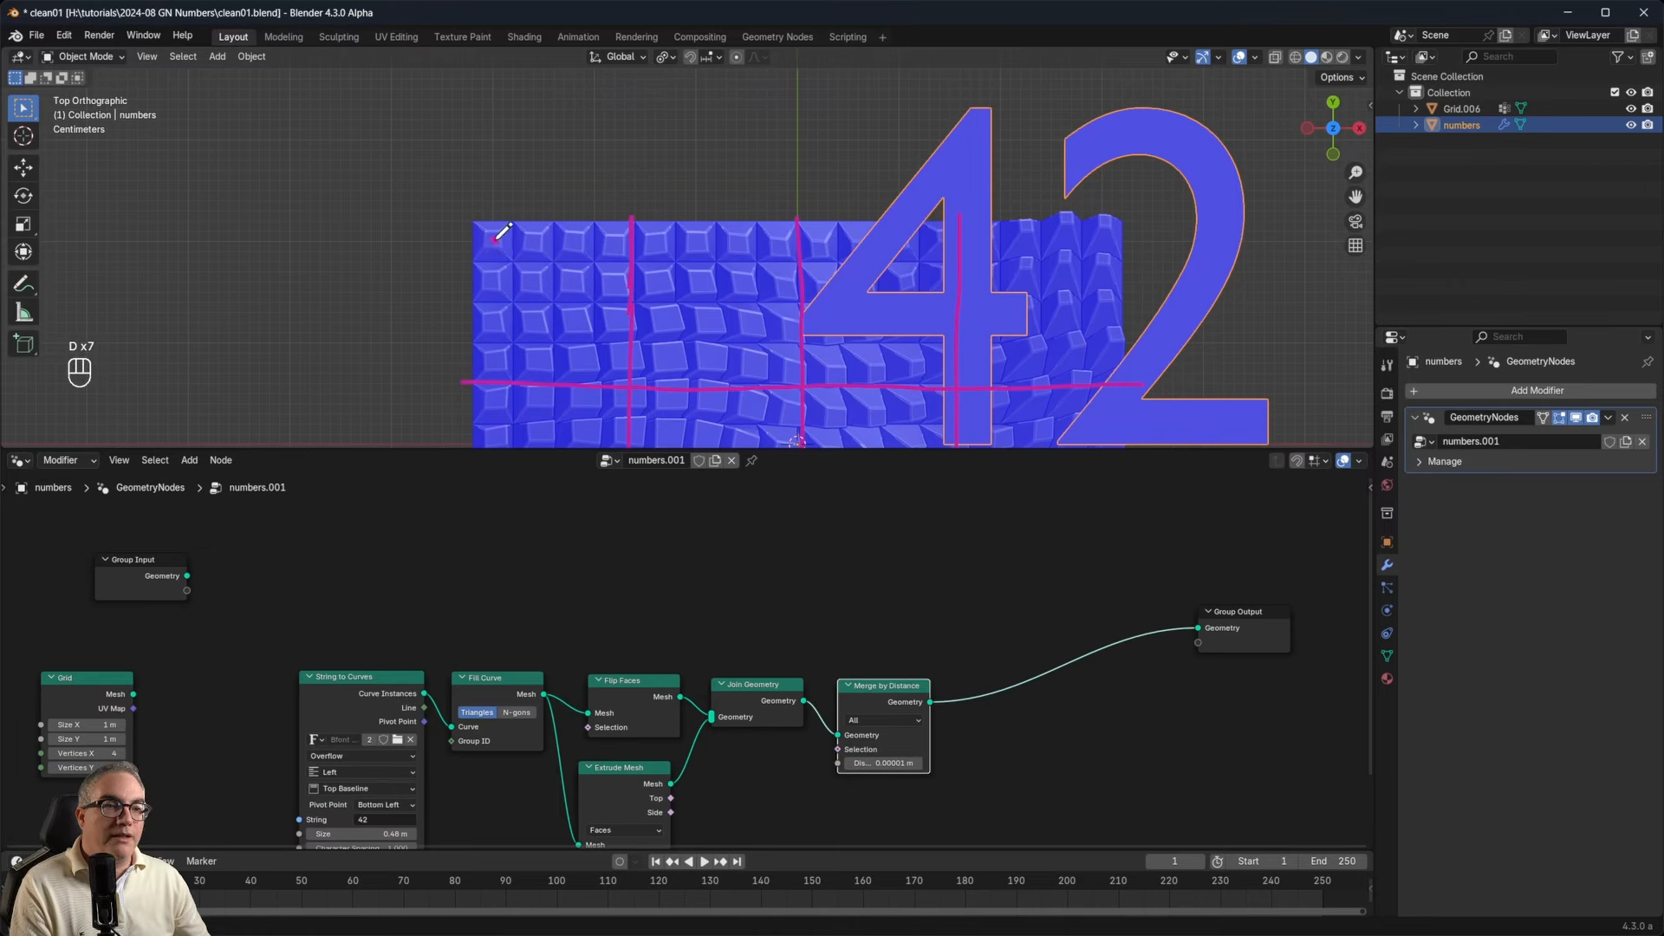
{"action": "left_click", "coordinate": [661, 239]}
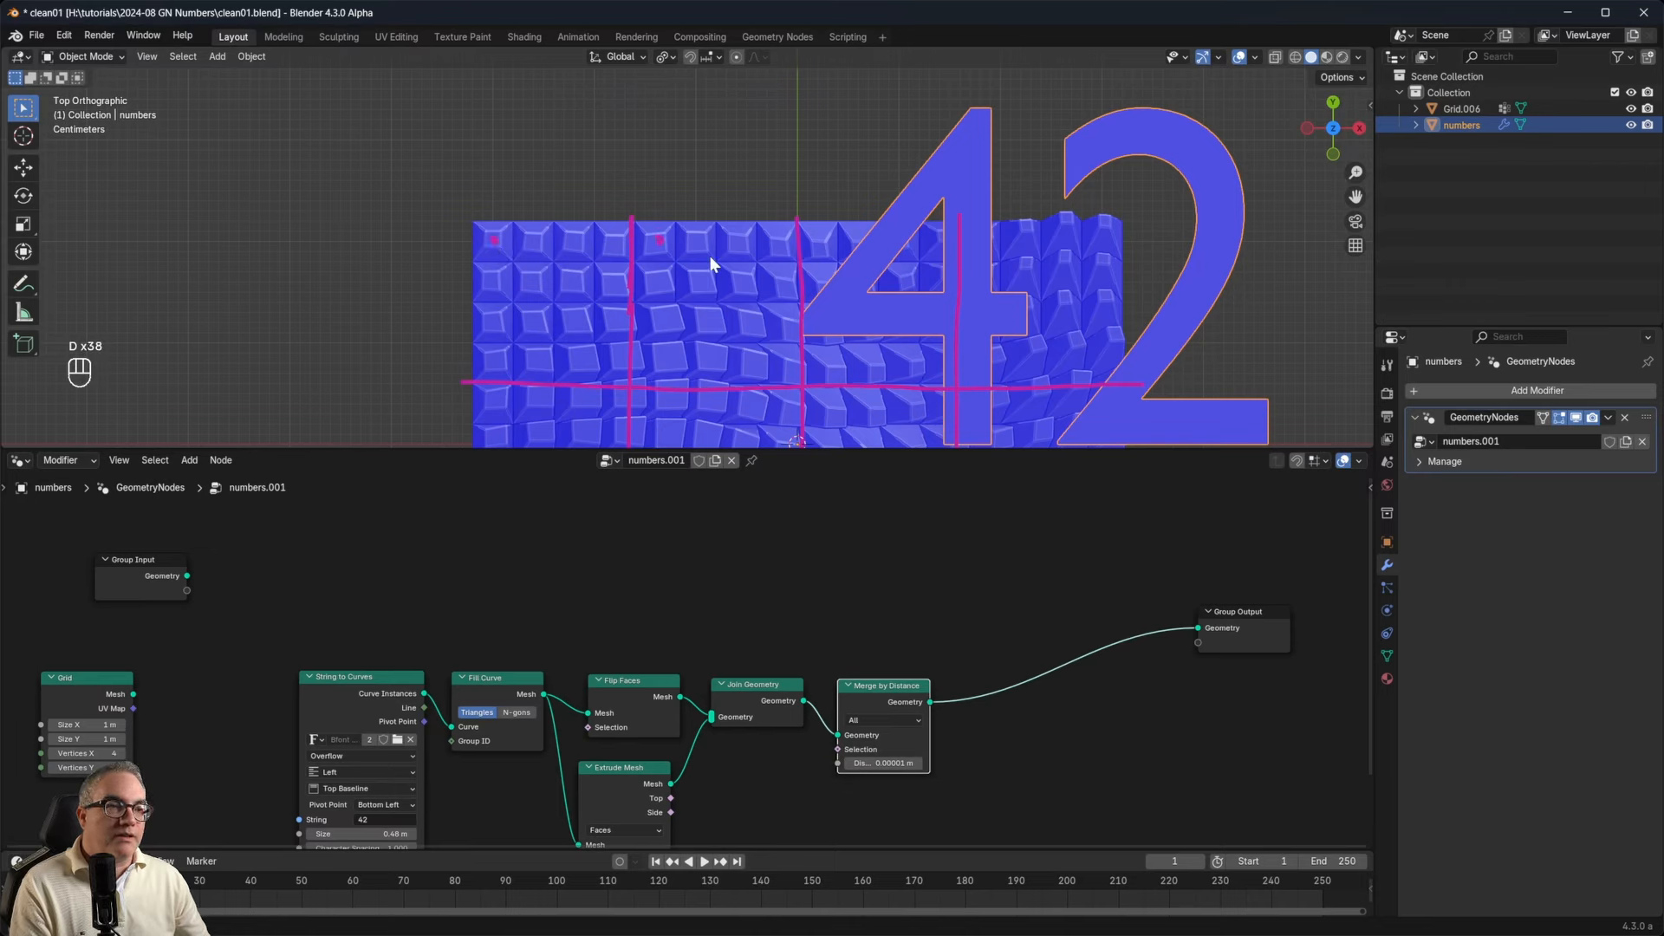
{"action": "left_click", "coordinate": [823, 244]}
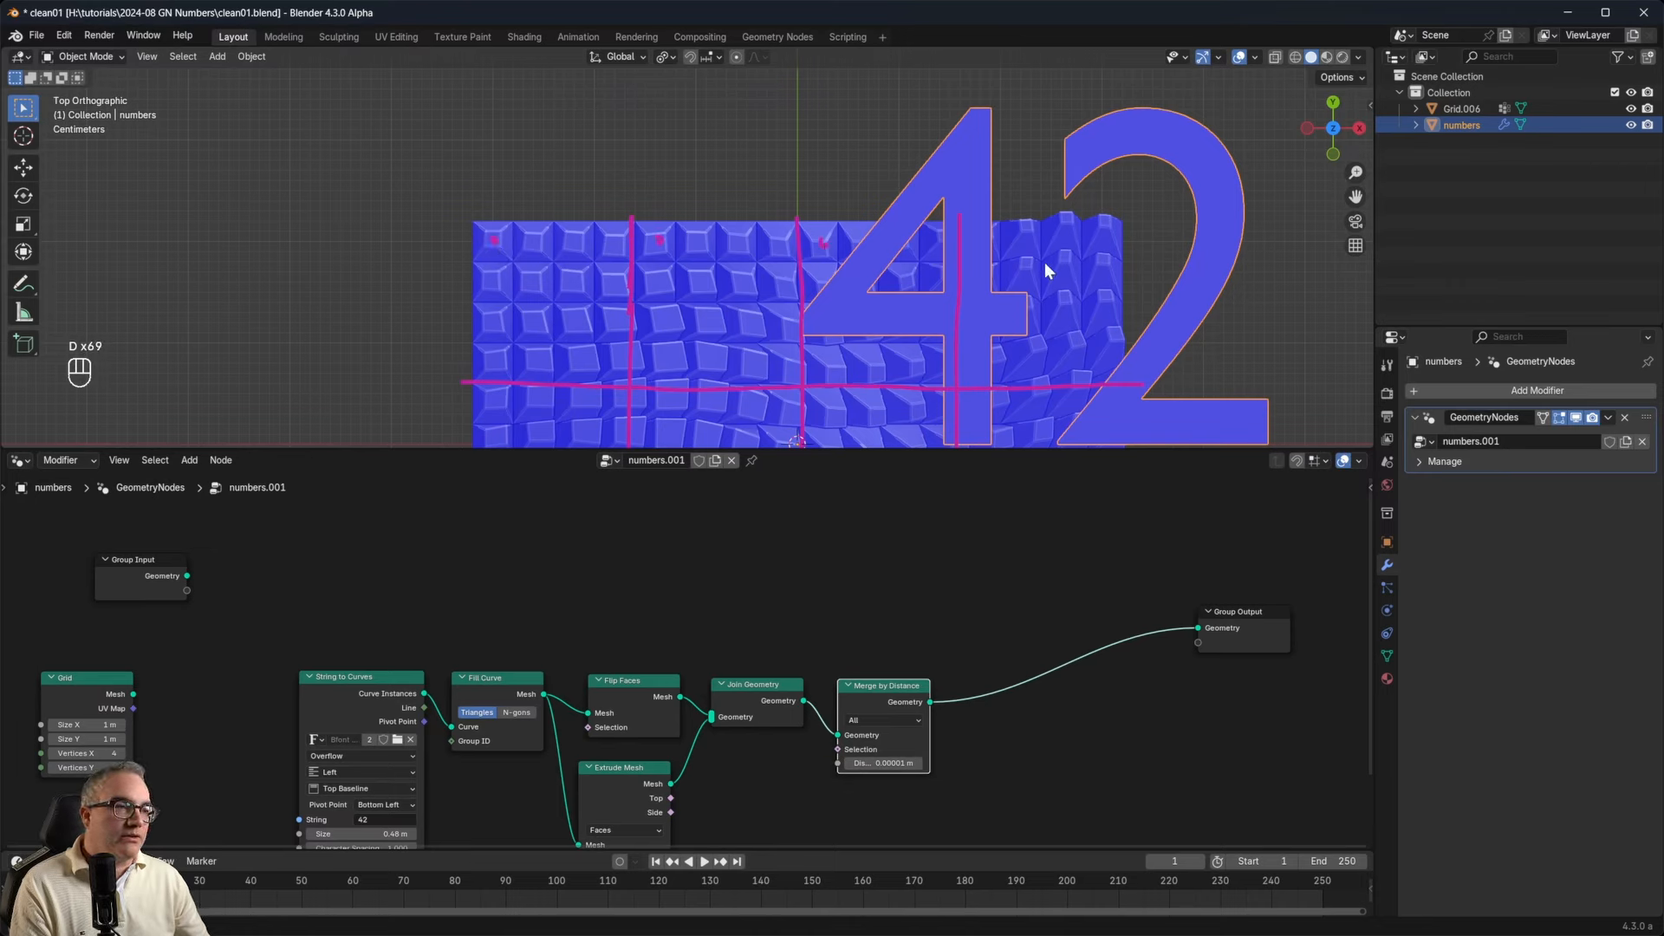
Cut the link between Merge by Distance and Group Output, and mark the fourth top-row section's upper-left tile with an annotation dot.
{"action": "left_click_drag", "start_coordinate": [186, 576], "coordinate": [1046, 593]}
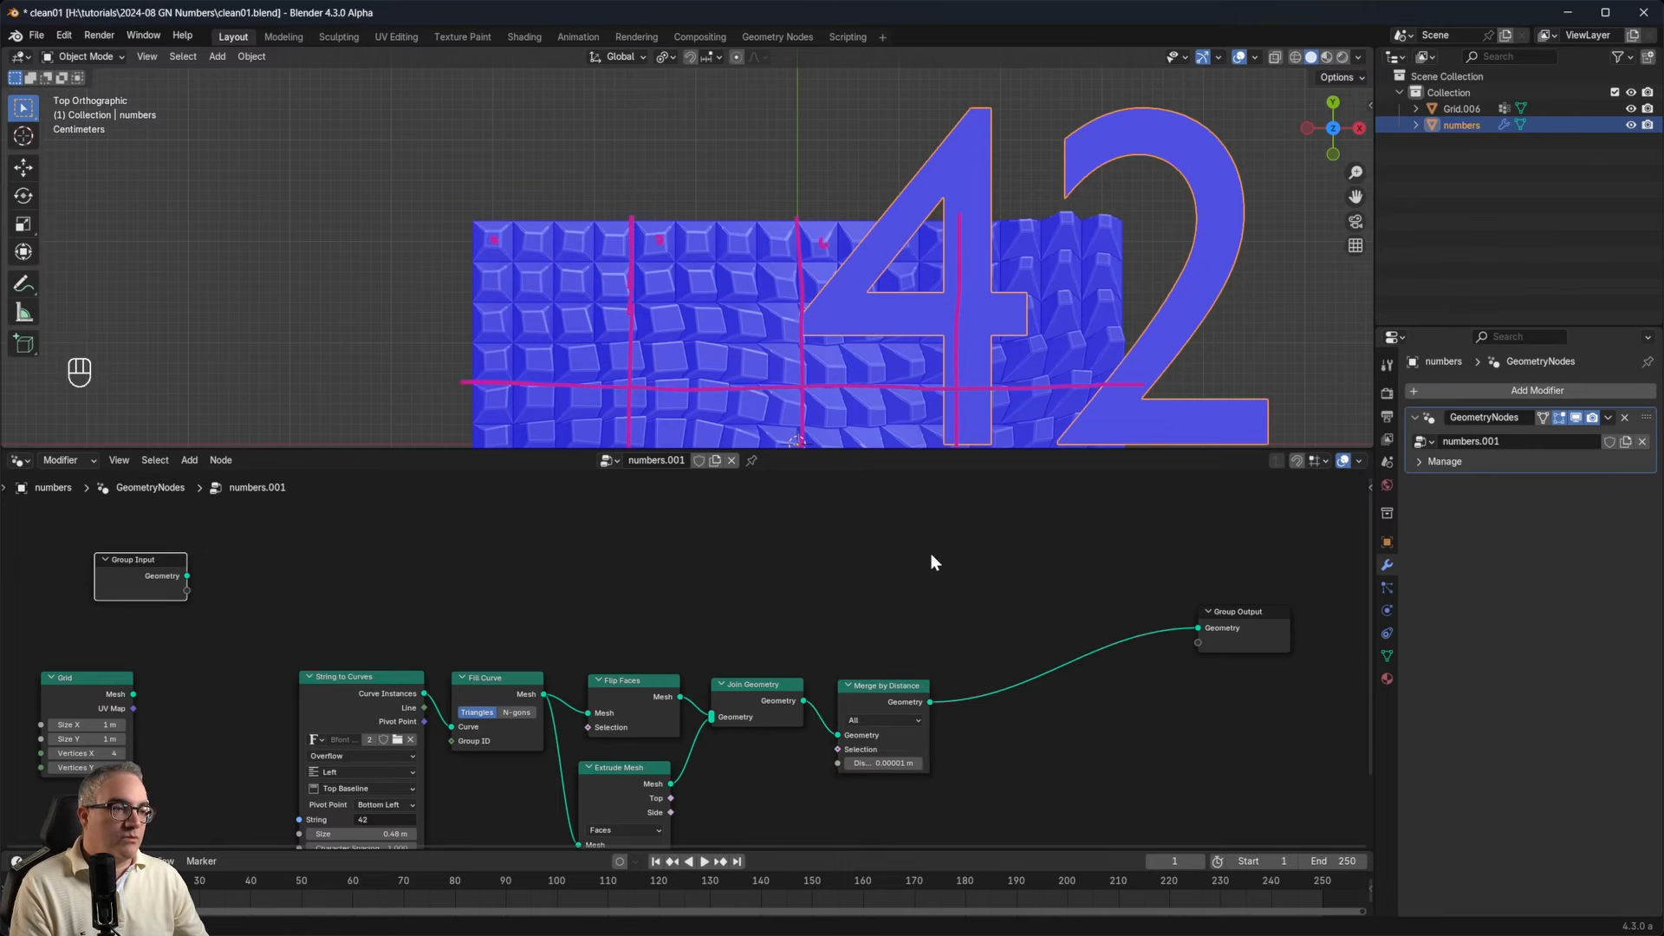
{"action": "right_click_drag", "start_coordinate": [936, 559], "coordinate": [1112, 676], "text": "ctrl"}
{"action": "left_click", "coordinate": [989, 239]}
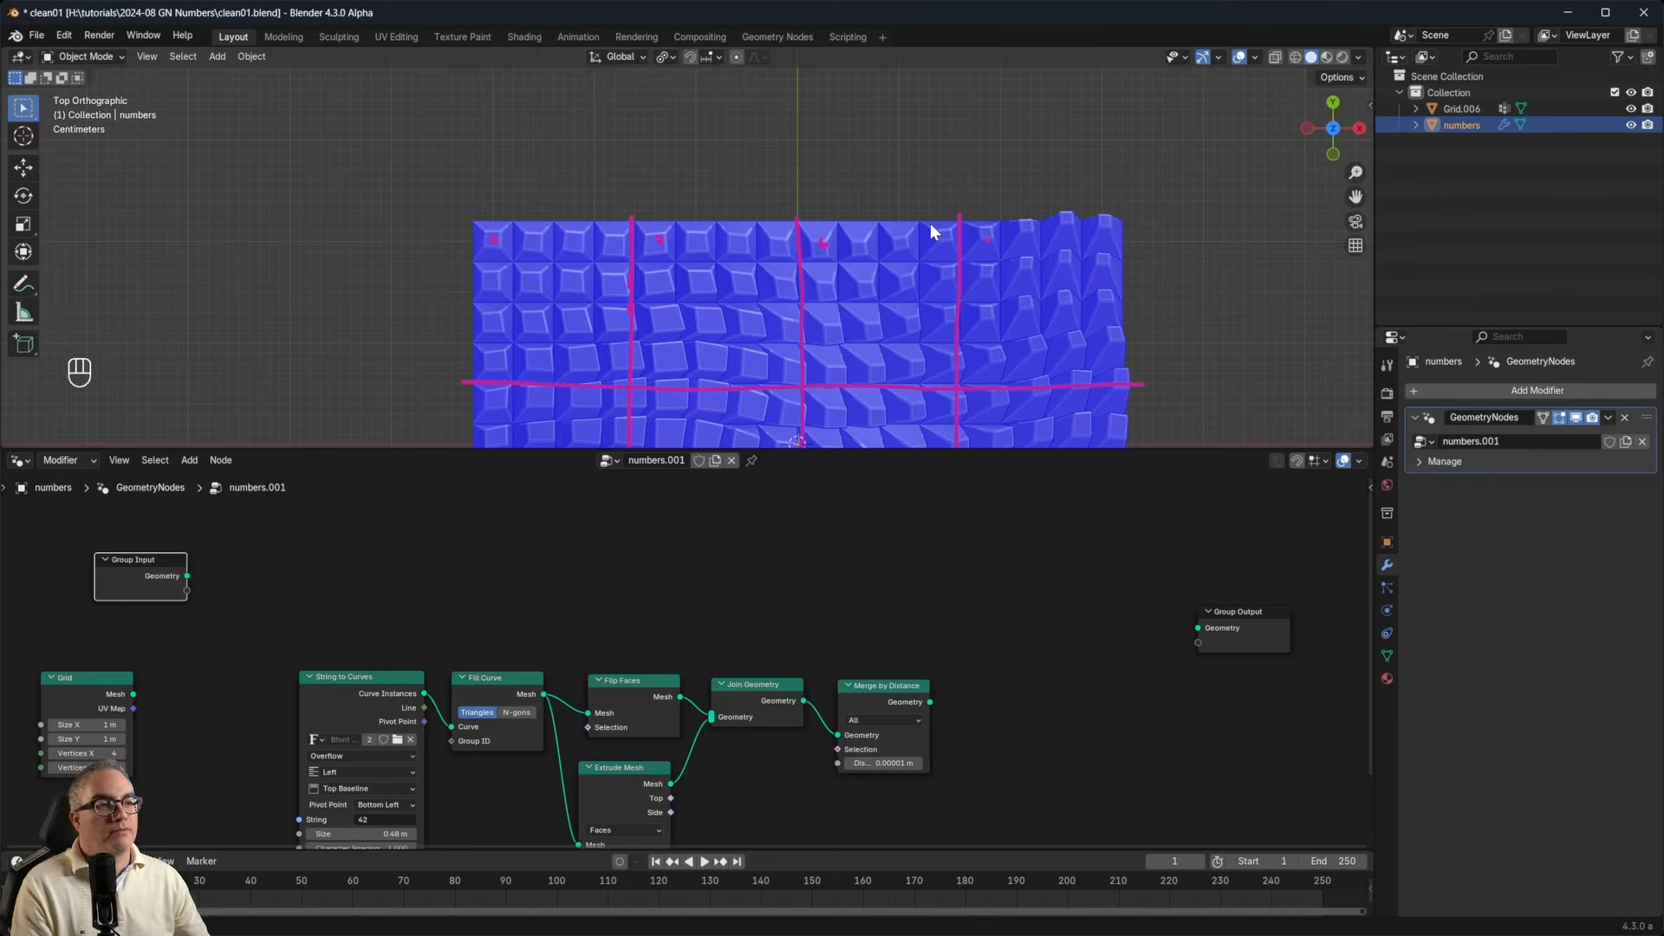
Set the Grid node's Size X to 40mm*12.
{"action": "scroll", "coordinate": [439, 705], "scroll_direction": "up", "scroll_amount": 4}
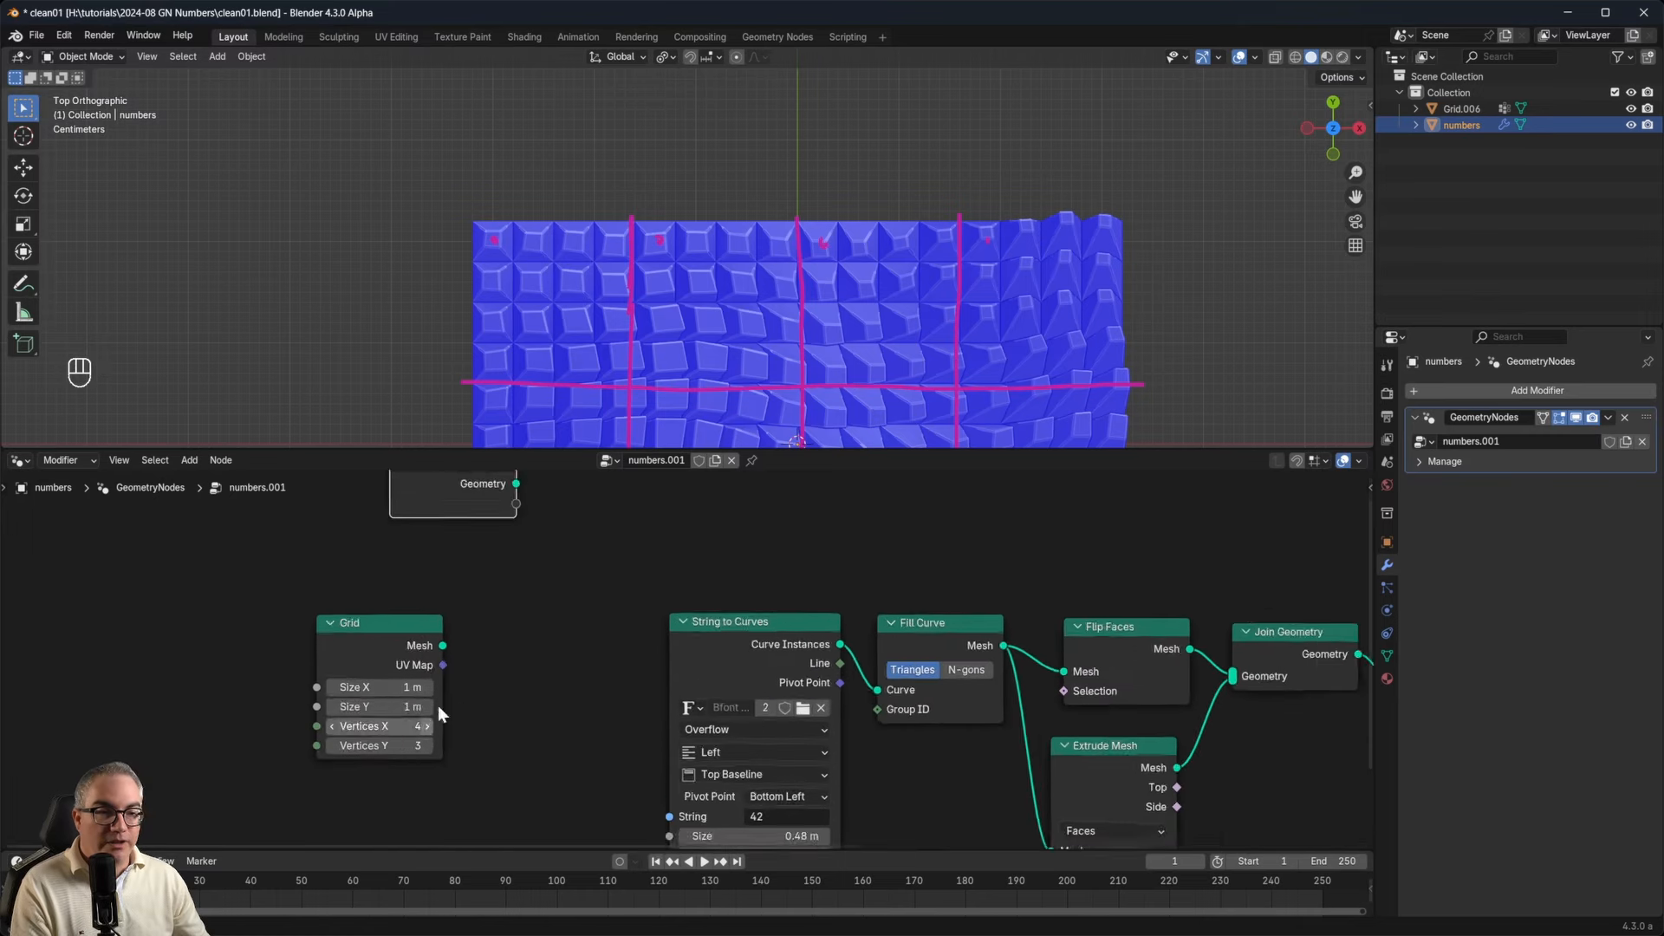
{"action": "left_click", "coordinate": [403, 691]}
{"action": "type", "text": "40m"}
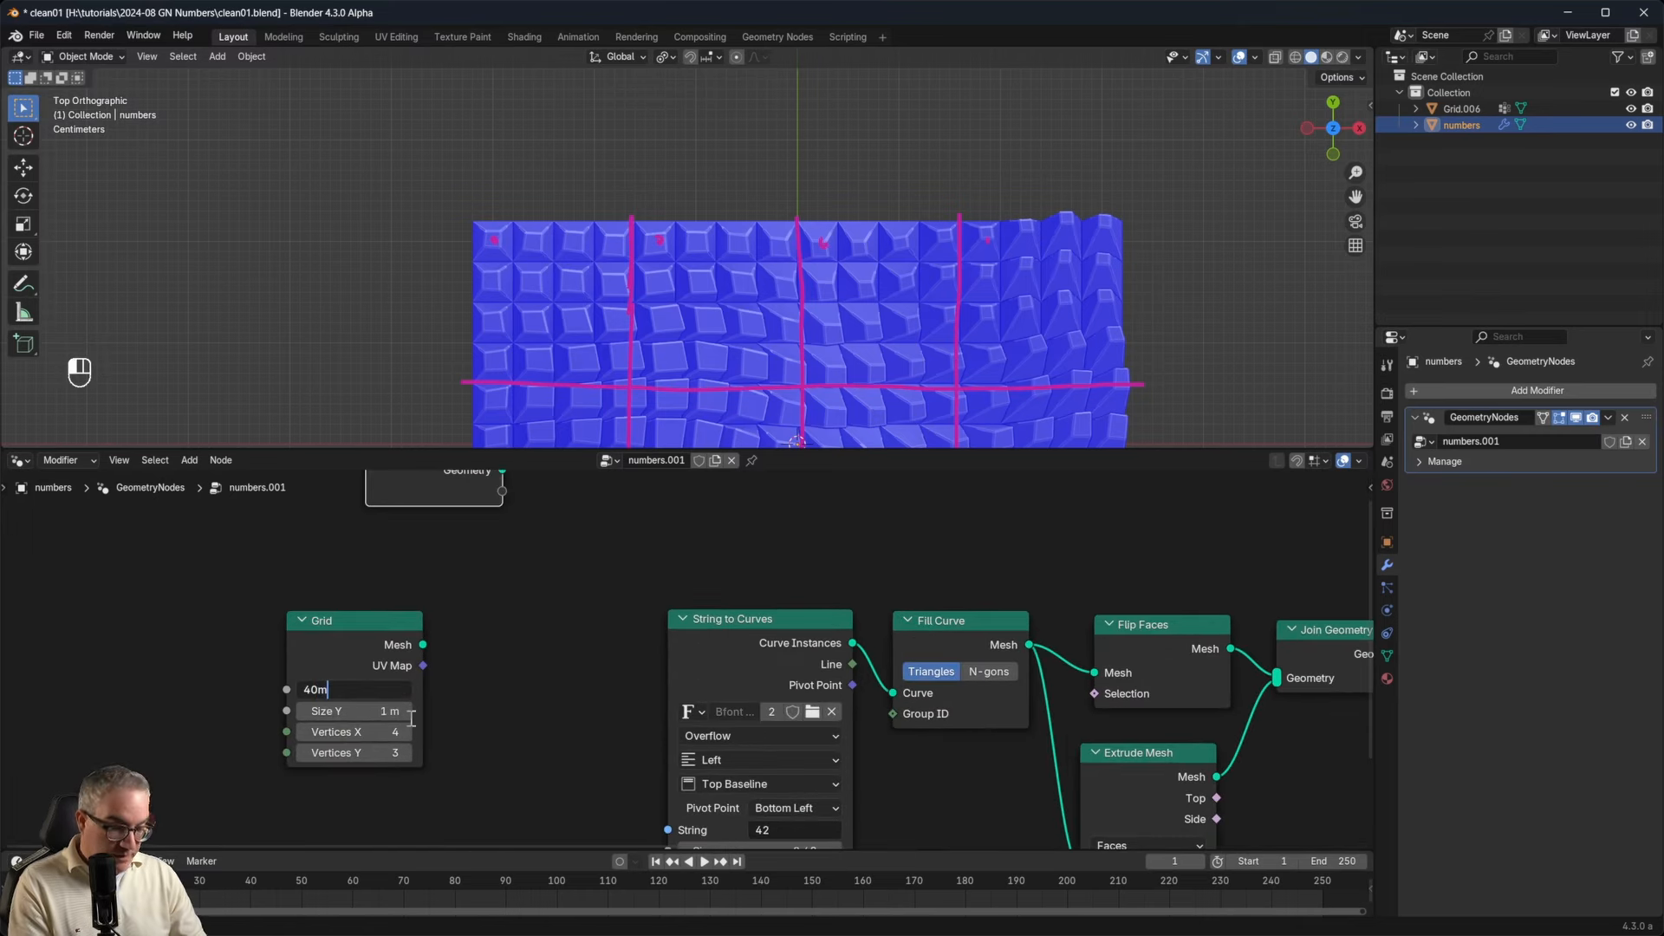
{"action": "type", "text": "m*12"}
{"action": "key", "text": "Return"}
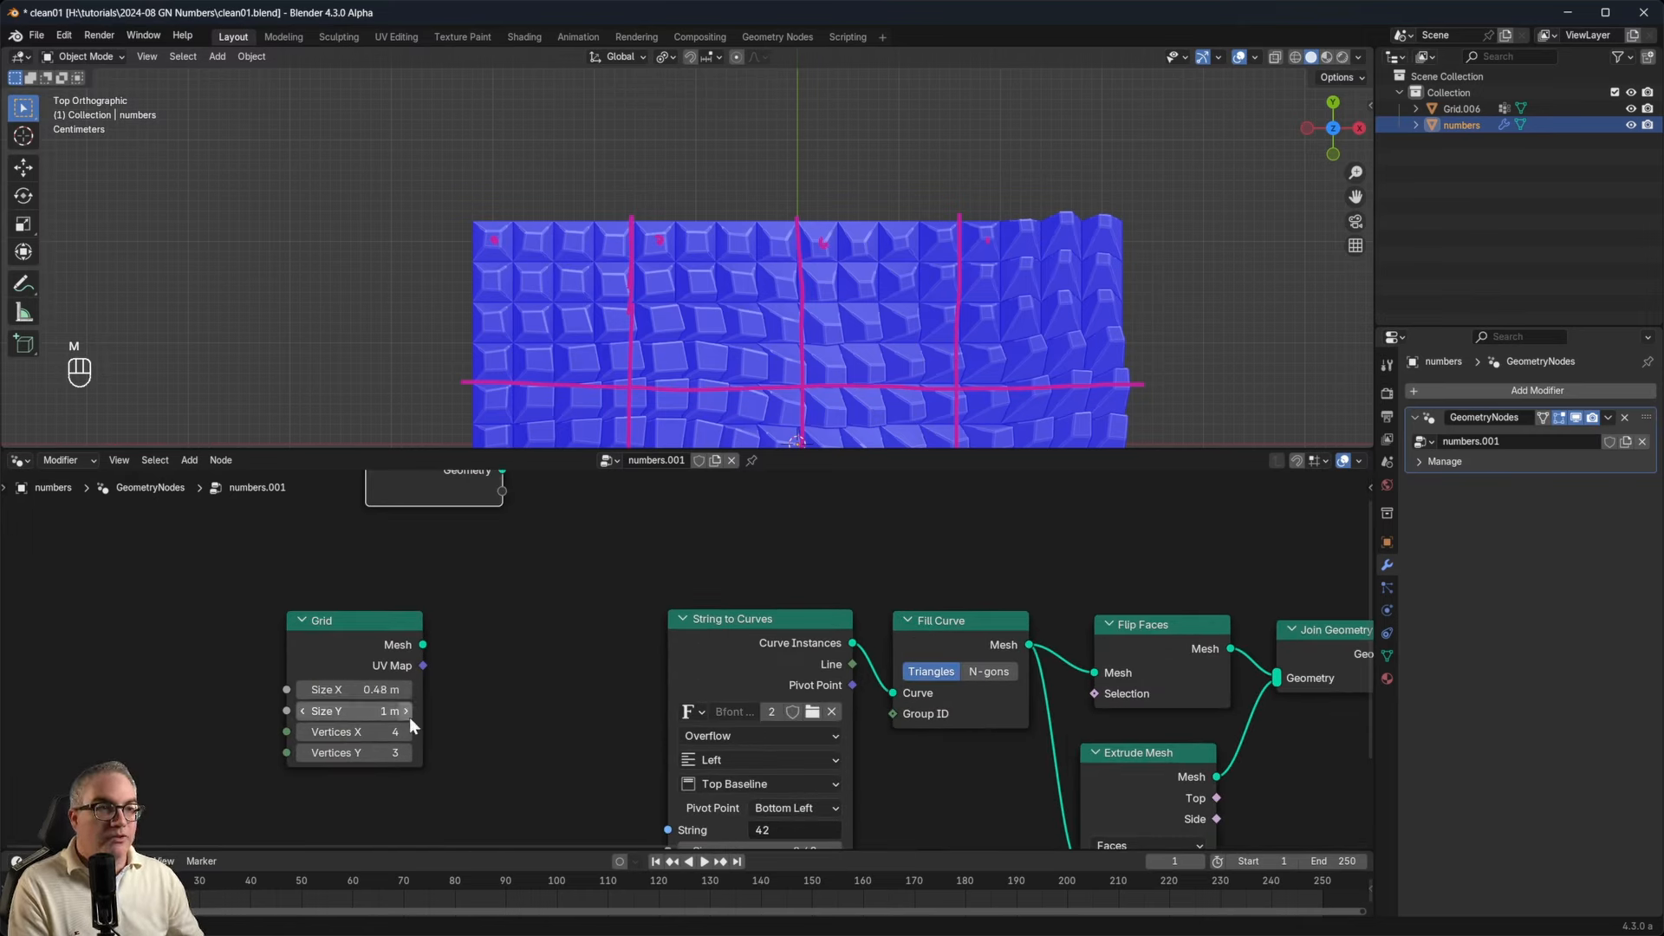
Set the Grid node's Size Y to 40mm*8.
{"action": "middle_click_drag", "start_coordinate": [549, 335], "coordinate": [501, 180], "text": "shift"}
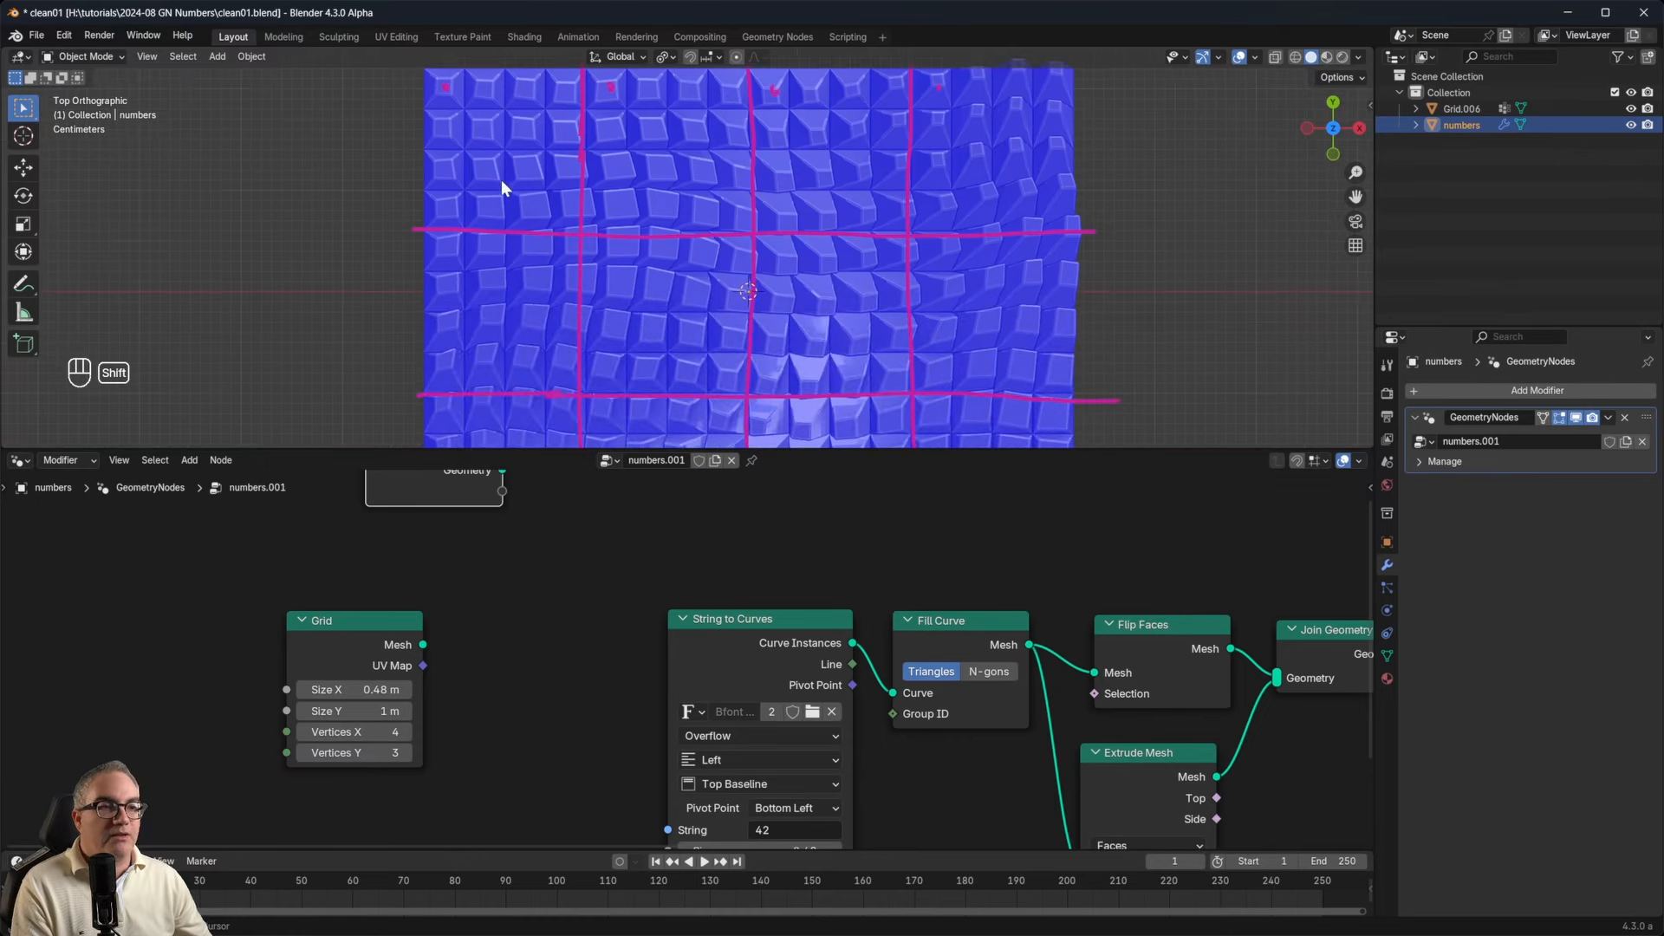
{"action": "scroll", "coordinate": [567, 295], "scroll_direction": "down", "scroll_amount": 2}
{"action": "middle_click_drag", "start_coordinate": [574, 293], "coordinate": [575, 285], "text": "shift"}
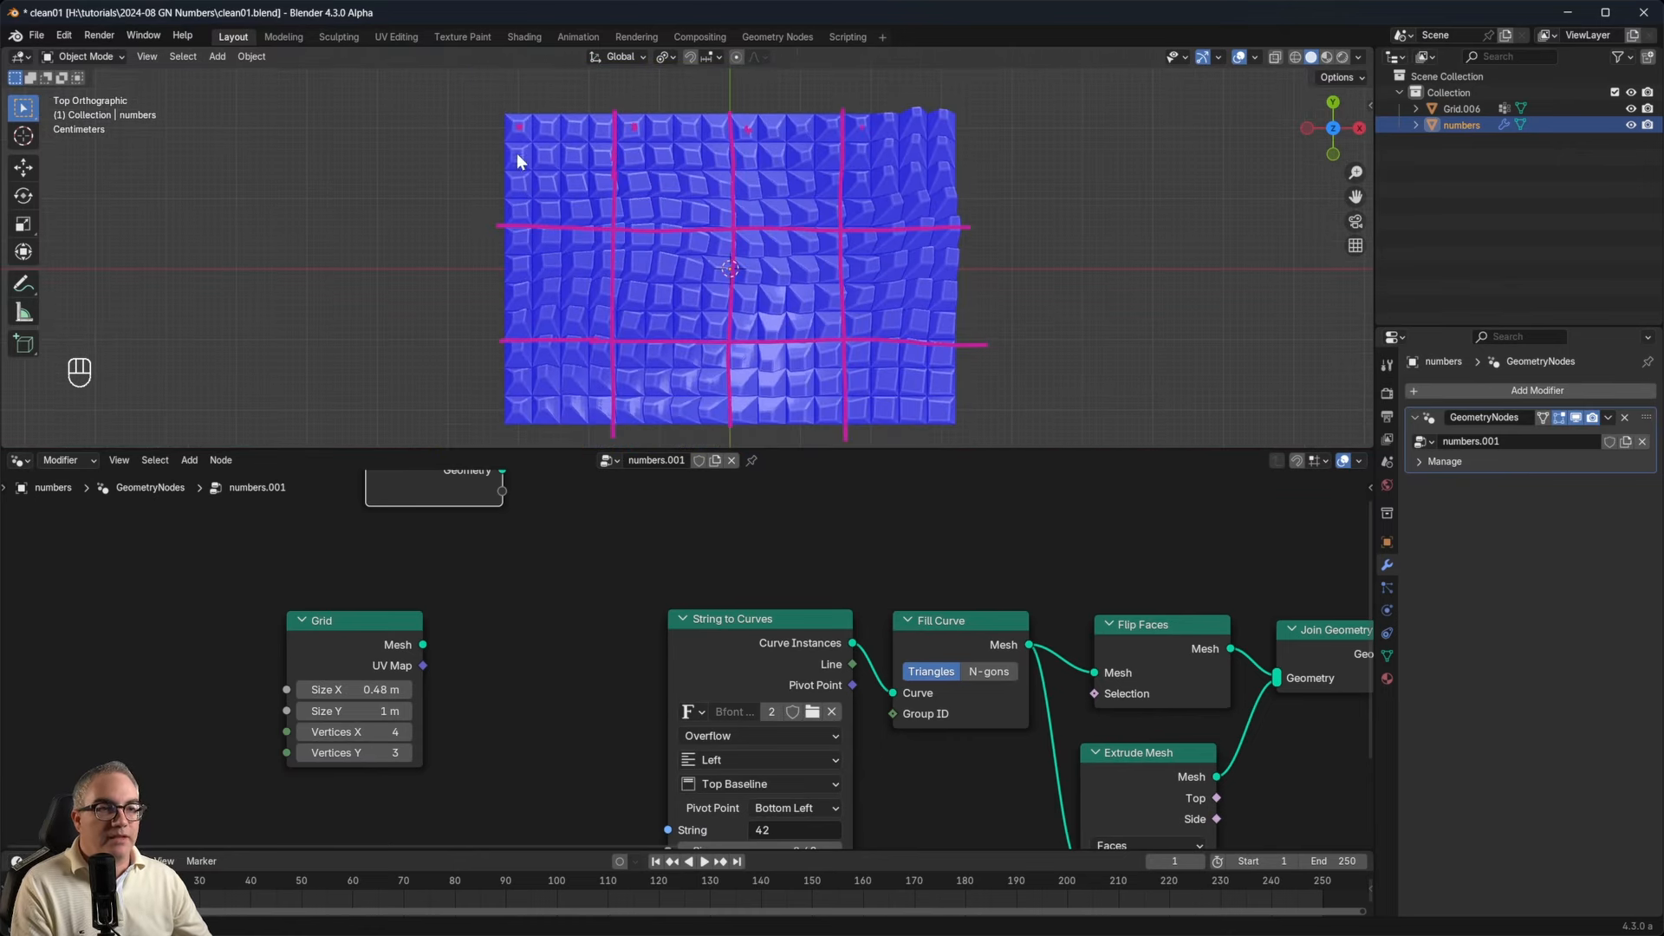
{"action": "left_click", "coordinate": [354, 711]}
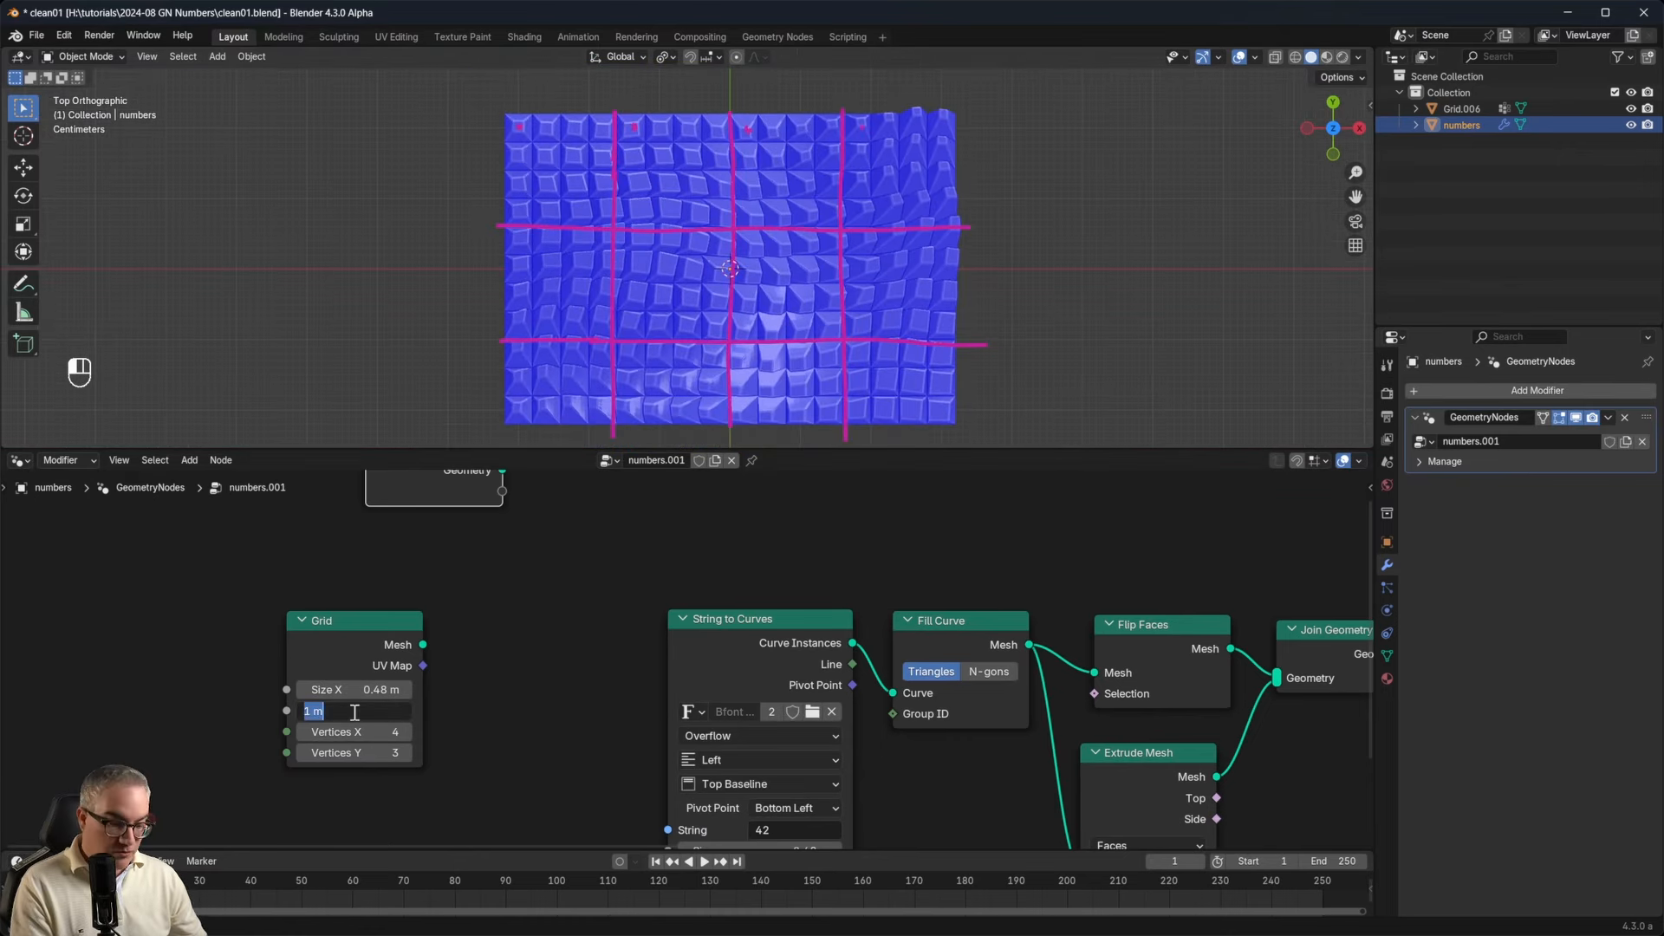
{"action": "type", "text": "40mm*8"}
{"action": "key", "text": "Return"}
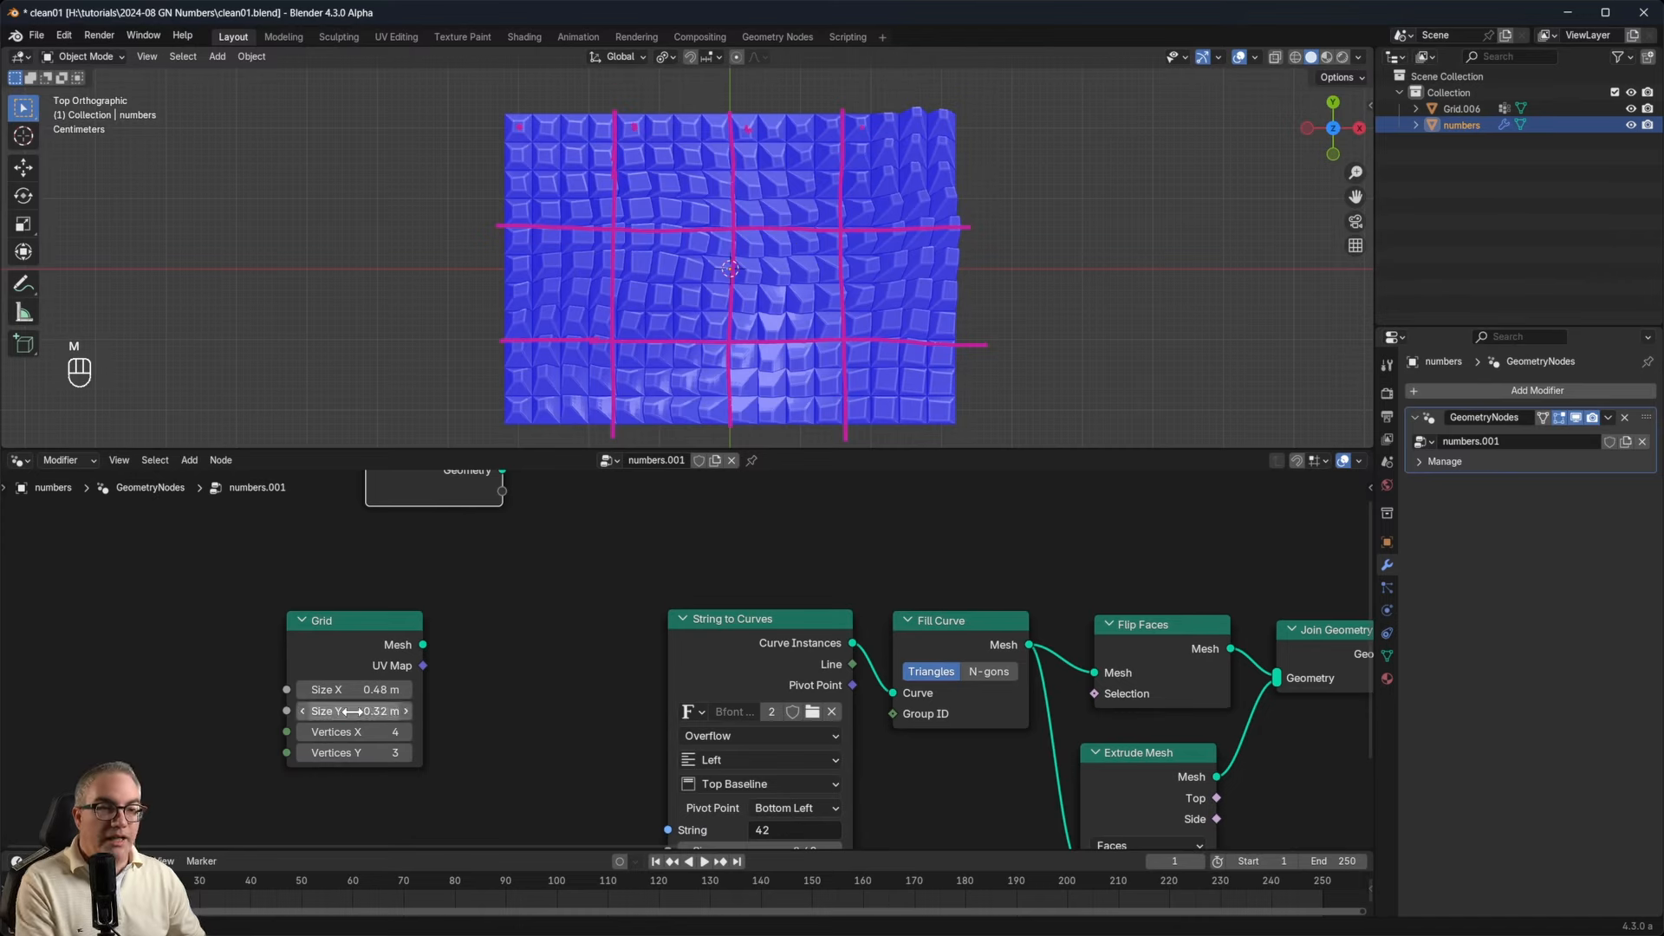
Connect the Grid's Mesh to Group Output and insert a Transform Geometry node on that link.
{"action": "scroll", "coordinate": [518, 631], "scroll_direction": "down", "scroll_amount": 3}
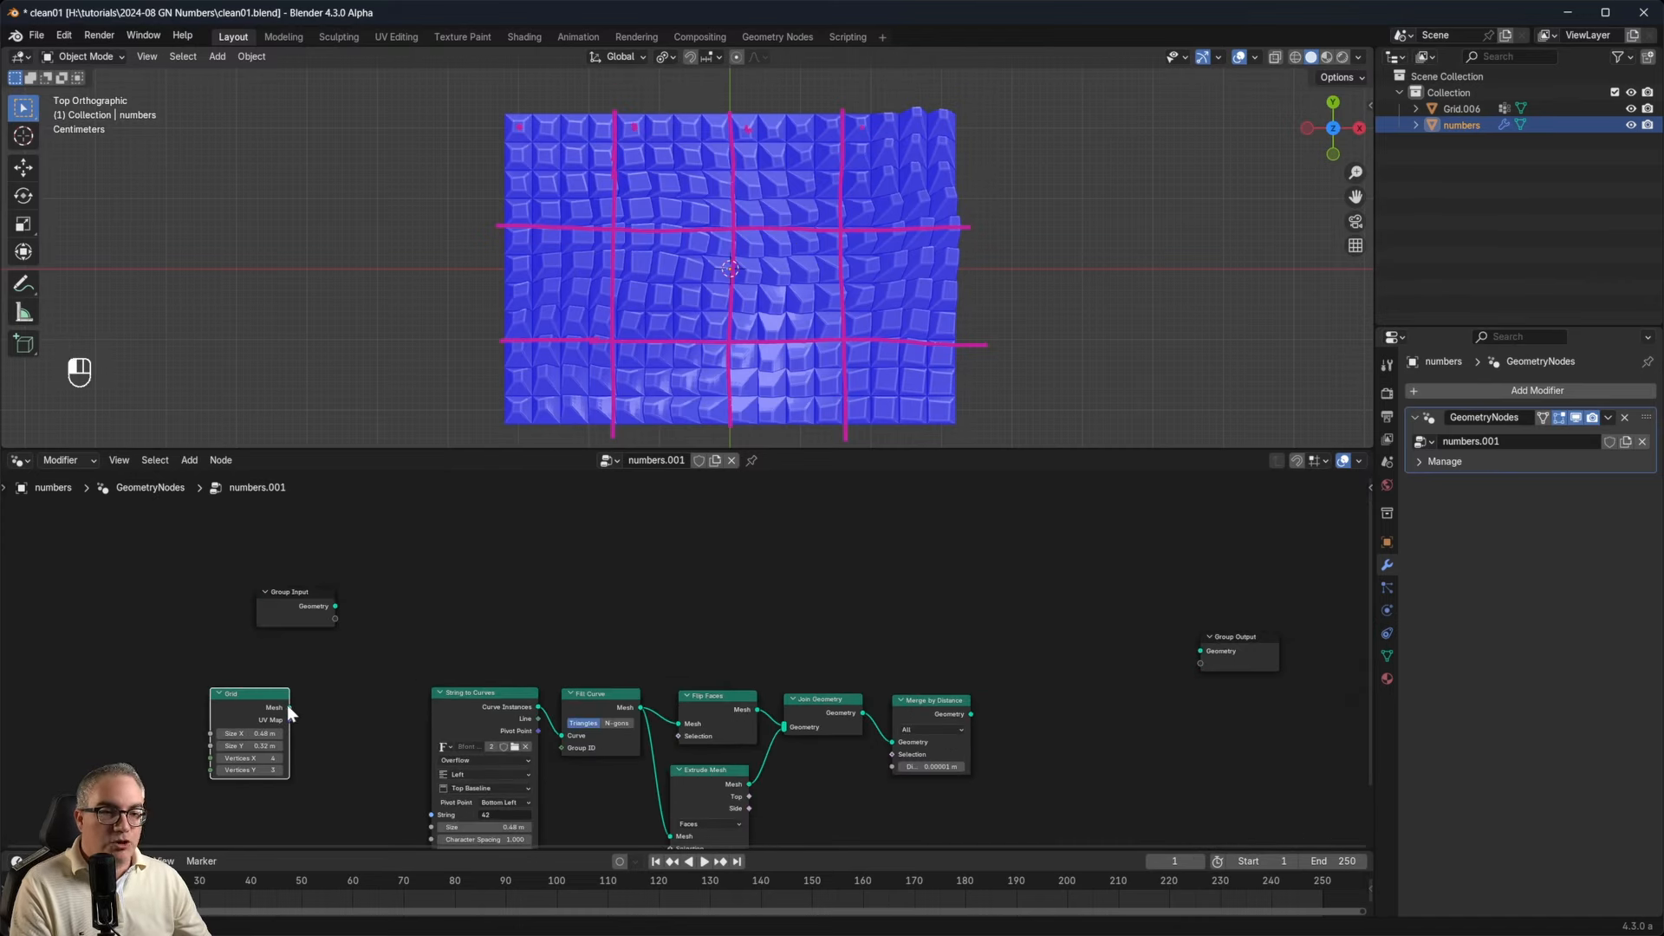
{"action": "left_click_drag", "start_coordinate": [289, 706], "coordinate": [1201, 652]}
{"action": "scroll", "coordinate": [650, 177], "scroll_direction": "up", "scroll_amount": 1}
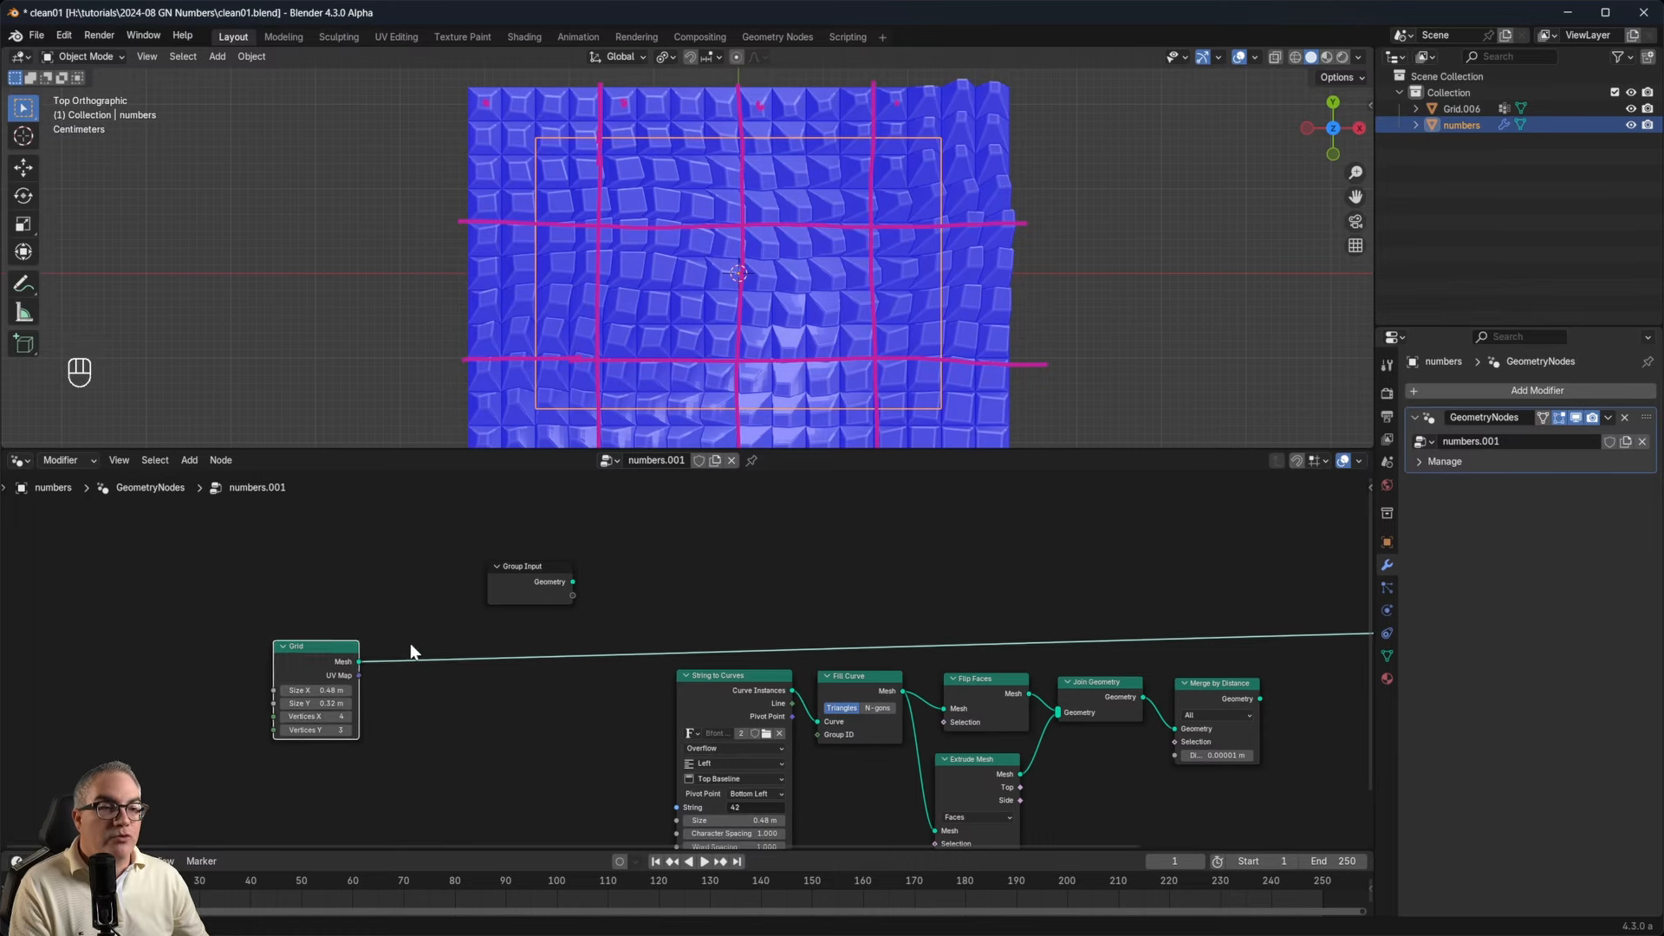
{"action": "key", "text": "shift+a"}
{"action": "type", "text": "tra"}
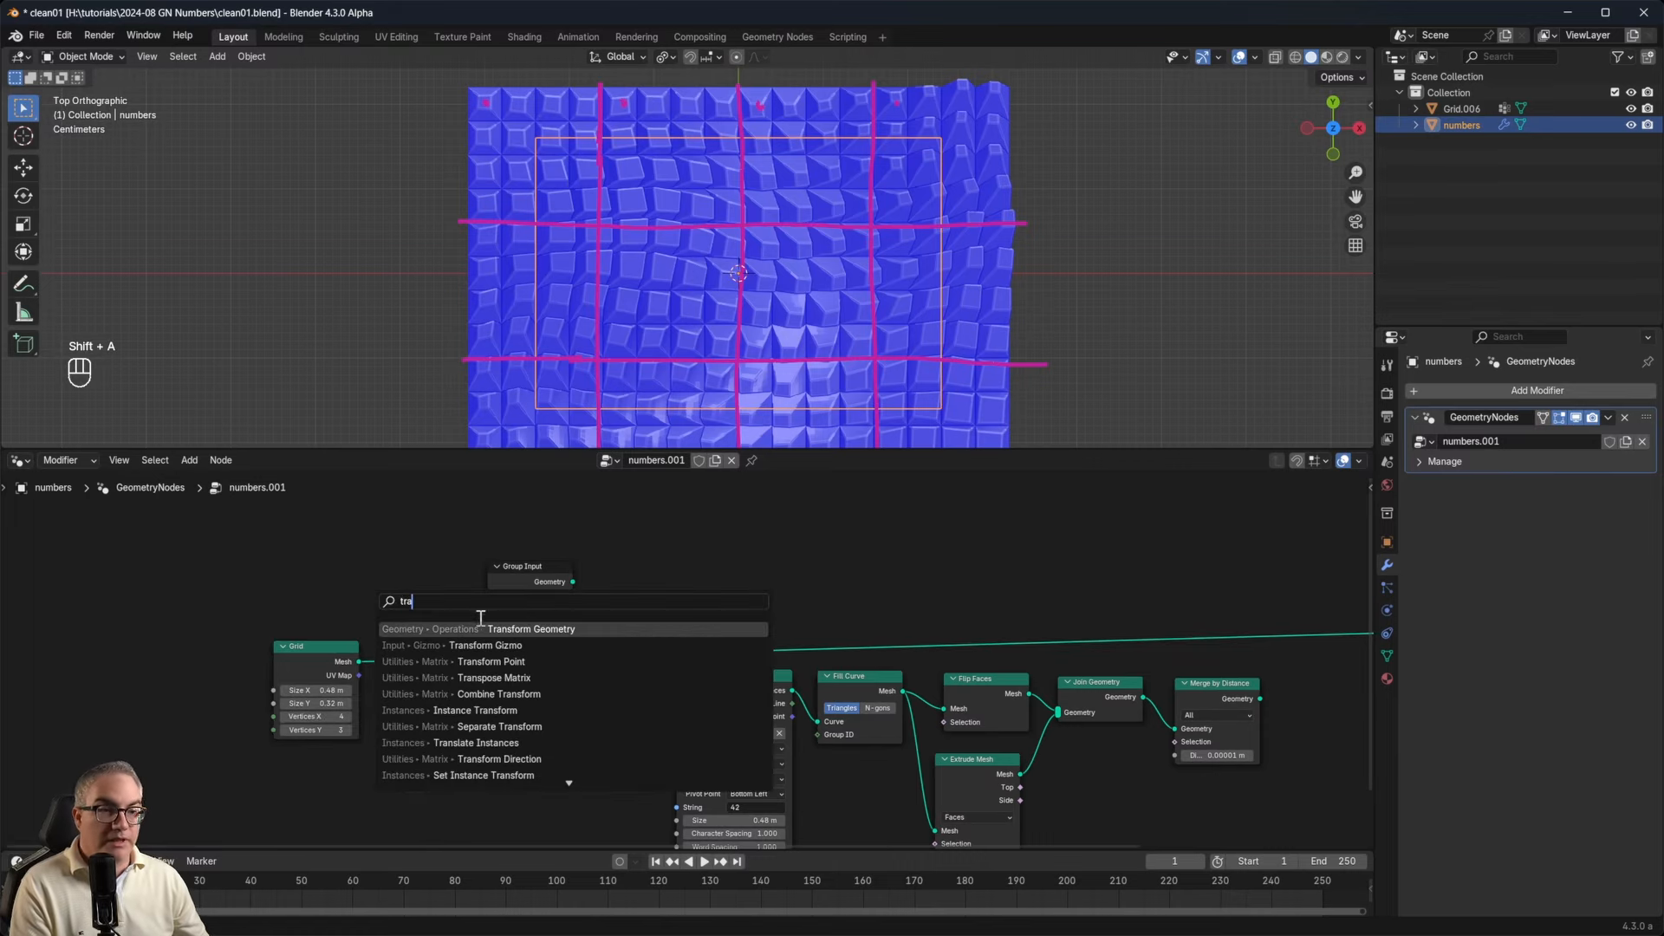
{"action": "key", "text": "Return"}
{"action": "left_click", "coordinate": [392, 621]}
{"action": "scroll", "coordinate": [393, 621], "scroll_direction": "up", "scroll_amount": 2}
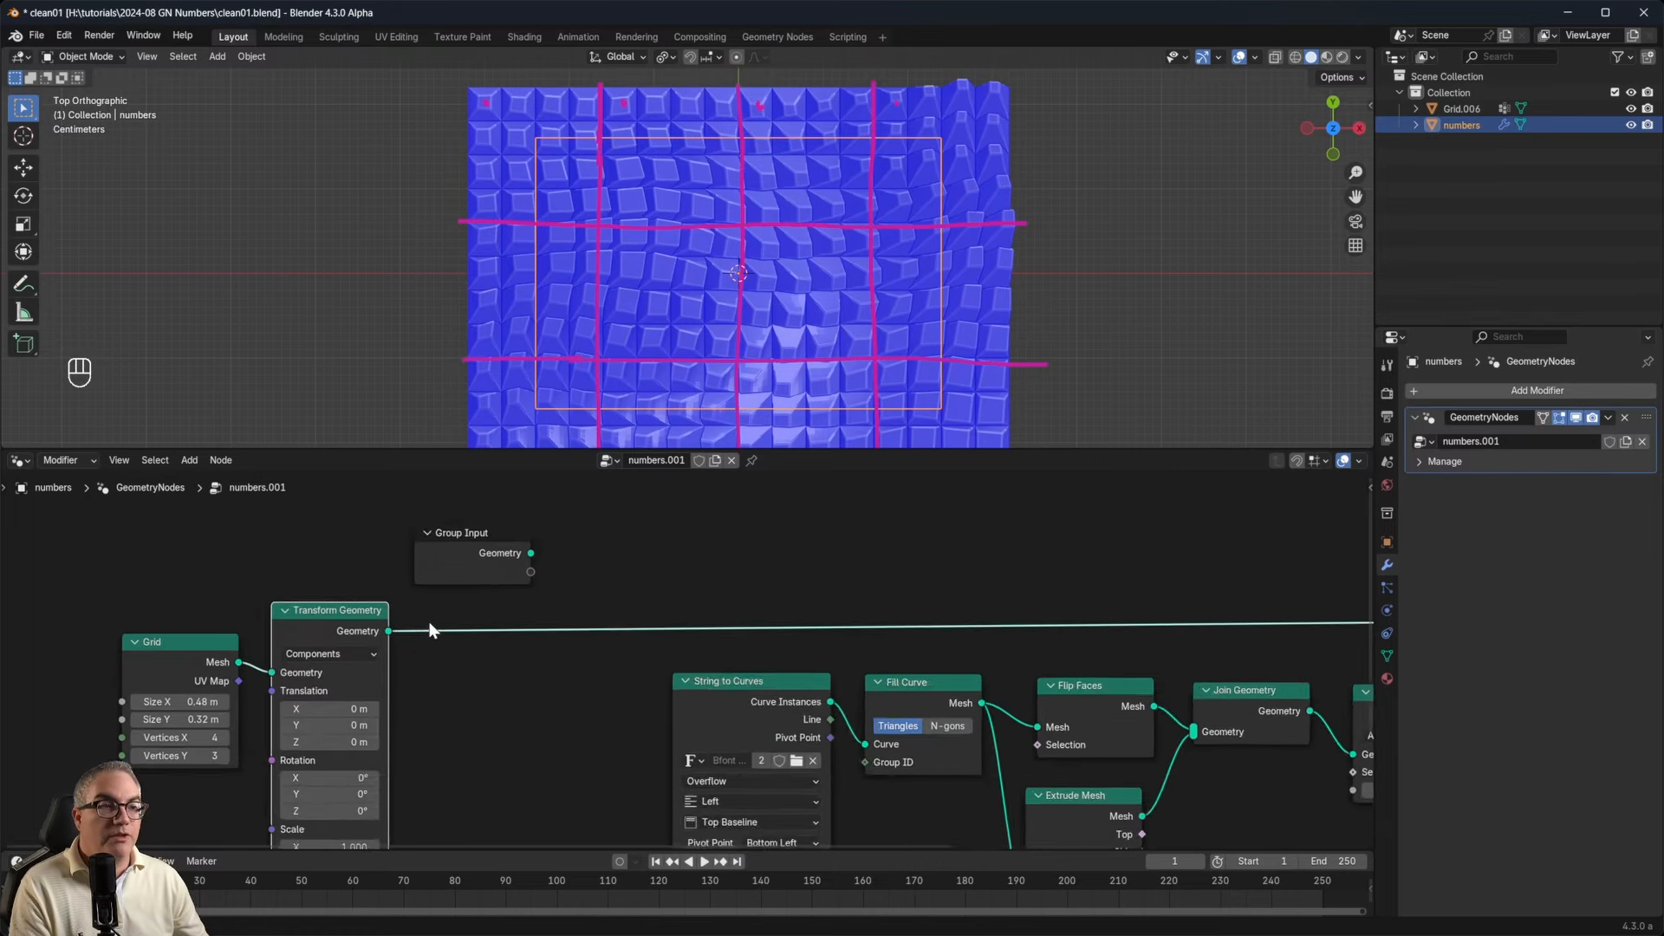
Set the Transform Geometry translation to X -0.06 m and Y 0.04 m so the grid corner meets the first dot.
{"action": "mouse_move", "coordinate": [519, 791]}
{"action": "left_mouse_down"}
{"action": "mouse_move", "coordinate": [473, 791]}
{"action": "mouse_move", "coordinate": [543, 803]}
{"action": "left_mouse_up"}
{"action": "middle_click_drag", "start_coordinate": [548, 276], "coordinate": [546, 285], "text": "shift"}
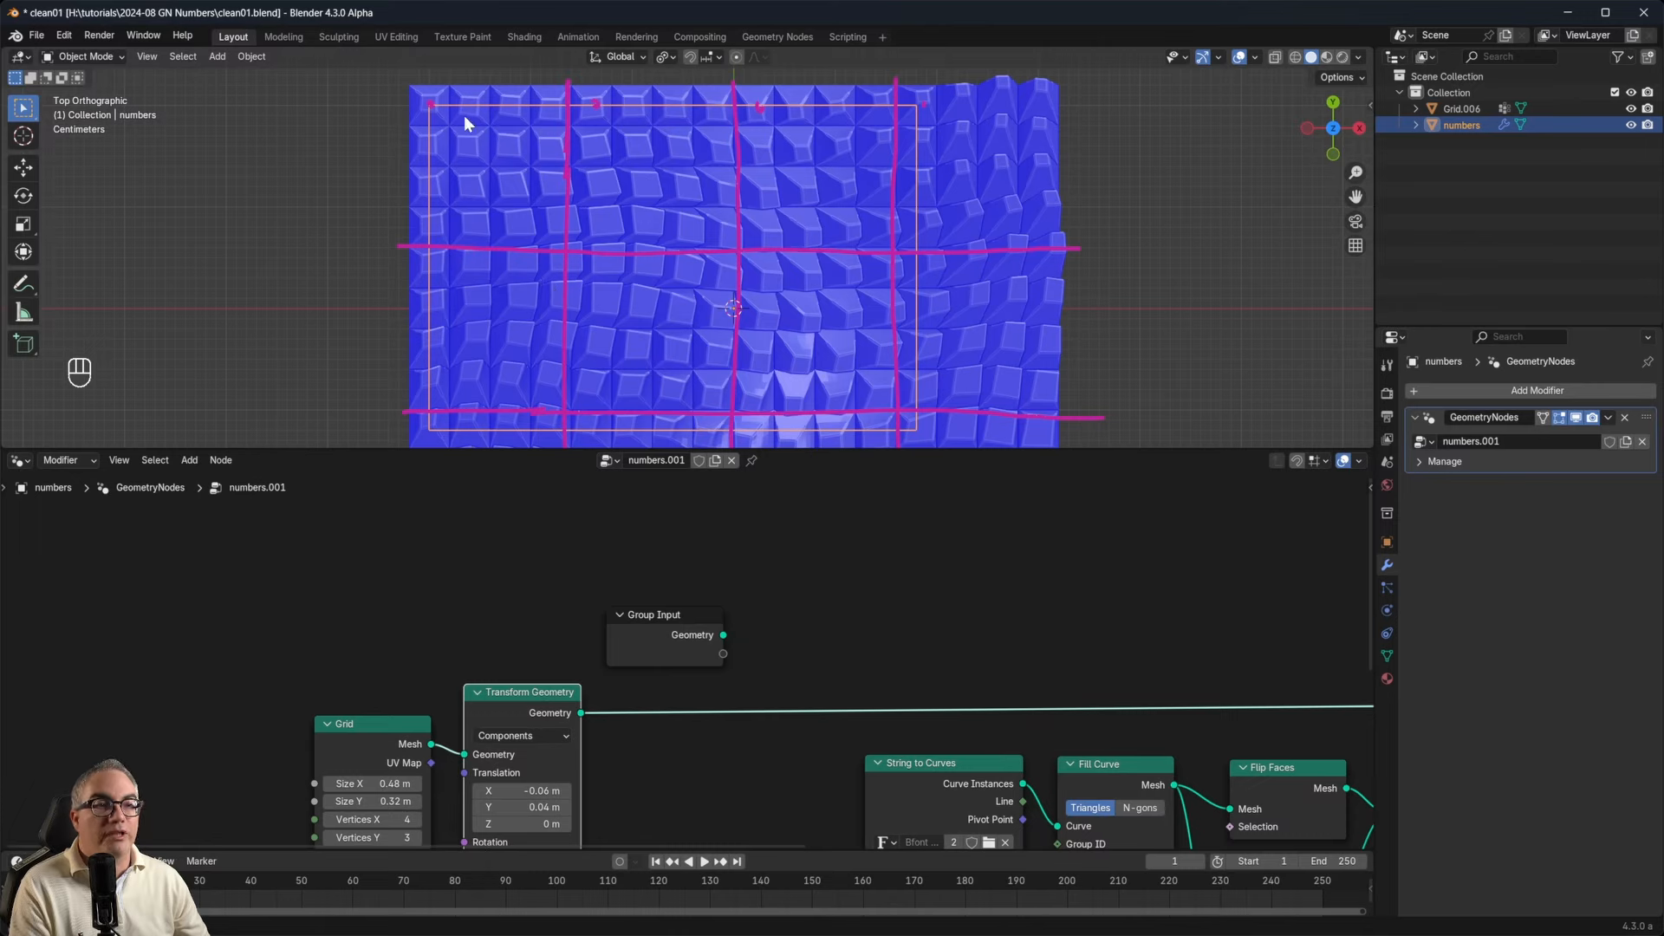
{"action": "scroll", "coordinate": [440, 776], "scroll_direction": "down", "scroll_amount": 2, "text": "shift"}
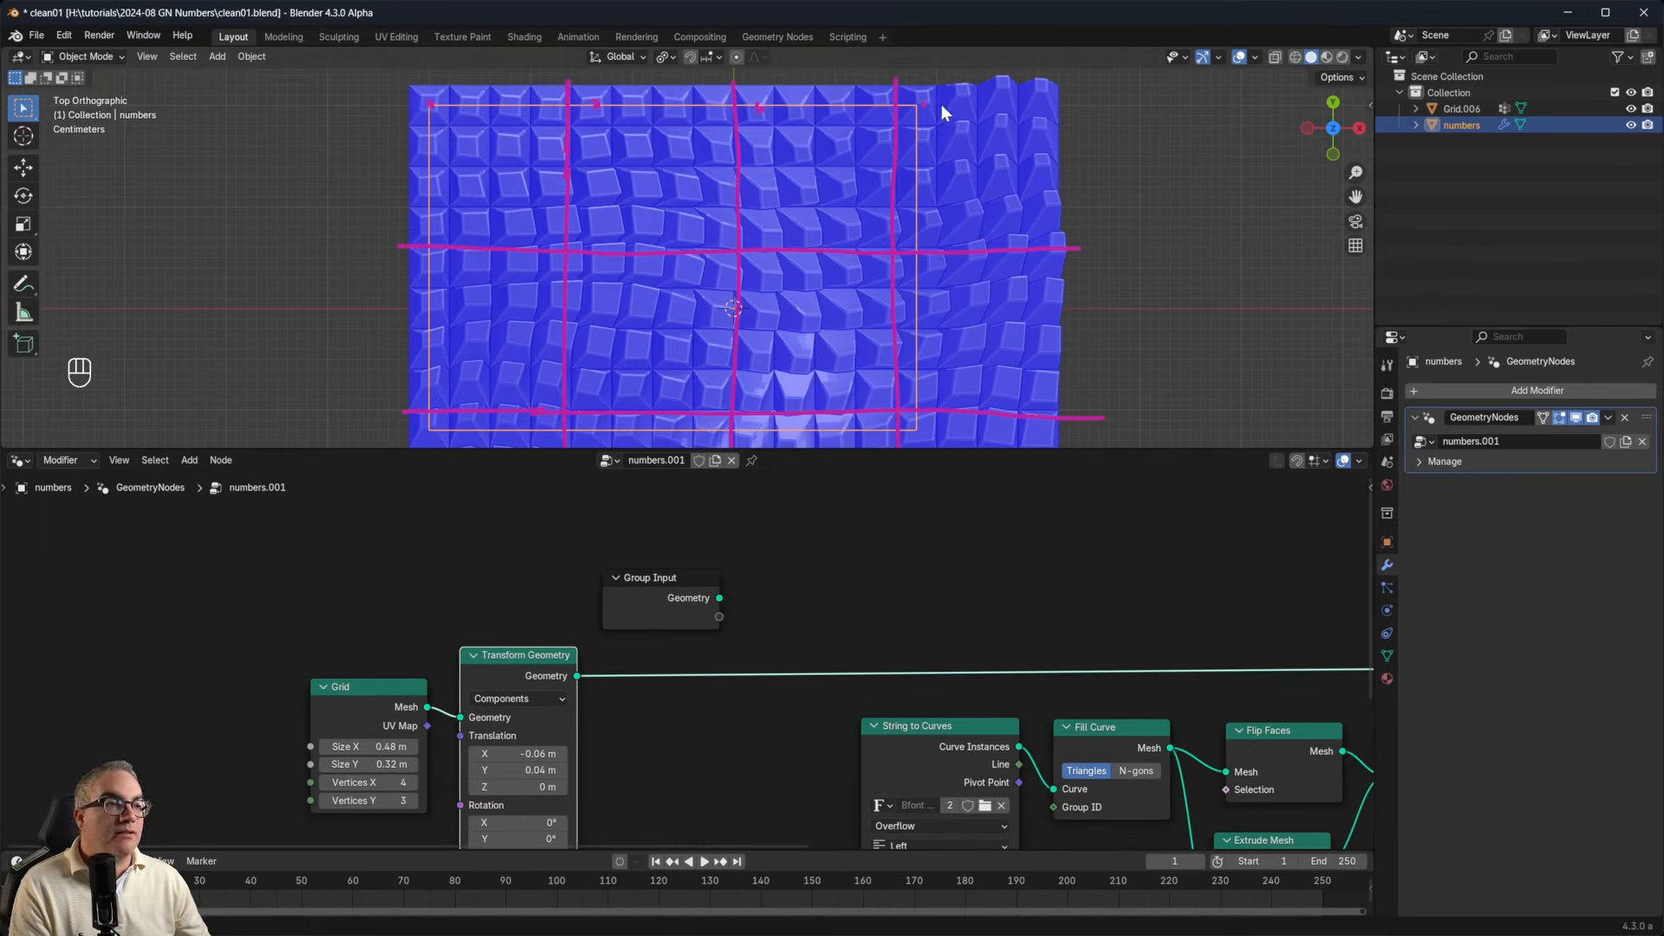
Mark the upper-left tiles of the lower sections in the panel's first column with annotation dots.
{"action": "key", "text": "d"}
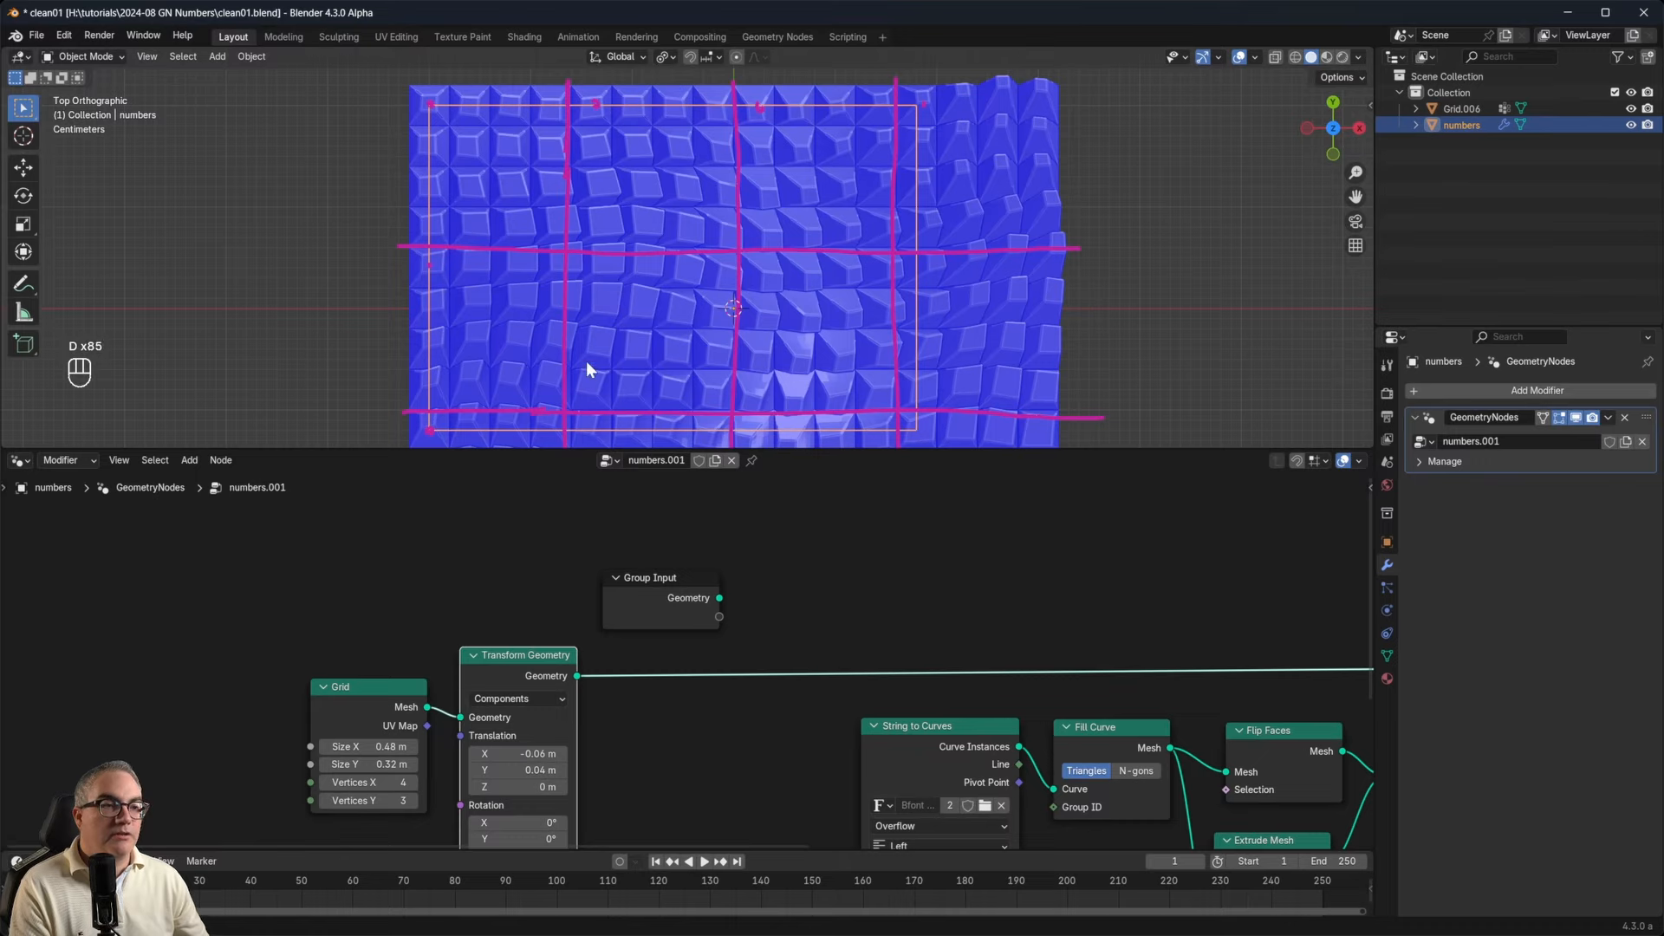
{"action": "scroll", "coordinate": [673, 354], "scroll_direction": "down", "scroll_amount": 2}
{"action": "middle_click_drag", "start_coordinate": [635, 324], "coordinate": [598, 260], "text": "shift"}
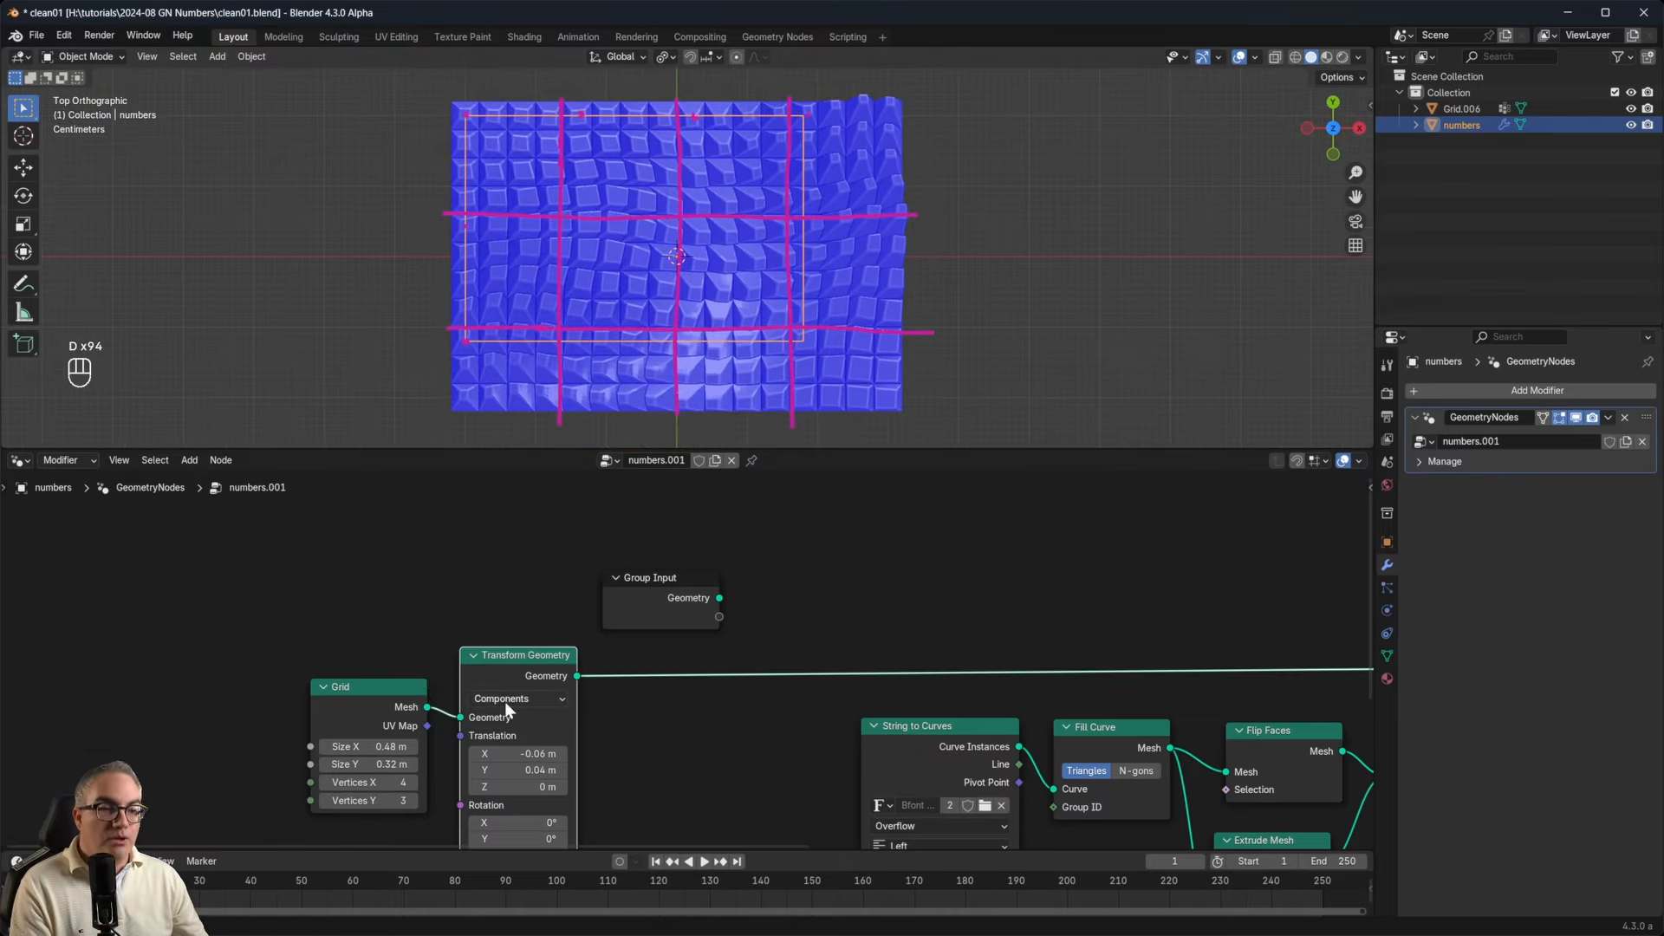
Line up the Grid node with Transform Geometry and move the number-generating nodes lower to free space in the node tree.
{"action": "middle_click_drag", "start_coordinate": [468, 687], "coordinate": [235, 616]}
{"action": "left_click", "coordinate": [143, 624], "text": "shift"}
{"action": "key", "text": "g"}
{"action": "left_click", "coordinate": [139, 675]}
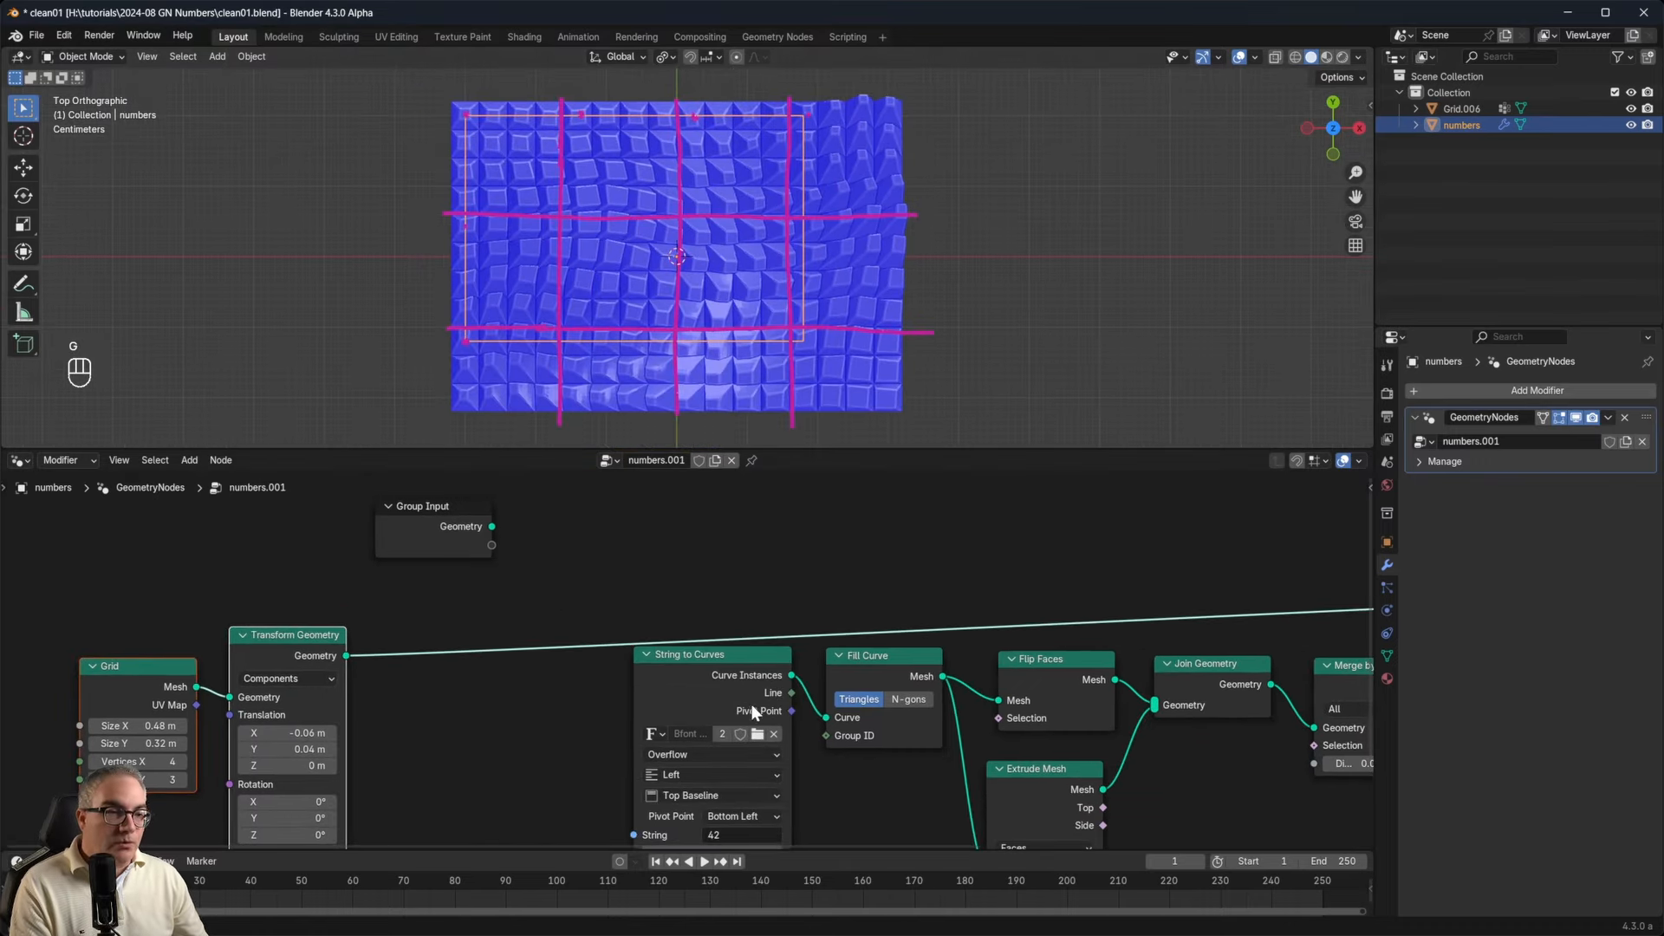
{"action": "scroll", "coordinate": [783, 606], "scroll_direction": "down", "scroll_amount": 2}
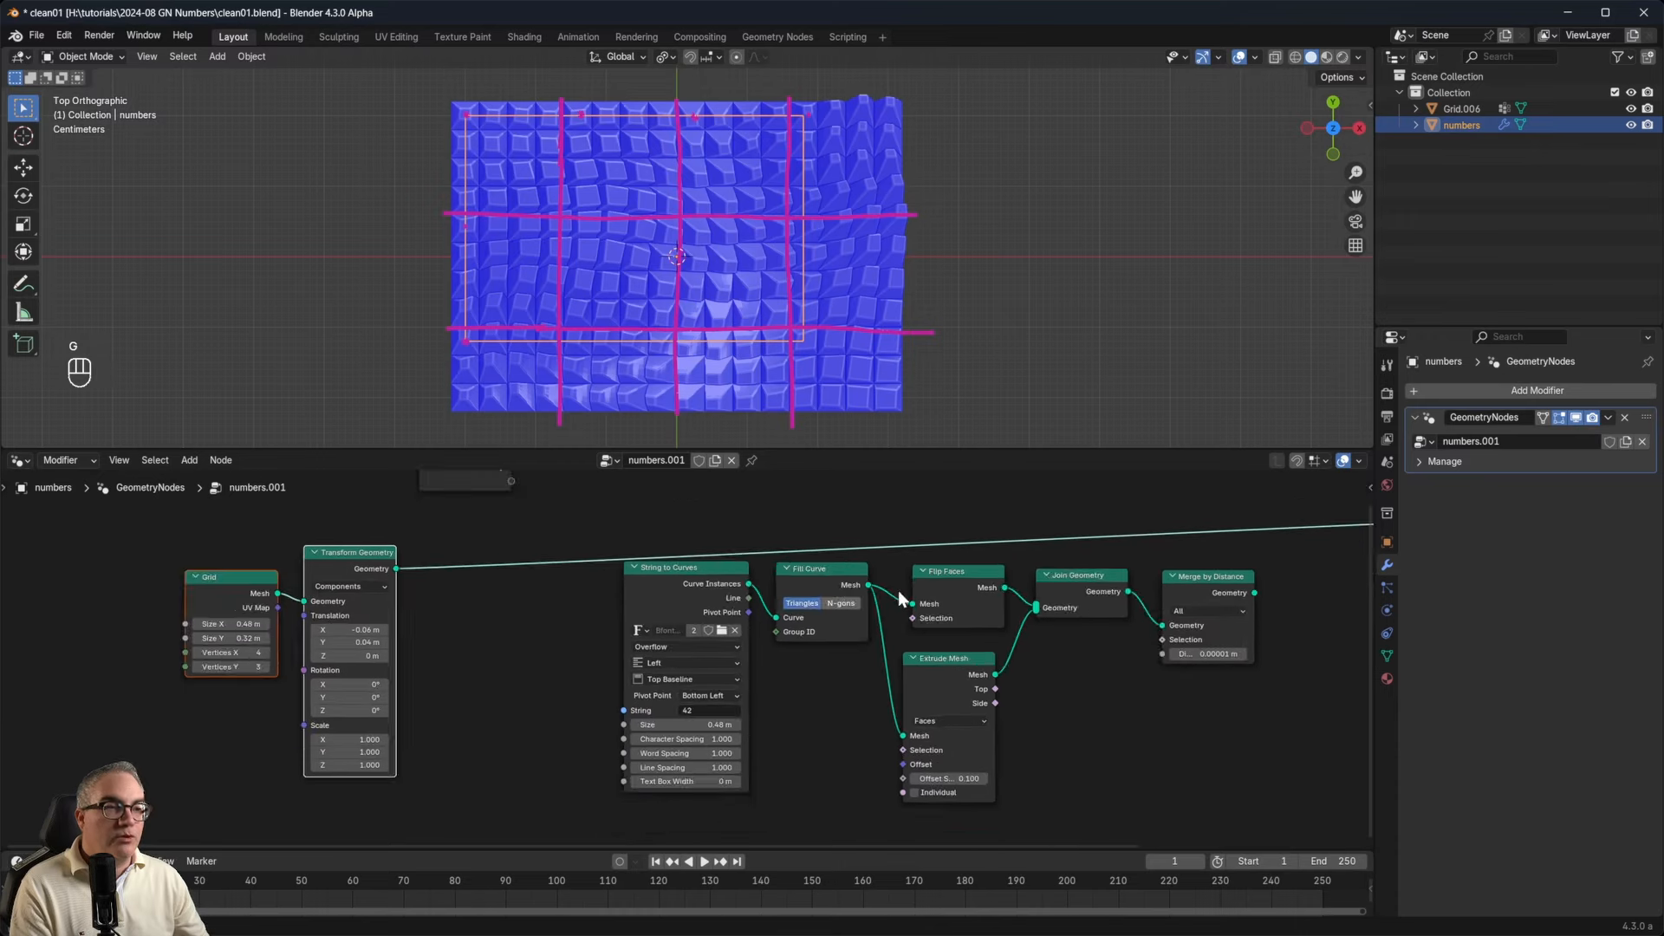
{"action": "left_click_drag", "start_coordinate": [434, 606], "coordinate": [1162, 769]}
{"action": "key", "text": "g"}
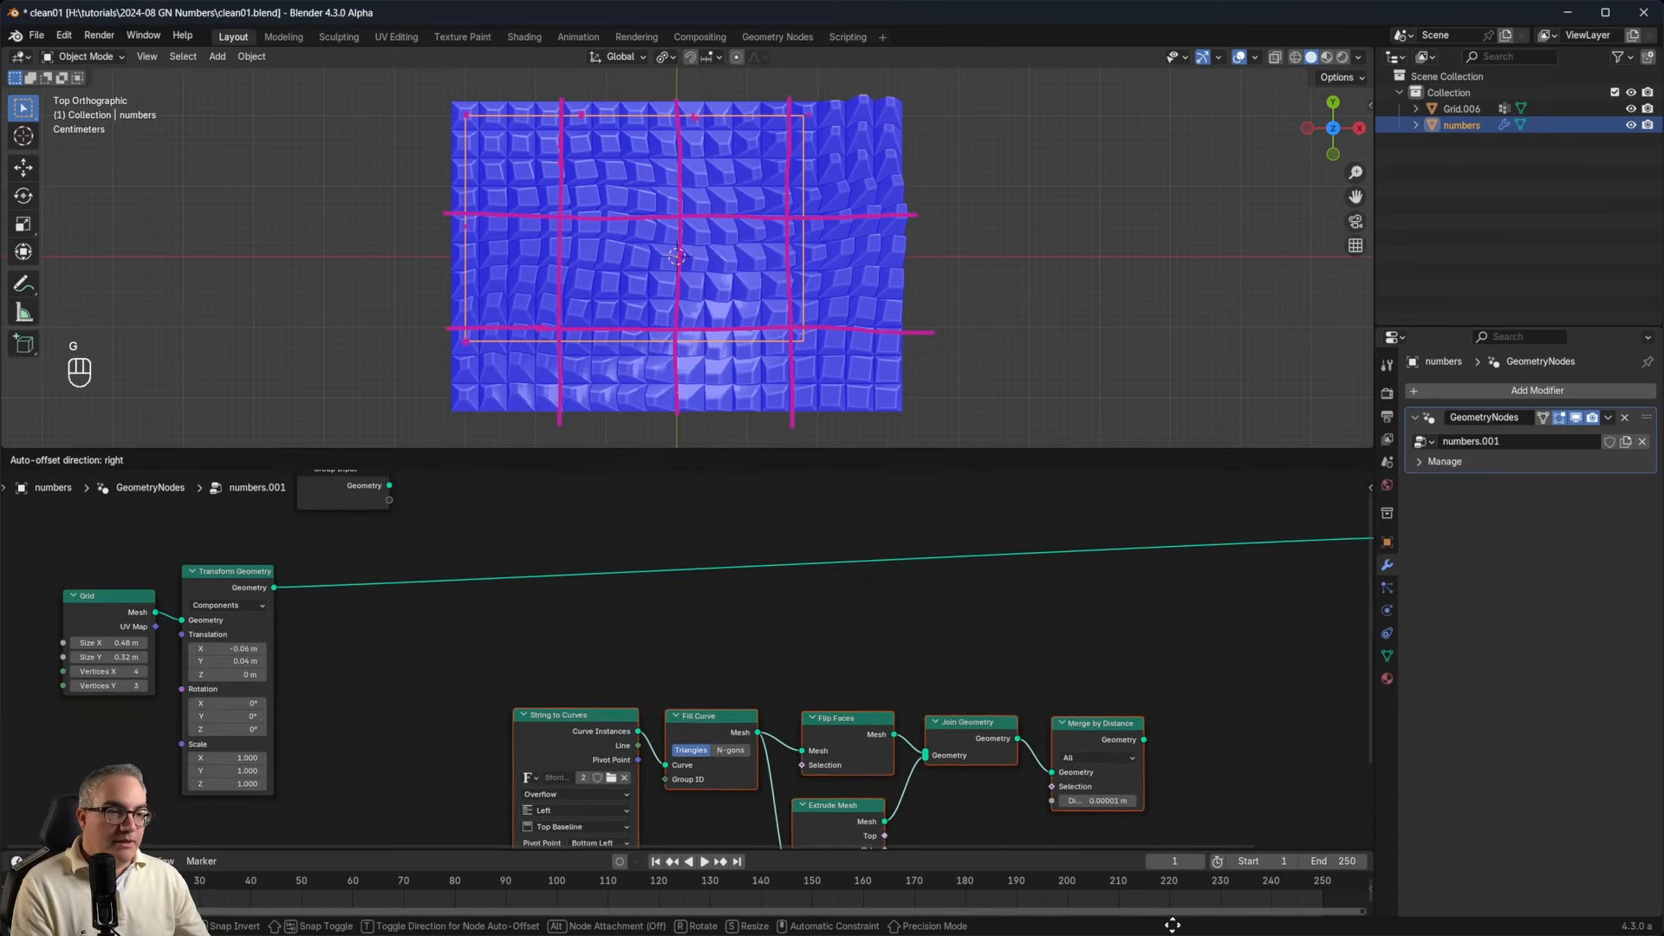
{"action": "left_click", "coordinate": [1133, 739]}
Add a Repeat Zone in the free space after Transform Geometry, below its output link.
{"action": "middle_click_drag", "start_coordinate": [710, 417], "coordinate": [810, 695]}
{"action": "key", "text": "shift+a"}
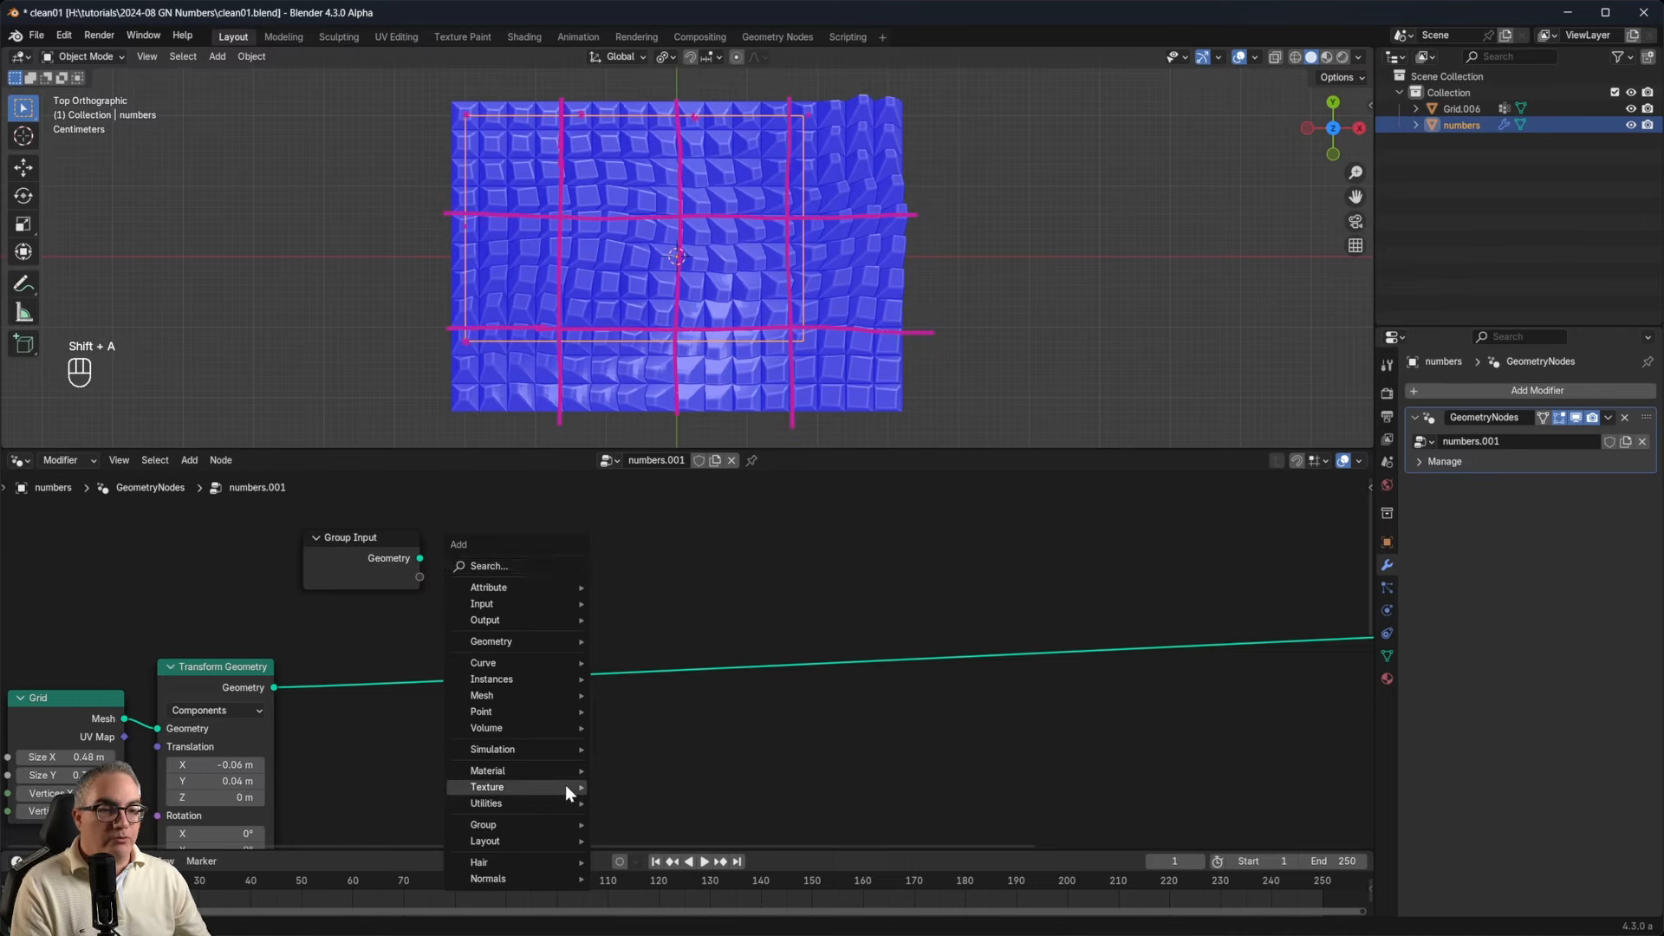
{"action": "mouse_move", "coordinate": [520, 775]}
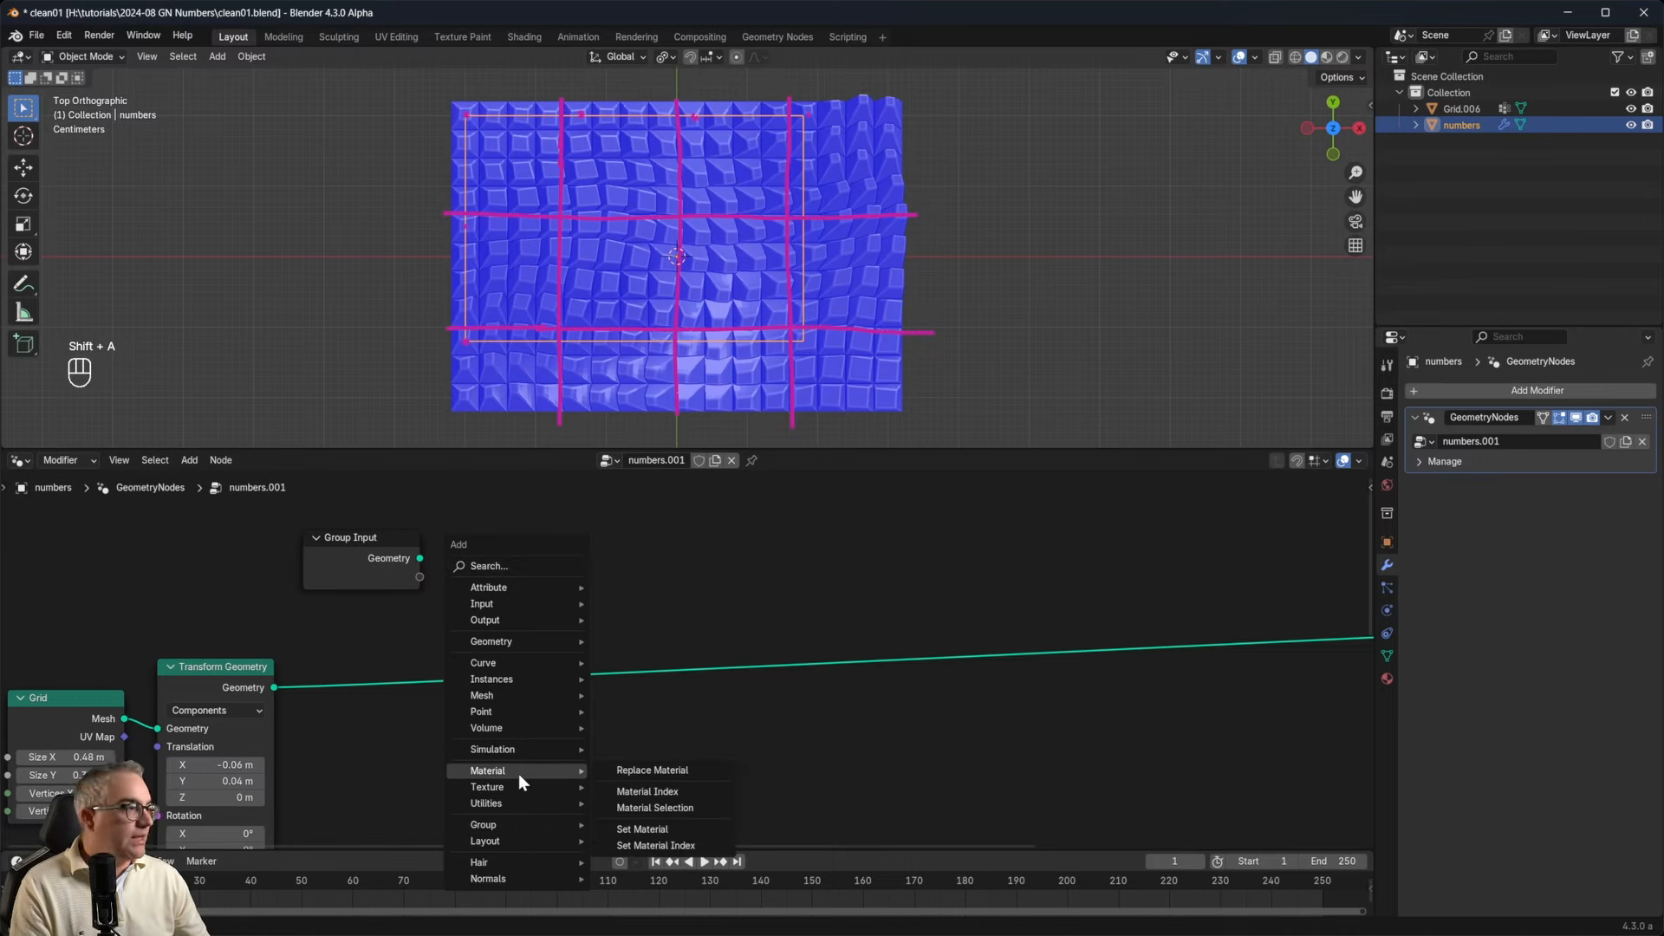
{"action": "mouse_move", "coordinate": [536, 803]}
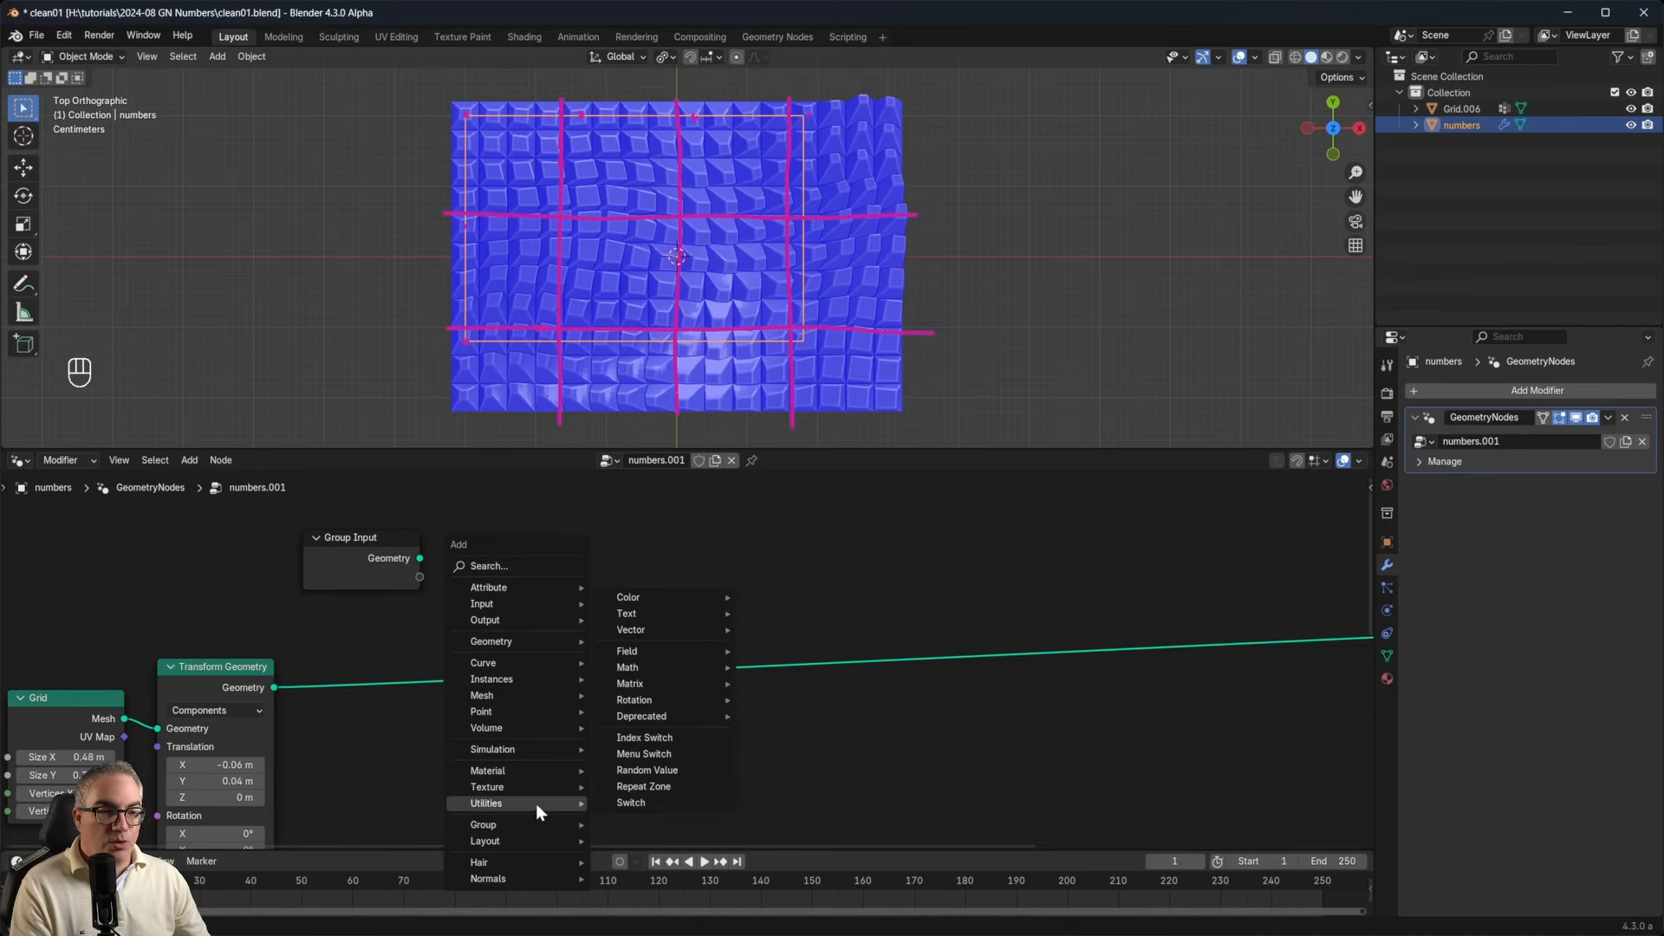
{"action": "left_click", "coordinate": [671, 789]}
{"action": "left_click", "coordinate": [606, 720]}
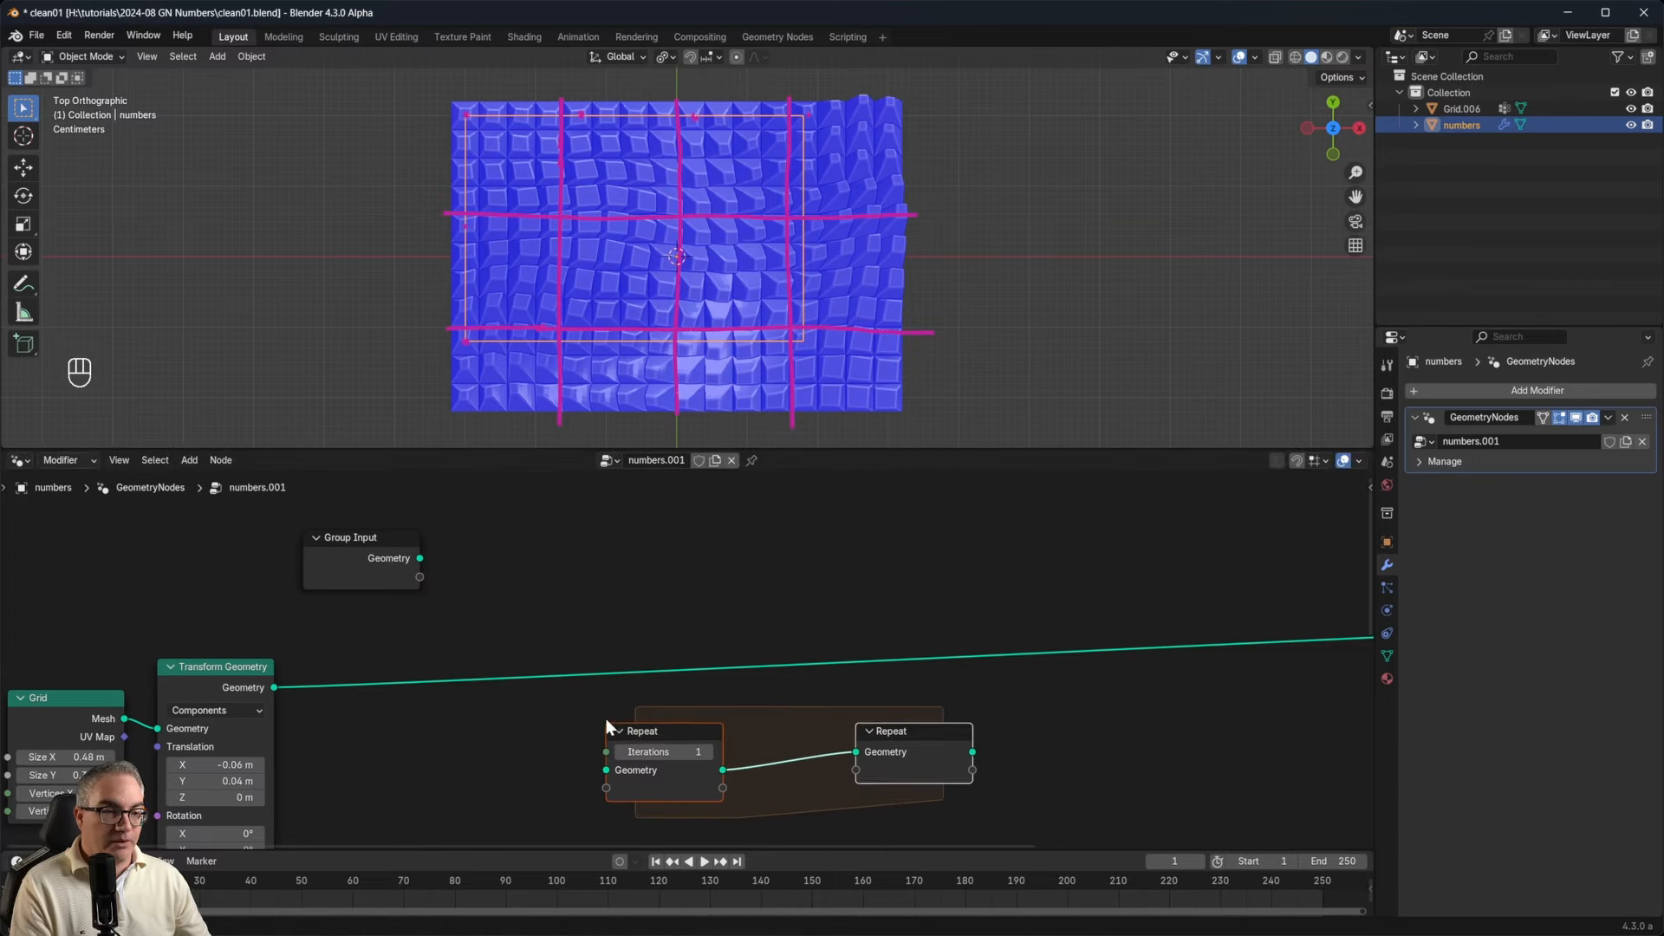
Spread the two Repeat nodes far apart to make room for nodes inside the zone.
{"action": "middle_click_drag", "start_coordinate": [610, 774], "coordinate": [523, 736]}
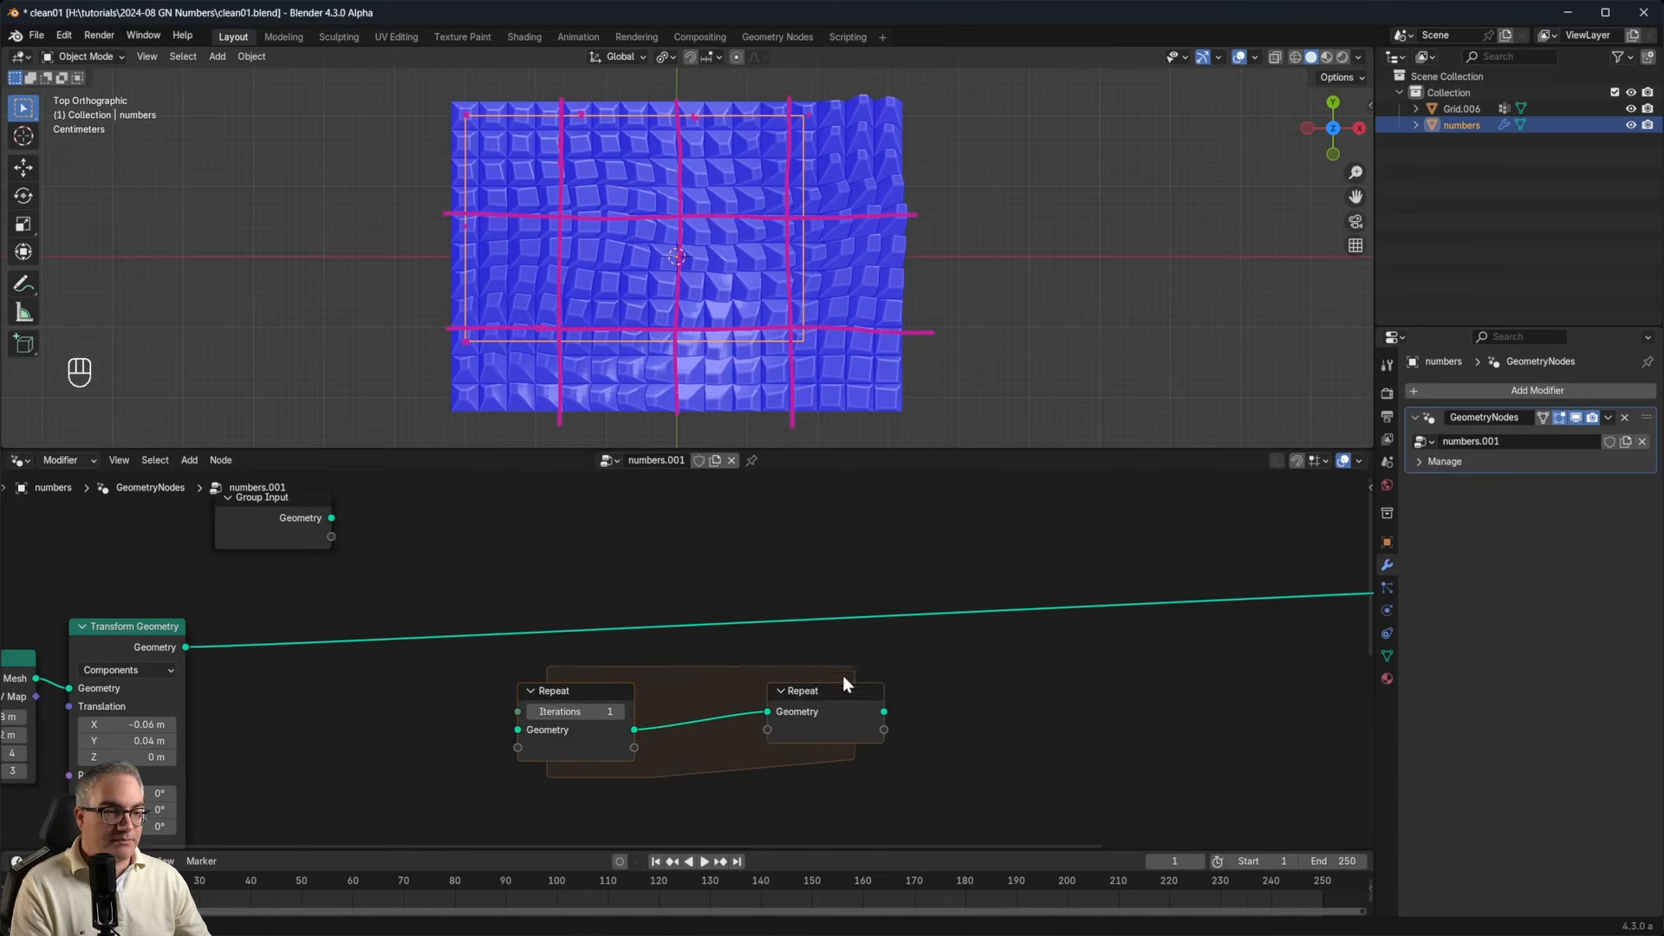
{"action": "left_click_drag", "start_coordinate": [847, 683], "coordinate": [1200, 718]}
{"action": "left_click_drag", "start_coordinate": [561, 704], "coordinate": [434, 699]}
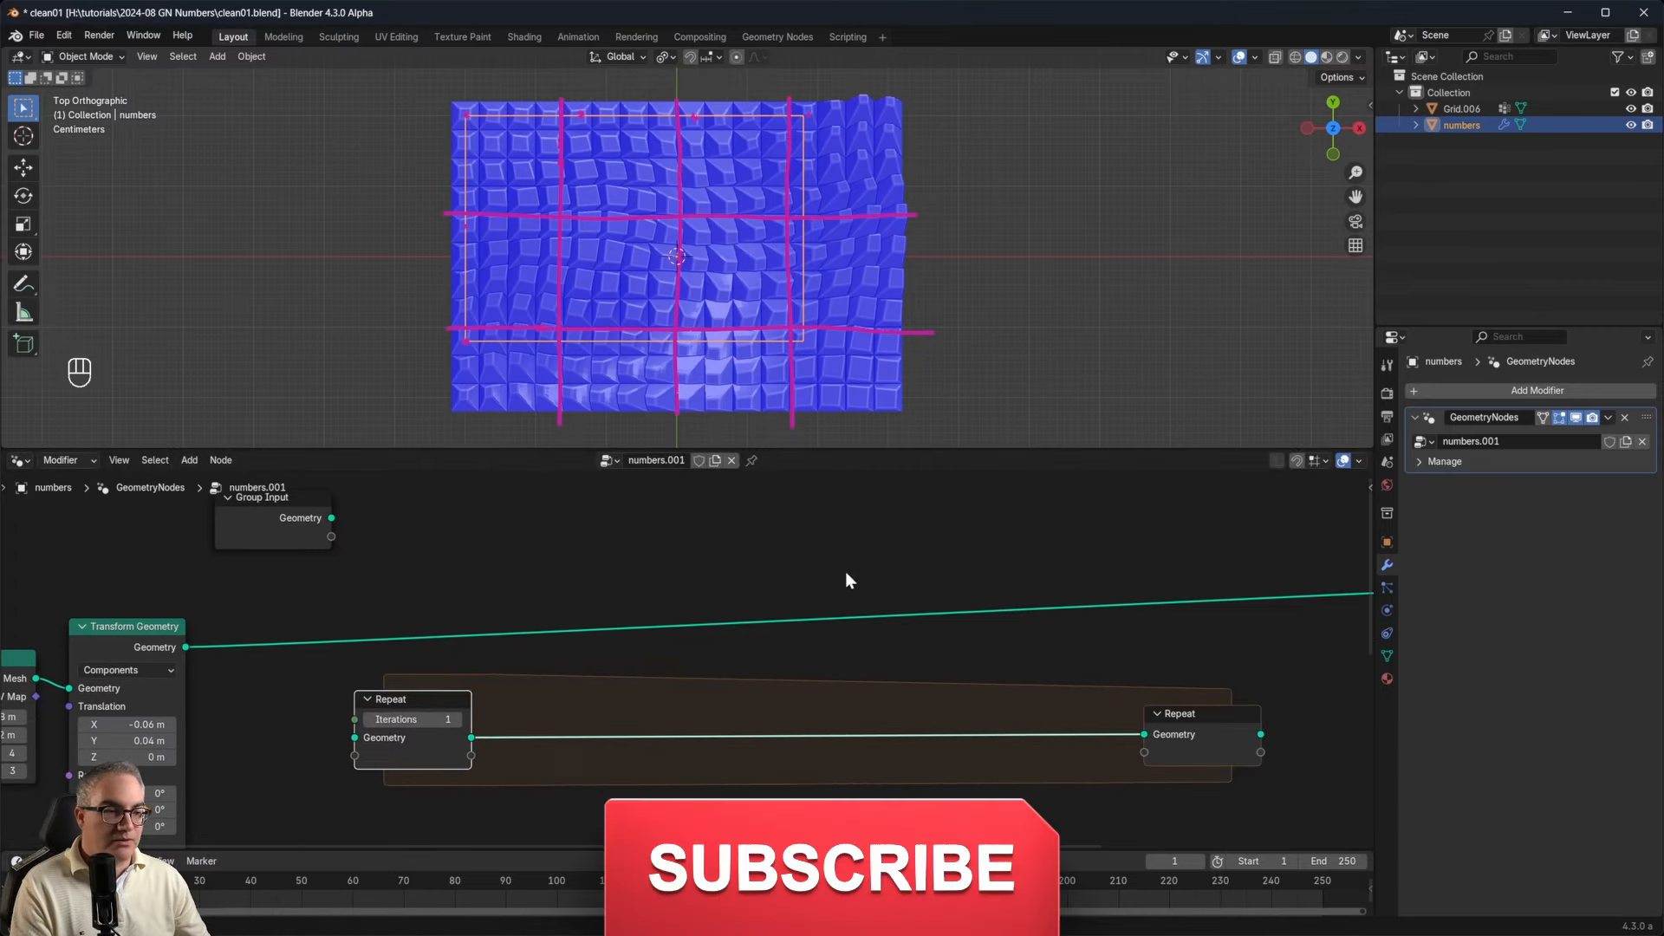
Set the Repeat zone's Iterations to 12.
{"action": "scroll", "coordinate": [373, 727], "scroll_direction": "up", "scroll_amount": 1}
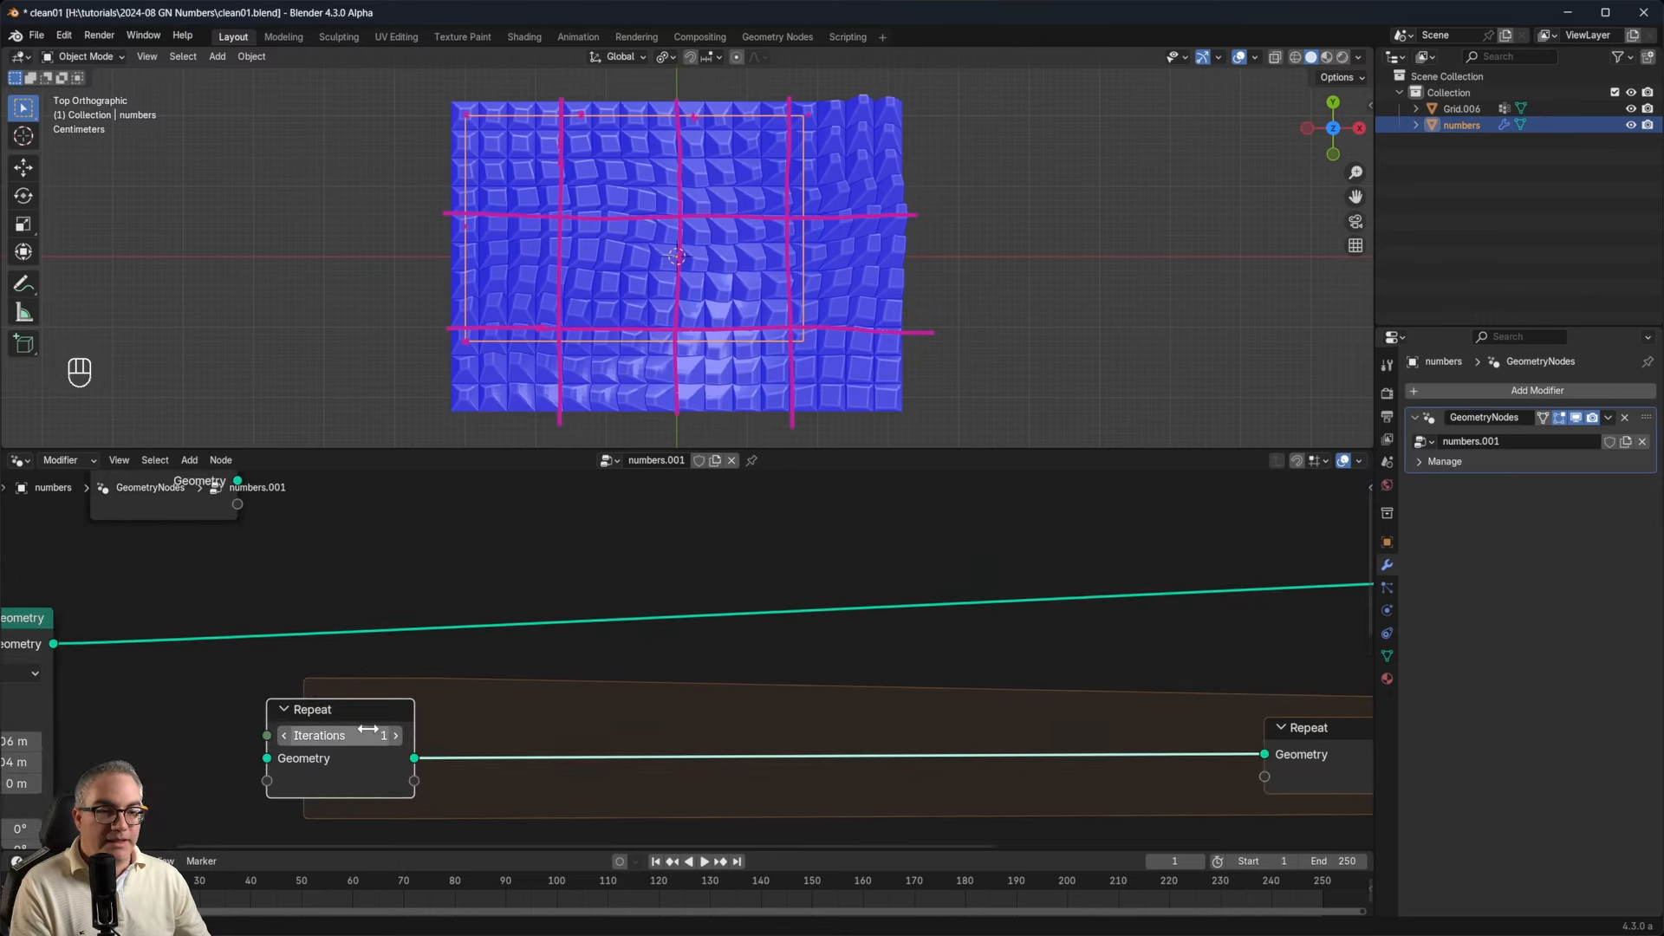
{"action": "middle_click_drag", "start_coordinate": [523, 706], "coordinate": [973, 668]}
{"action": "scroll", "coordinate": [612, 679], "scroll_direction": "down", "scroll_amount": 1}
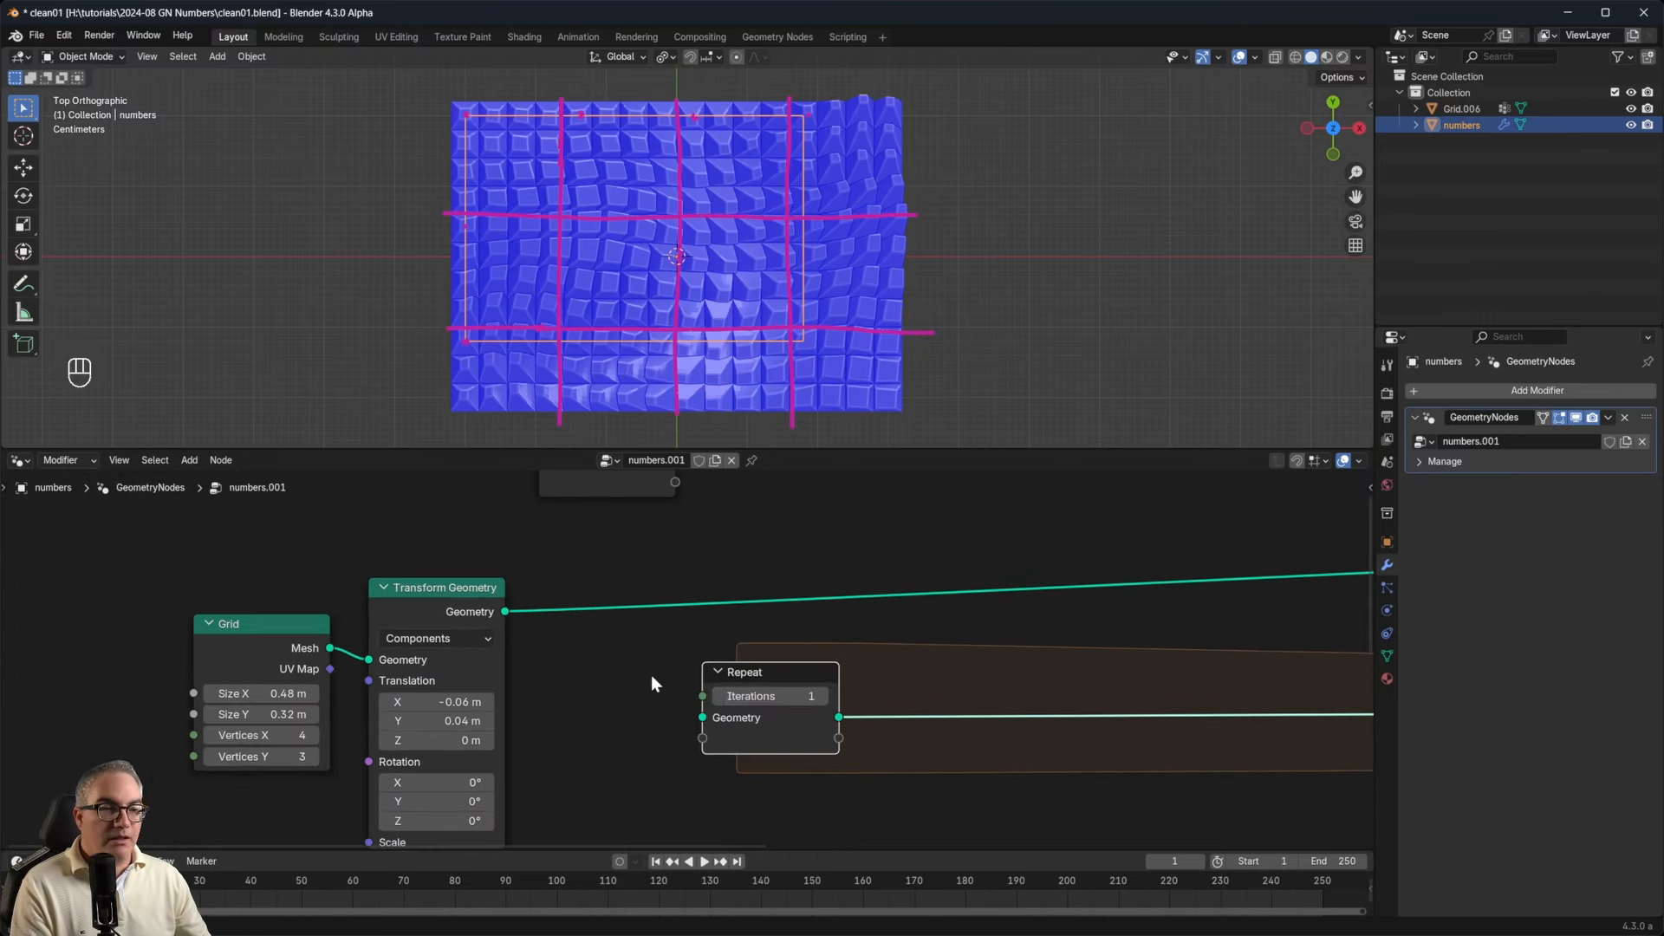
{"action": "left_click", "coordinate": [763, 696]}
{"action": "type", "text": "12"}
{"action": "key", "text": "Return"}
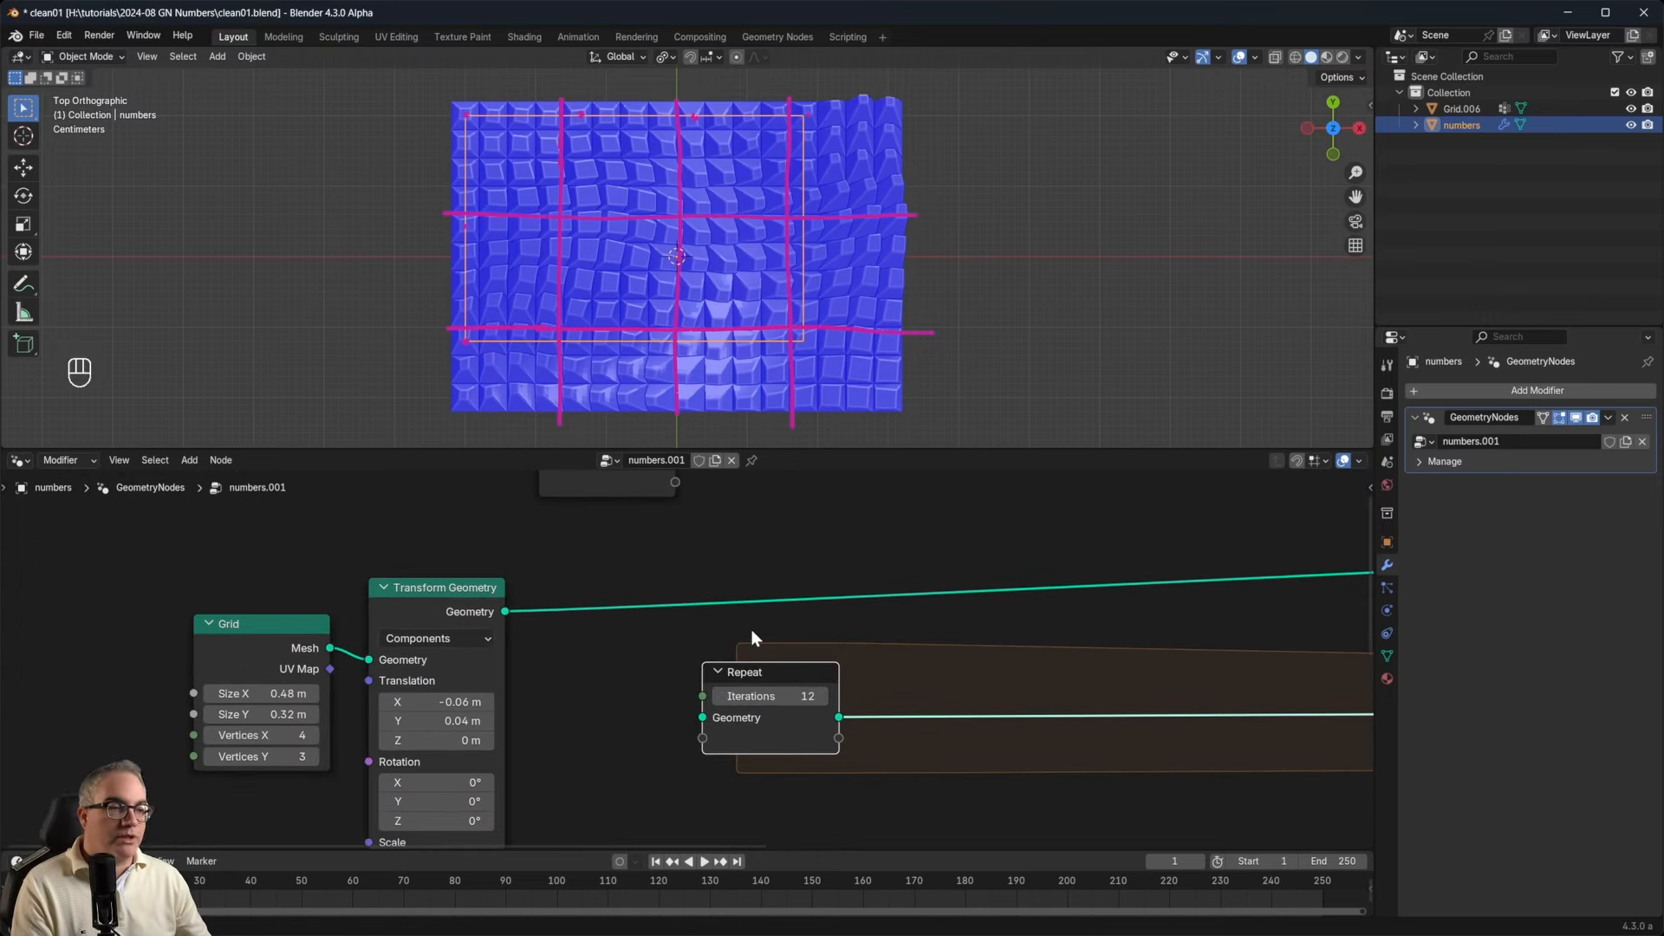
{"action": "mouse_move", "coordinate": [791, 677]}
{"action": "left_mouse_down"}
{"action": "mouse_move", "coordinate": [791, 646]}
{"action": "mouse_move", "coordinate": [787, 661]}
{"action": "left_mouse_up"}
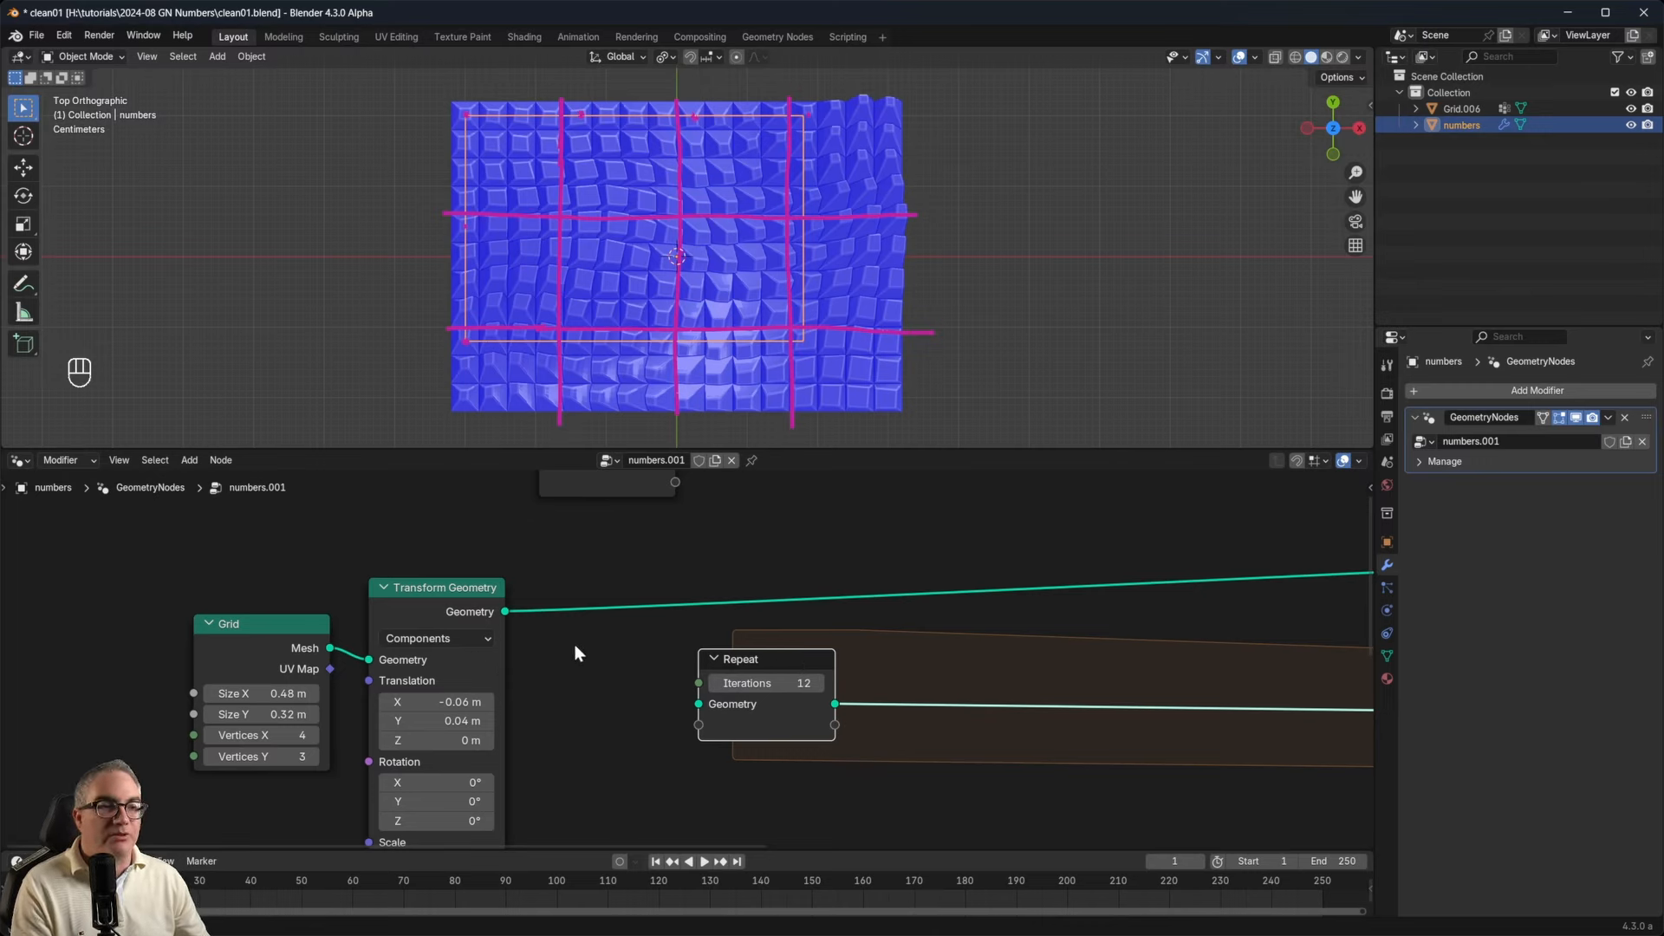
Add a Domain Size node before the Repeat zone and feed it the Grid's Mesh.
{"action": "mouse_move", "coordinate": [272, 626]}
{"action": "left_mouse_down"}
{"action": "mouse_move", "coordinate": [241, 639]}
{"action": "mouse_move", "coordinate": [254, 638]}
{"action": "left_mouse_up"}
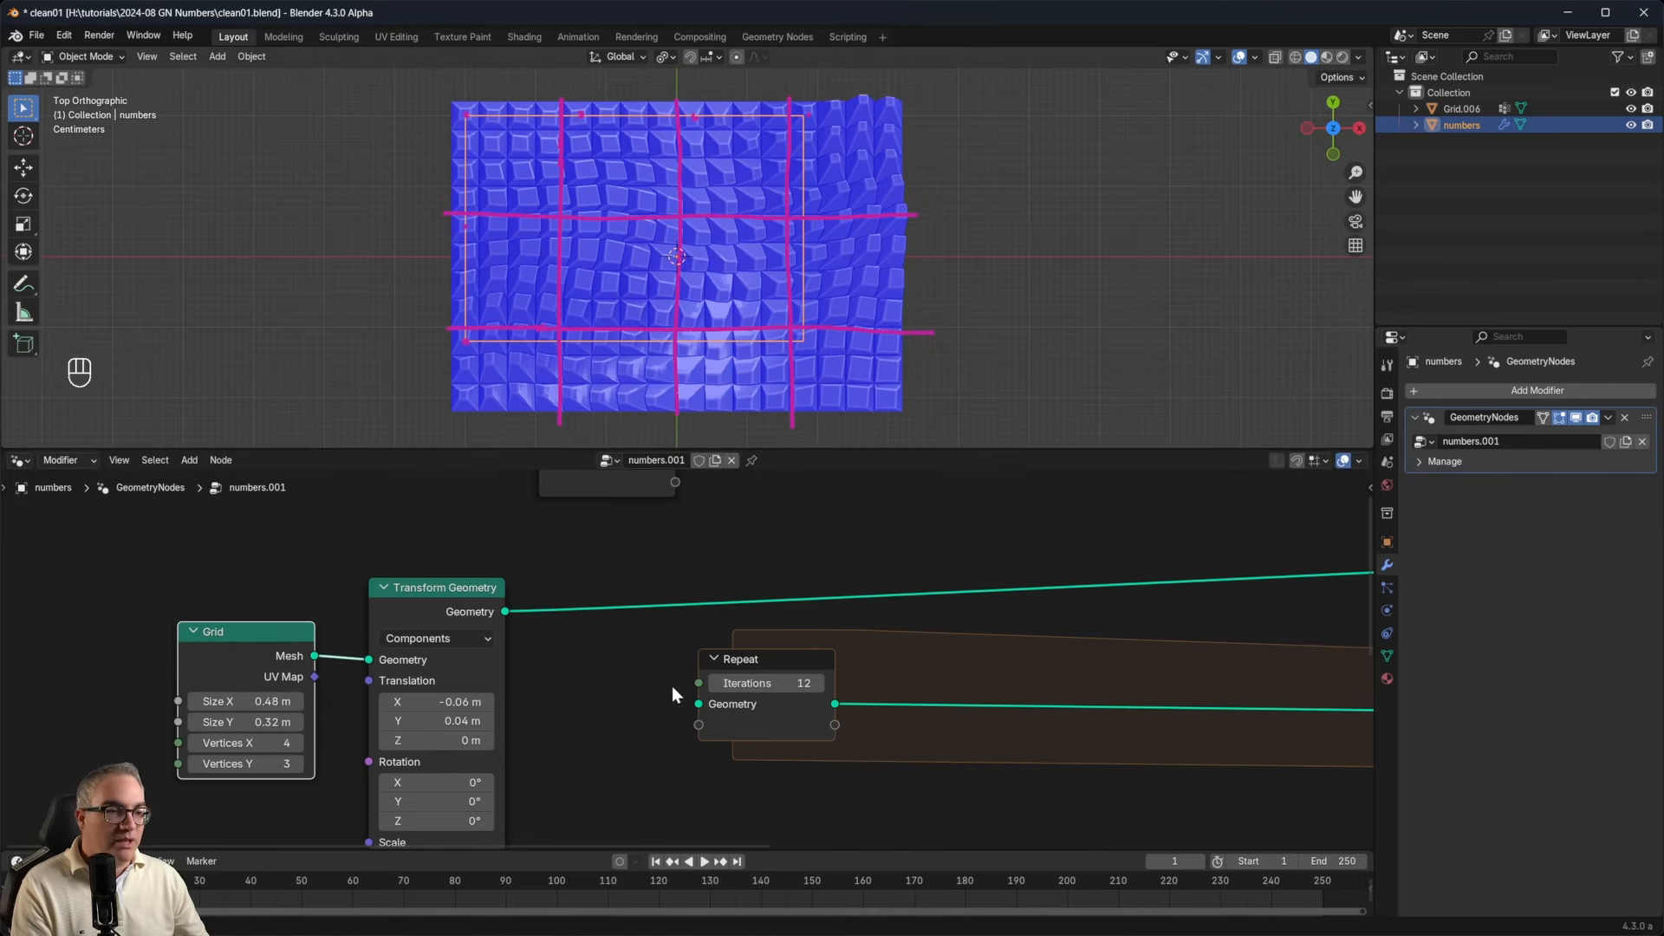
{"action": "left_click", "coordinate": [617, 669]}
{"action": "key", "text": "shift+a"}
{"action": "type", "text": "d"}
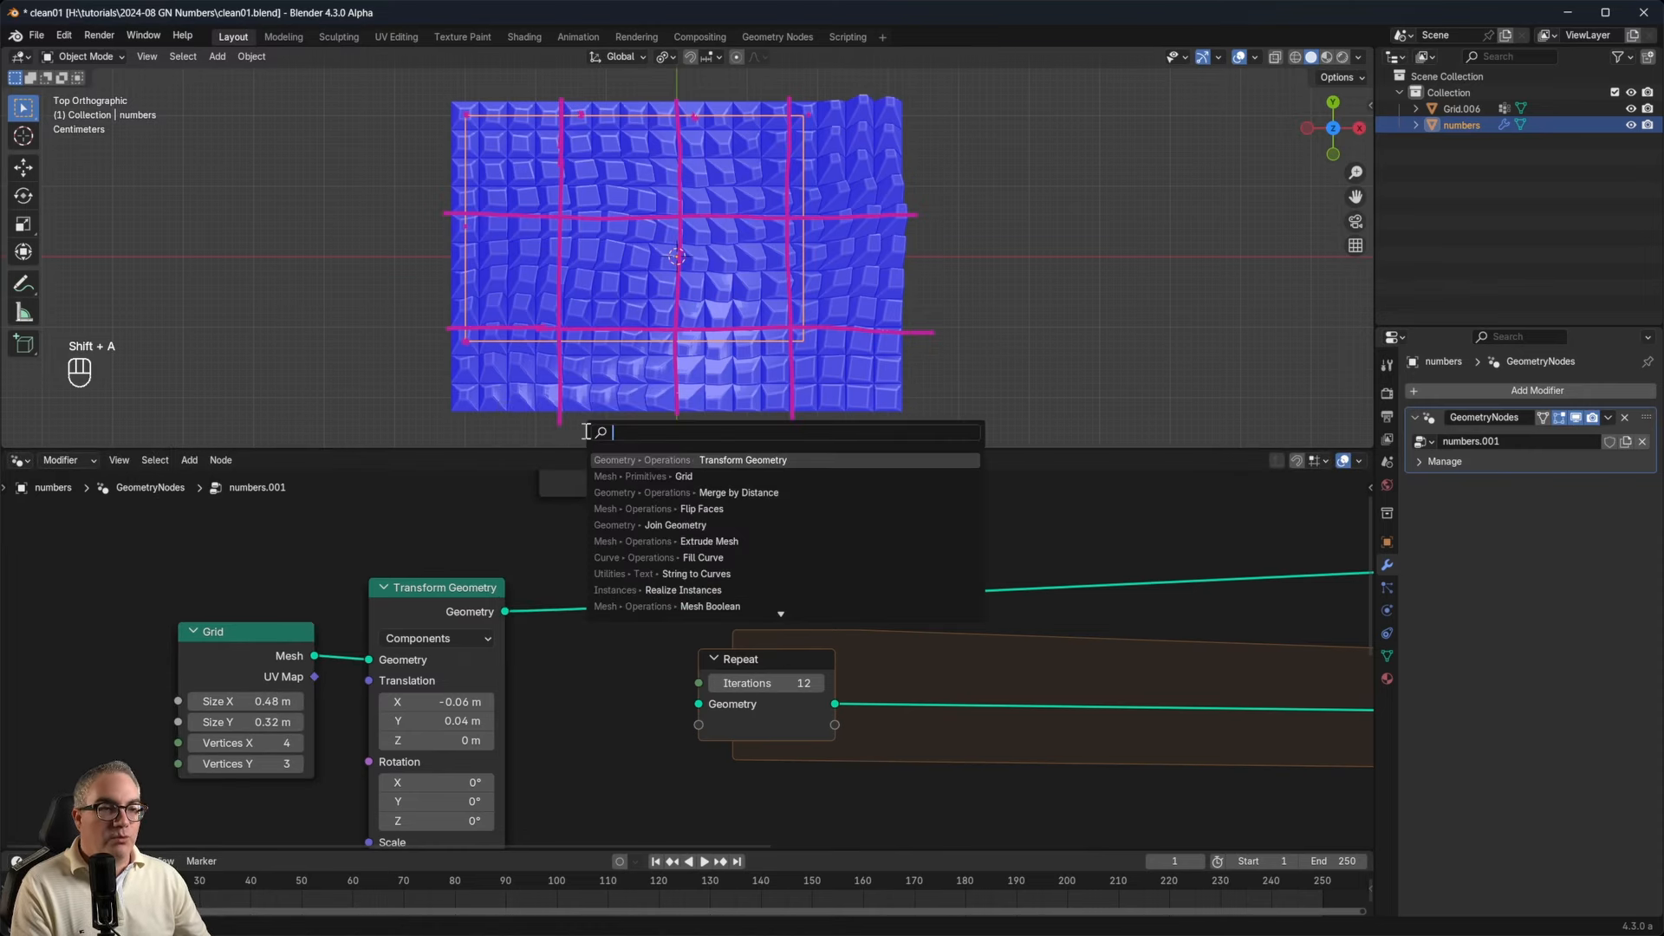
{"action": "type", "text": "omain"}
{"action": "key", "text": "Return"}
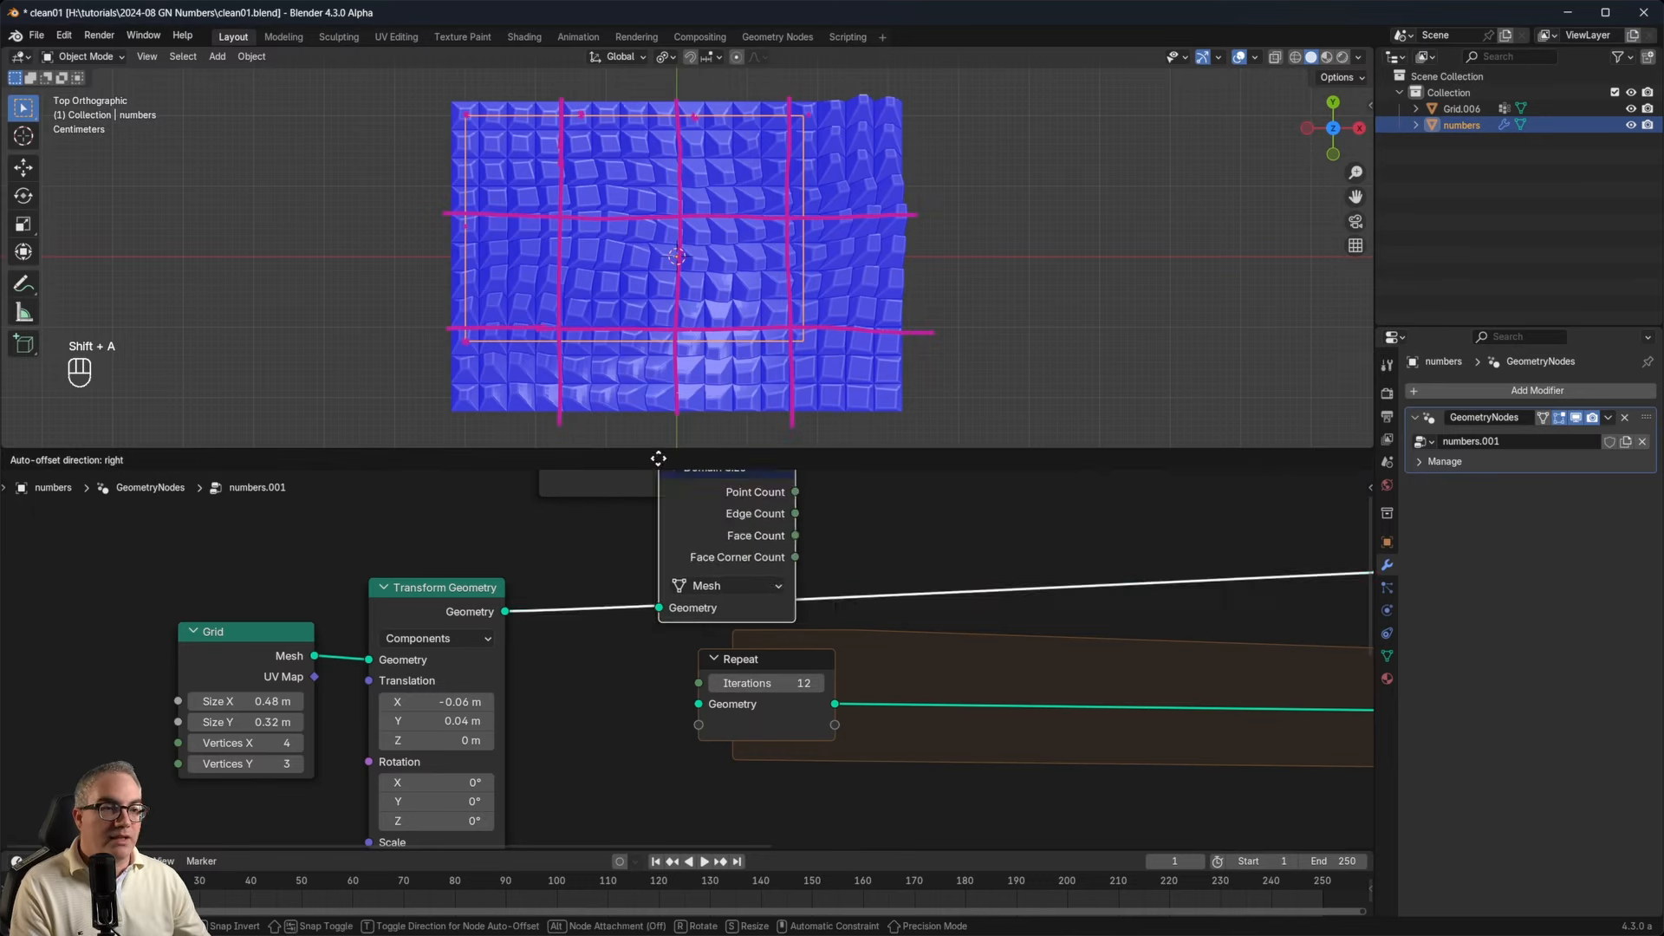
{"action": "left_click", "coordinate": [544, 642]}
{"action": "left_click_drag", "start_coordinate": [314, 656], "coordinate": [547, 786]}
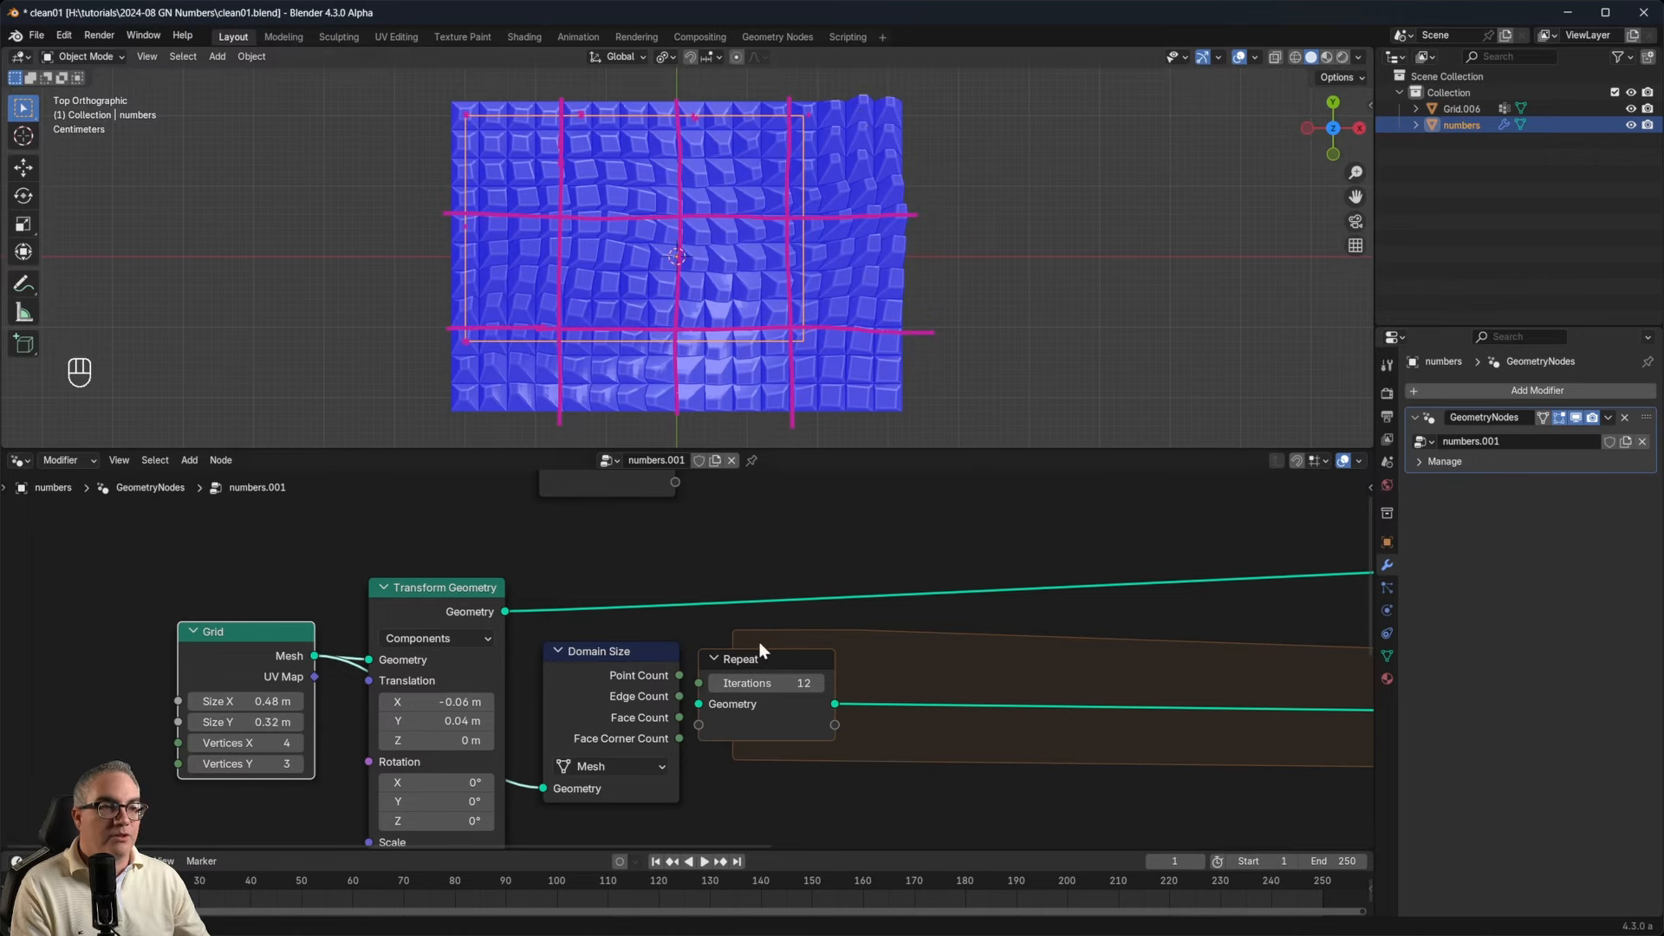
Drive the Repeat zone's Iterations with the Domain Size Point Count, and collapse Domain Size neatly between its neighbouring nodes.
{"action": "left_click_drag", "start_coordinate": [680, 676], "coordinate": [699, 684]}
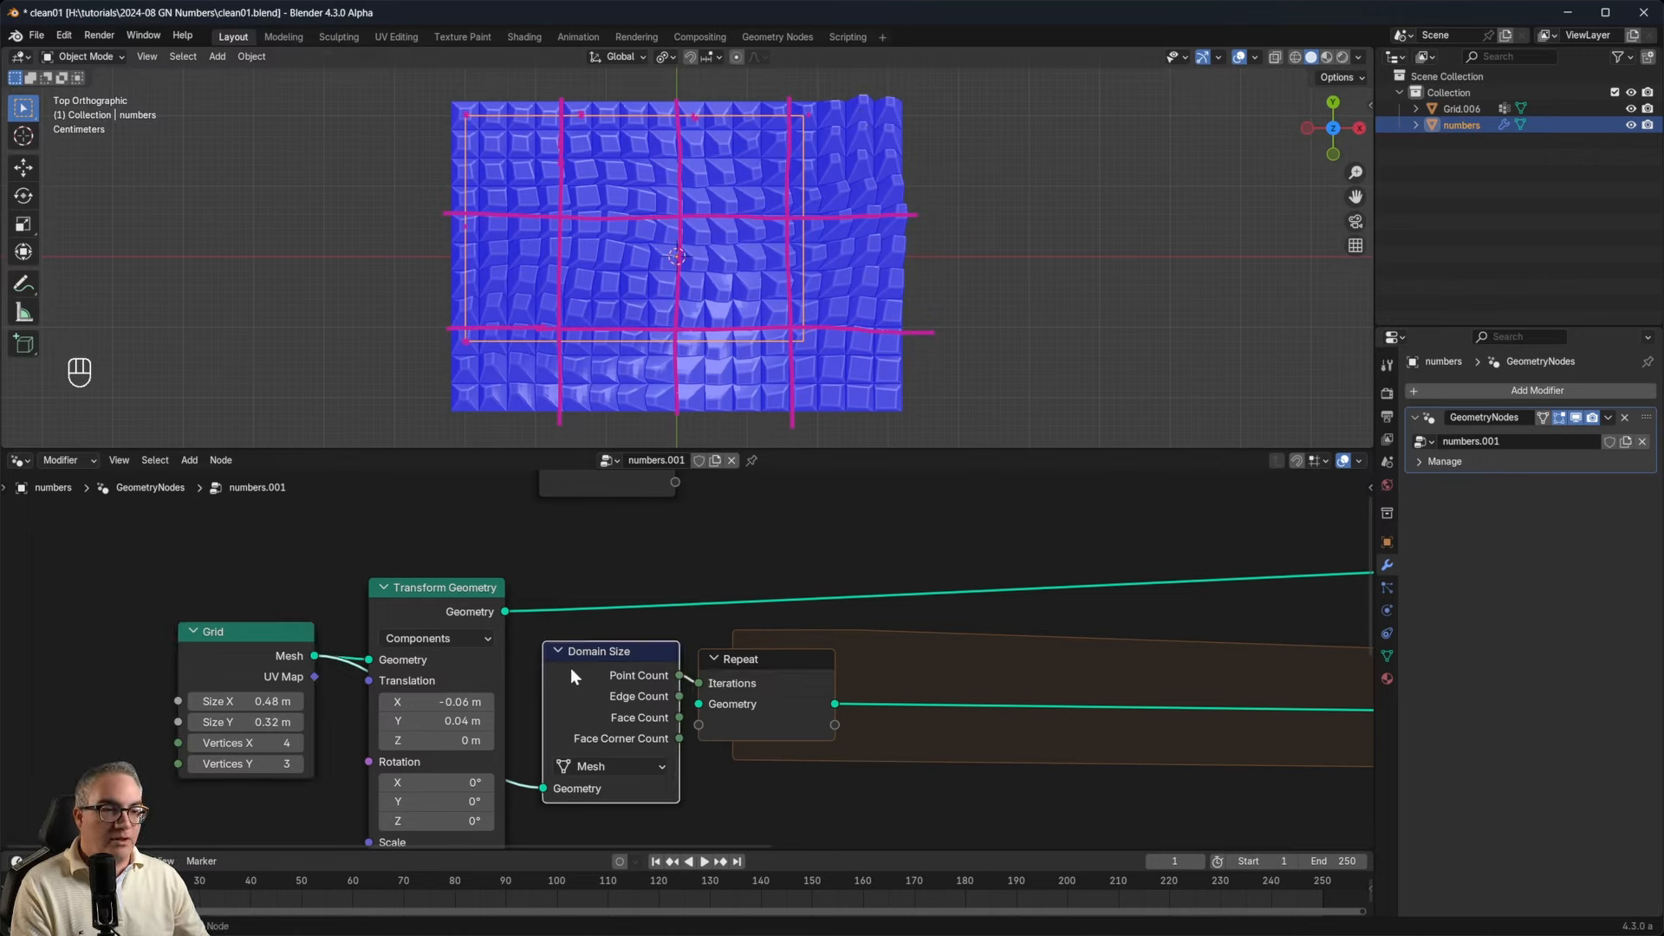
{"action": "left_click", "coordinate": [559, 651]}
{"action": "mouse_move", "coordinate": [598, 658]}
{"action": "left_mouse_down"}
{"action": "mouse_move", "coordinate": [306, 803]}
{"action": "mouse_move", "coordinate": [217, 819]}
{"action": "mouse_move", "coordinate": [243, 761]}
{"action": "mouse_move", "coordinate": [607, 633]}
{"action": "mouse_move", "coordinate": [588, 677]}
{"action": "mouse_move", "coordinate": [596, 636]}
{"action": "left_mouse_up"}
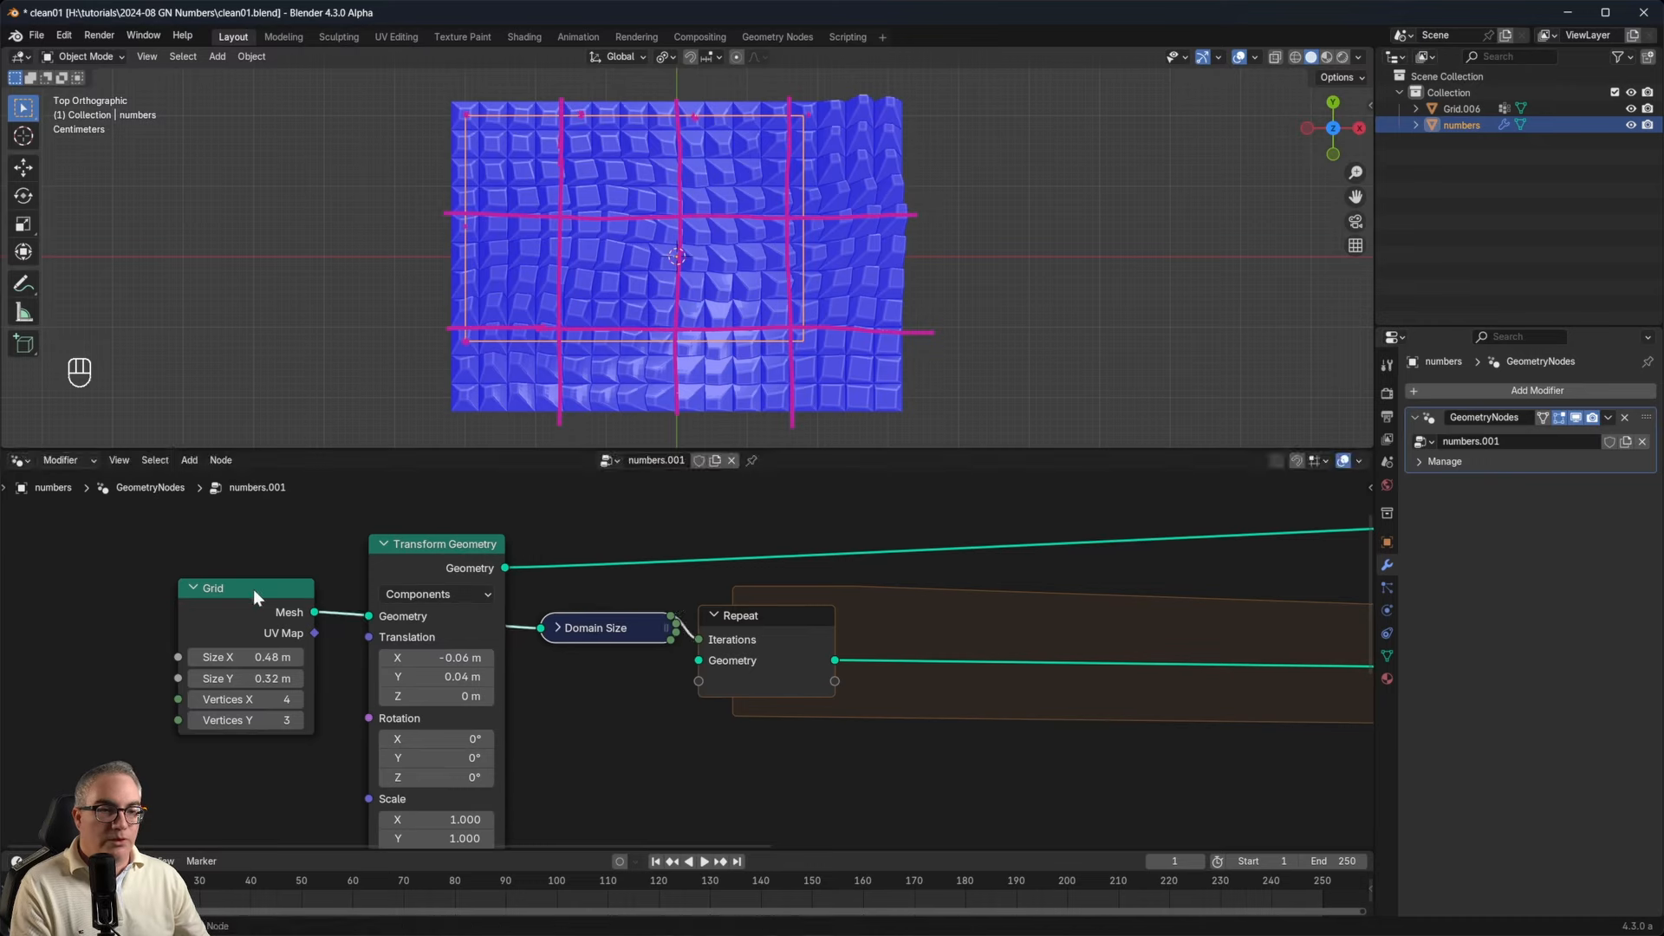
{"action": "left_click_drag", "start_coordinate": [257, 598], "coordinate": [259, 625]}
{"action": "left_click_drag", "start_coordinate": [627, 621], "coordinate": [603, 626]}
{"action": "scroll", "coordinate": [666, 657], "scroll_direction": "down", "scroll_amount": 3}
{"action": "mouse_move", "coordinate": [747, 623]}
{"action": "left_mouse_down"}
{"action": "mouse_move", "coordinate": [791, 626]}
{"action": "mouse_move", "coordinate": [771, 622]}
{"action": "left_mouse_up"}
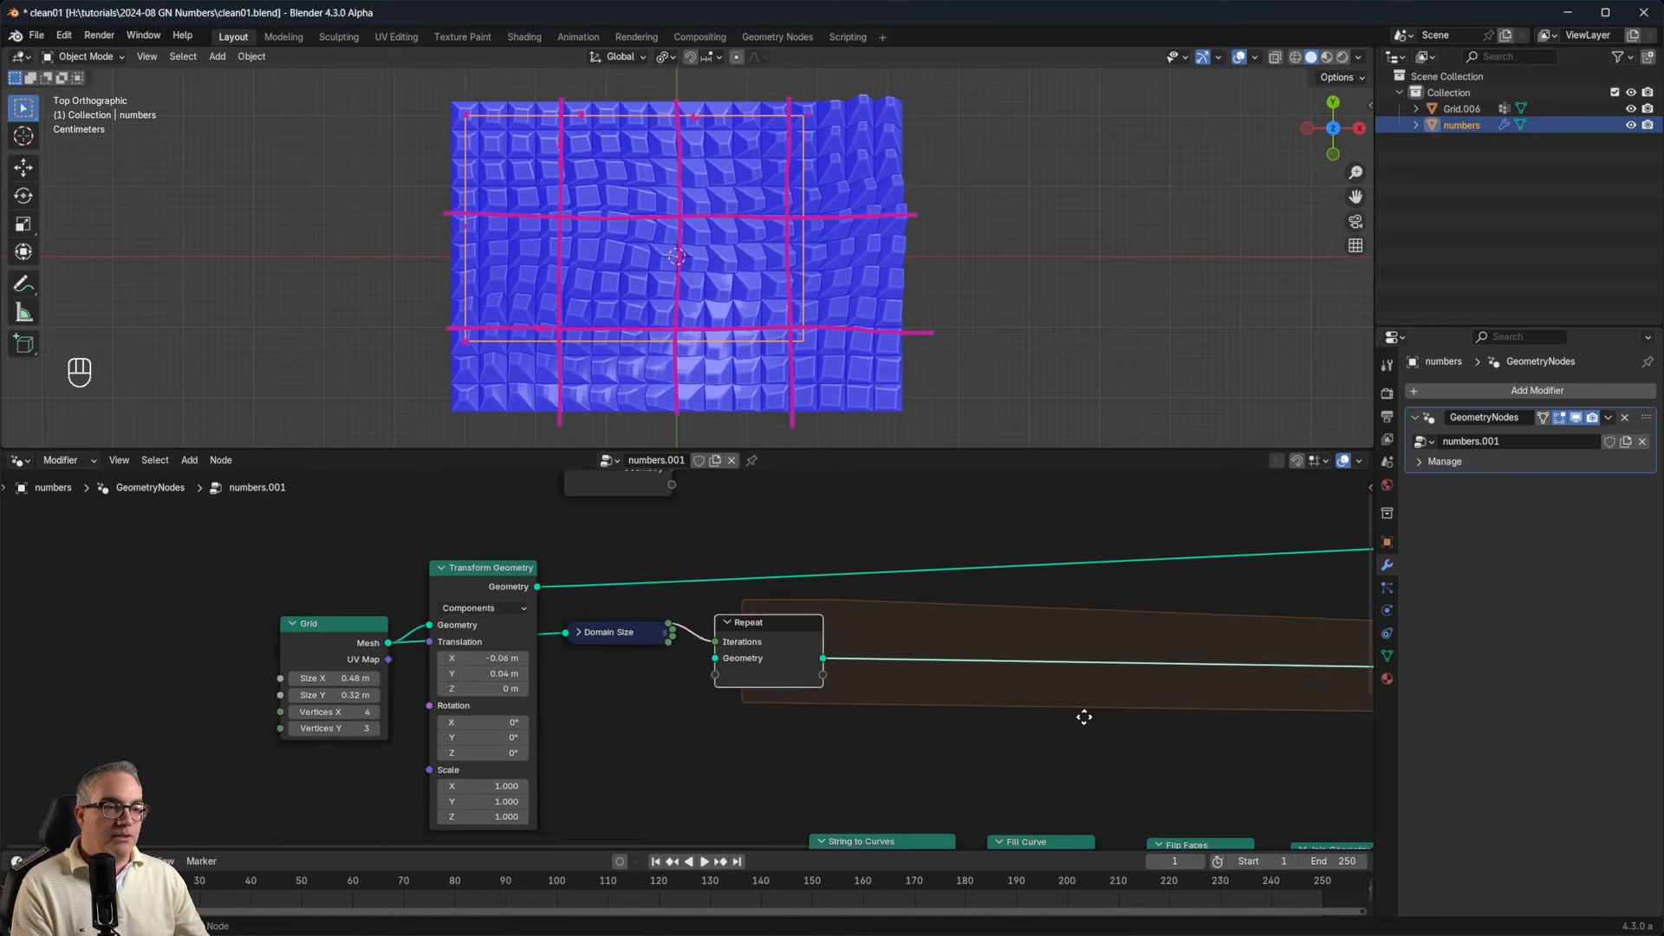
Move the Repeat output node farther from the Repeat input node to widen the zone.
{"action": "middle_click_drag", "start_coordinate": [1085, 717], "coordinate": [1017, 705]}
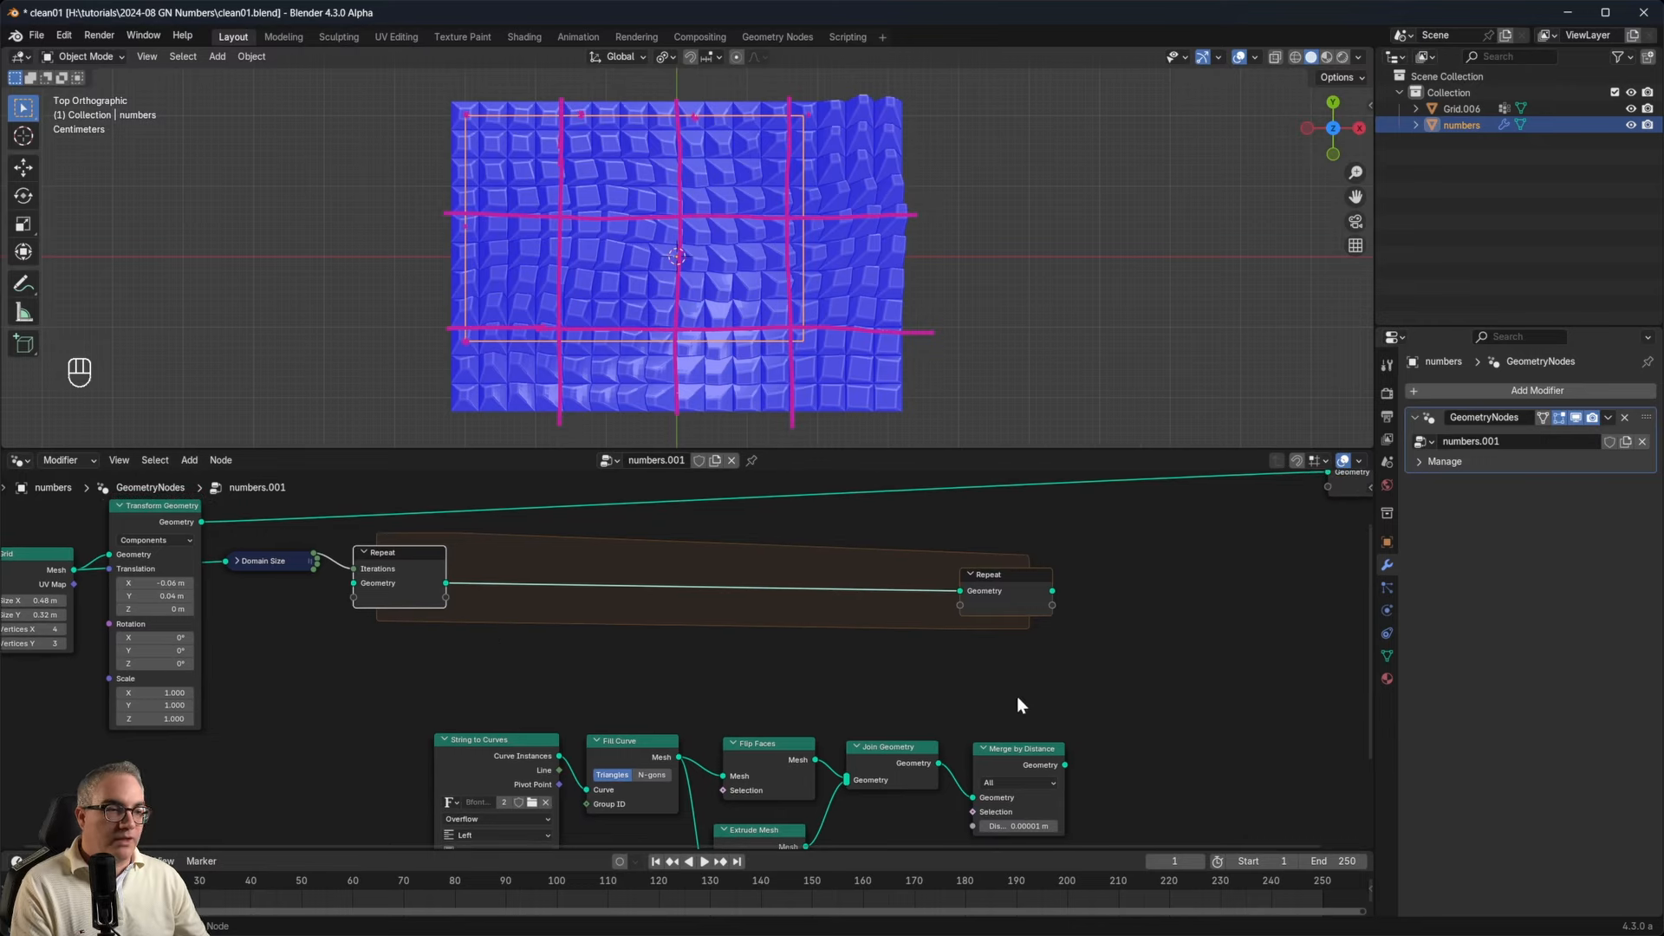
{"action": "scroll", "coordinate": [480, 625], "scroll_direction": "up", "scroll_amount": 1}
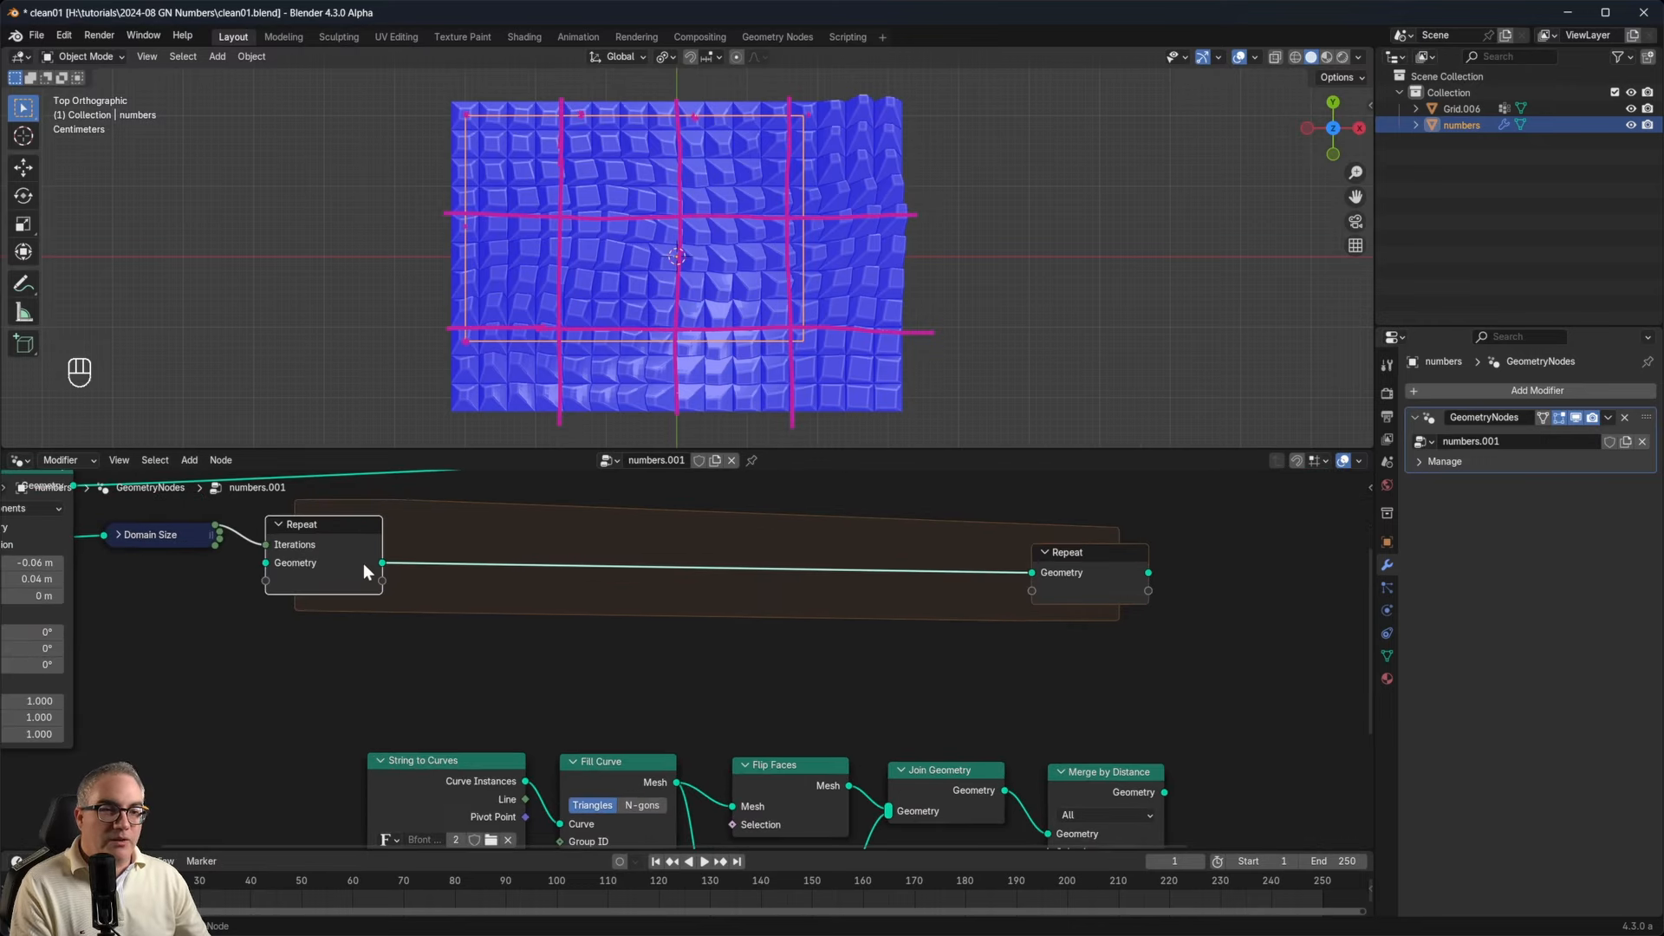
{"action": "left_click_drag", "start_coordinate": [266, 562], "coordinate": [161, 627]}
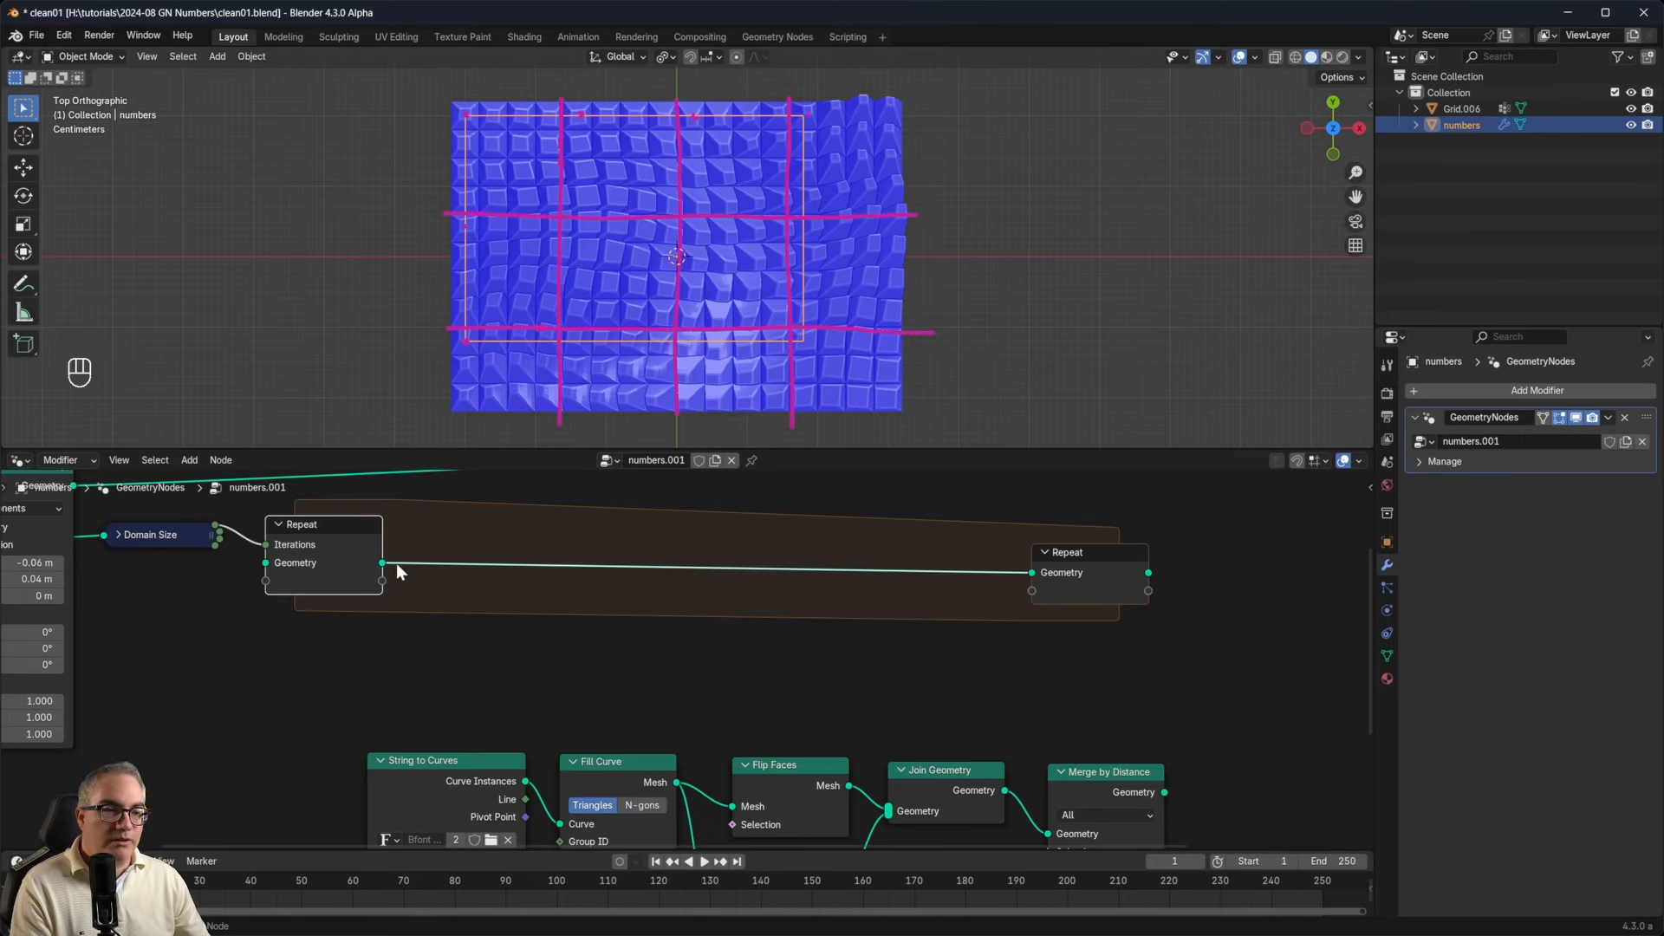
{"action": "left_click_drag", "start_coordinate": [1108, 564], "coordinate": [1286, 568]}
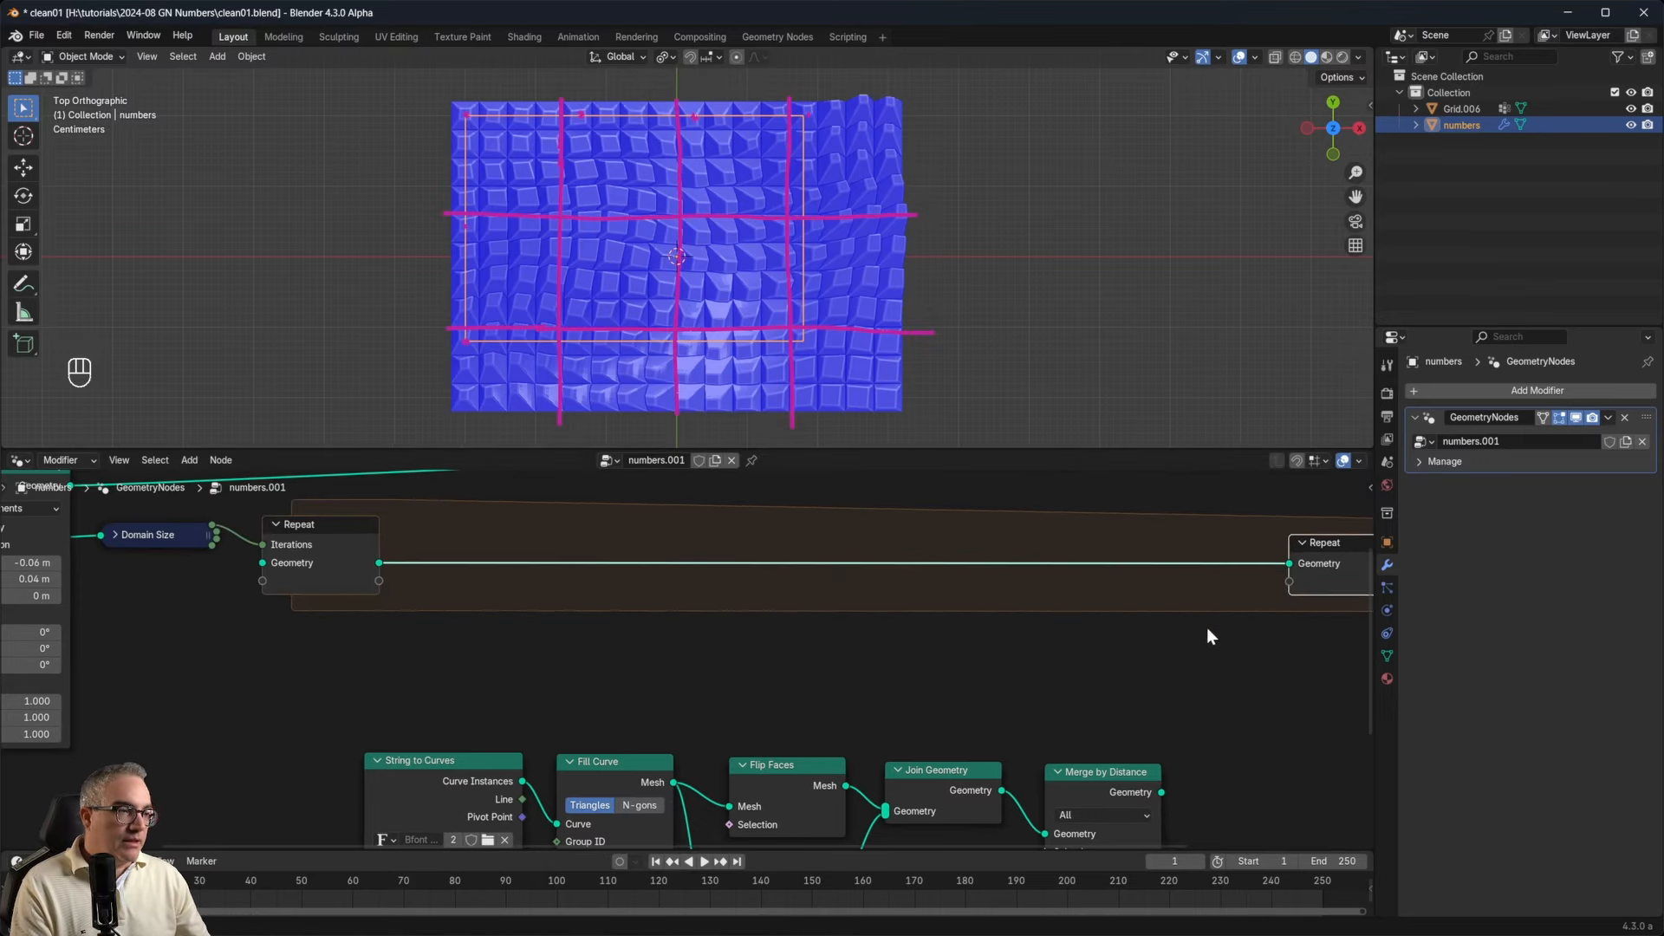
Insert a Join Geometry node before the Repeat output and feed it the Merge by Distance geometry as well.
{"action": "key", "text": "shift+a"}
{"action": "type", "text": "join"}
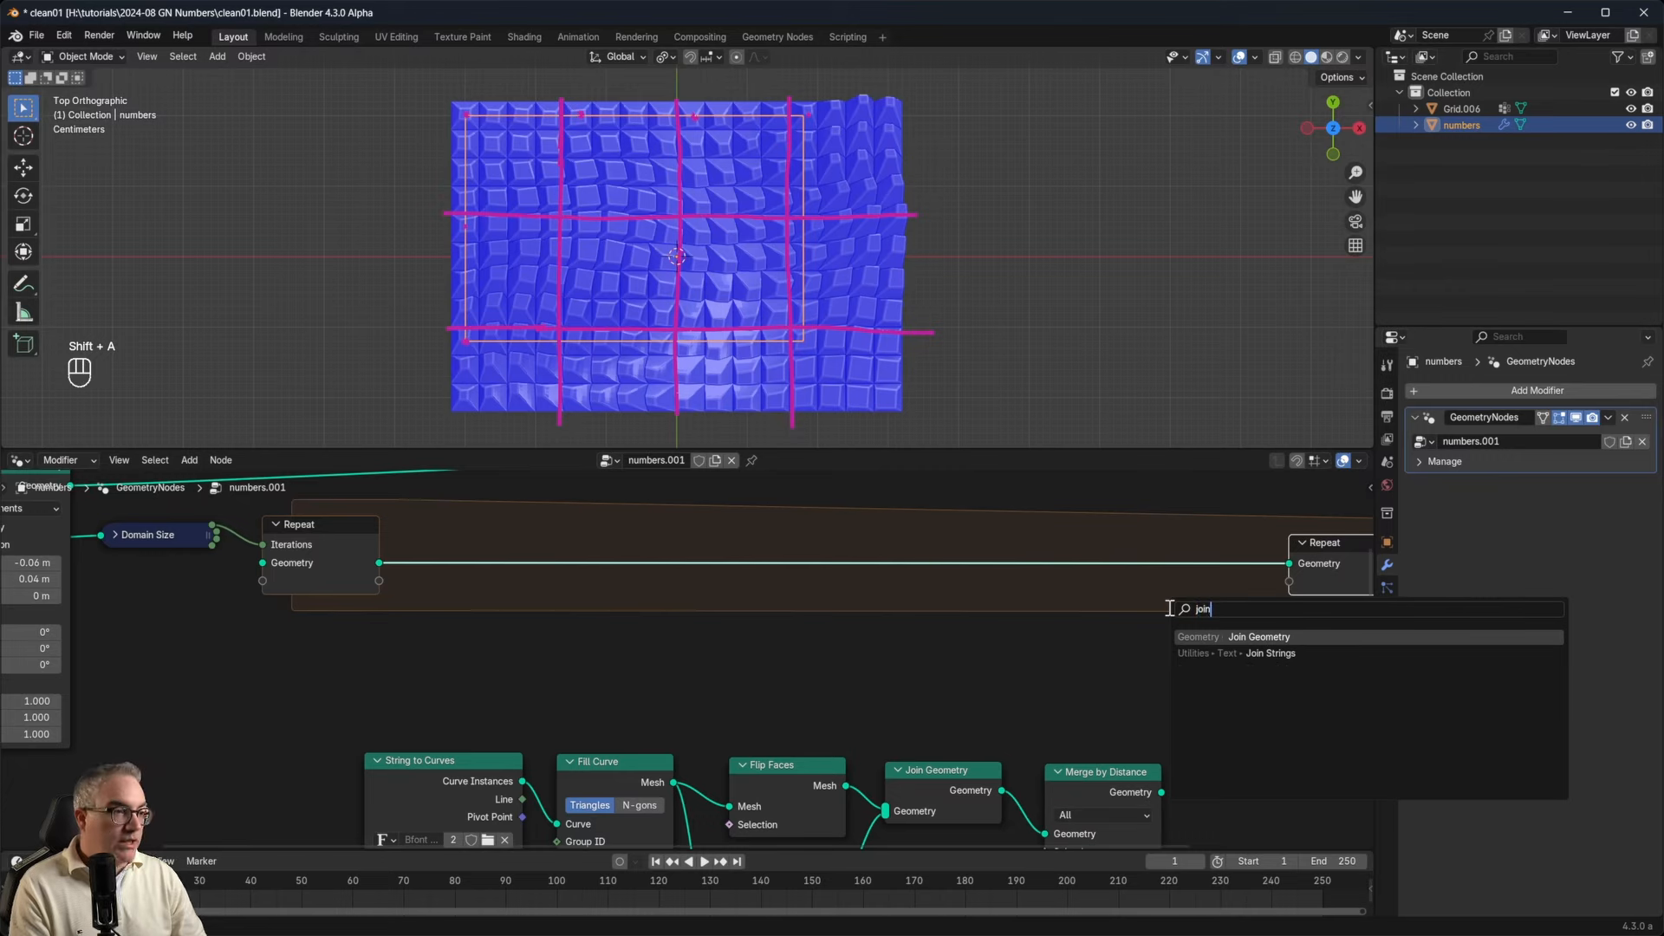
{"action": "left_click", "coordinate": [1219, 638]}
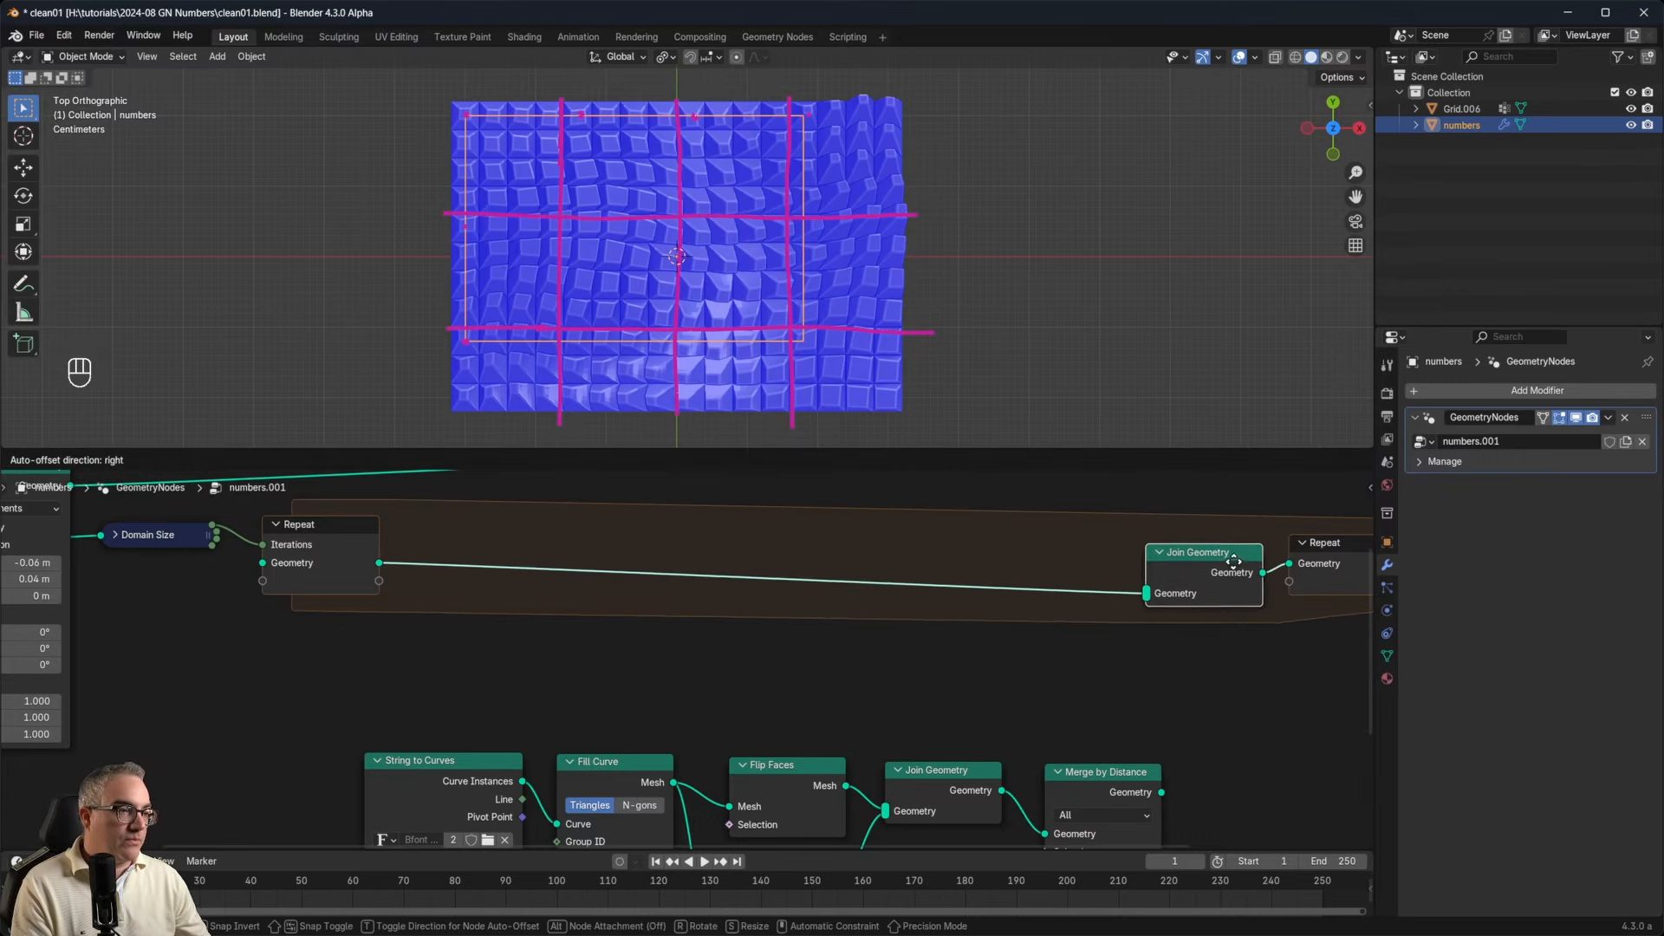
{"action": "left_click", "coordinate": [1209, 572]}
{"action": "left_click_drag", "start_coordinate": [1161, 793], "coordinate": [1151, 587]}
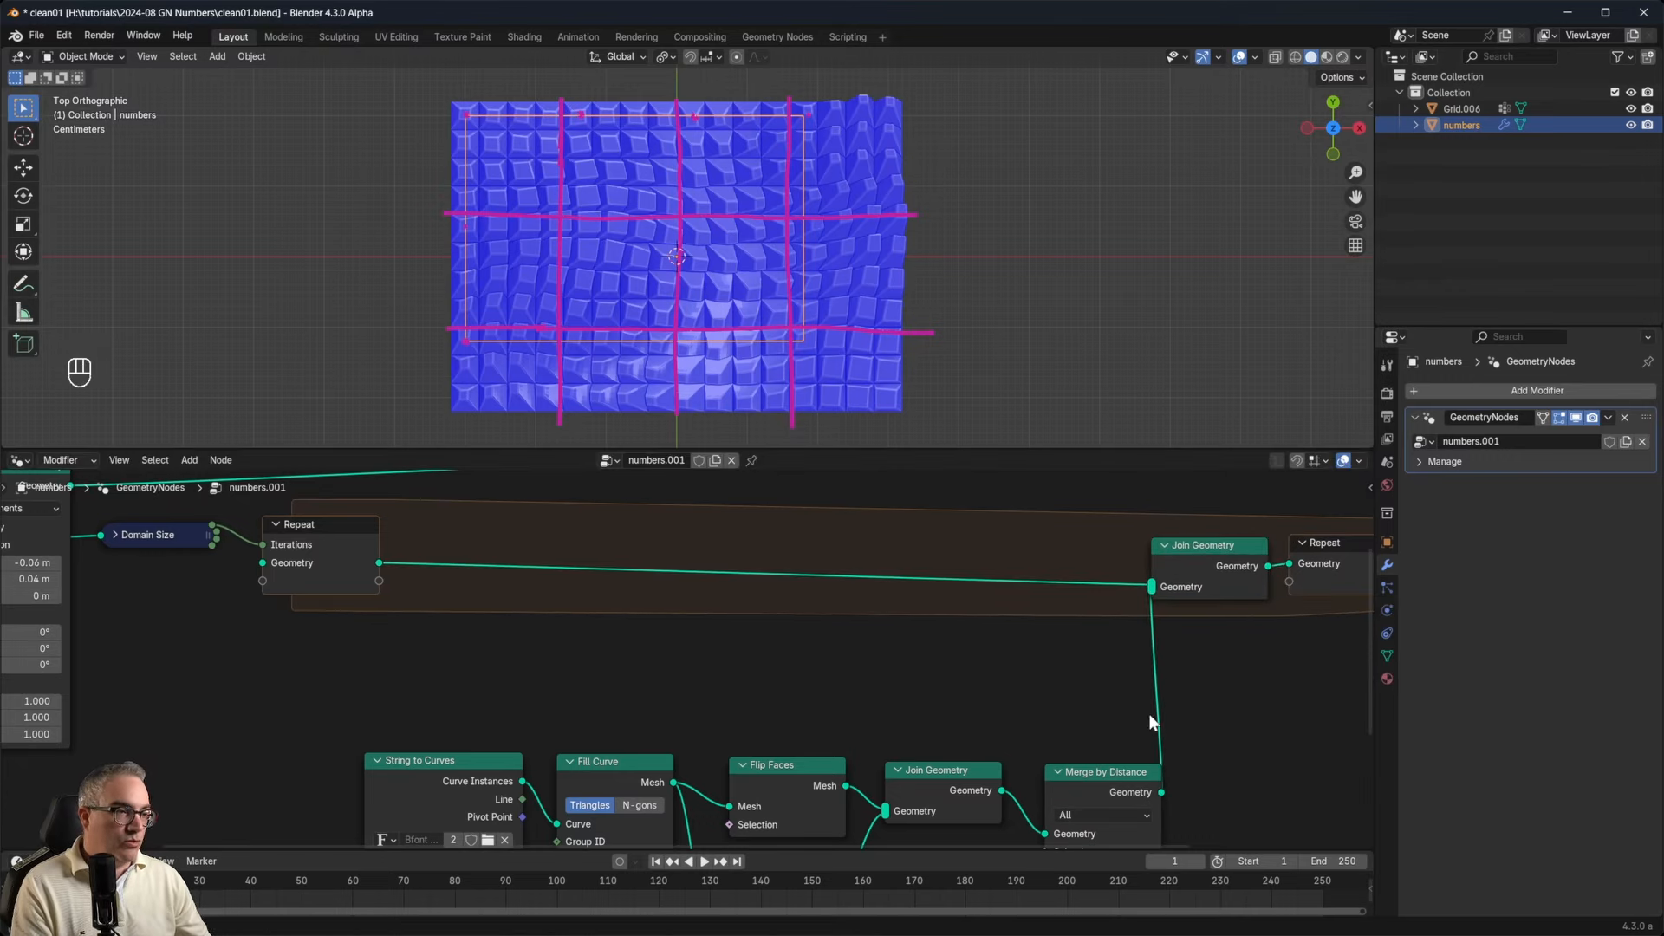
Shift the Join Geometry and Repeat output nodes clear, then connect the Repeat output's geometry to a repositioned Group Output.
{"action": "scroll", "coordinate": [665, 709], "scroll_direction": "down", "scroll_amount": 3}
{"action": "scroll", "coordinate": [777, 670], "scroll_direction": "up", "scroll_amount": 1}
{"action": "middle_click_drag", "start_coordinate": [768, 696], "coordinate": [742, 753]}
{"action": "key", "text": "g"}
{"action": "left_click", "coordinate": [1326, 680]}
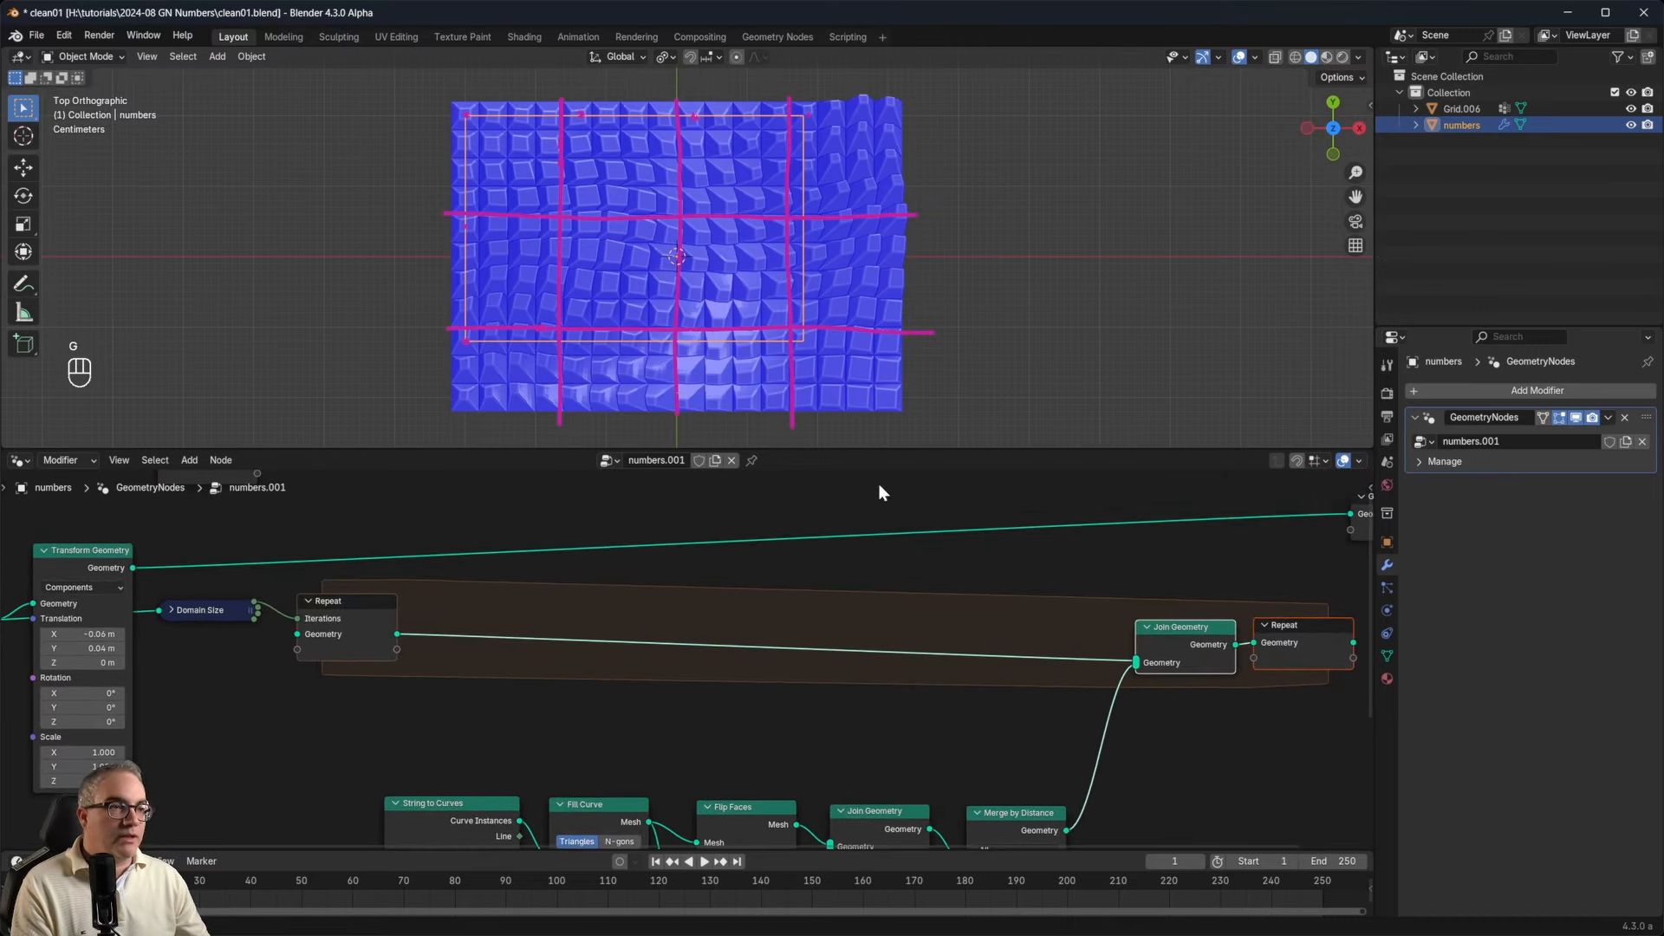
{"action": "scroll", "coordinate": [723, 232], "scroll_direction": "up", "scroll_amount": 1}
{"action": "scroll", "coordinate": [815, 272], "scroll_direction": "down", "scroll_amount": 3}
{"action": "middle_click_drag", "start_coordinate": [1247, 599], "coordinate": [748, 735]}
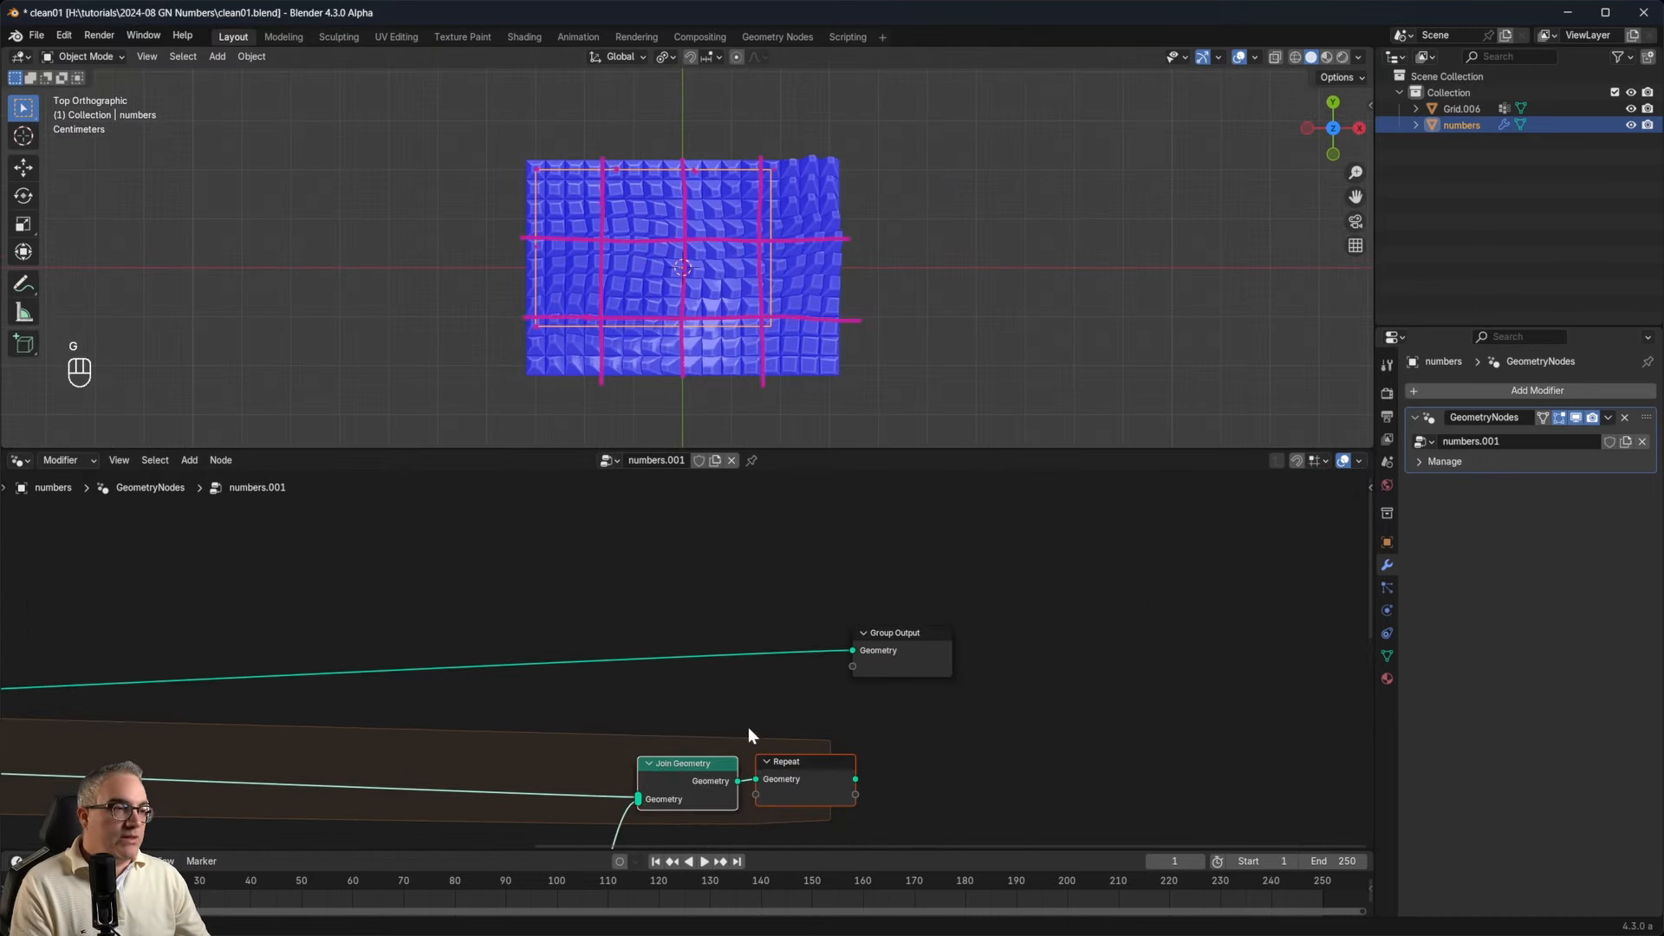
{"action": "left_click_drag", "start_coordinate": [858, 657], "coordinate": [1107, 652]}
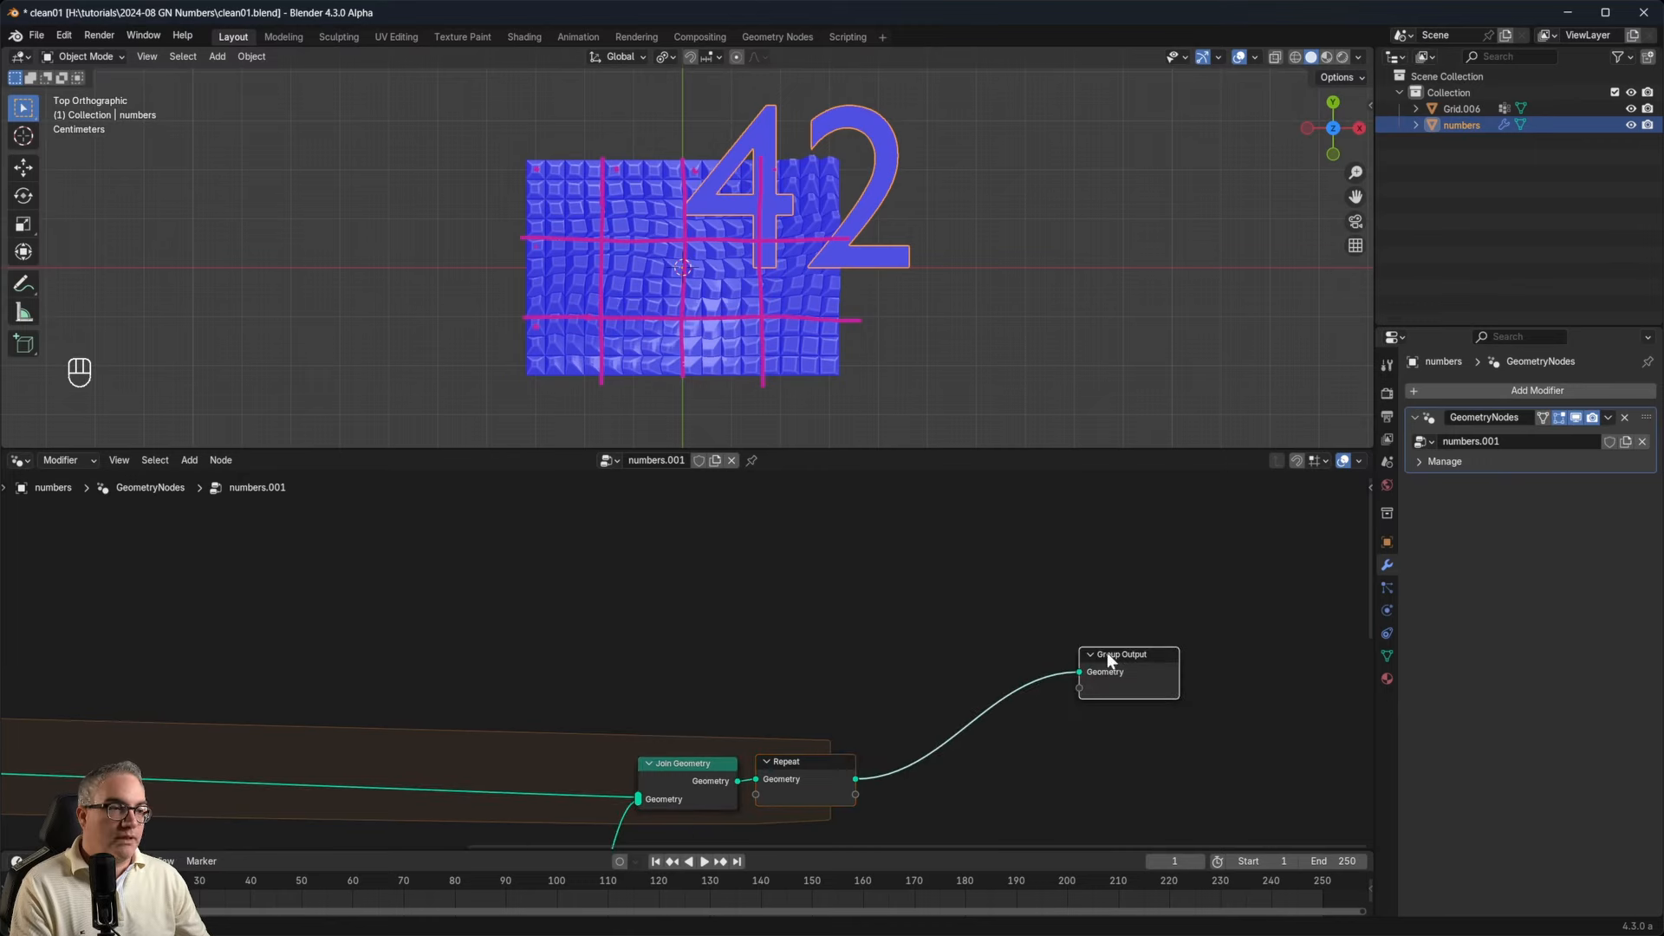
Set the String to Curves Size to 0.04 m so the number fits a panel section.
{"action": "scroll", "coordinate": [693, 661], "scroll_direction": "down", "scroll_amount": 3}
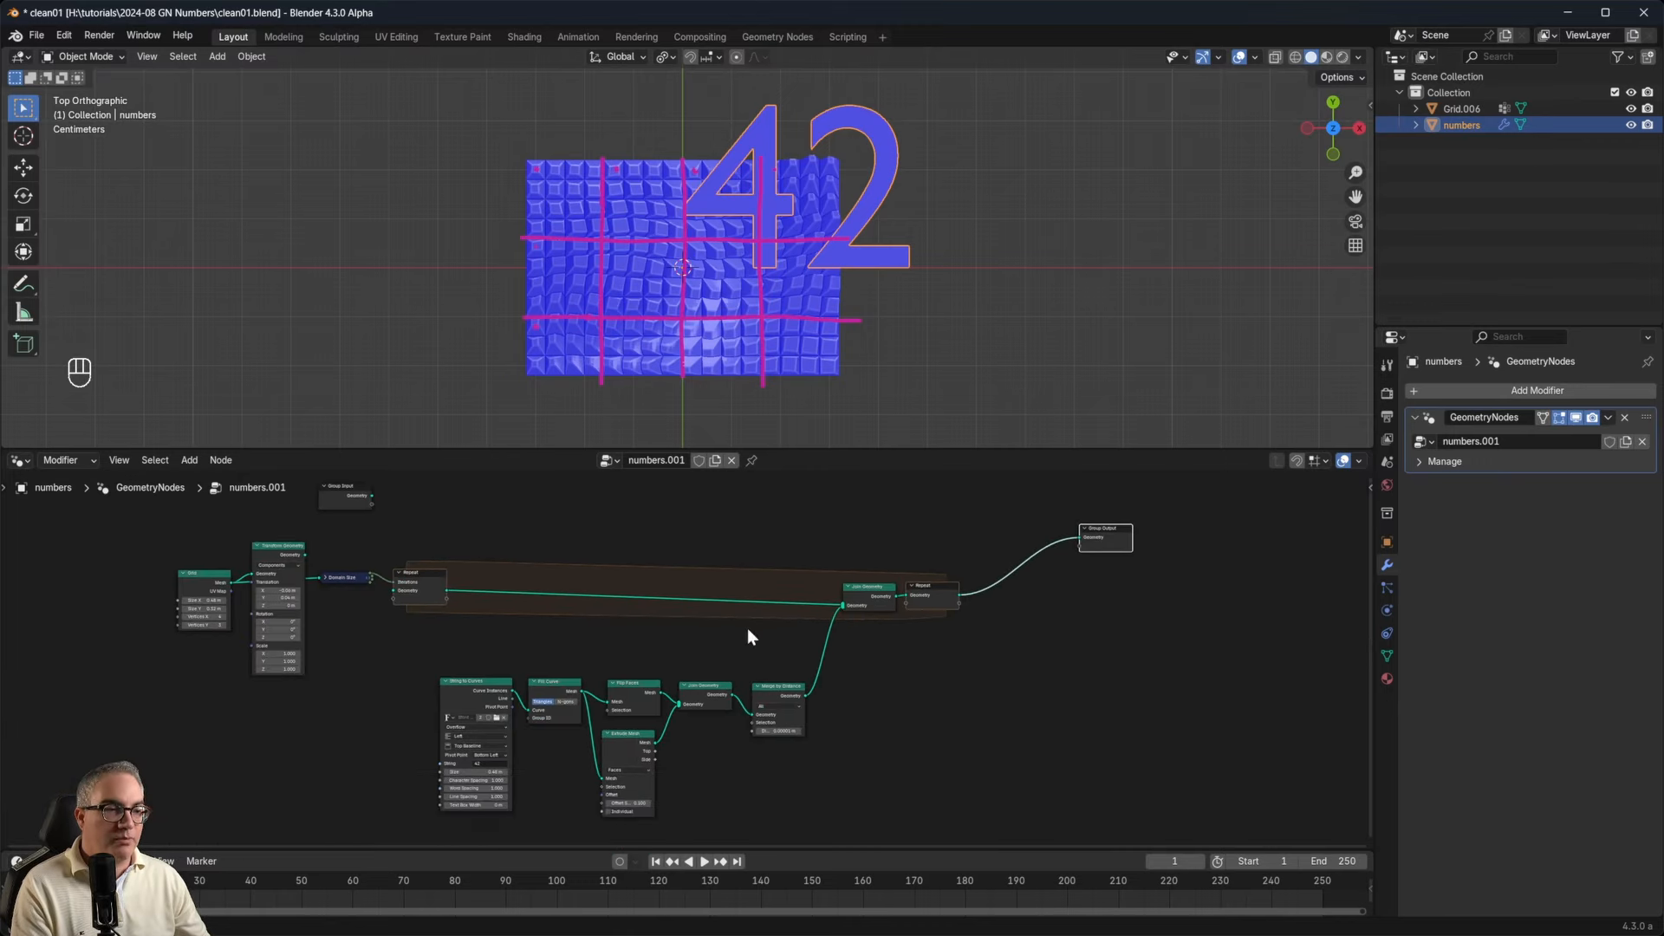
{"action": "scroll", "coordinate": [739, 236], "scroll_direction": "up", "scroll_amount": 3}
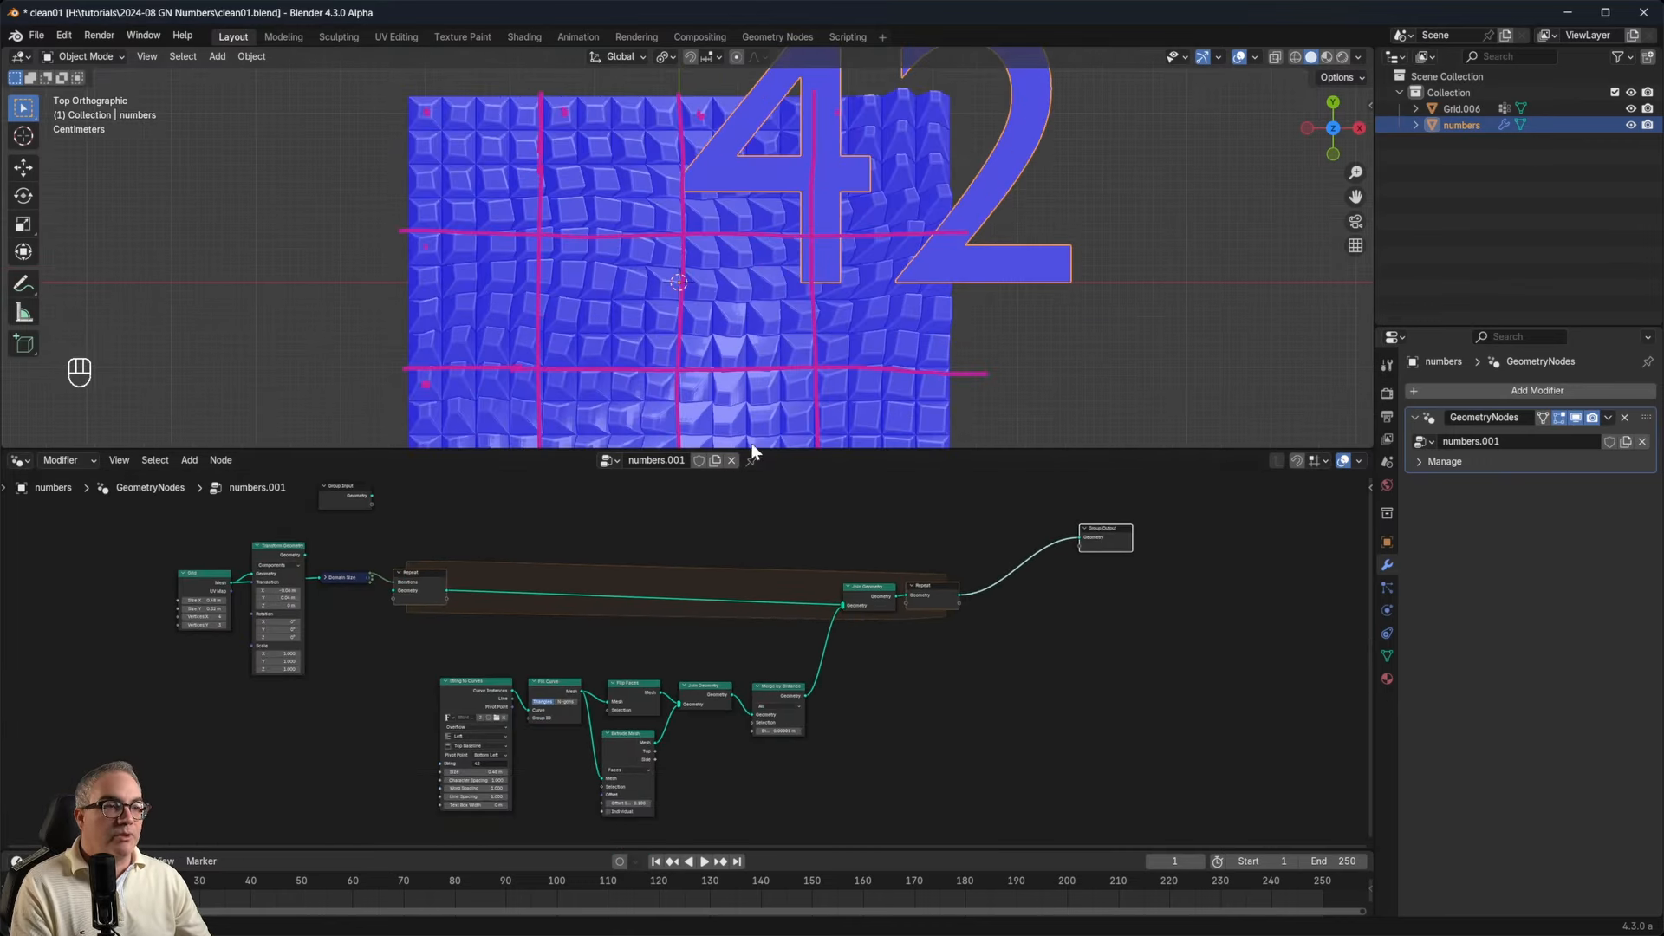
{"action": "scroll", "coordinate": [644, 620], "scroll_direction": "up", "scroll_amount": 2}
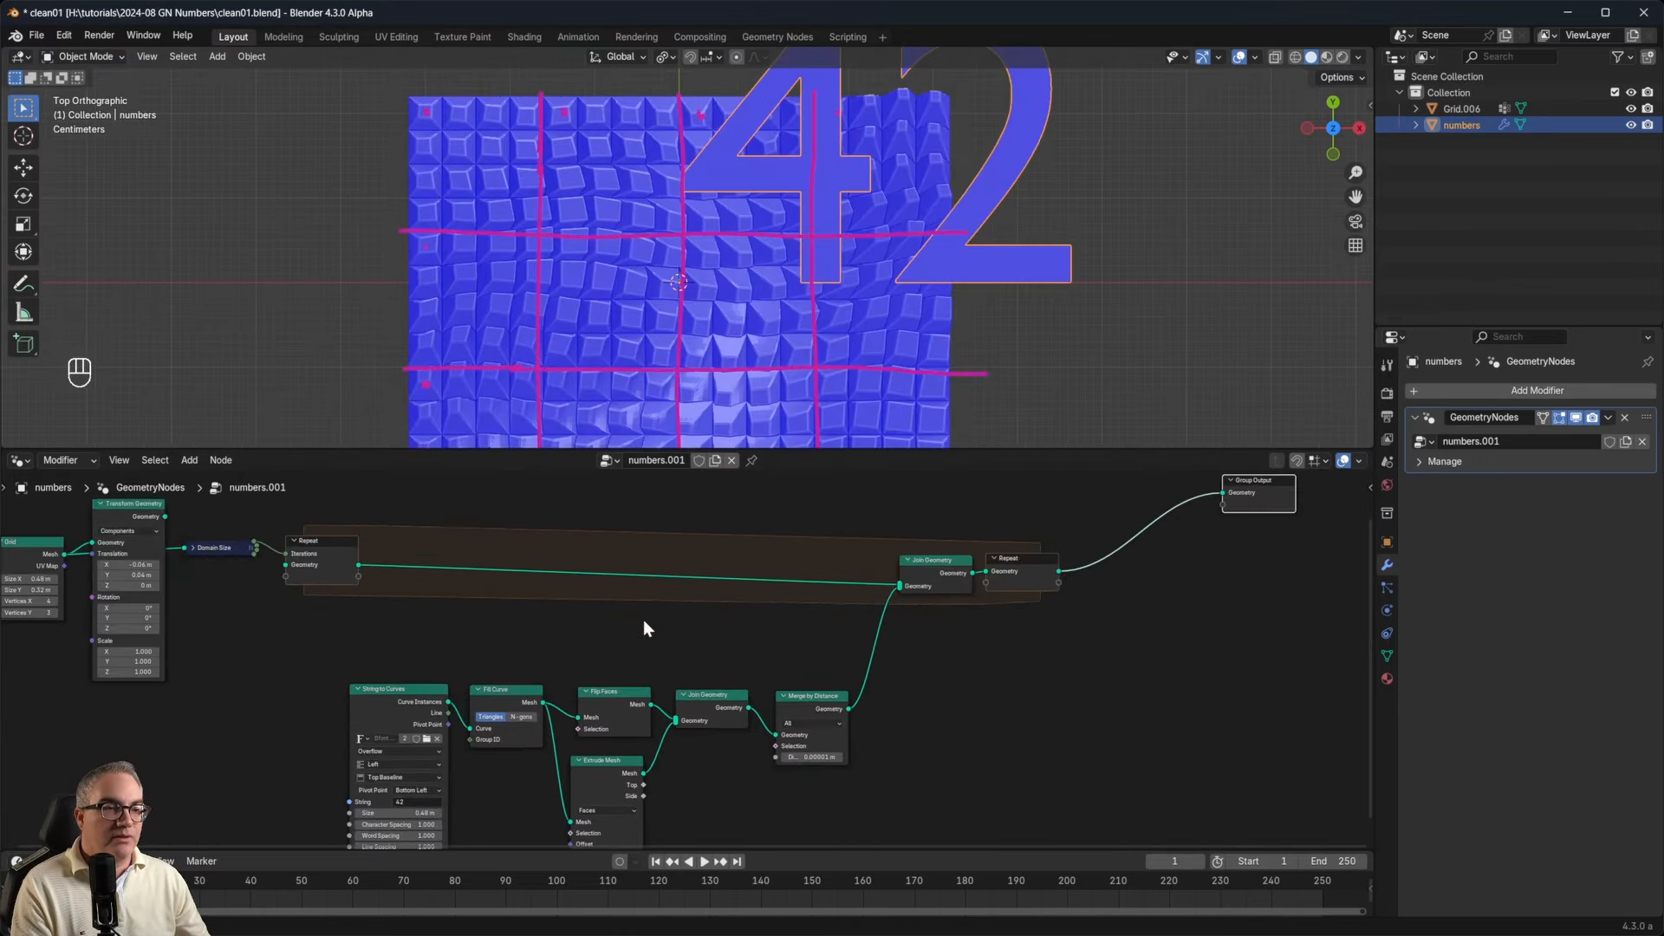
{"action": "left_click", "coordinate": [1054, 579]}
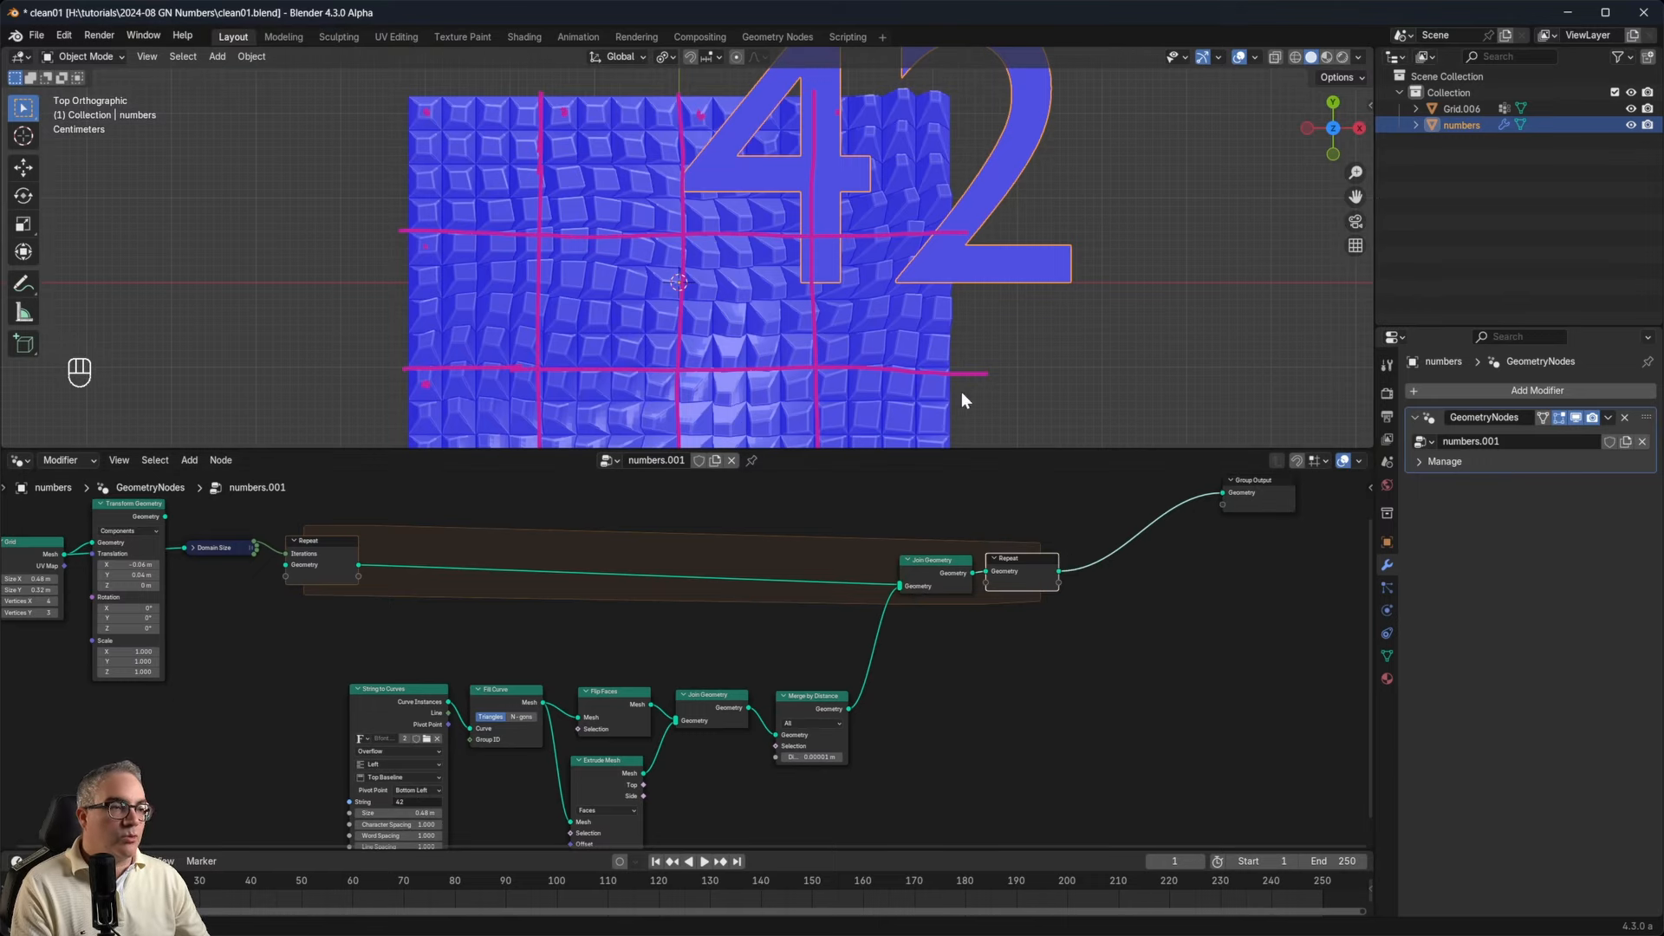
{"action": "scroll", "coordinate": [803, 159], "scroll_direction": "down", "scroll_amount": 3}
{"action": "scroll", "coordinate": [804, 152], "scroll_direction": "up", "scroll_amount": 2}
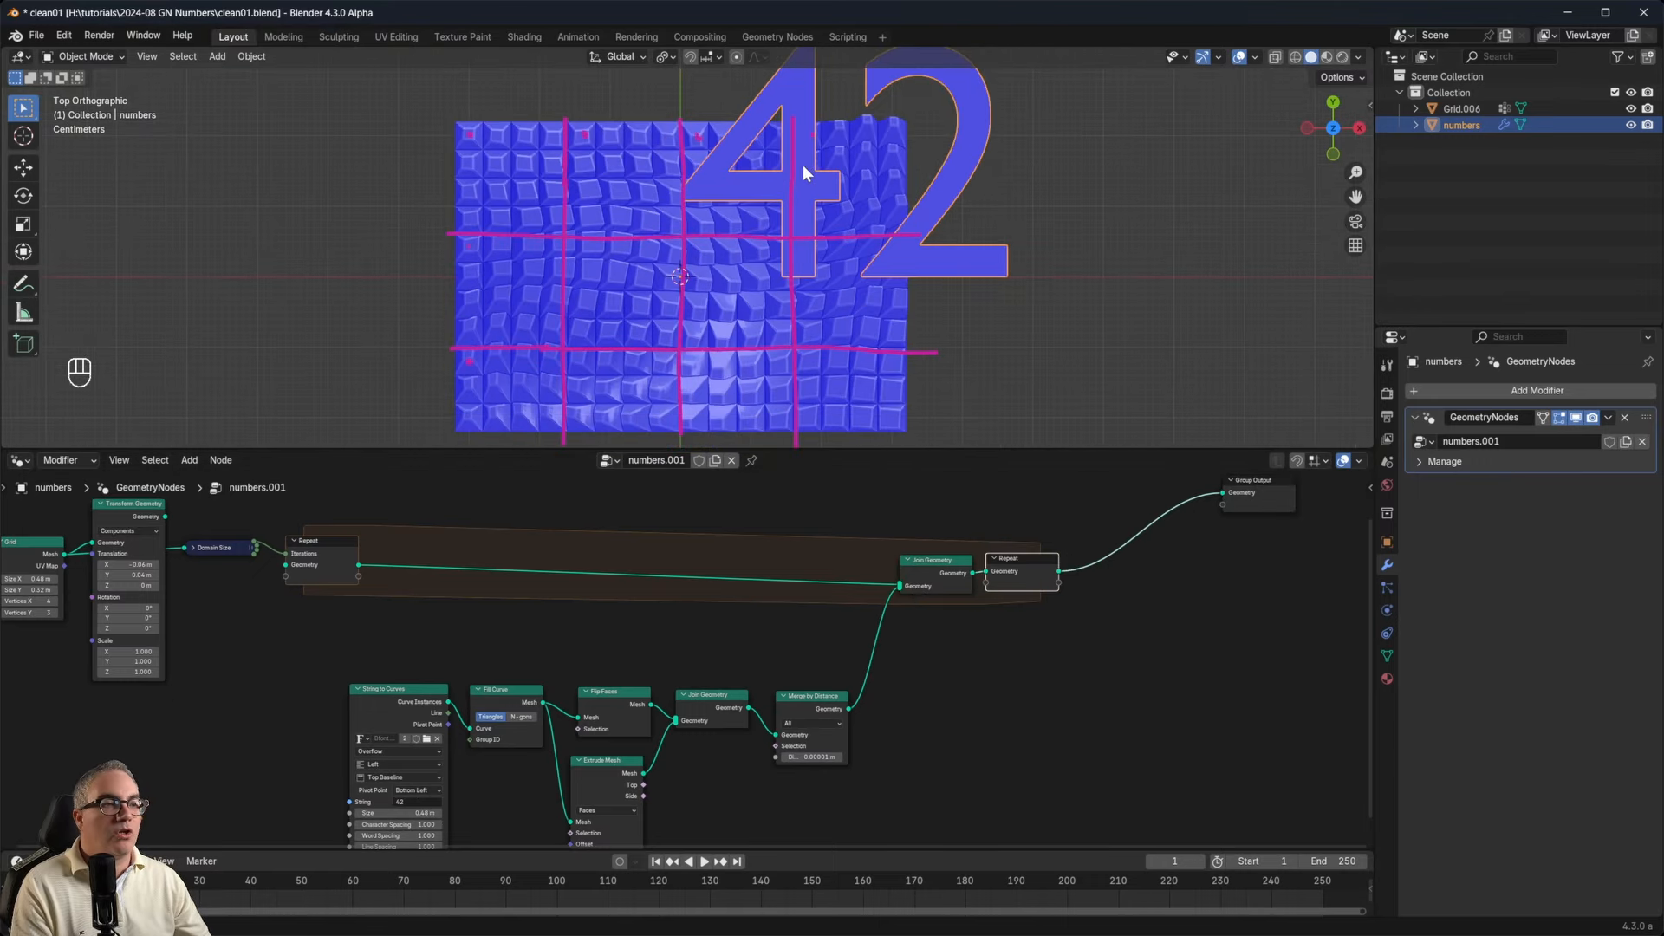
{"action": "middle_click_drag", "start_coordinate": [502, 799], "coordinate": [660, 656]}
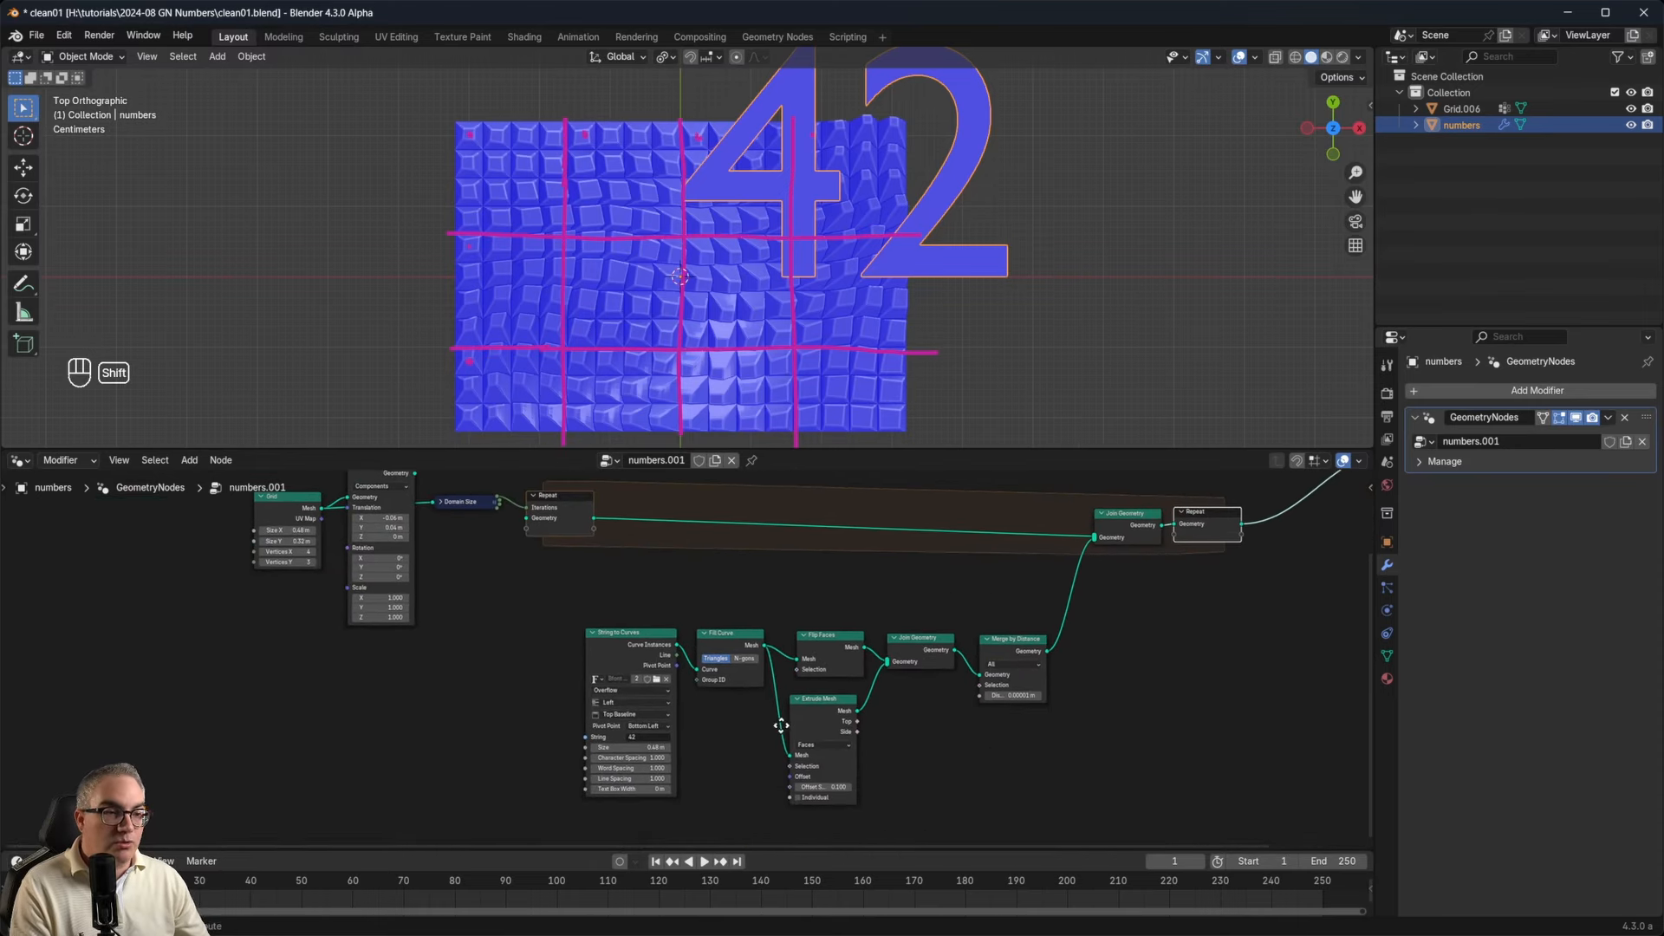
{"action": "left_click_drag", "start_coordinate": [630, 748], "coordinate": [520, 748]}
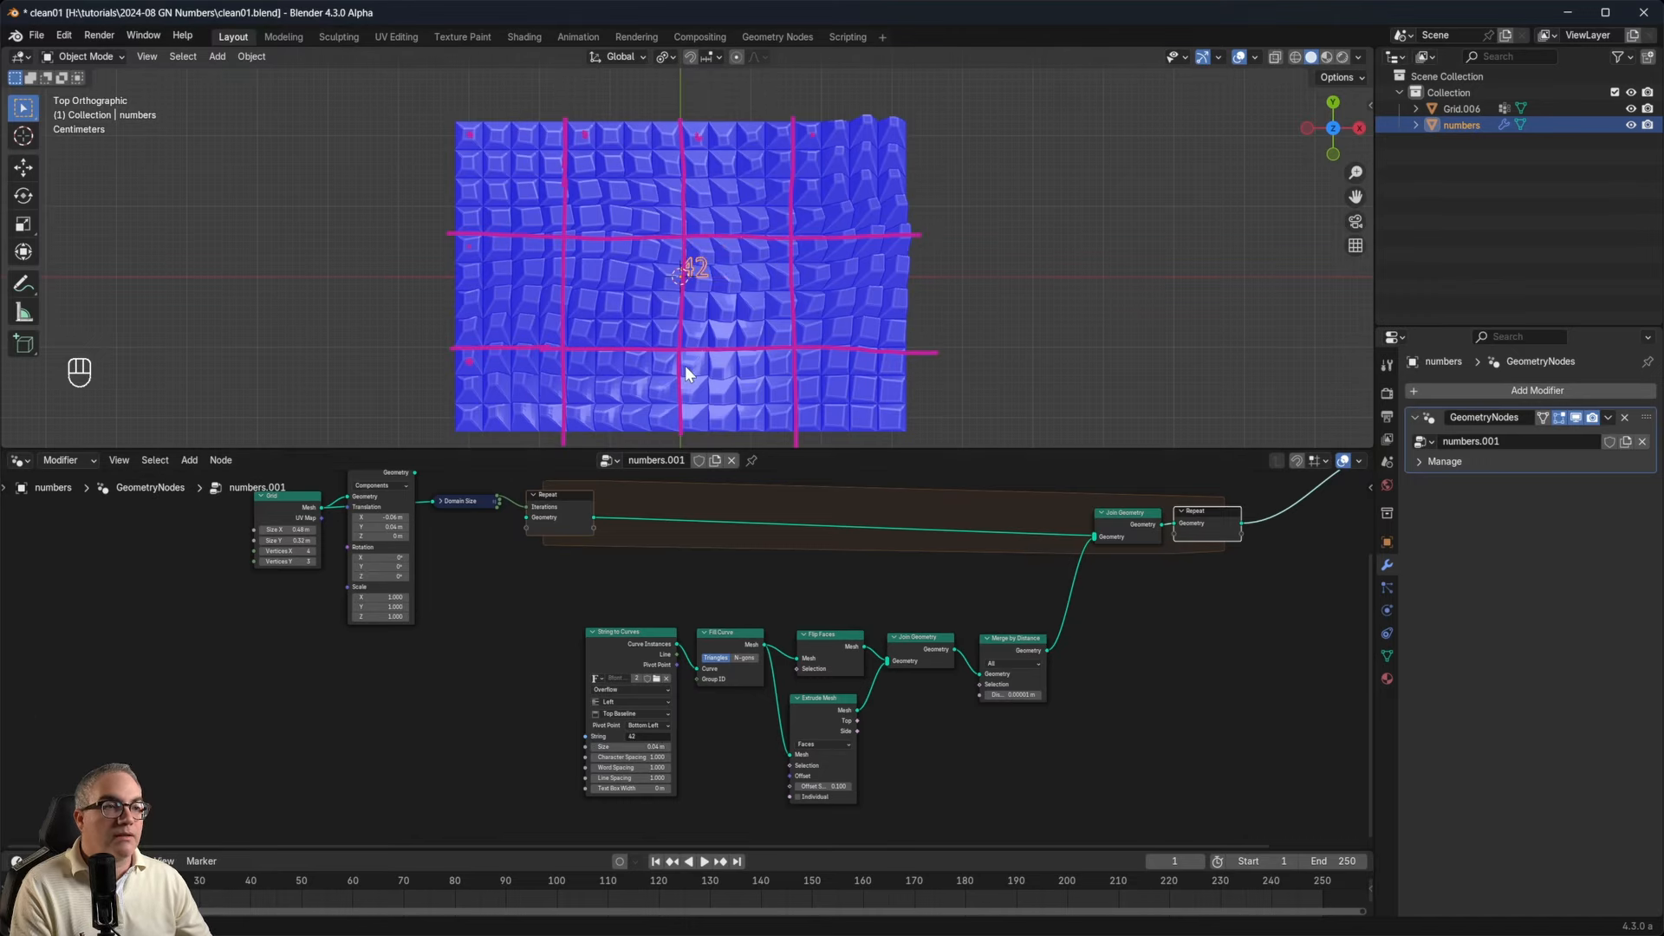
Add a second repeat item named i to the Repeat zone and set its socket type to Integer.
{"action": "scroll", "coordinate": [685, 365], "scroll_direction": "up", "scroll_amount": 3}
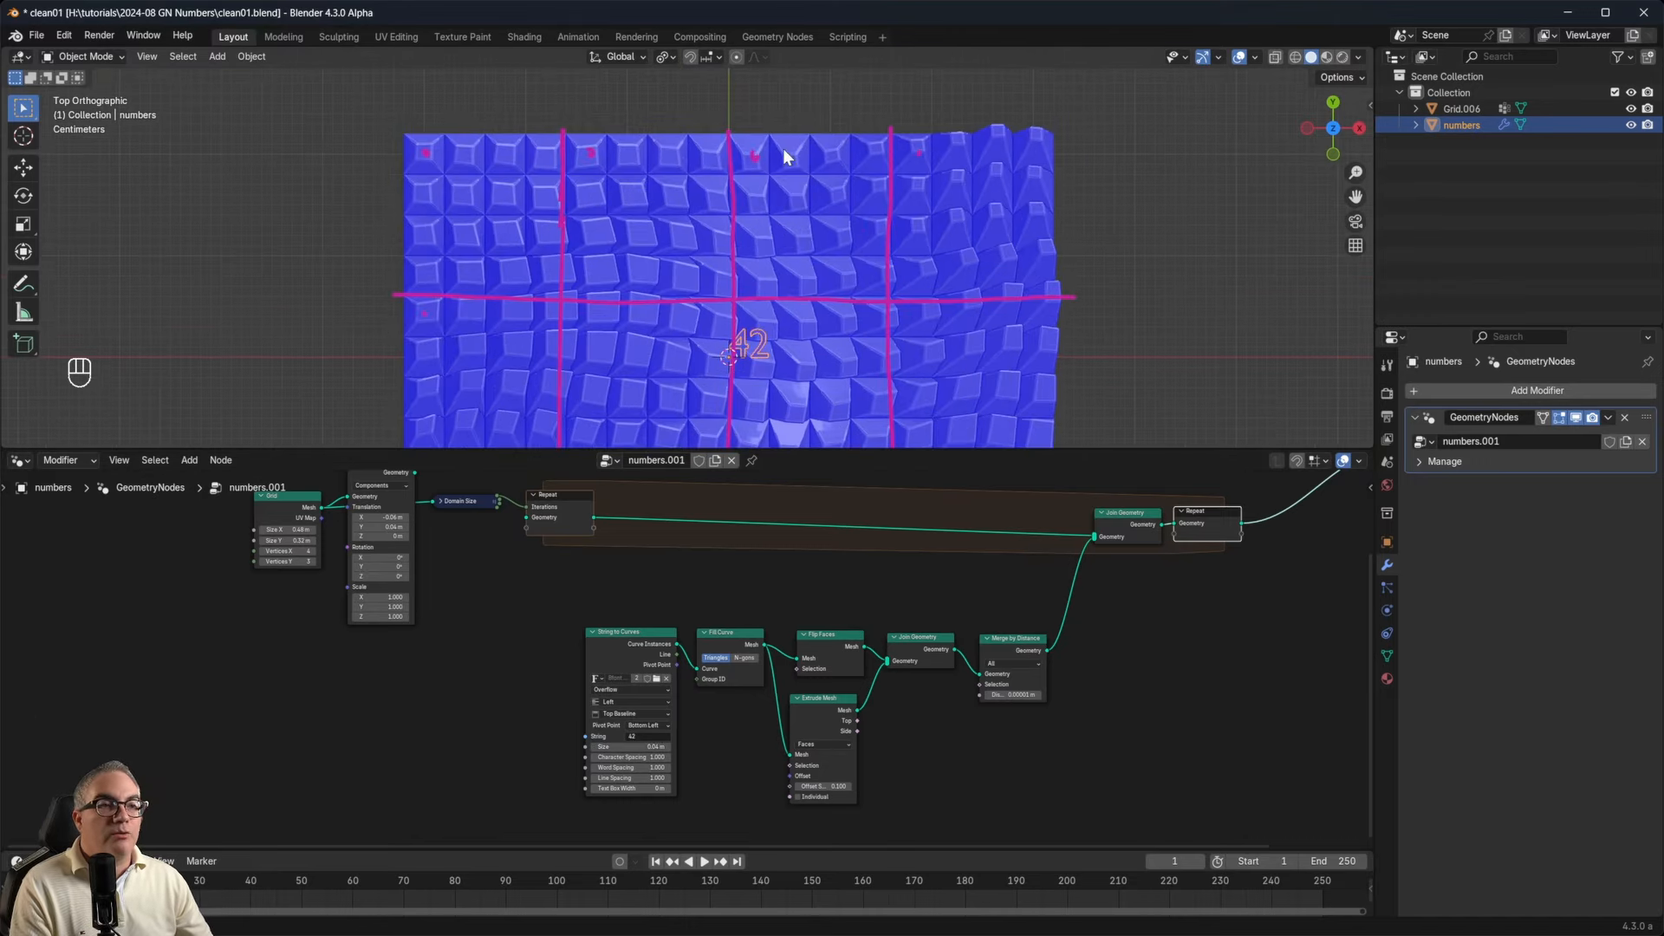
{"action": "middle_click_drag", "start_coordinate": [419, 588], "coordinate": [326, 731]}
{"action": "scroll", "coordinate": [251, 641], "scroll_direction": "up", "scroll_amount": 6}
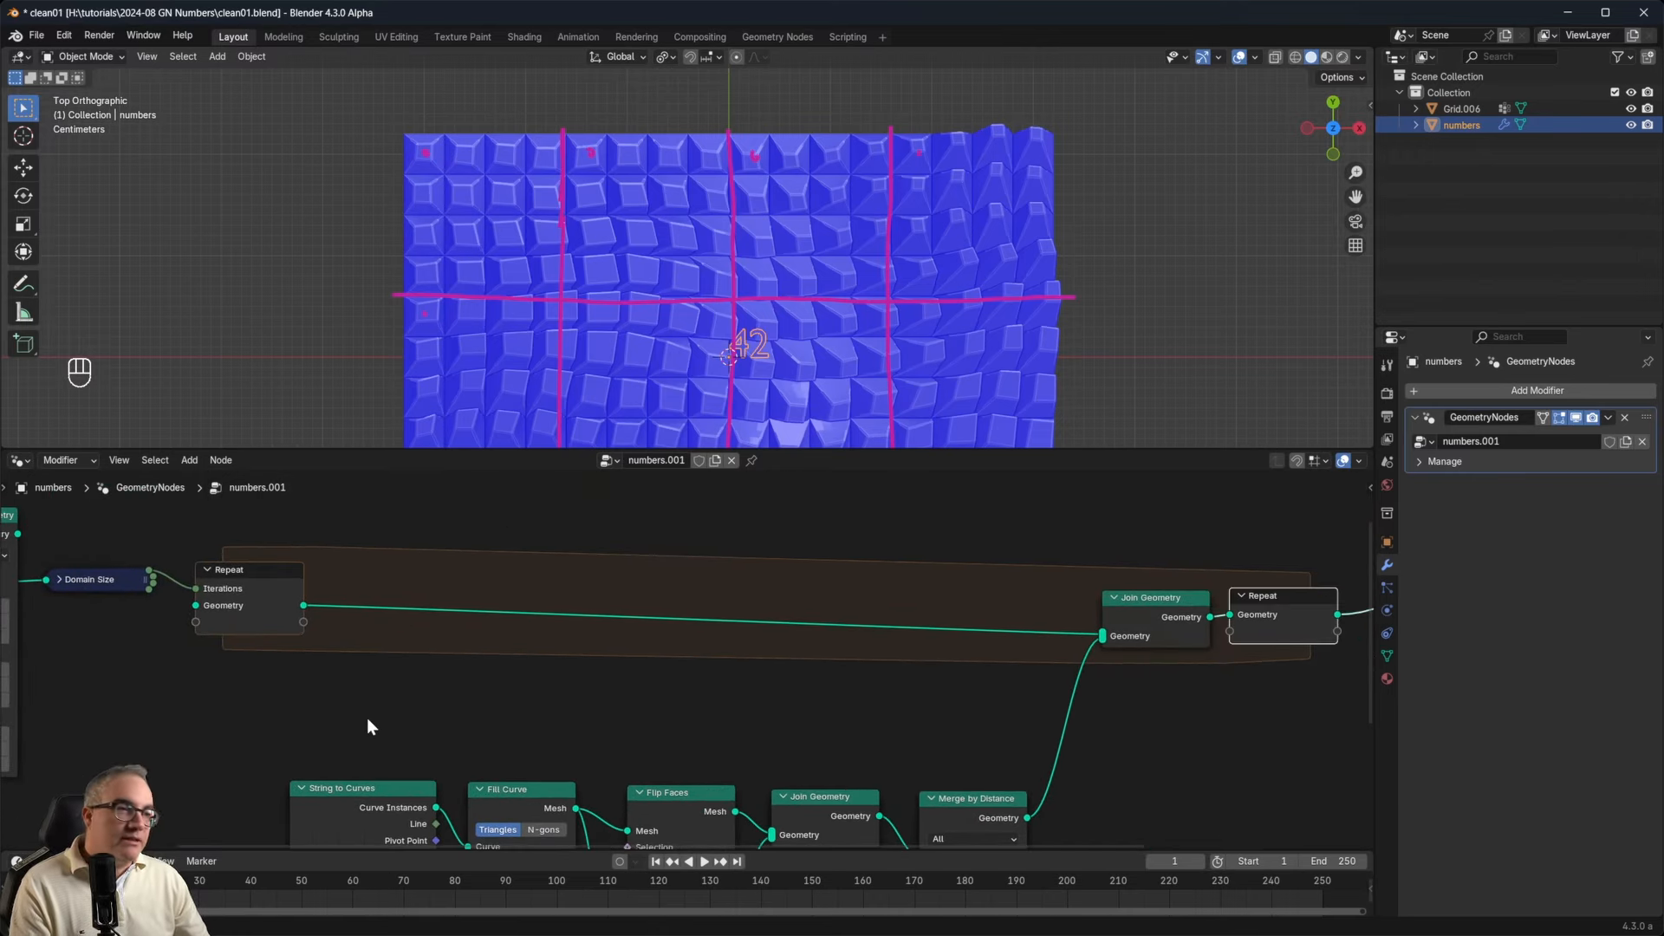
{"action": "left_click", "coordinate": [457, 658]}
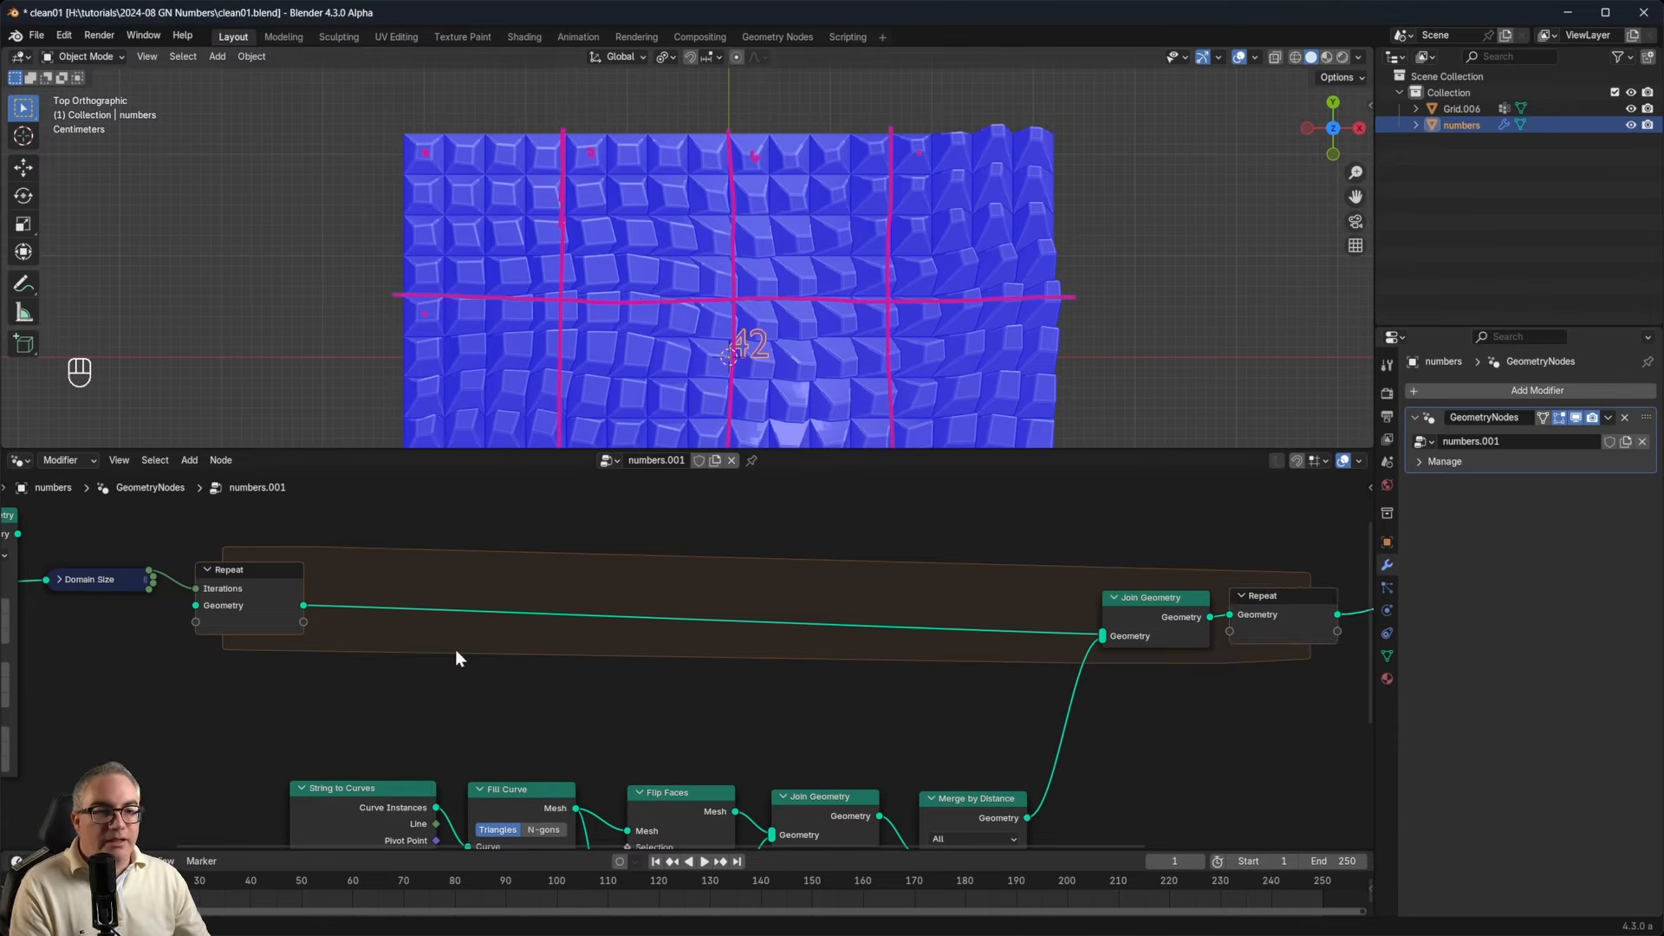
{"action": "left_click", "coordinate": [207, 570]}
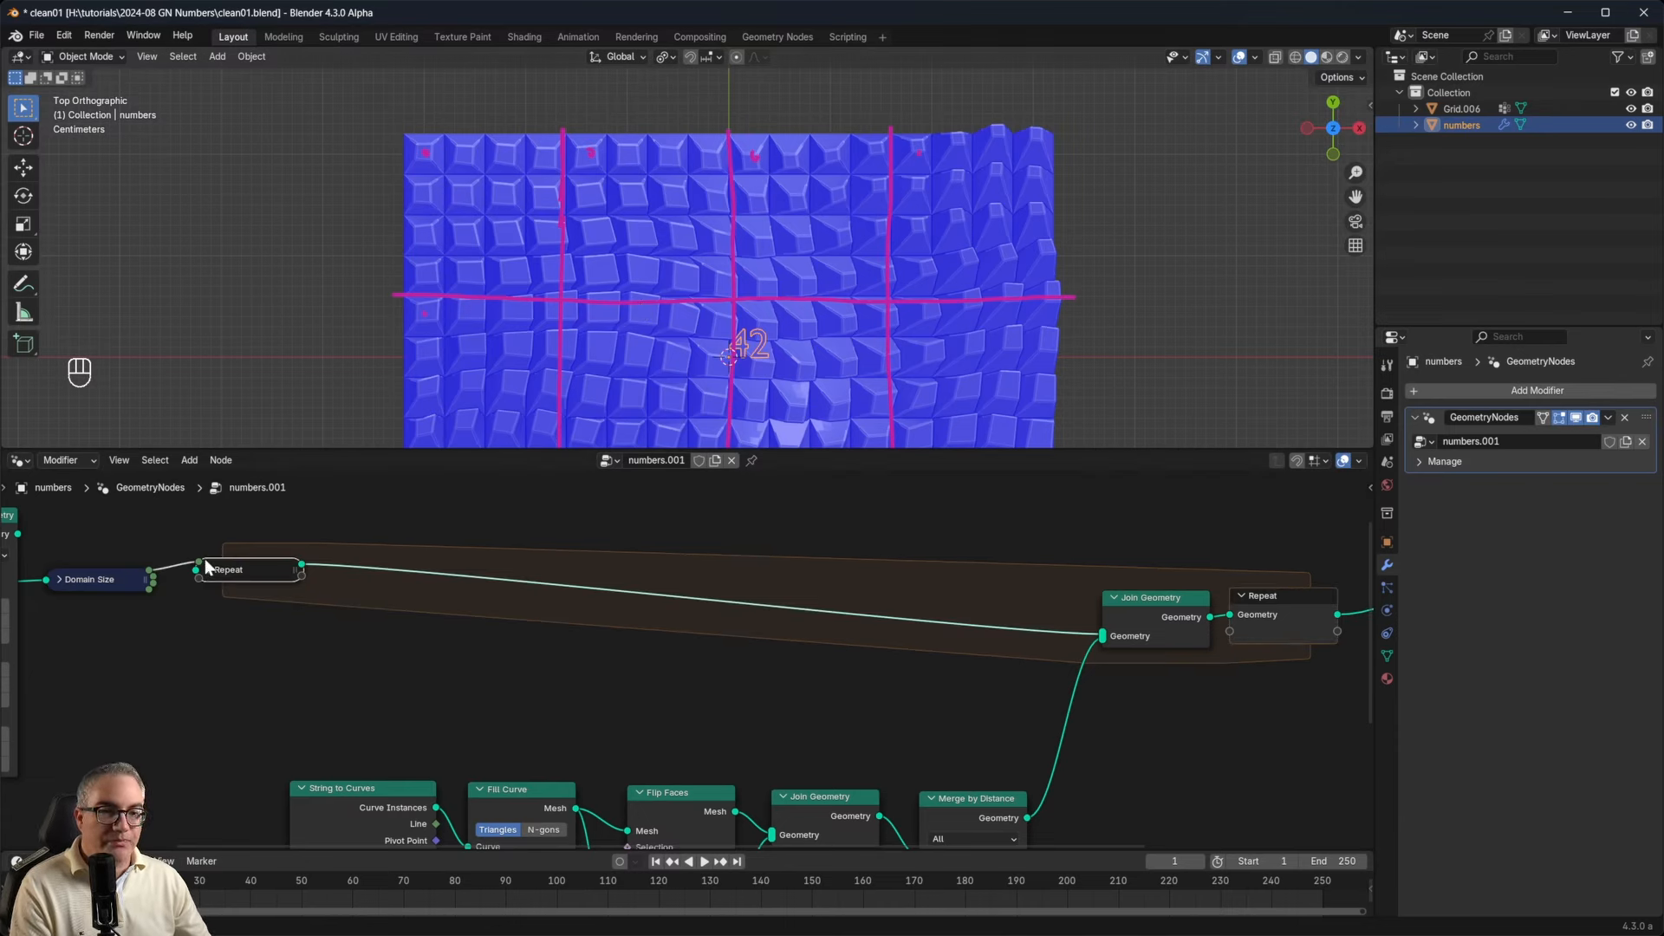
{"action": "left_click", "coordinate": [209, 571]}
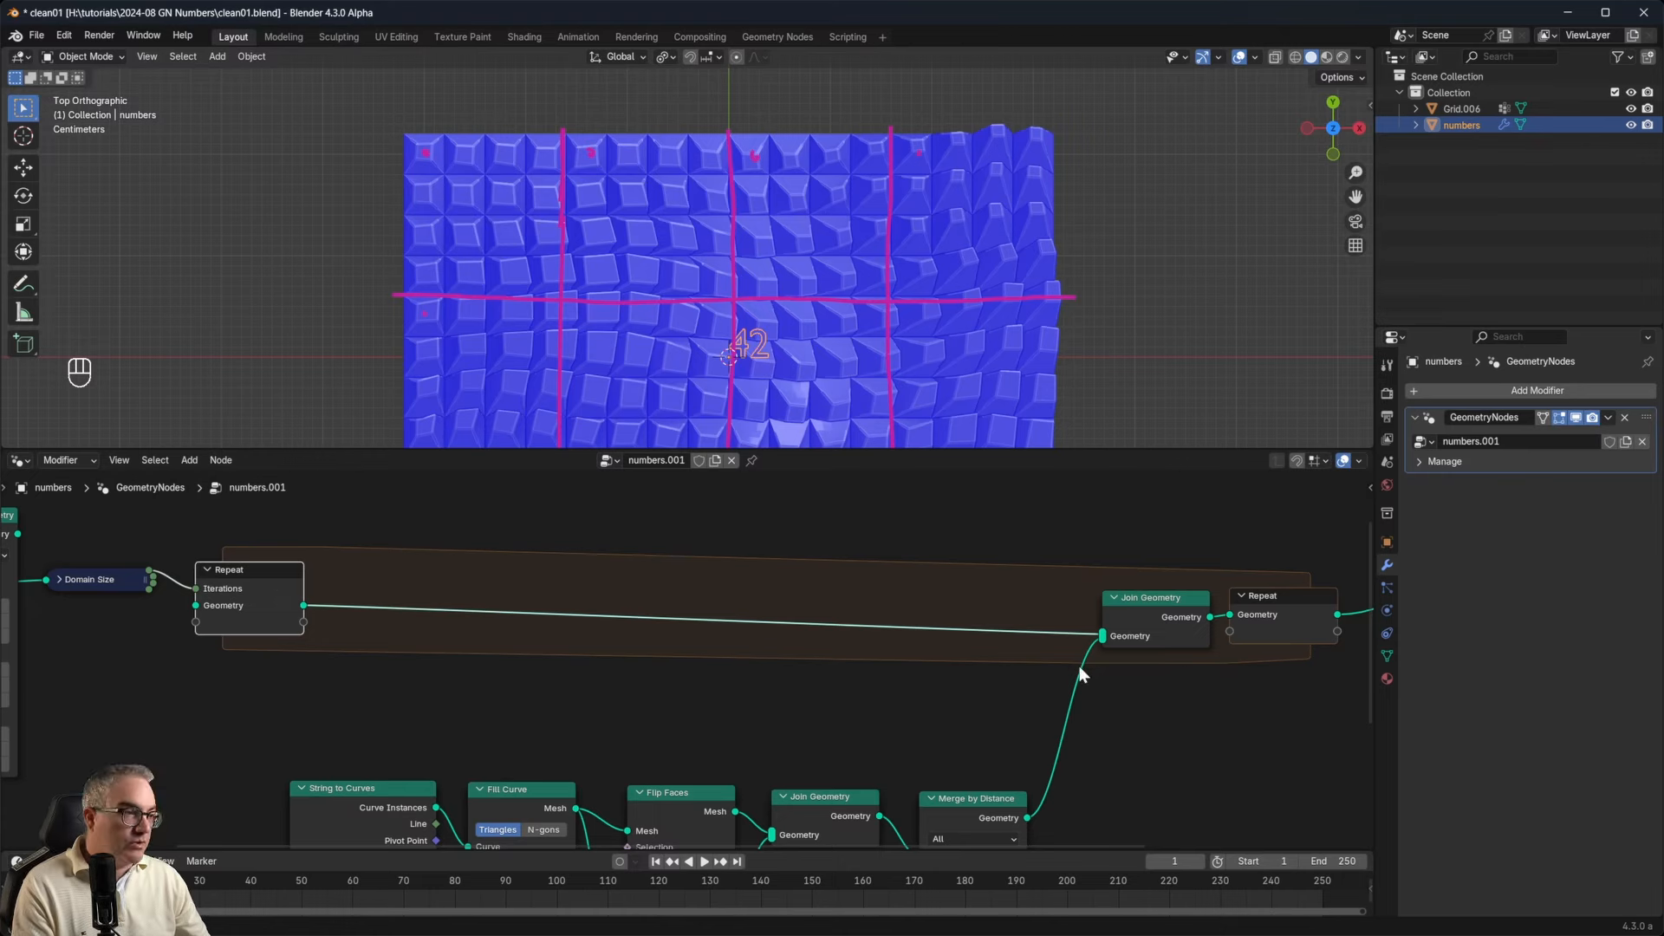
{"action": "key", "text": "n"}
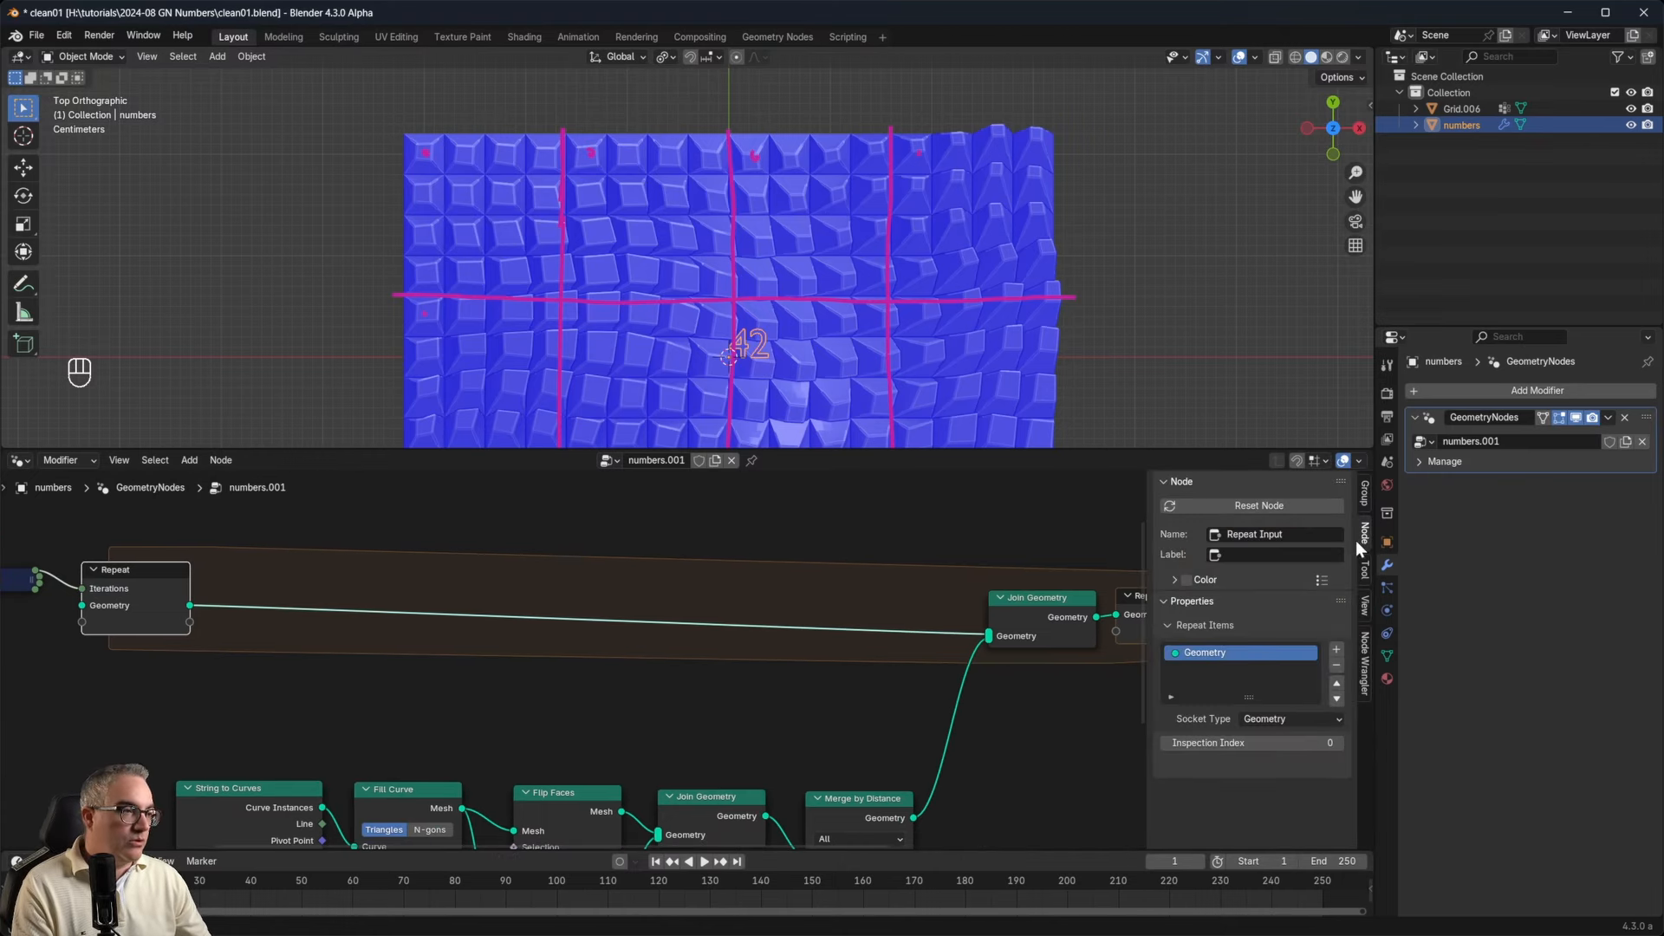
{"action": "left_click", "coordinate": [1338, 650]}
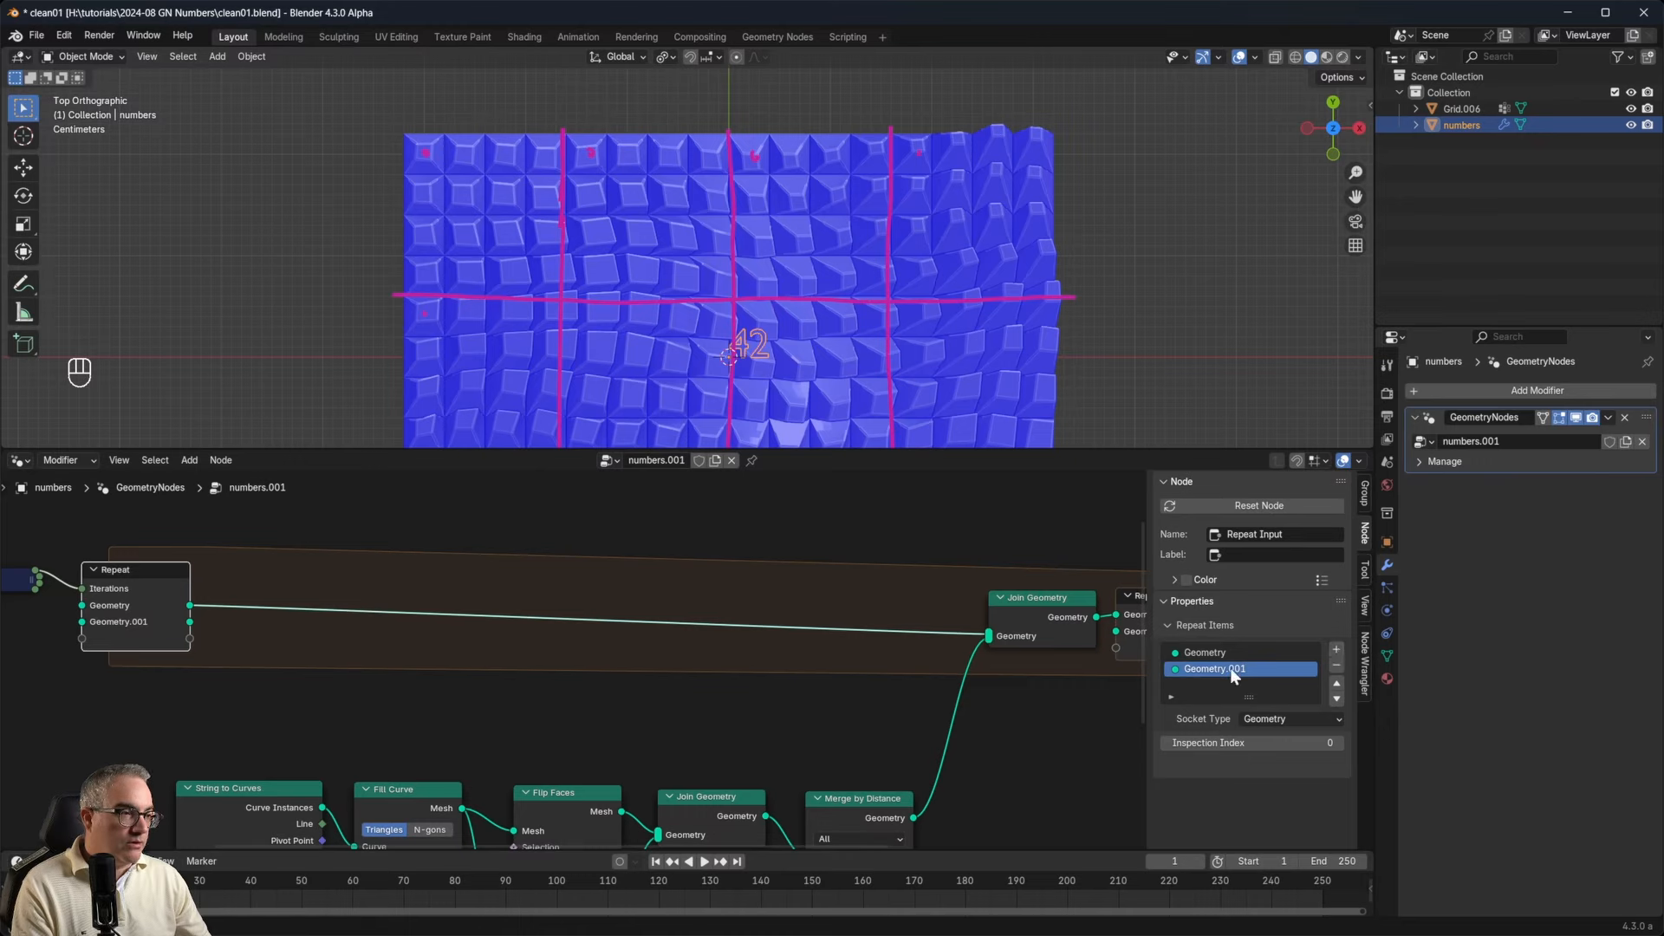
{"action": "type", "text": "I"}
{"action": "key", "text": "Return"}
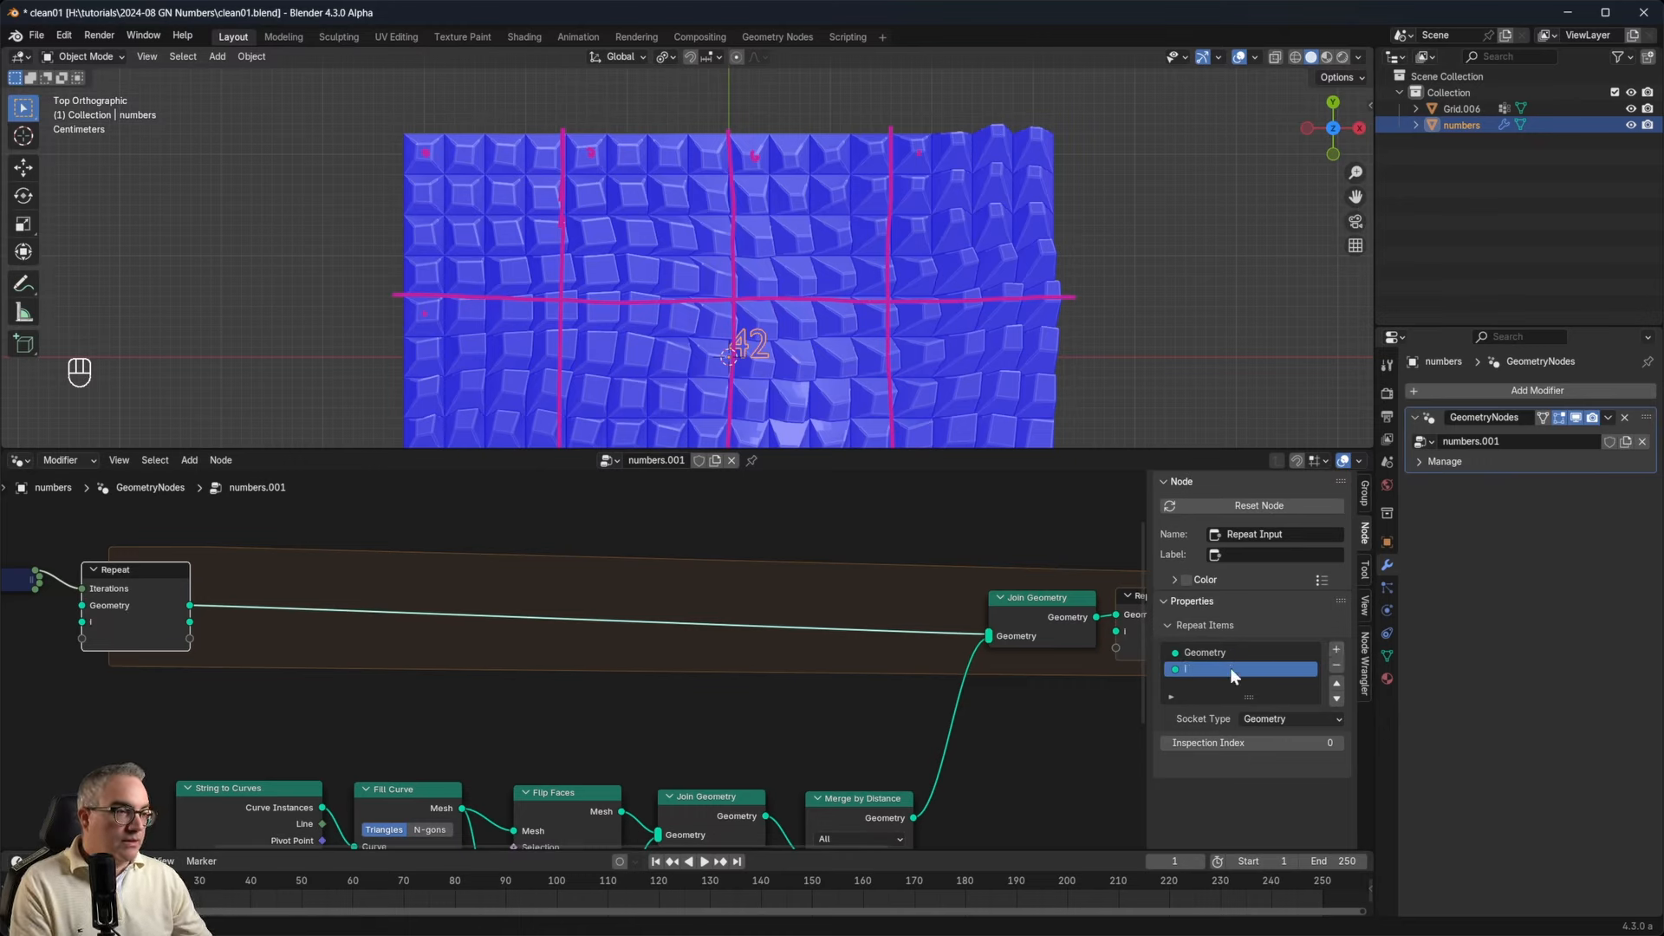
{"action": "left_click", "coordinate": [1280, 718]}
{"action": "left_click", "coordinate": [1272, 507]}
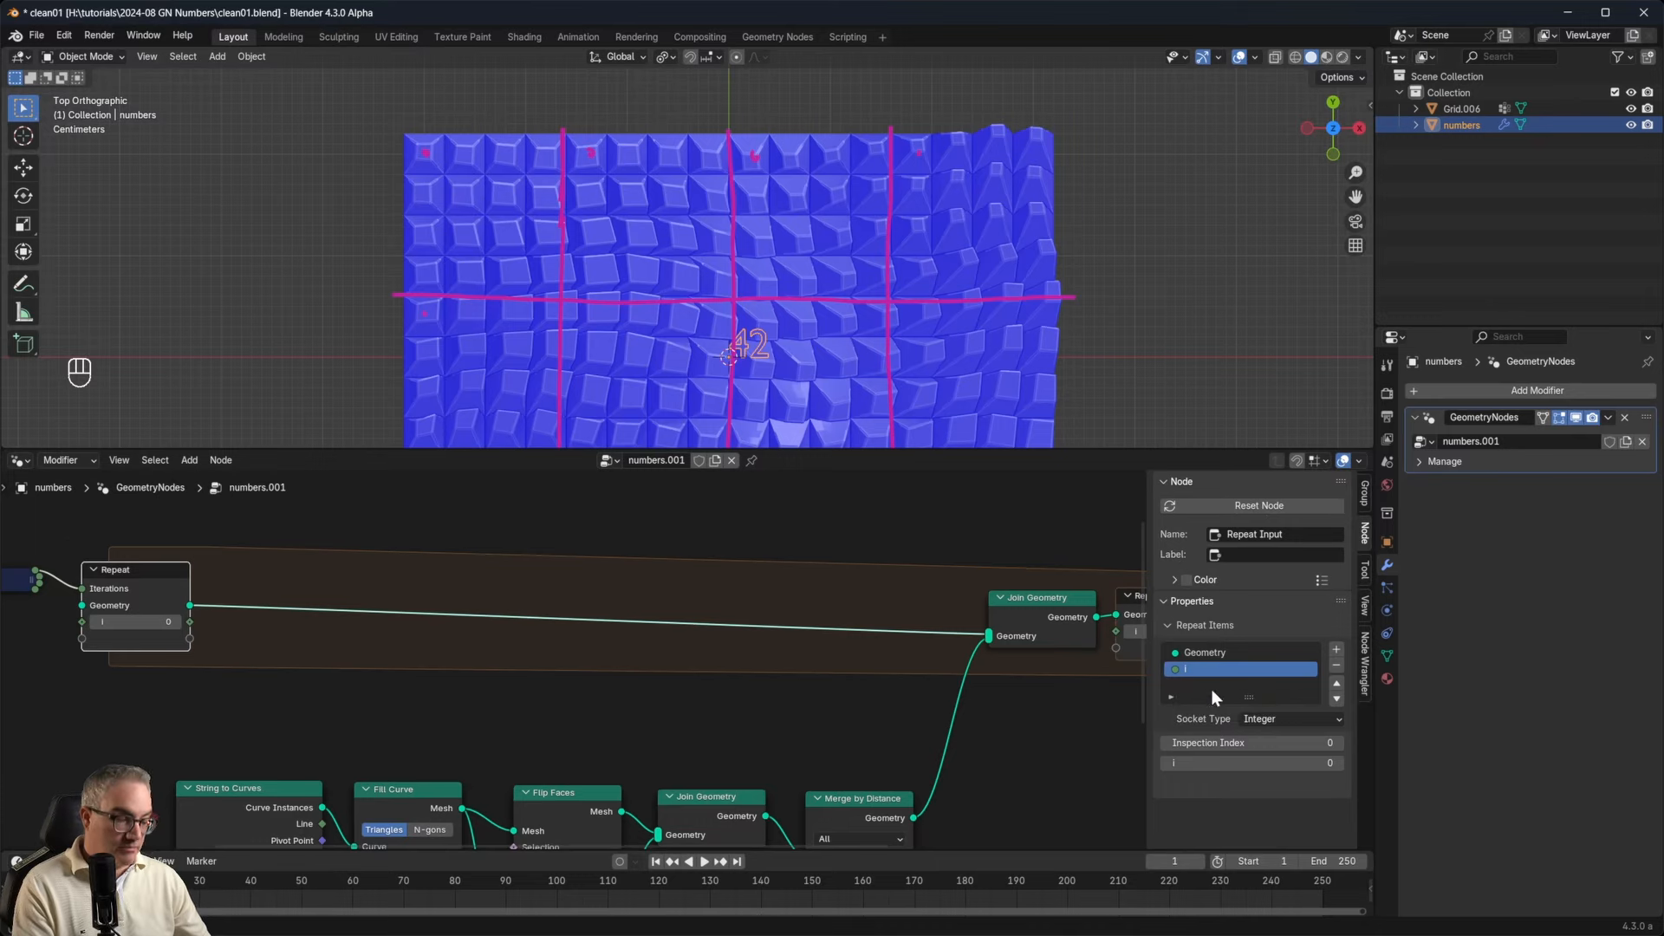
{"action": "key", "text": "n"}
Route i through the zone via a Math Add node with value 1, and collapse that node beneath Join Geometry.
{"action": "left_click_drag", "start_coordinate": [303, 622], "coordinate": [1206, 573]}
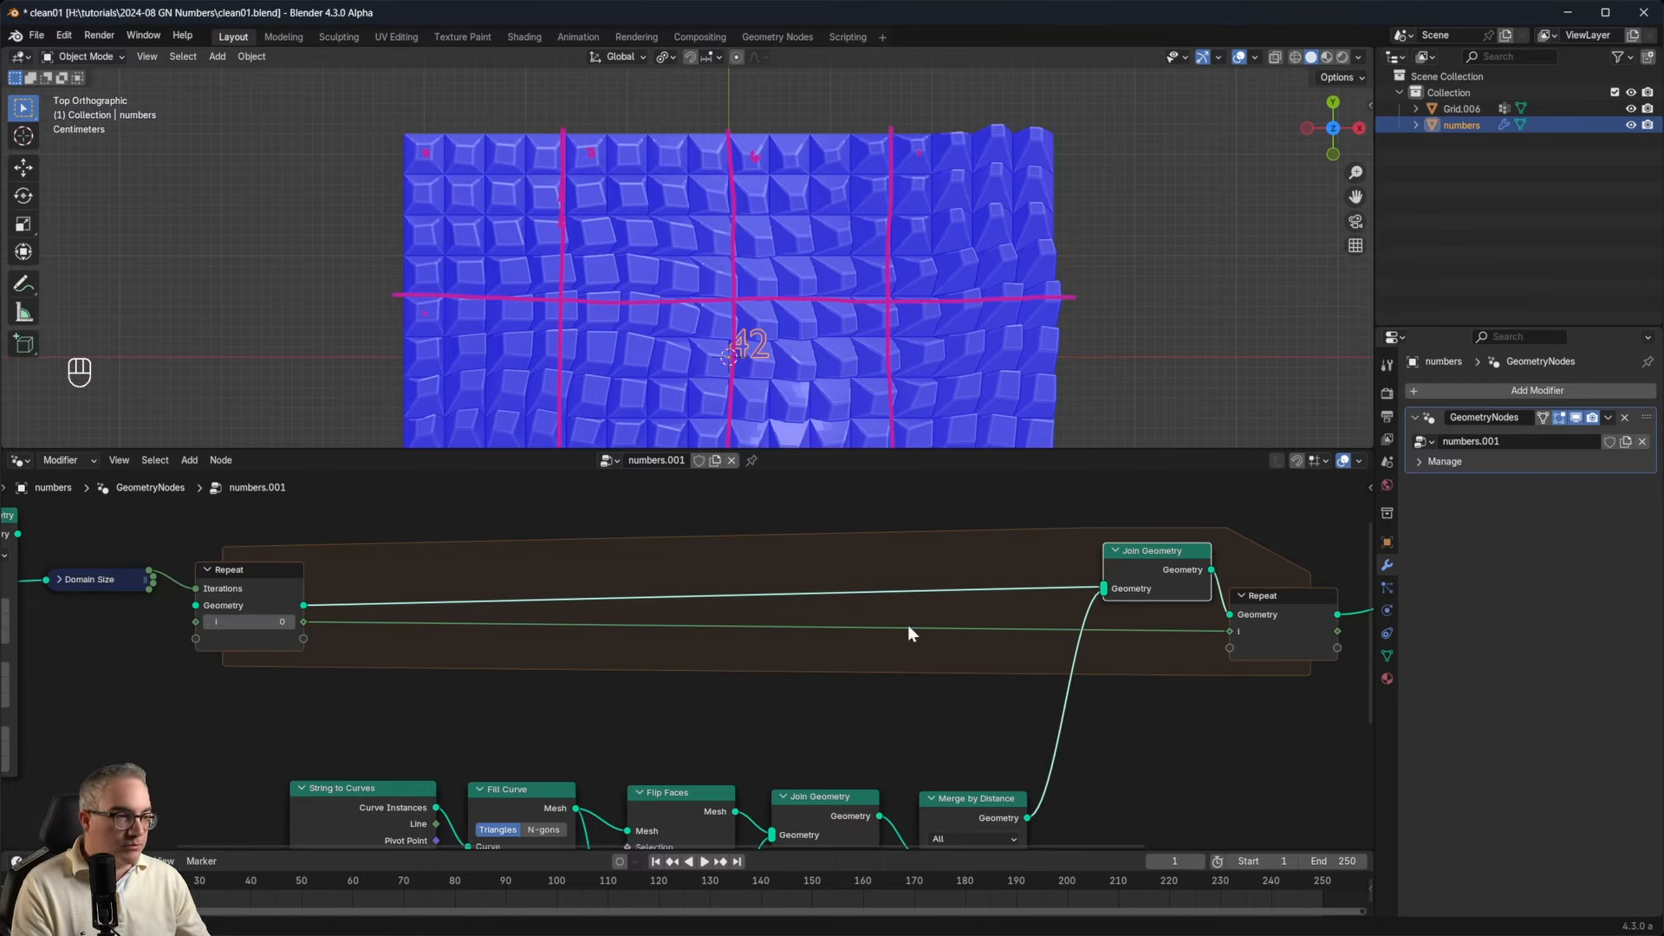
{"action": "middle_click_drag", "start_coordinate": [906, 631], "coordinate": [910, 669]}
{"action": "key", "text": "shift+a"}
{"action": "type", "text": "ma"}
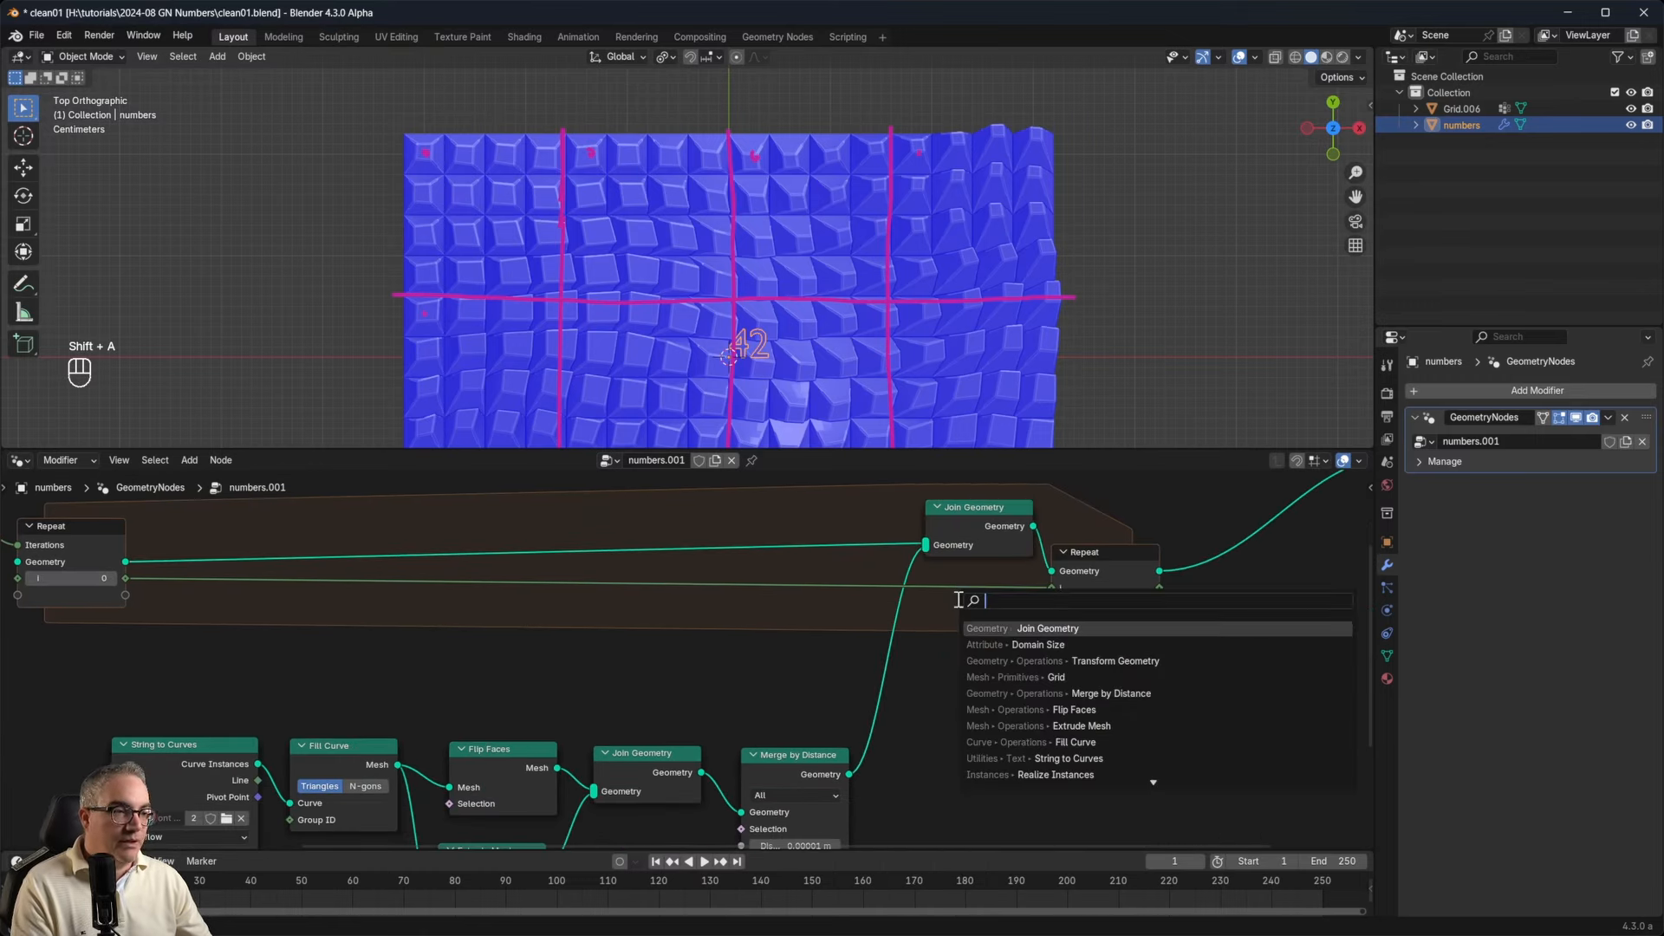
{"action": "type", "text": "th"}
{"action": "key", "text": "Return"}
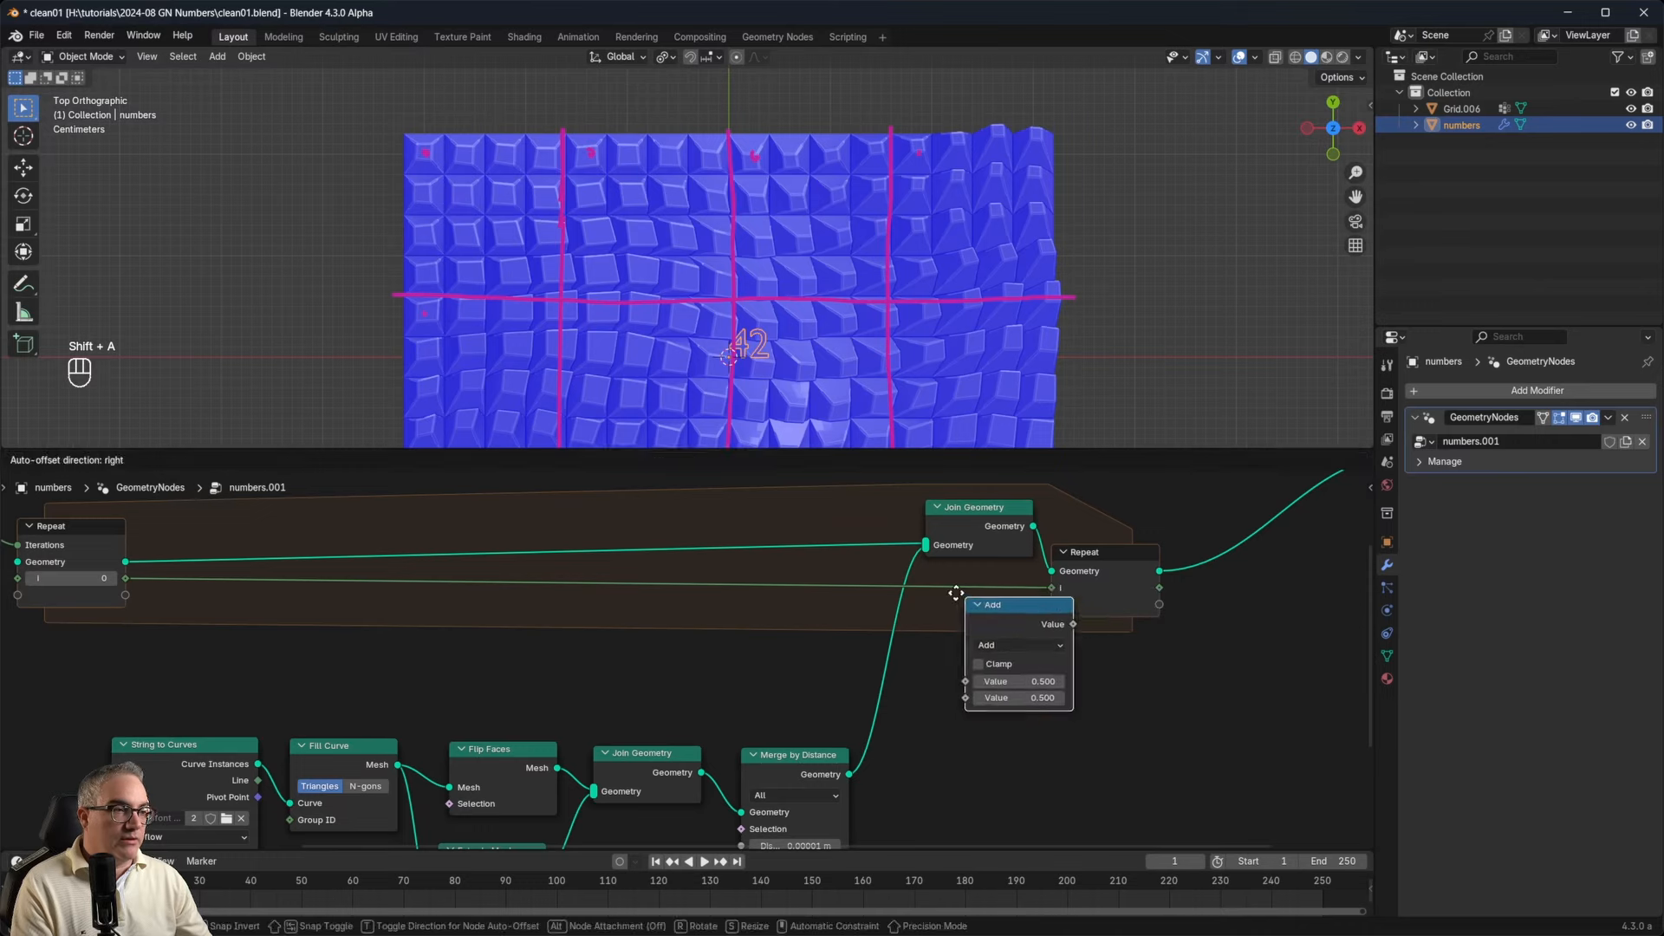
{"action": "left_click", "coordinate": [927, 585]}
{"action": "left_click", "coordinate": [962, 678]}
{"action": "type", "text": "1"}
{"action": "key", "text": "Return"}
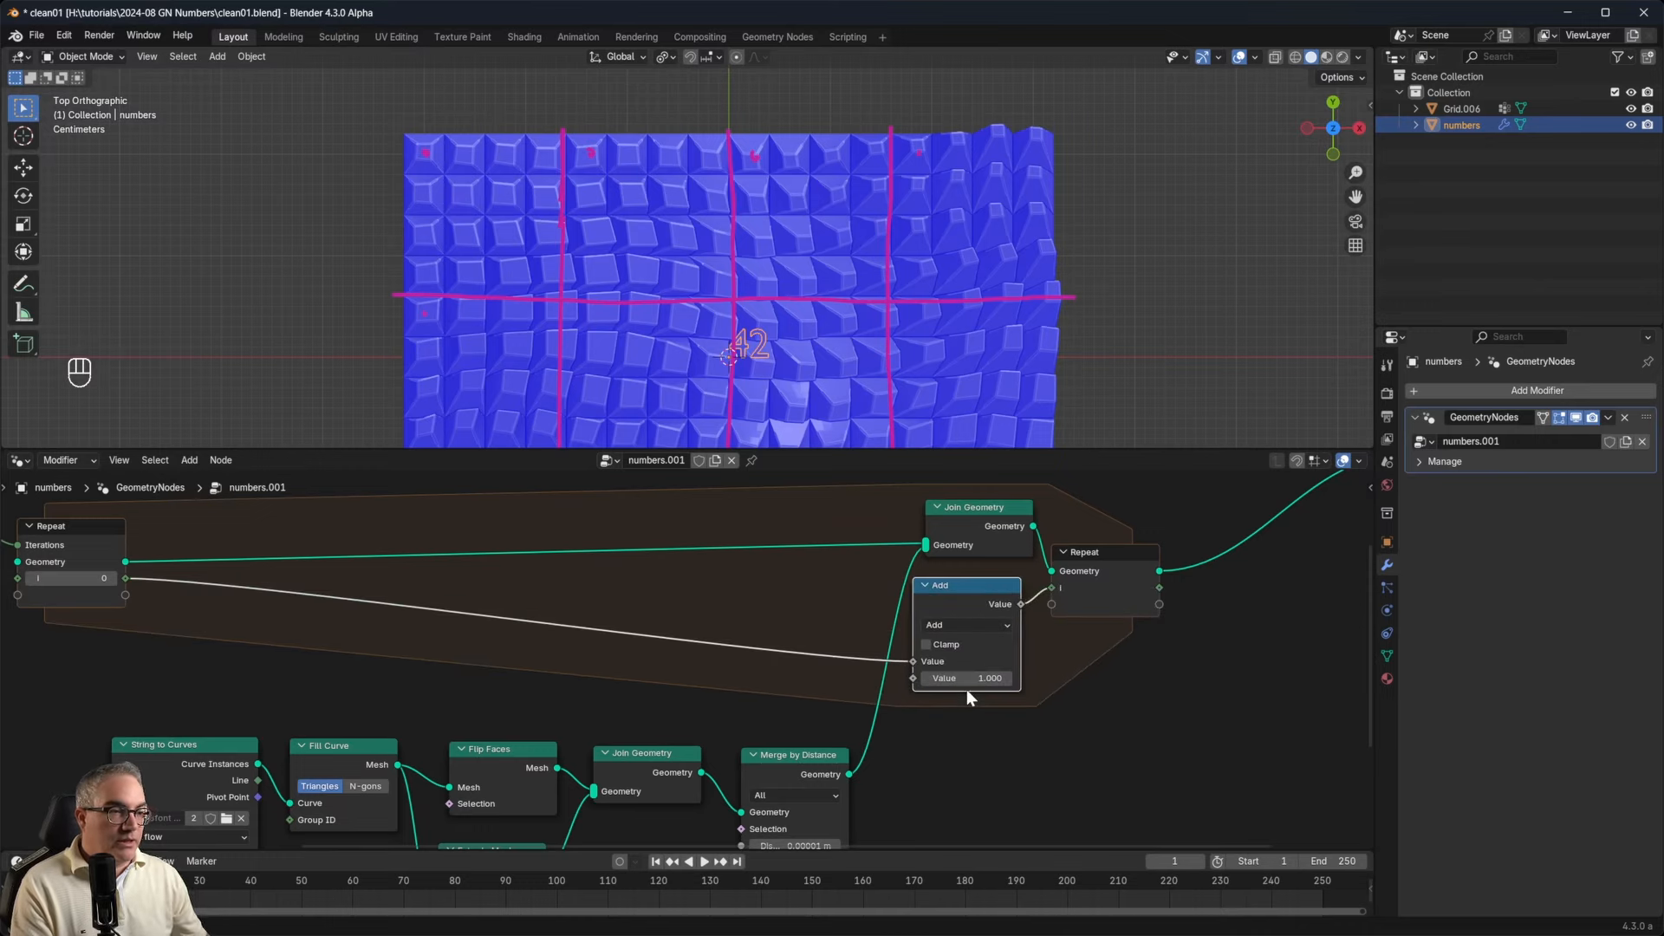
{"action": "left_click", "coordinate": [924, 587]}
{"action": "left_click_drag", "start_coordinate": [973, 586], "coordinate": [978, 601]}
Move the Transform Geometry node below the Grid to Domain Size link and shift the Grid node aside.
{"action": "middle_click_drag", "start_coordinate": [259, 675], "coordinate": [625, 649]}
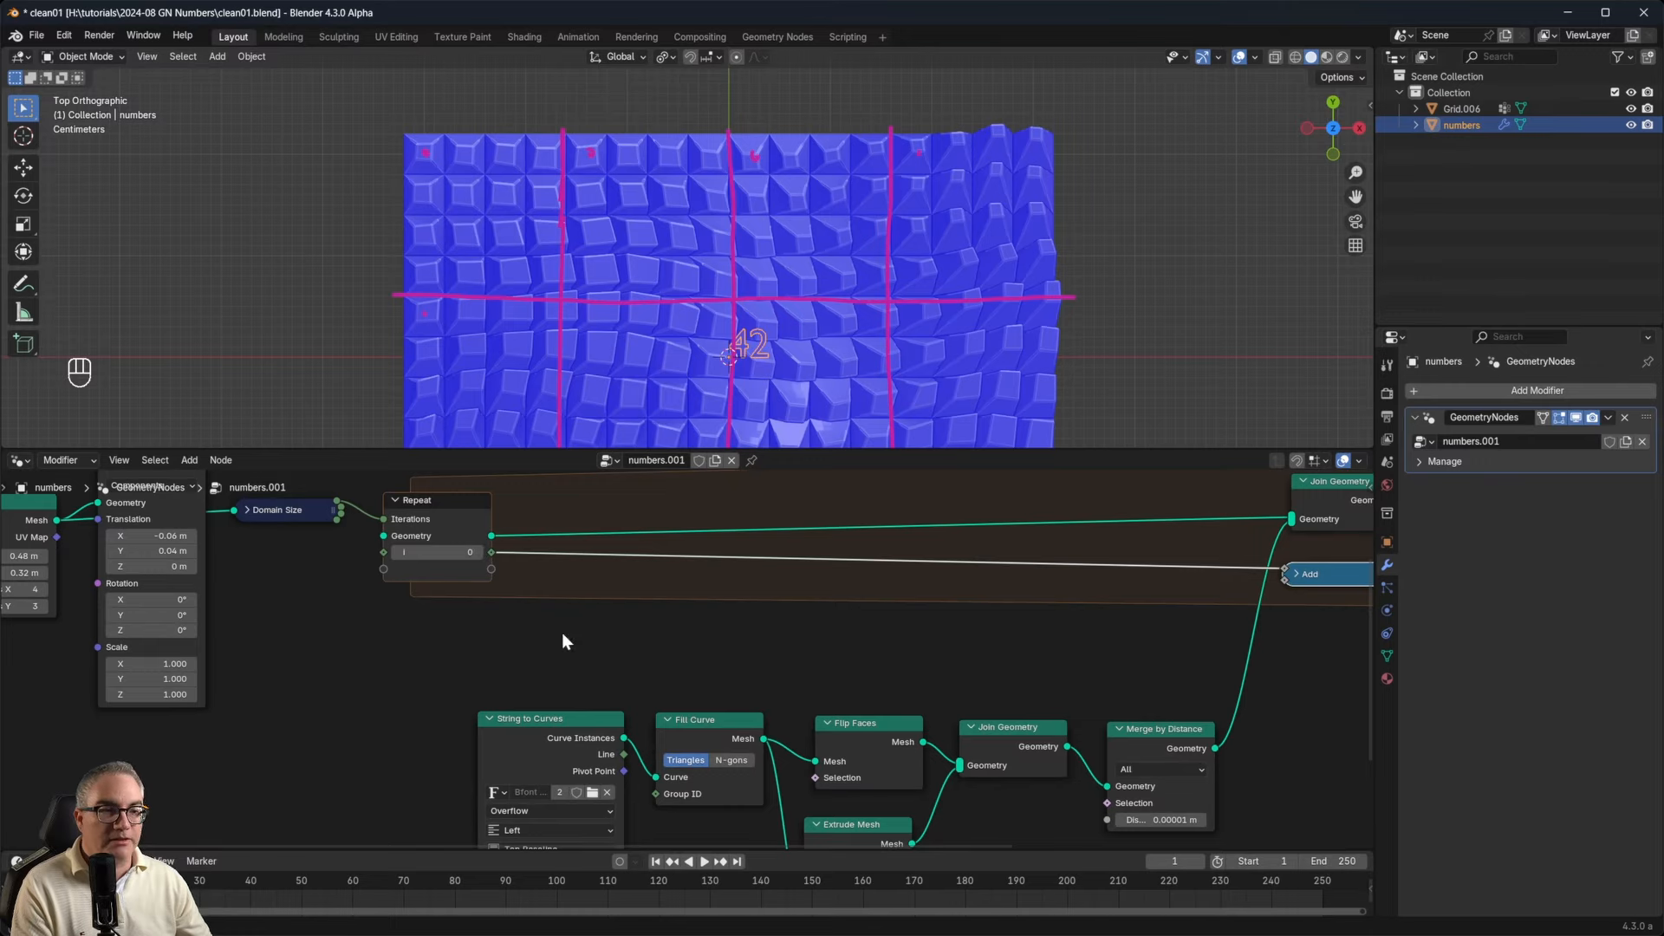
{"action": "scroll", "coordinate": [662, 694], "scroll_direction": "down", "scroll_amount": 3}
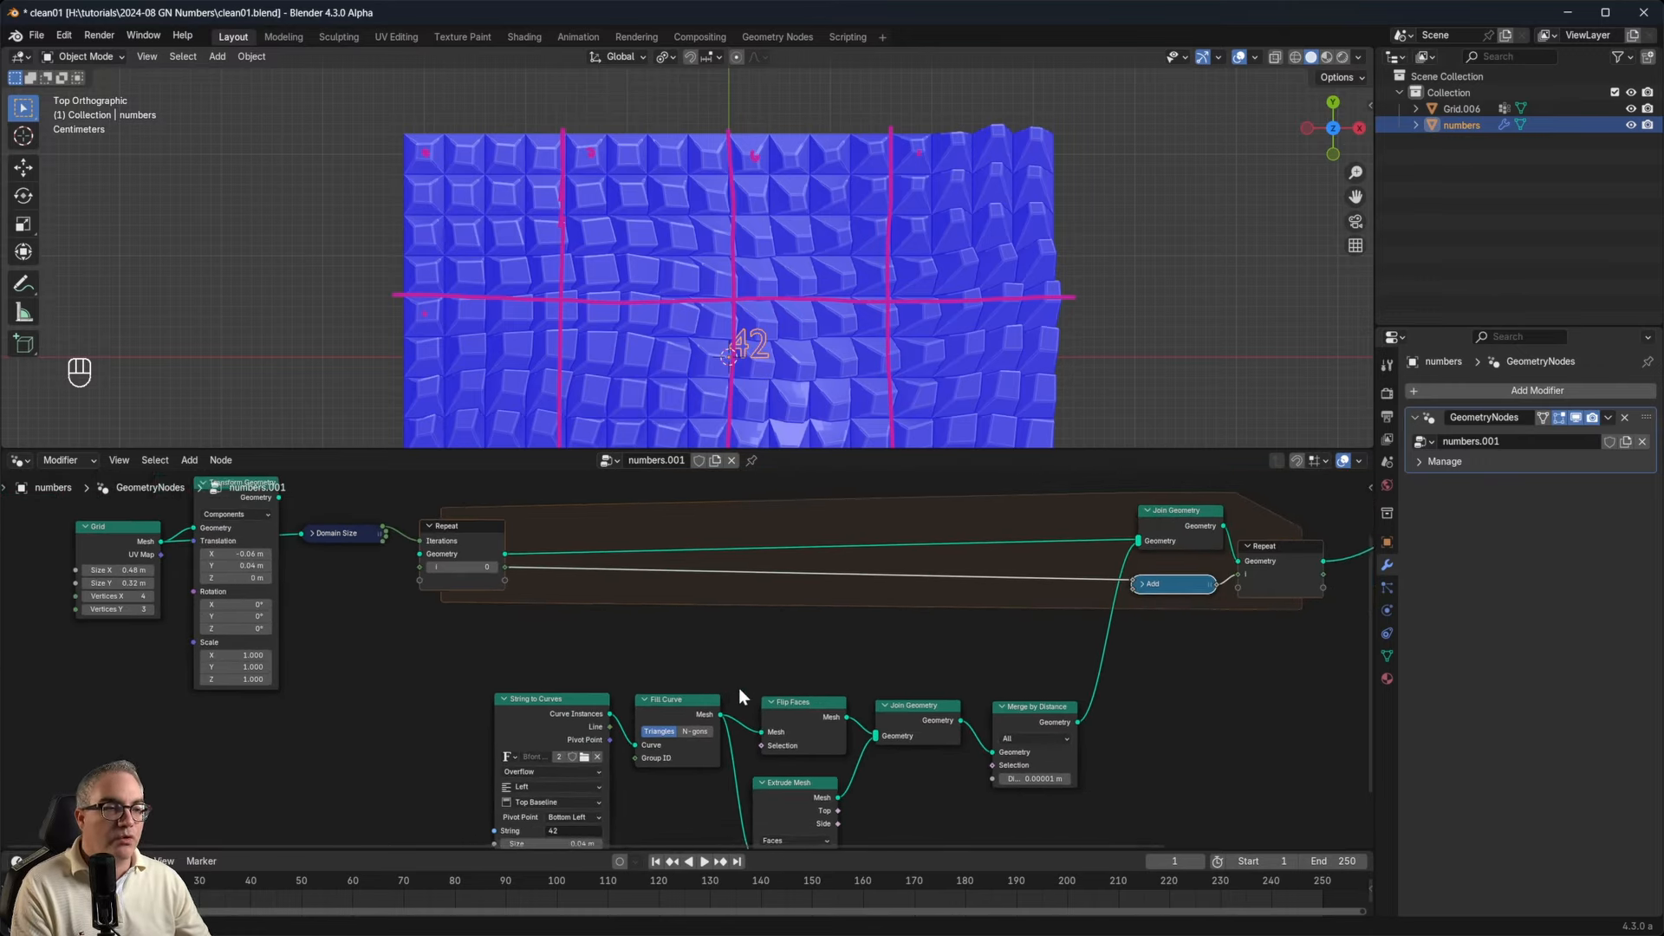
{"action": "scroll", "coordinate": [644, 666], "scroll_direction": "up", "scroll_amount": 2}
{"action": "middle_click_drag", "start_coordinate": [605, 655], "coordinate": [893, 677]}
{"action": "left_click_drag", "start_coordinate": [272, 520], "coordinate": [253, 551]}
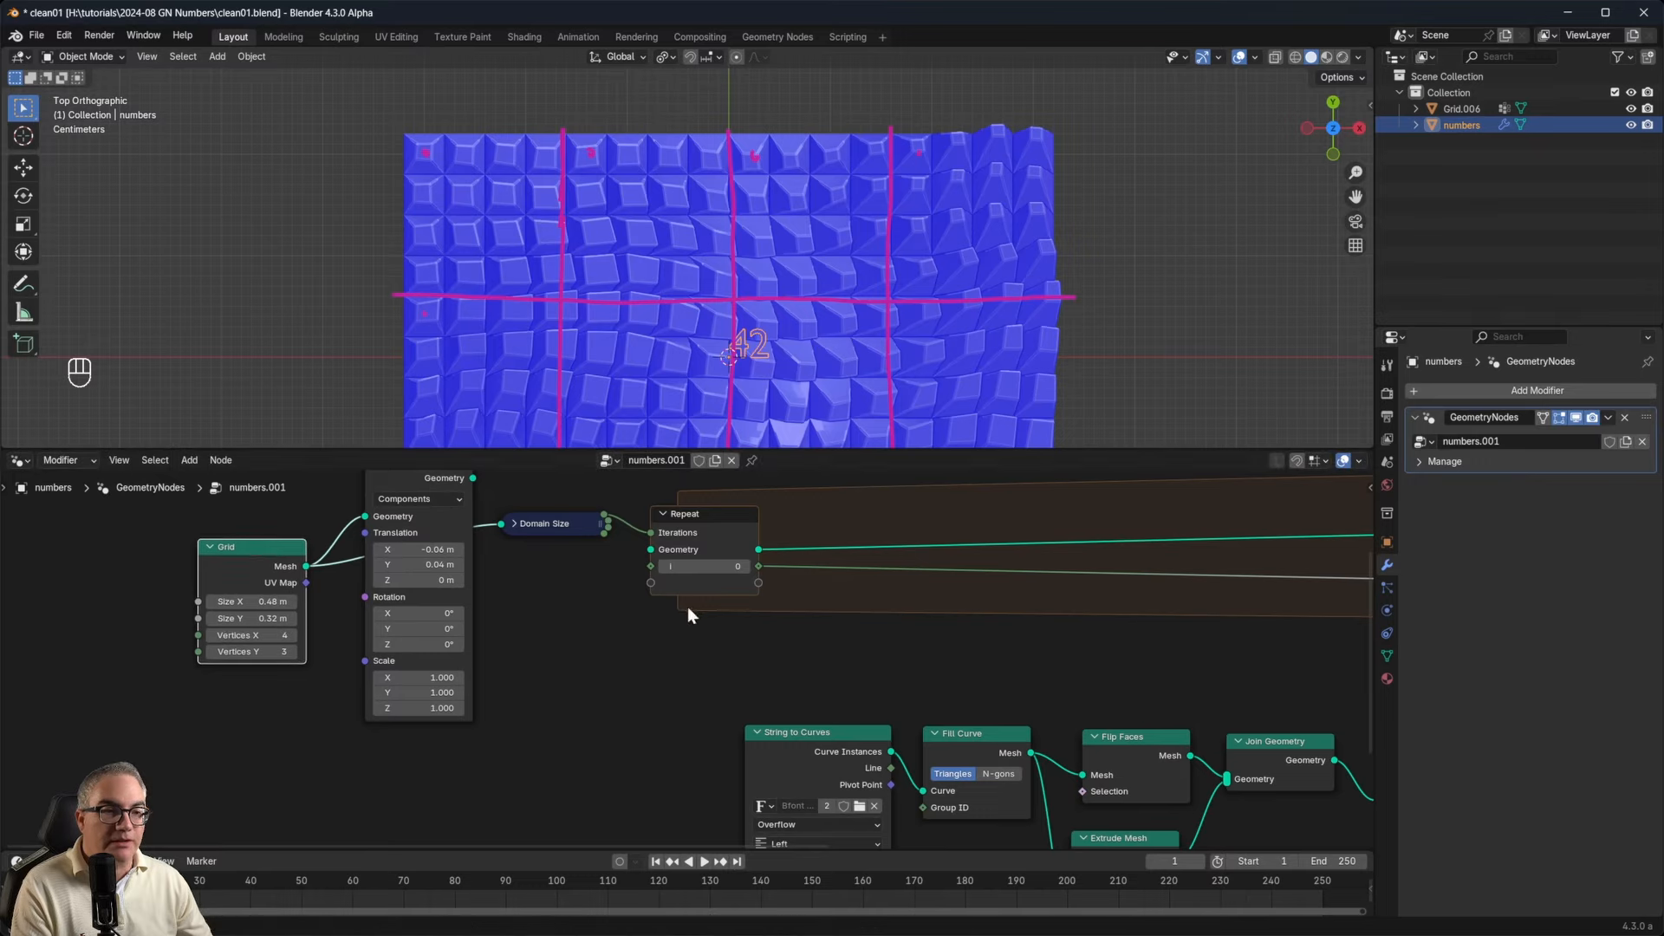
{"action": "middle_click_drag", "start_coordinate": [688, 606], "coordinate": [622, 670]}
{"action": "left_click_drag", "start_coordinate": [349, 529], "coordinate": [328, 723]}
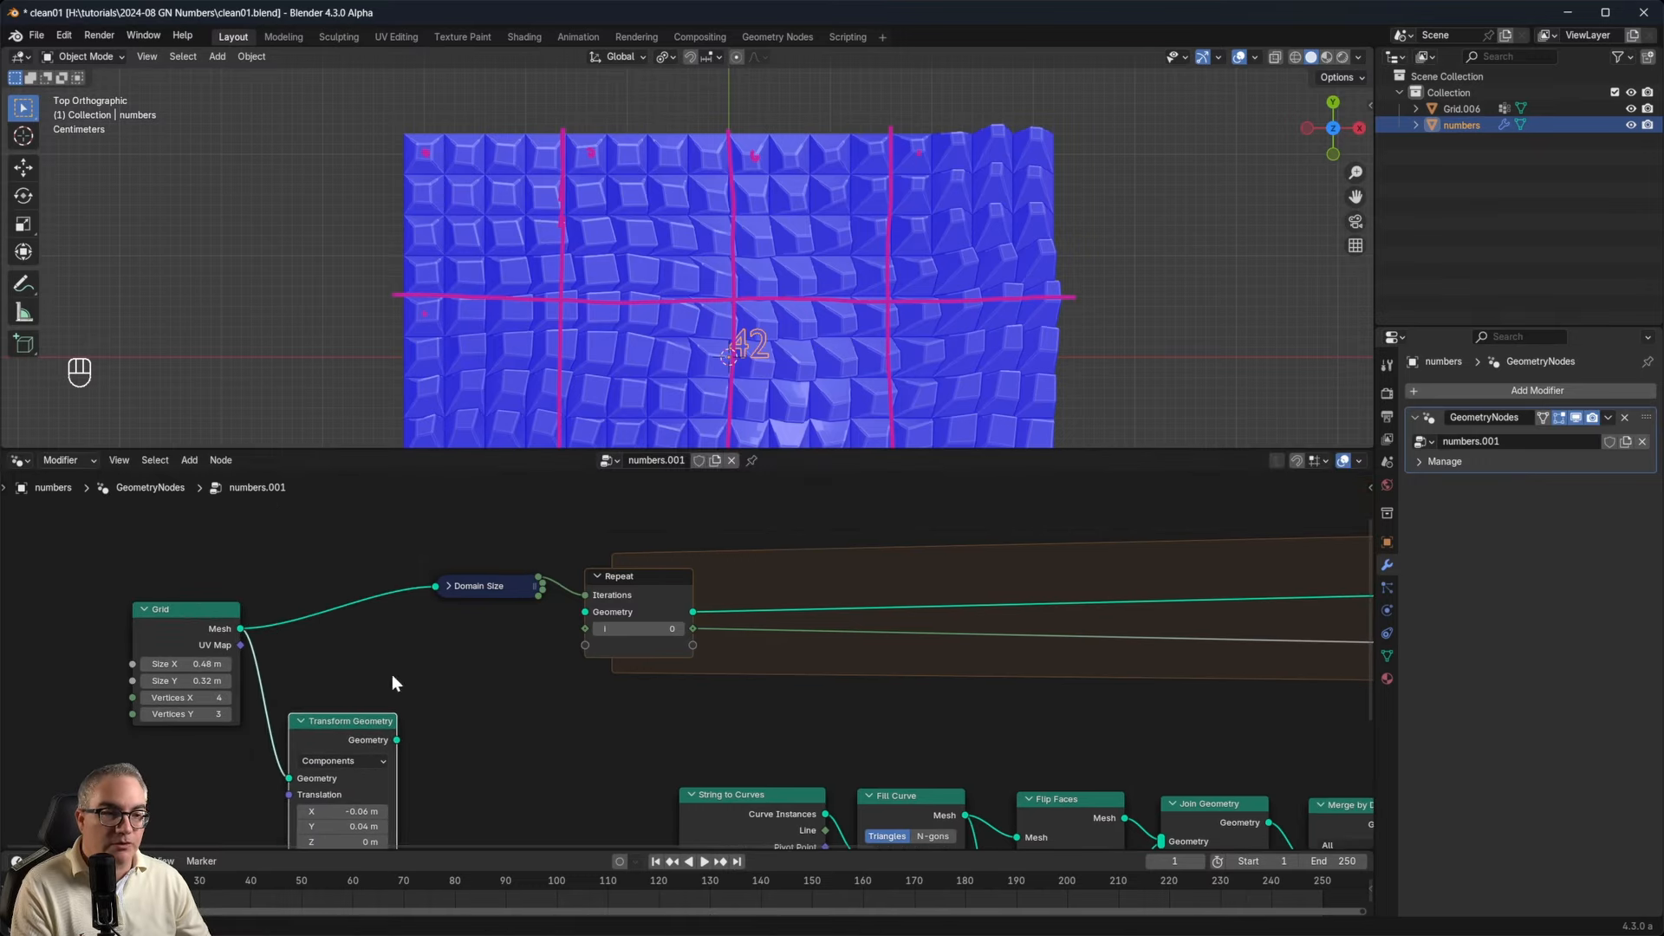
{"action": "left_click_drag", "start_coordinate": [163, 609], "coordinate": [148, 611]}
{"action": "left_click_drag", "start_coordinate": [397, 741], "coordinate": [444, 746]}
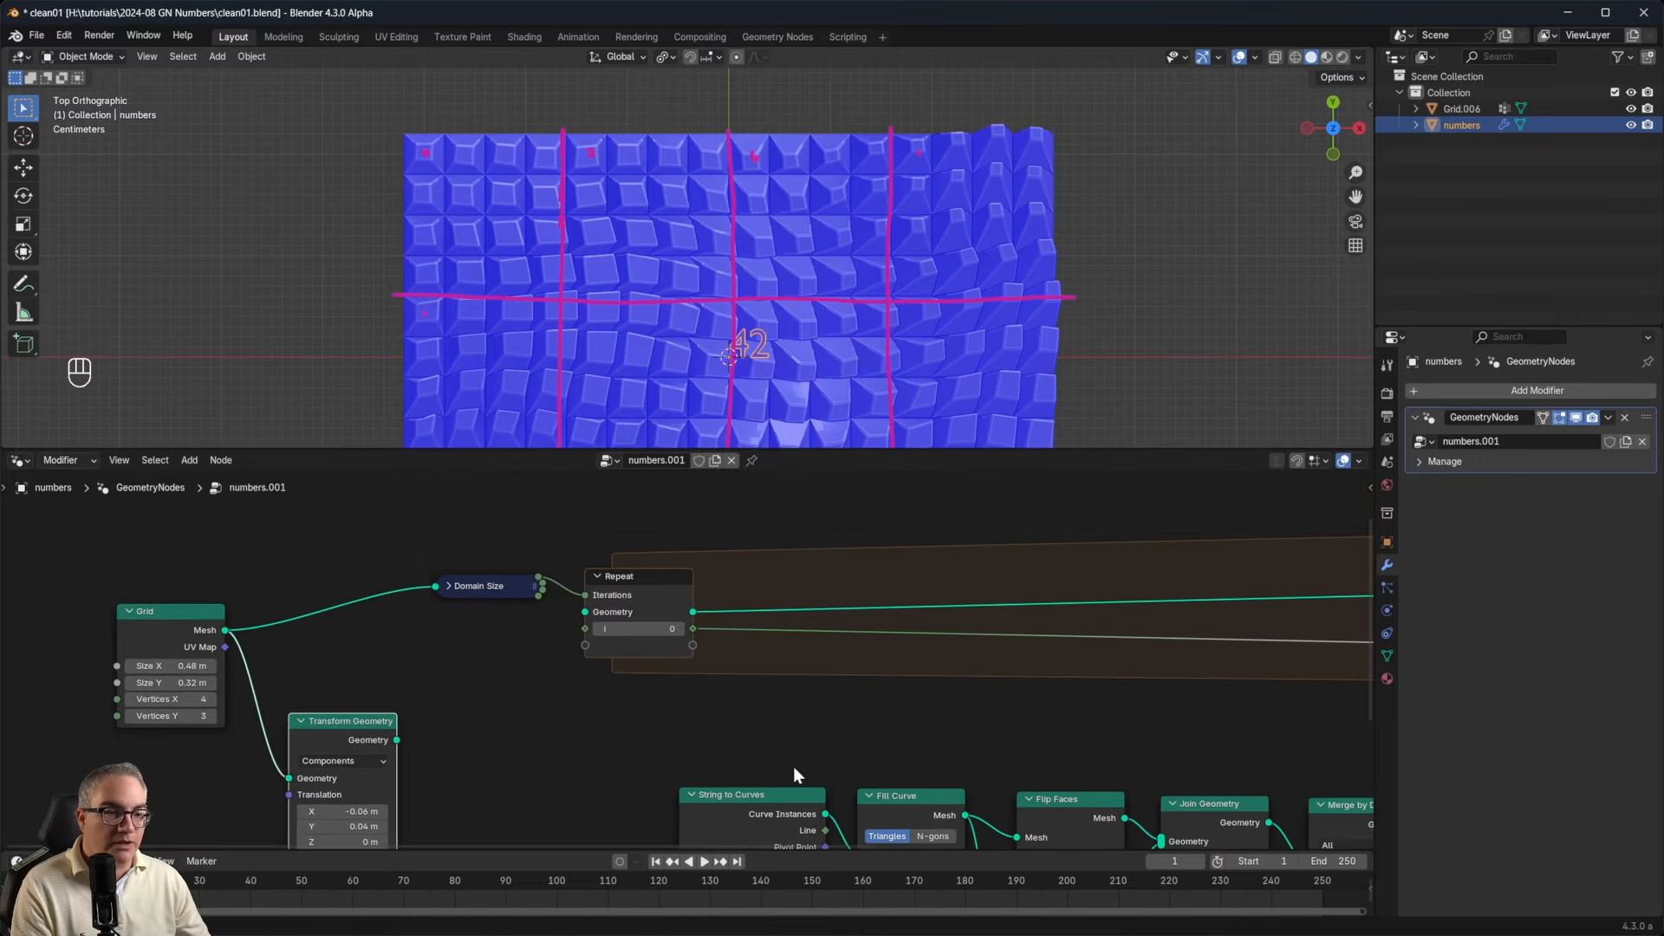
Add a Sample Index node beside the grid's Transform Geometry node and feed that node's Geometry into it.
{"action": "middle_click_drag", "start_coordinate": [795, 768], "coordinate": [832, 585]}
{"action": "key", "text": "shift+a"}
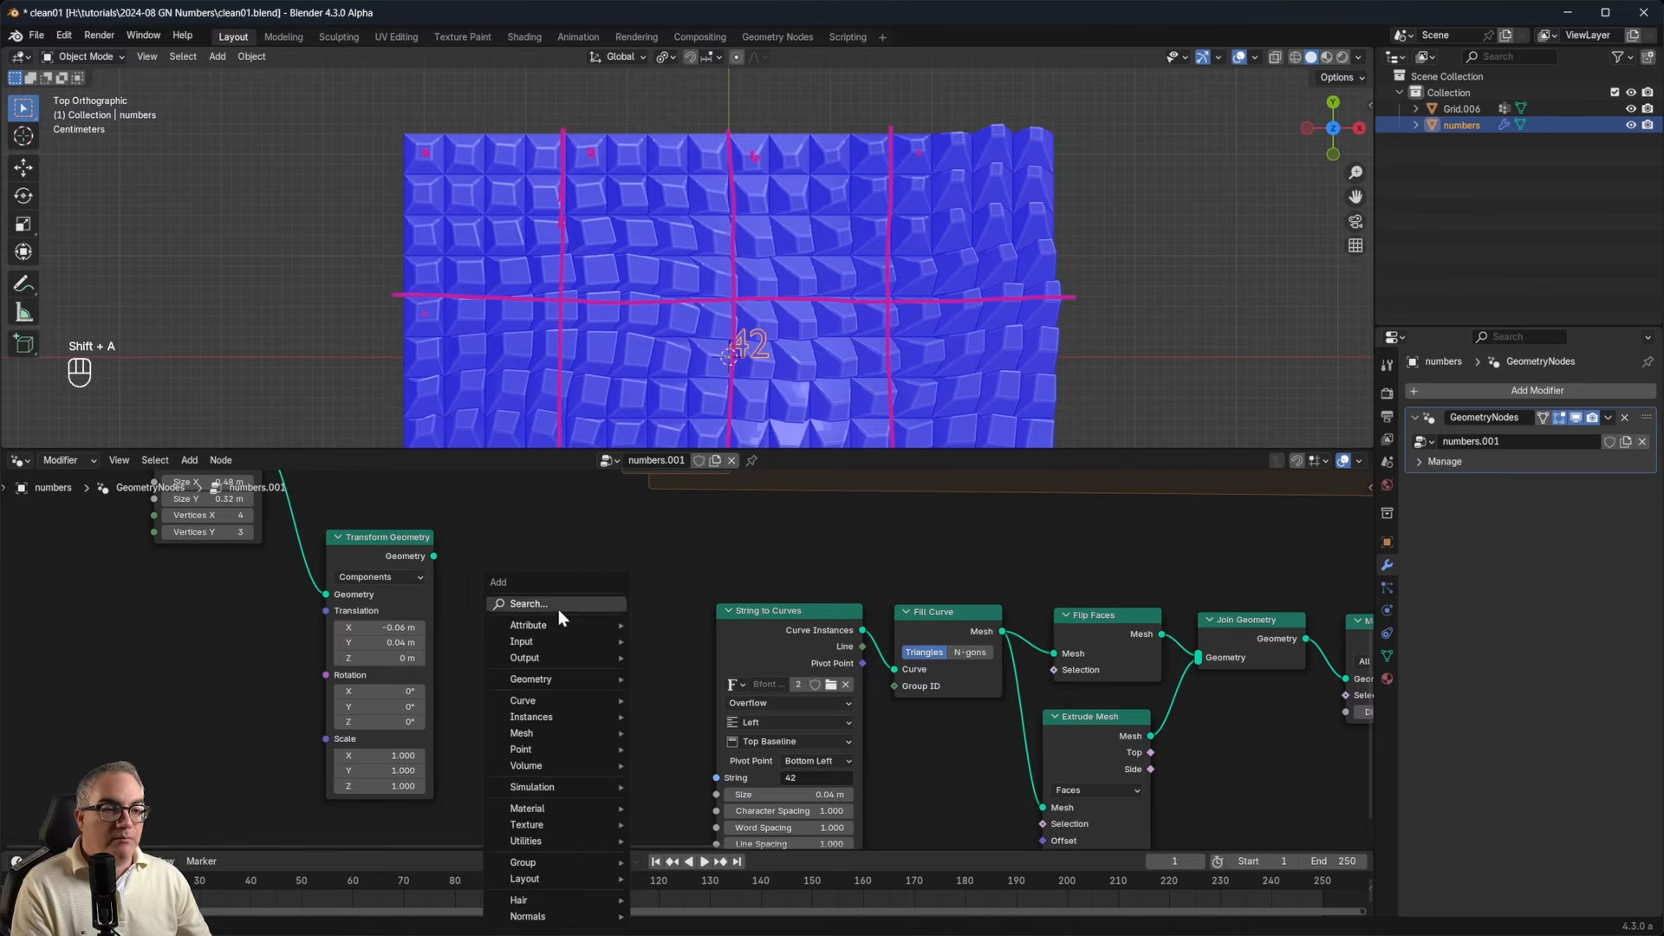
{"action": "type", "text": "smapl"}
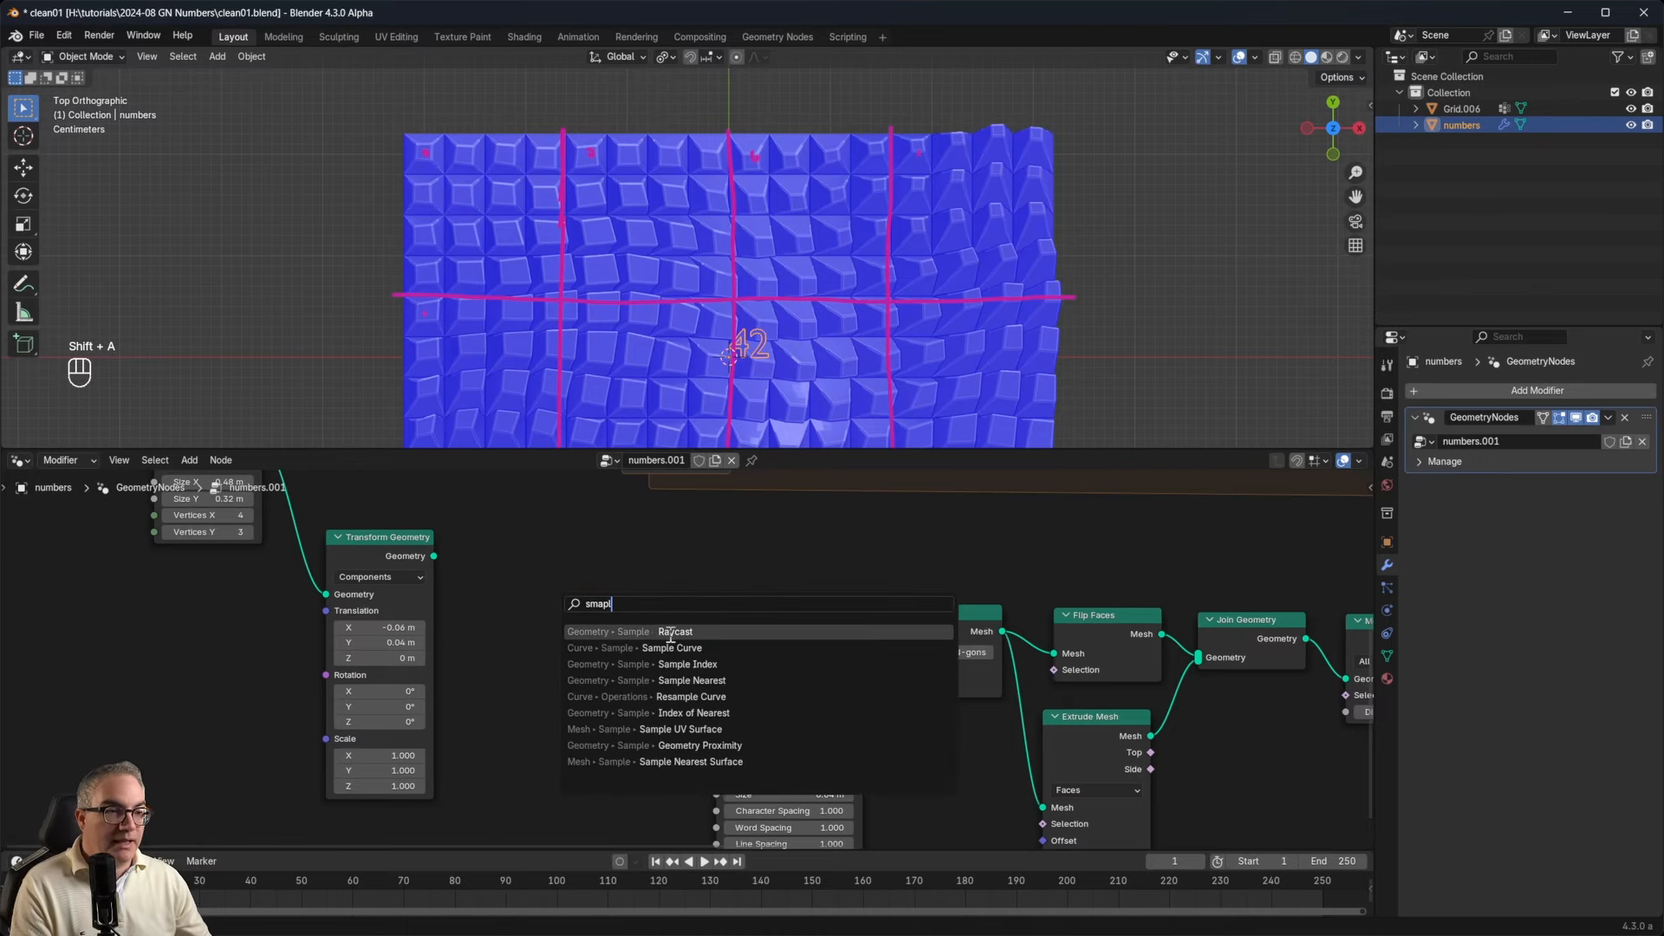
{"action": "left_click", "coordinate": [684, 664]}
{"action": "left_click", "coordinate": [549, 607]}
{"action": "left_click_drag", "start_coordinate": [434, 555], "coordinate": [551, 702]}
{"action": "scroll", "coordinate": [520, 728], "scroll_direction": "up", "scroll_amount": 2}
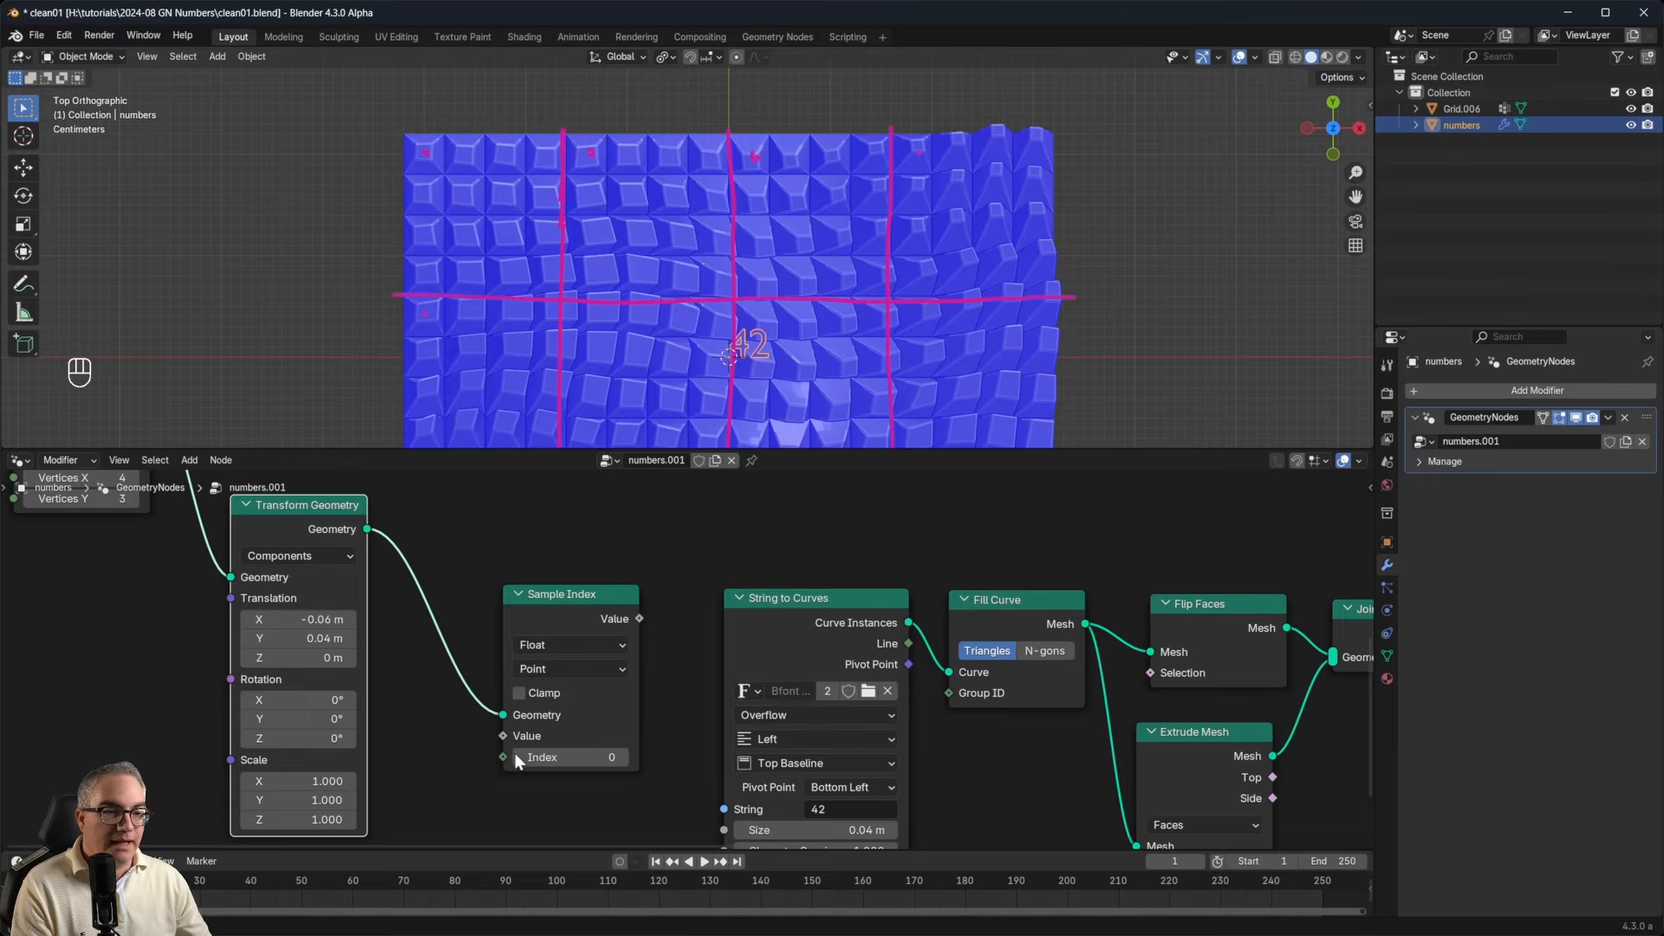
Link i from the Repeat zone input to Sample Index's Index and set the node's data type to Vector.
{"action": "middle_click_drag", "start_coordinate": [662, 646], "coordinate": [626, 775]}
{"action": "scroll", "coordinate": [710, 580], "scroll_direction": "down", "scroll_amount": 1}
{"action": "left_click_drag", "start_coordinate": [705, 523], "coordinate": [485, 780]}
{"action": "left_click_drag", "start_coordinate": [540, 638], "coordinate": [559, 642]}
{"action": "left_click", "coordinate": [556, 682]}
{"action": "left_click", "coordinate": [551, 764]}
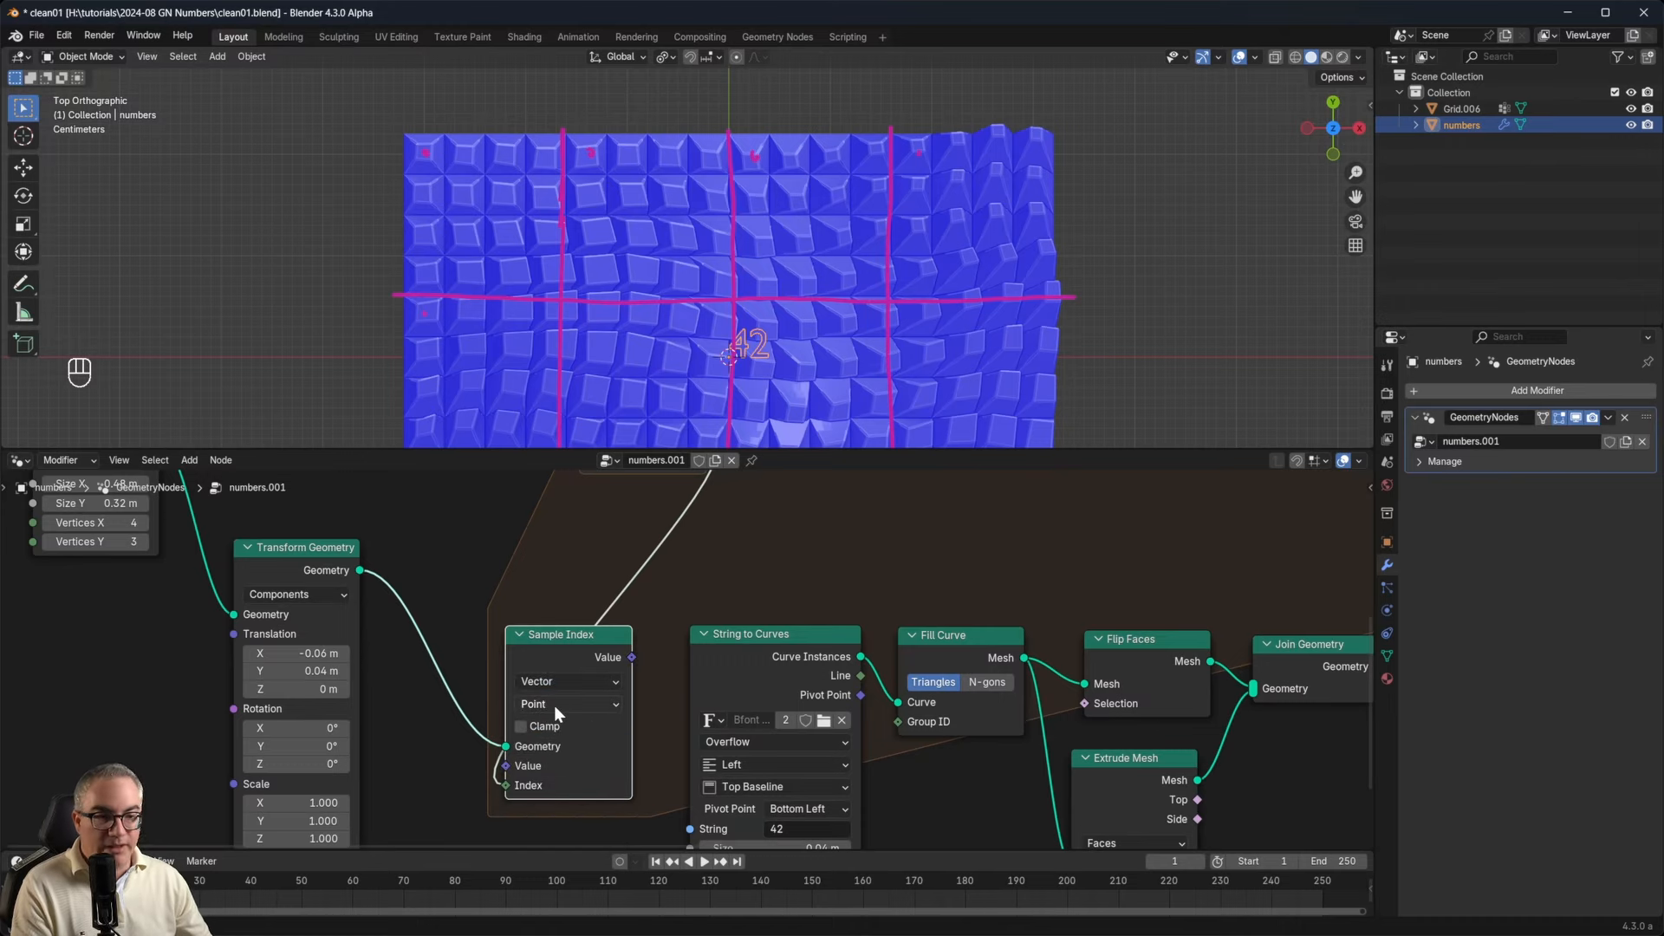
Feed a new Position node into Sample Index's Value and place it just below that node.
{"action": "middle_click_drag", "start_coordinate": [605, 763], "coordinate": [663, 650]}
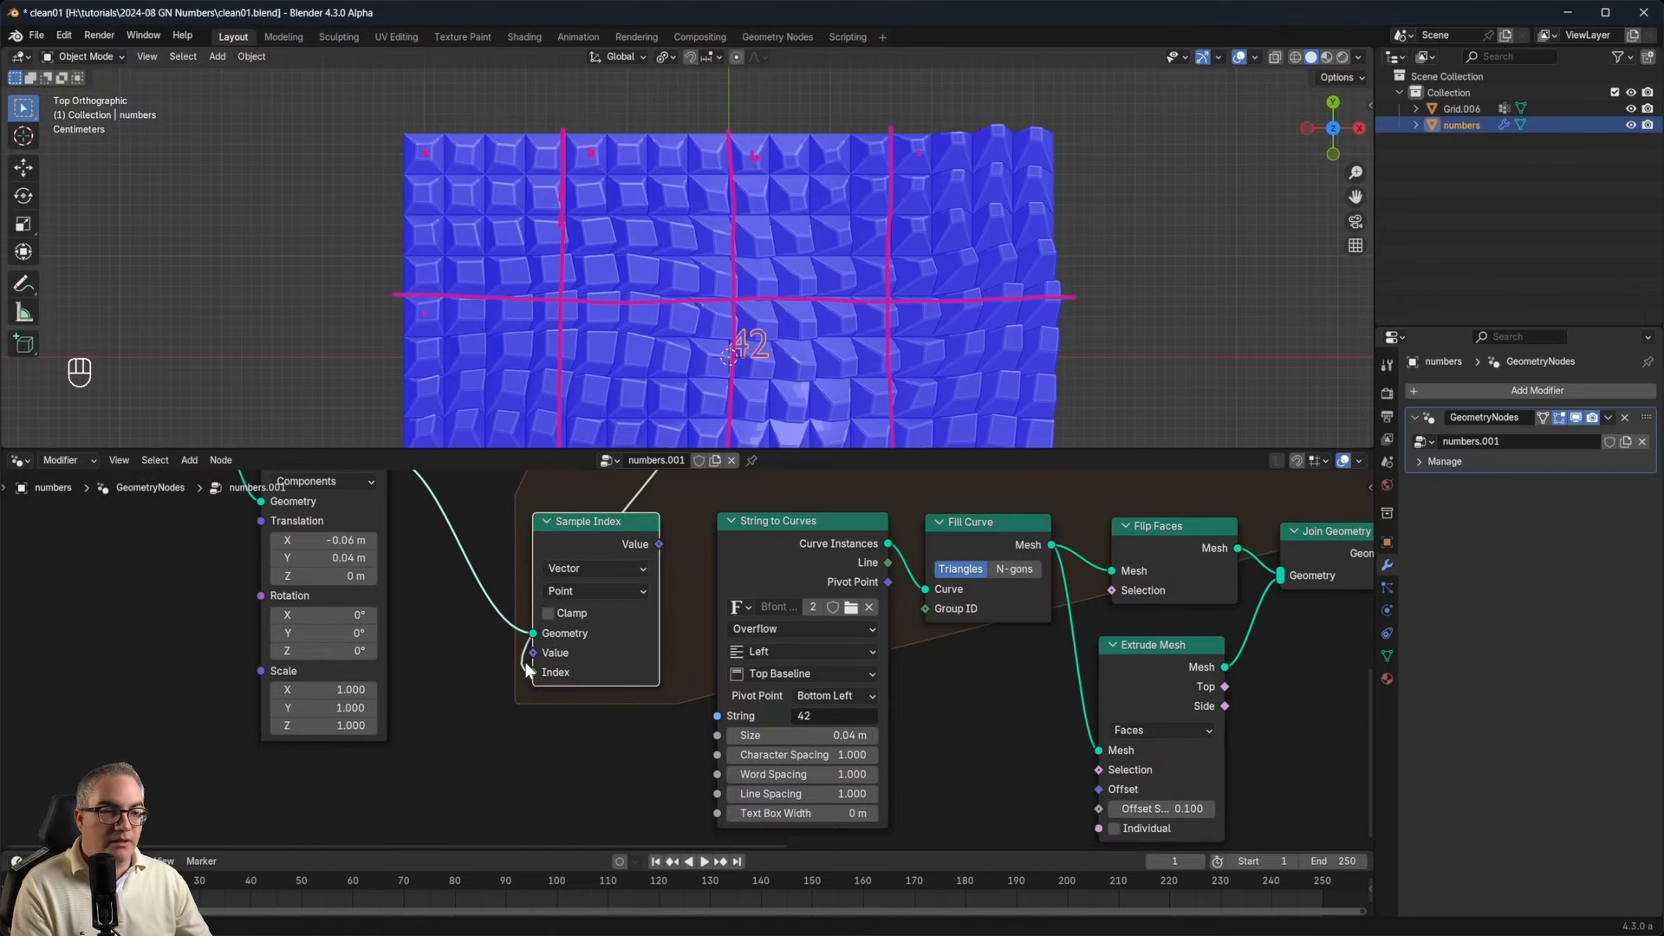
{"action": "left_click_drag", "start_coordinate": [468, 768], "coordinate": [468, 767]}
{"action": "type", "text": "posi"}
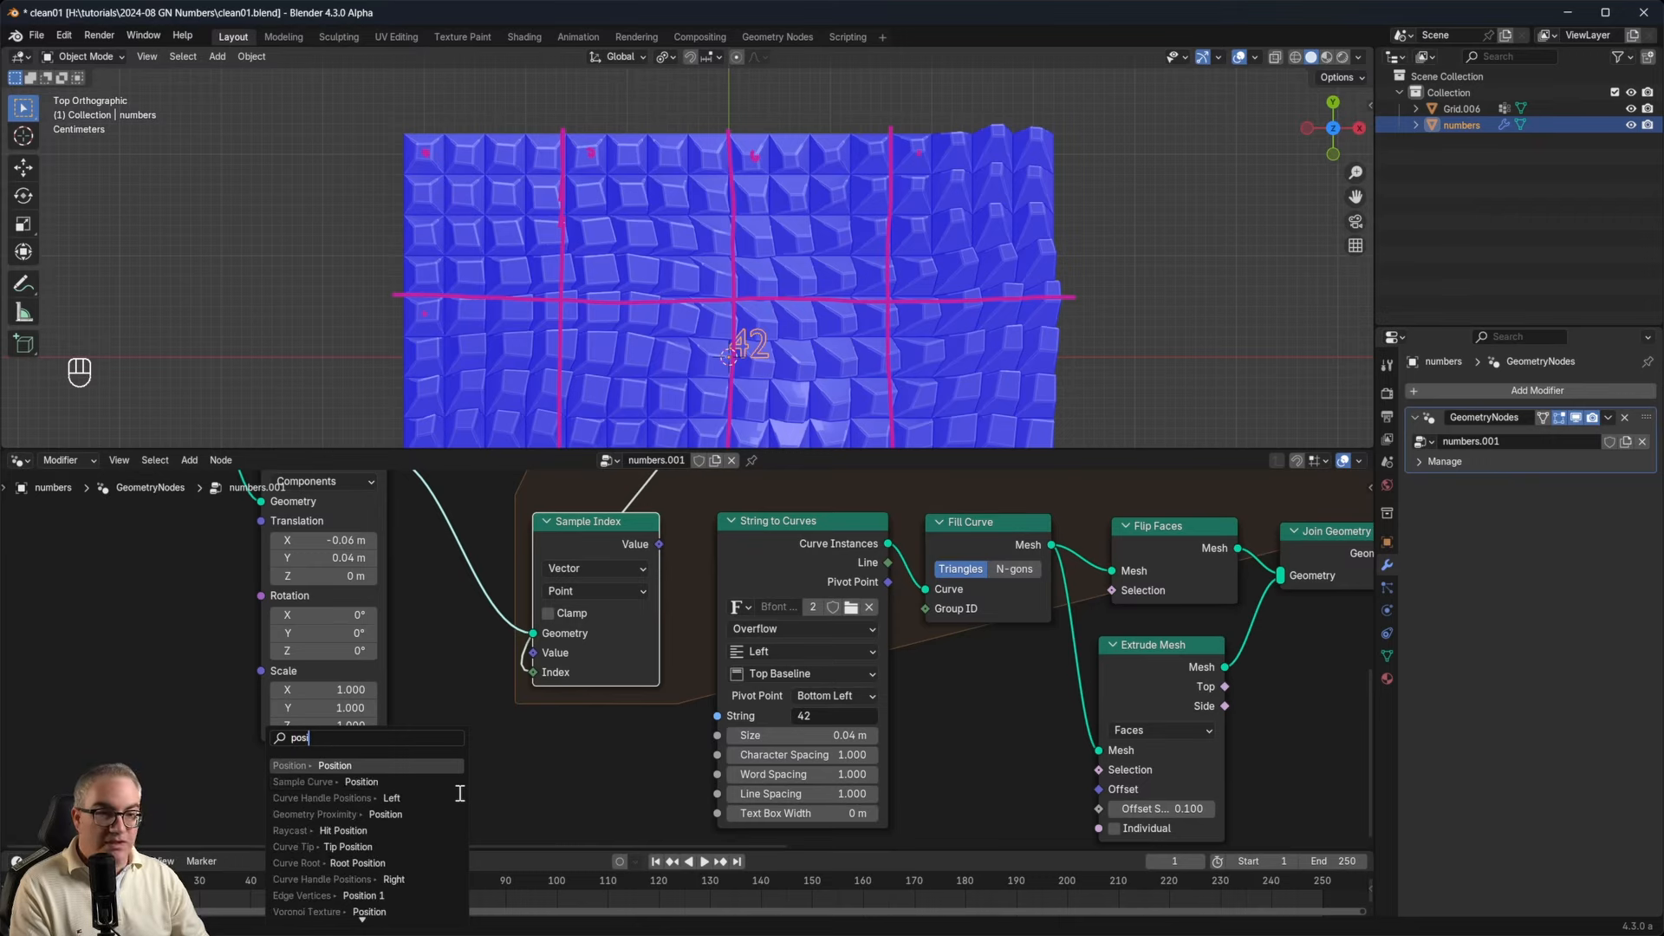
{"action": "left_click", "coordinate": [377, 766]}
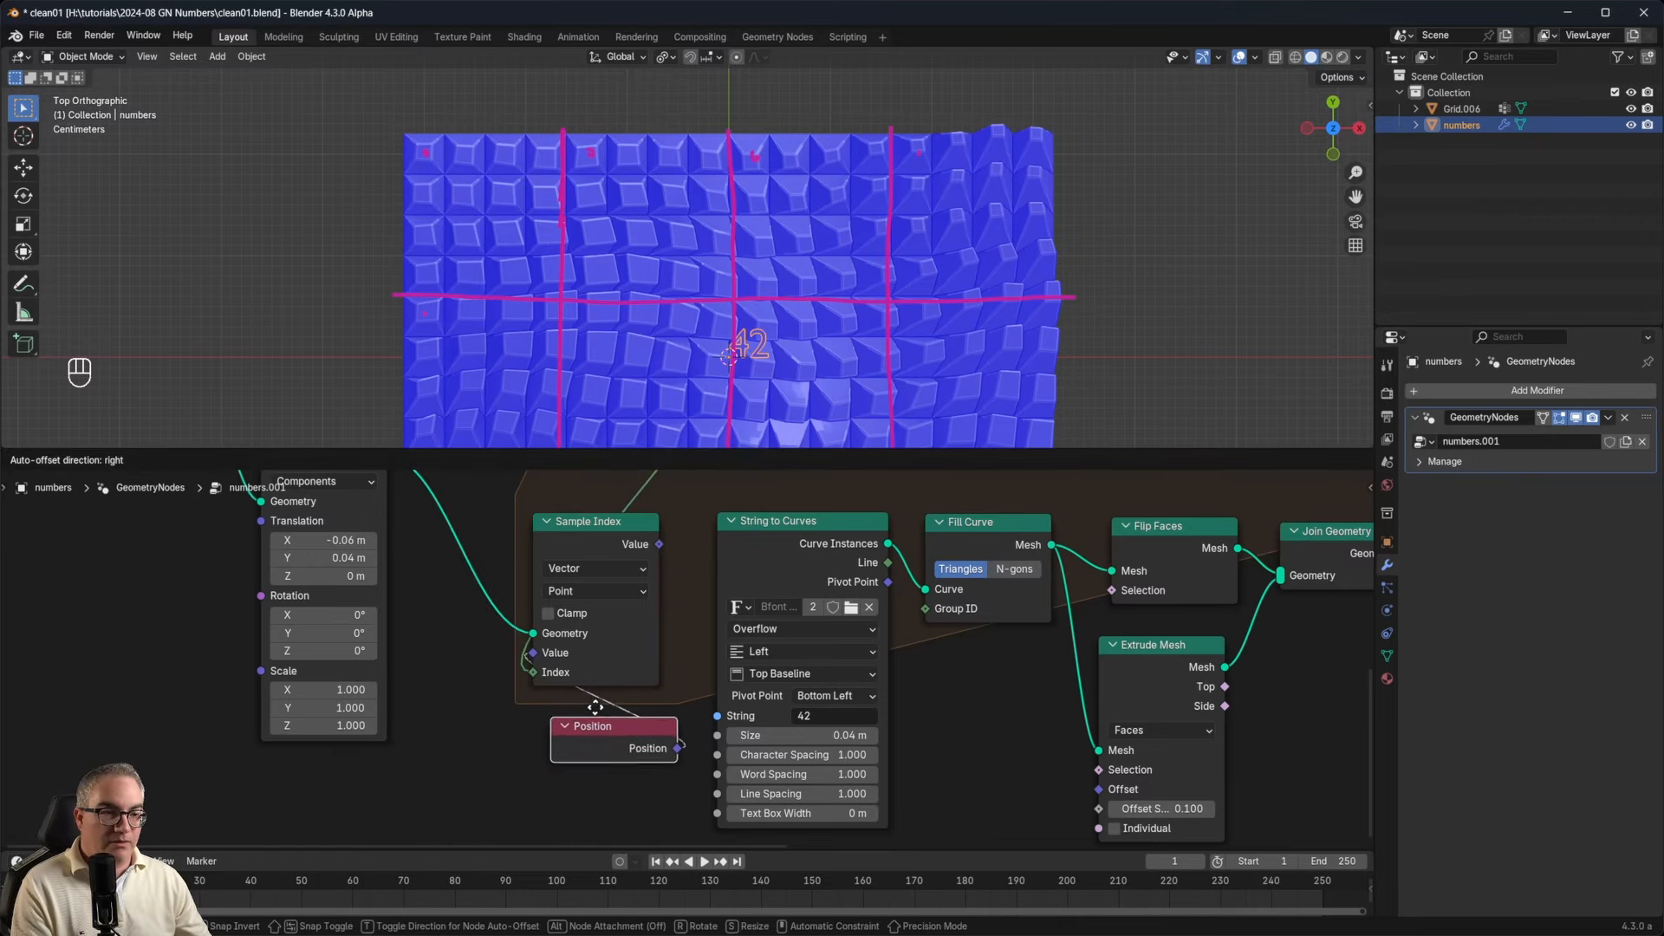
{"action": "left_click", "coordinate": [647, 686]}
Move the node chain from String to Curves through Merge by Distance further down to free space inside the zone.
{"action": "middle_click_drag", "start_coordinate": [718, 661], "coordinate": [474, 739]}
{"action": "left_click_drag", "start_coordinate": [344, 597], "coordinate": [355, 598]}
{"action": "middle_click_drag", "start_coordinate": [576, 666], "coordinate": [502, 669]}
{"action": "scroll", "coordinate": [502, 669], "scroll_direction": "down", "scroll_amount": 1}
{"action": "left_click_drag", "start_coordinate": [530, 588], "coordinate": [973, 757]}
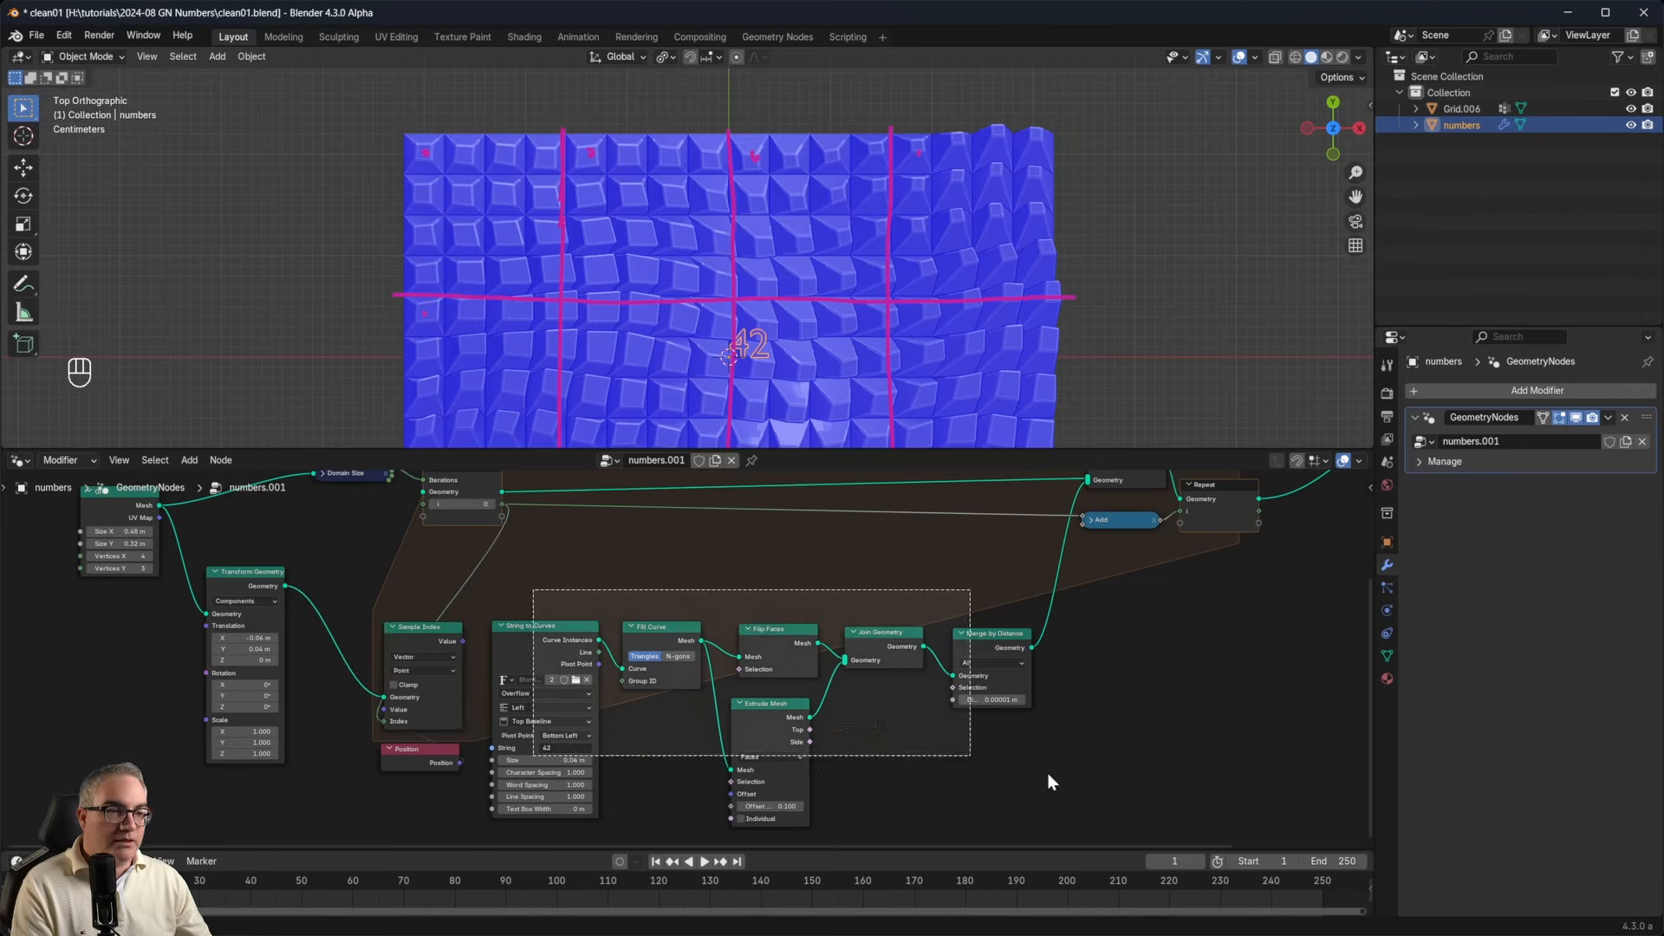
{"action": "key", "text": "g"}
{"action": "left_click", "coordinate": [1042, 801]}
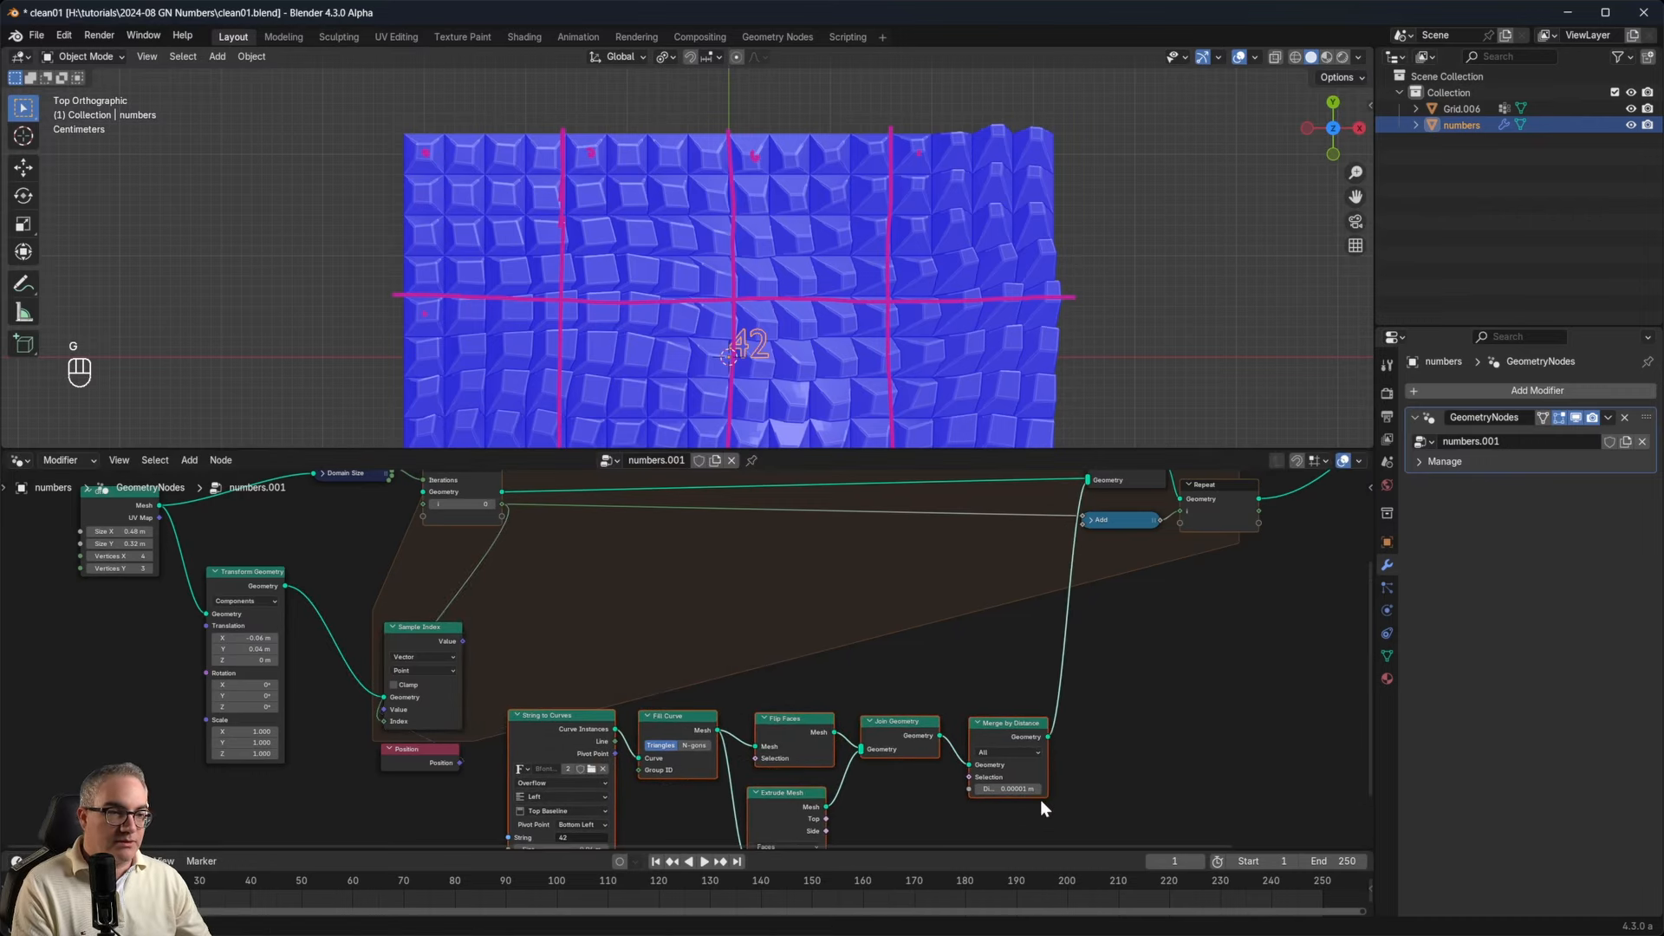
Insert a Transform Geometry node between Merge by Distance and Join Geometry, and drive its Translation with Sample Index's Value.
{"action": "middle_click_drag", "start_coordinate": [973, 617], "coordinate": [896, 699]}
{"action": "key", "text": "shift+a"}
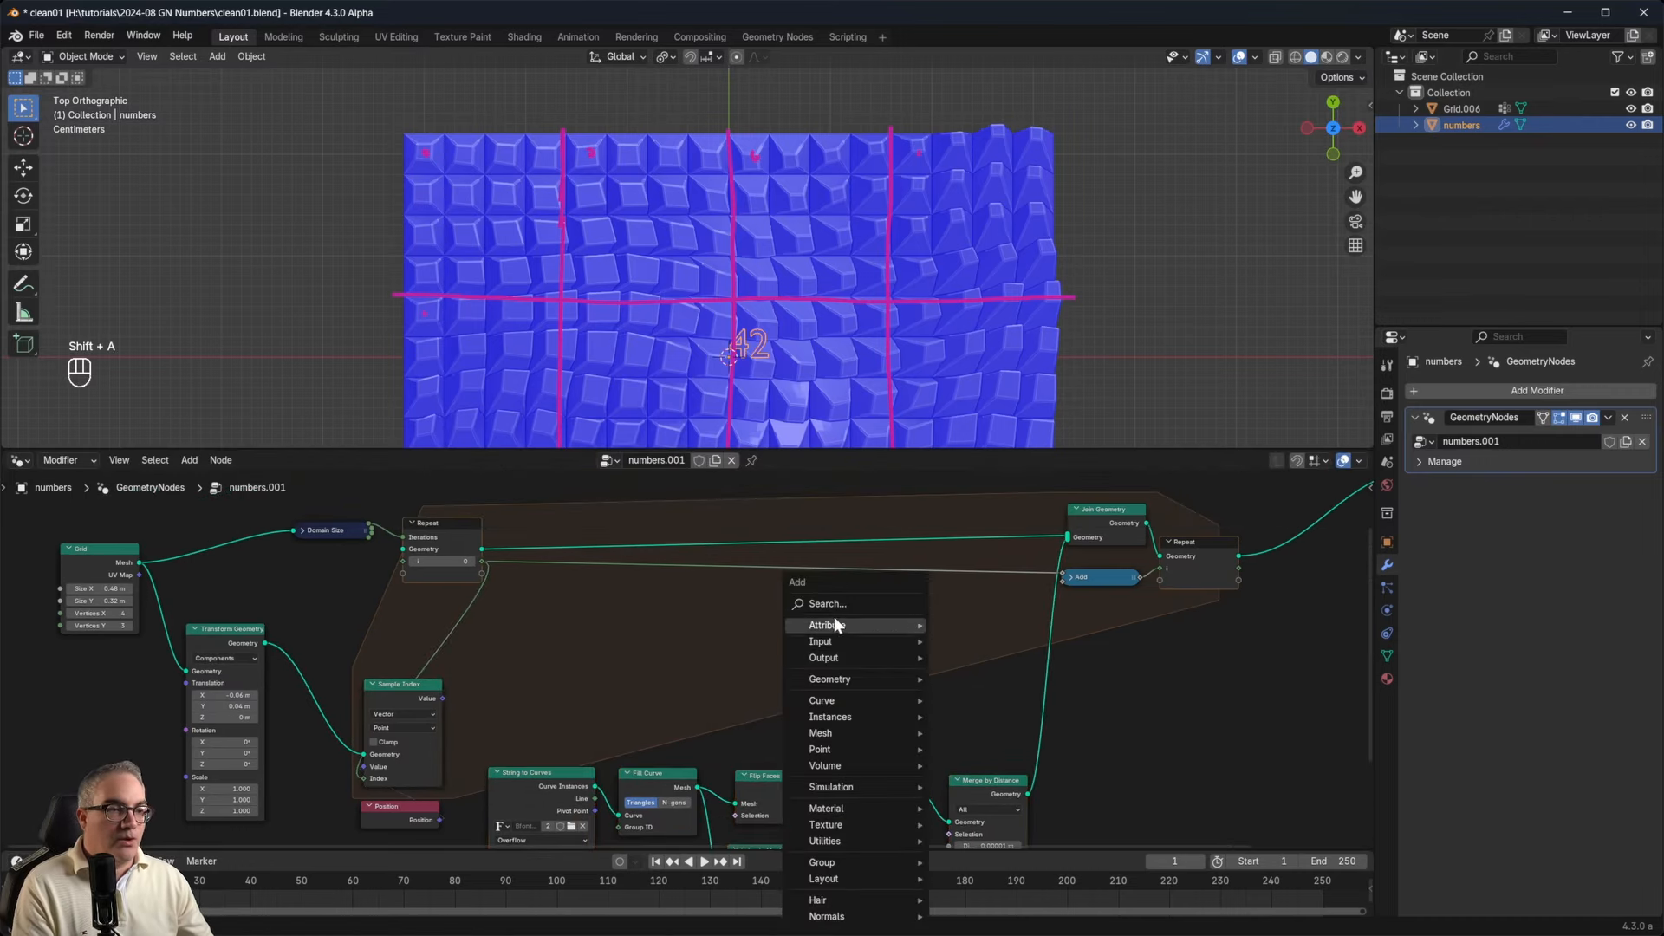
{"action": "type", "text": "trans"}
{"action": "key", "text": "Return"}
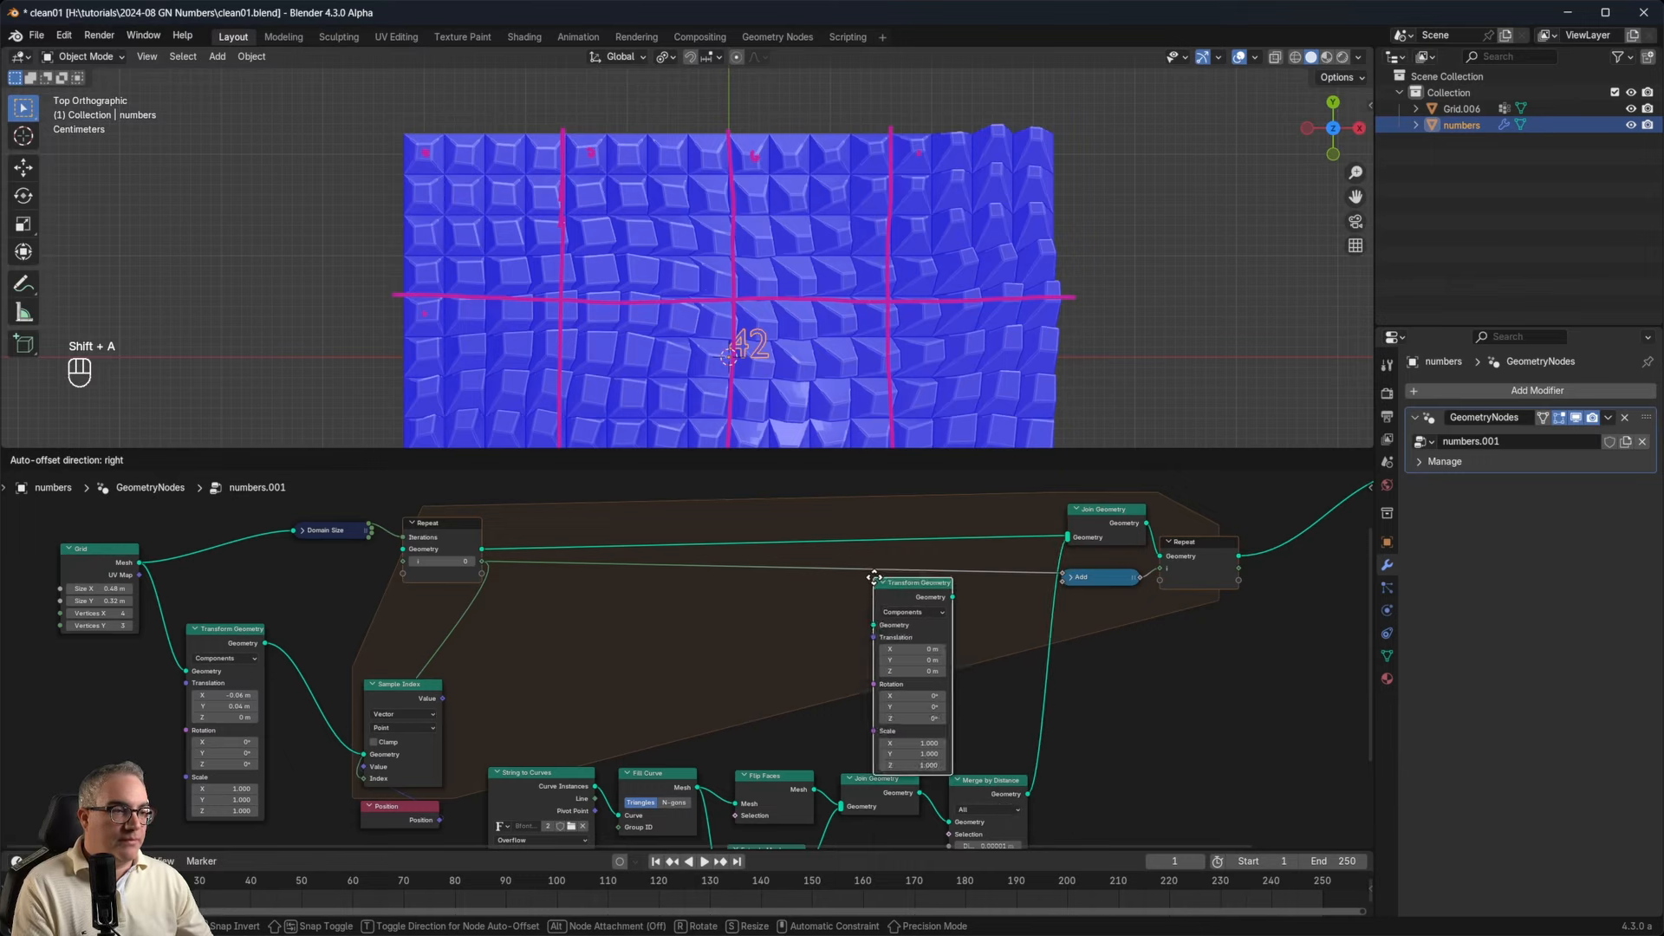
{"action": "left_click", "coordinate": [1049, 659]}
{"action": "left_click_drag", "start_coordinate": [1096, 661], "coordinate": [1101, 664]}
{"action": "left_click_drag", "start_coordinate": [464, 730], "coordinate": [443, 699]}
{"action": "scroll", "coordinate": [736, 361], "scroll_direction": "down", "scroll_amount": 4}
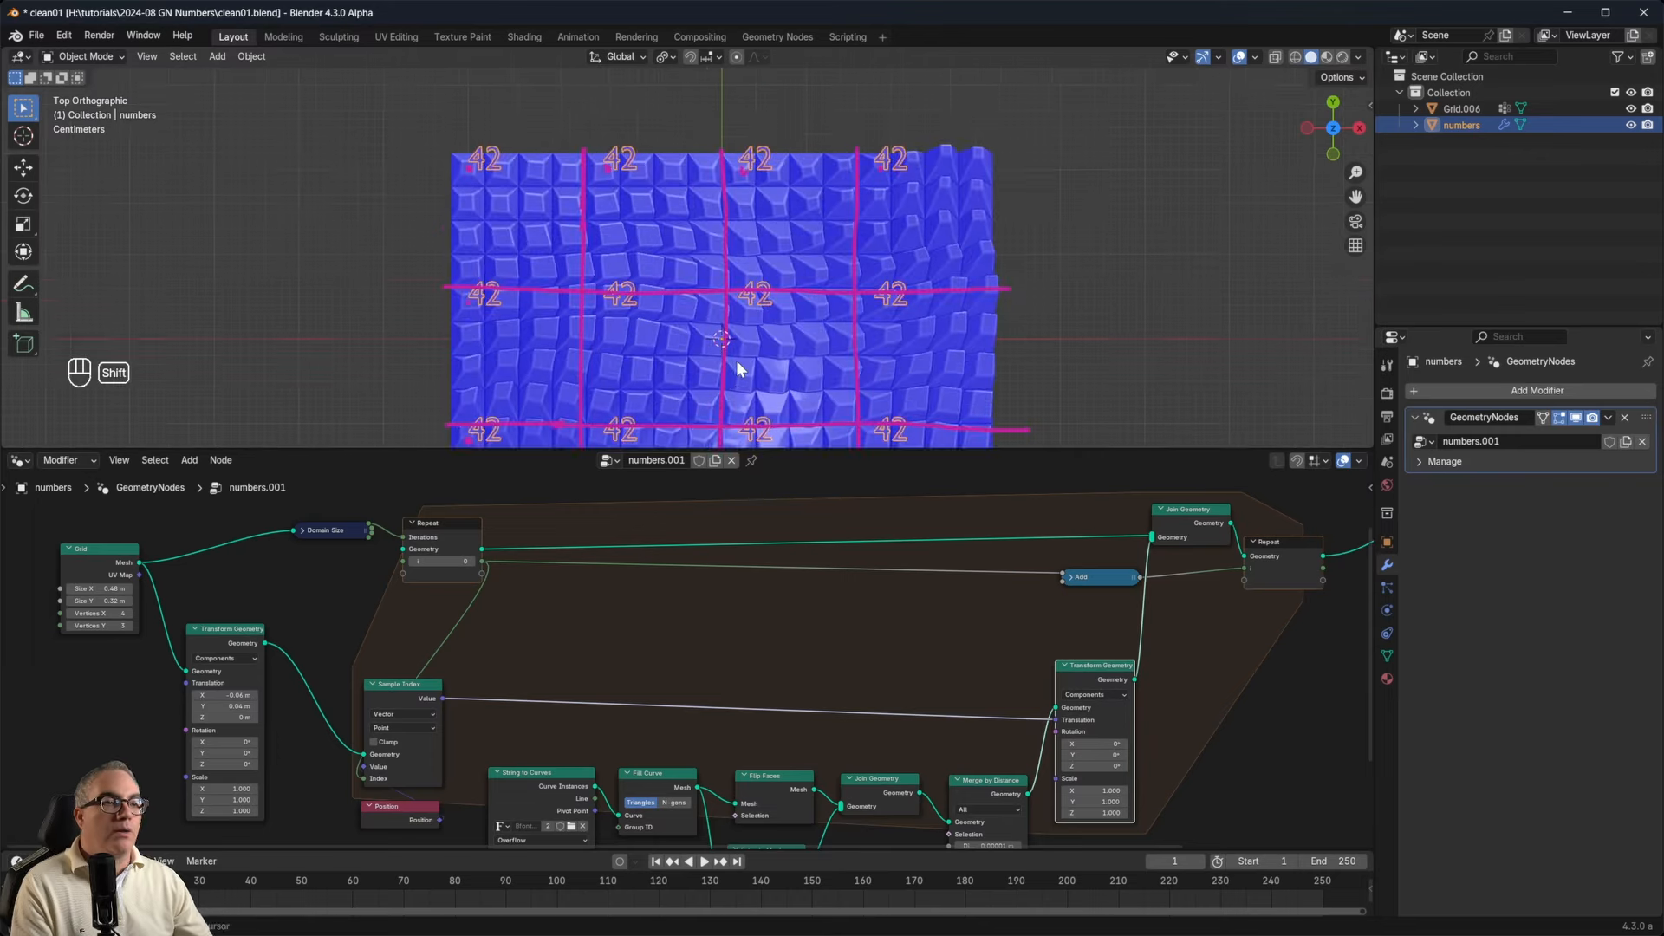
{"action": "scroll", "coordinate": [737, 339], "scroll_direction": "up", "scroll_amount": 1}
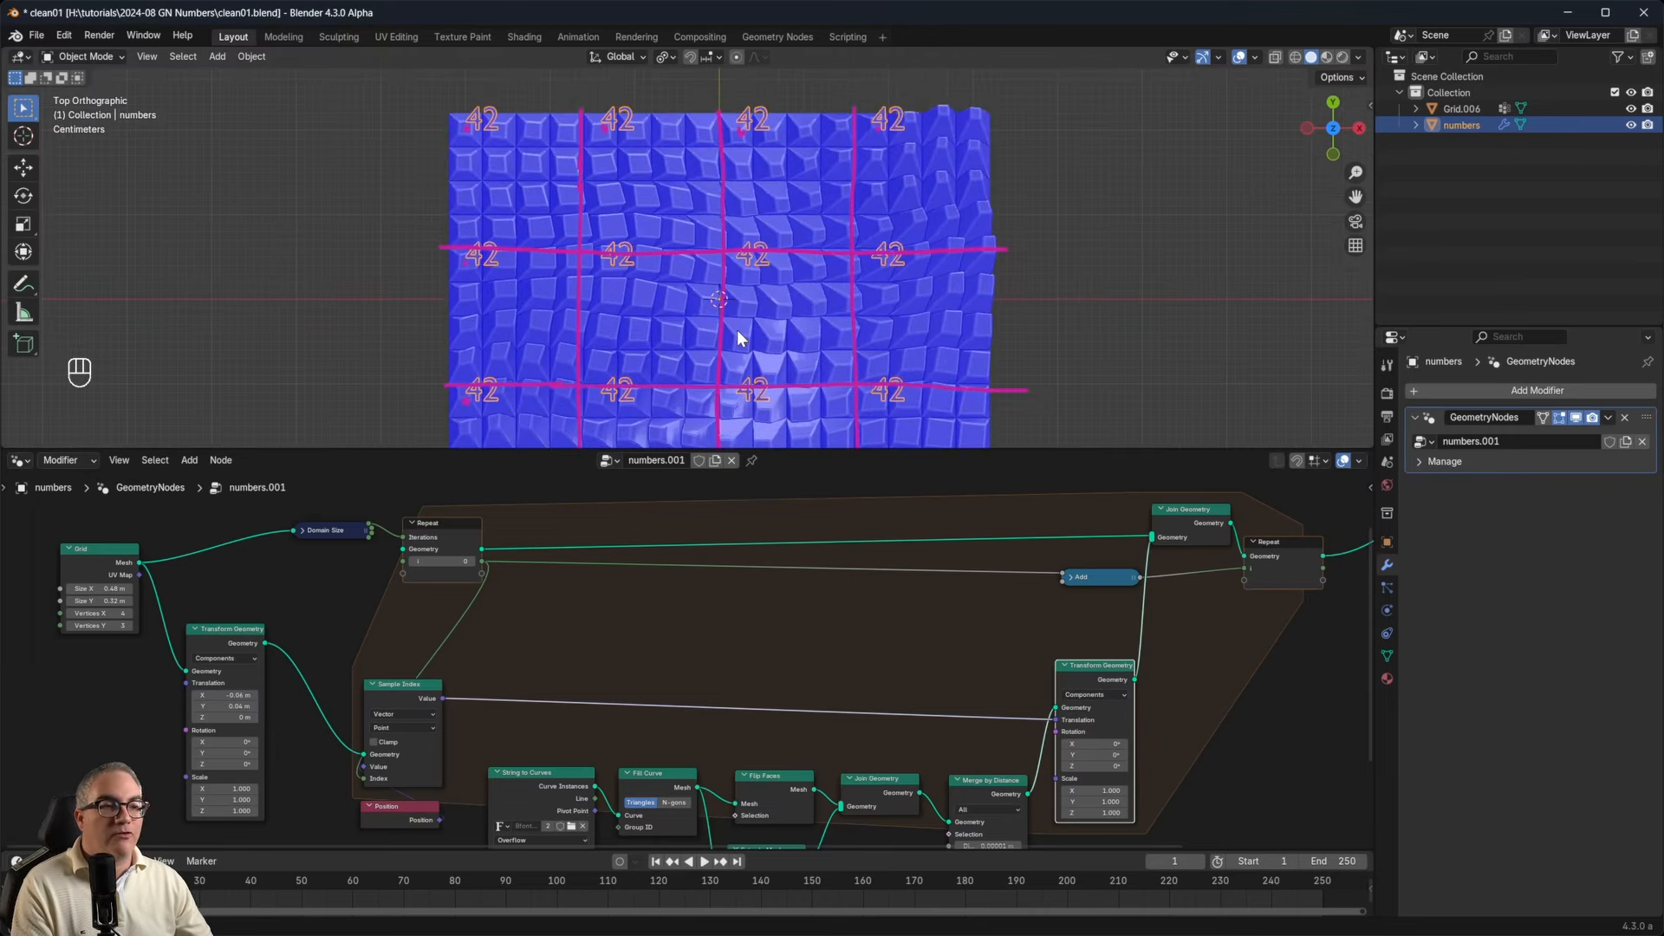
Set the String to Curves alignment to Center horizontally and Middle vertically.
{"action": "middle_click_drag", "start_coordinate": [674, 661], "coordinate": [730, 537]}
{"action": "scroll", "coordinate": [623, 667], "scroll_direction": "up", "scroll_amount": 2}
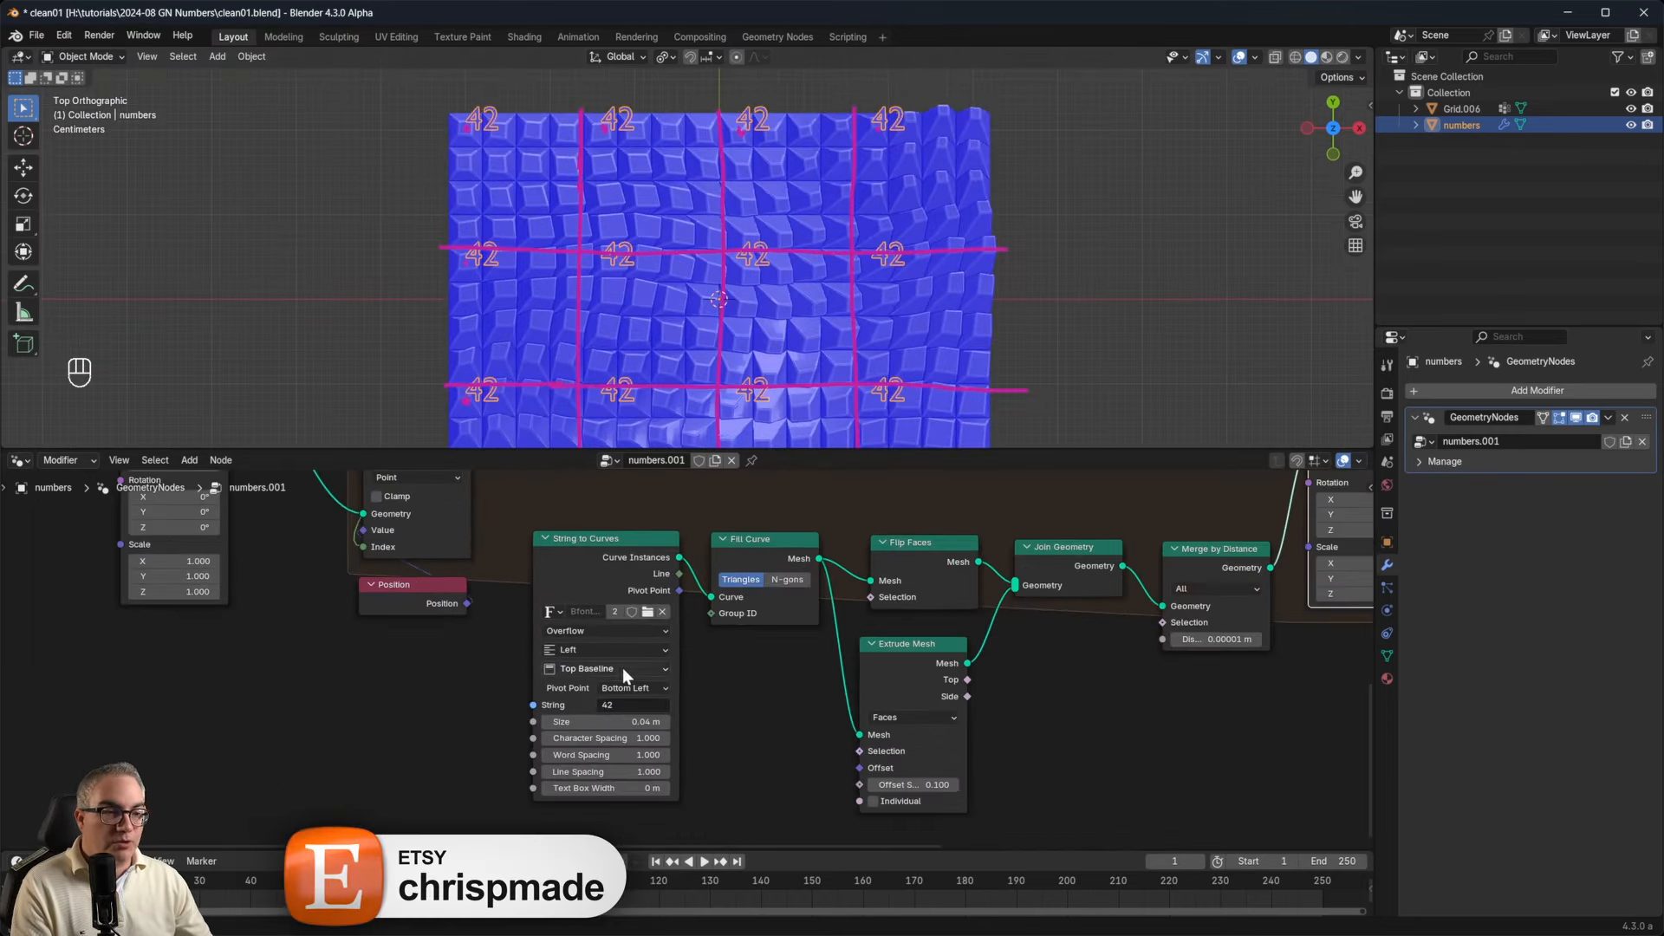
{"action": "left_click", "coordinate": [575, 647]}
{"action": "left_click", "coordinate": [578, 707]}
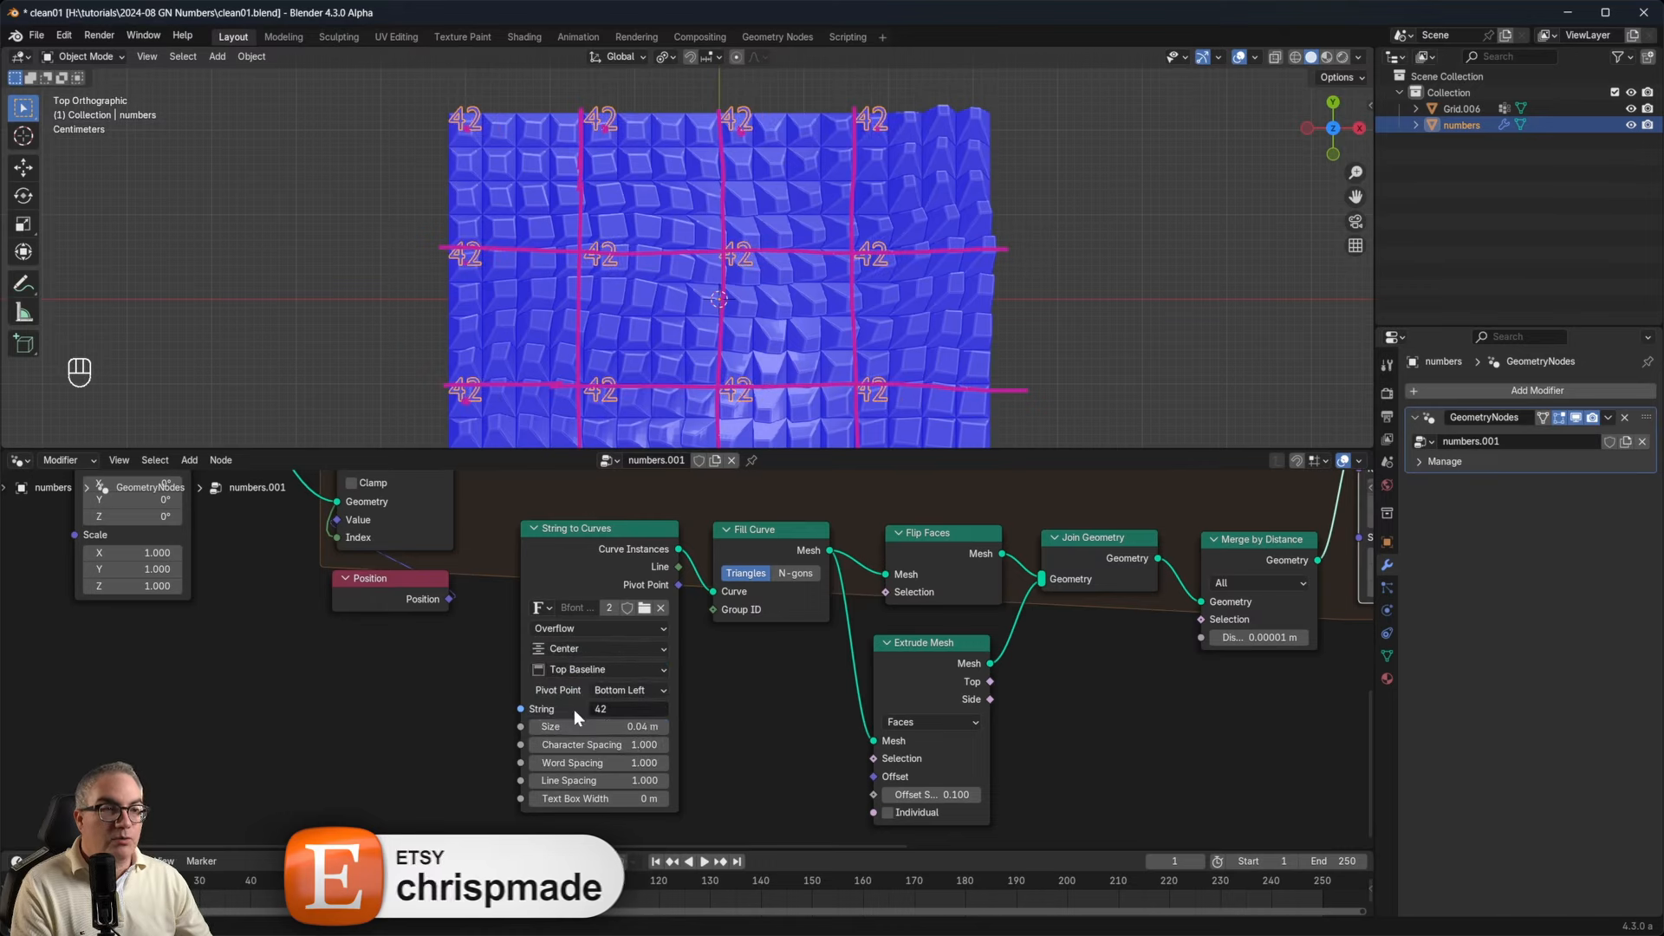
{"action": "left_click", "coordinate": [586, 670]}
{"action": "left_click", "coordinate": [579, 746]}
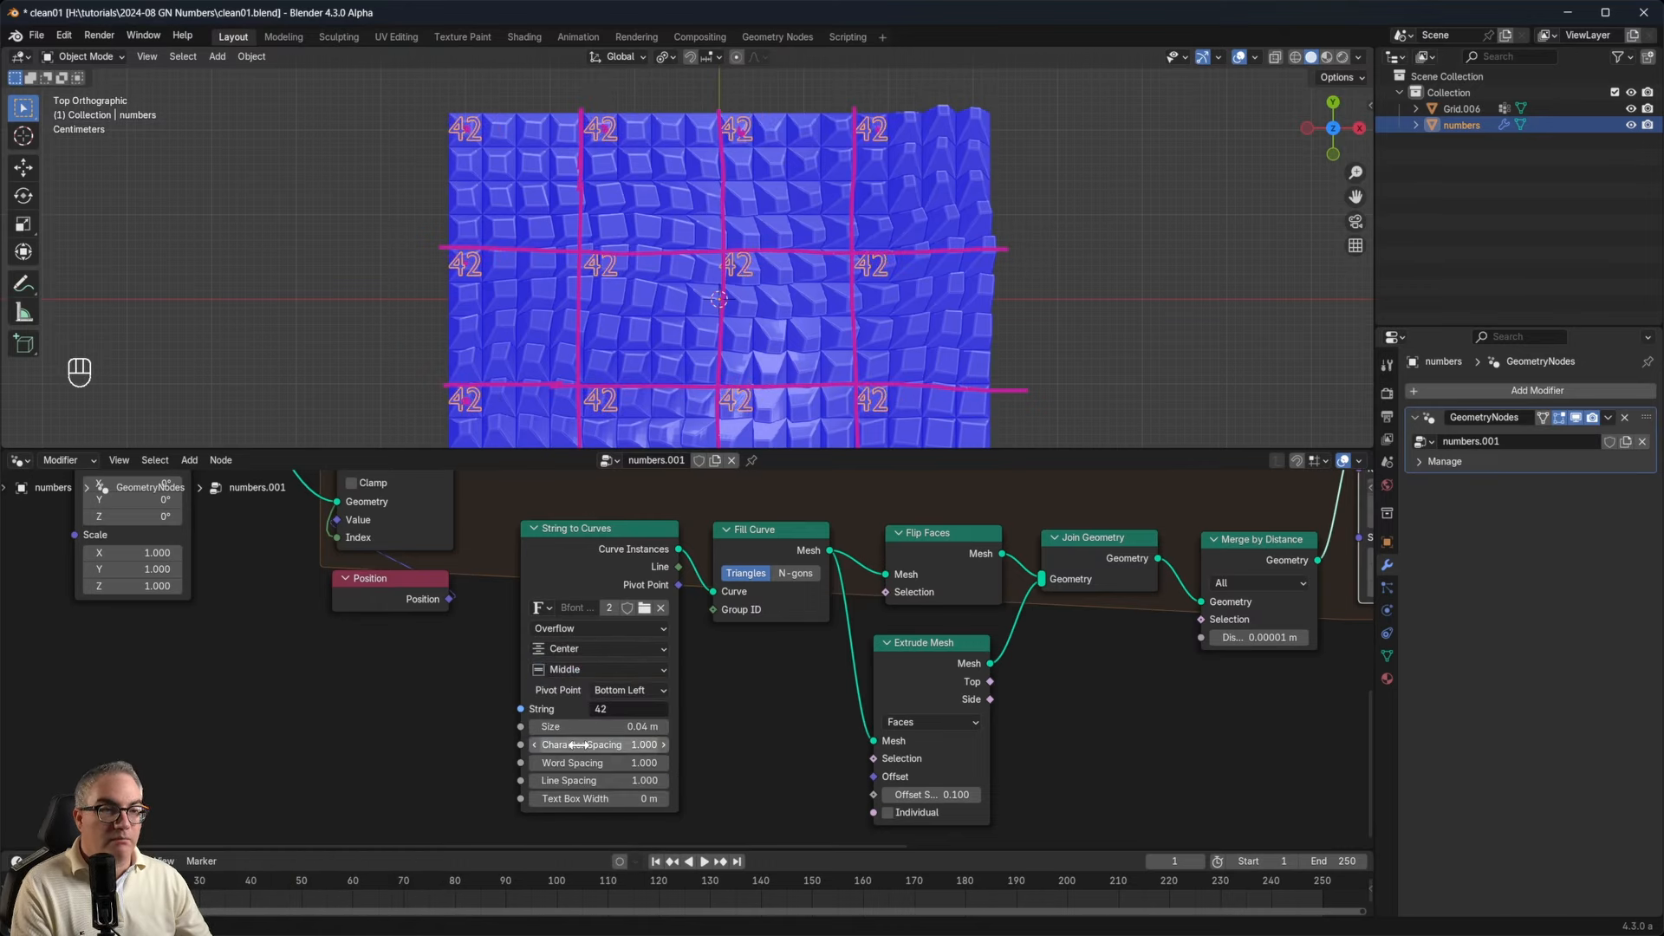
Set the String to Curves Size to 0.02 m.
{"action": "scroll", "coordinate": [723, 195], "scroll_direction": "up", "scroll_amount": 2}
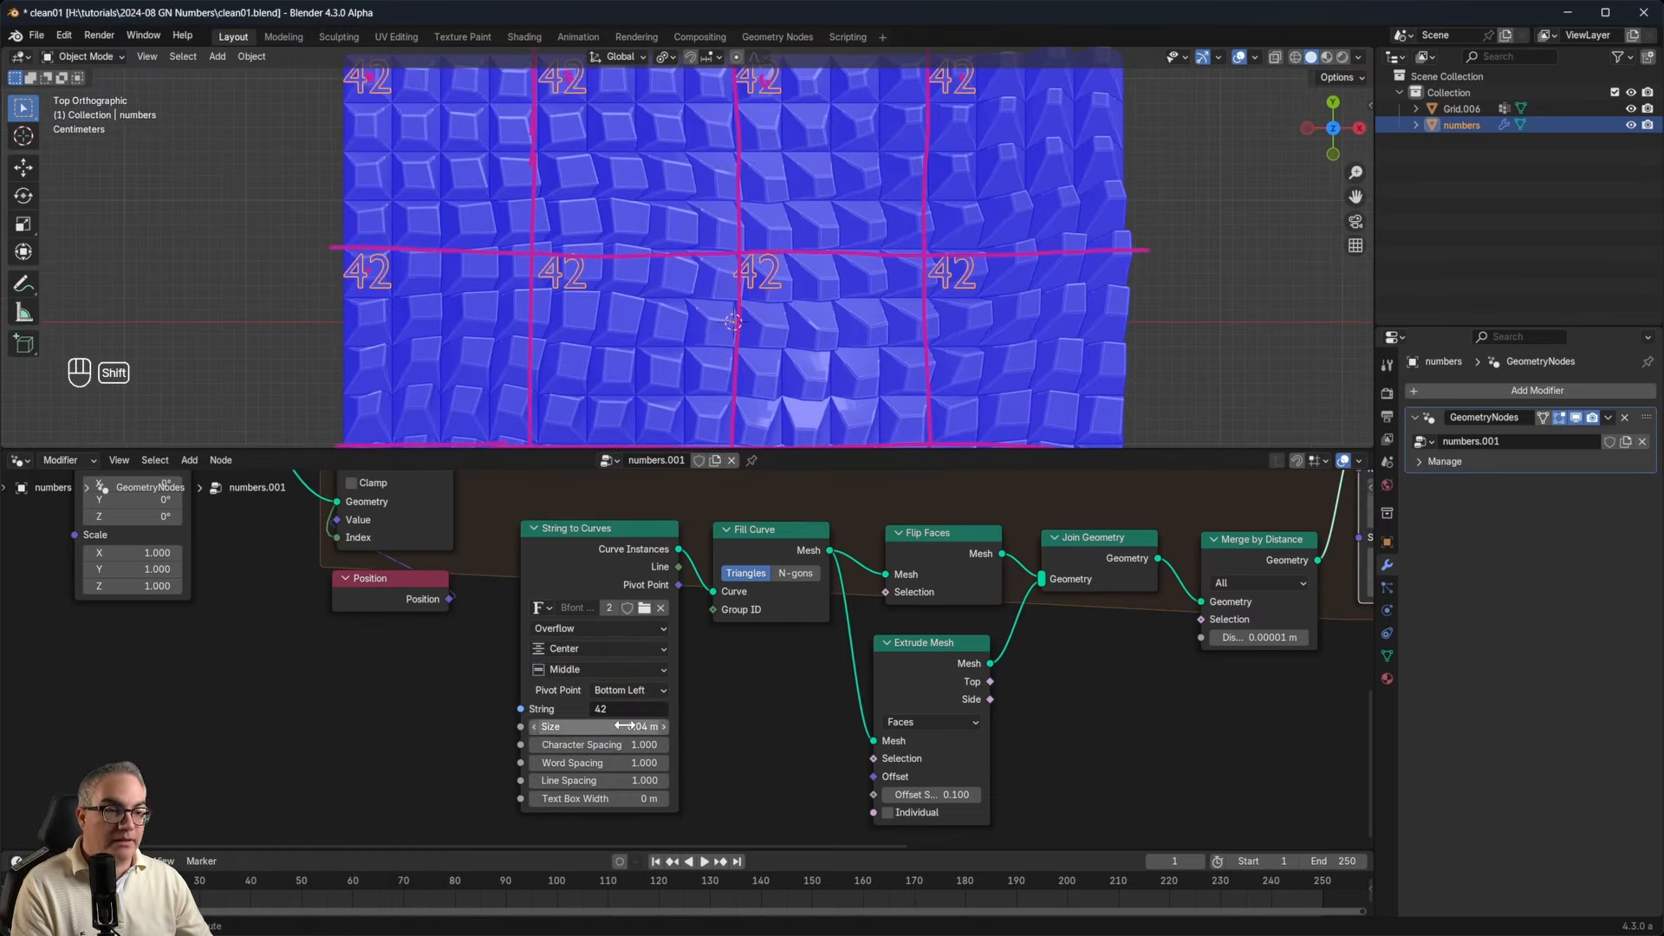
{"action": "mouse_move", "coordinate": [624, 727]}
{"action": "left_mouse_down"}
{"action": "mouse_move", "coordinate": [590, 727]}
{"action": "mouse_move", "coordinate": [625, 726]}
{"action": "left_mouse_up"}
{"action": "scroll", "coordinate": [839, 282], "scroll_direction": "down", "scroll_amount": 2}
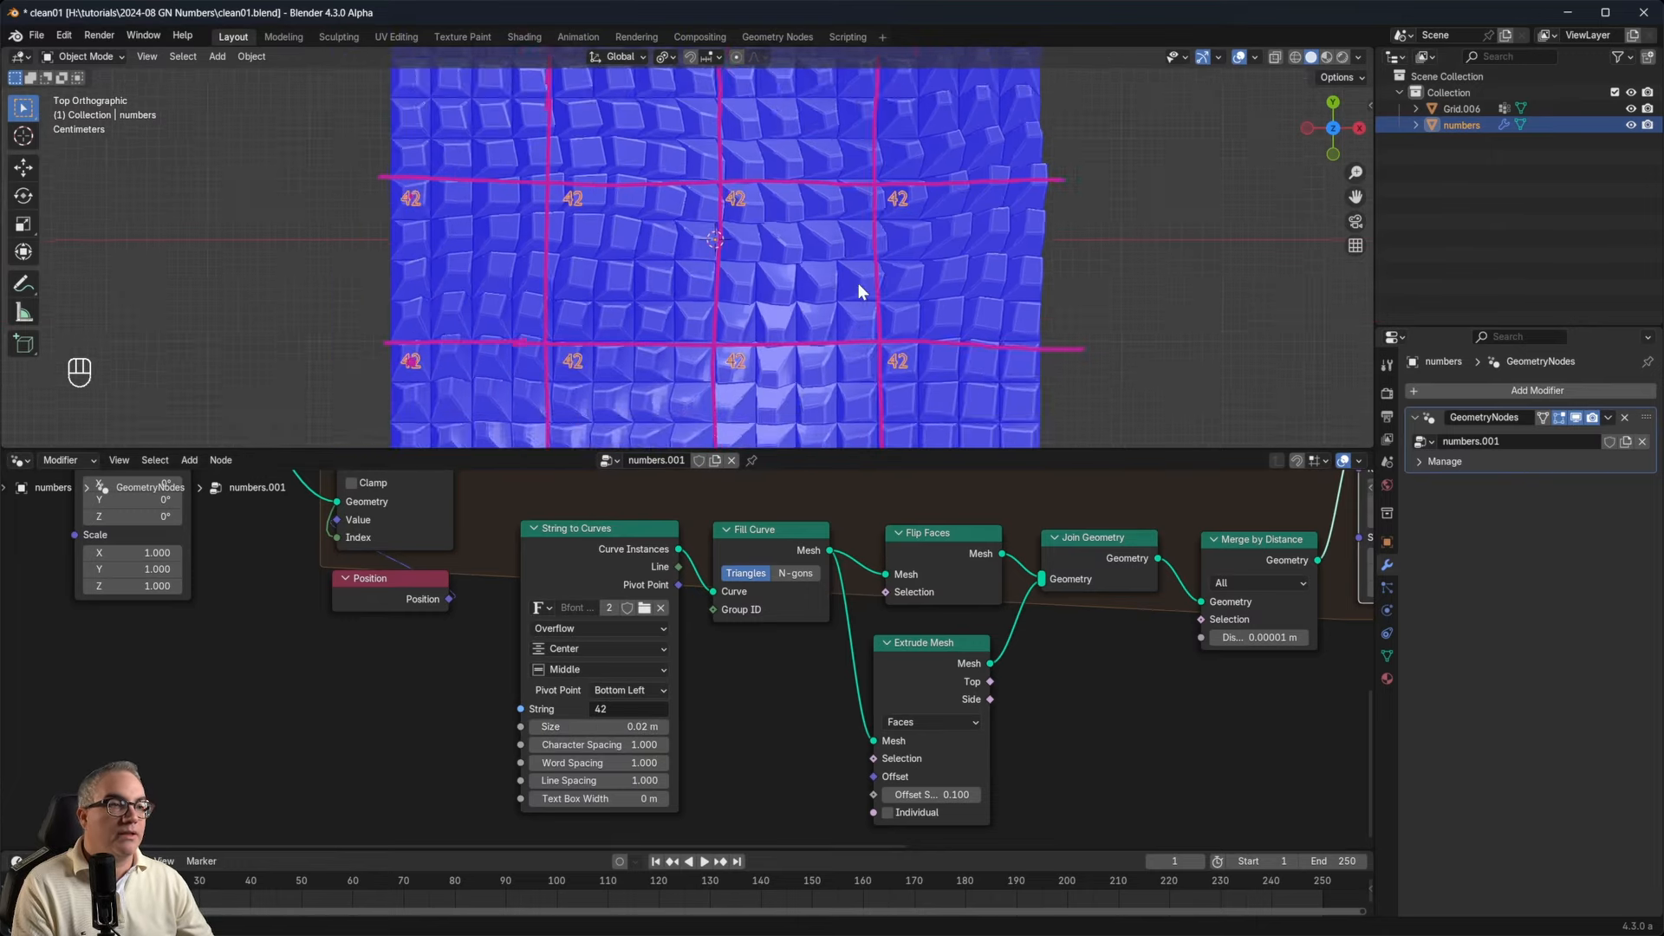
Examine the number placement over the panel and trace the node links from the Repeat zone's i to the text nodes.
{"action": "middle_click_drag", "start_coordinate": [854, 319], "coordinate": [584, 365]}
{"action": "scroll", "coordinate": [720, 317], "scroll_direction": "down", "scroll_amount": 3}
{"action": "key", "text": "KP_7"}
{"action": "scroll", "coordinate": [585, 373], "scroll_direction": "up", "scroll_amount": 1}
{"action": "middle_click_drag", "start_coordinate": [741, 560], "coordinate": [767, 720]}
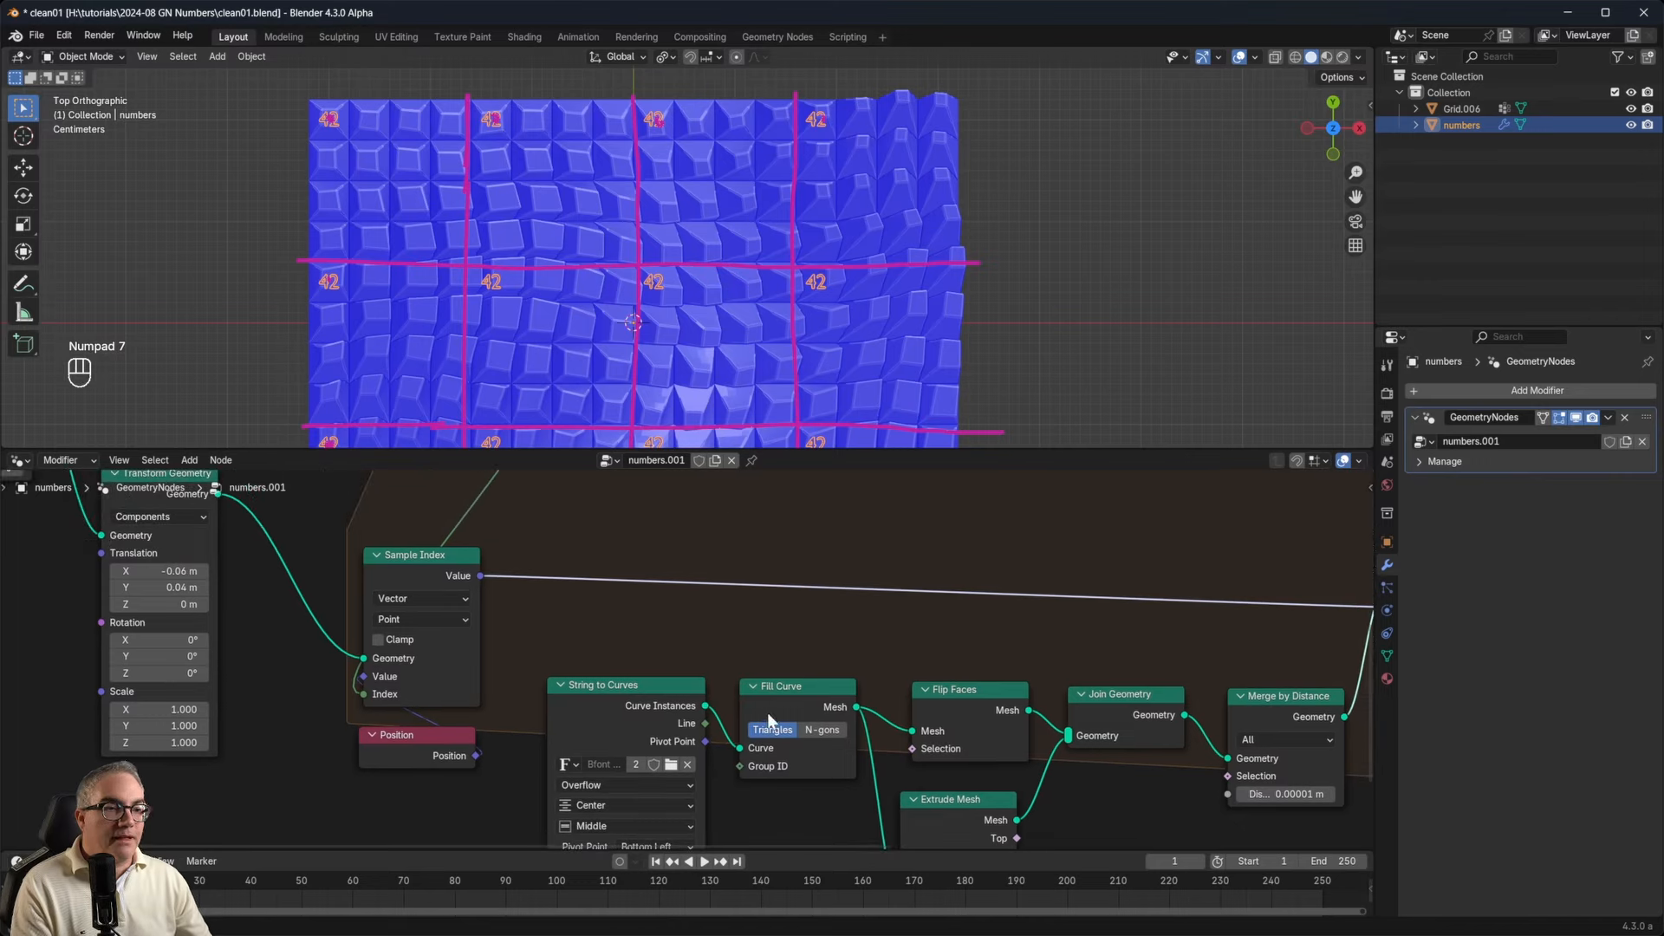
{"action": "mouse_move", "coordinate": [878, 723]}
{"action": "middle_mouse_down"}
{"action": "mouse_move", "coordinate": [941, 638]}
{"action": "mouse_move", "coordinate": [852, 721]}
{"action": "middle_mouse_up"}
{"action": "scroll", "coordinate": [851, 722], "scroll_direction": "down", "scroll_amount": 4}
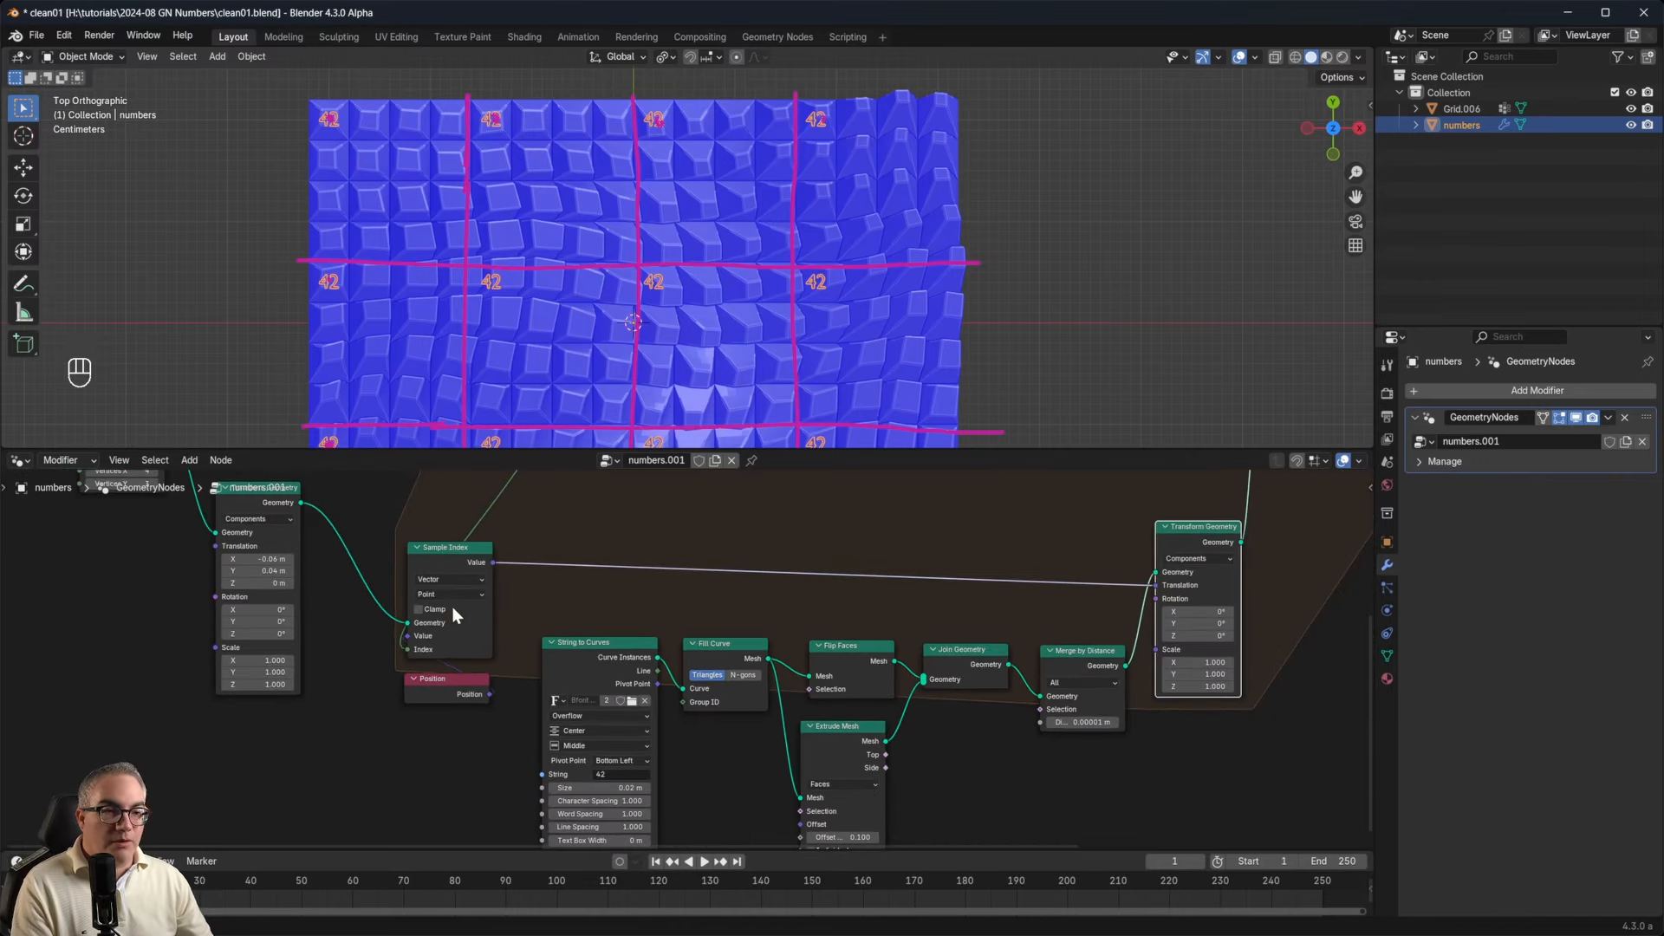
{"action": "scroll", "coordinate": [453, 608], "scroll_direction": "up", "scroll_amount": 3}
{"action": "middle_click_drag", "start_coordinate": [533, 660], "coordinate": [685, 854]}
{"action": "scroll", "coordinate": [568, 596], "scroll_direction": "down", "scroll_amount": 2}
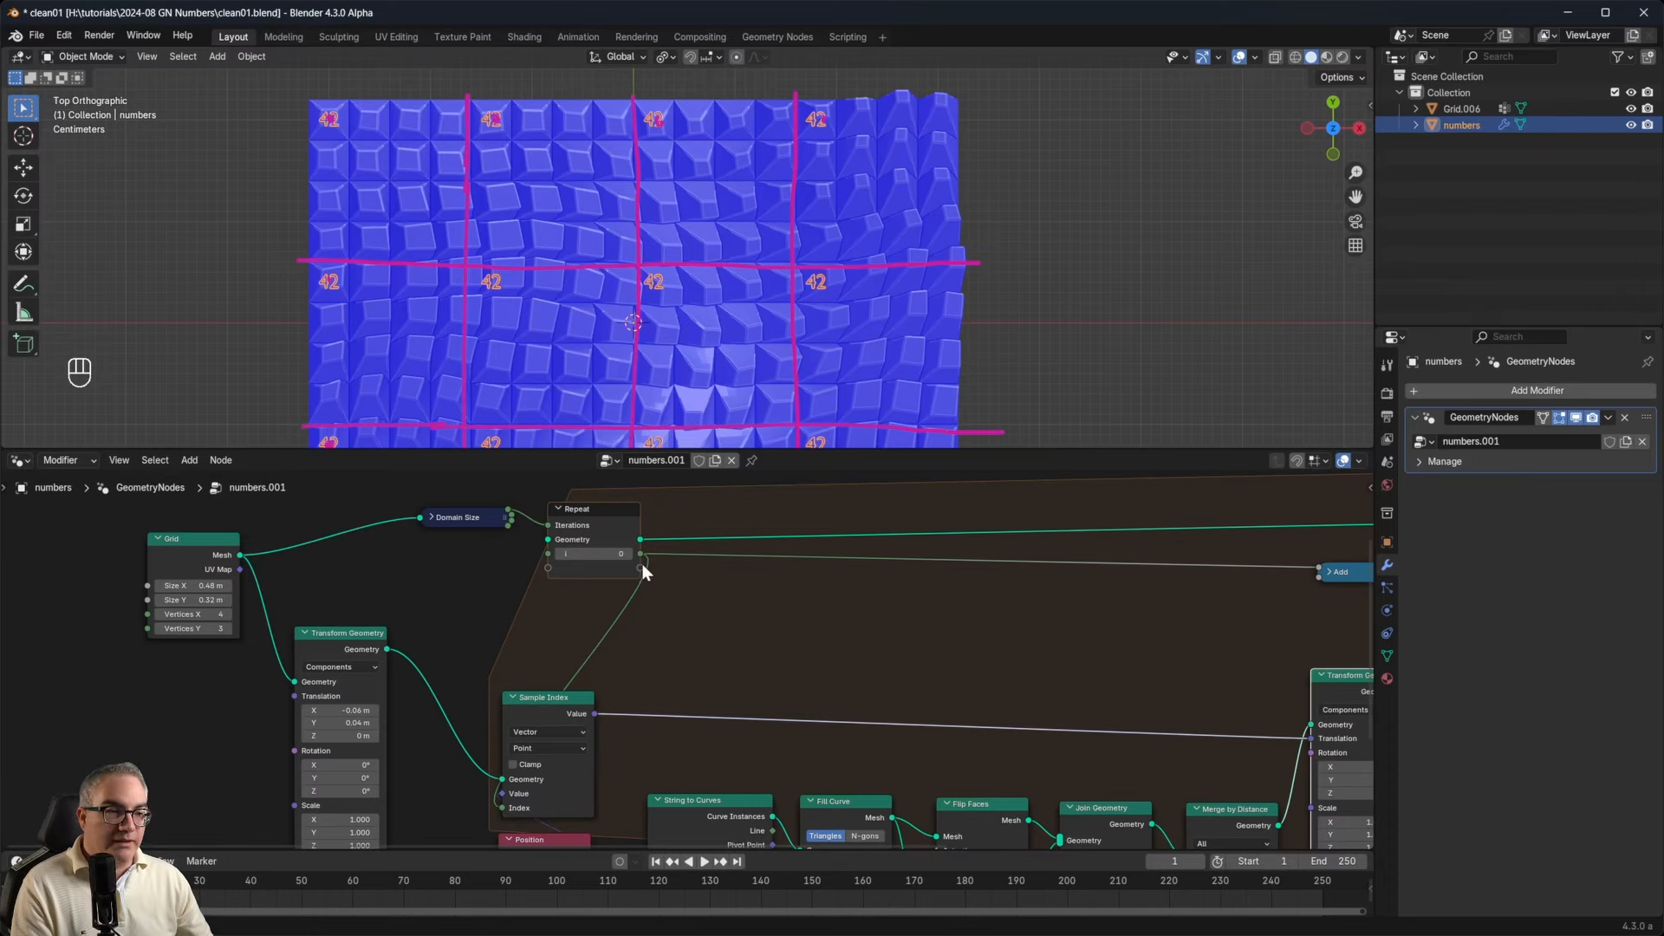
{"action": "middle_click_drag", "start_coordinate": [749, 673], "coordinate": [704, 437]}
{"action": "scroll", "coordinate": [626, 730], "scroll_direction": "up", "scroll_amount": 4}
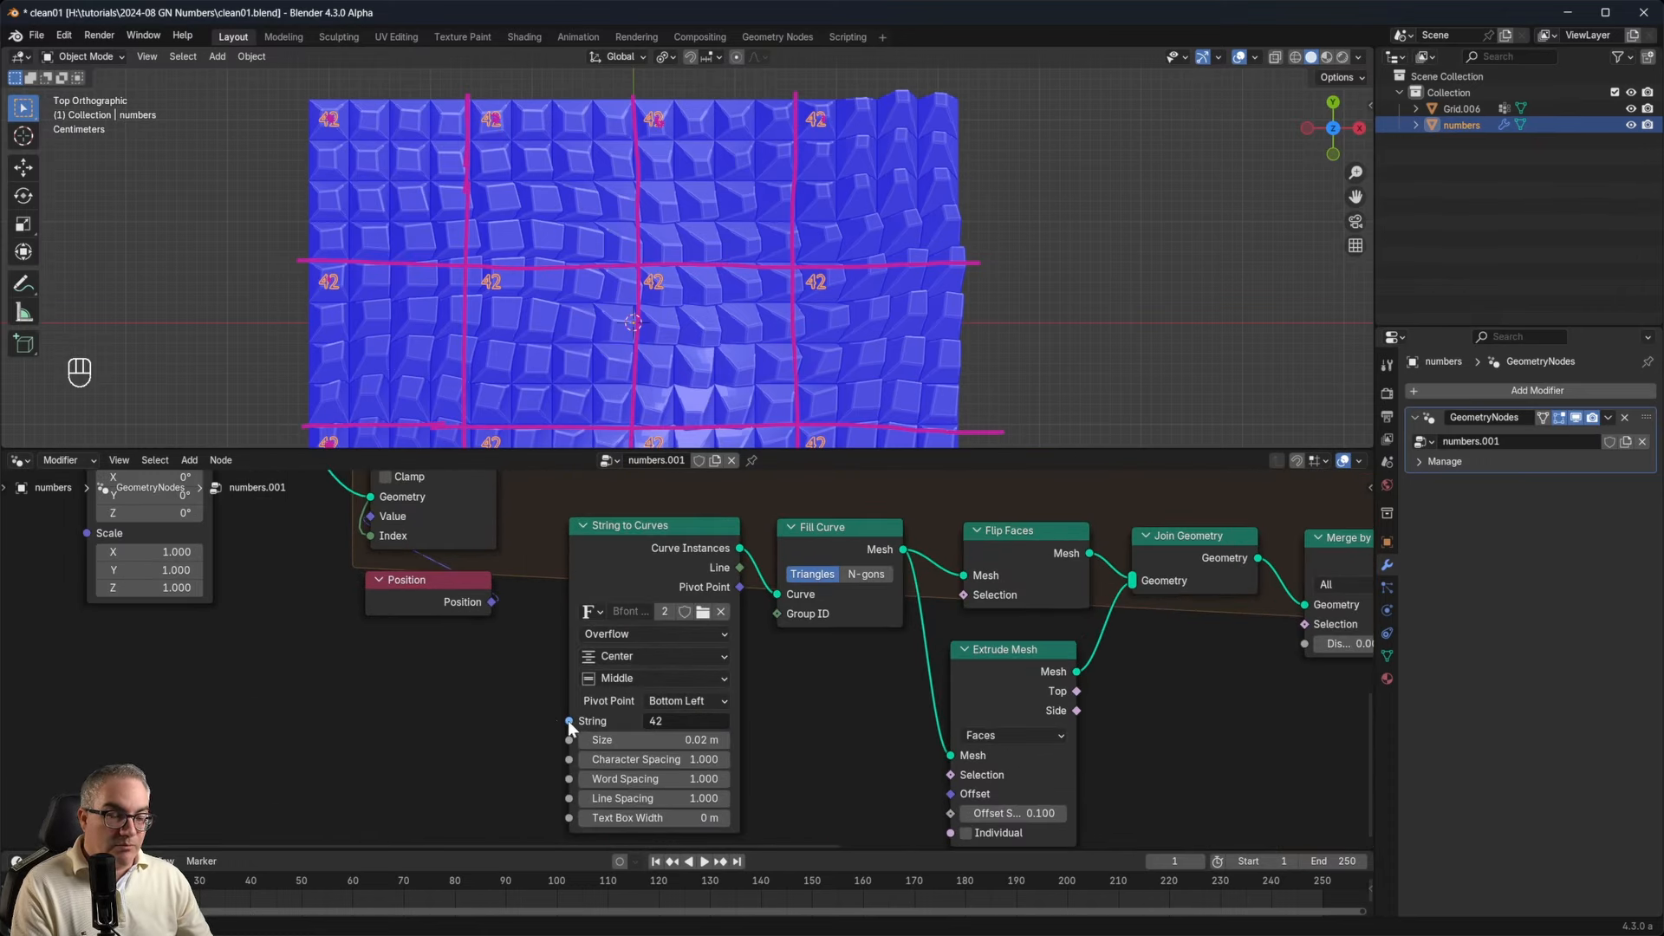
Add a Value to String node feeding the String input of String to Curves, and link the Repeat zone's i to its Value.
{"action": "left_click_drag", "start_coordinate": [569, 720], "coordinate": [461, 725]}
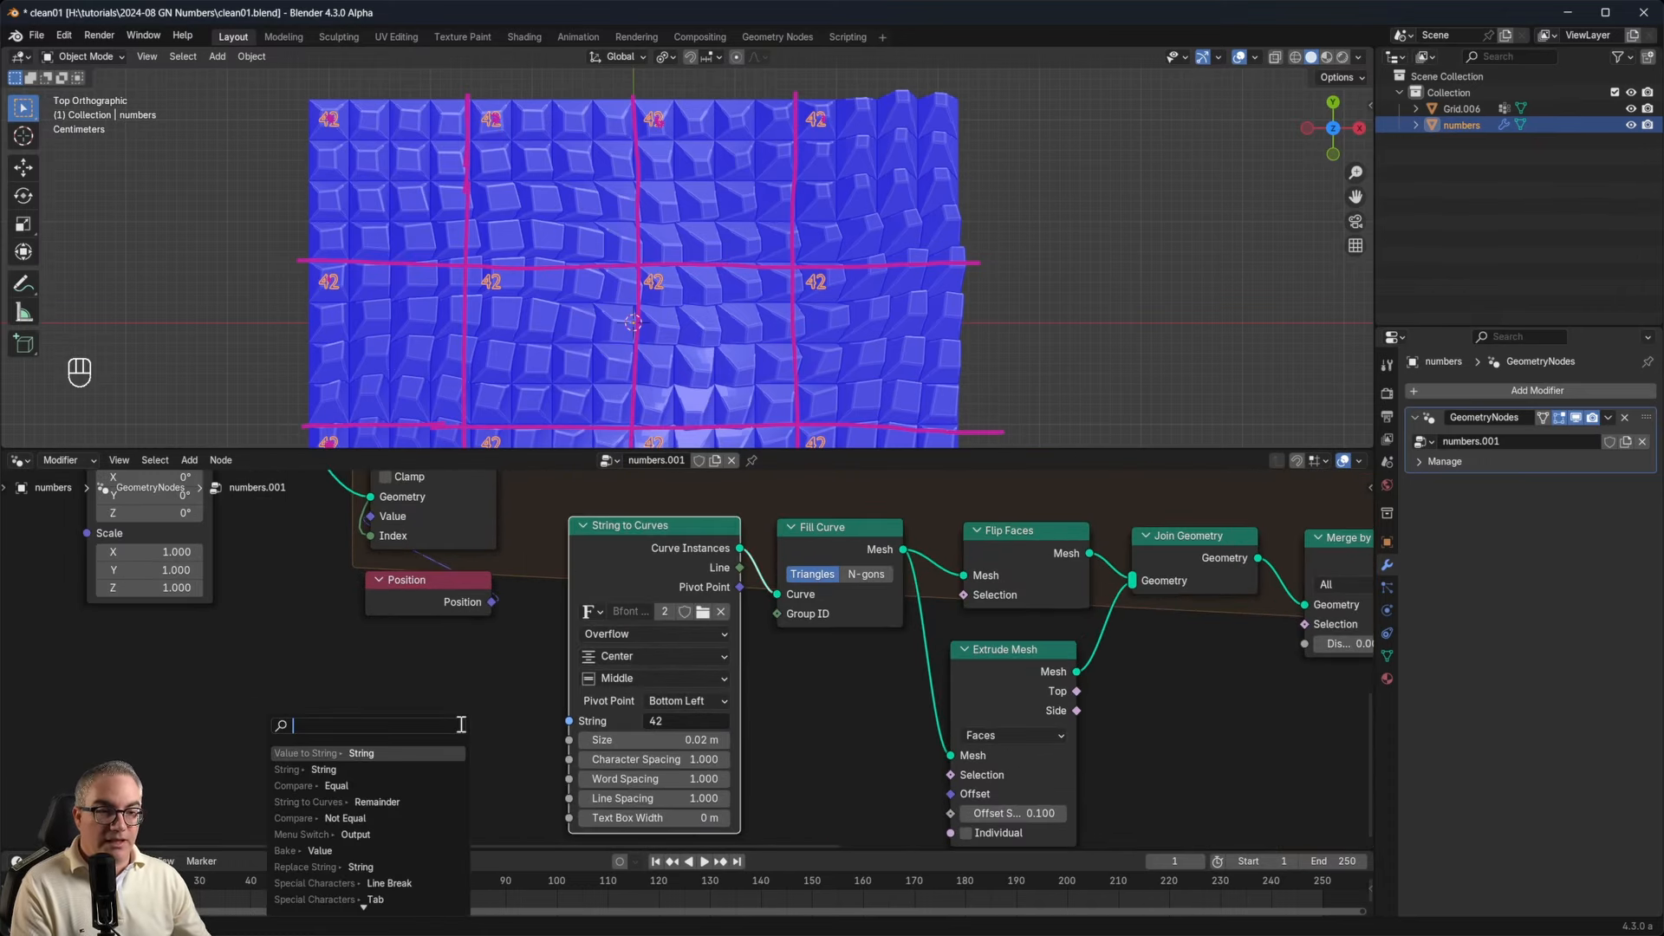
{"action": "left_click", "coordinate": [354, 754]}
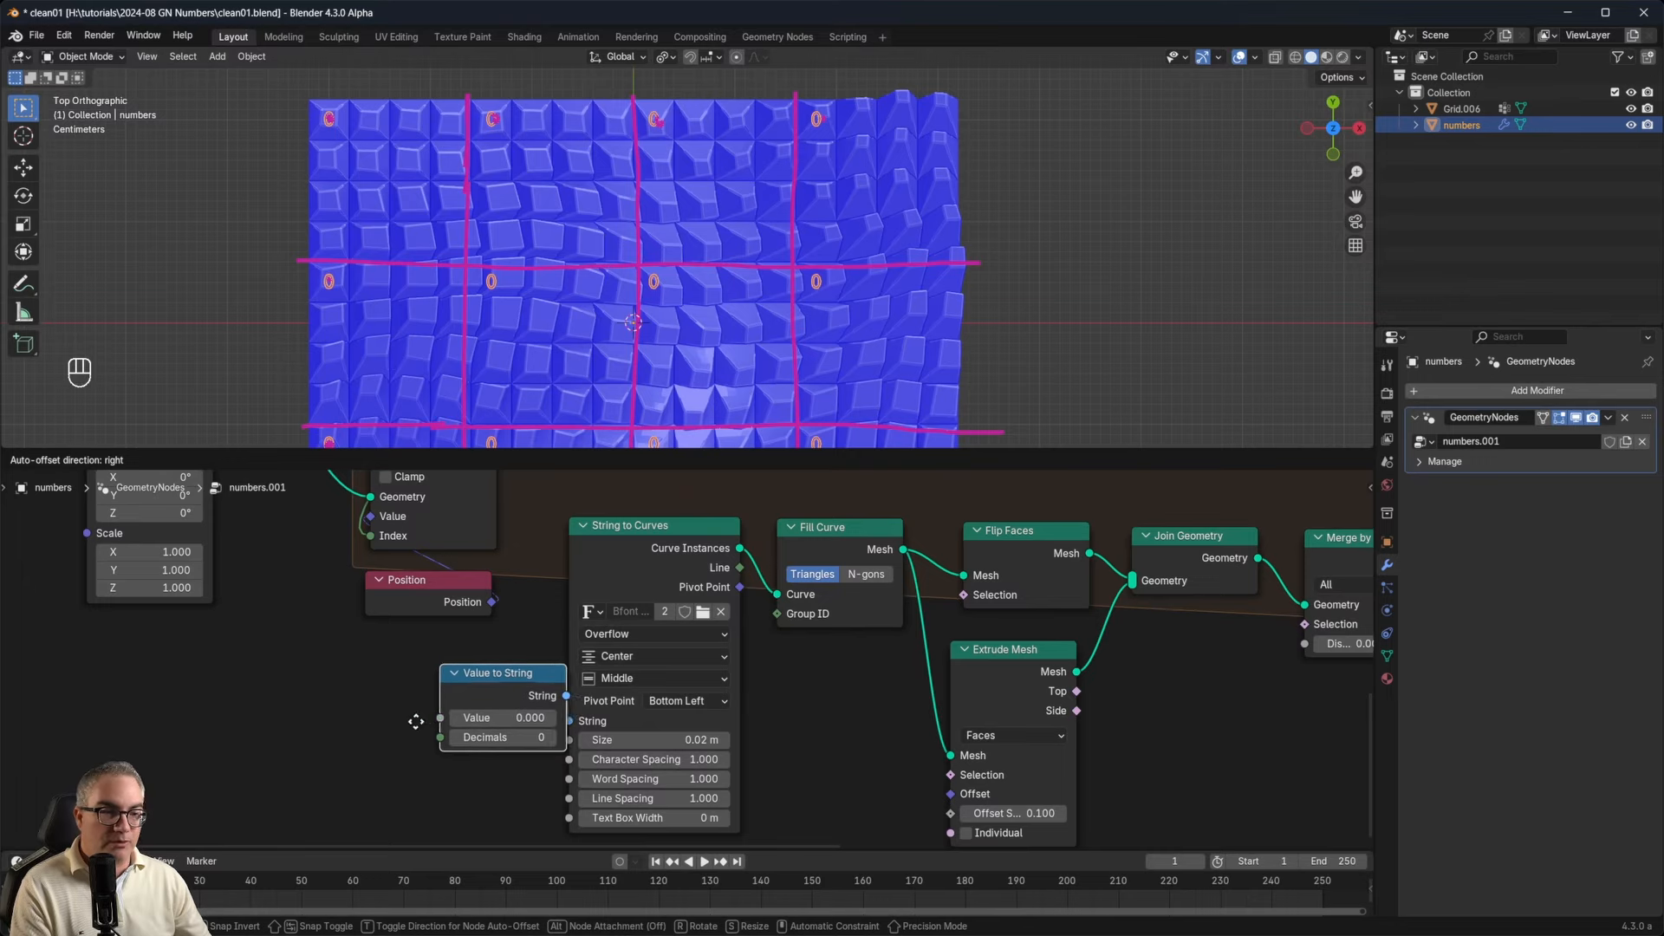
{"action": "left_click", "coordinate": [399, 737]}
{"action": "scroll", "coordinate": [502, 653], "scroll_direction": "down", "scroll_amount": 1}
{"action": "scroll", "coordinate": [502, 653], "scroll_direction": "down", "scroll_amount": 1}
{"action": "middle_click_drag", "start_coordinate": [562, 568], "coordinate": [539, 718]}
{"action": "scroll", "coordinate": [560, 585], "scroll_direction": "down", "scroll_amount": 4}
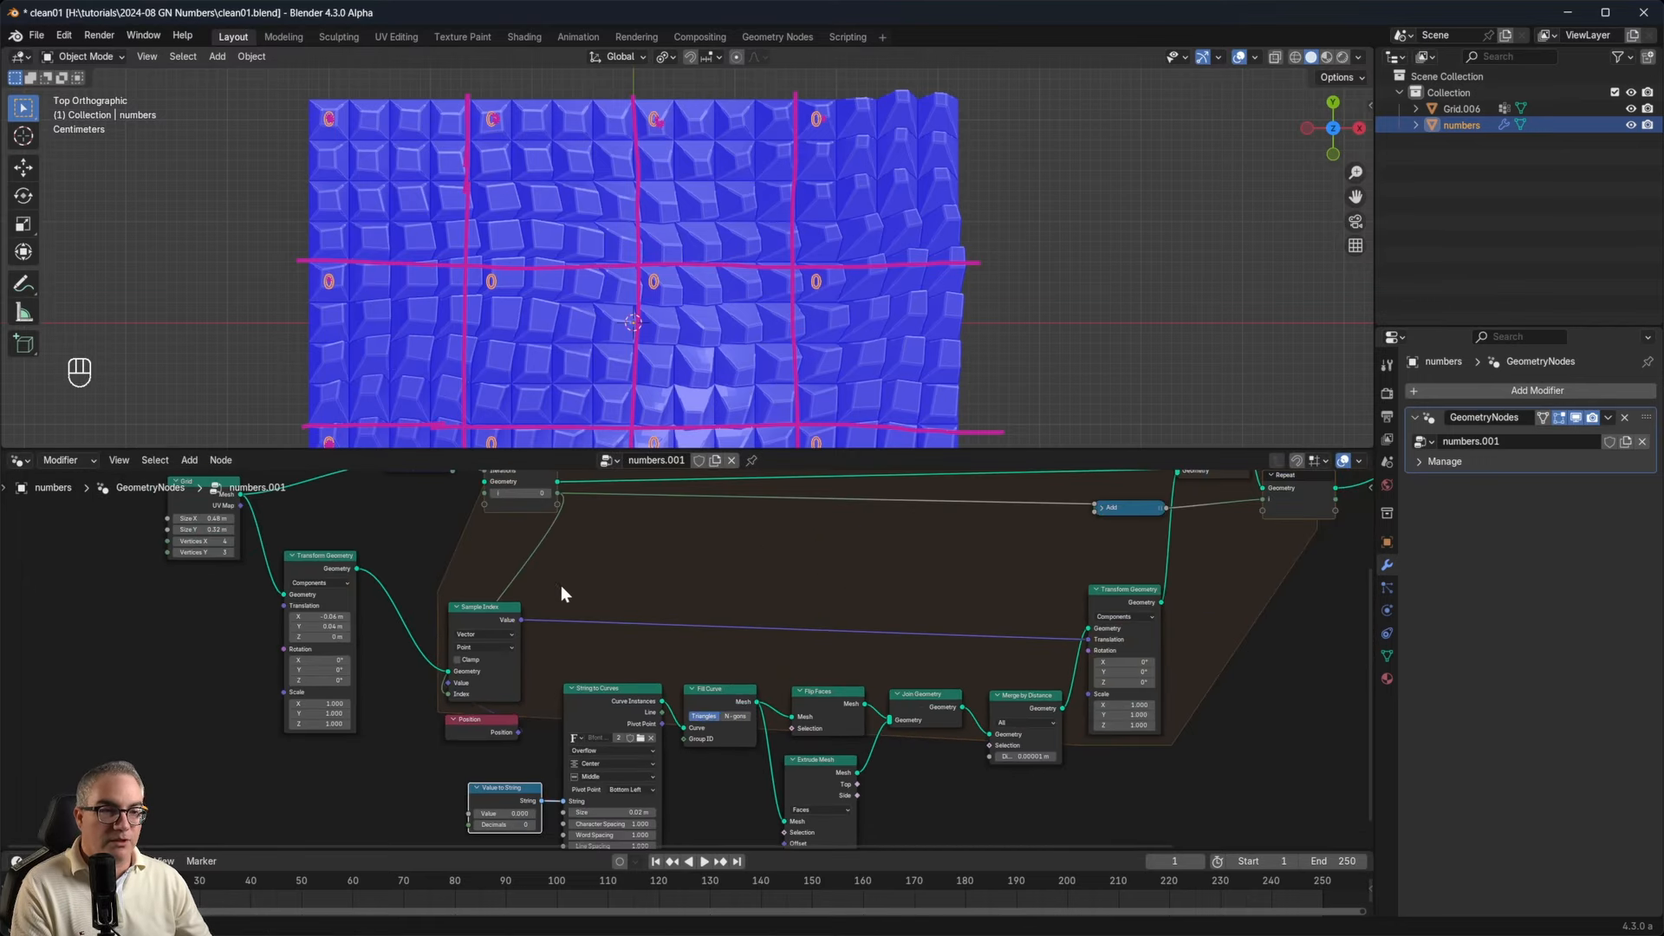
{"action": "left_click_drag", "start_coordinate": [557, 494], "coordinate": [468, 812]}
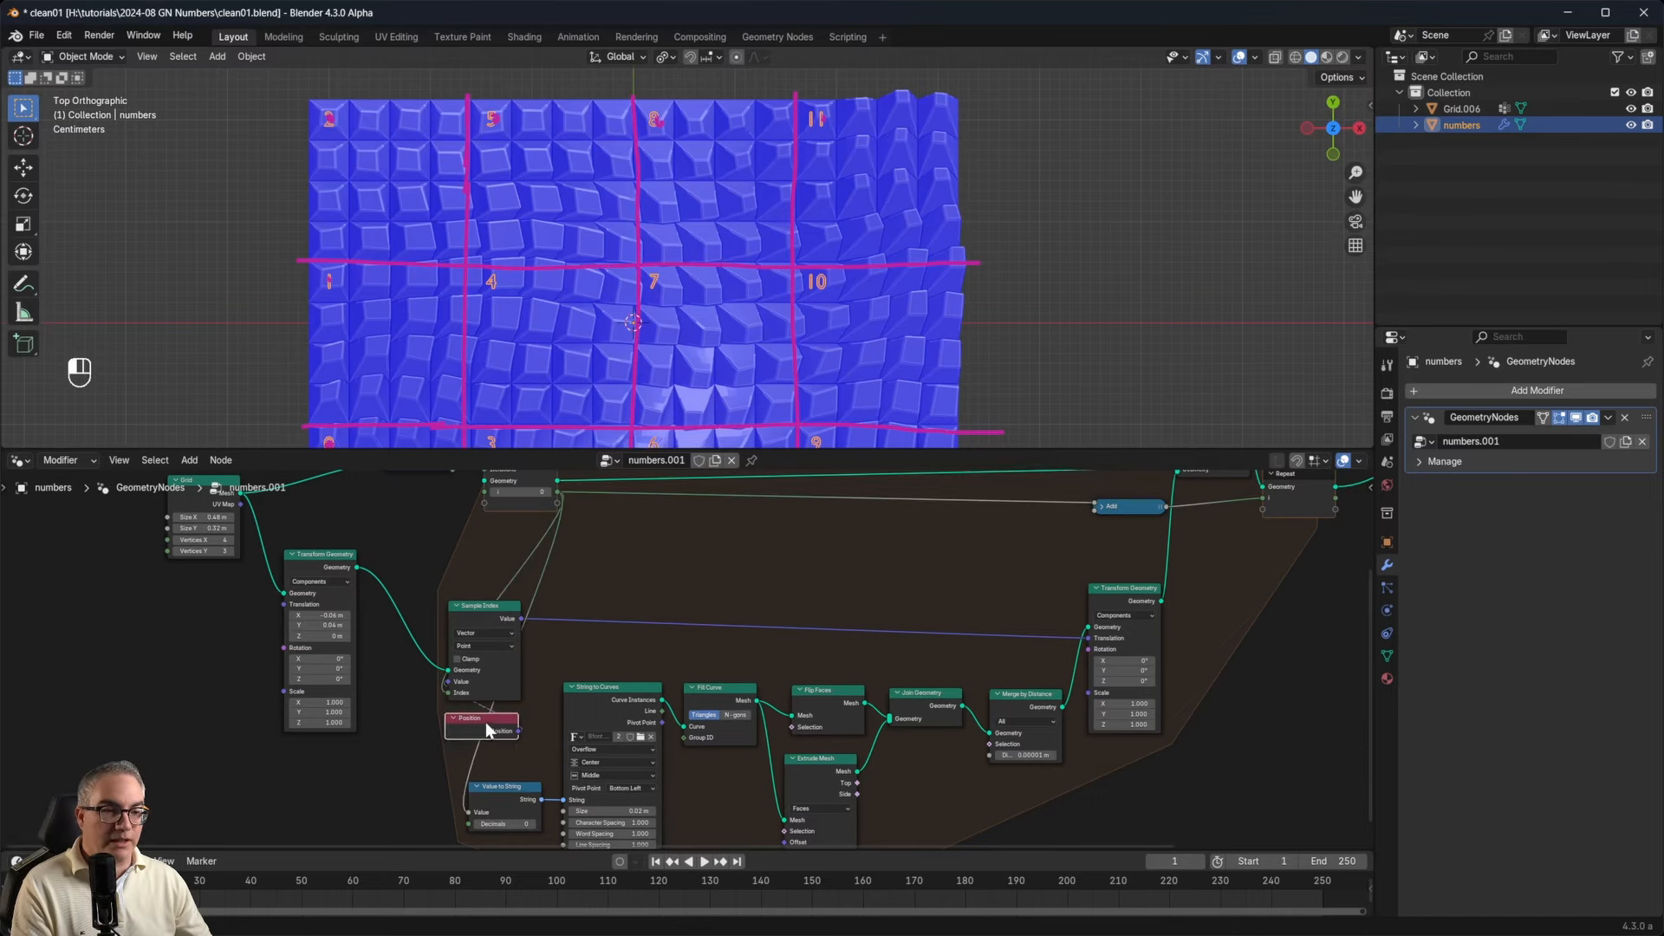
Move the Position node clear of the Value to String link and nudge the Grid node slightly.
{"action": "left_click_drag", "start_coordinate": [485, 721], "coordinate": [411, 730]}
{"action": "scroll", "coordinate": [549, 196], "scroll_direction": "up", "scroll_amount": 1}
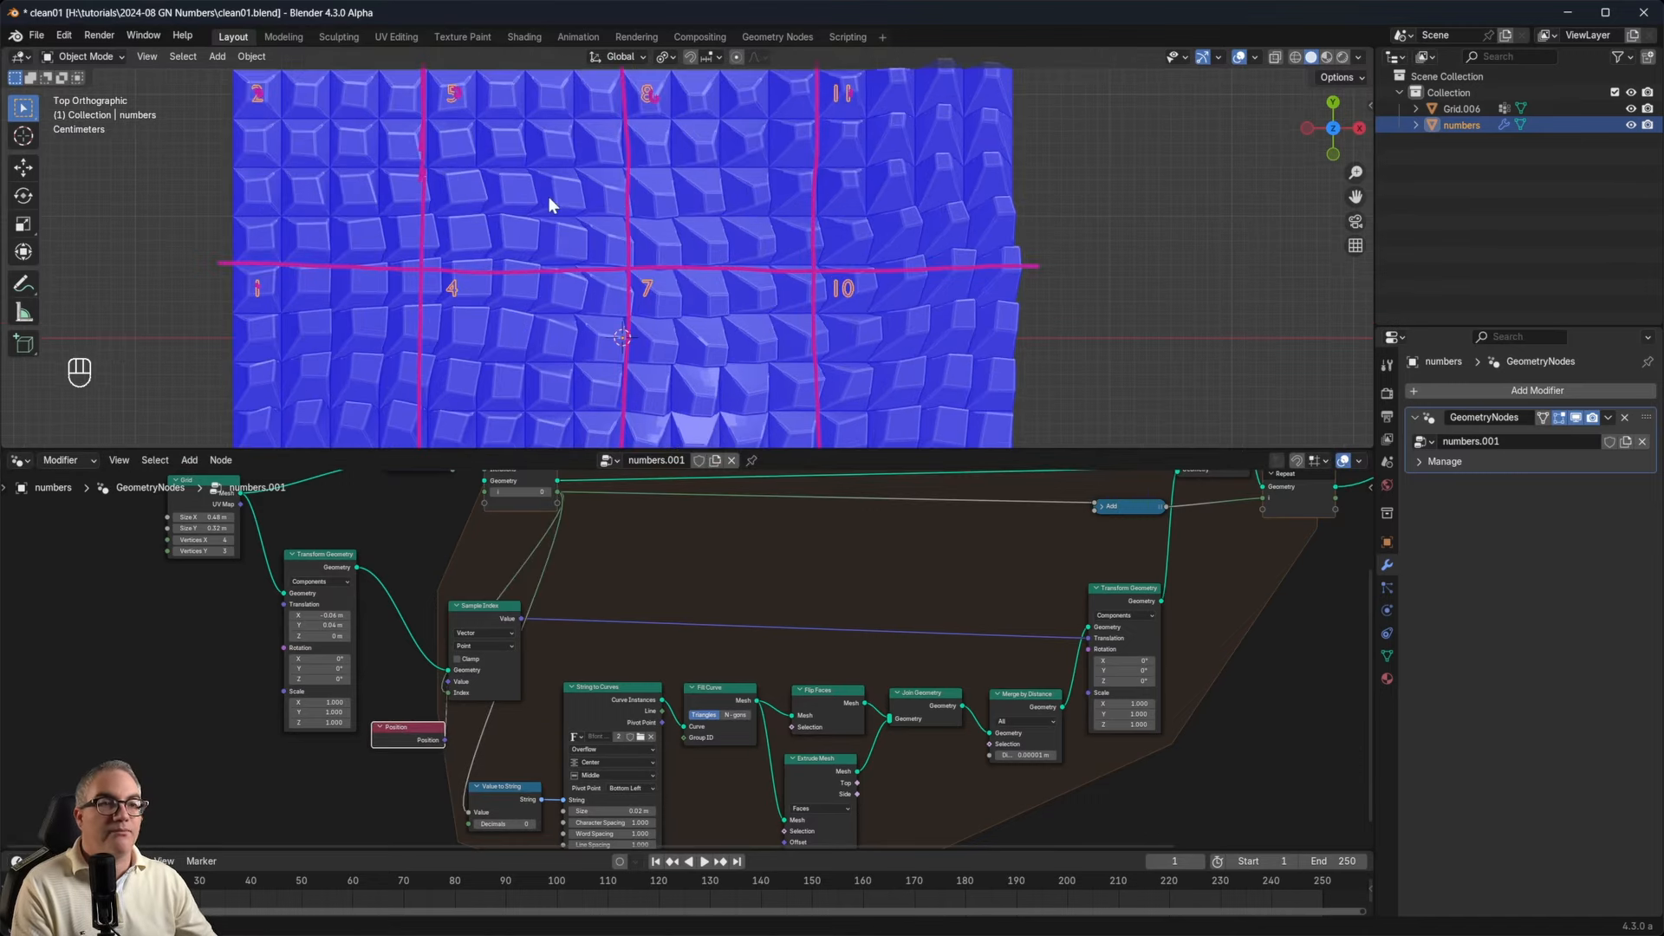
{"action": "mouse_move", "coordinate": [586, 280]}
{"action": "middle_mouse_down", "text": "shift"}
{"action": "mouse_move", "coordinate": [653, 283]}
{"action": "mouse_move", "coordinate": [580, 304]}
{"action": "mouse_move", "coordinate": [570, 282]}
{"action": "middle_mouse_up", "text": "shift"}
{"action": "scroll", "coordinate": [653, 284], "scroll_direction": "down", "scroll_amount": 2}
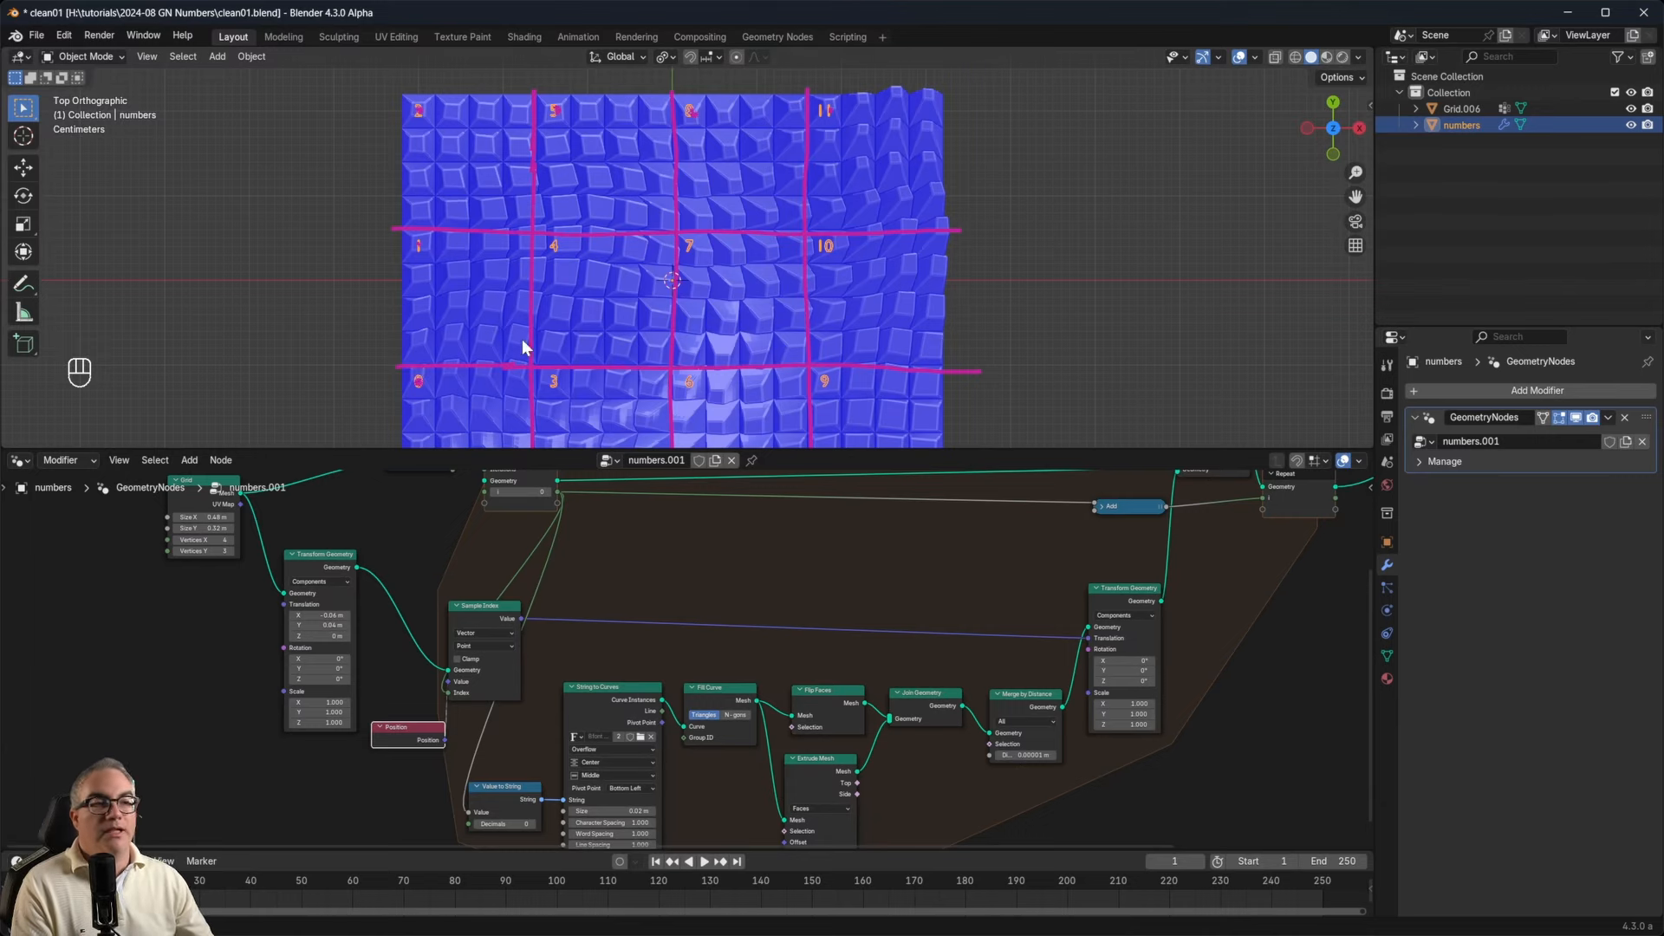
{"action": "middle_click_drag", "start_coordinate": [232, 647], "coordinate": [301, 719]}
{"action": "scroll", "coordinate": [279, 681], "scroll_direction": "up", "scroll_amount": 4}
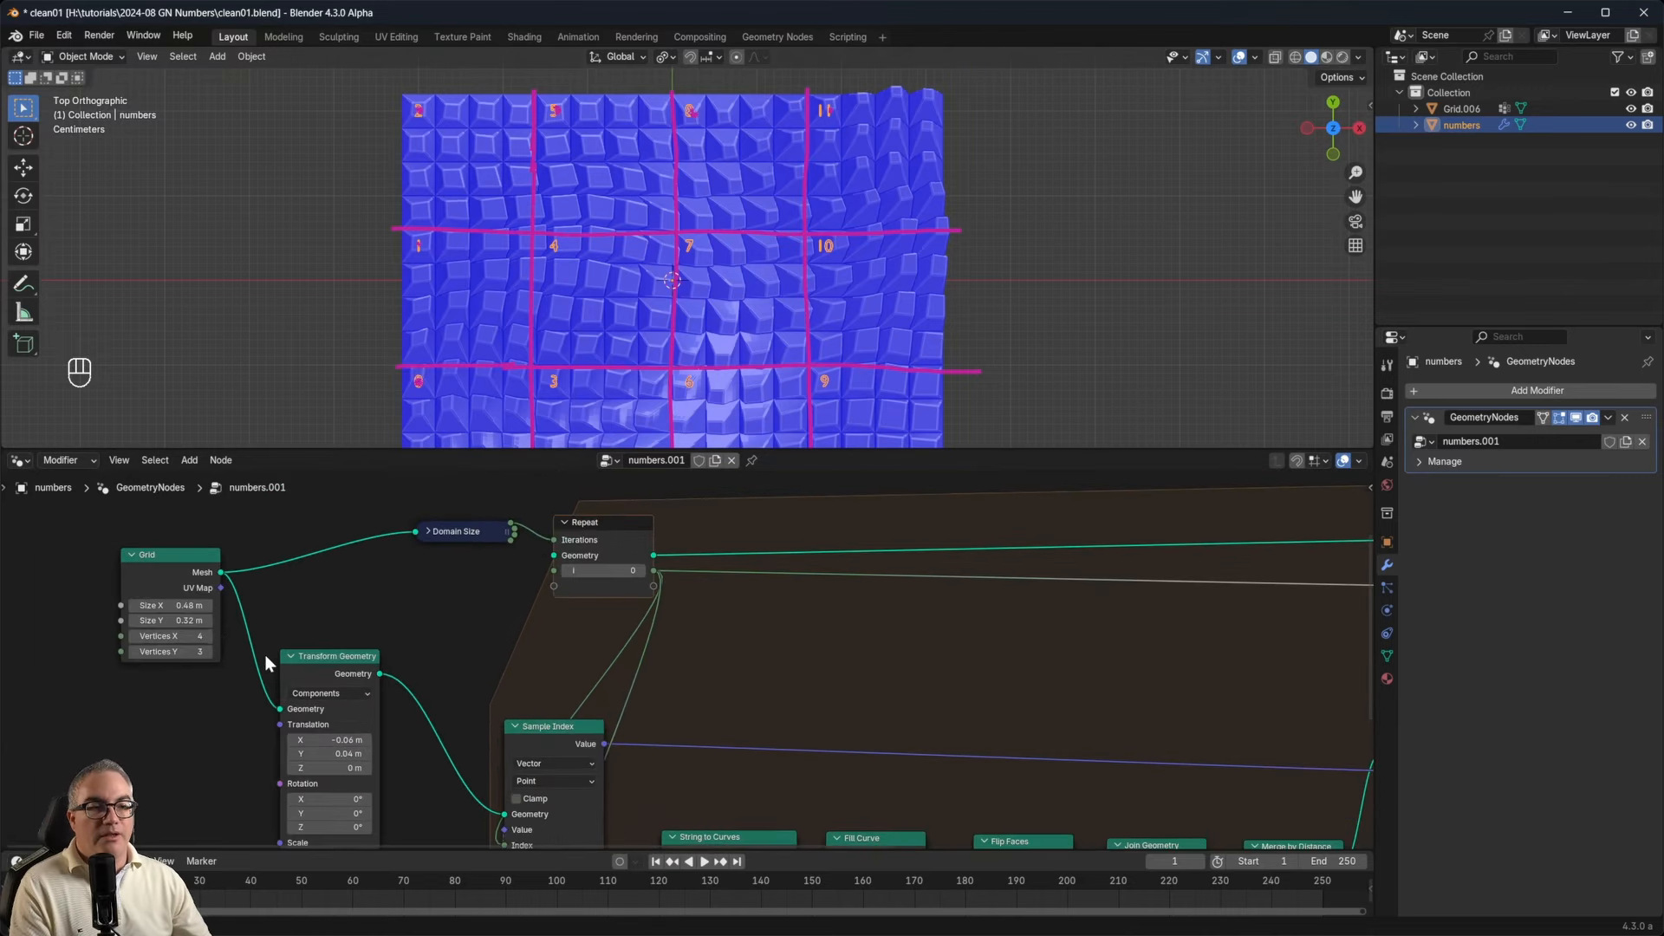
{"action": "left_click_drag", "start_coordinate": [166, 574], "coordinate": [167, 579]}
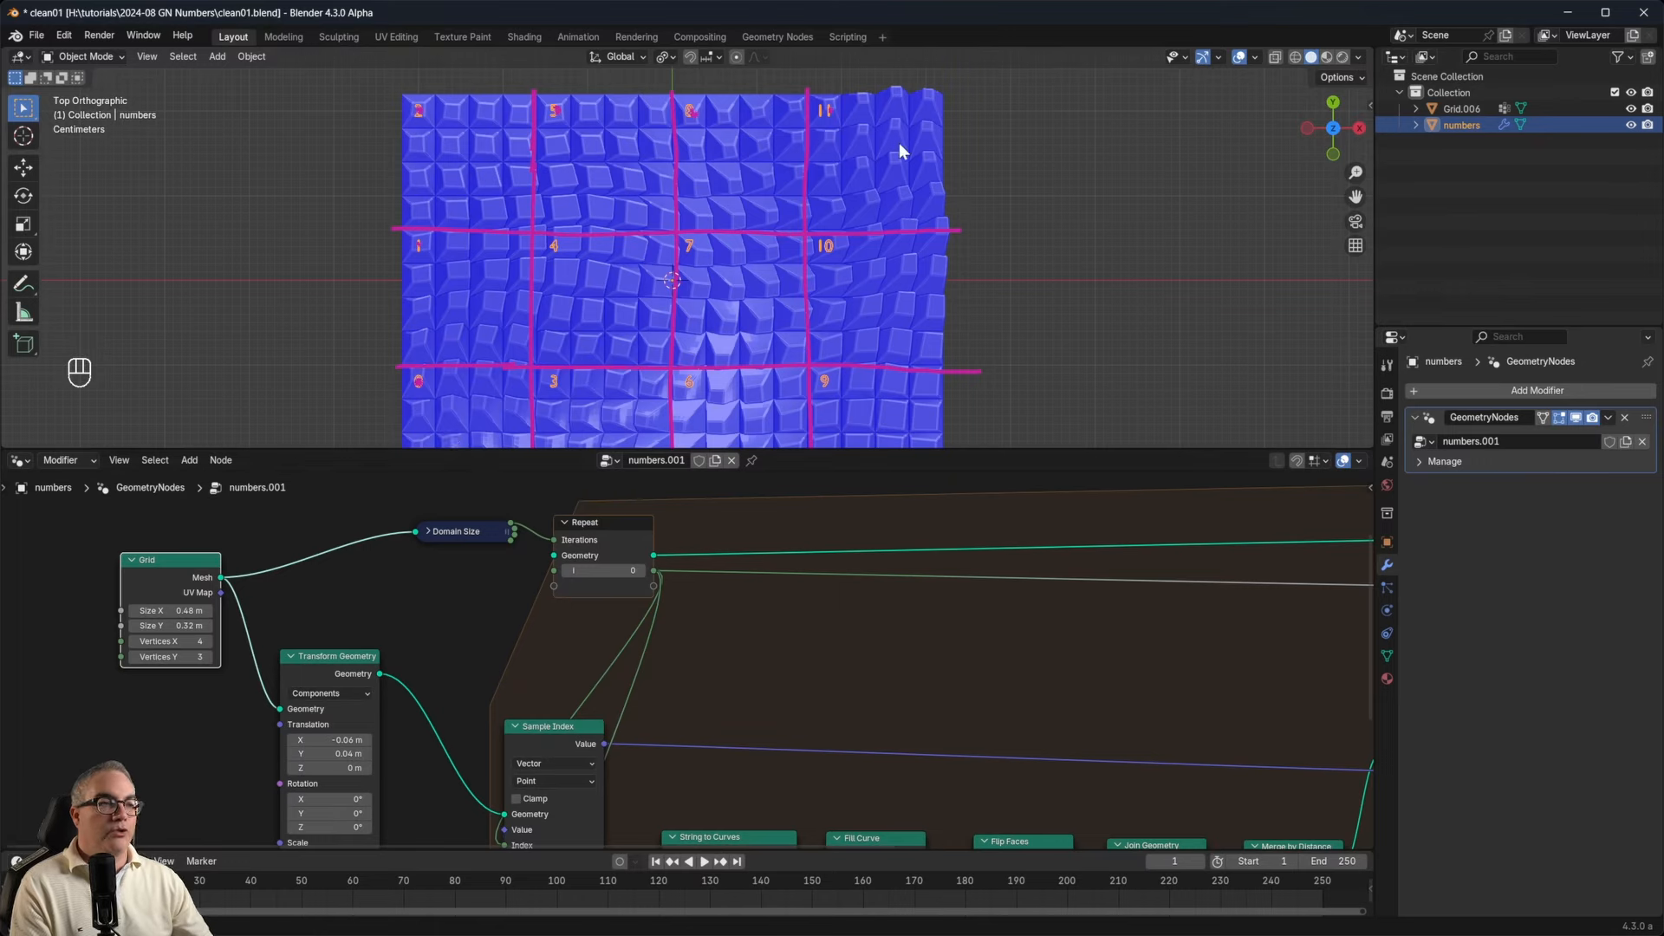
{"action": "left_click_drag", "start_coordinate": [169, 564], "coordinate": [177, 554]}
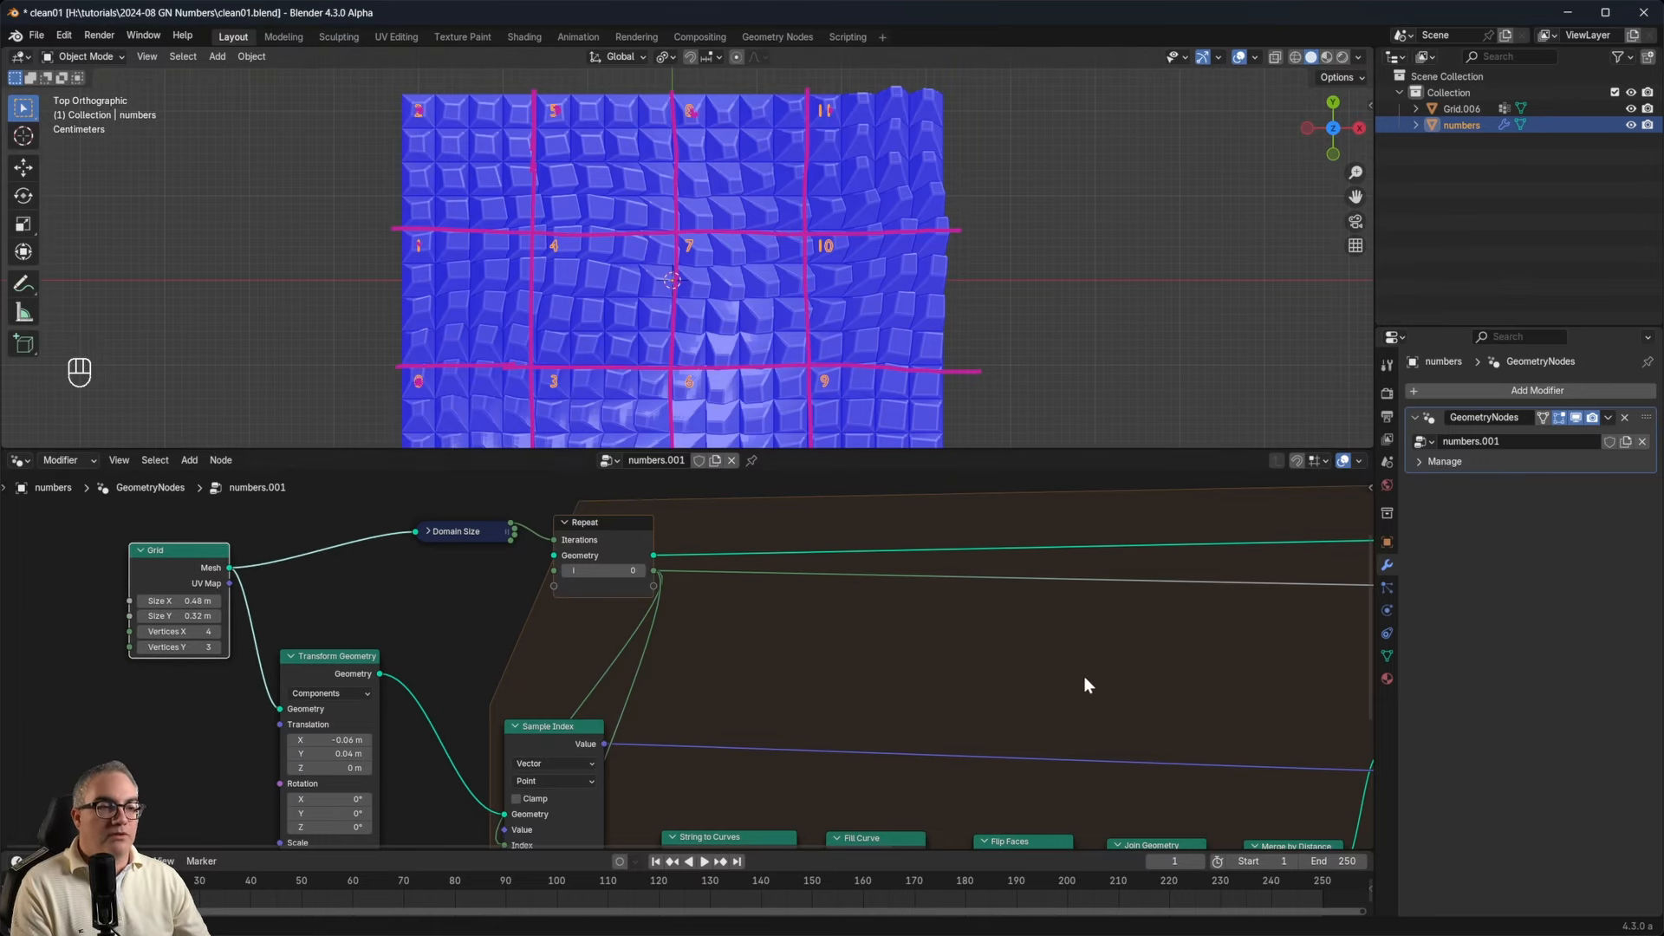
Move the text chain from Value to String through Transform Geometry further away from Sample Index to make room.
{"action": "scroll", "coordinate": [1088, 685], "scroll_direction": "down", "scroll_amount": 2}
{"action": "middle_click_drag", "start_coordinate": [1189, 689], "coordinate": [844, 550], "text": "shift"}
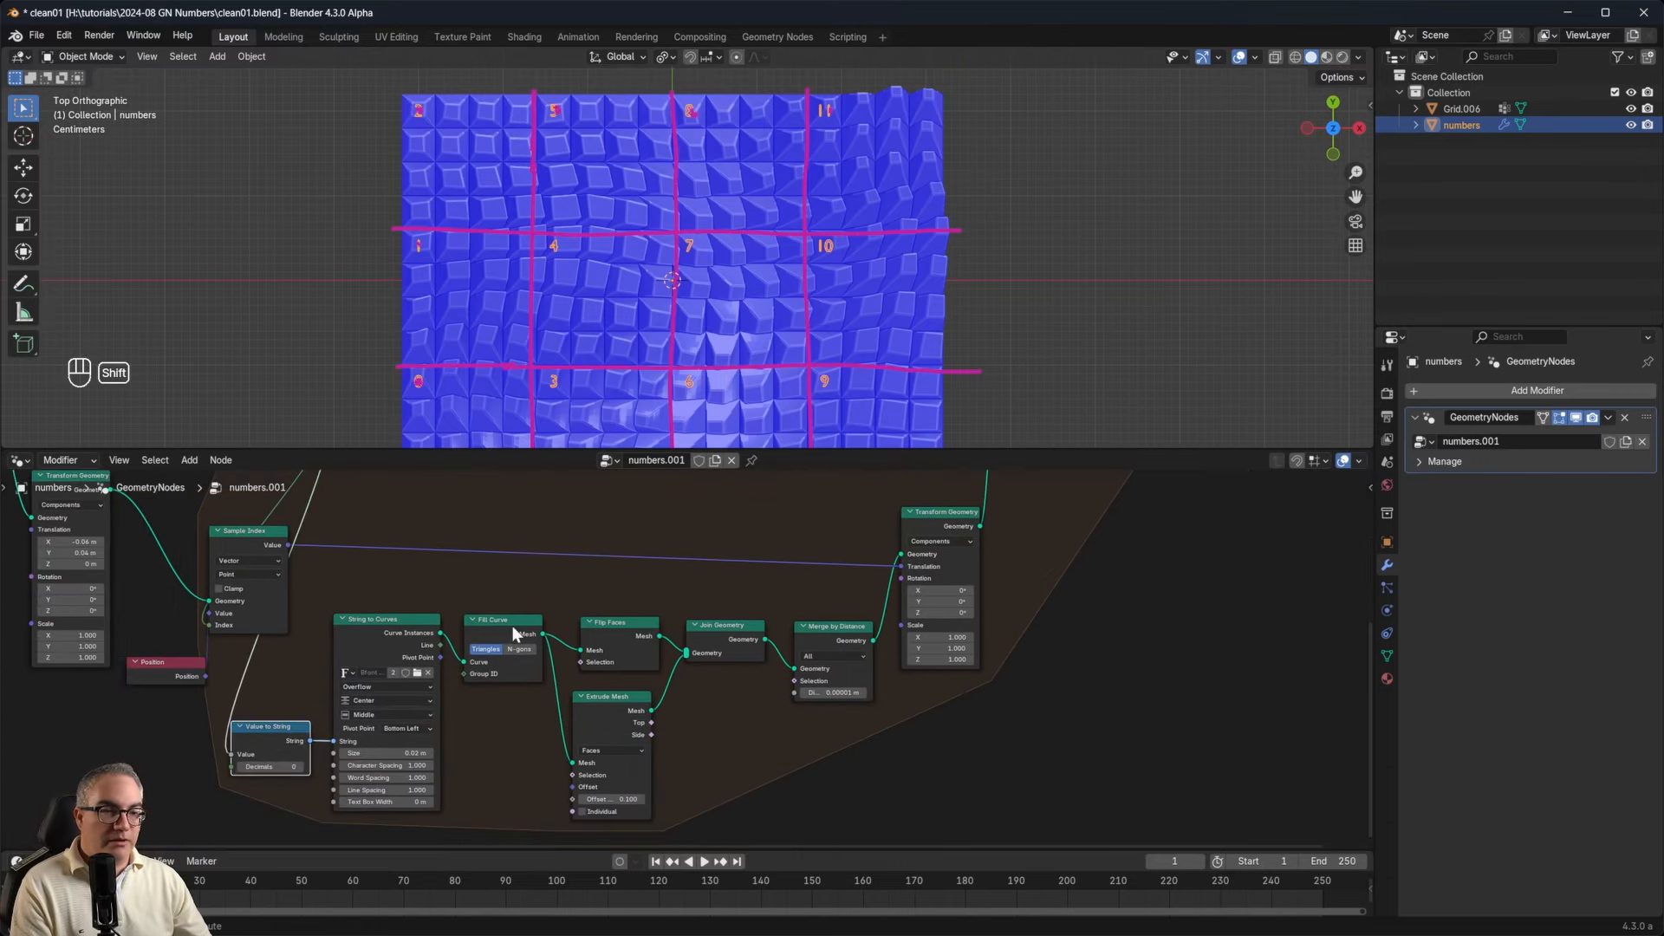
{"action": "left_click", "coordinate": [394, 627], "text": "shift"}
{"action": "left_click", "coordinate": [501, 626], "text": "shift"}
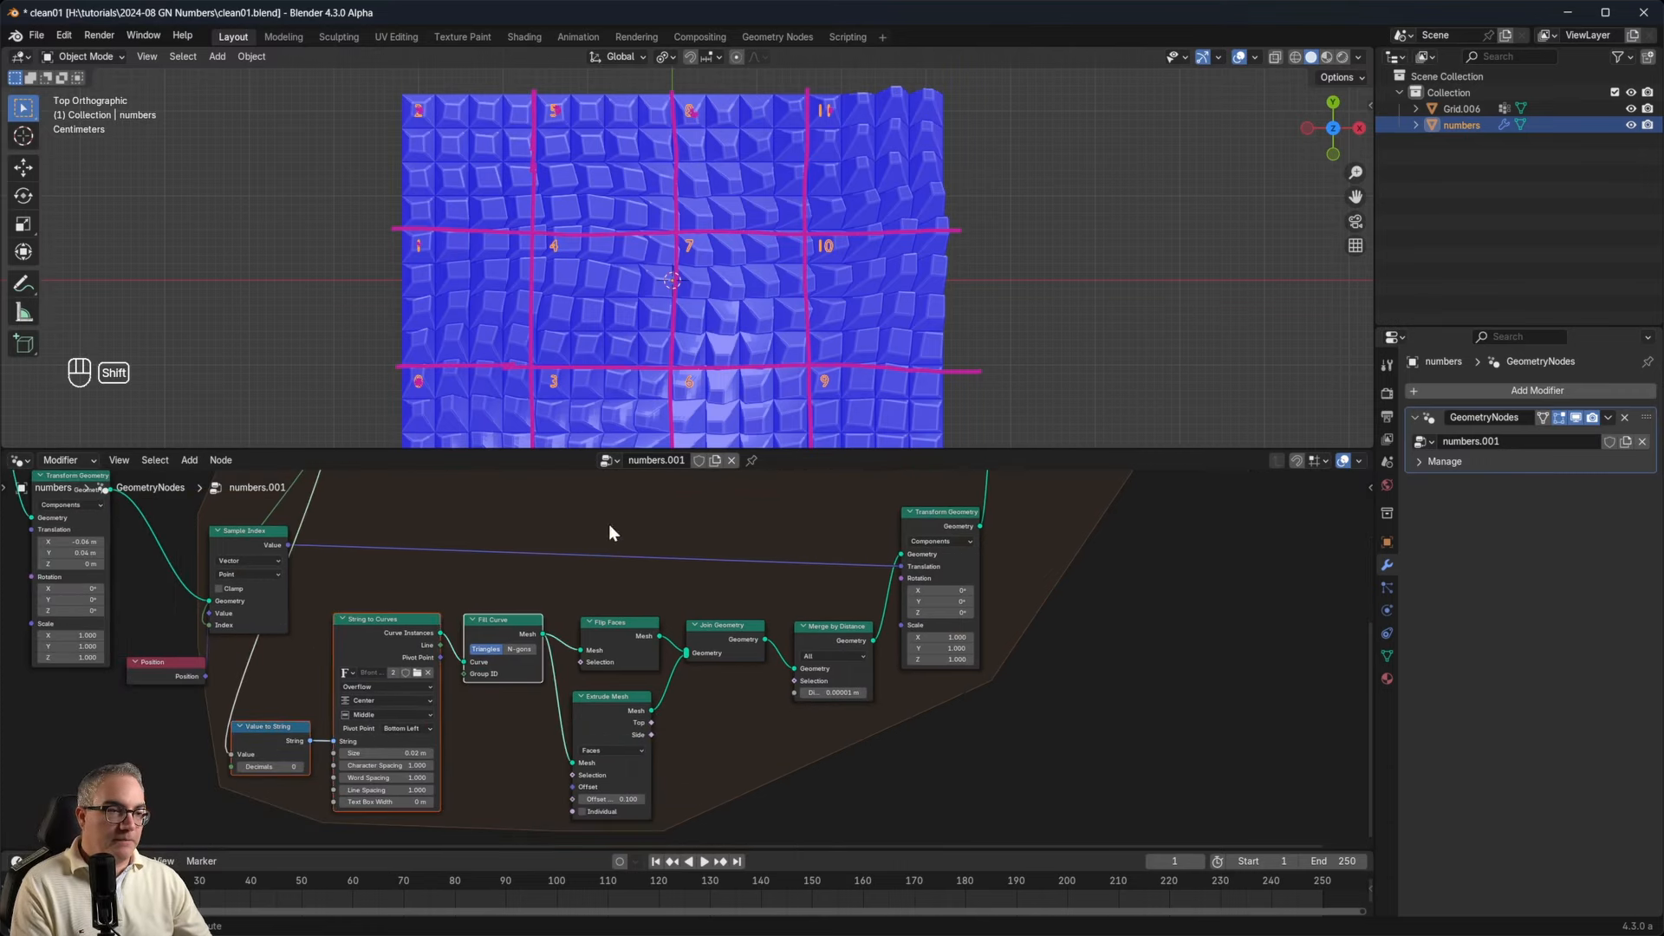
{"action": "left_click_drag", "start_coordinate": [610, 526], "coordinate": [1125, 850], "text": "shift"}
{"action": "key", "text": "g"}
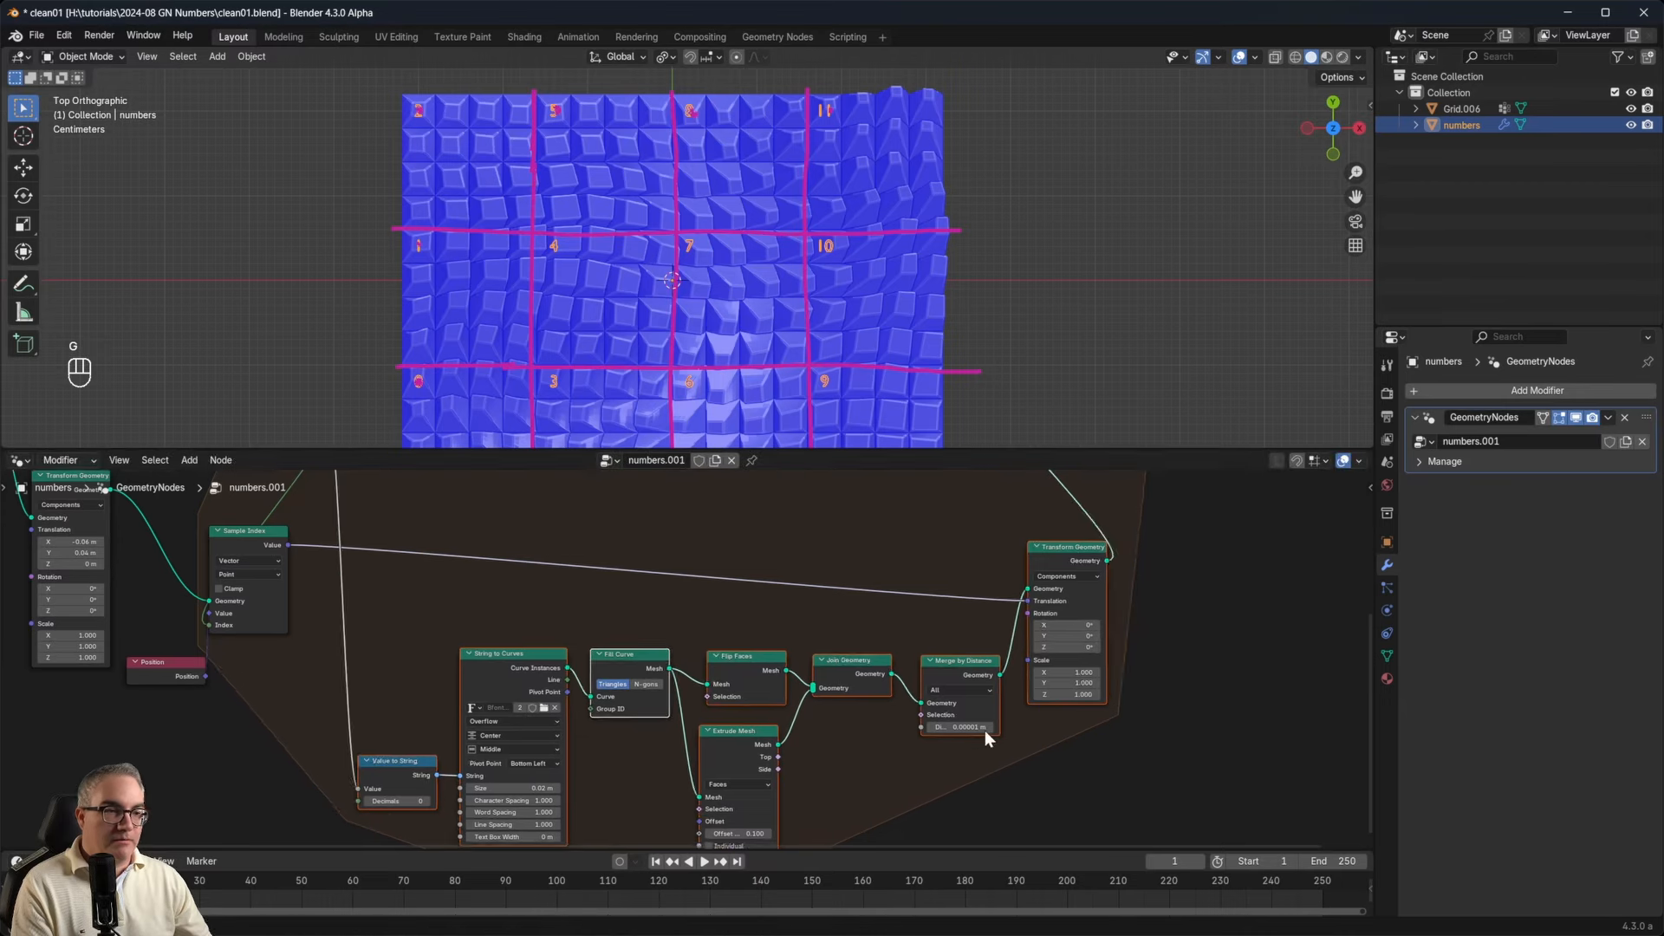
{"action": "scroll", "coordinate": [985, 735], "scroll_direction": "down", "scroll_amount": 2}
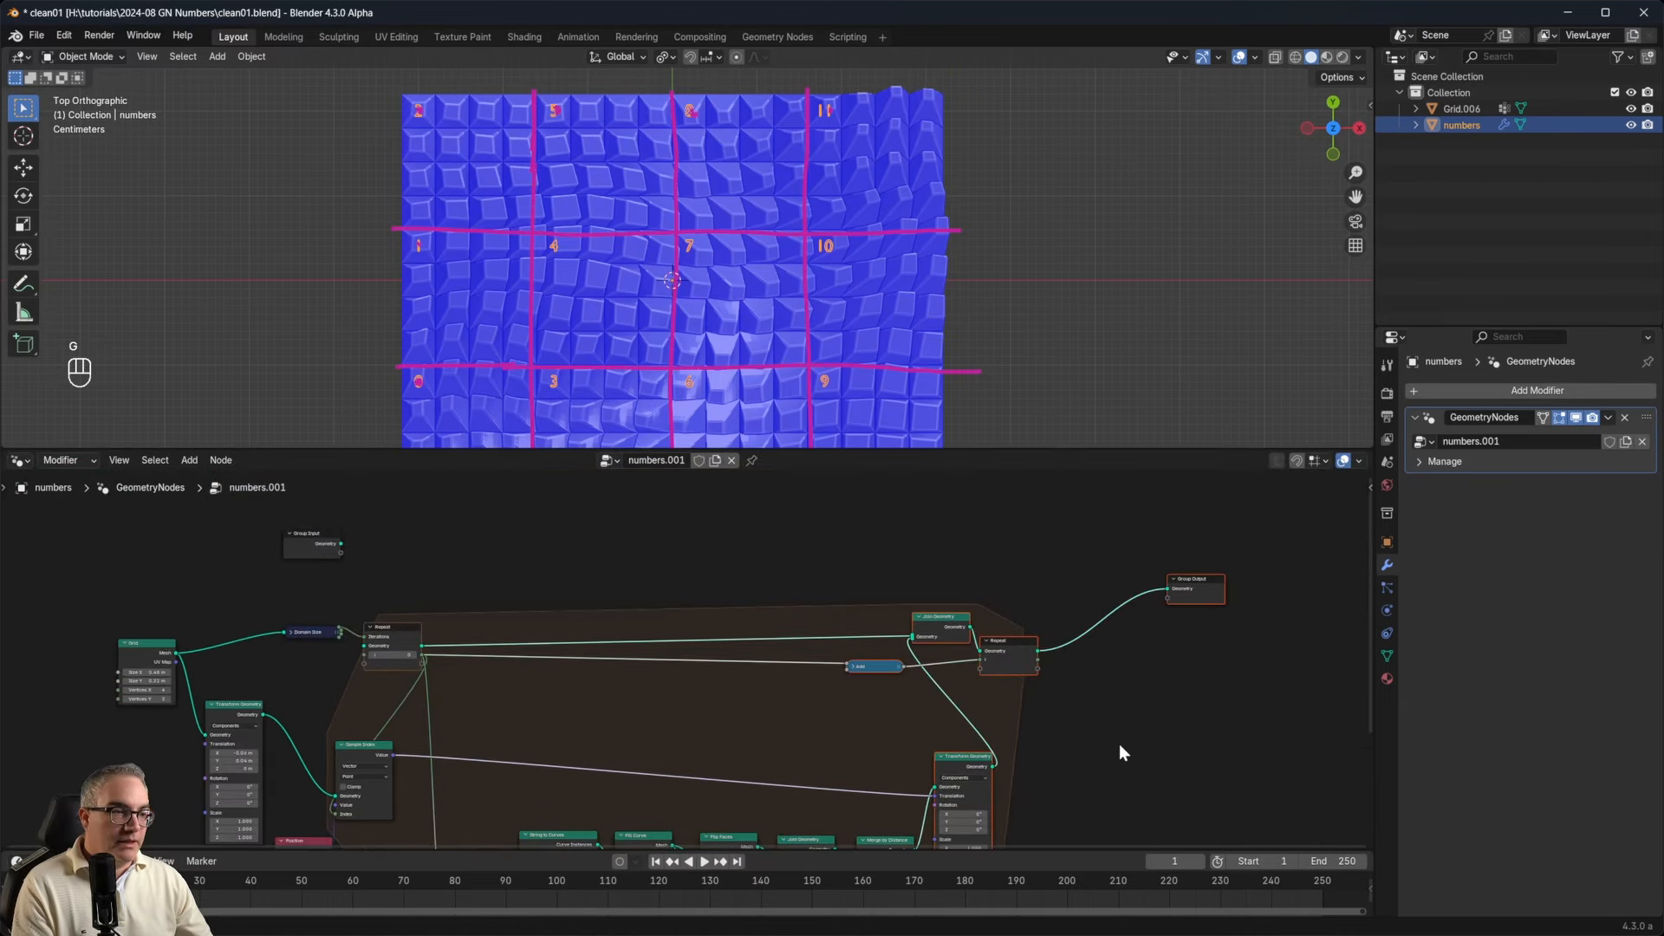
Move the Join Geometry, Add and Repeat output nodes further along the chain and place Group Output just beyond them.
{"action": "left_click_drag", "start_coordinate": [851, 580], "coordinate": [1058, 683]}
{"action": "key", "text": "g"}
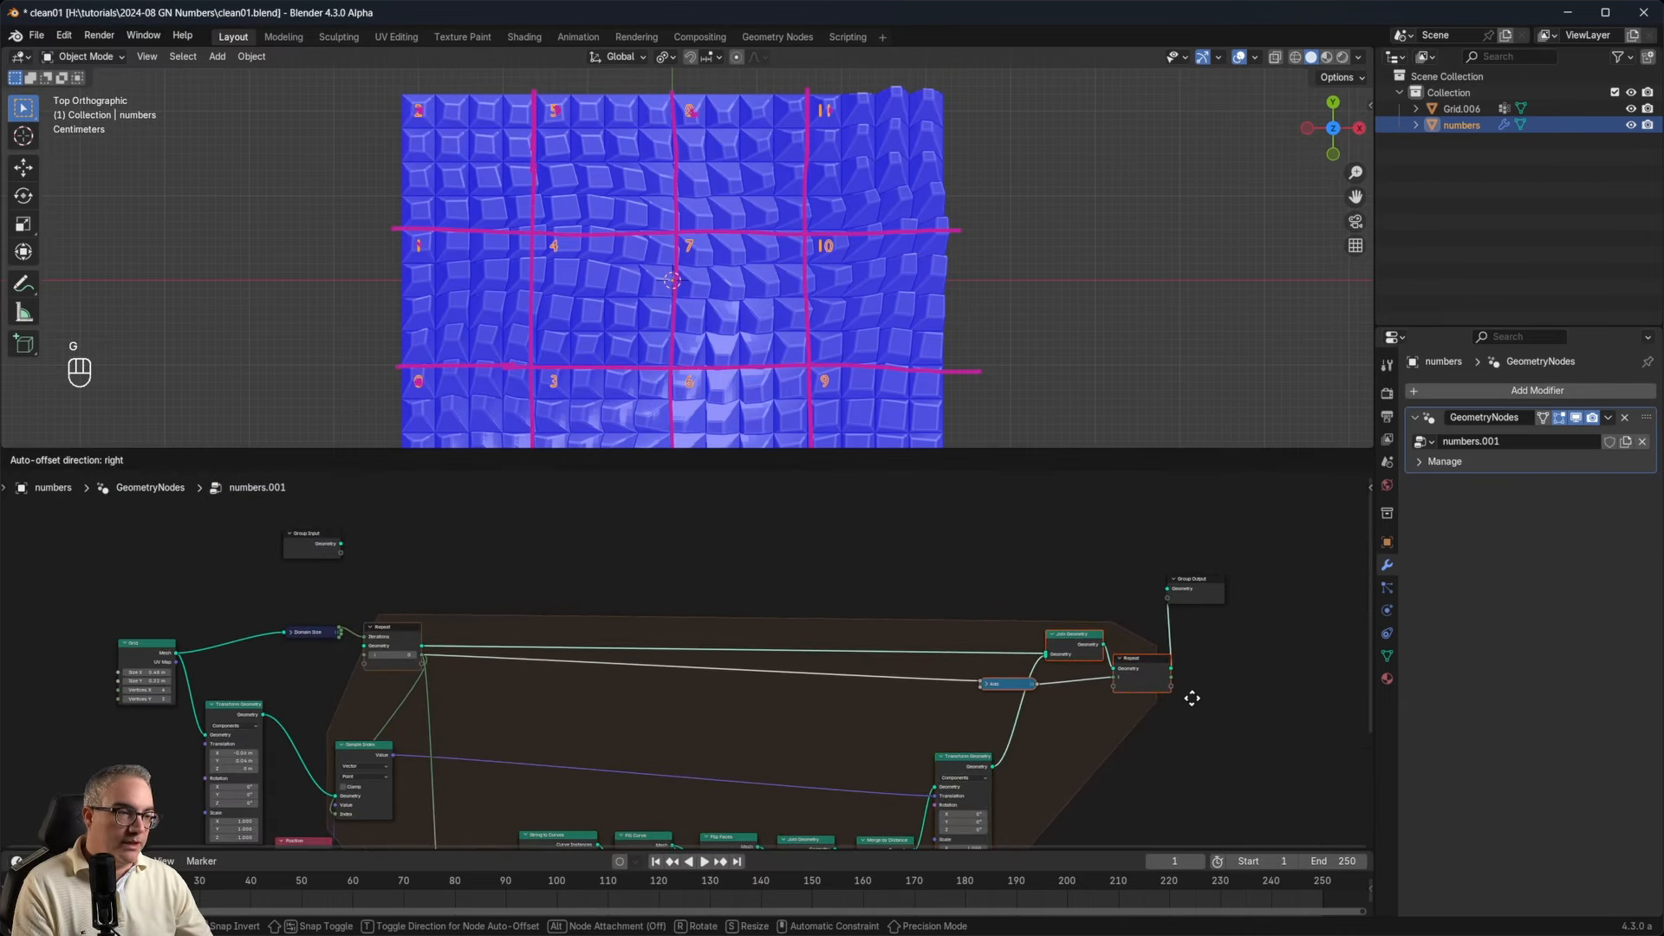
{"action": "left_click", "coordinate": [1189, 696]}
{"action": "left_click_drag", "start_coordinate": [1193, 598], "coordinate": [1283, 658]}
{"action": "middle_click_drag", "start_coordinate": [1196, 631], "coordinate": [968, 685]}
{"action": "scroll", "coordinate": [777, 260], "scroll_direction": "up", "scroll_amount": 3}
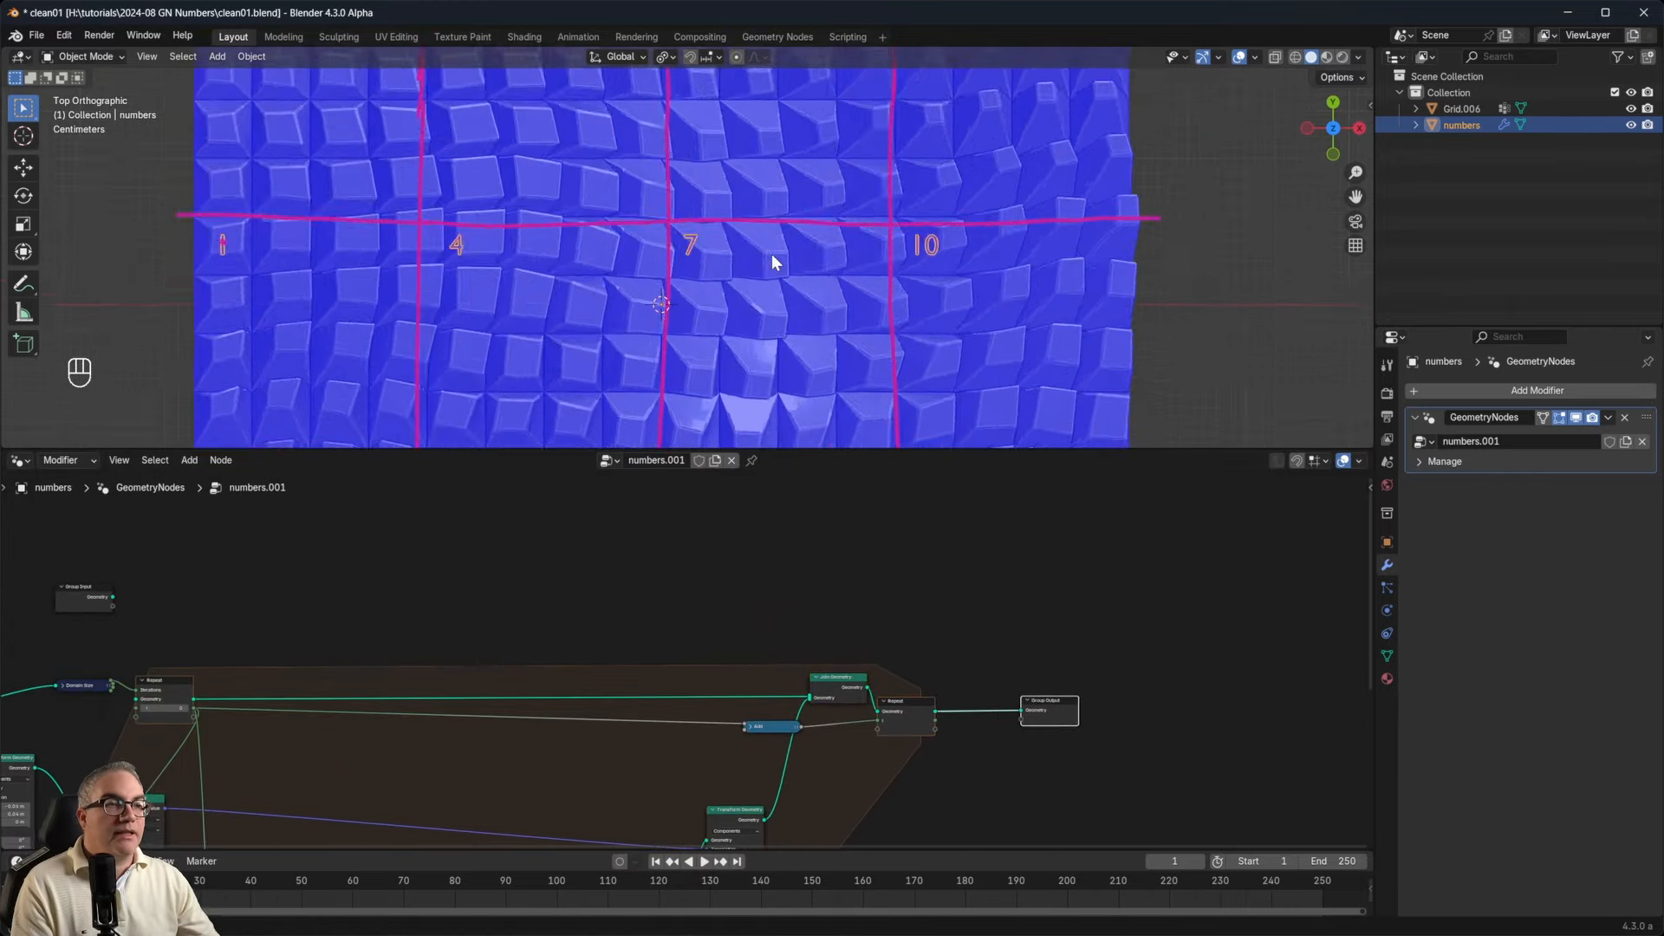
Set the Extrude Mesh node's Offset Scale to 0.03 to shorten the extruded numbers.
{"action": "middle_click_drag", "start_coordinate": [777, 260], "coordinate": [919, 212]}
{"action": "middle_click_drag", "start_coordinate": [580, 674], "coordinate": [1274, 586], "text": "shift"}
{"action": "middle_click_drag", "start_coordinate": [990, 638], "coordinate": [994, 768], "text": "shift"}
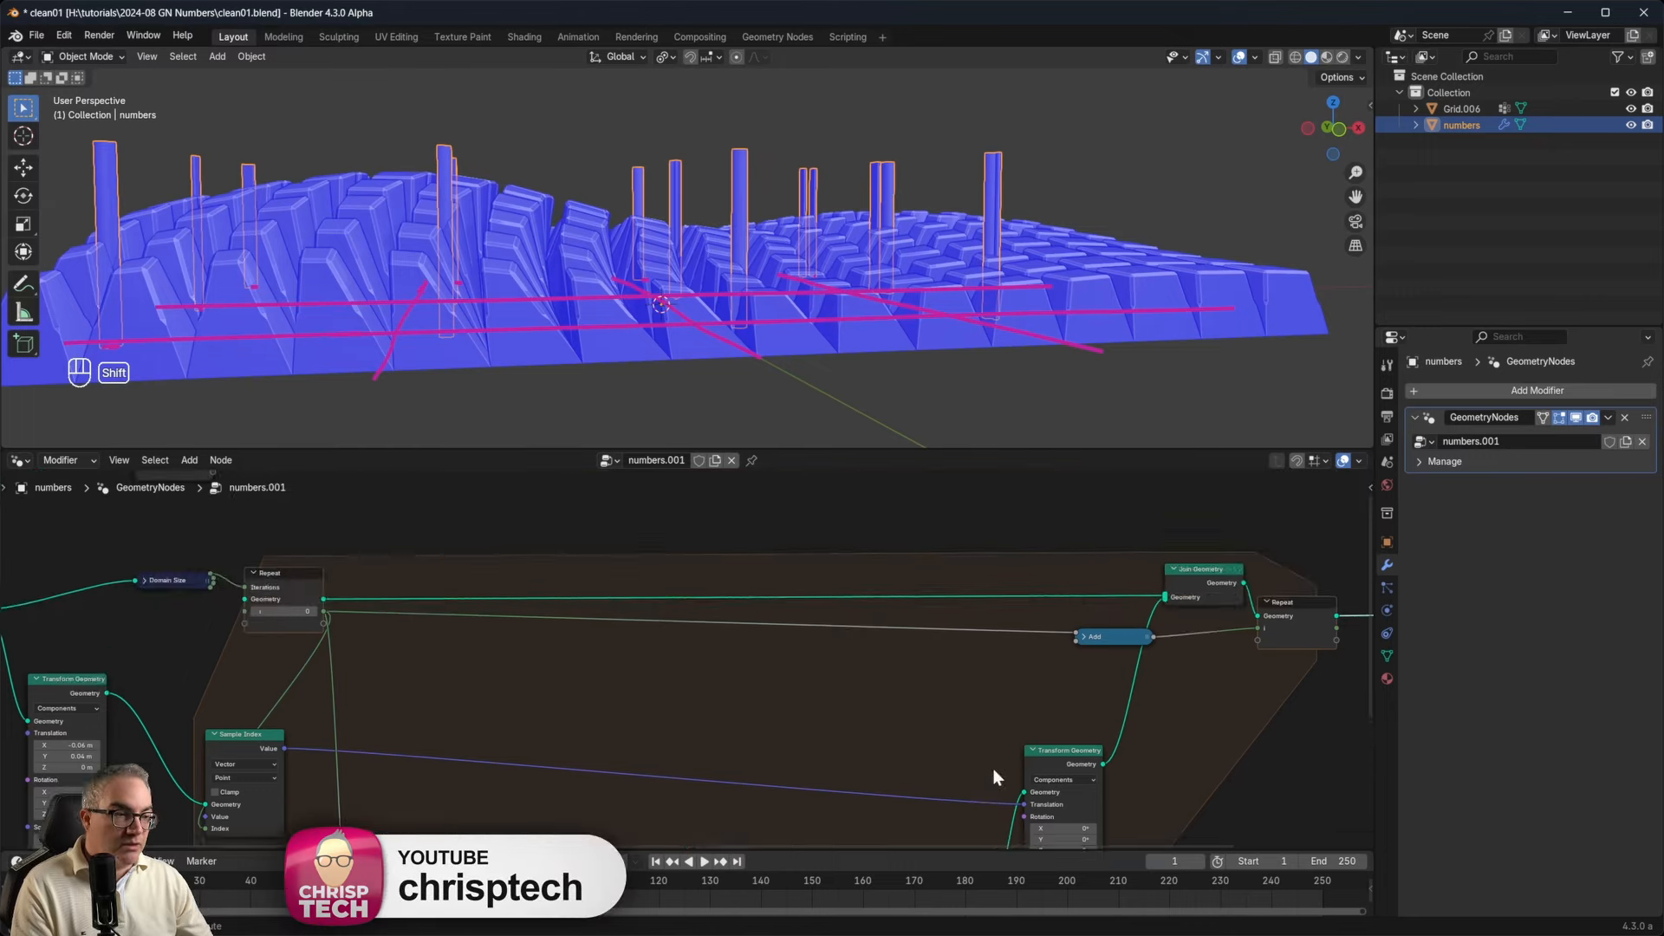
{"action": "scroll", "coordinate": [892, 787], "scroll_direction": "down", "scroll_amount": 6}
{"action": "scroll", "coordinate": [803, 808], "scroll_direction": "up", "scroll_amount": 6}
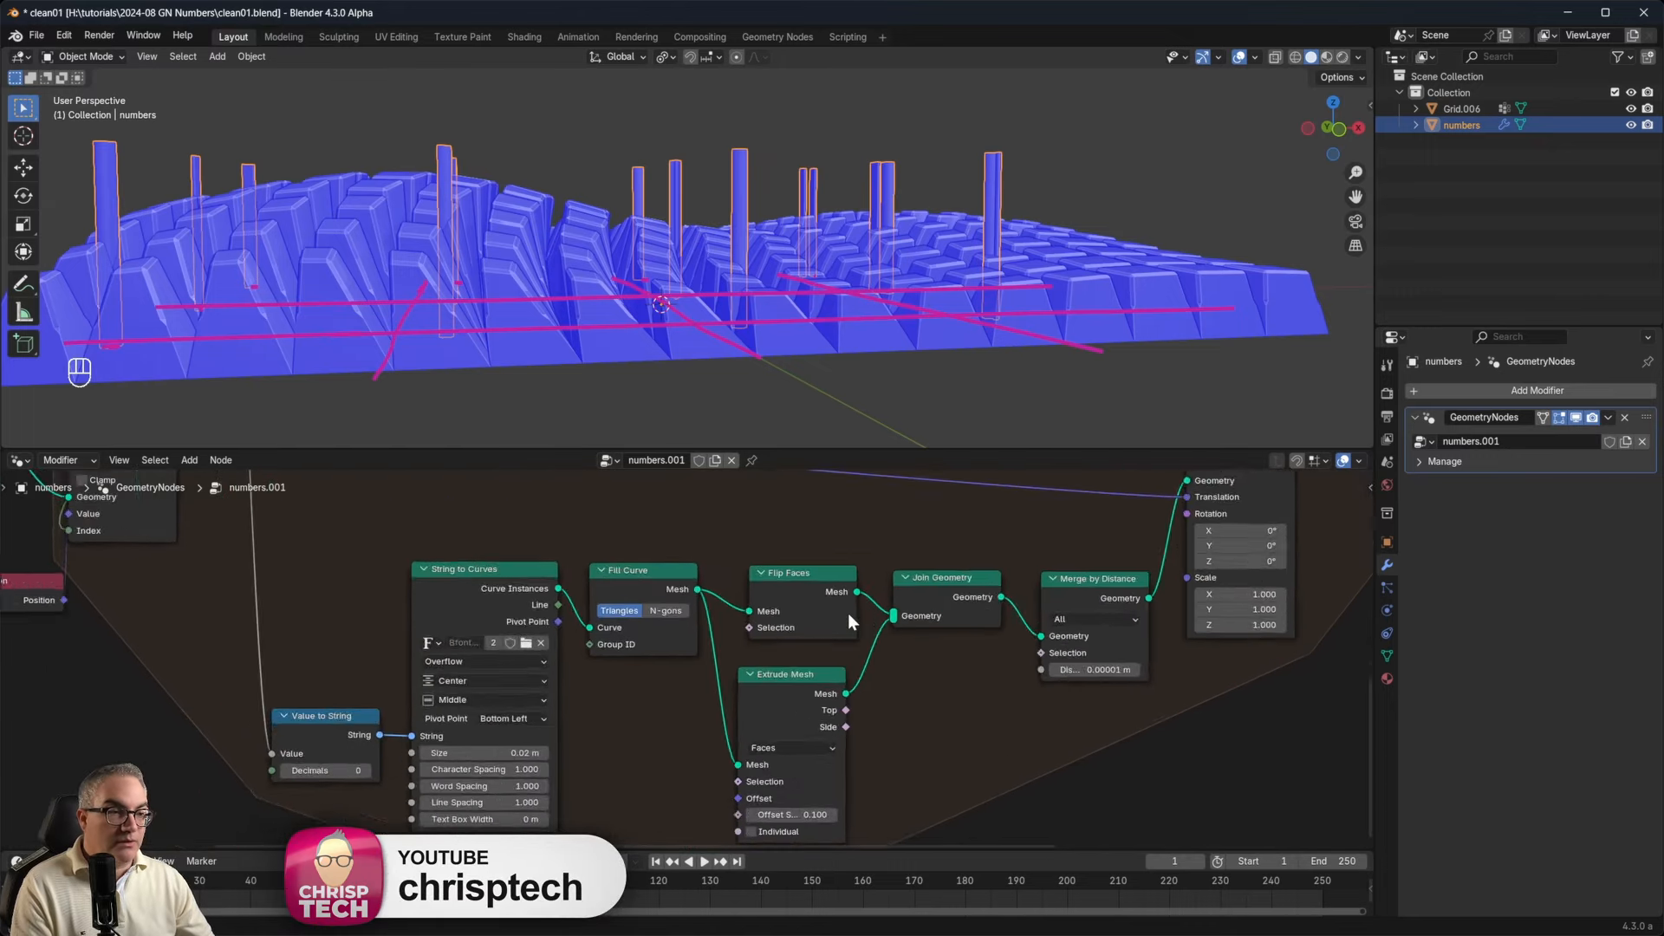
{"action": "middle_click_drag", "start_coordinate": [853, 642], "coordinate": [844, 538]}
{"action": "left_click", "coordinate": [824, 752]}
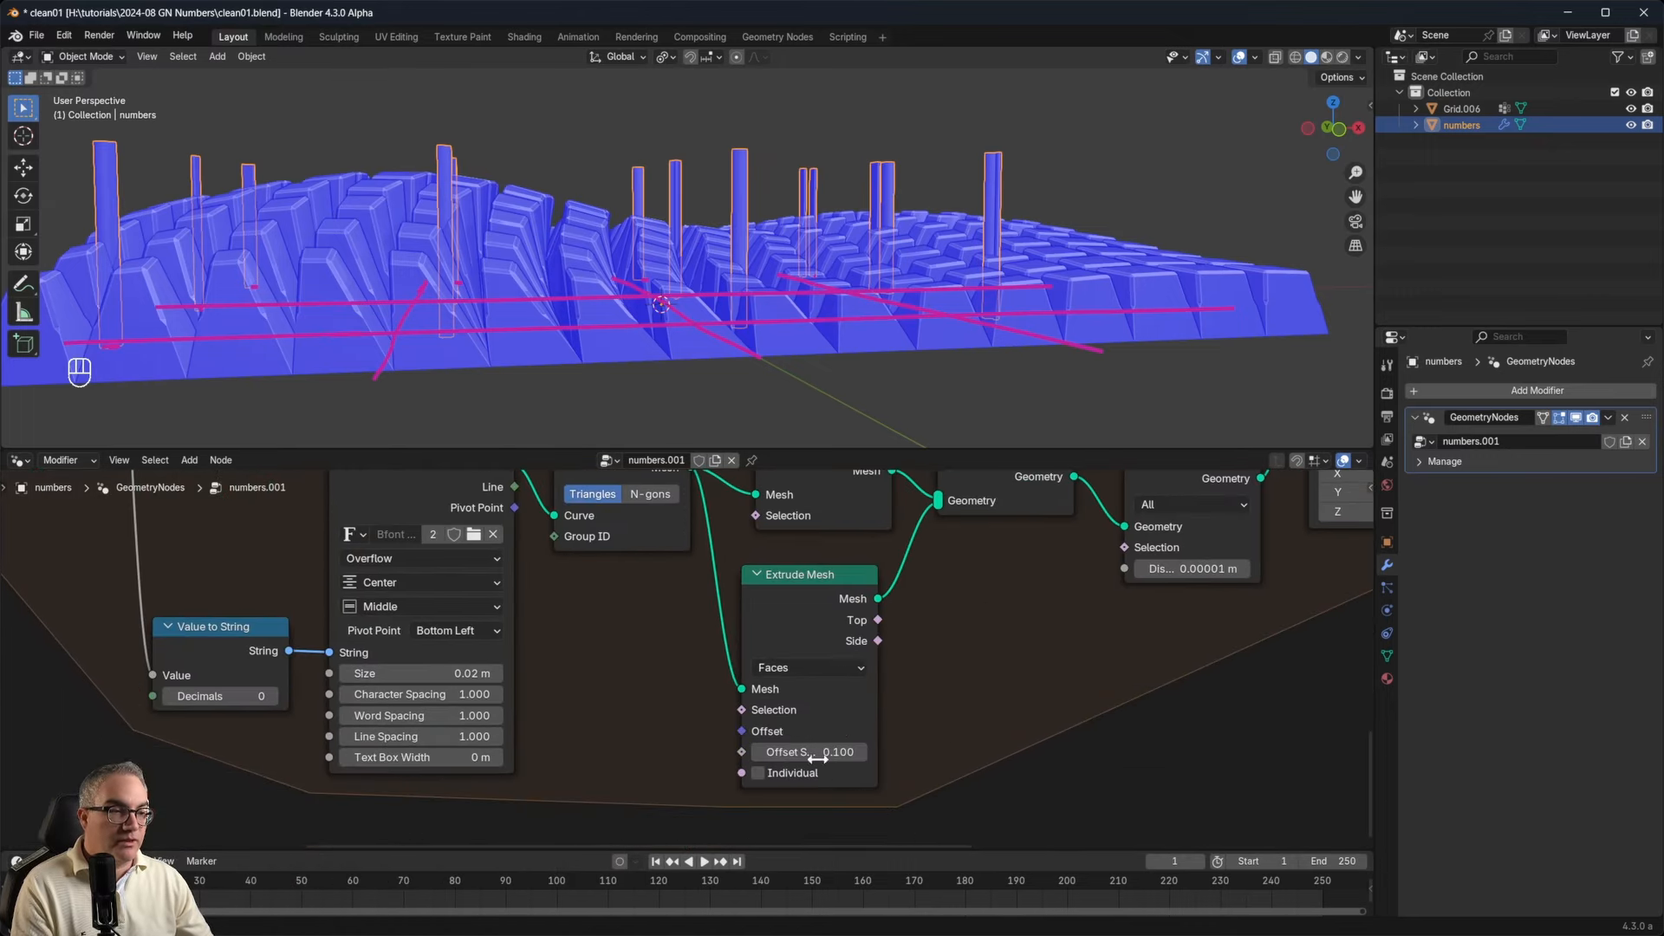
{"action": "type", "text": "0.1"}
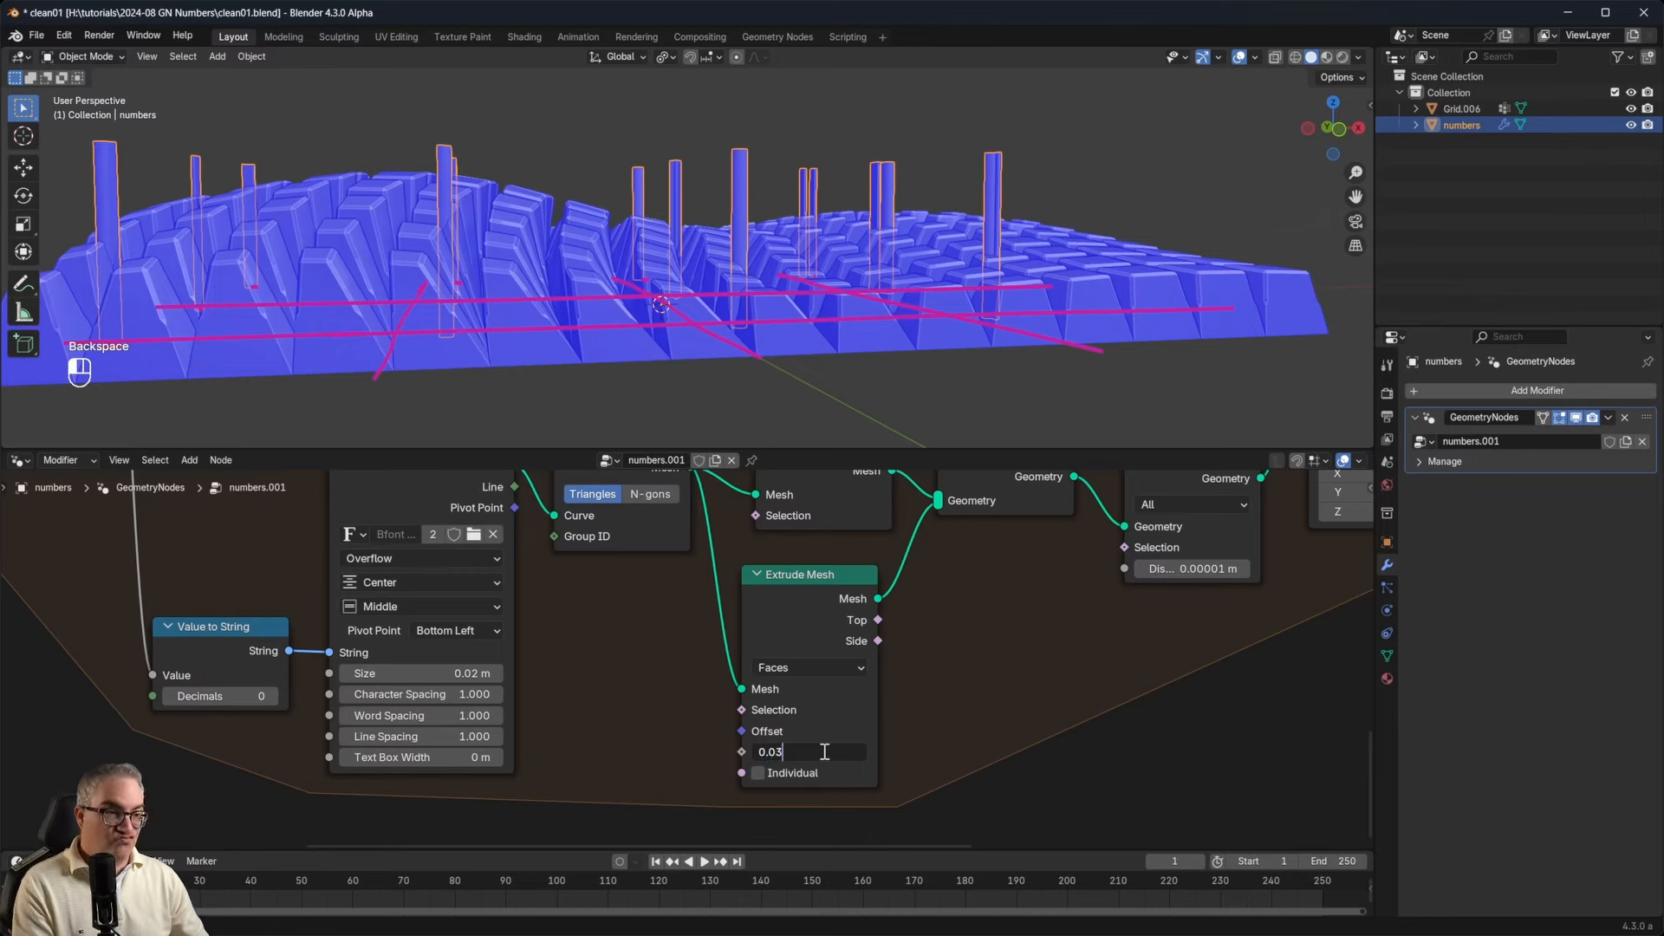
{"action": "key", "text": "Return"}
Show the panel in front orthographic view and move Group Output well away from the Repeat output to make room.
{"action": "middle_click_drag", "start_coordinate": [568, 355], "coordinate": [531, 326]}
{"action": "middle_click_drag", "start_coordinate": [328, 272], "coordinate": [763, 344]}
{"action": "key", "text": "KP_1"}
{"action": "scroll", "coordinate": [832, 384], "scroll_direction": "up", "scroll_amount": 3}
{"action": "middle_click_drag", "start_coordinate": [1161, 763], "coordinate": [629, 425], "text": "shift"}
{"action": "middle_click_drag", "start_coordinate": [765, 326], "coordinate": [794, 342], "text": "shift"}
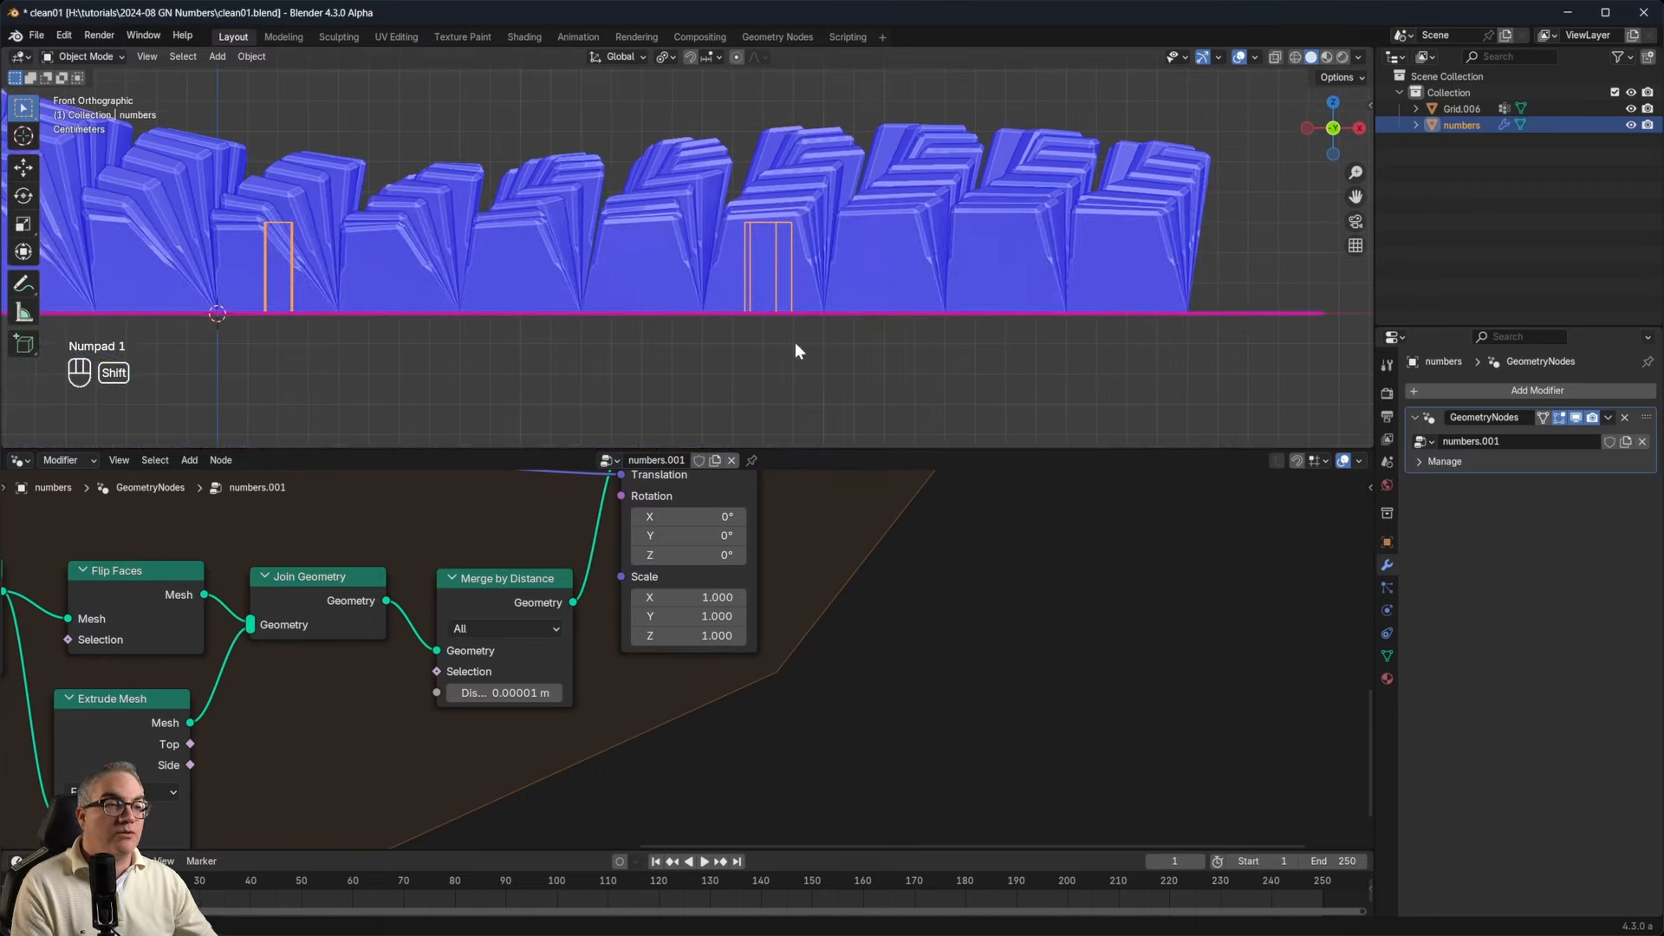
{"action": "middle_click_drag", "start_coordinate": [806, 761], "coordinate": [581, 637], "text": "shift"}
{"action": "middle_click_drag", "start_coordinate": [785, 543], "coordinate": [779, 671], "text": "shift"}
{"action": "scroll", "coordinate": [788, 686], "scroll_direction": "down", "scroll_amount": 4}
{"action": "middle_click_drag", "start_coordinate": [971, 634], "coordinate": [829, 683], "text": "shift"}
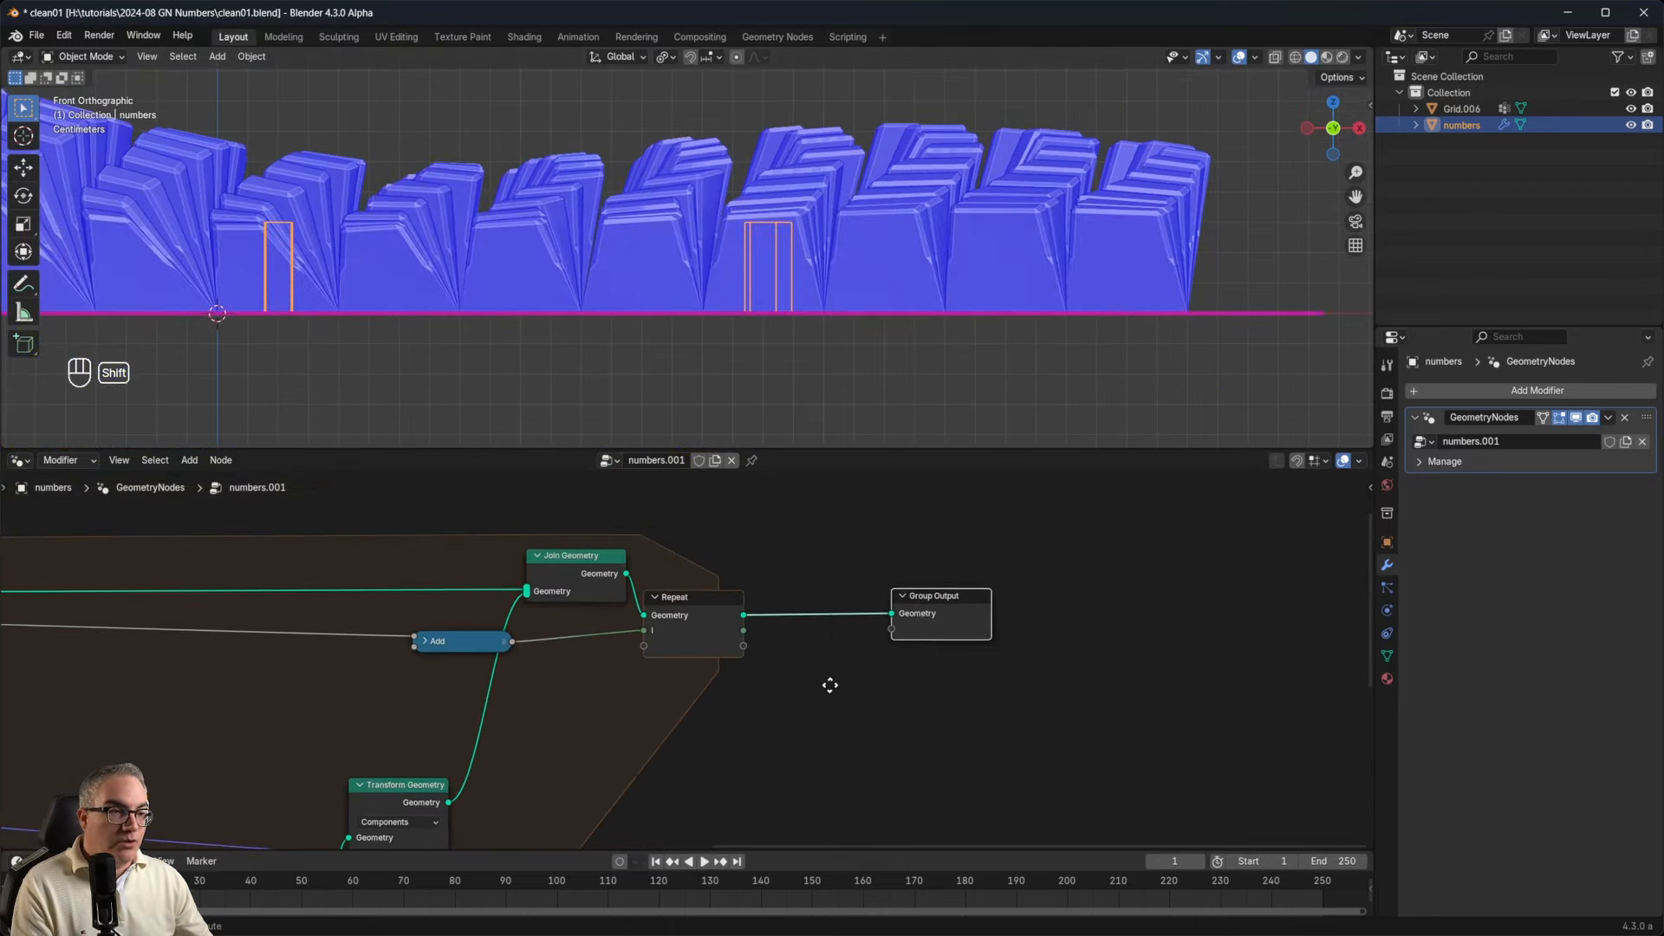
{"action": "left_click_drag", "start_coordinate": [940, 599], "coordinate": [1243, 615]}
{"action": "scroll", "coordinate": [794, 609], "scroll_direction": "up", "scroll_amount": 2}
{"action": "middle_click_drag", "start_coordinate": [939, 630], "coordinate": [775, 648], "text": "shift"}
{"action": "left_click_drag", "start_coordinate": [545, 606], "coordinate": [555, 607]}
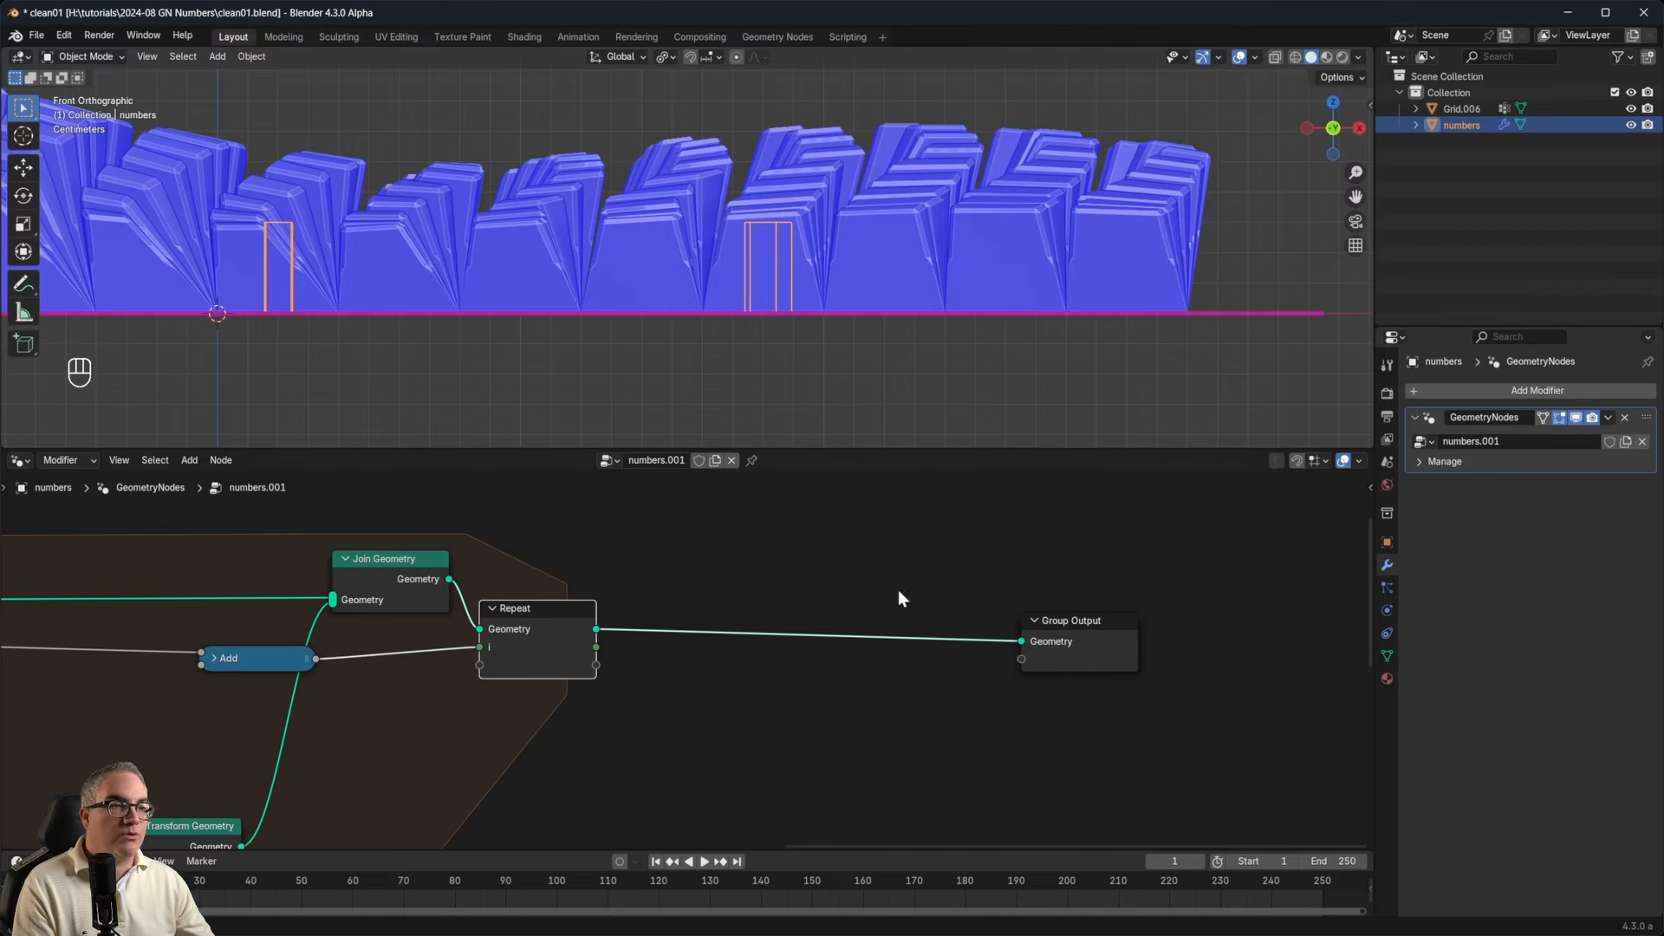
{"action": "left_click_drag", "start_coordinate": [1078, 627], "coordinate": [1138, 618]}
Insert a Transform Geometry node on the link between the Repeat output and Group Output.
{"action": "key", "text": "shift+a"}
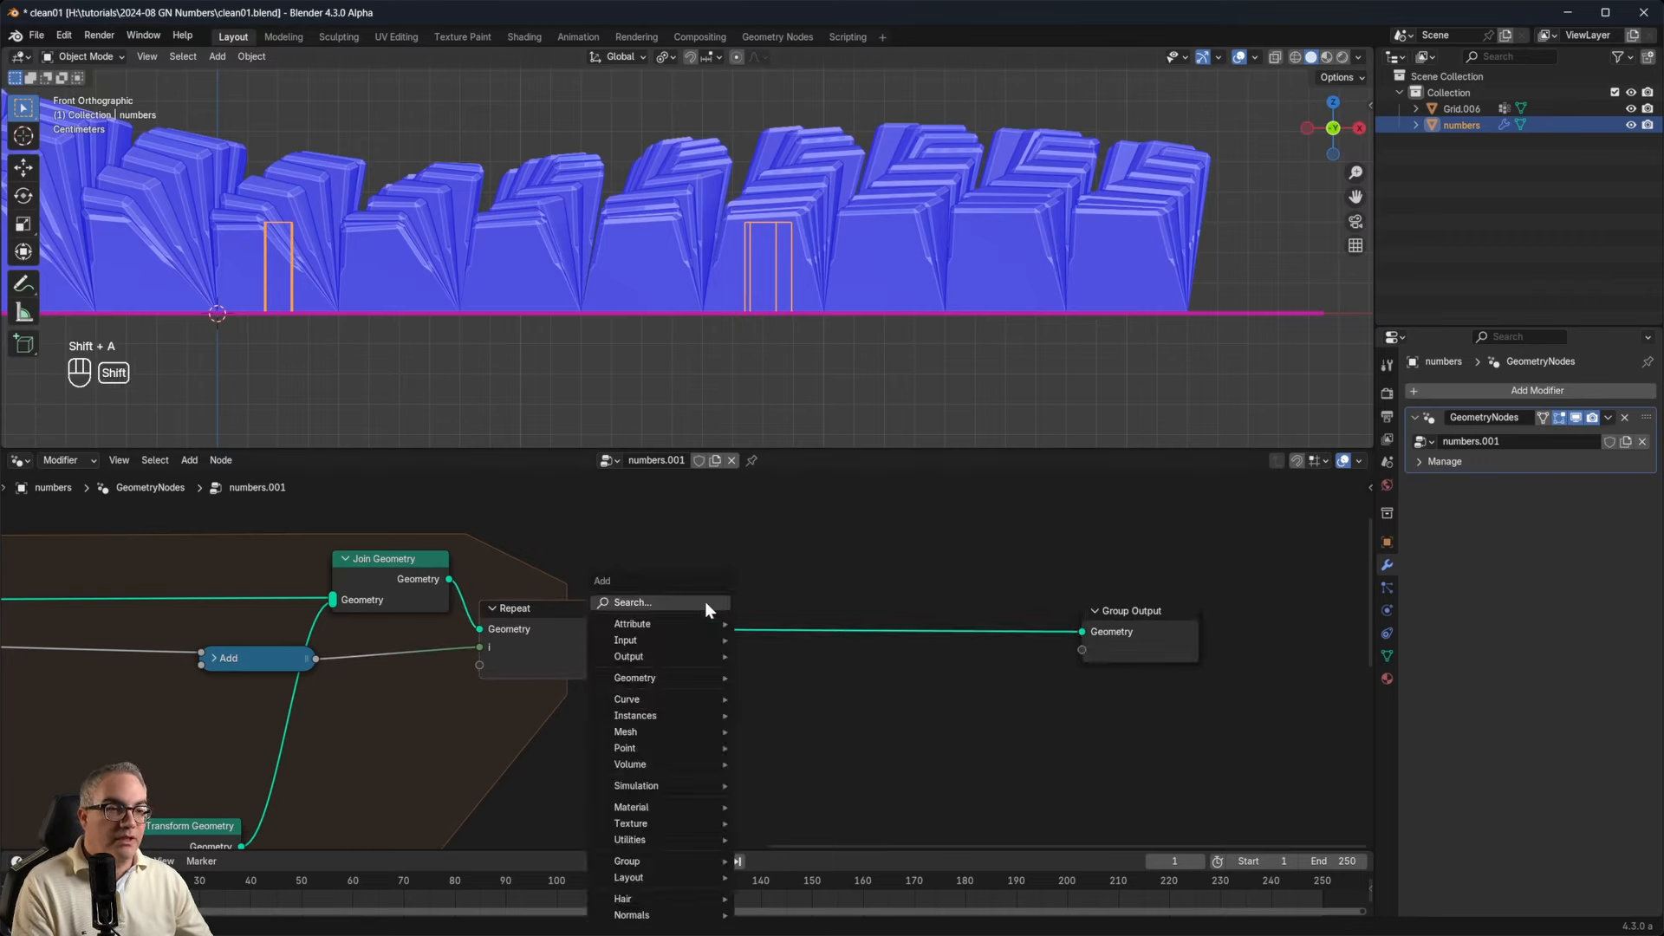
{"action": "type", "text": "tra"}
{"action": "key", "text": "Return"}
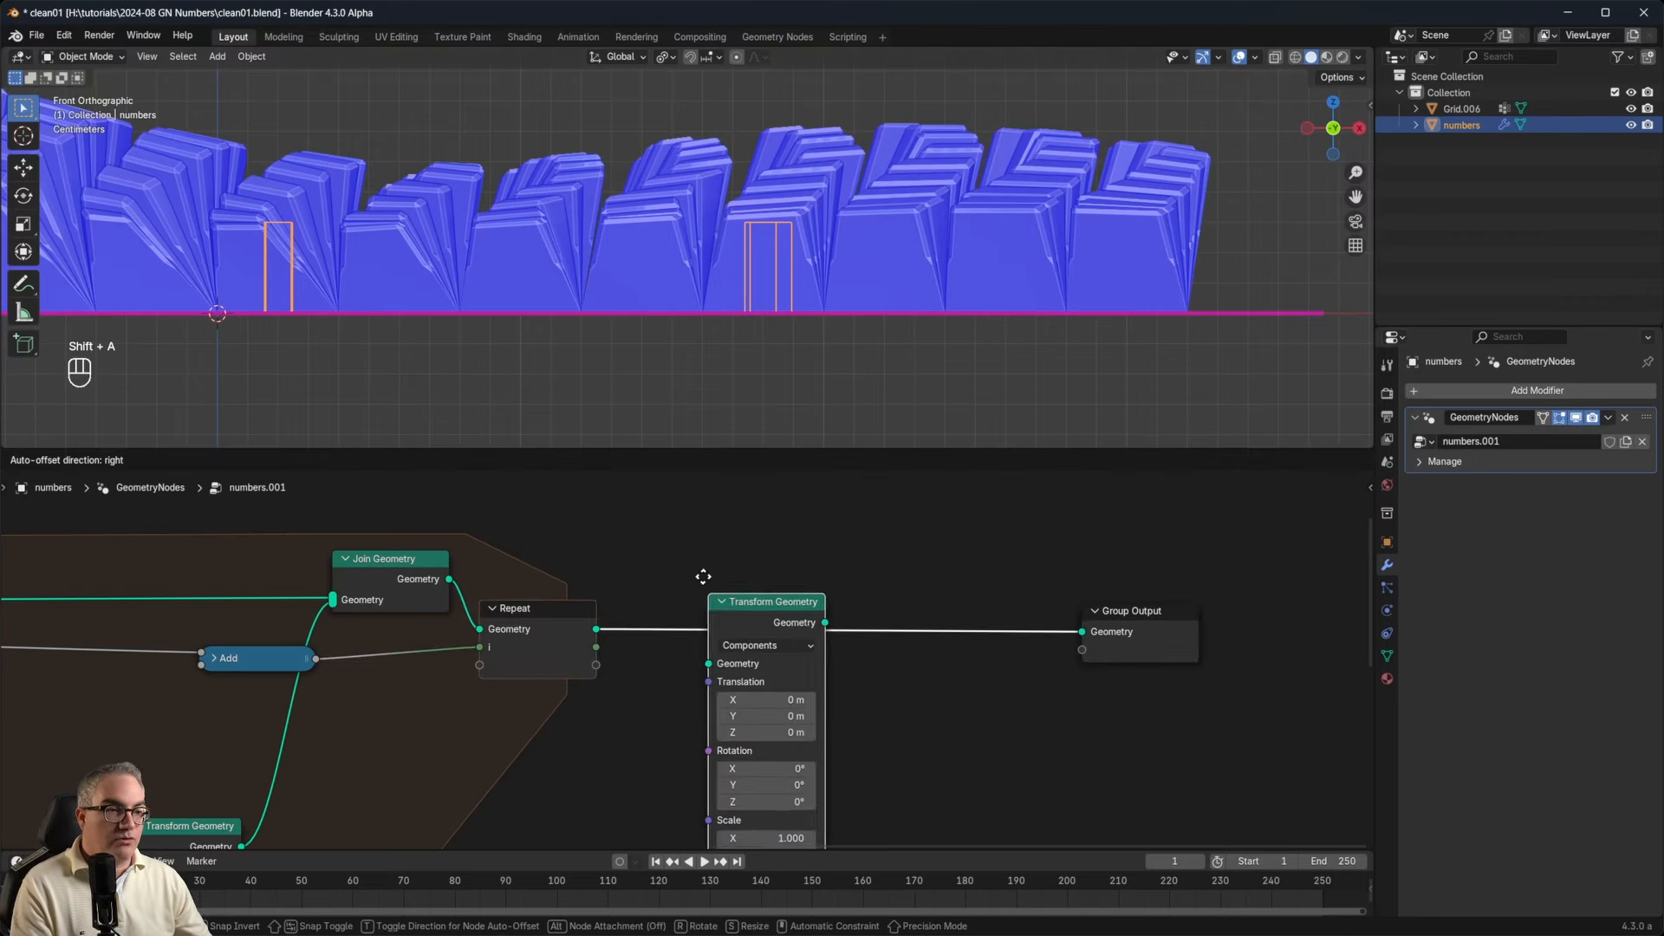
{"action": "left_click", "coordinate": [666, 555]}
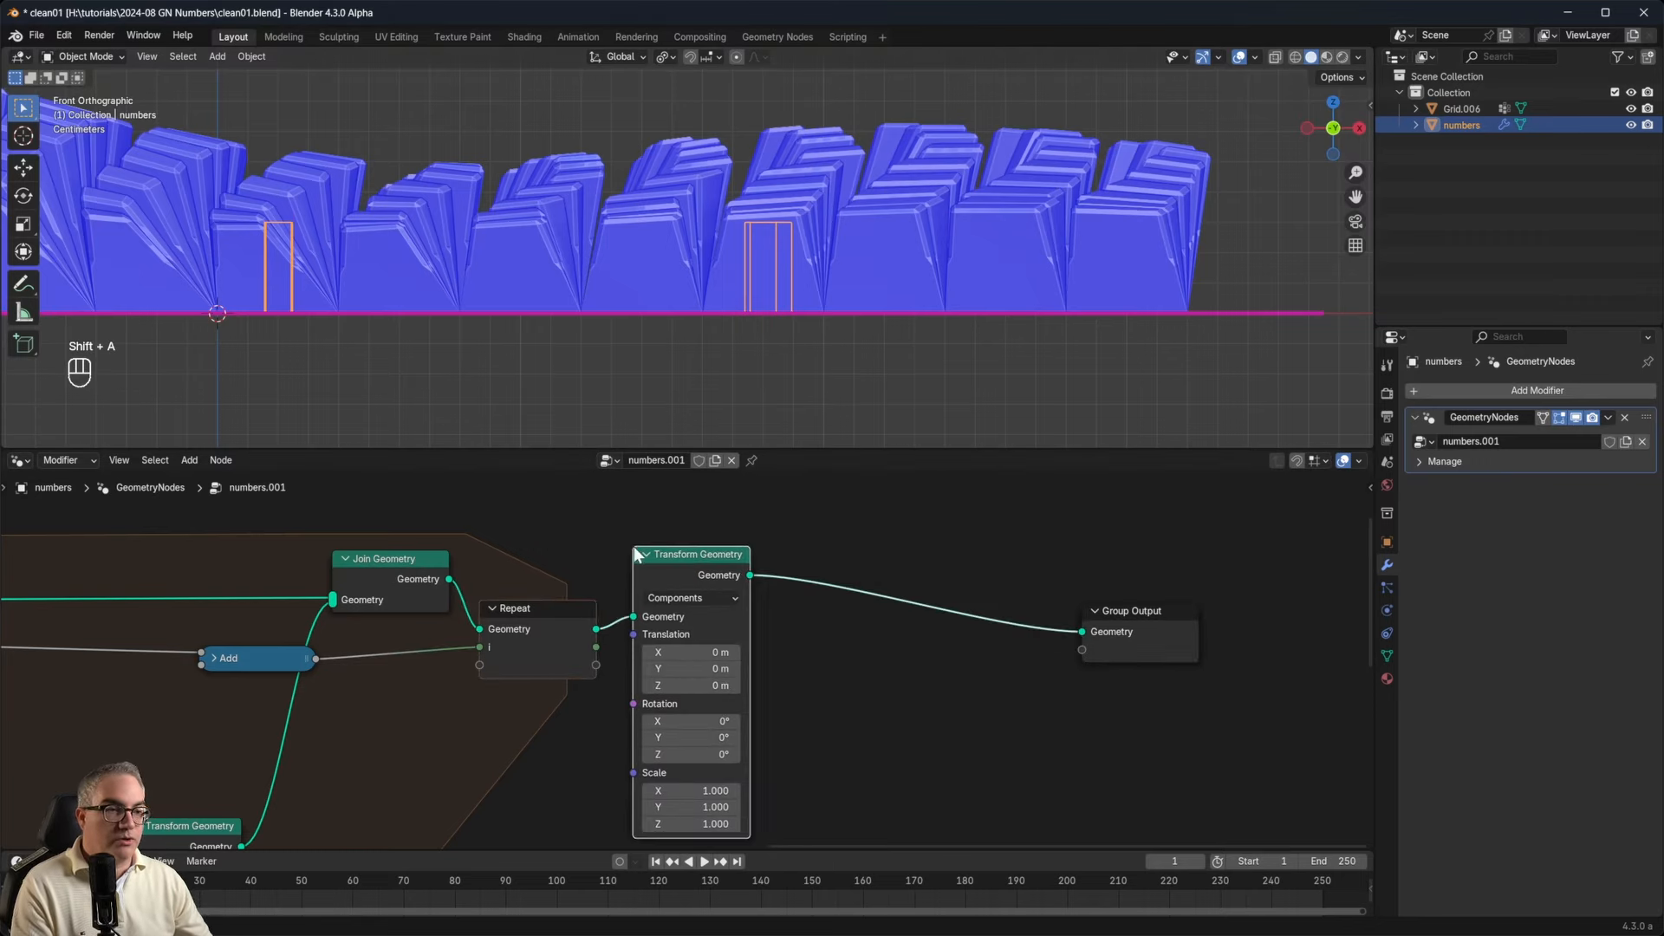
Set the new Transform Geometry node's Z translation to -0.025 m and move Group Output close to it.
{"action": "left_click_drag", "start_coordinate": [691, 686], "coordinate": [687, 685], "text": "shift"}
{"action": "left_click", "coordinate": [687, 685]}
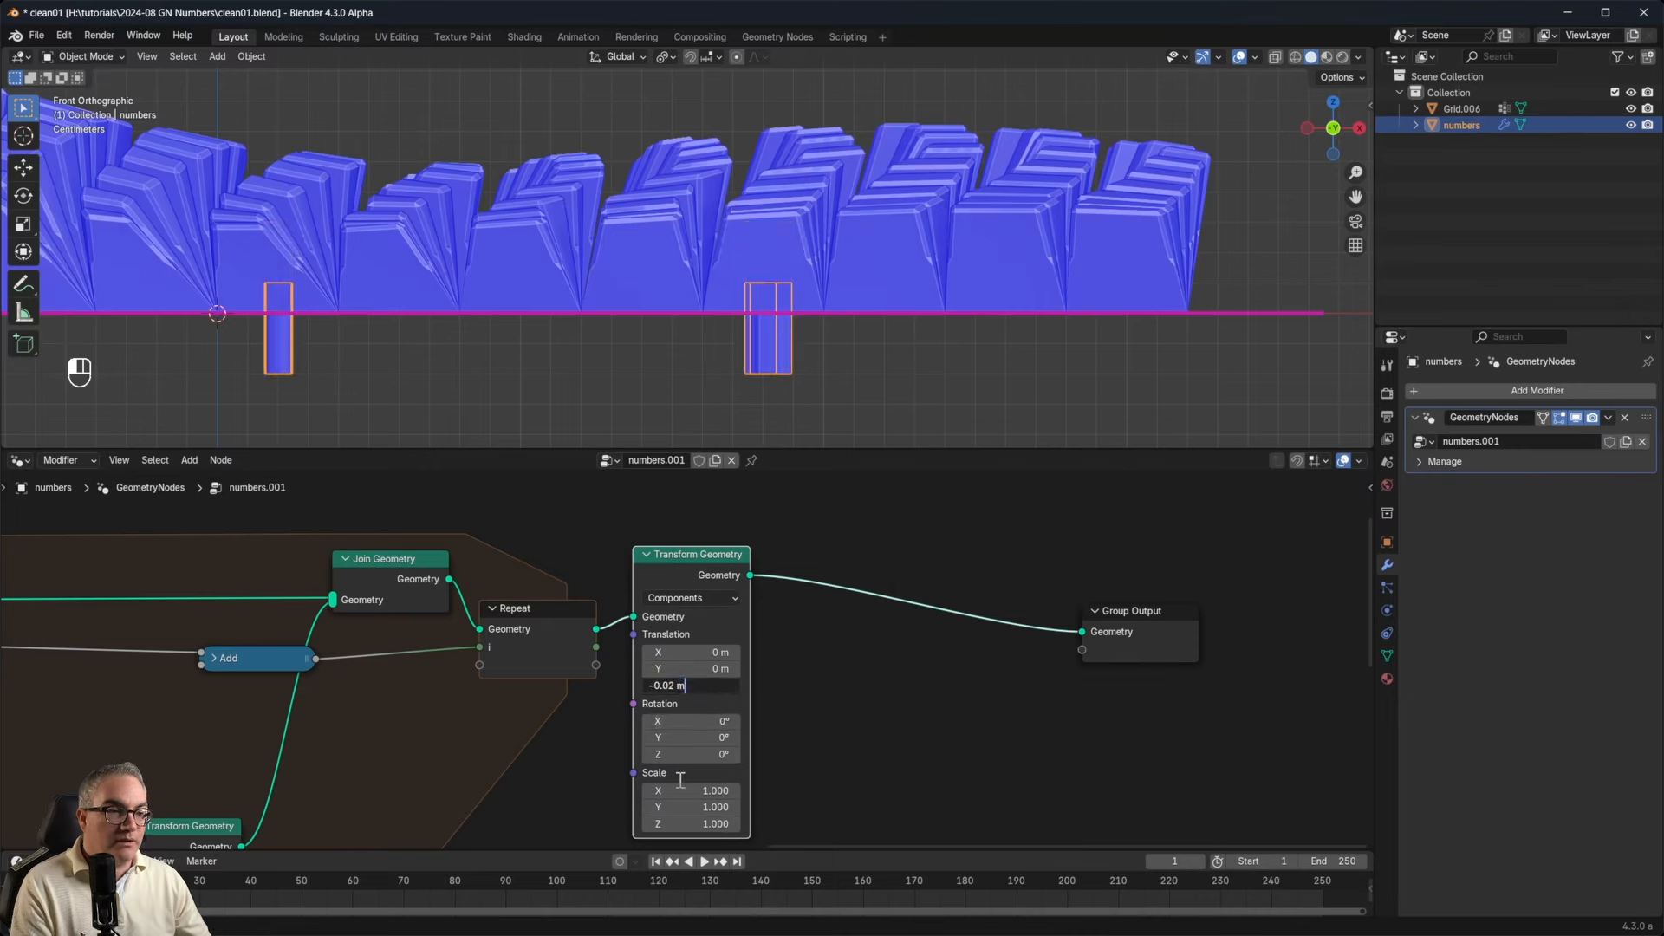
{"action": "key", "text": "Return"}
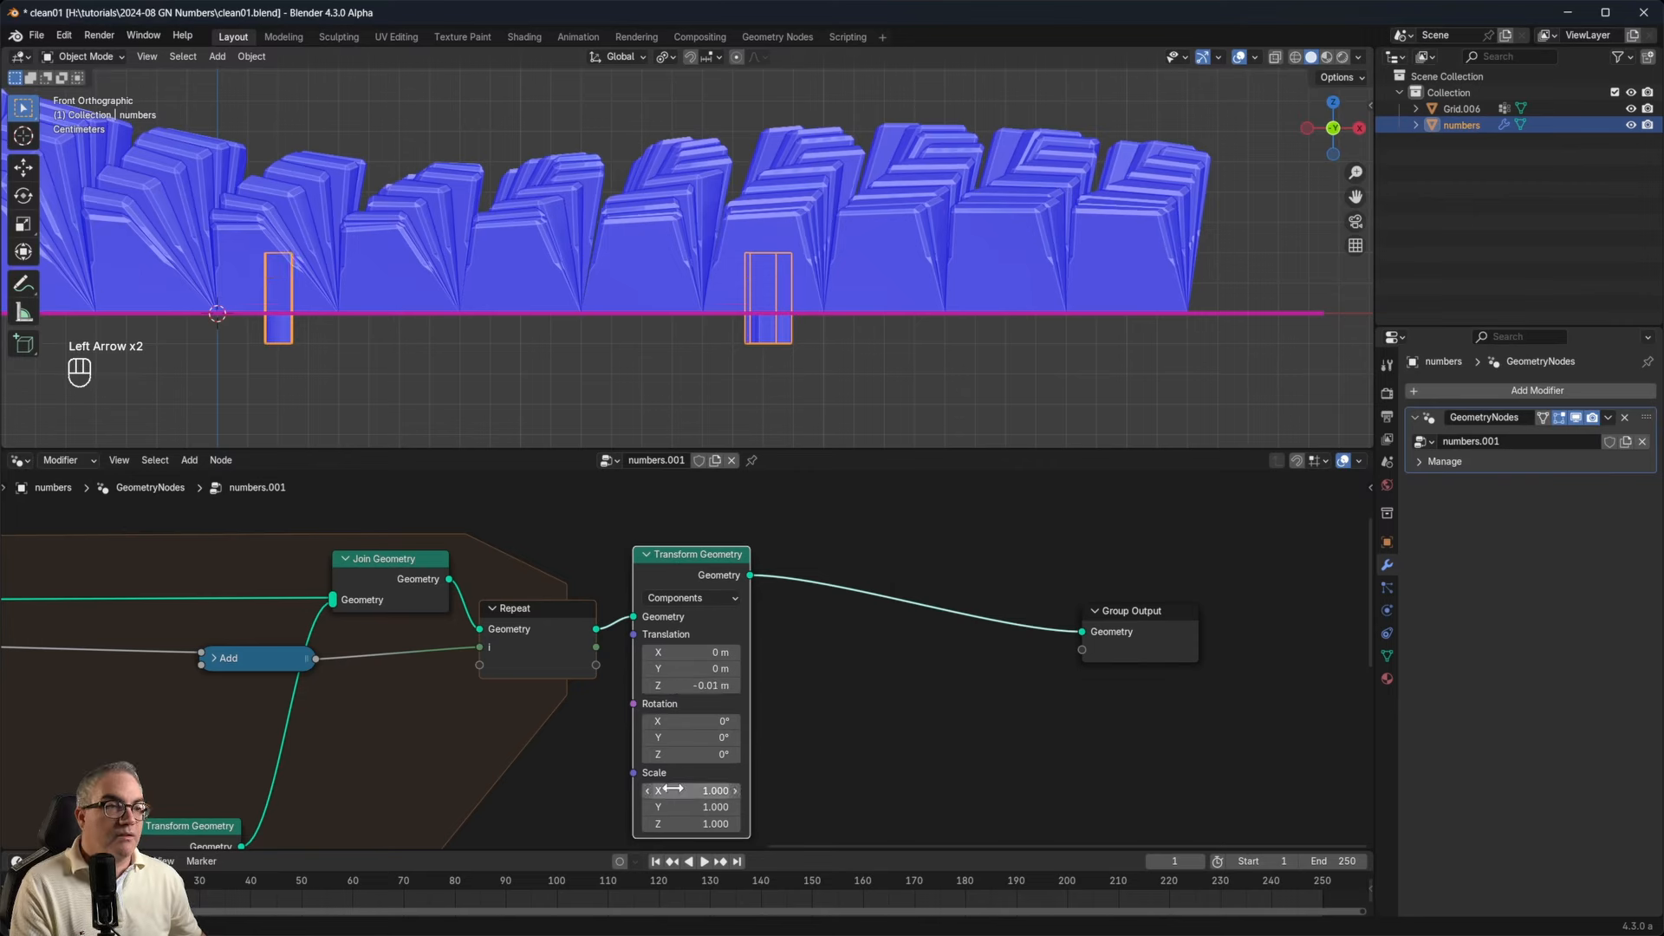
{"action": "left_click", "coordinate": [673, 686]}
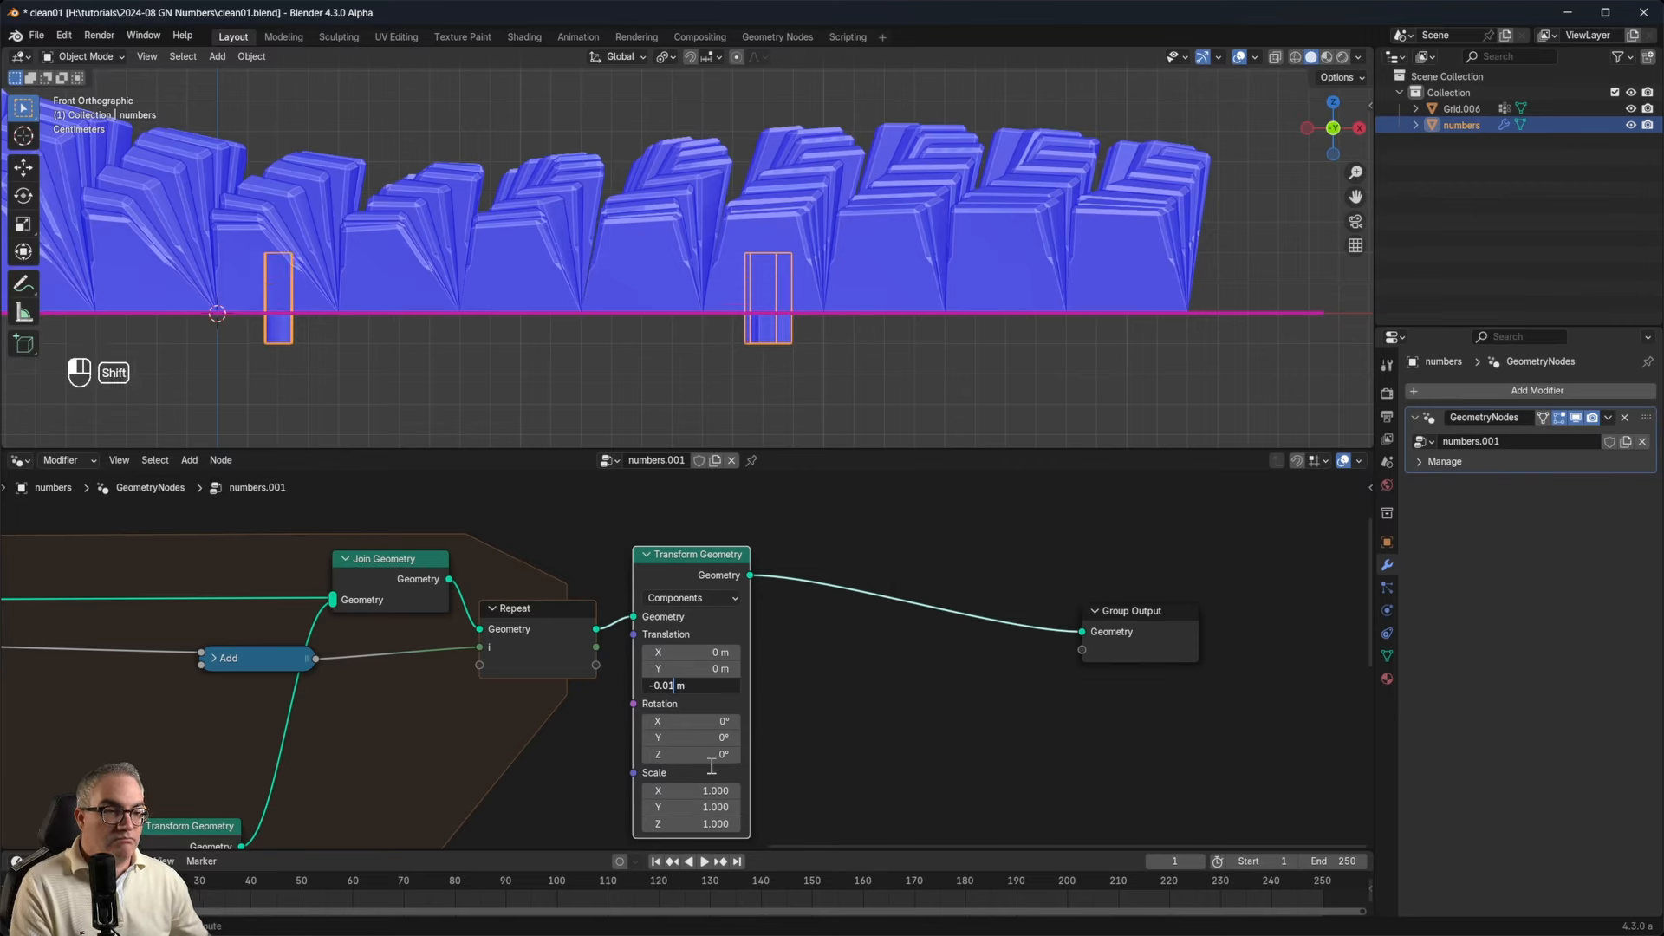
{"action": "key", "text": "Return"}
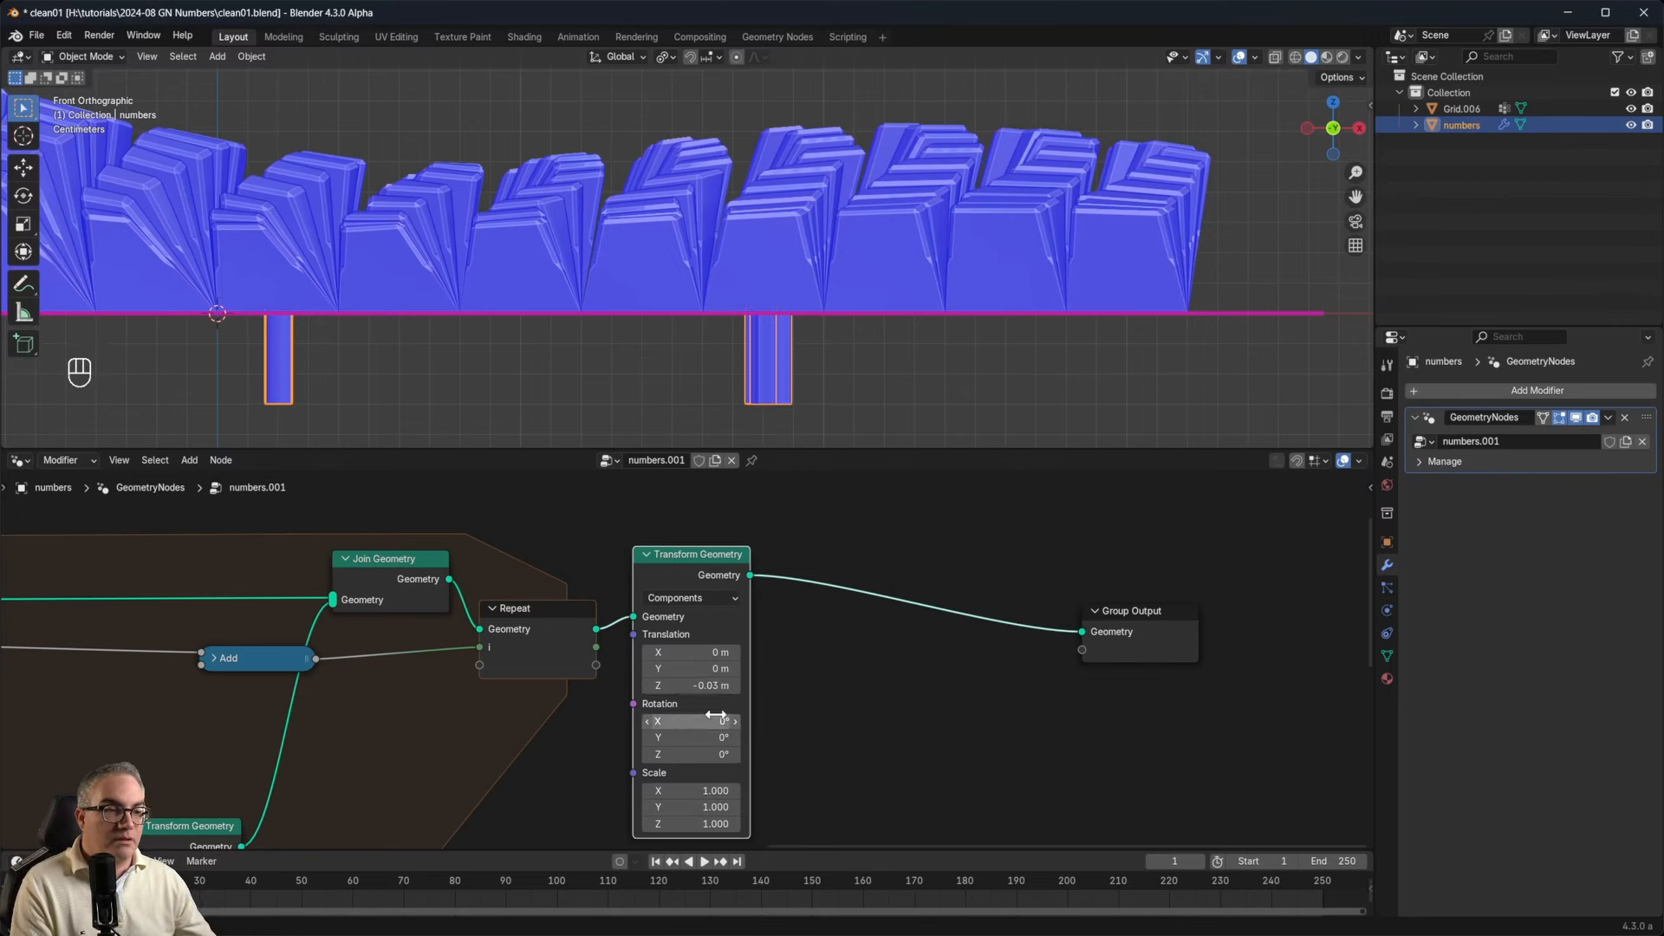
{"action": "left_click", "coordinate": [700, 684]}
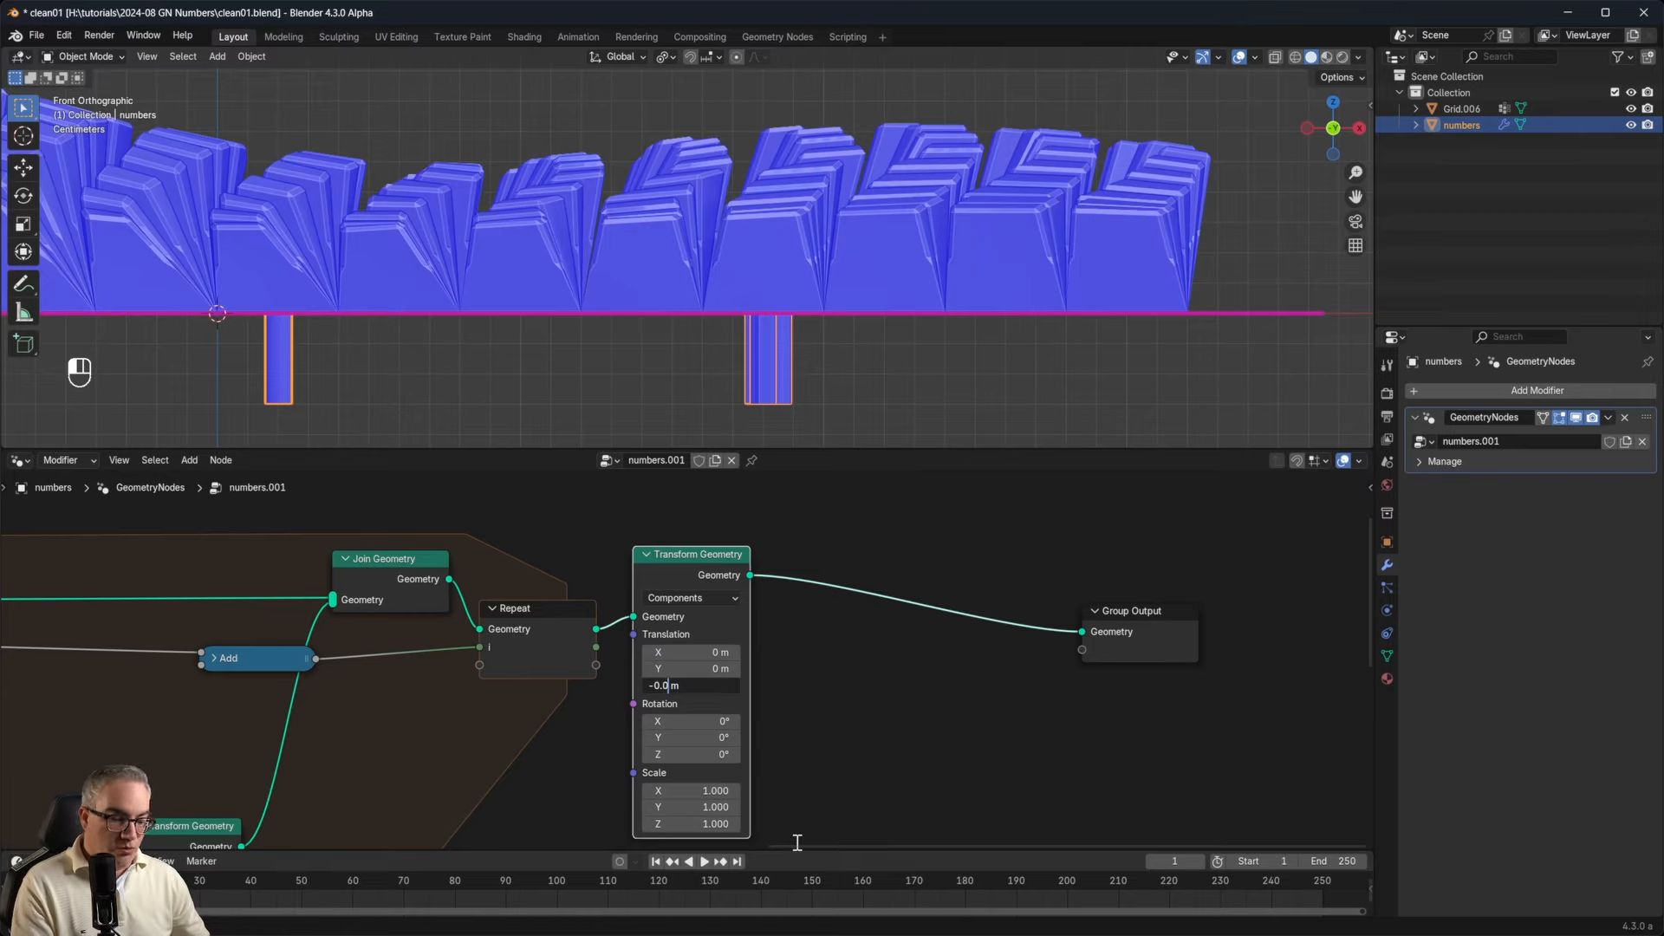
{"action": "key", "text": "Return"}
{"action": "middle_click_drag", "start_coordinate": [928, 299], "coordinate": [815, 269]}
{"action": "middle_click_drag", "start_coordinate": [823, 181], "coordinate": [830, 270]}
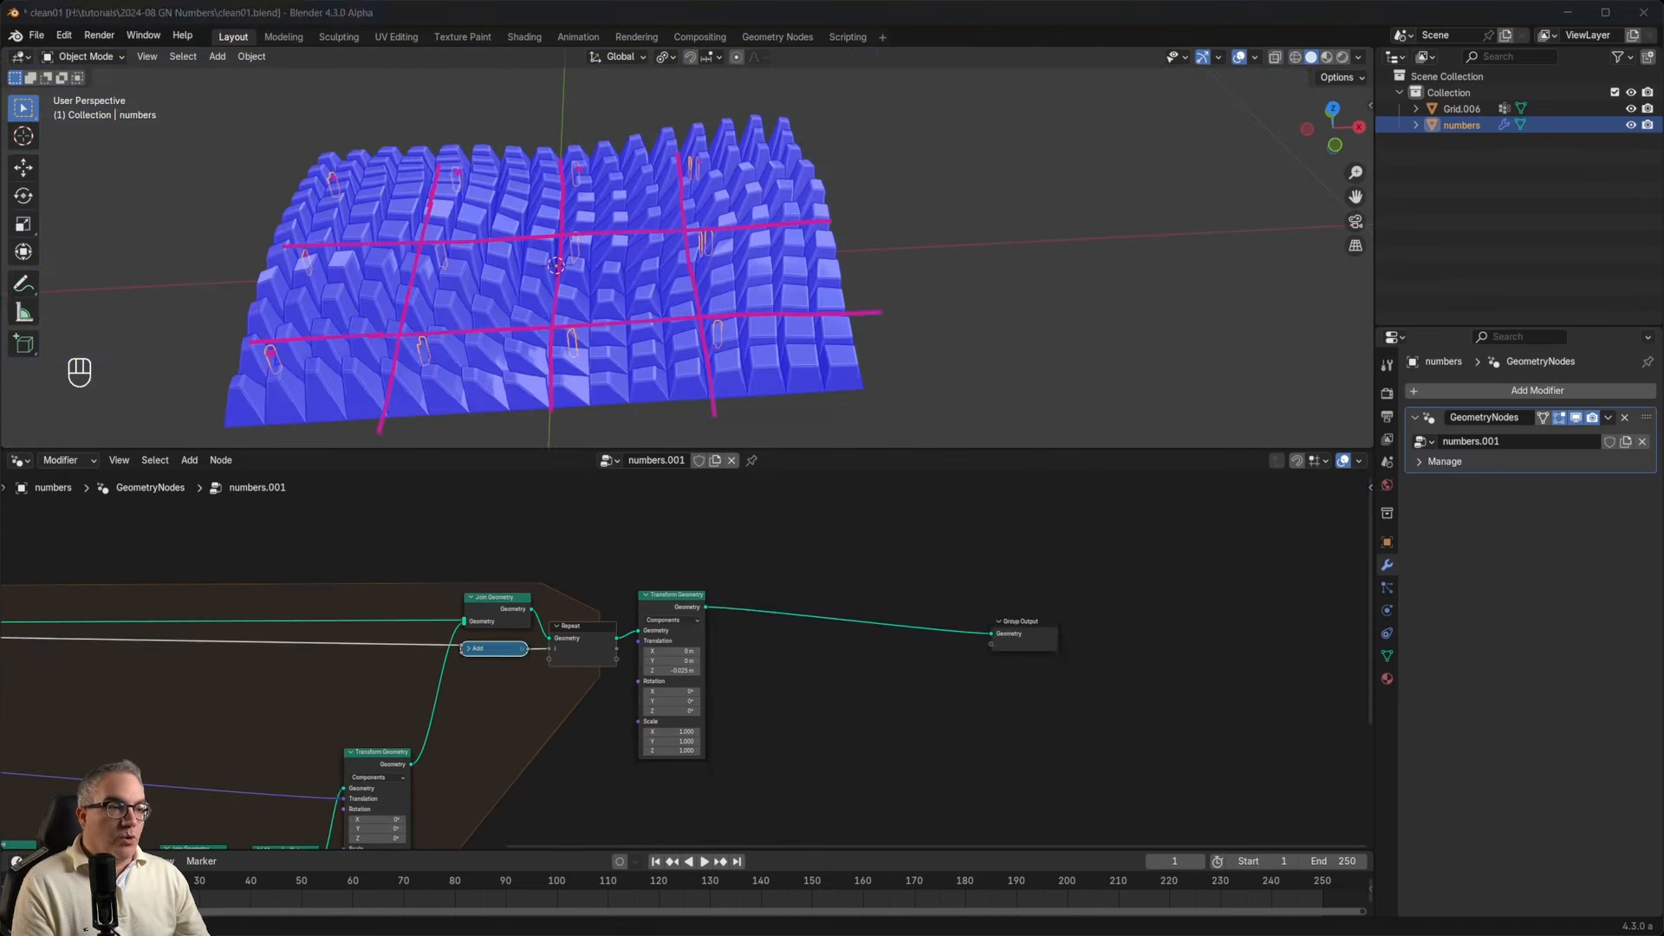
{"action": "left_click_drag", "start_coordinate": [1027, 615], "coordinate": [790, 615]}
Select the Grid.006 panel and hide the Note annotation layer in the 3D view.
{"action": "middle_click_drag", "start_coordinate": [824, 174], "coordinate": [819, 102]}
{"action": "left_click", "coordinate": [814, 227]}
{"action": "scroll", "coordinate": [814, 228], "scroll_direction": "down", "scroll_amount": 5}
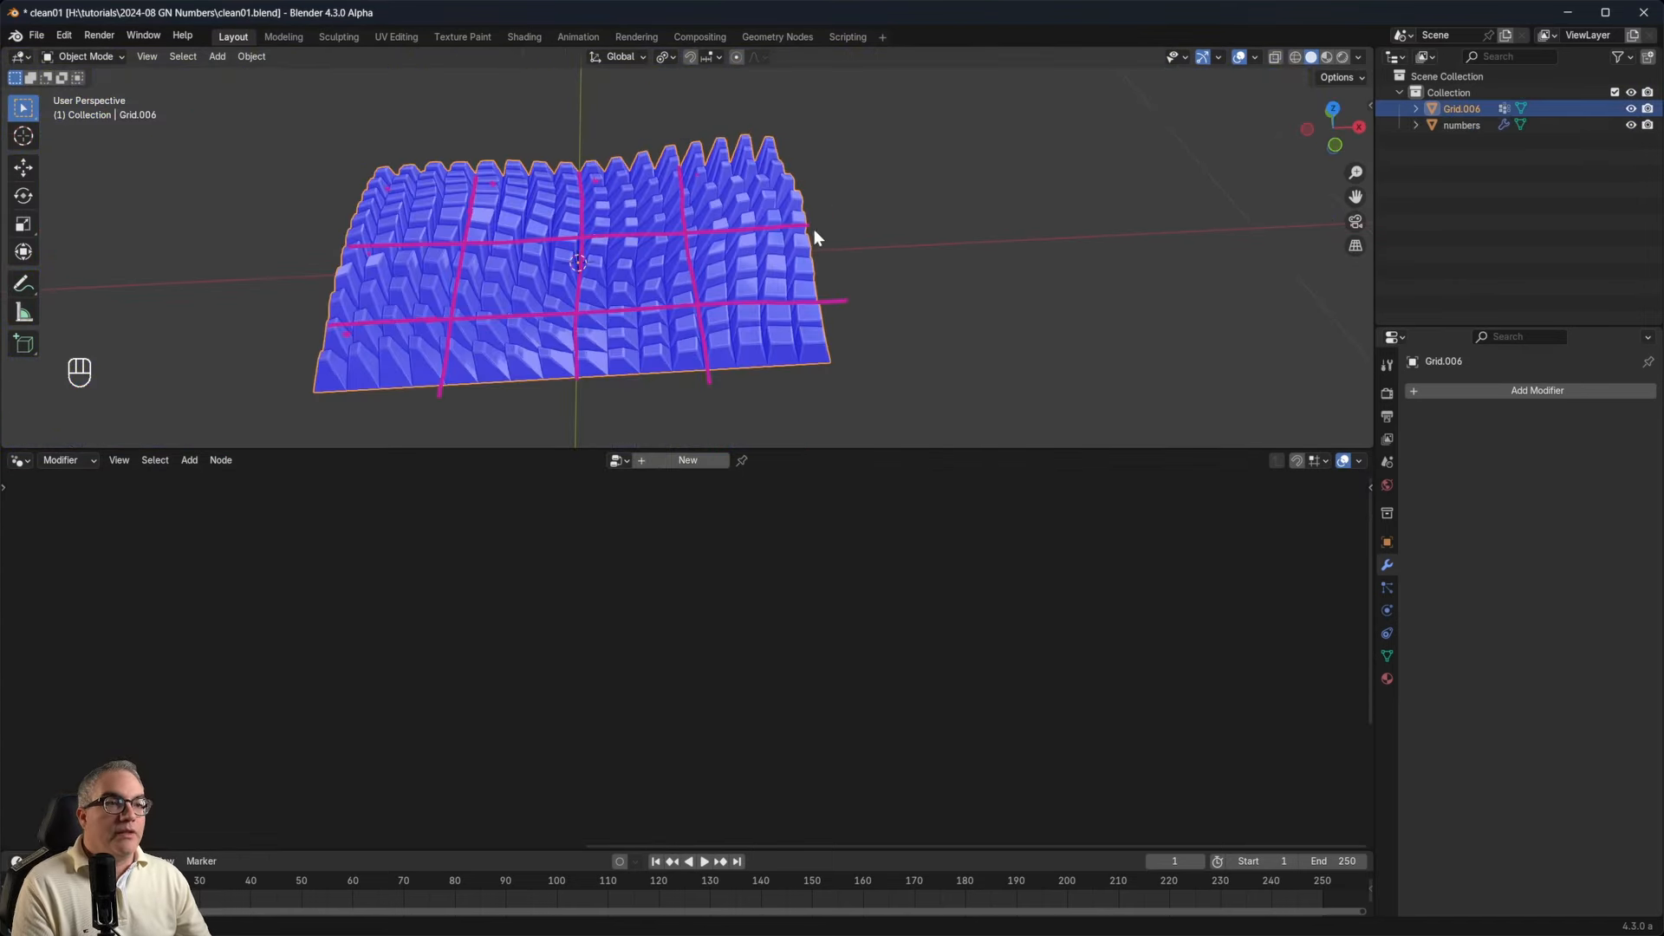
{"action": "middle_click_drag", "start_coordinate": [814, 229], "coordinate": [1160, 234]}
{"action": "key", "text": "n"}
{"action": "scroll", "coordinate": [1344, 235], "scroll_direction": "down", "scroll_amount": 5}
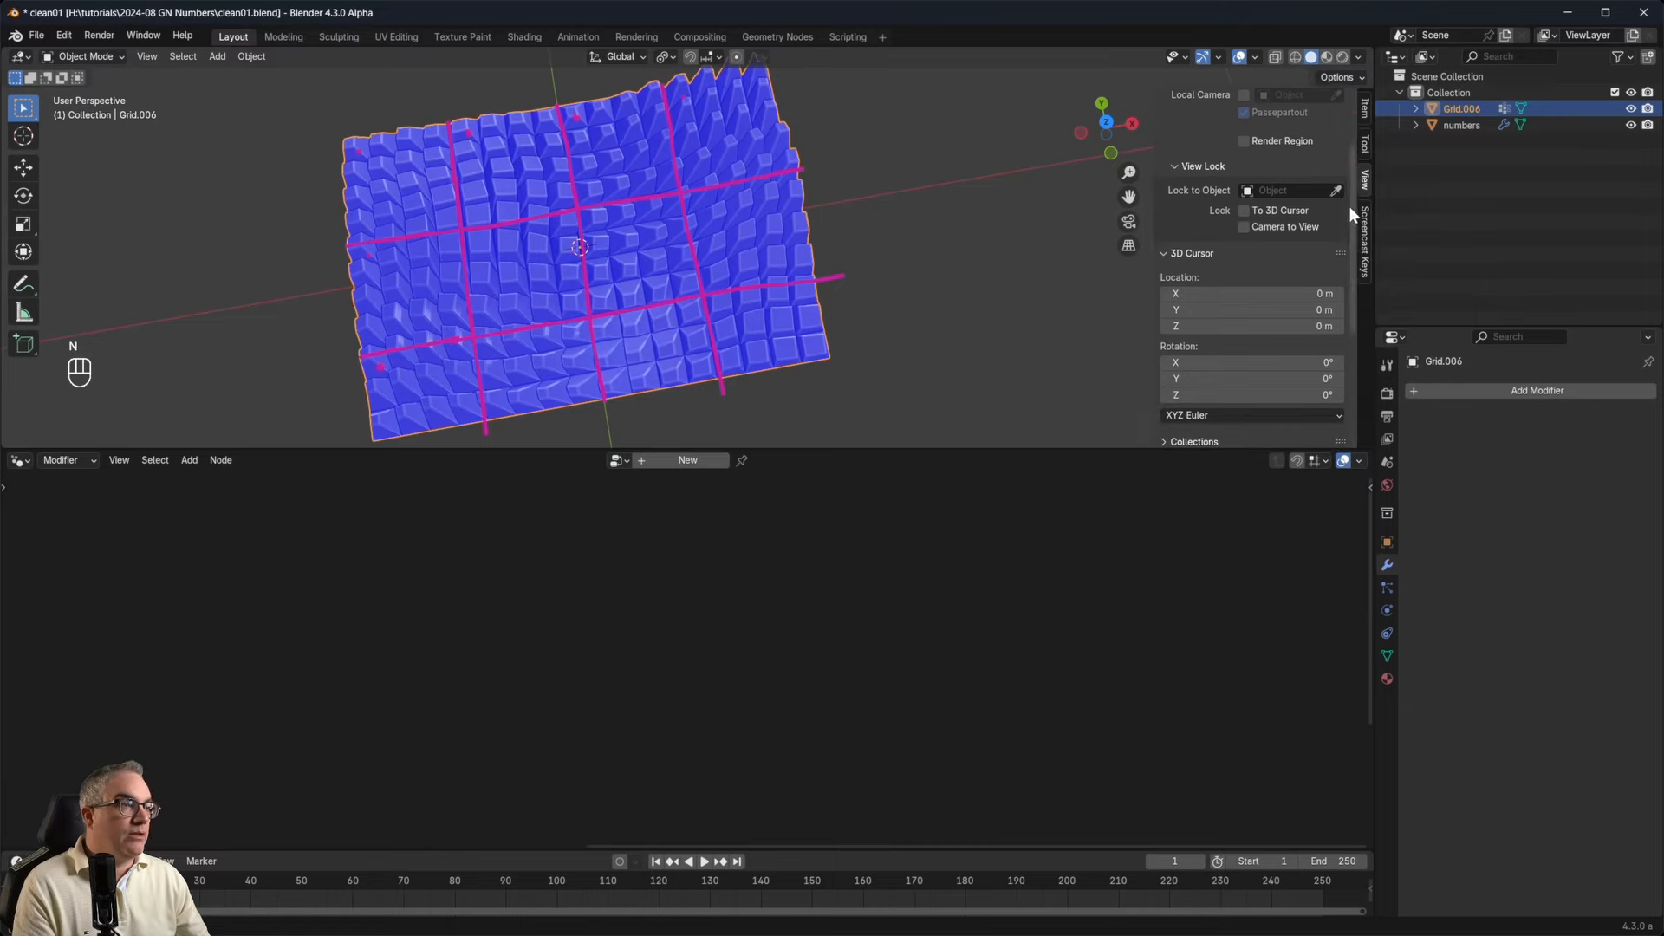
{"action": "left_click", "coordinate": [1307, 317]}
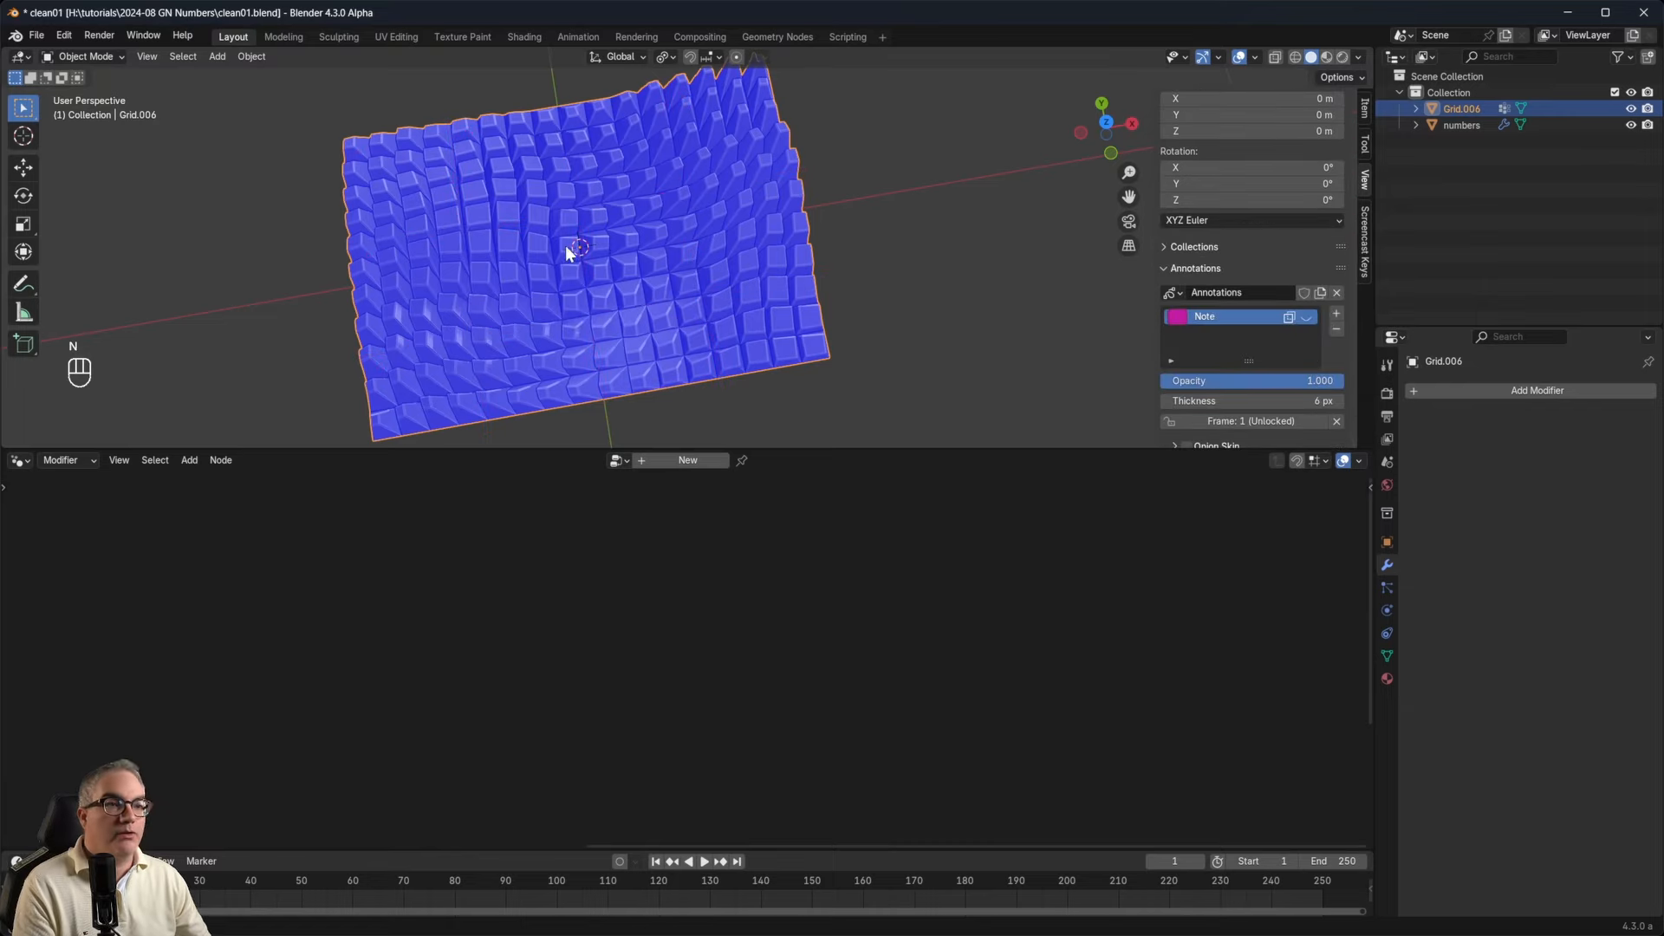
{"action": "middle_click_drag", "start_coordinate": [568, 251], "coordinate": [835, 225]}
{"action": "key", "text": "n"}
Hide the numbers object in the viewport and save the file as rec01.blend.
{"action": "scroll", "coordinate": [647, 276], "scroll_direction": "up", "scroll_amount": 3}
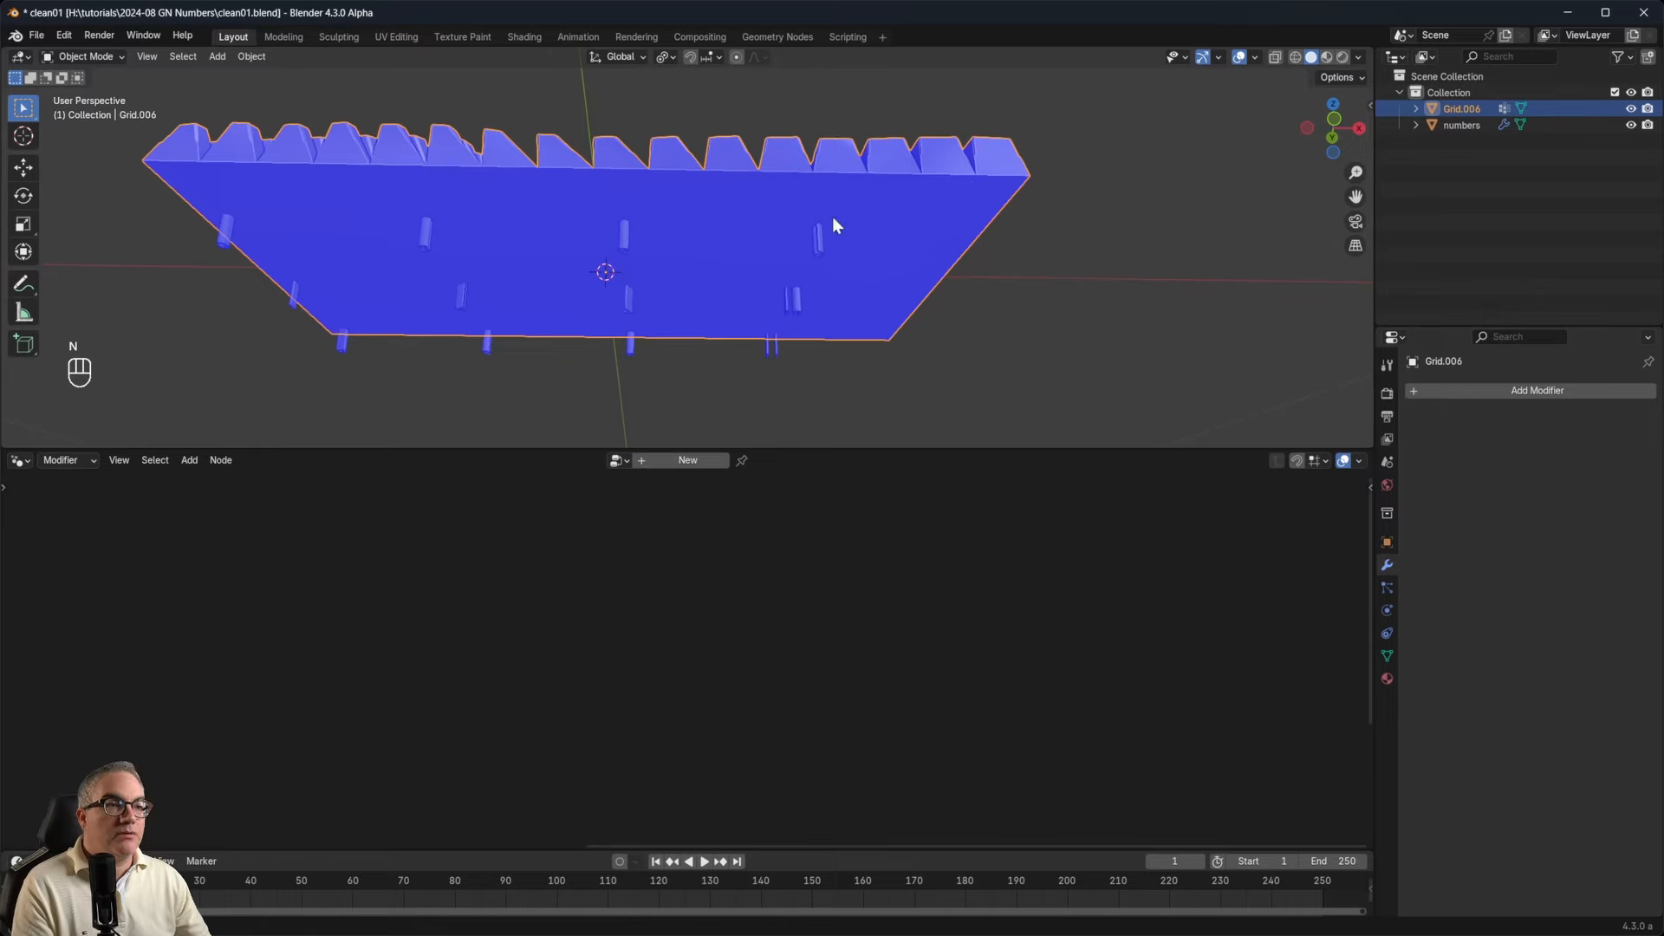
{"action": "scroll", "coordinate": [835, 226], "scroll_direction": "up", "scroll_amount": 2}
{"action": "left_click", "coordinate": [1631, 125]}
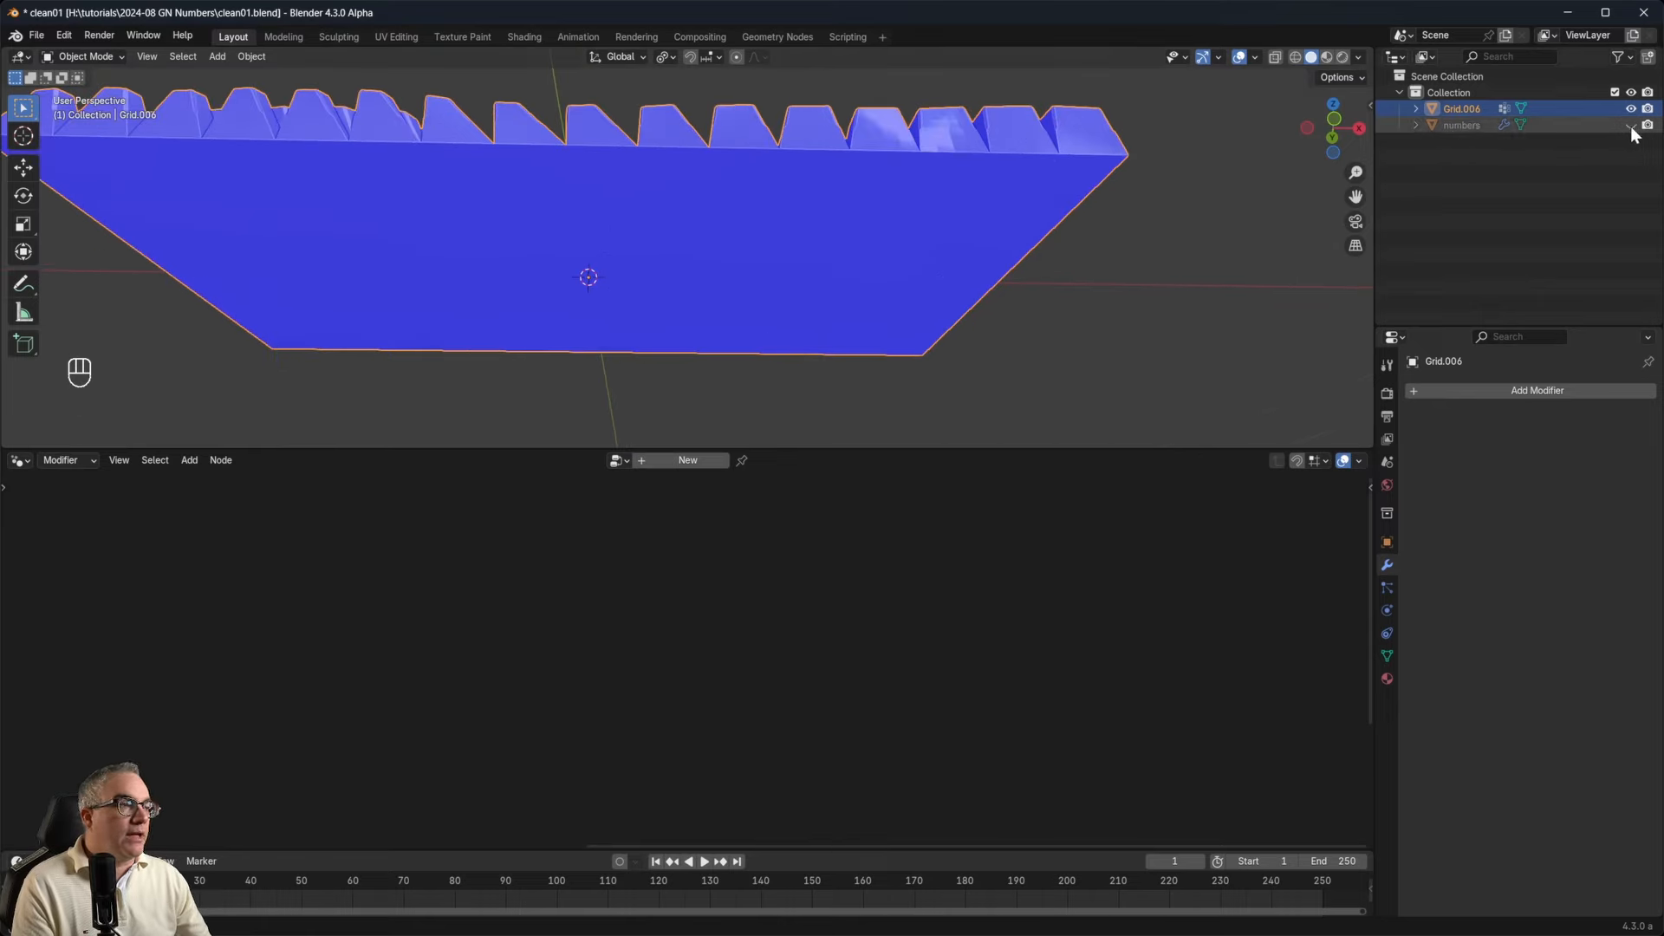
{"action": "mouse_move", "coordinate": [799, 342]}
{"action": "middle_mouse_down"}
{"action": "mouse_move", "coordinate": [903, 371]}
{"action": "mouse_move", "coordinate": [910, 321]}
{"action": "mouse_move", "coordinate": [955, 353]}
{"action": "mouse_move", "coordinate": [642, 207]}
{"action": "middle_mouse_up"}
{"action": "left_click", "coordinate": [33, 35]}
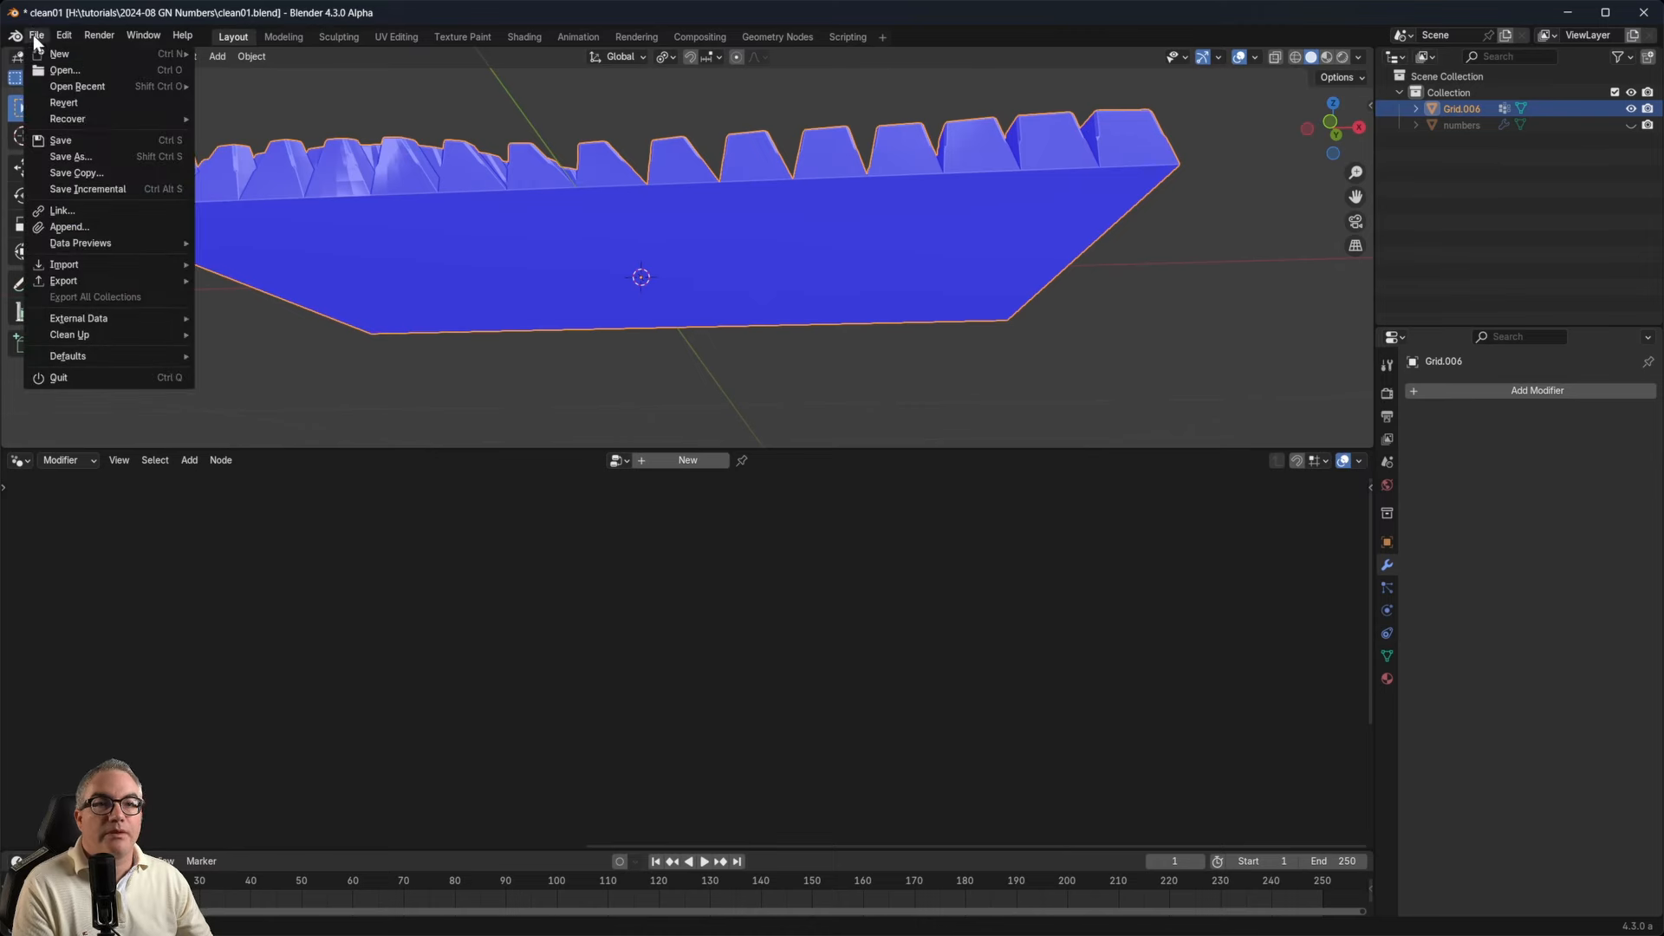
{"action": "left_click", "coordinate": [92, 148]}
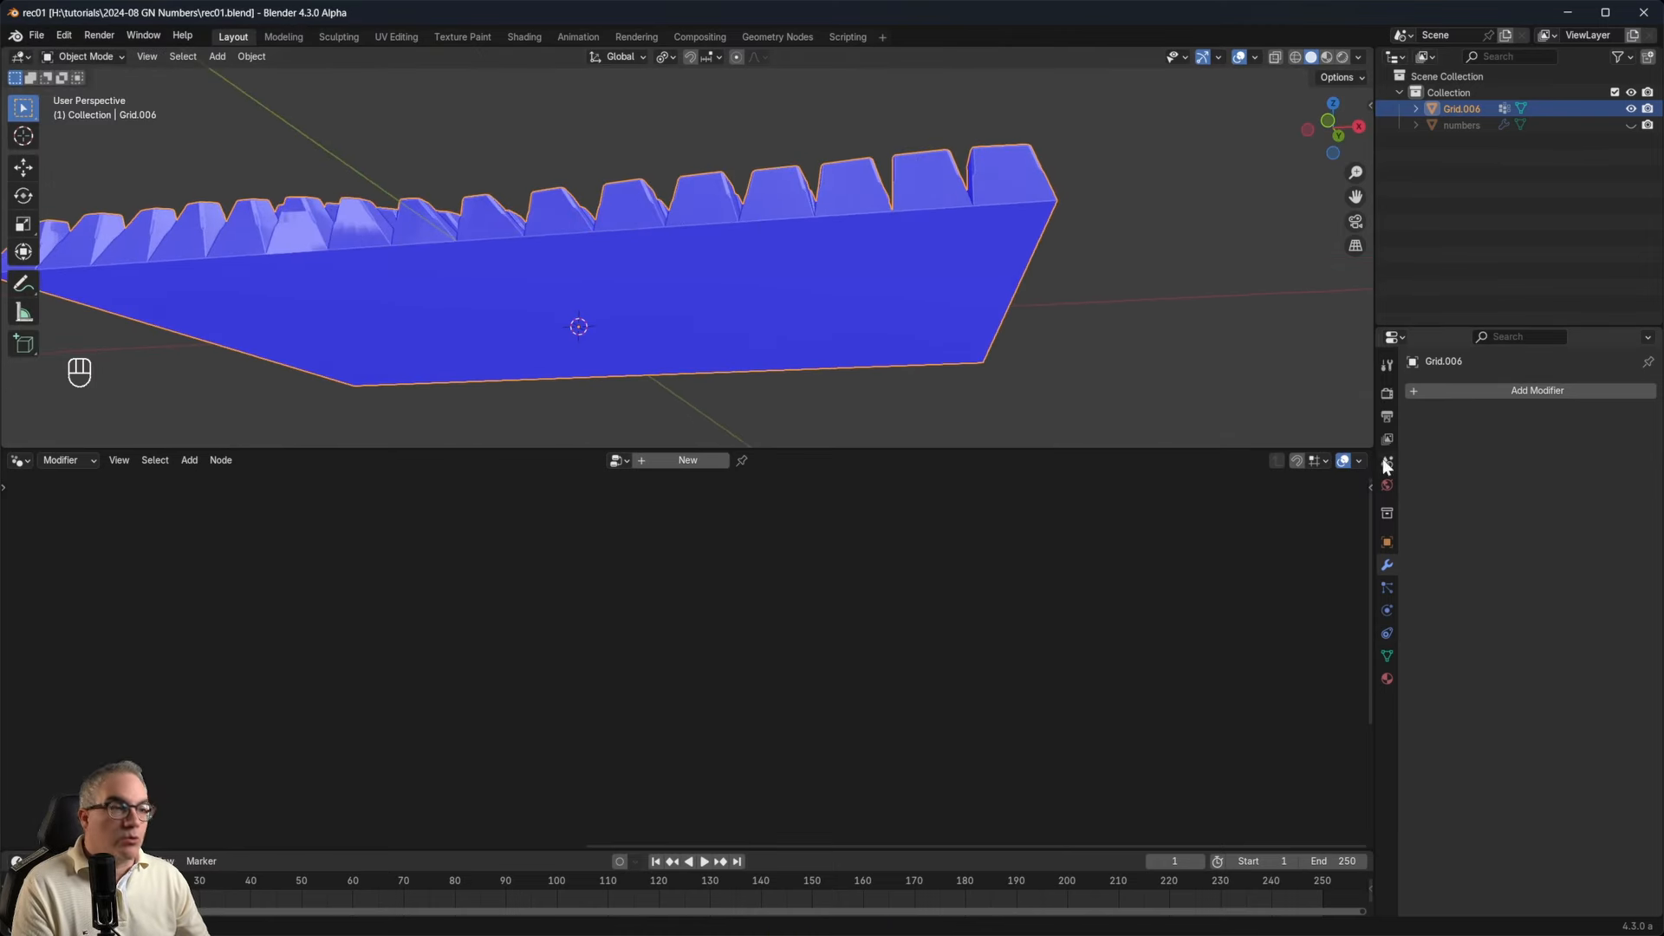
Add a Geometry Nodes modifier to Grid.006 and assign the numbers.001 node group to it.
{"action": "left_click", "coordinate": [1500, 389]}
{"action": "left_click", "coordinate": [1437, 411]}
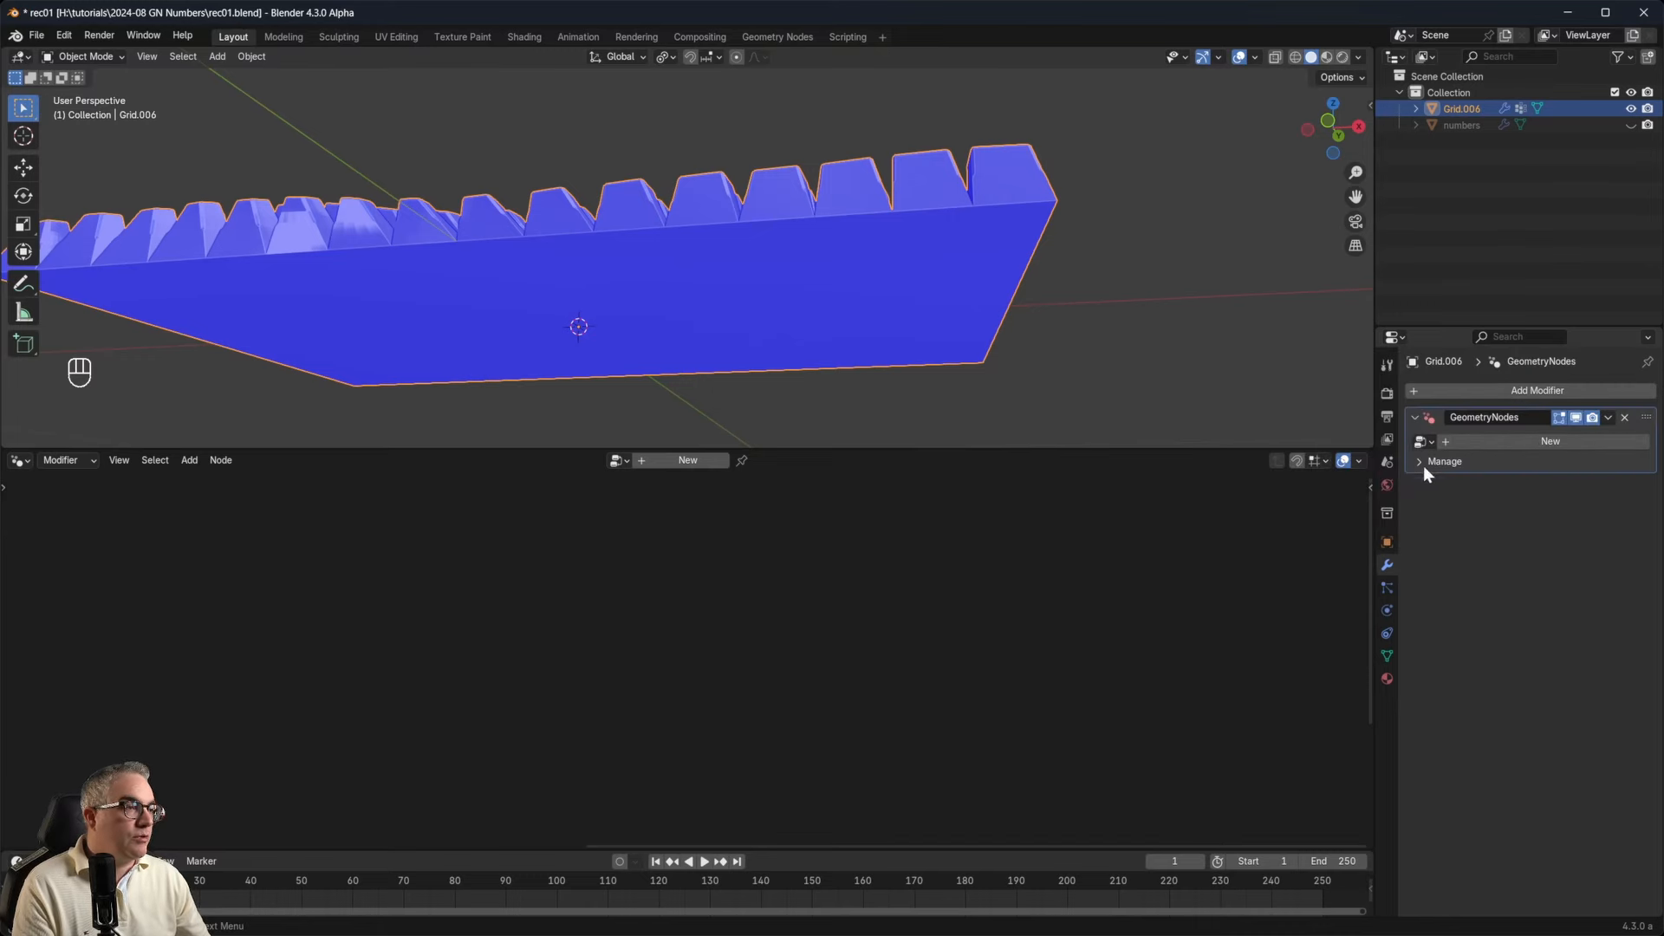
{"action": "left_click", "coordinate": [1423, 442]}
{"action": "left_click", "coordinate": [1447, 482]}
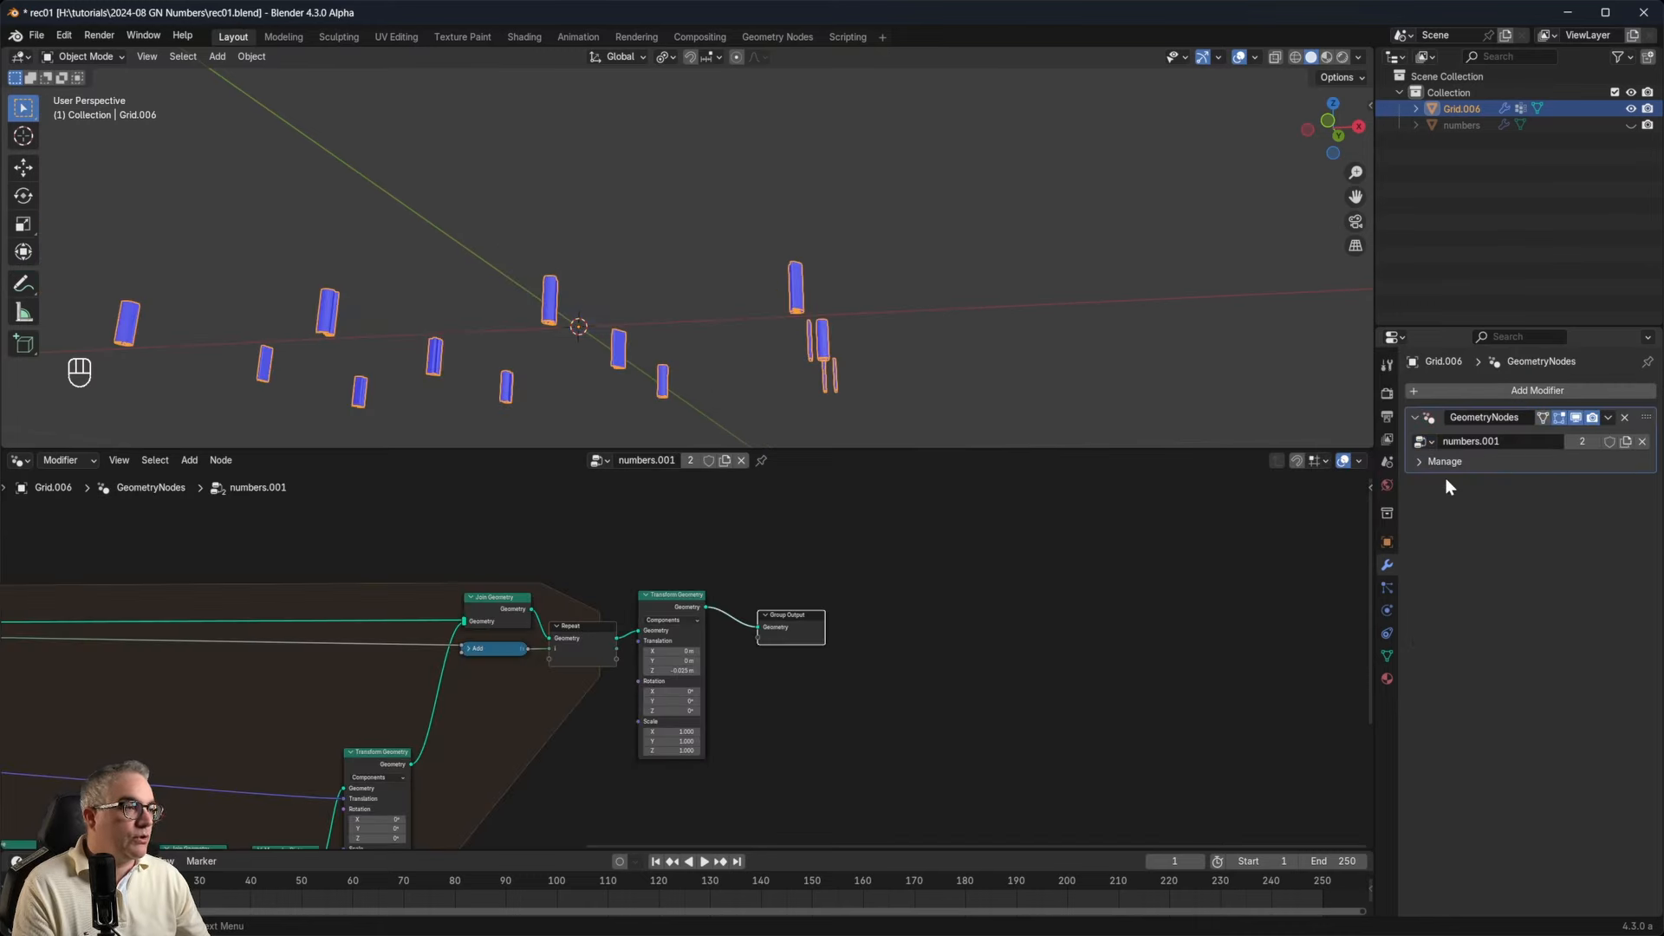
Place the Group Input node above the last Transform Geometry node and move Group Output away to free space between them.
{"action": "scroll", "coordinate": [736, 670], "scroll_direction": "down", "scroll_amount": 4}
{"action": "middle_click_drag", "start_coordinate": [615, 680], "coordinate": [803, 666]}
{"action": "middle_click_drag", "start_coordinate": [830, 406], "coordinate": [830, 300]}
{"action": "scroll", "coordinate": [747, 647], "scroll_direction": "up", "scroll_amount": 2}
{"action": "middle_click_drag", "start_coordinate": [747, 647], "coordinate": [1079, 707]}
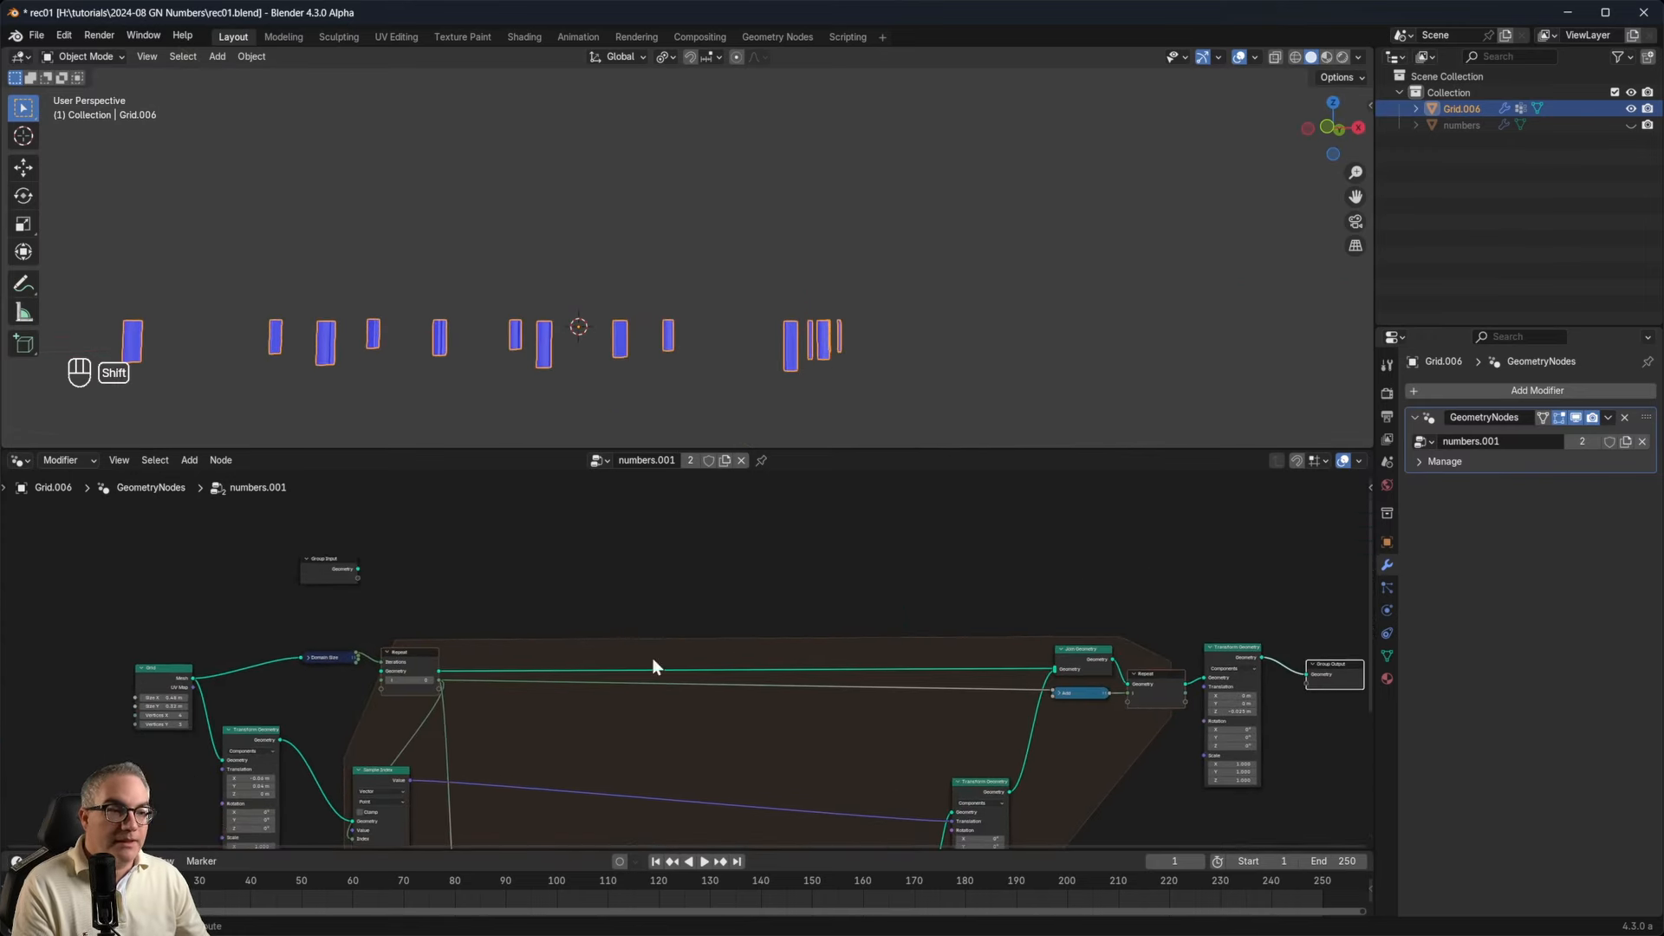
{"action": "left_click_drag", "start_coordinate": [327, 561], "coordinate": [1215, 581]}
{"action": "middle_click_drag", "start_coordinate": [1210, 593], "coordinate": [706, 607]}
{"action": "scroll", "coordinate": [724, 612], "scroll_direction": "up", "scroll_amount": 6}
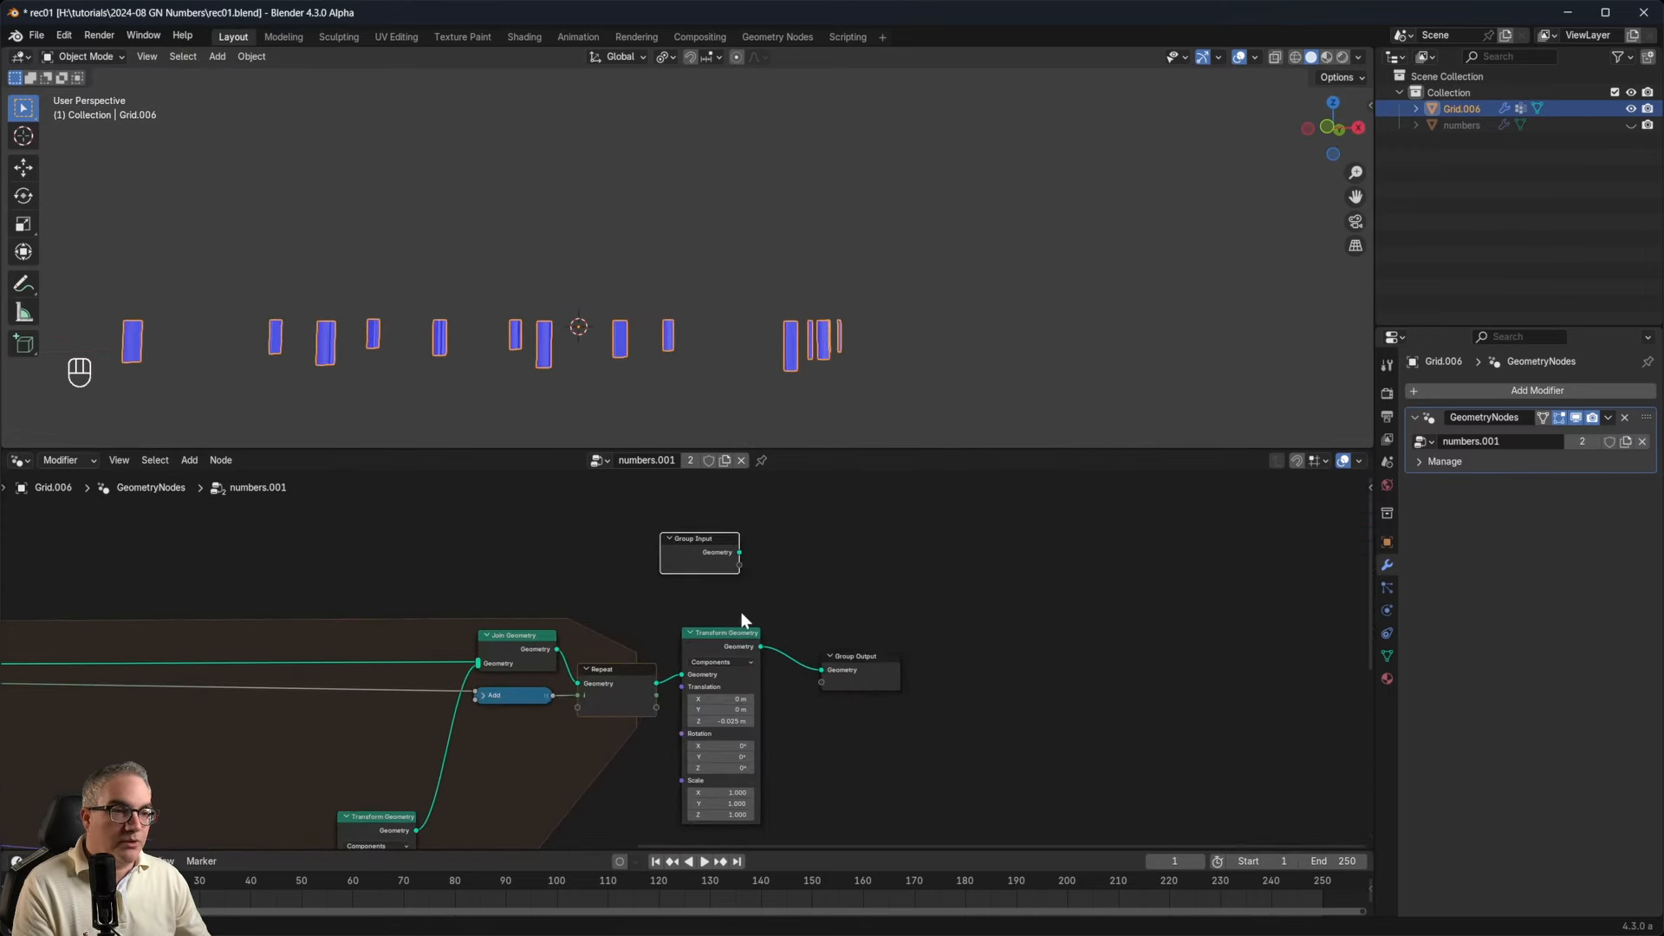
{"action": "scroll", "coordinate": [838, 591], "scroll_direction": "up", "scroll_amount": 2}
{"action": "middle_click_drag", "start_coordinate": [808, 609], "coordinate": [718, 666]}
{"action": "left_click_drag", "start_coordinate": [801, 721], "coordinate": [1181, 685]}
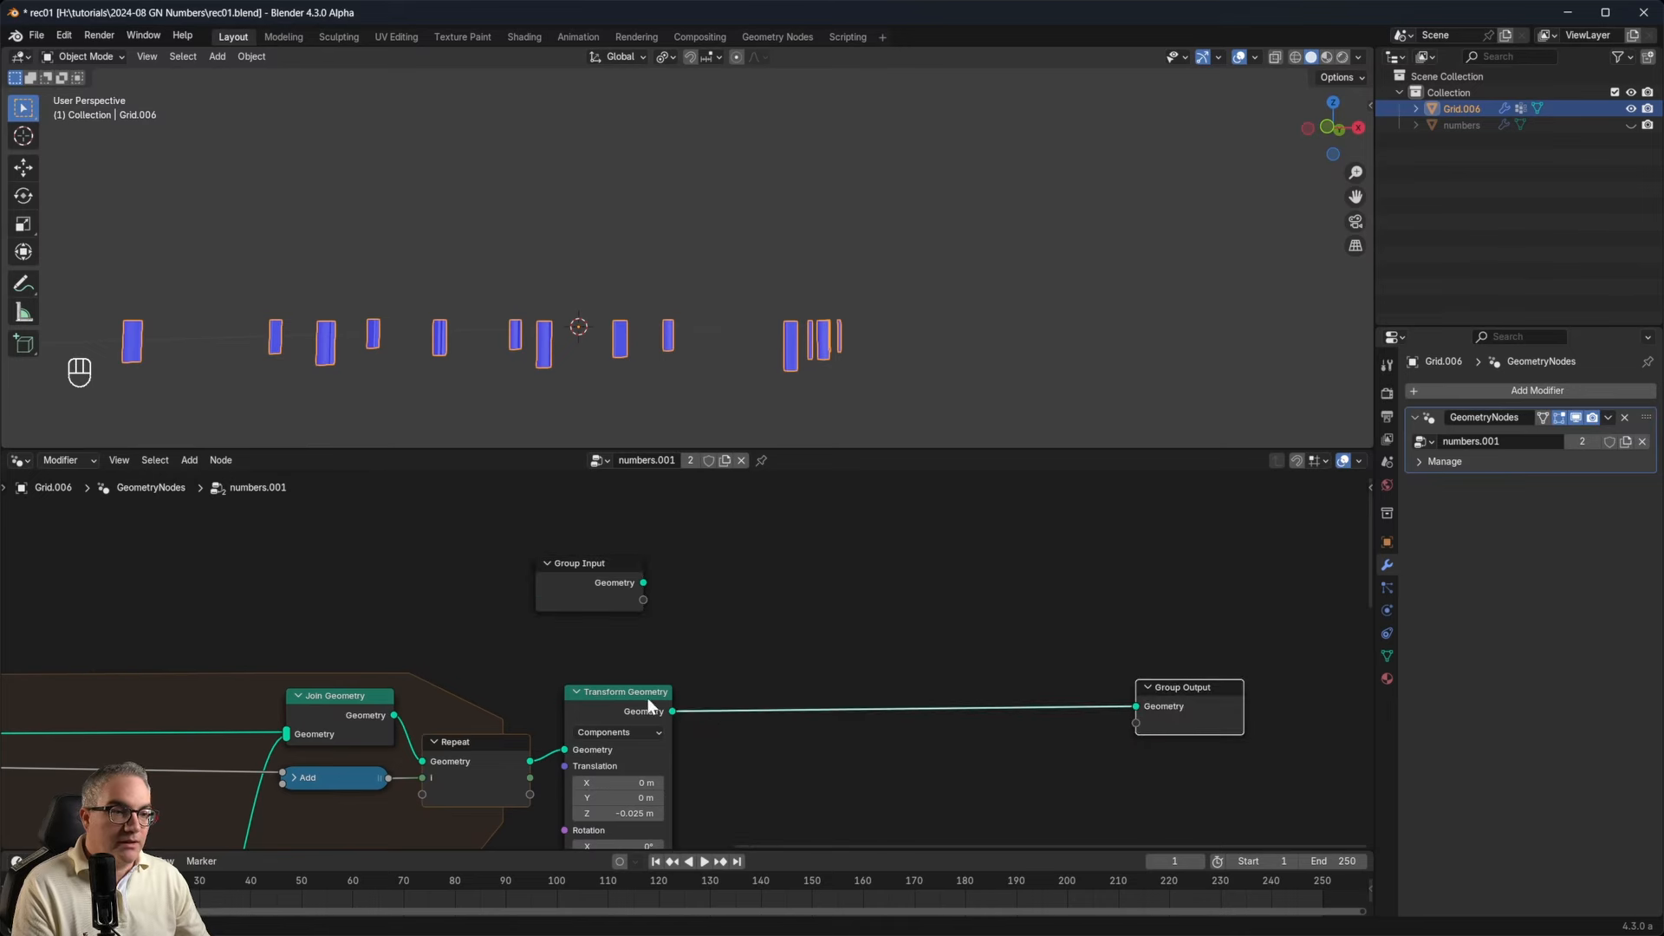
{"action": "left_click_drag", "start_coordinate": [586, 567], "coordinate": [609, 571]}
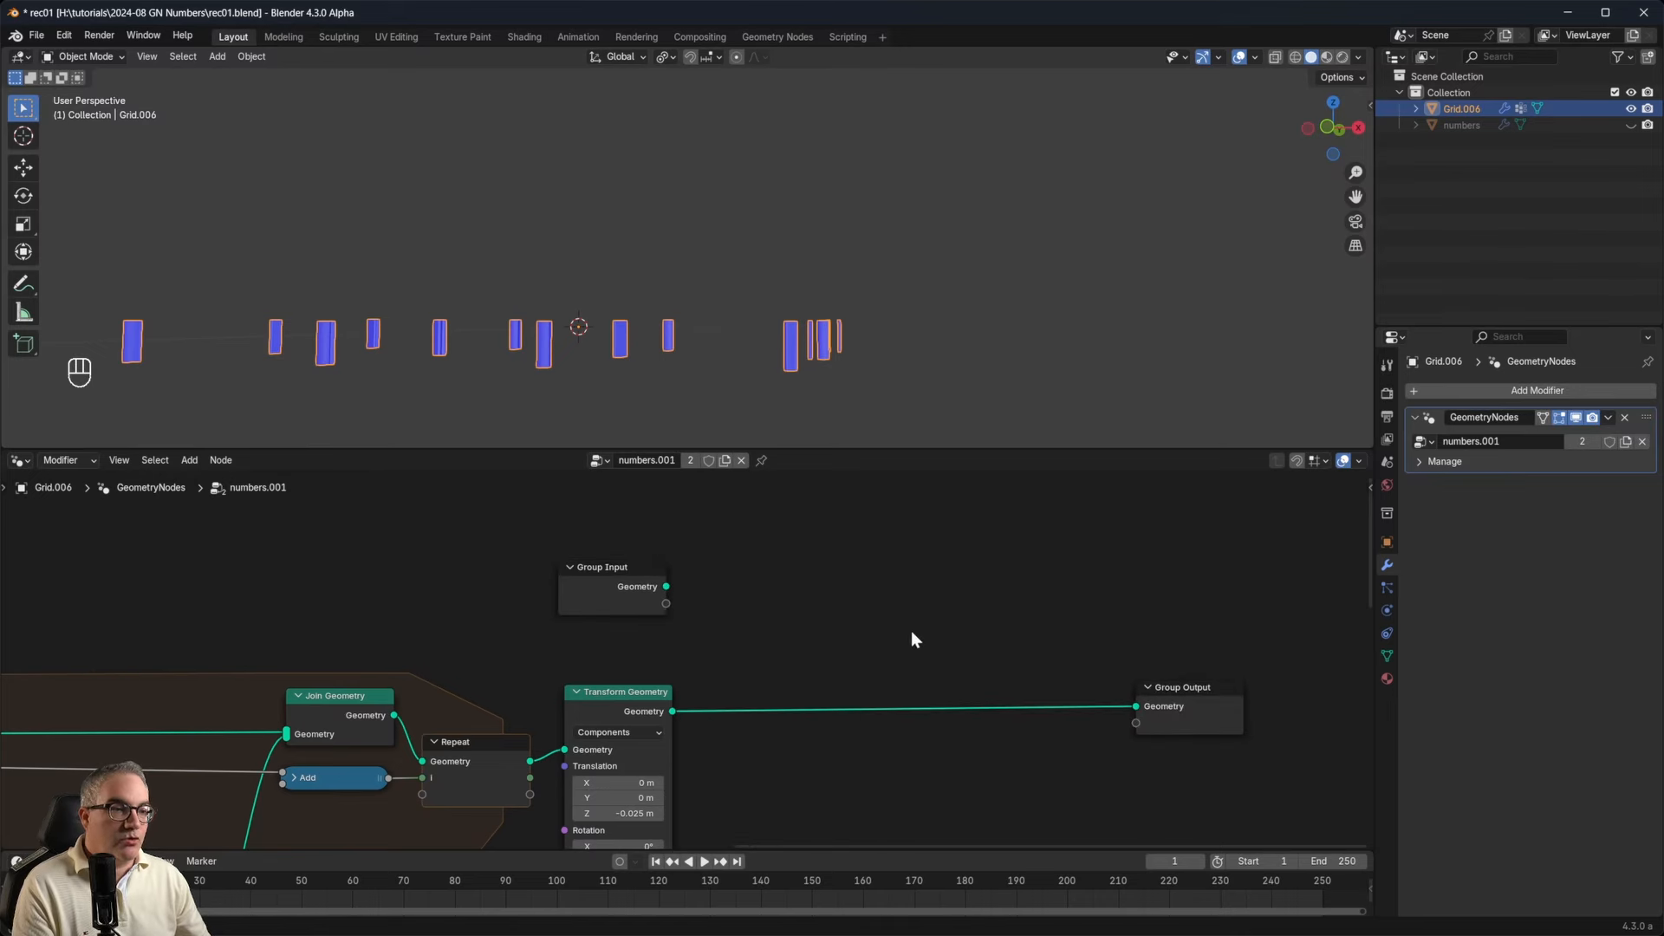
Insert a Mesh Boolean node before Group Output, link Group Input's Geometry to Mesh 1, and move the node closer to its sources.
{"action": "key", "text": "shift+a"}
{"action": "type", "text": "bool"}
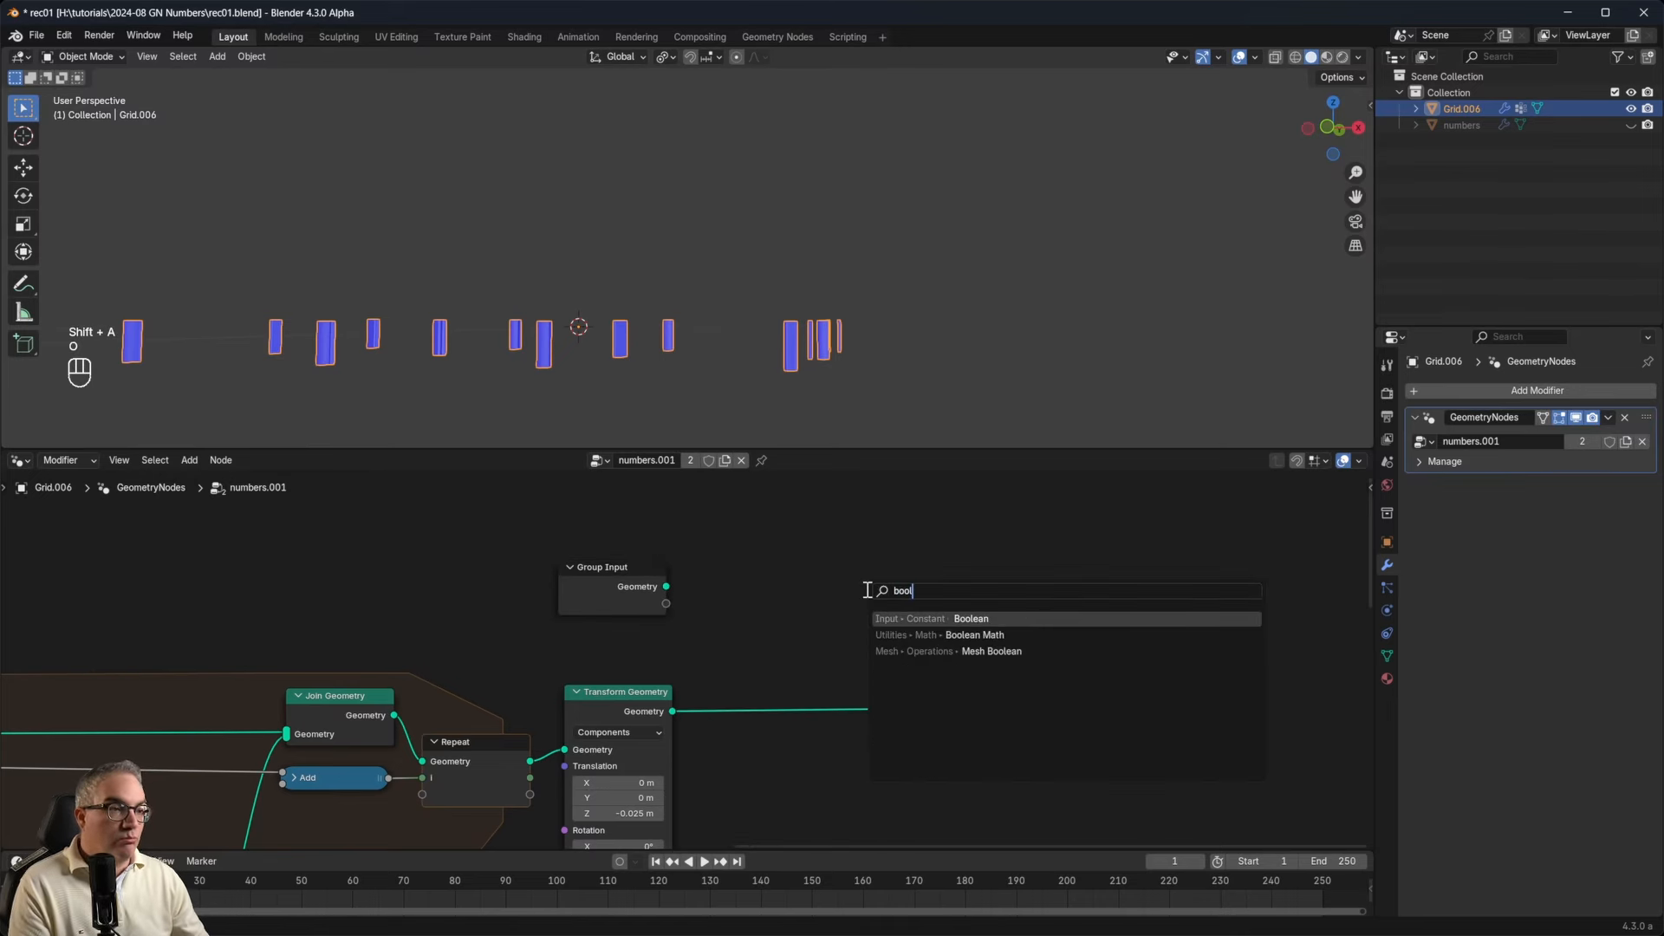
{"action": "left_click", "coordinate": [984, 651]}
{"action": "left_click", "coordinate": [874, 626]}
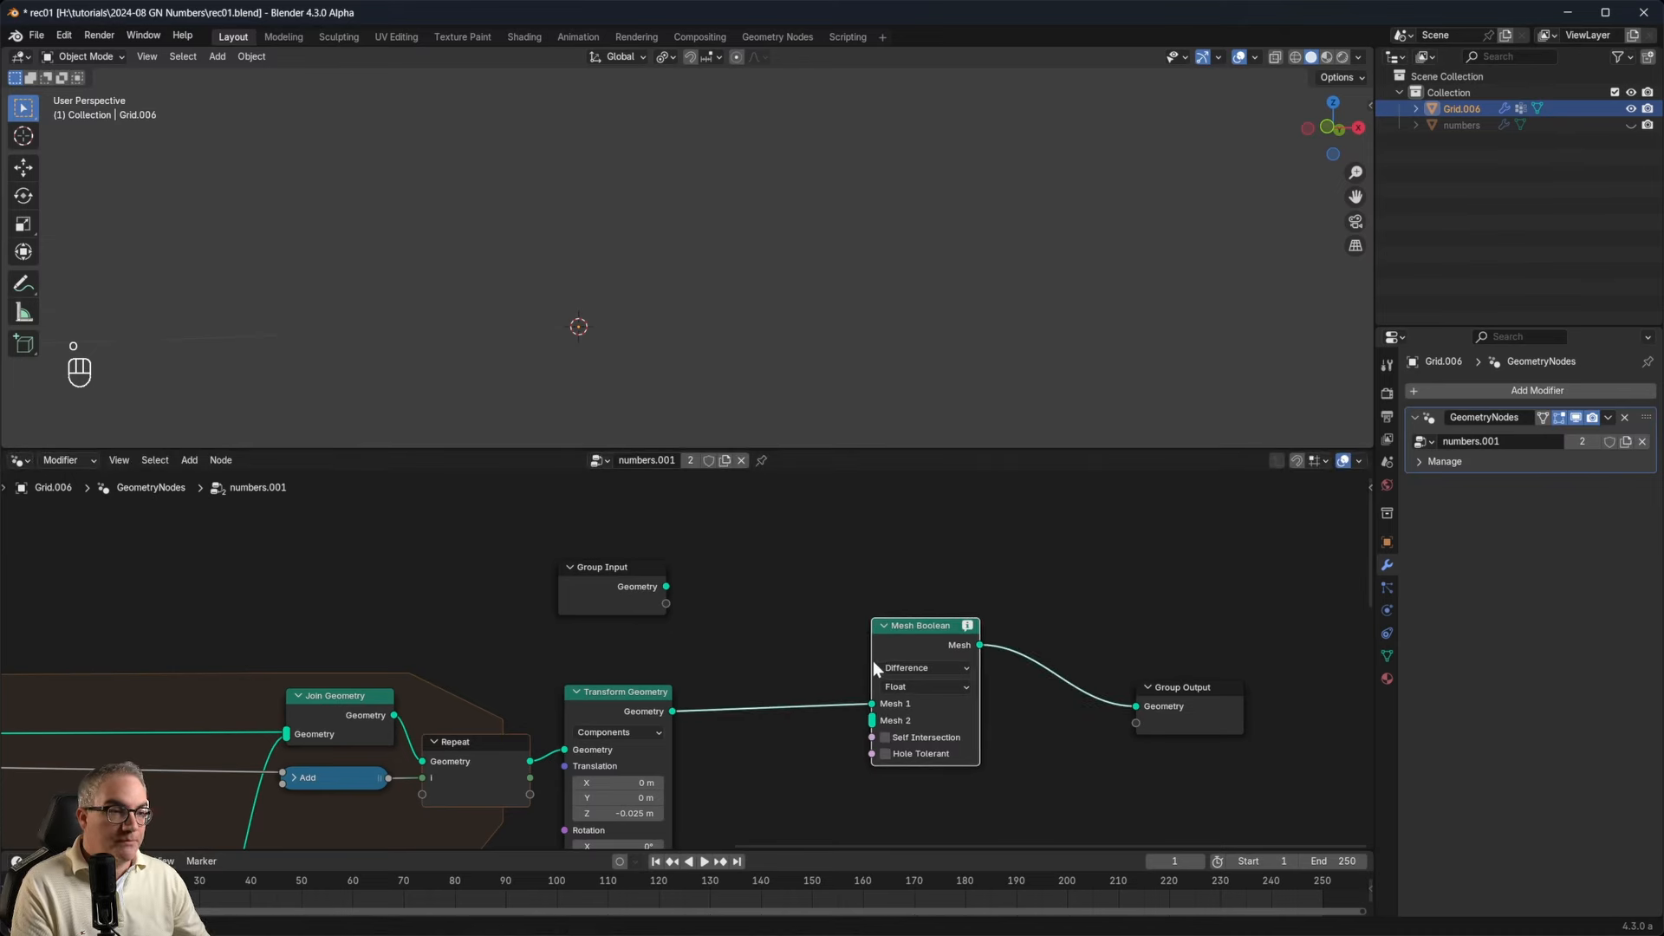
{"action": "left_click_drag", "start_coordinate": [667, 589], "coordinate": [873, 704]}
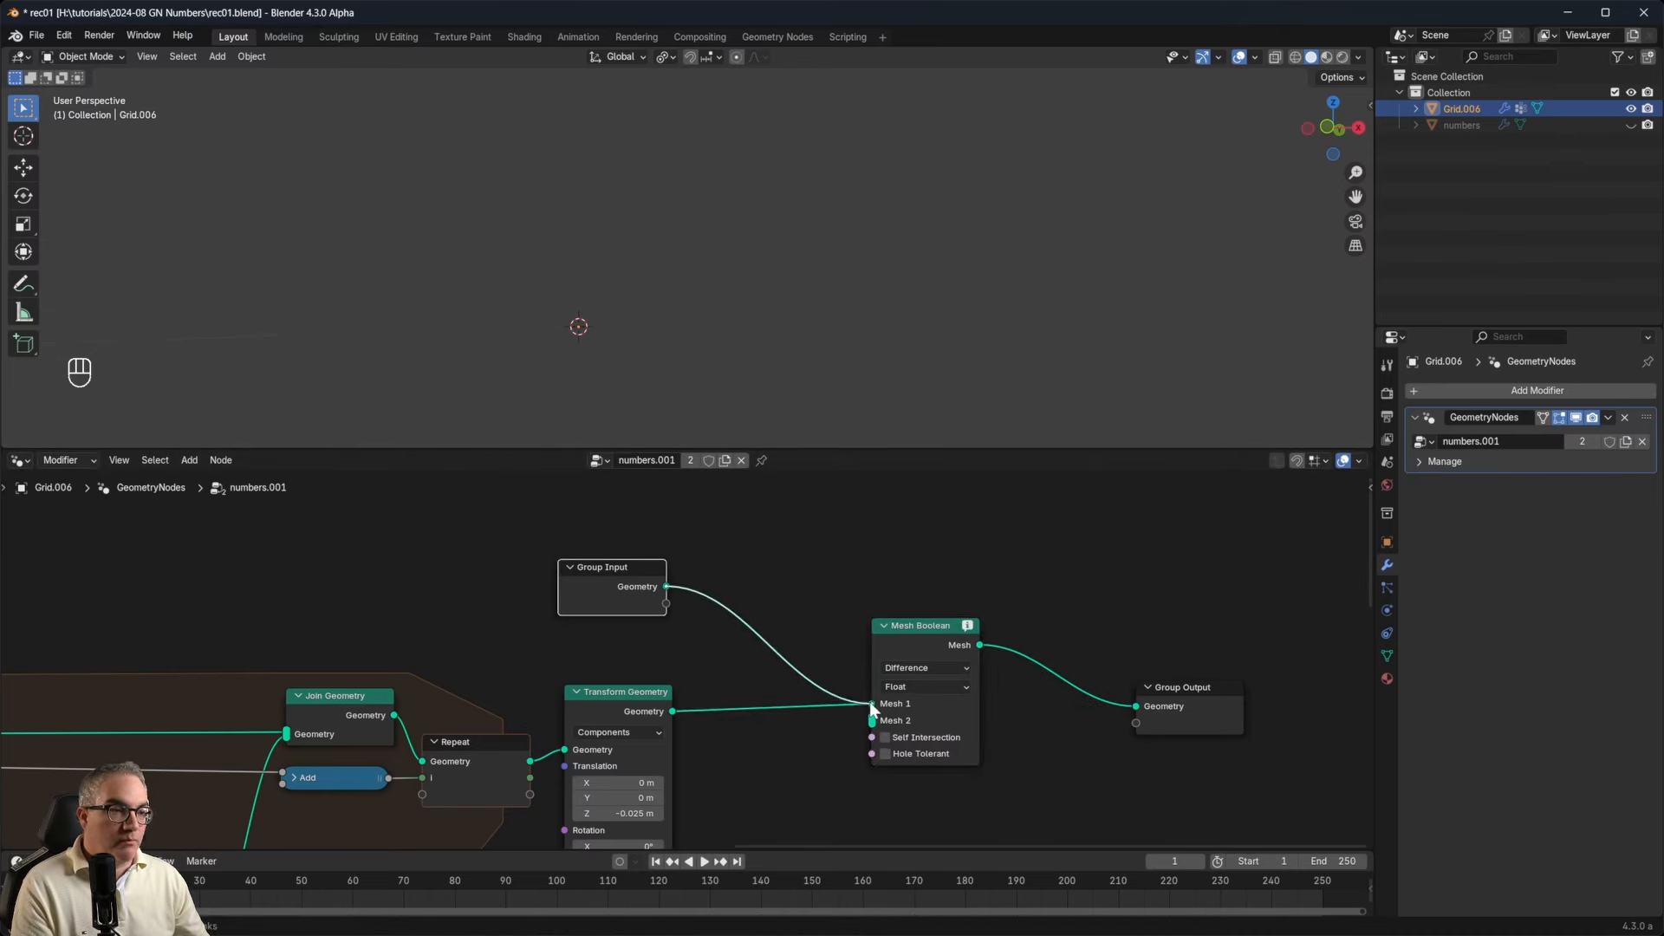
{"action": "left_click_drag", "start_coordinate": [905, 627], "coordinate": [794, 591]}
{"action": "scroll", "coordinate": [798, 629], "scroll_direction": "up", "scroll_amount": 4}
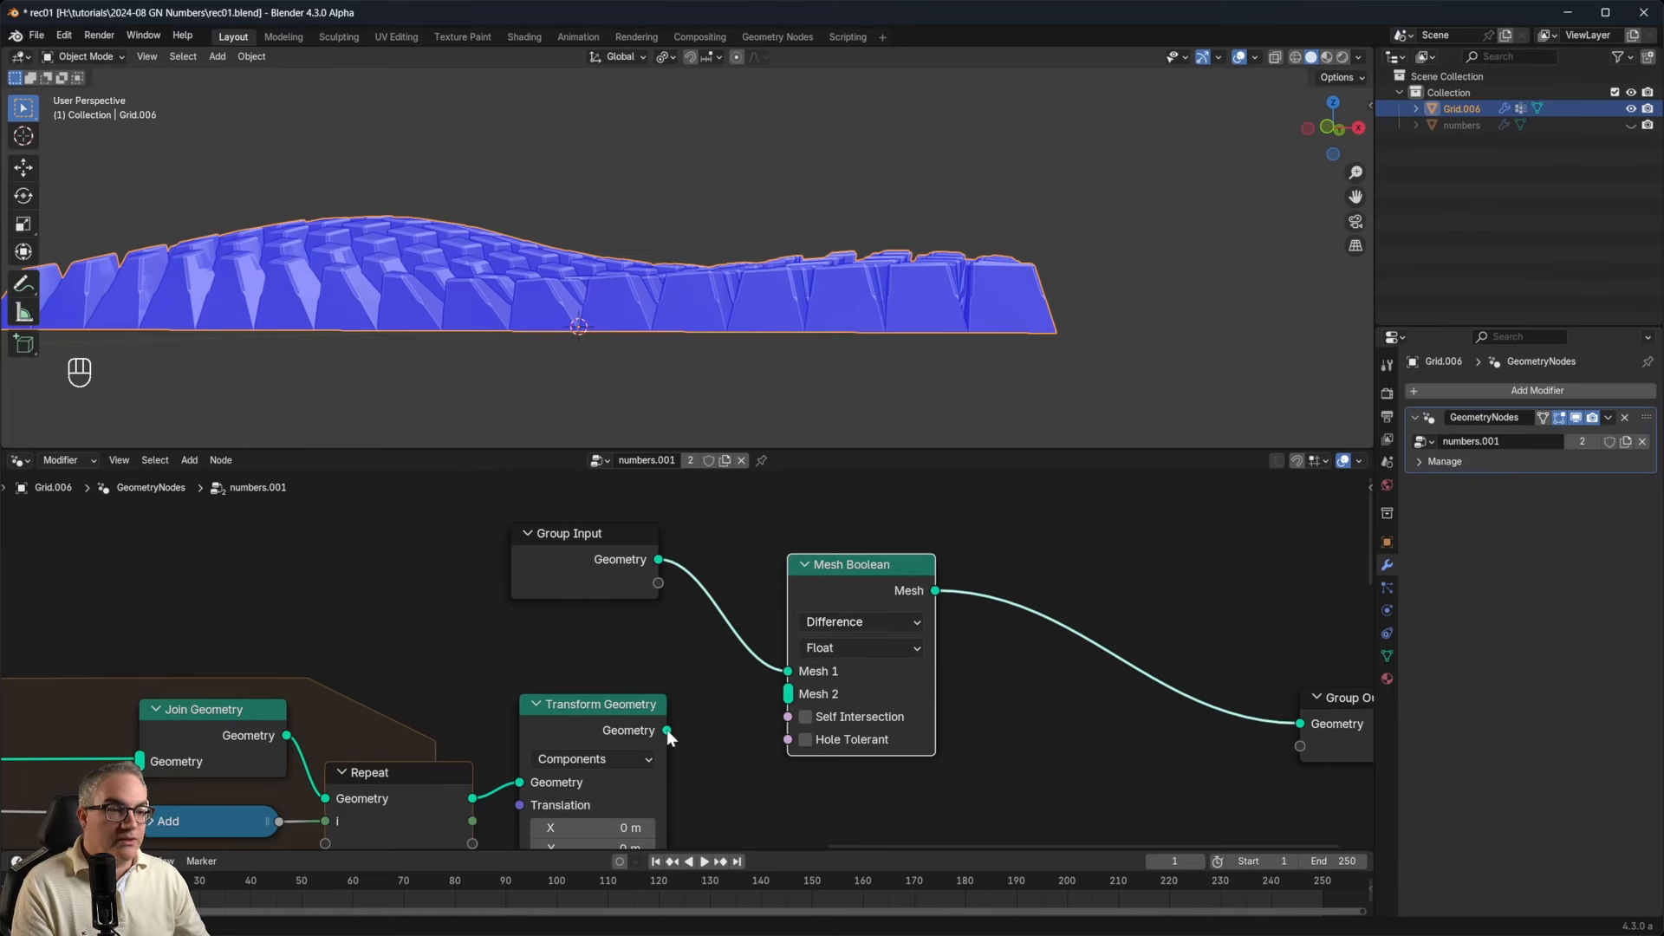
Link the last Transform Geometry's output to Mesh 2 of the Mesh Boolean and enable the node Timings overlay.
{"action": "left_click_drag", "start_coordinate": [667, 730], "coordinate": [788, 693]}
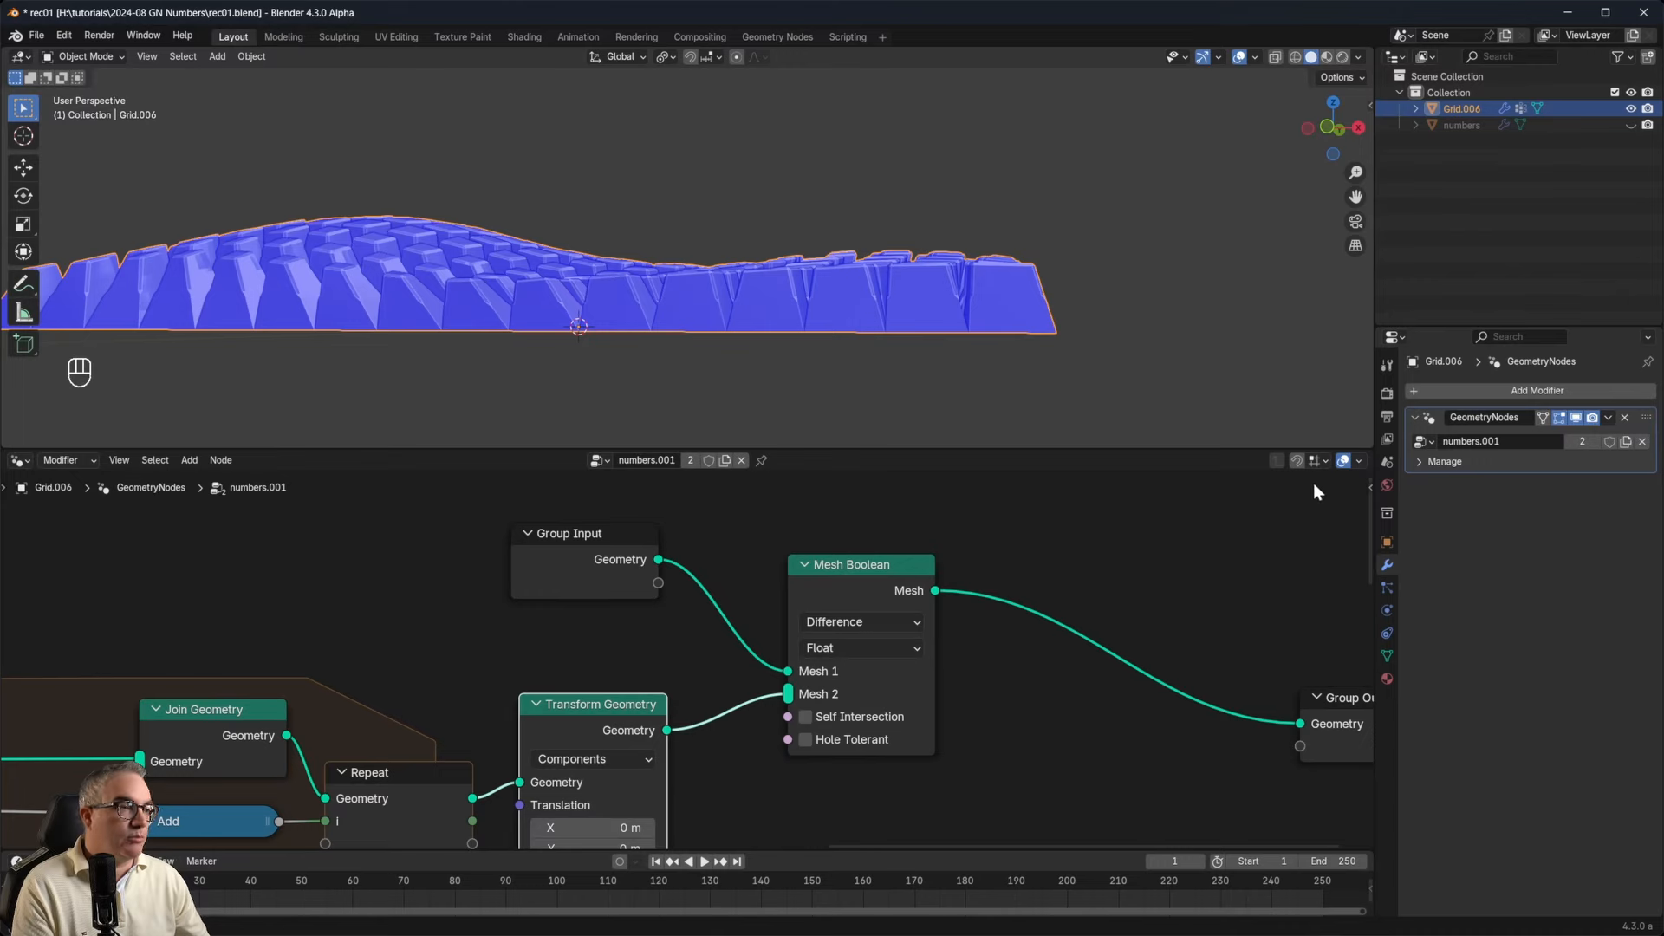
{"action": "left_click", "coordinate": [1360, 463]}
{"action": "left_click", "coordinate": [1321, 597]}
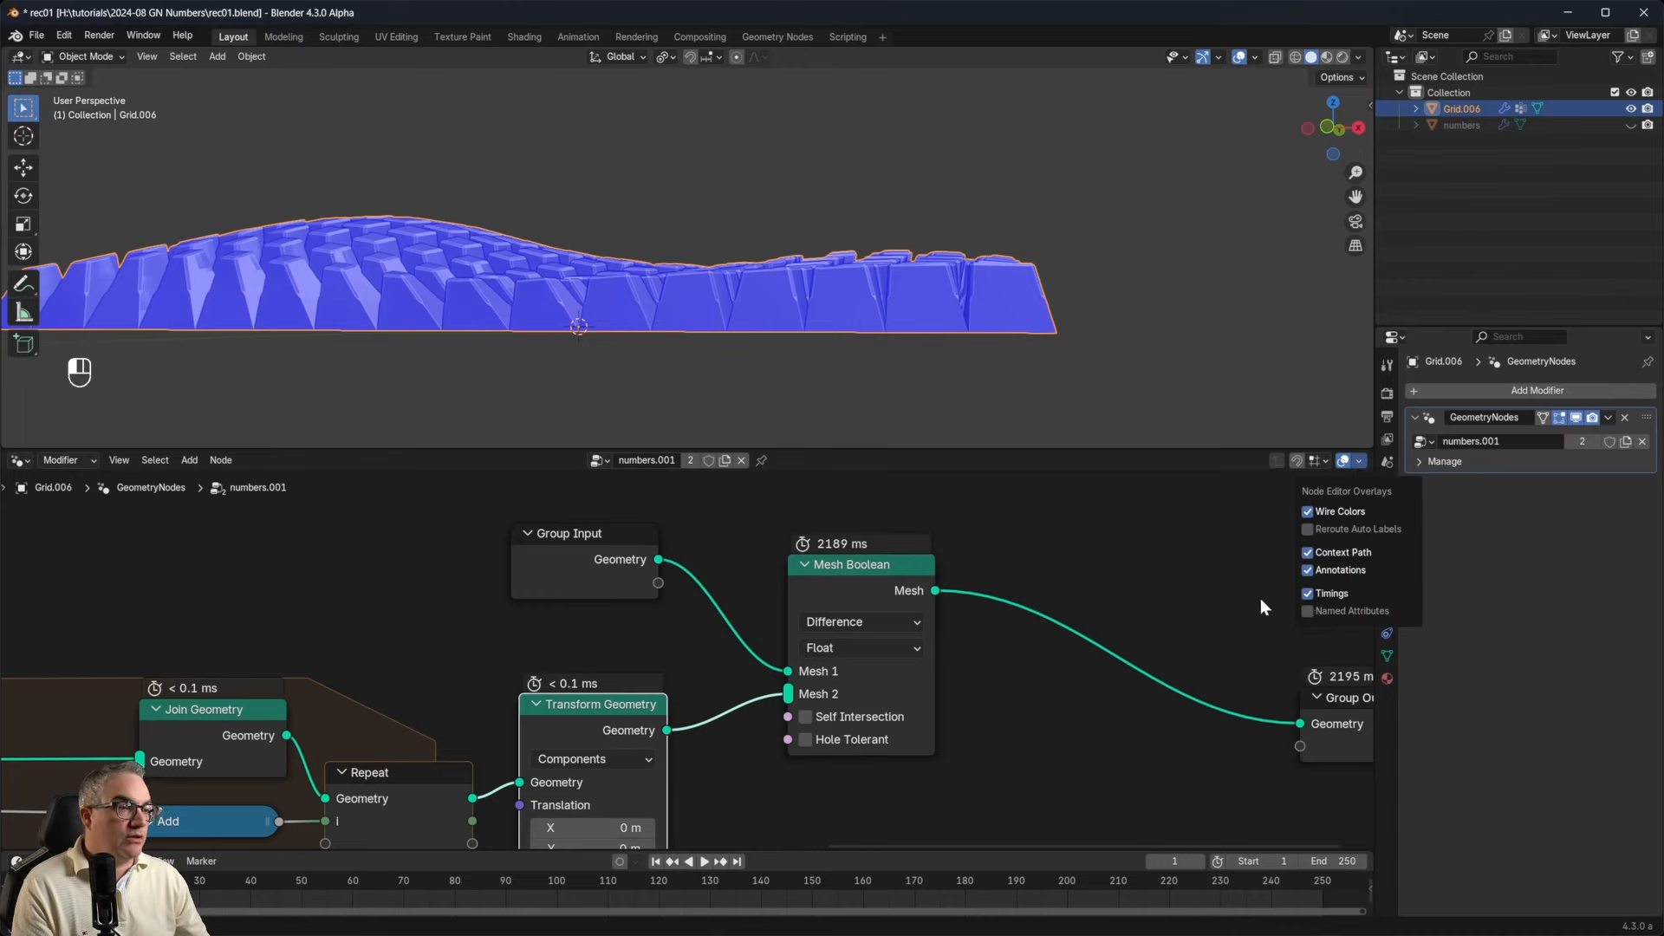
{"action": "middle_click_drag", "start_coordinate": [931, 549], "coordinate": [954, 617]}
{"action": "scroll", "coordinate": [807, 626], "scroll_direction": "up", "scroll_amount": 3}
{"action": "middle_click_drag", "start_coordinate": [889, 690], "coordinate": [775, 590]}
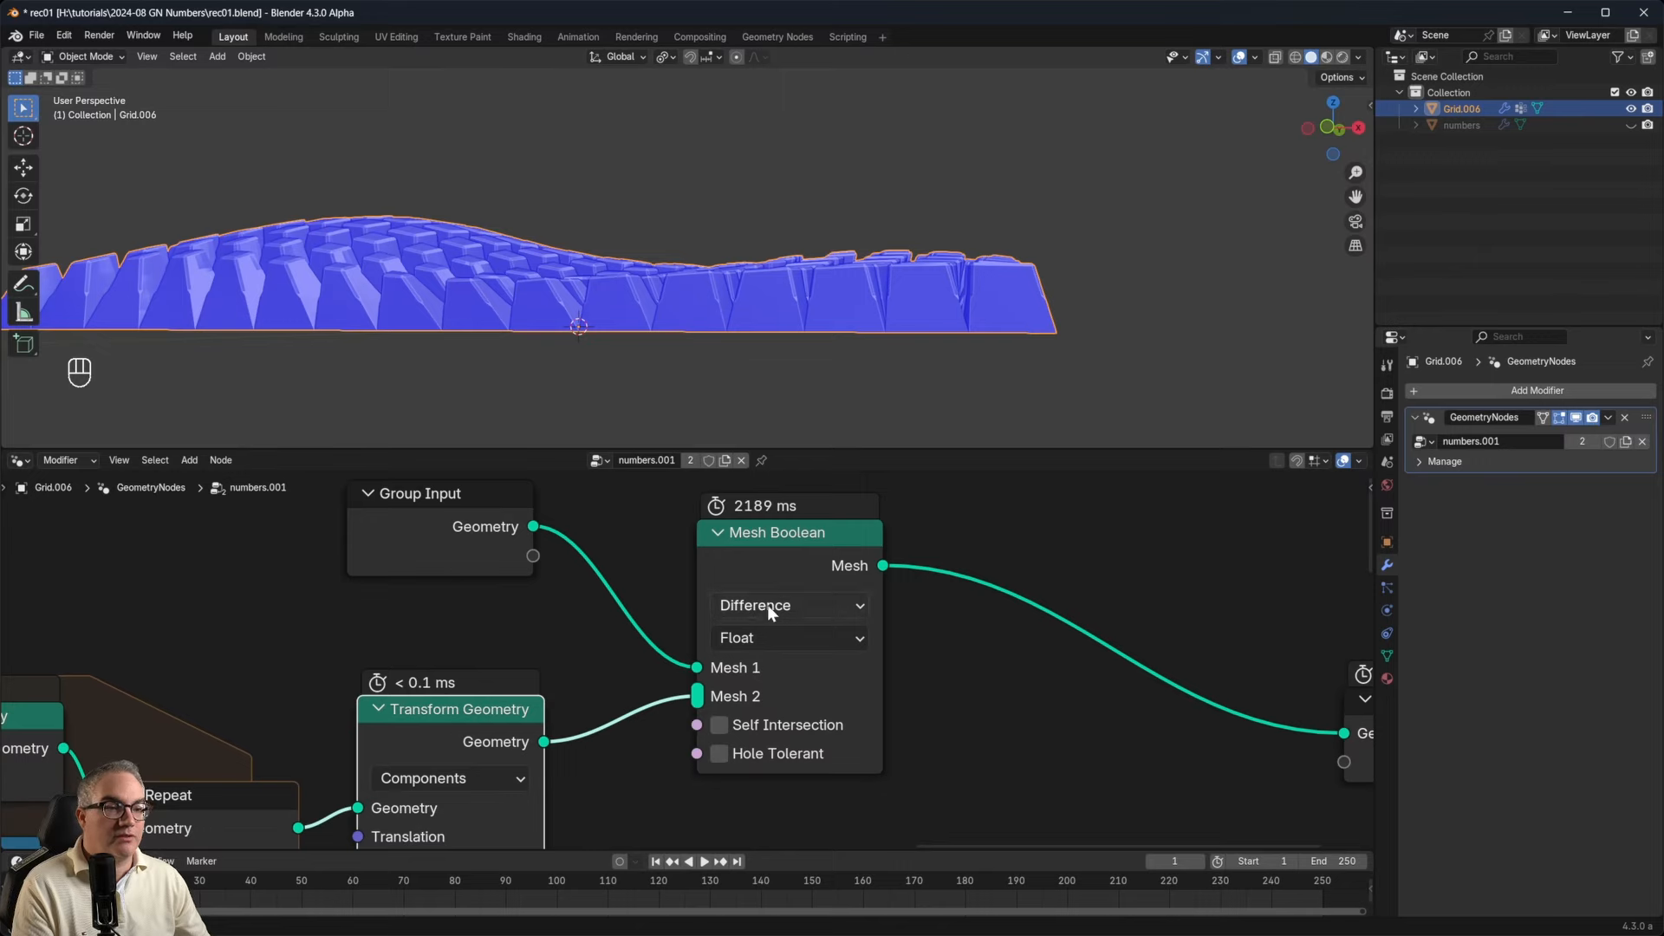
{"action": "middle_click_drag", "start_coordinate": [768, 274], "coordinate": [1128, 278]}
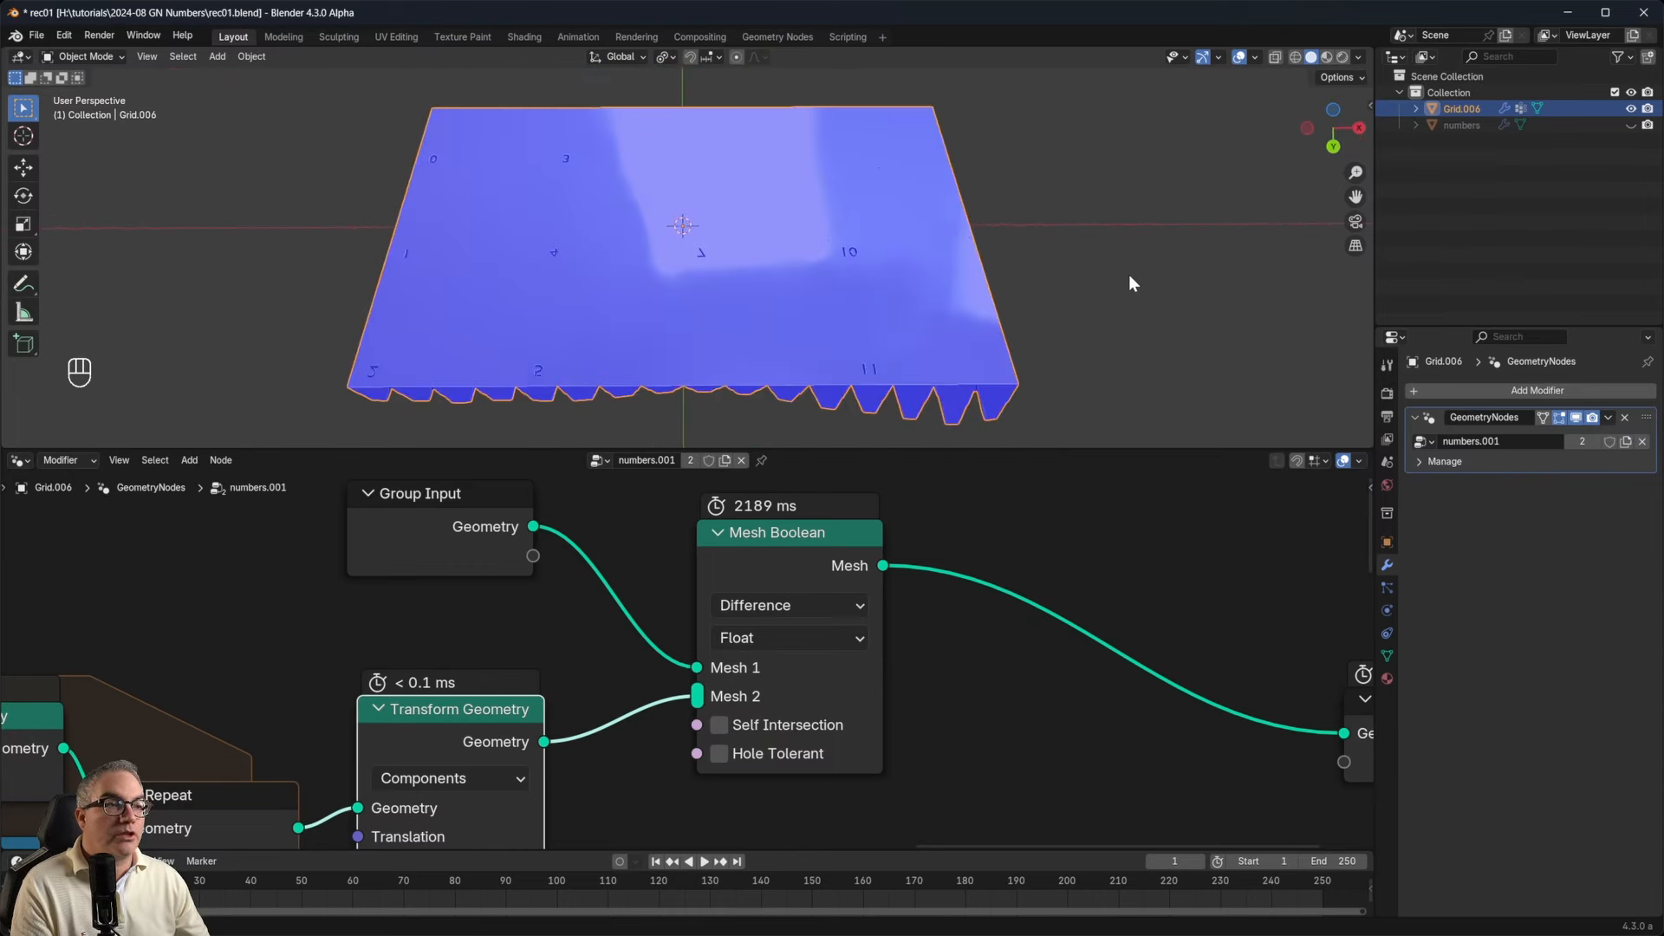
Move the Mesh Boolean node closer to Group Output to free space after Transform Geometry.
{"action": "scroll", "coordinate": [833, 751], "scroll_direction": "down", "scroll_amount": 2}
{"action": "middle_click_drag", "start_coordinate": [888, 711], "coordinate": [694, 659]}
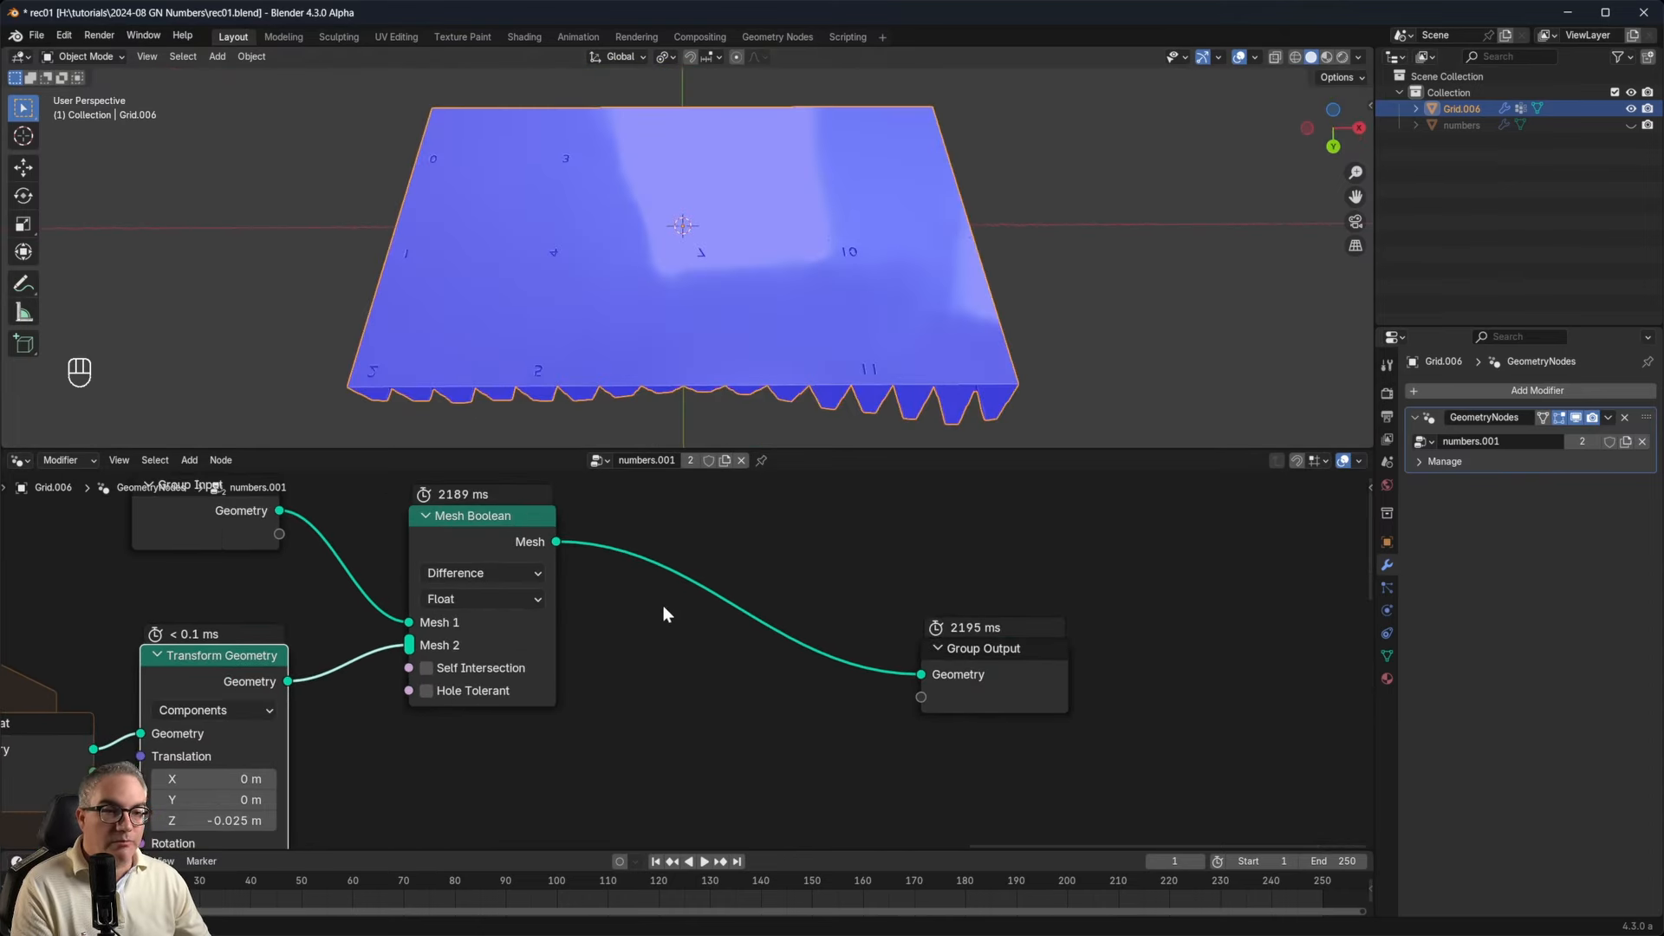
{"action": "scroll", "coordinate": [662, 614], "scroll_direction": "down", "scroll_amount": 1}
{"action": "left_click_drag", "start_coordinate": [475, 530], "coordinate": [618, 554]}
{"action": "middle_click_drag", "start_coordinate": [267, 664], "coordinate": [432, 611]}
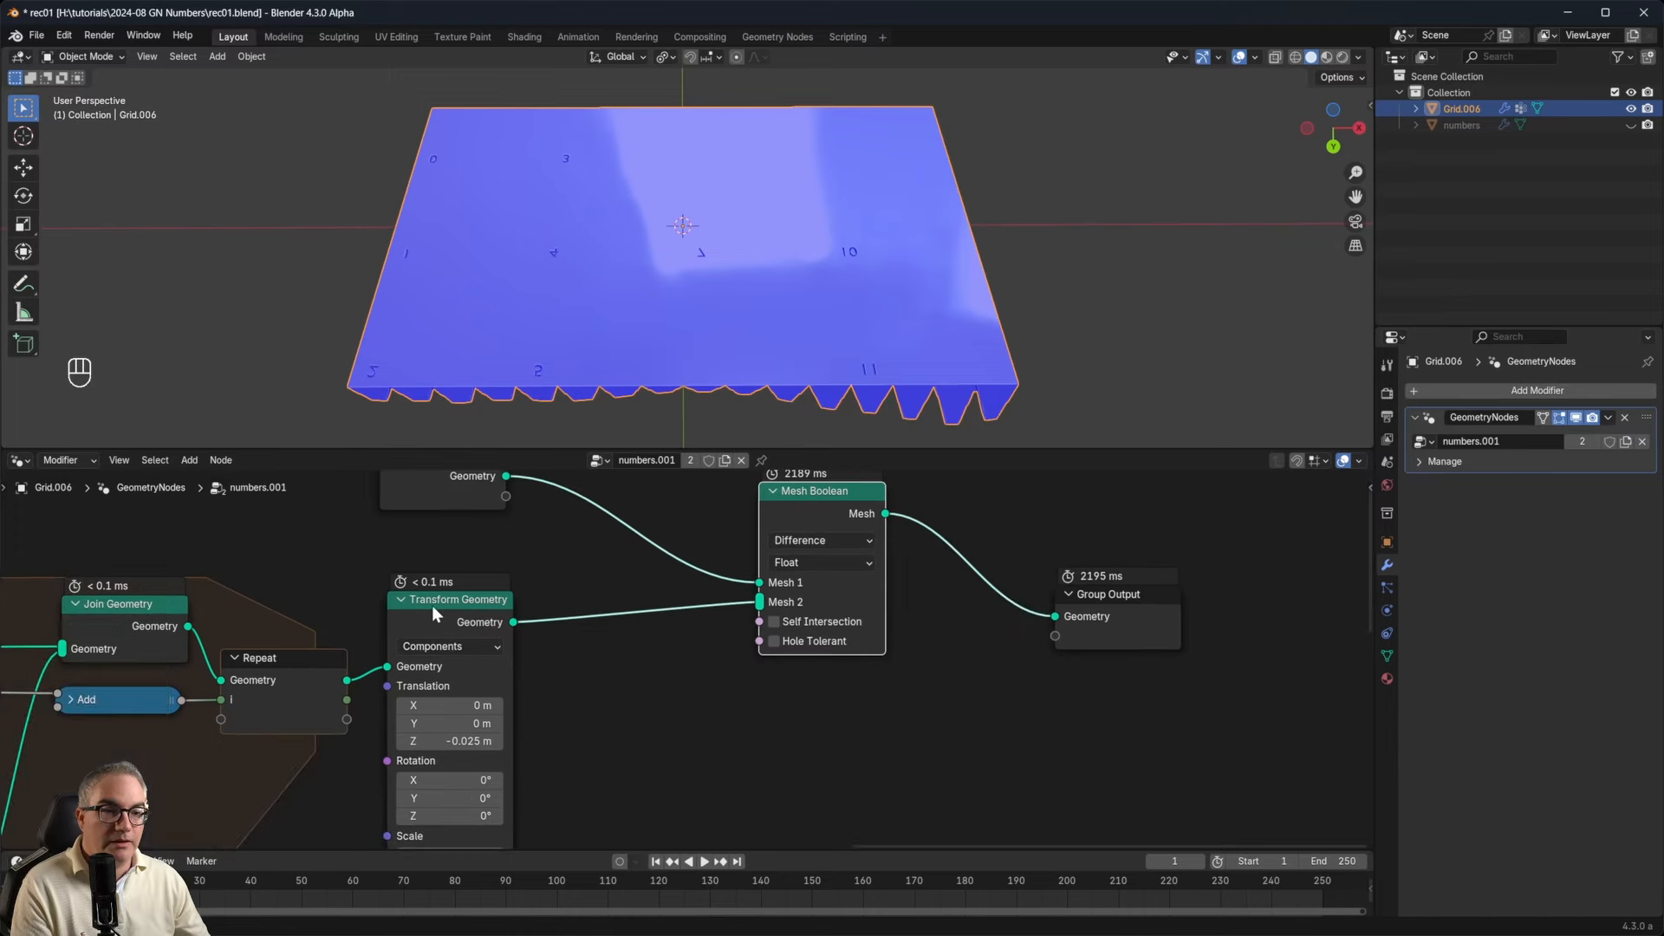
Mirror the numbers by setting the last Transform Geometry node's X scale to -1.
{"action": "scroll", "coordinate": [549, 678], "scroll_direction": "up", "scroll_amount": 2}
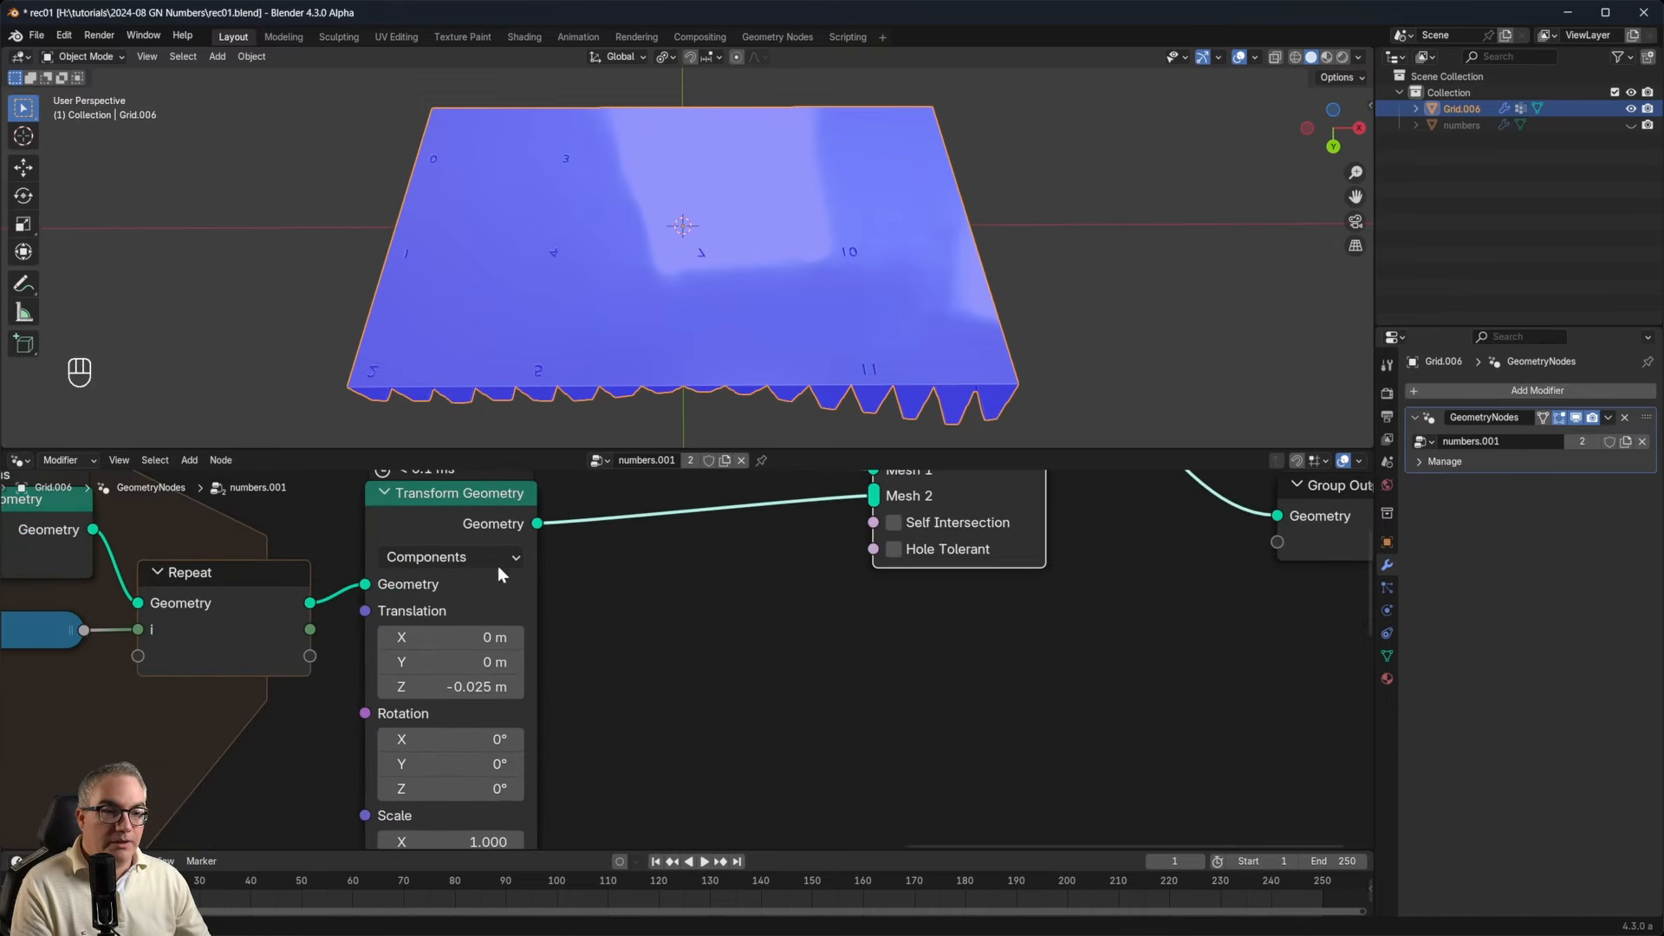
{"action": "middle_click_drag", "start_coordinate": [455, 745], "coordinate": [462, 714]}
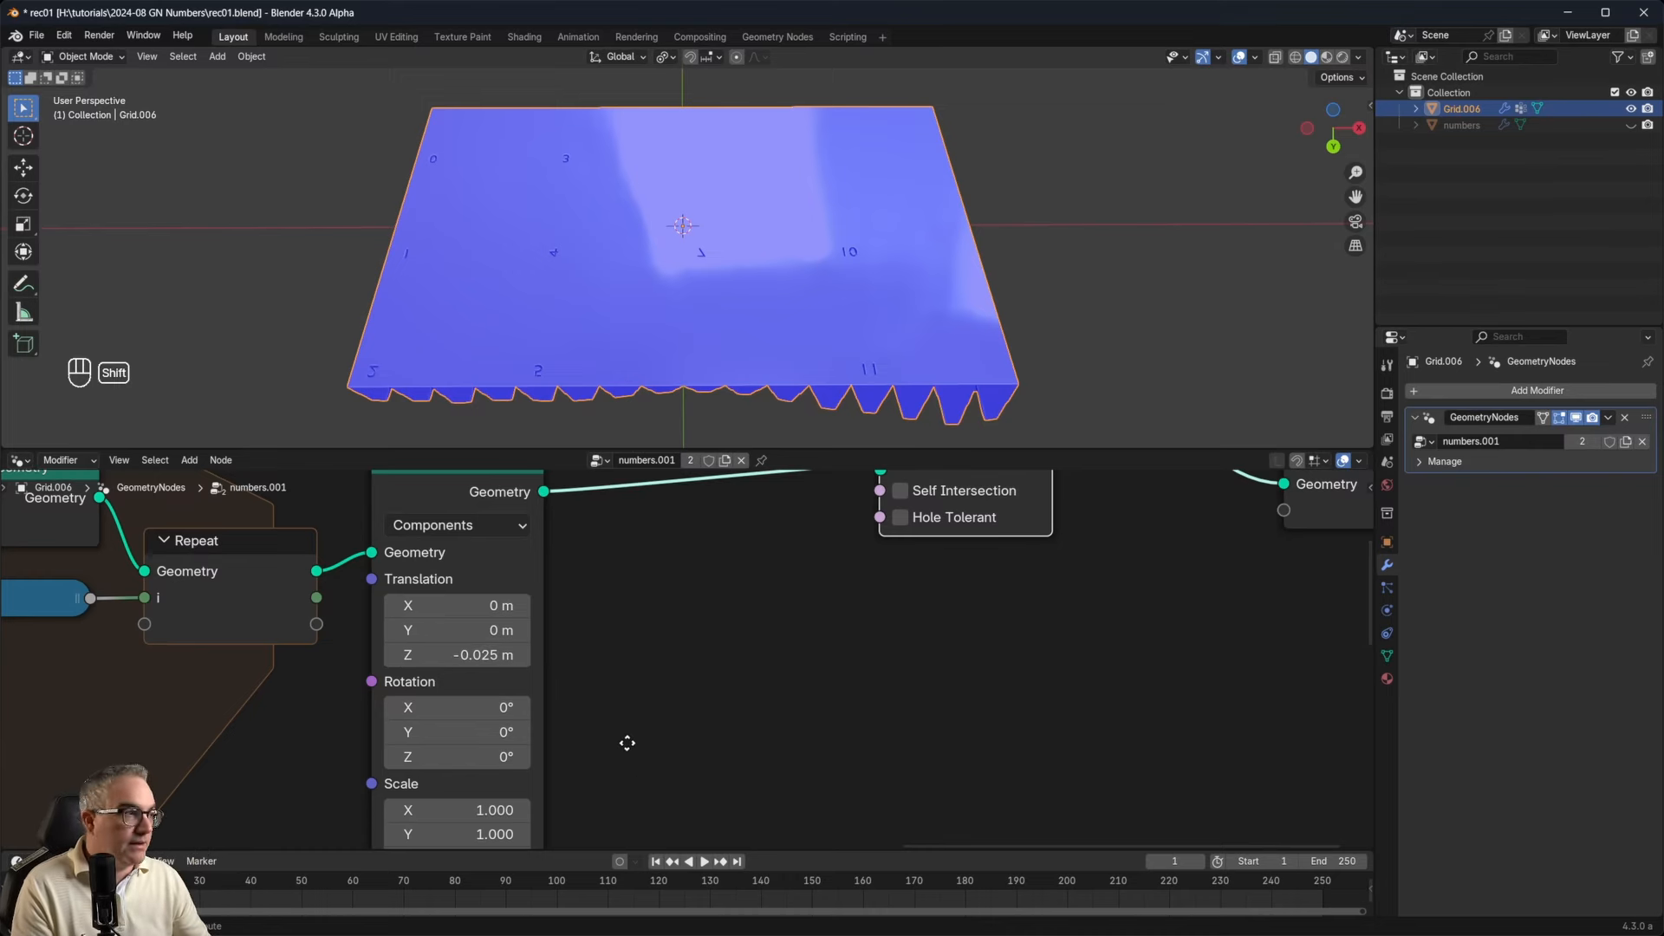
{"action": "middle_click_drag", "start_coordinate": [624, 743], "coordinate": [621, 699]}
{"action": "scroll", "coordinate": [455, 633], "scroll_direction": "down", "scroll_amount": 1}
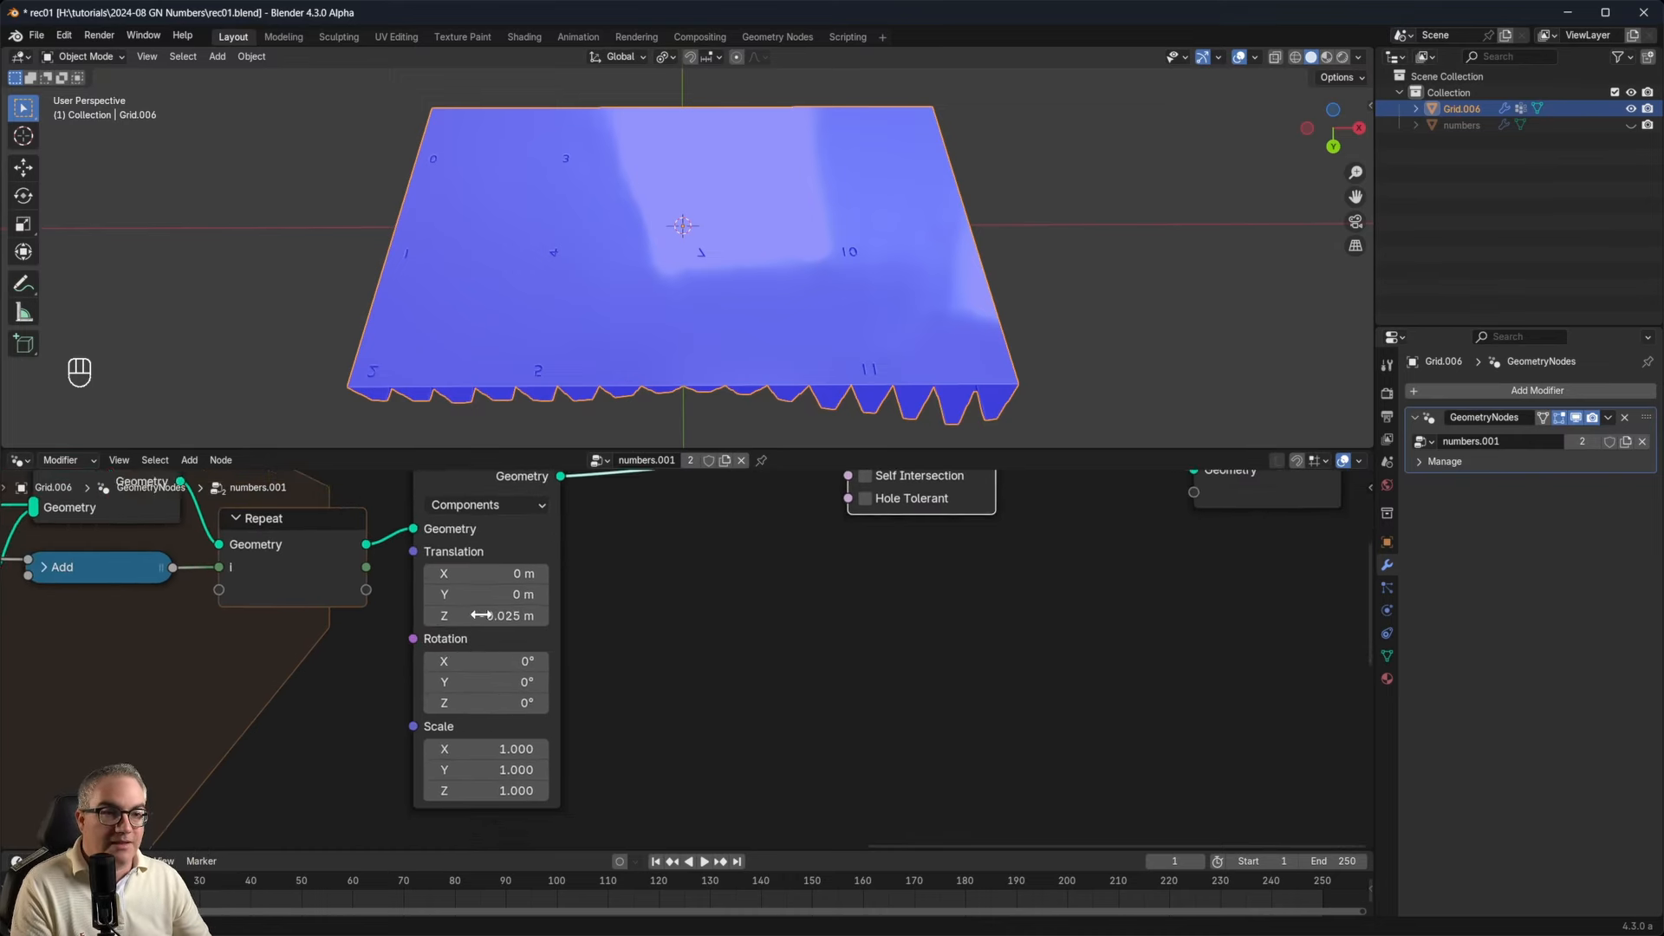
{"action": "middle_click_drag", "start_coordinate": [483, 744], "coordinate": [487, 788]}
{"action": "left_click", "coordinate": [489, 795]}
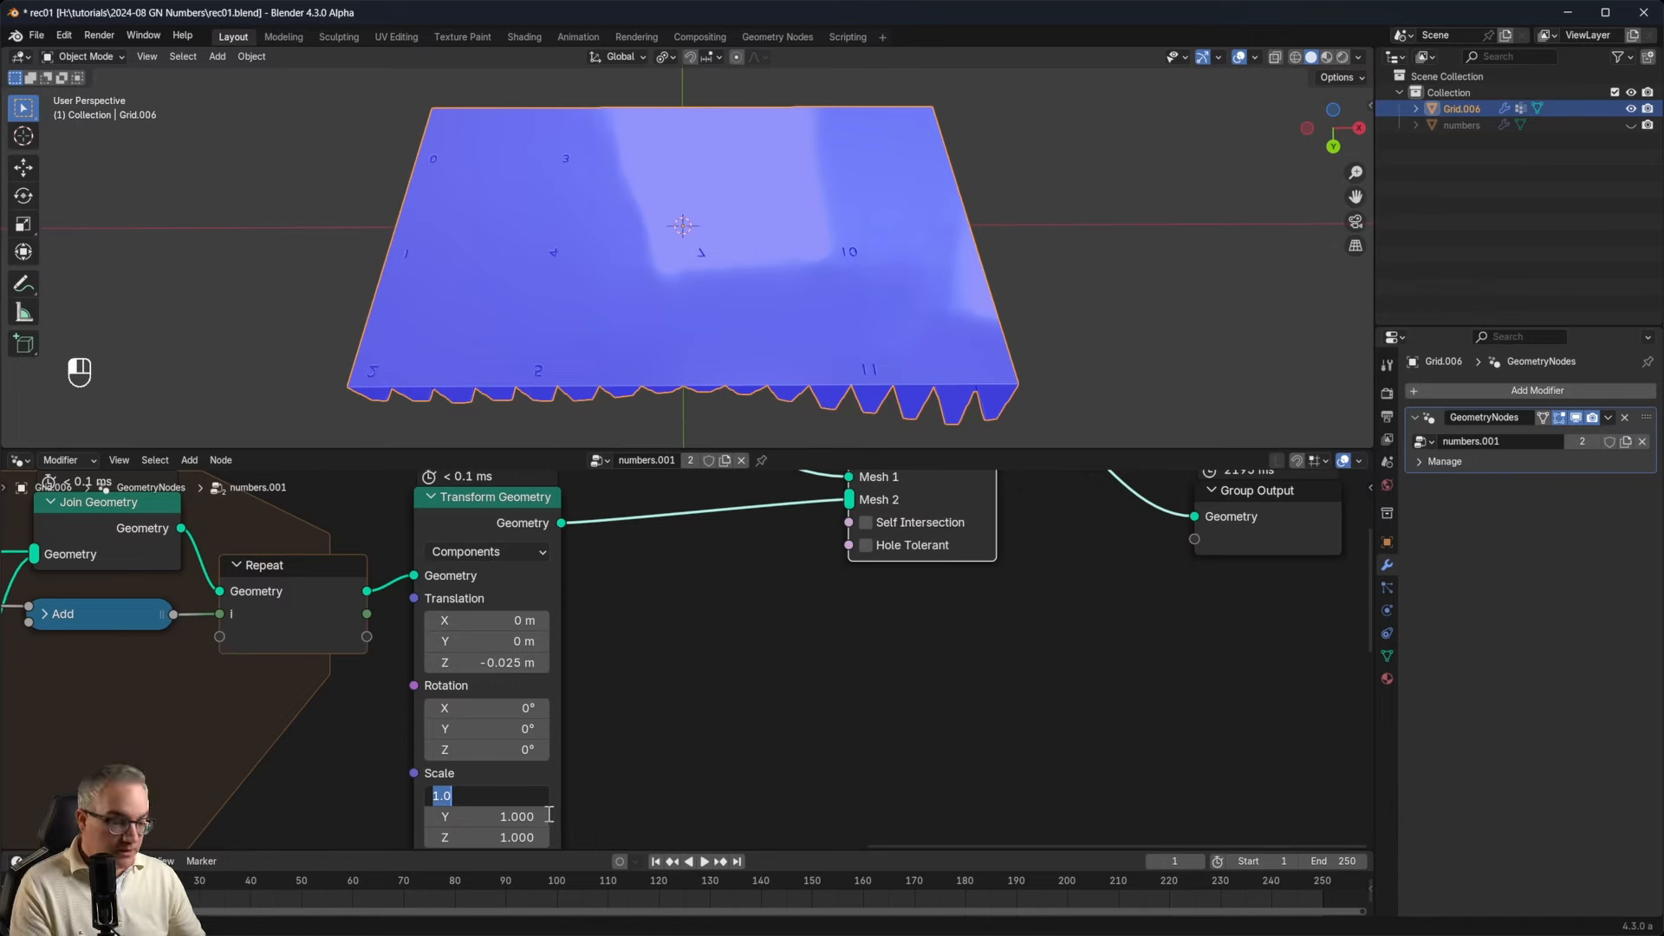
{"action": "type", "text": "-1"}
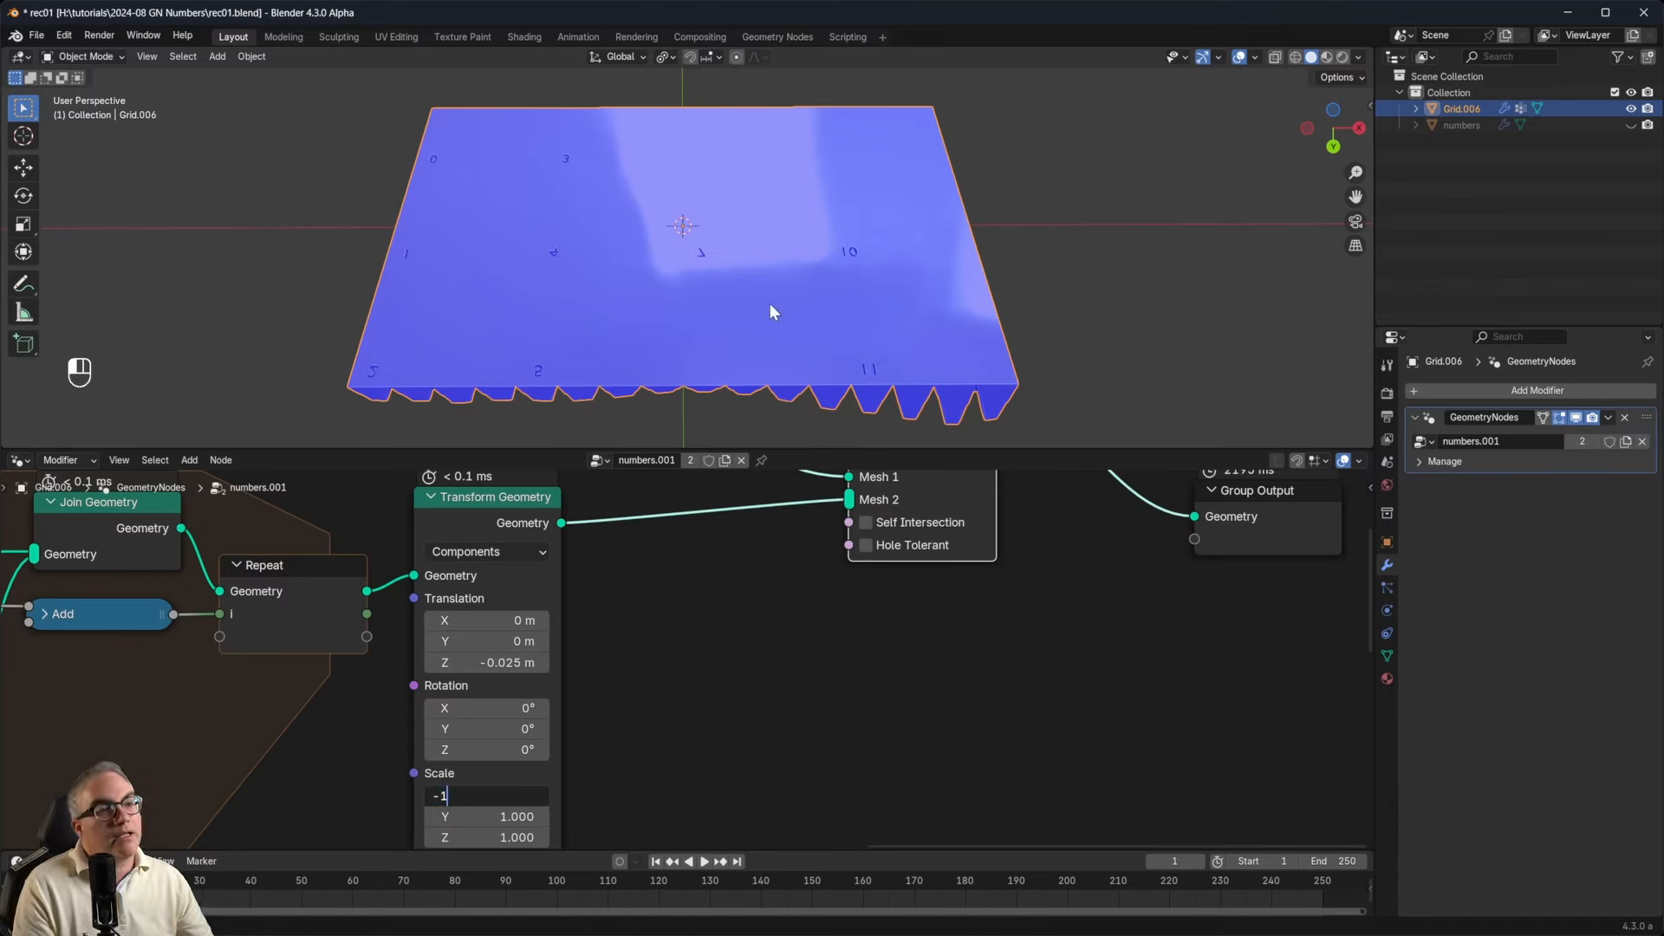
{"action": "key", "text": "Return"}
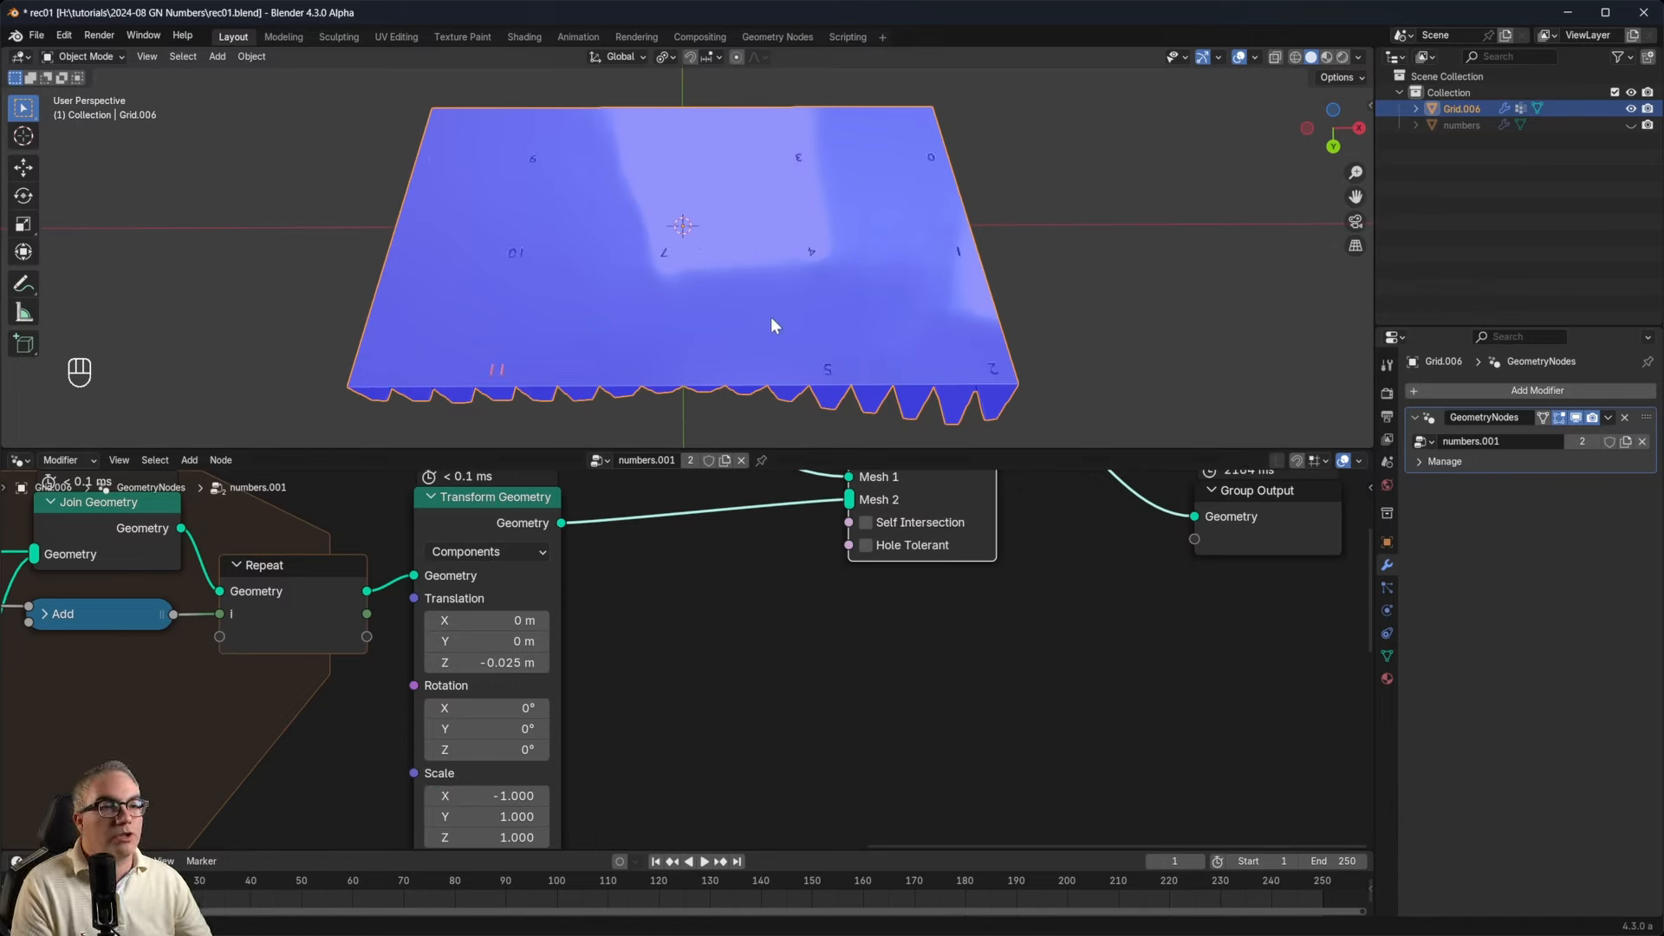
Try the Exact solver on the Mesh Boolean, inspect the panel's underside, and return the solver to Float.
{"action": "middle_click_drag", "start_coordinate": [777, 323], "coordinate": [557, 283]}
{"action": "scroll", "coordinate": [556, 283], "scroll_direction": "up", "scroll_amount": 6}
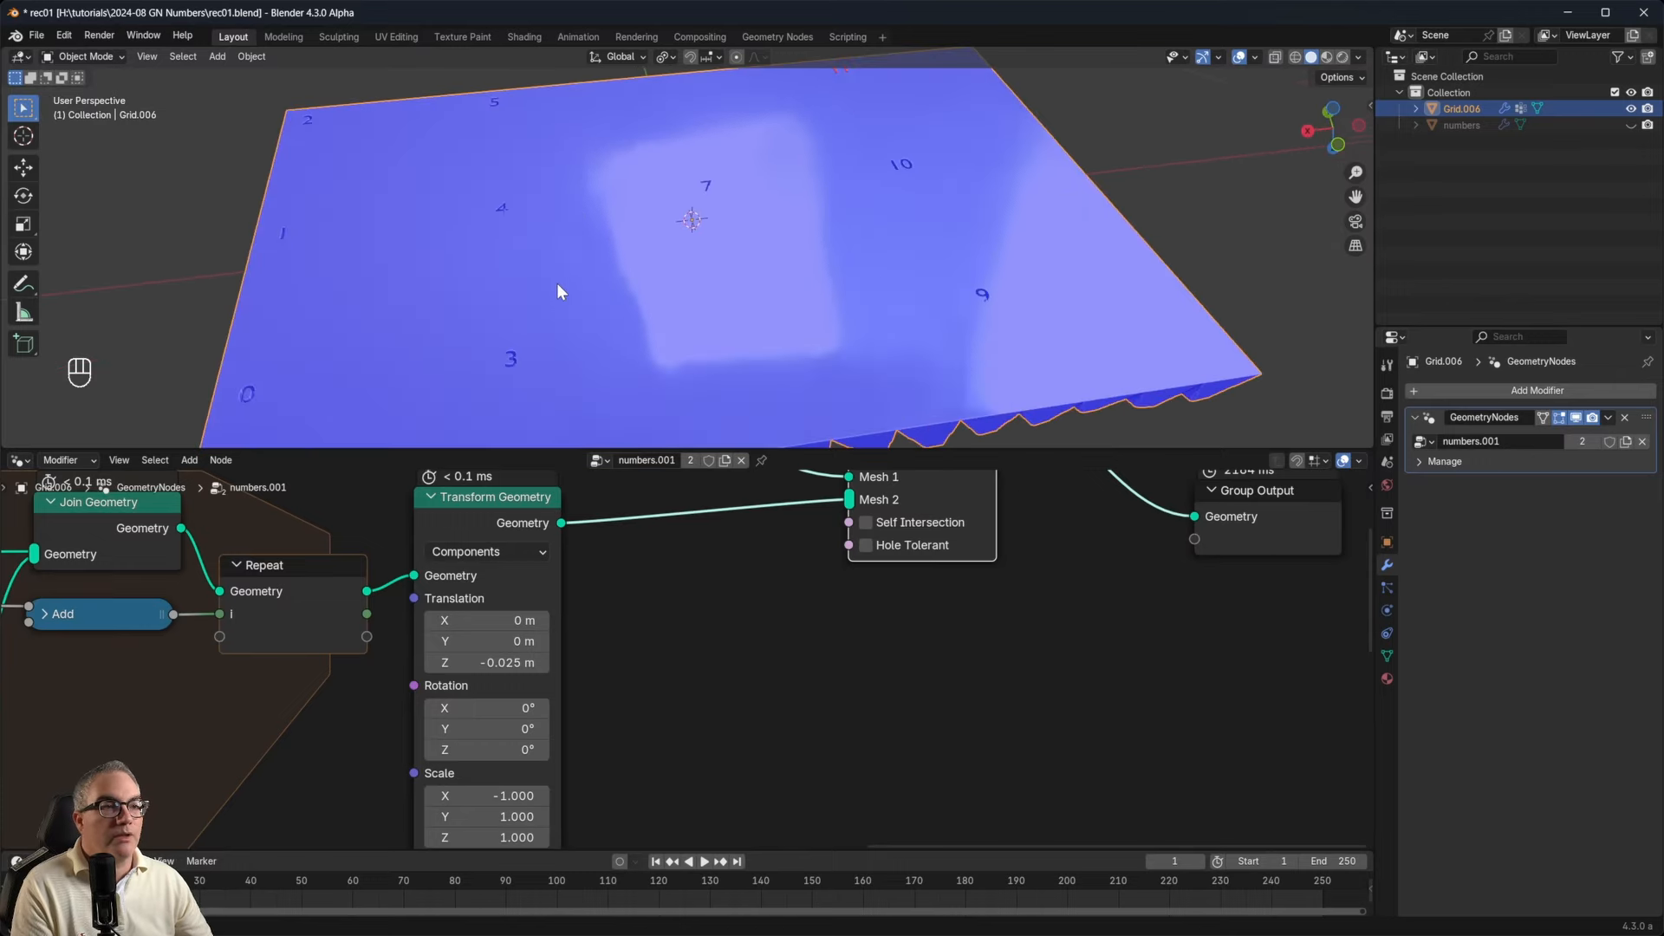
{"action": "middle_click_drag", "start_coordinate": [757, 241], "coordinate": [706, 76]}
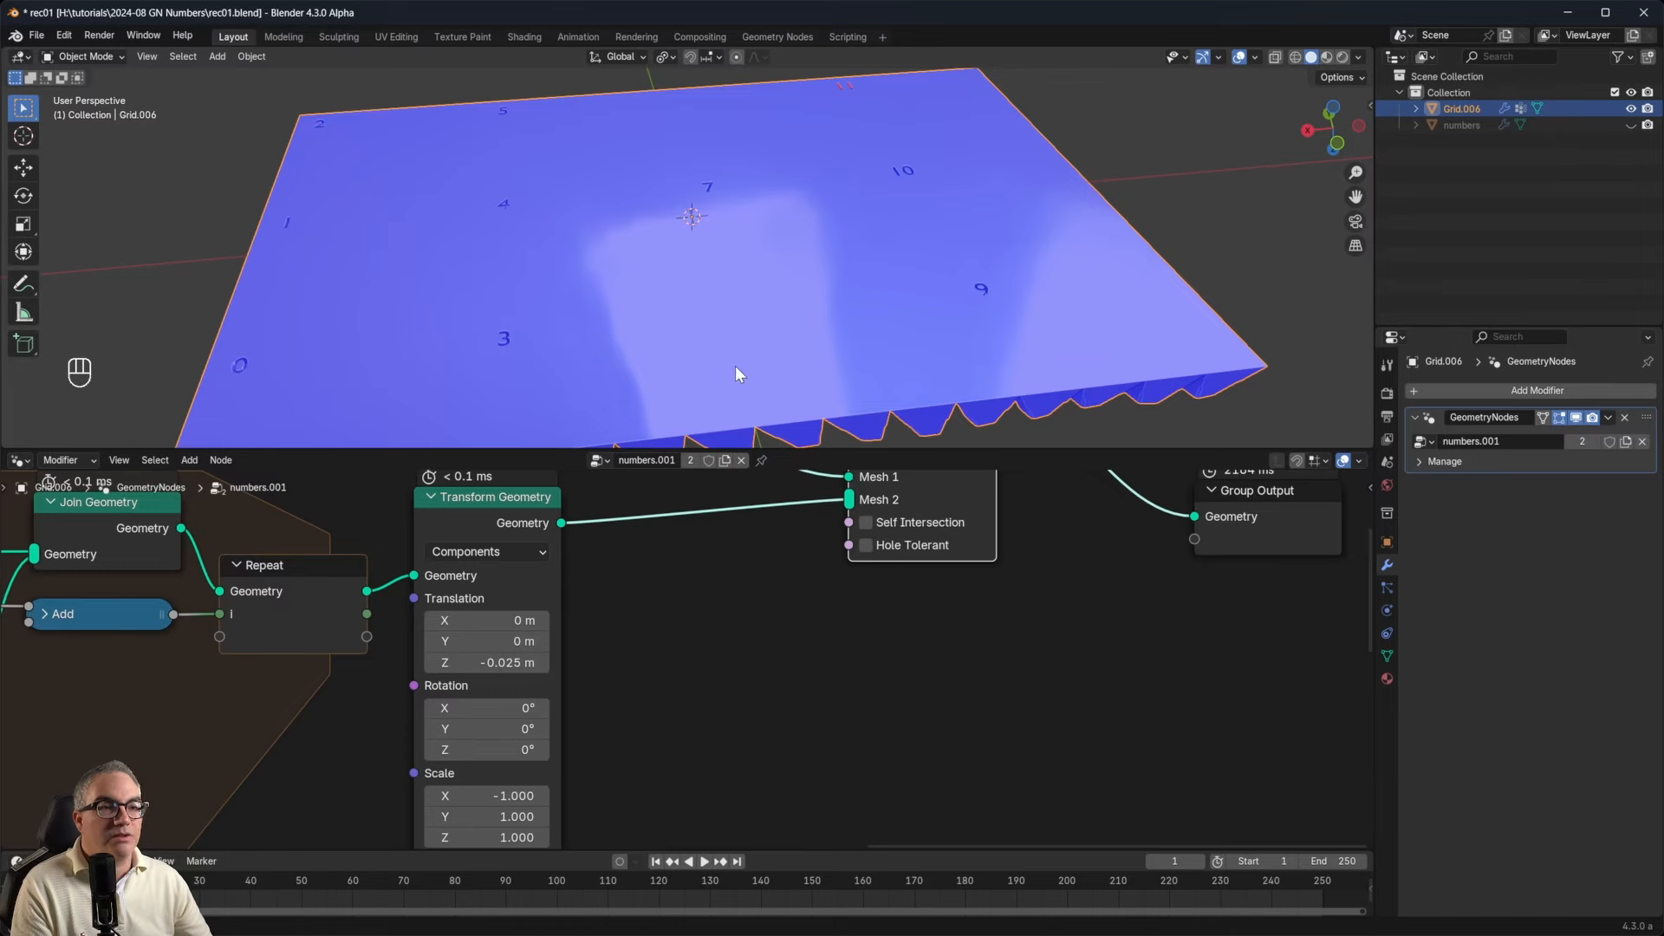
{"action": "middle_click_drag", "start_coordinate": [736, 371], "coordinate": [762, 260]}
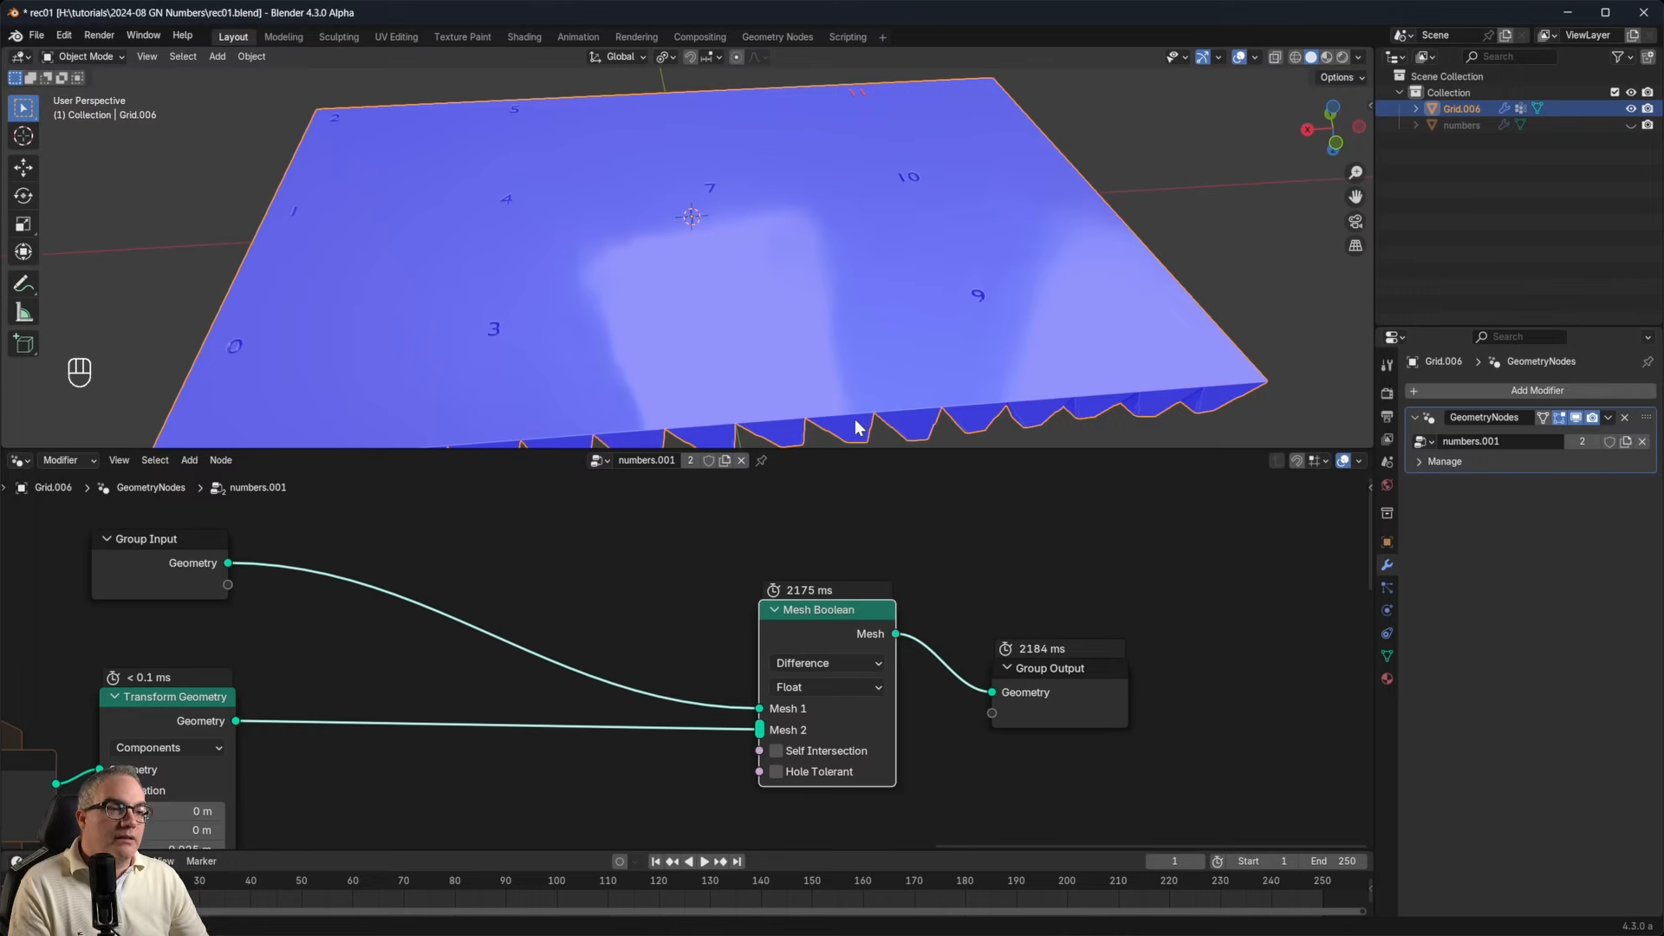
{"action": "left_click", "coordinate": [831, 681]}
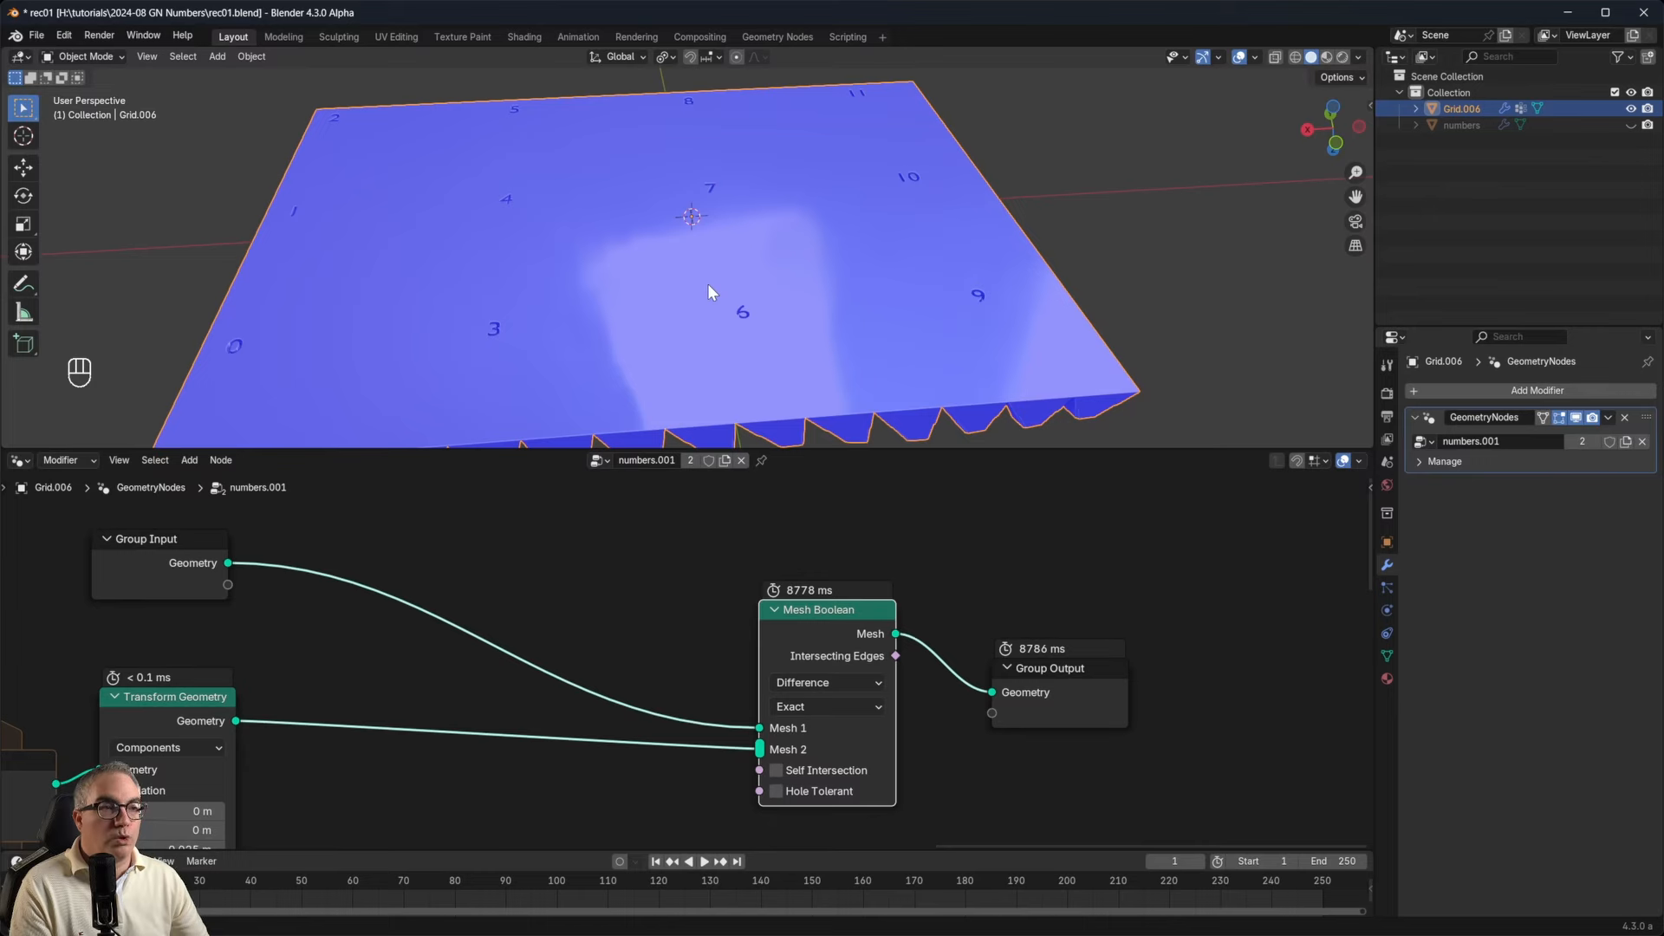
{"action": "middle_click_drag", "start_coordinate": [707, 284], "coordinate": [933, 226]}
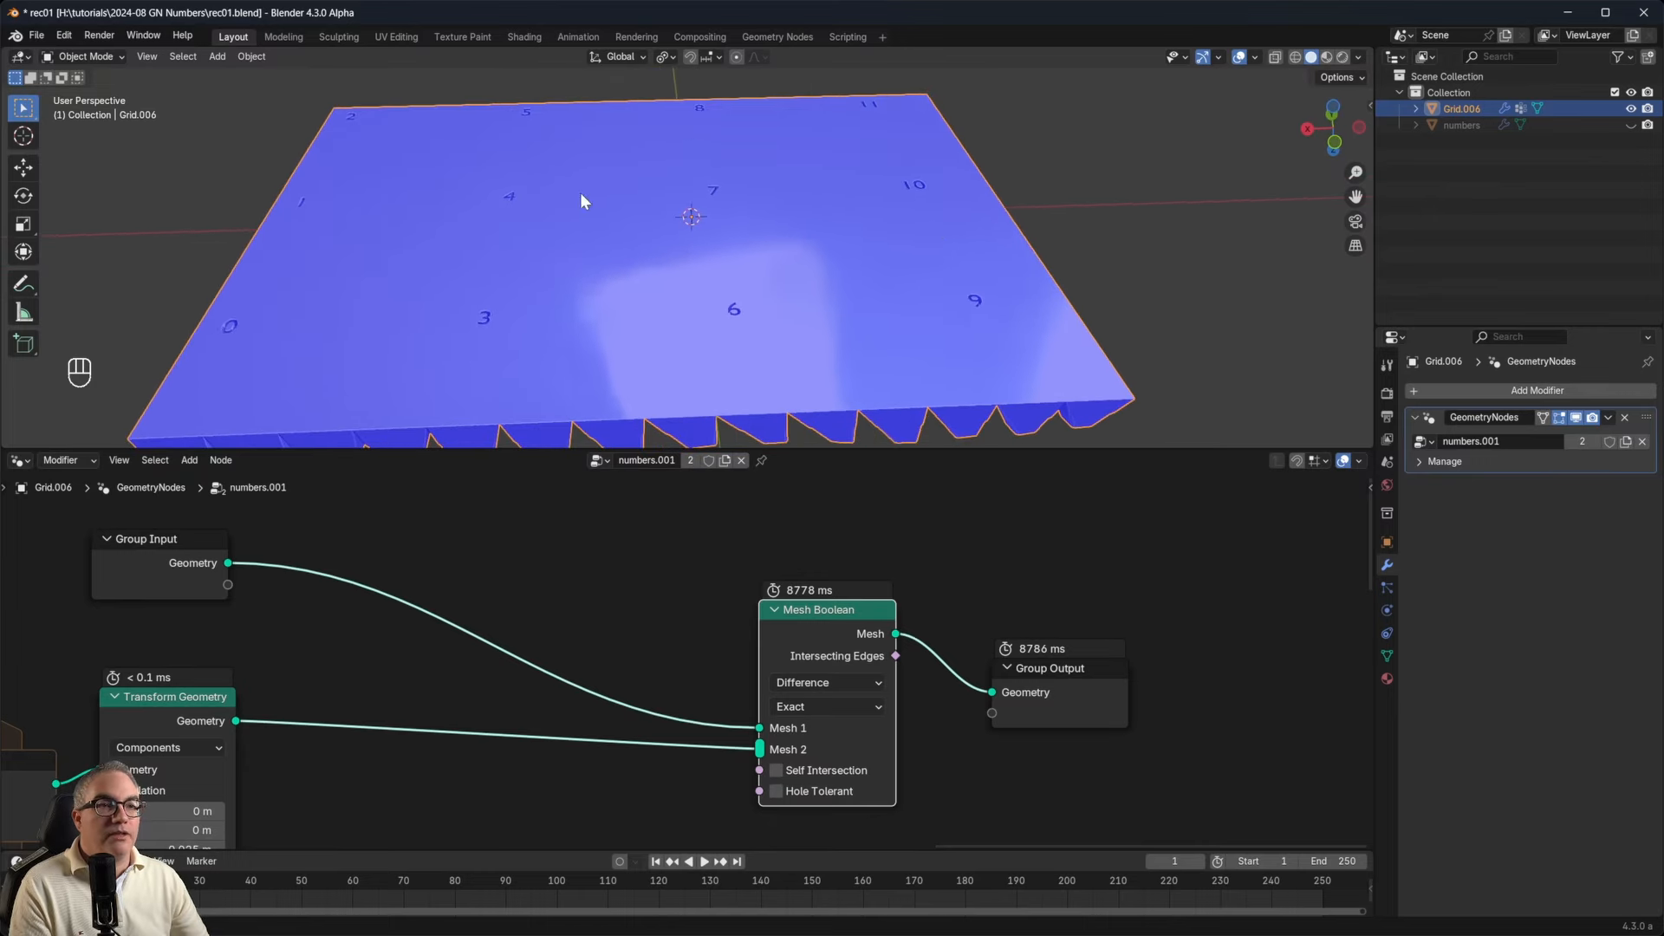
{"action": "scroll", "coordinate": [1049, 283], "scroll_direction": "down", "scroll_amount": 3}
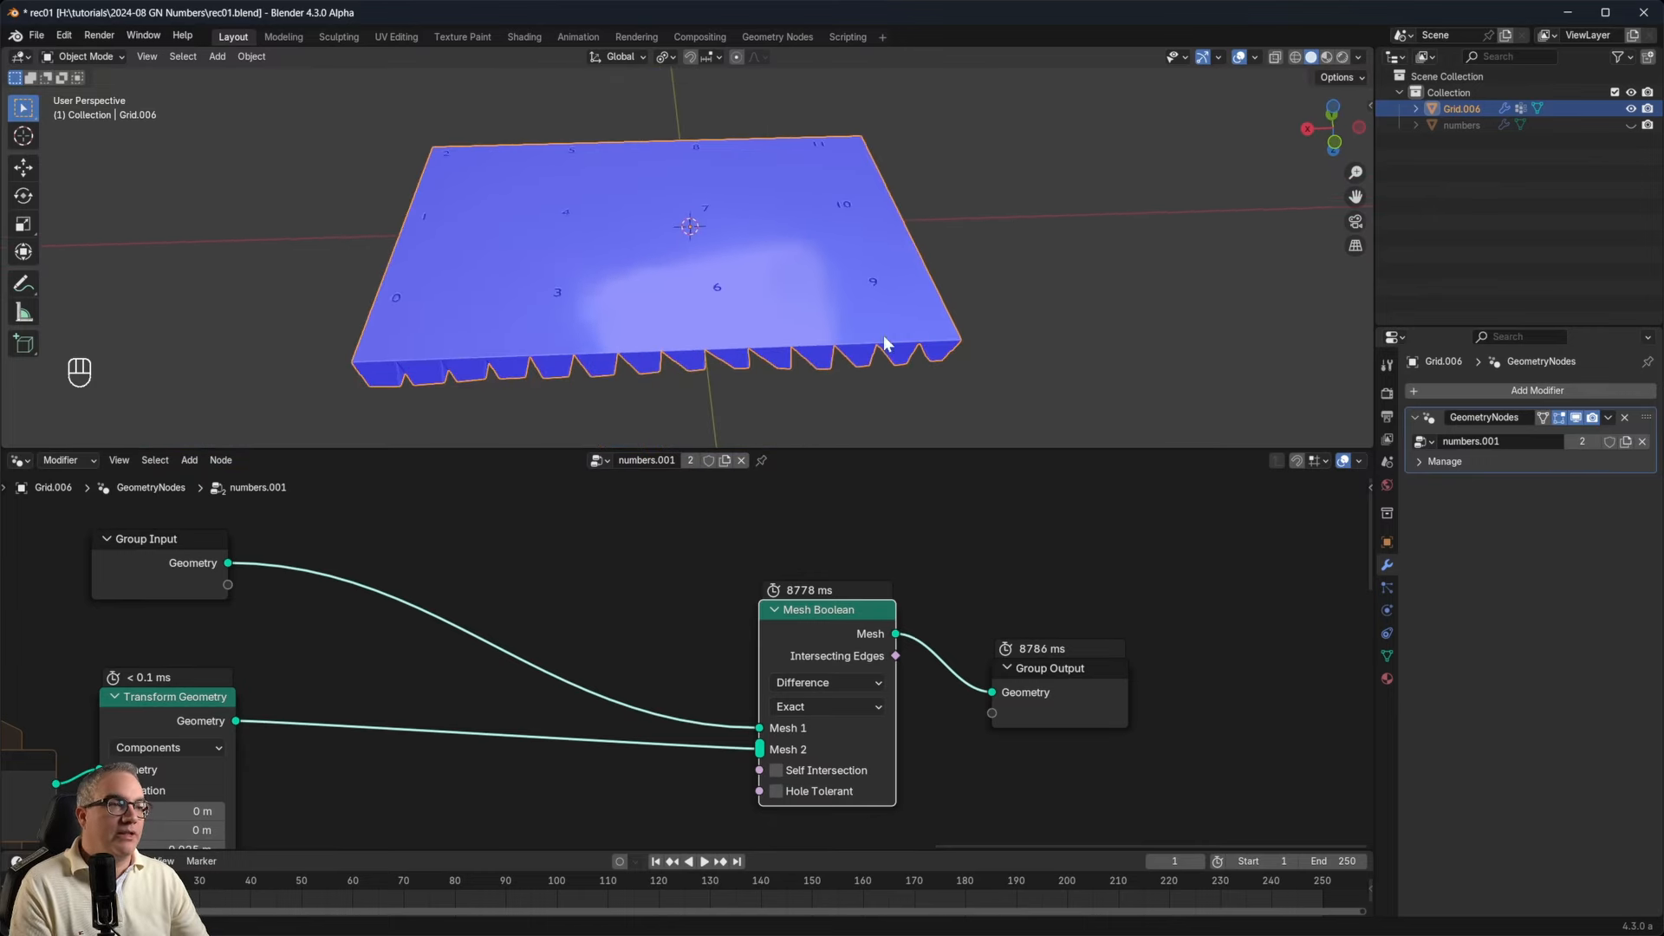
{"action": "middle_click_drag", "start_coordinate": [1051, 180], "coordinate": [1010, 234]}
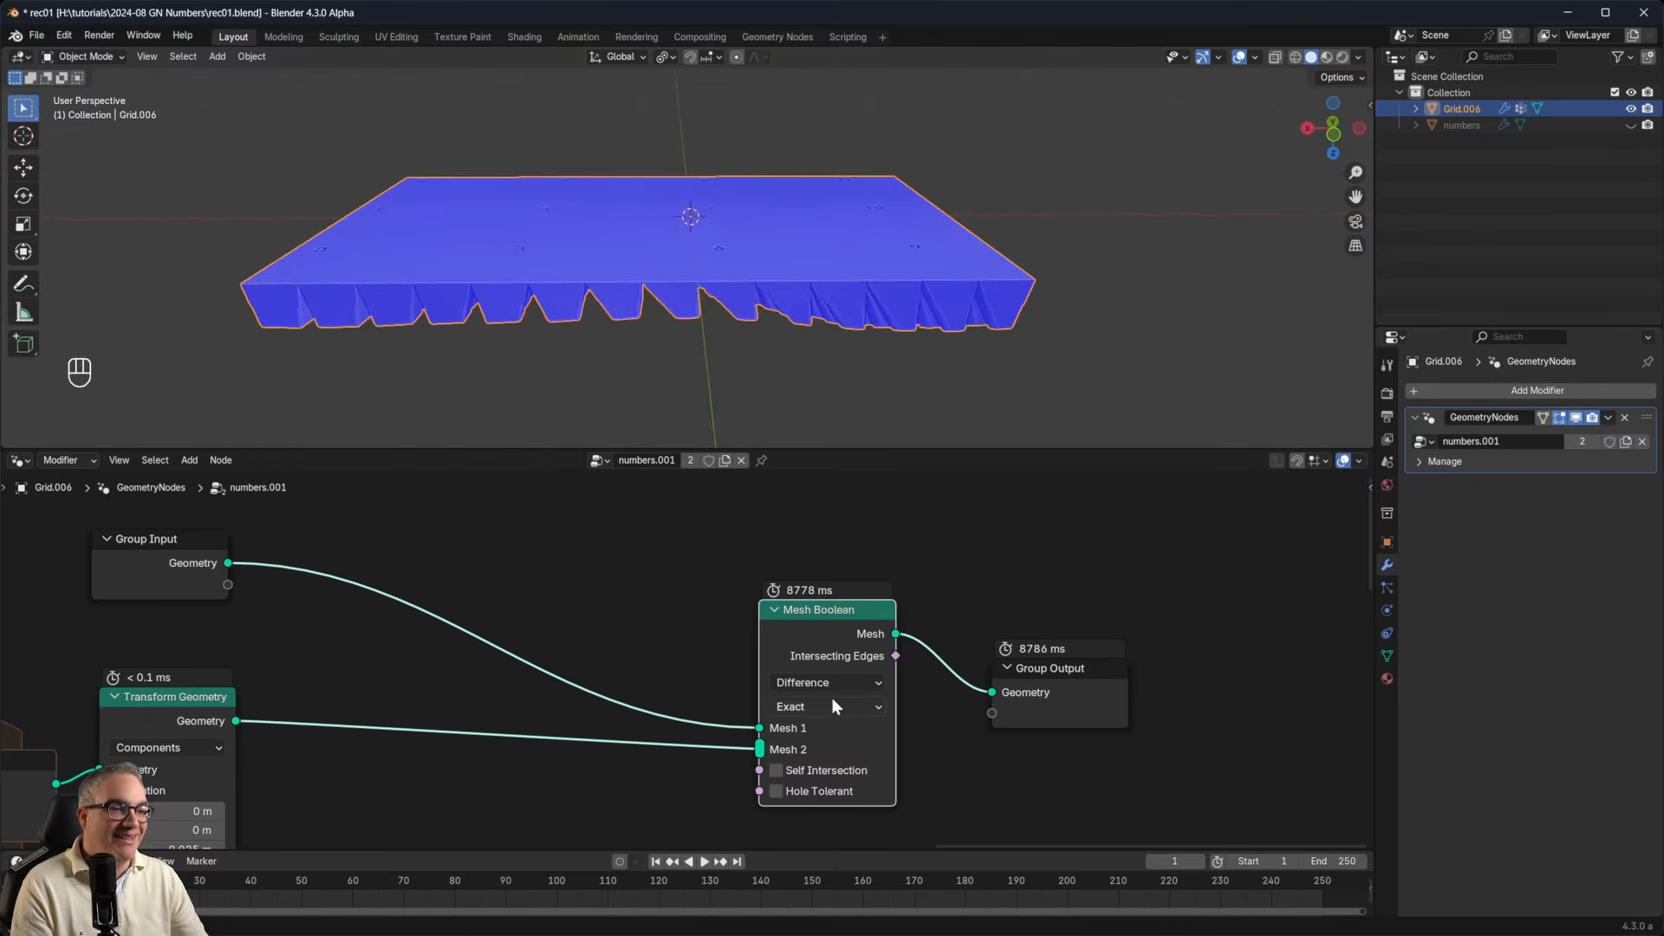
{"action": "left_click", "coordinate": [828, 707]}
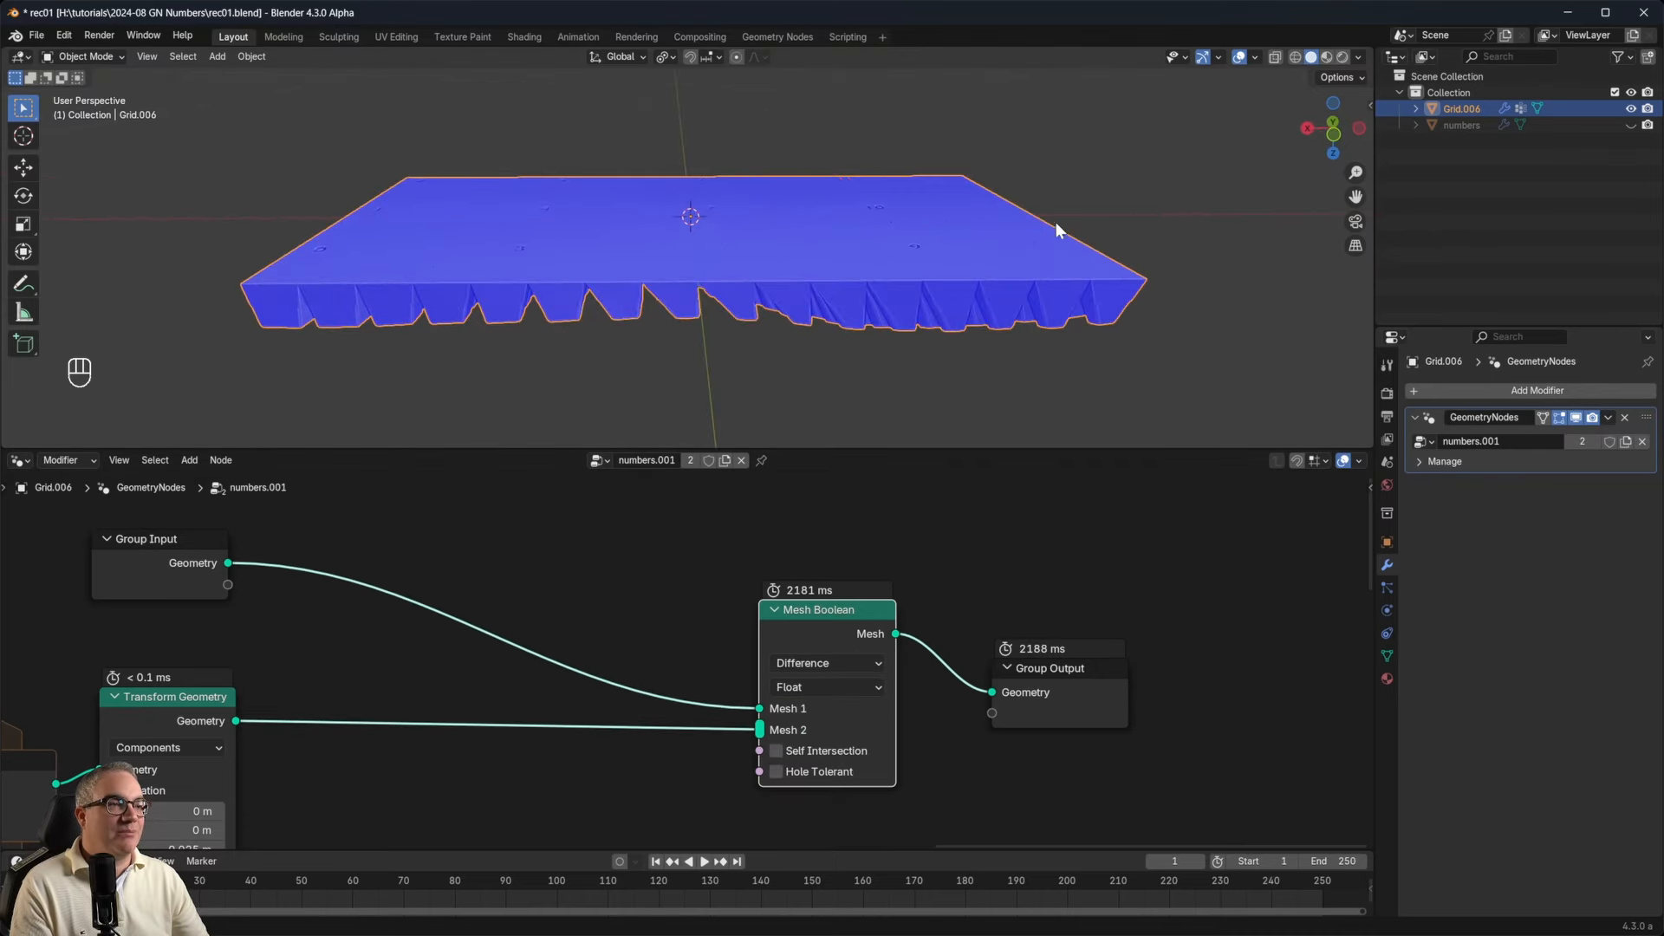
{"action": "middle_click_drag", "start_coordinate": [1056, 222], "coordinate": [667, 277]}
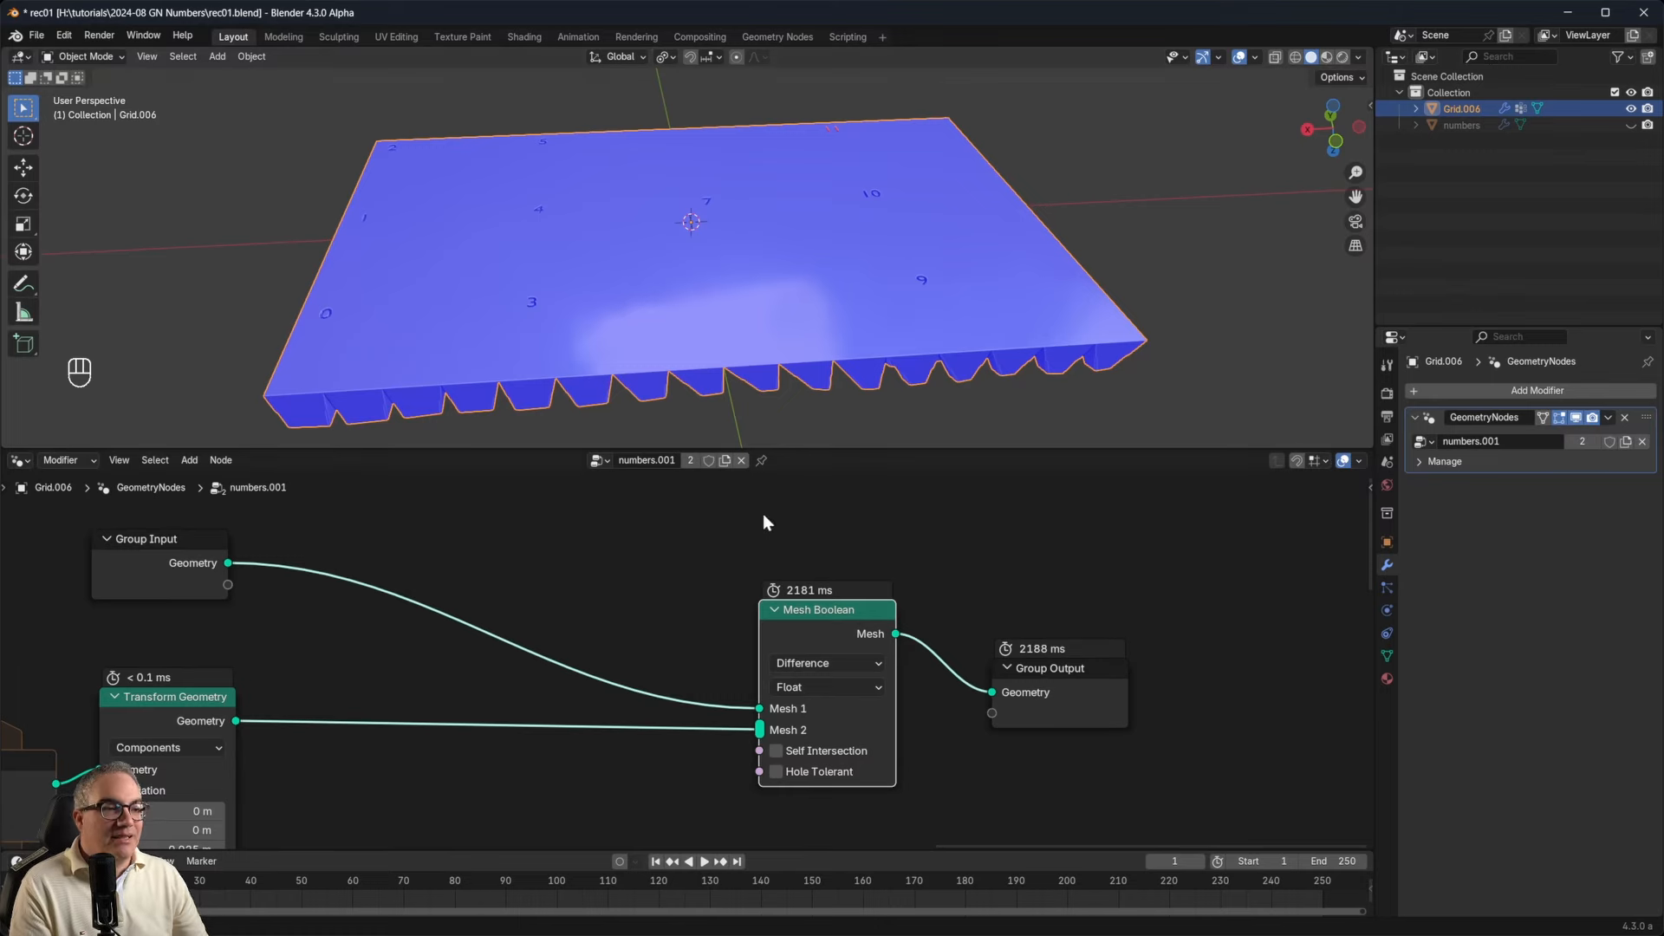
{"action": "middle_click_drag", "start_coordinate": [757, 189], "coordinate": [782, 238]}
Insert a Realize Instances node on the link between the last Transform Geometry and the Mesh Boolean.
{"action": "middle_click_drag", "start_coordinate": [307, 724], "coordinate": [510, 637]}
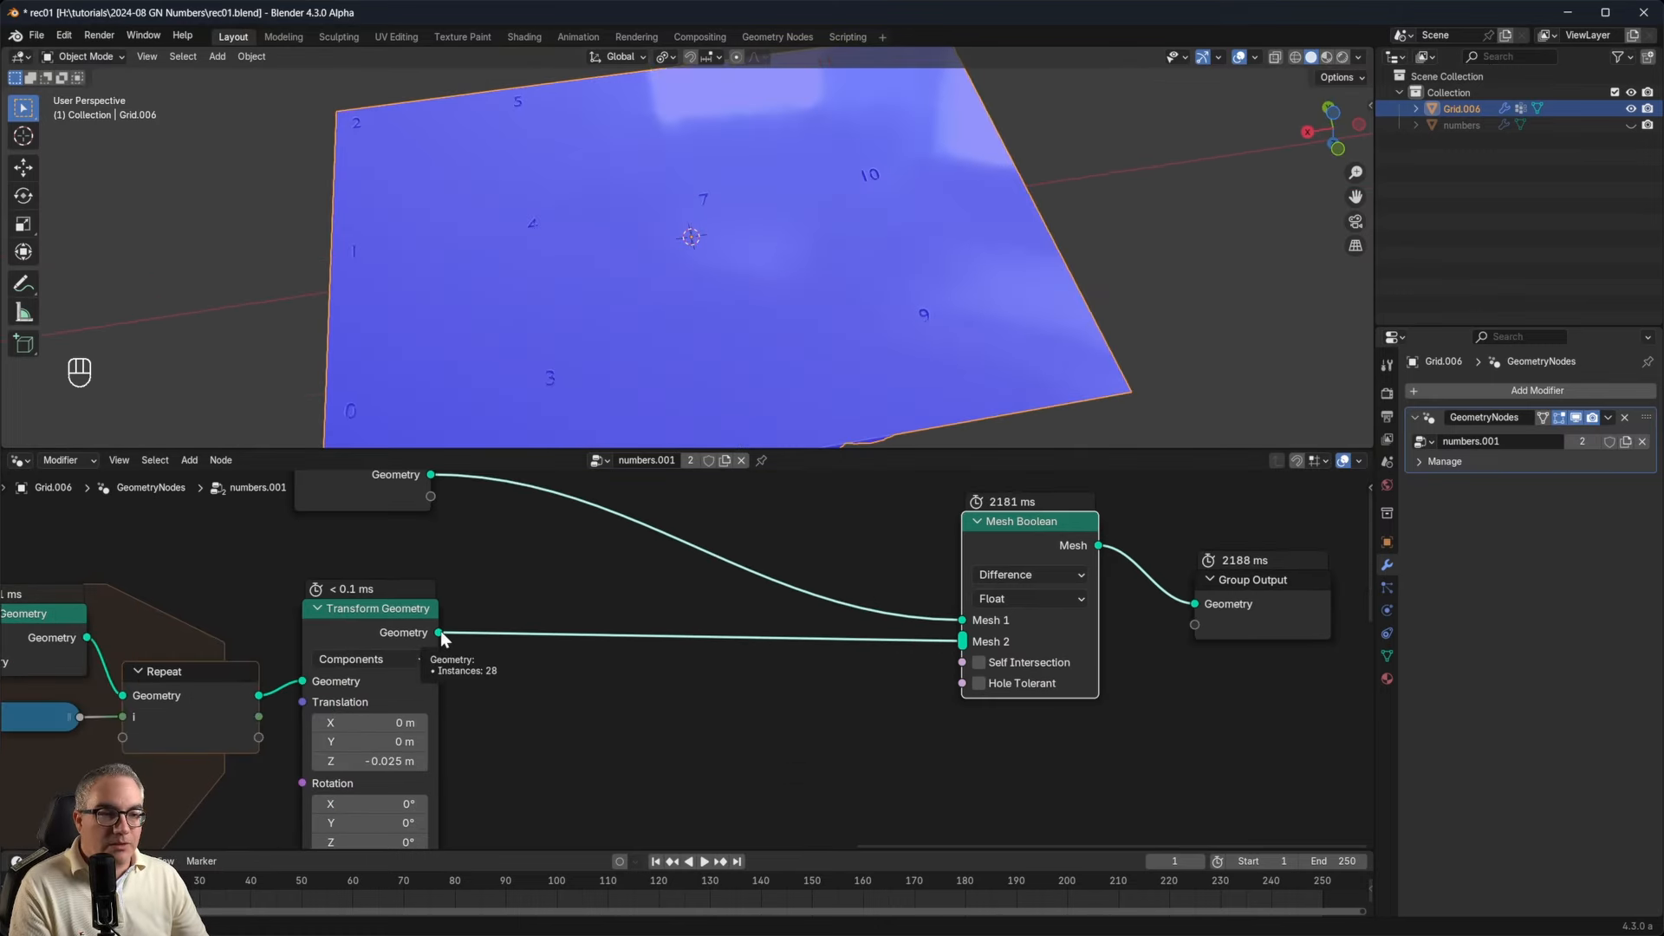
{"action": "key", "text": "shift+a"}
{"action": "type", "text": "rae"}
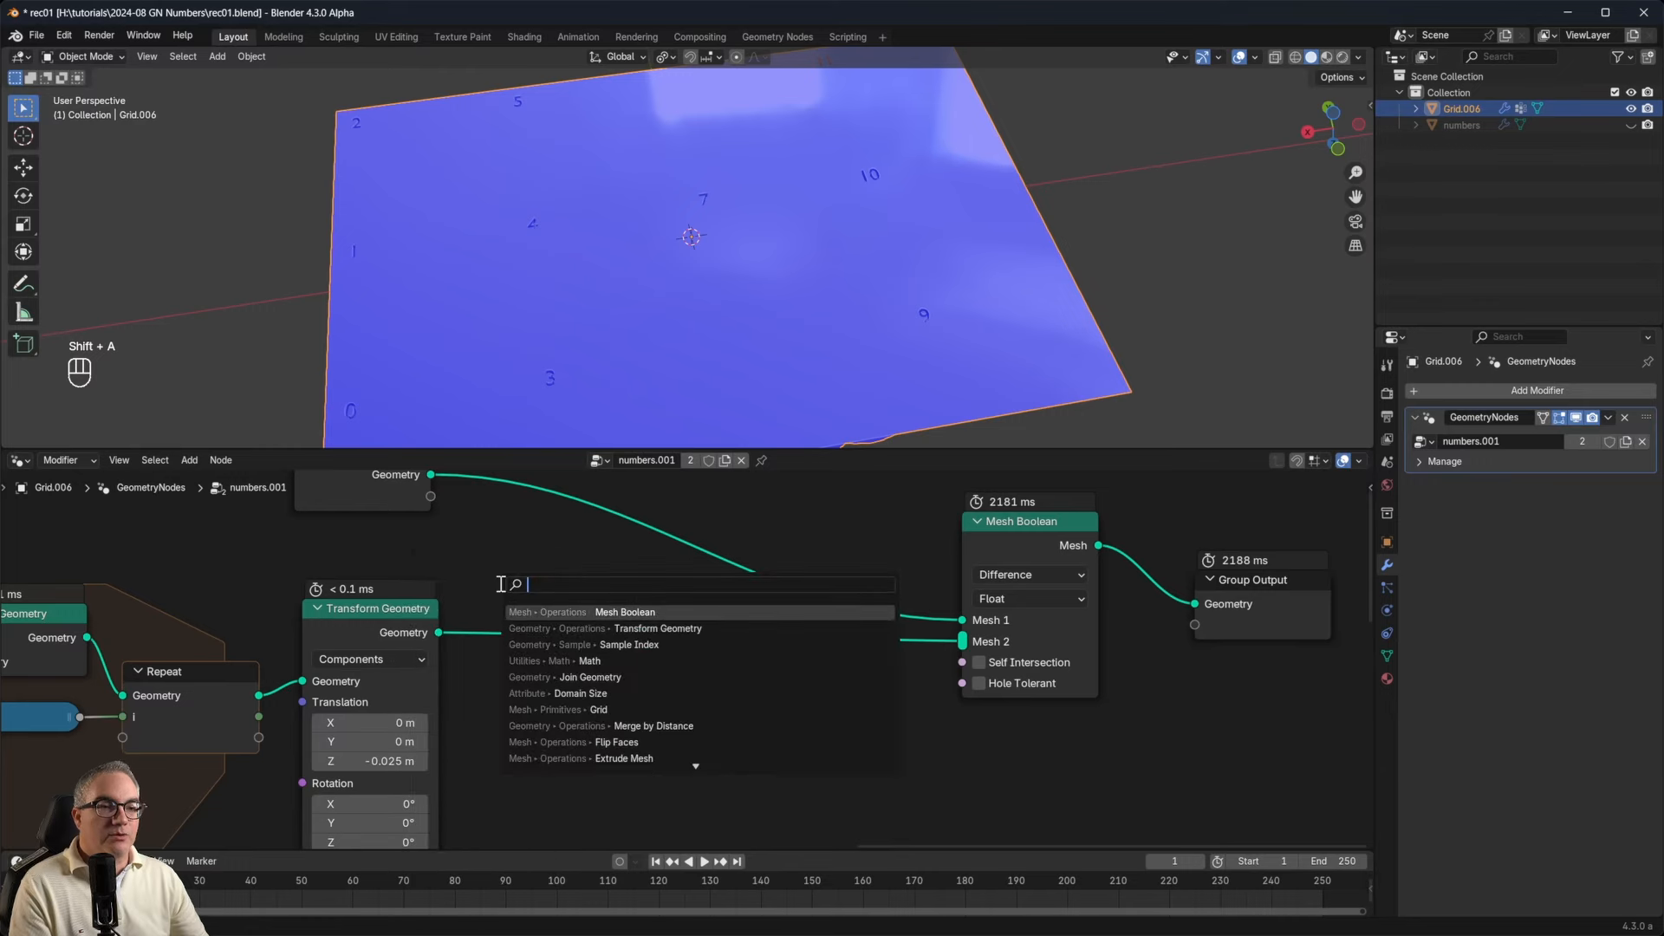
{"action": "key", "text": "BackSpace"}
{"action": "key", "text": "BackSpace"}
{"action": "type", "text": "eal"}
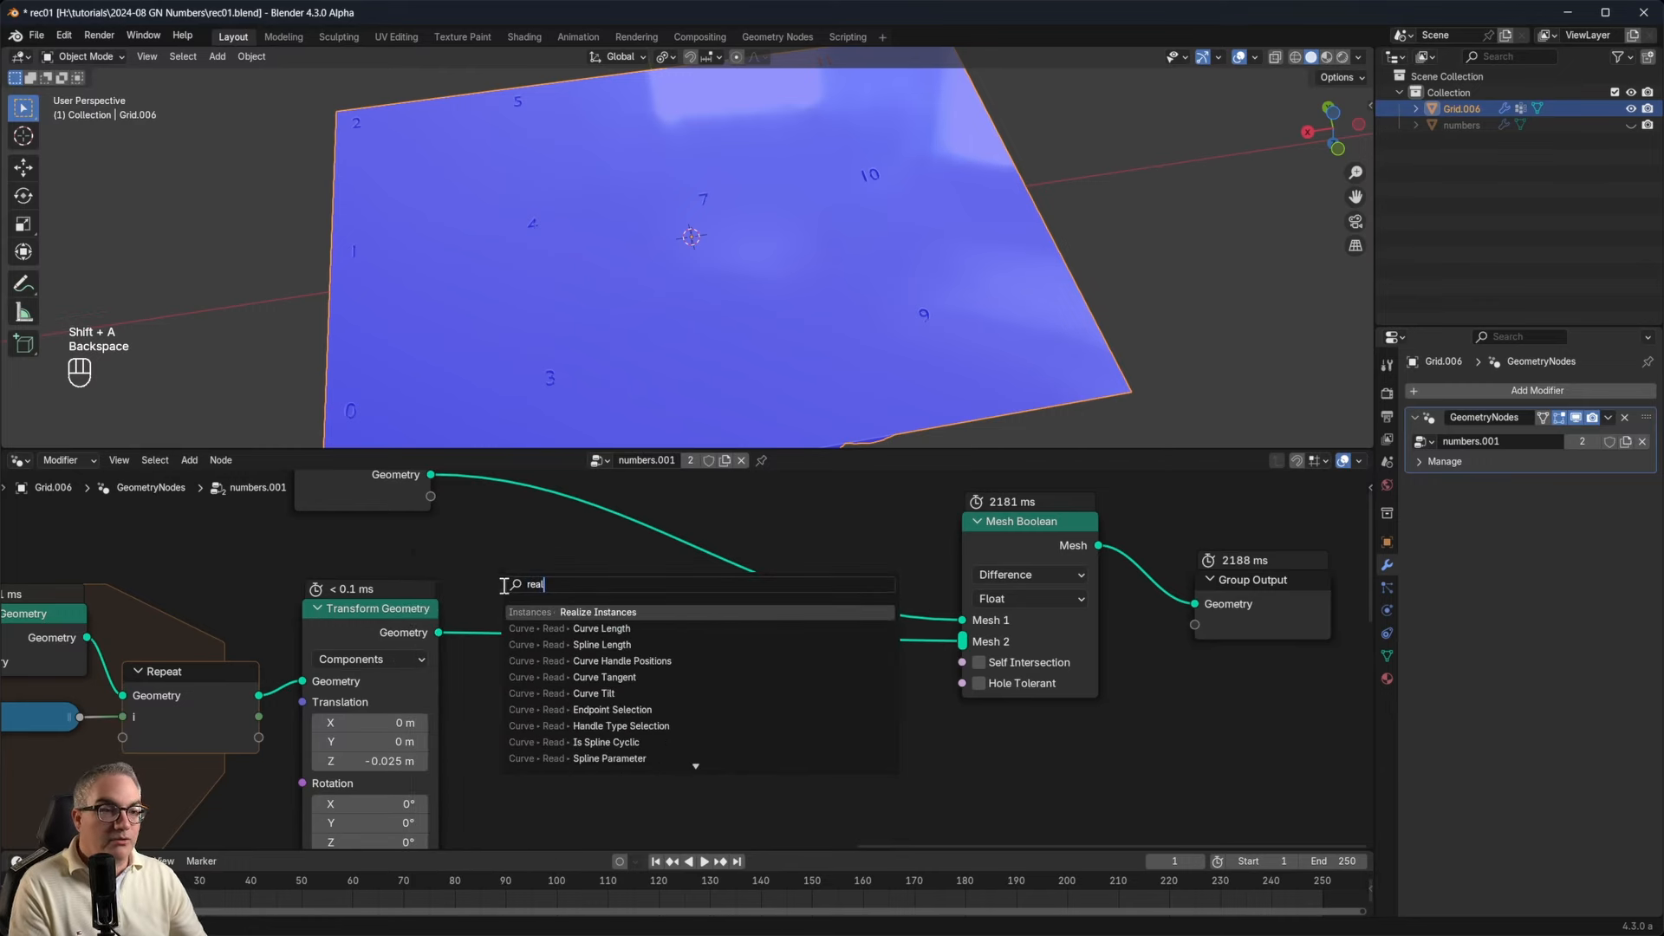
{"action": "left_click", "coordinate": [573, 612]}
{"action": "left_click", "coordinate": [477, 586]}
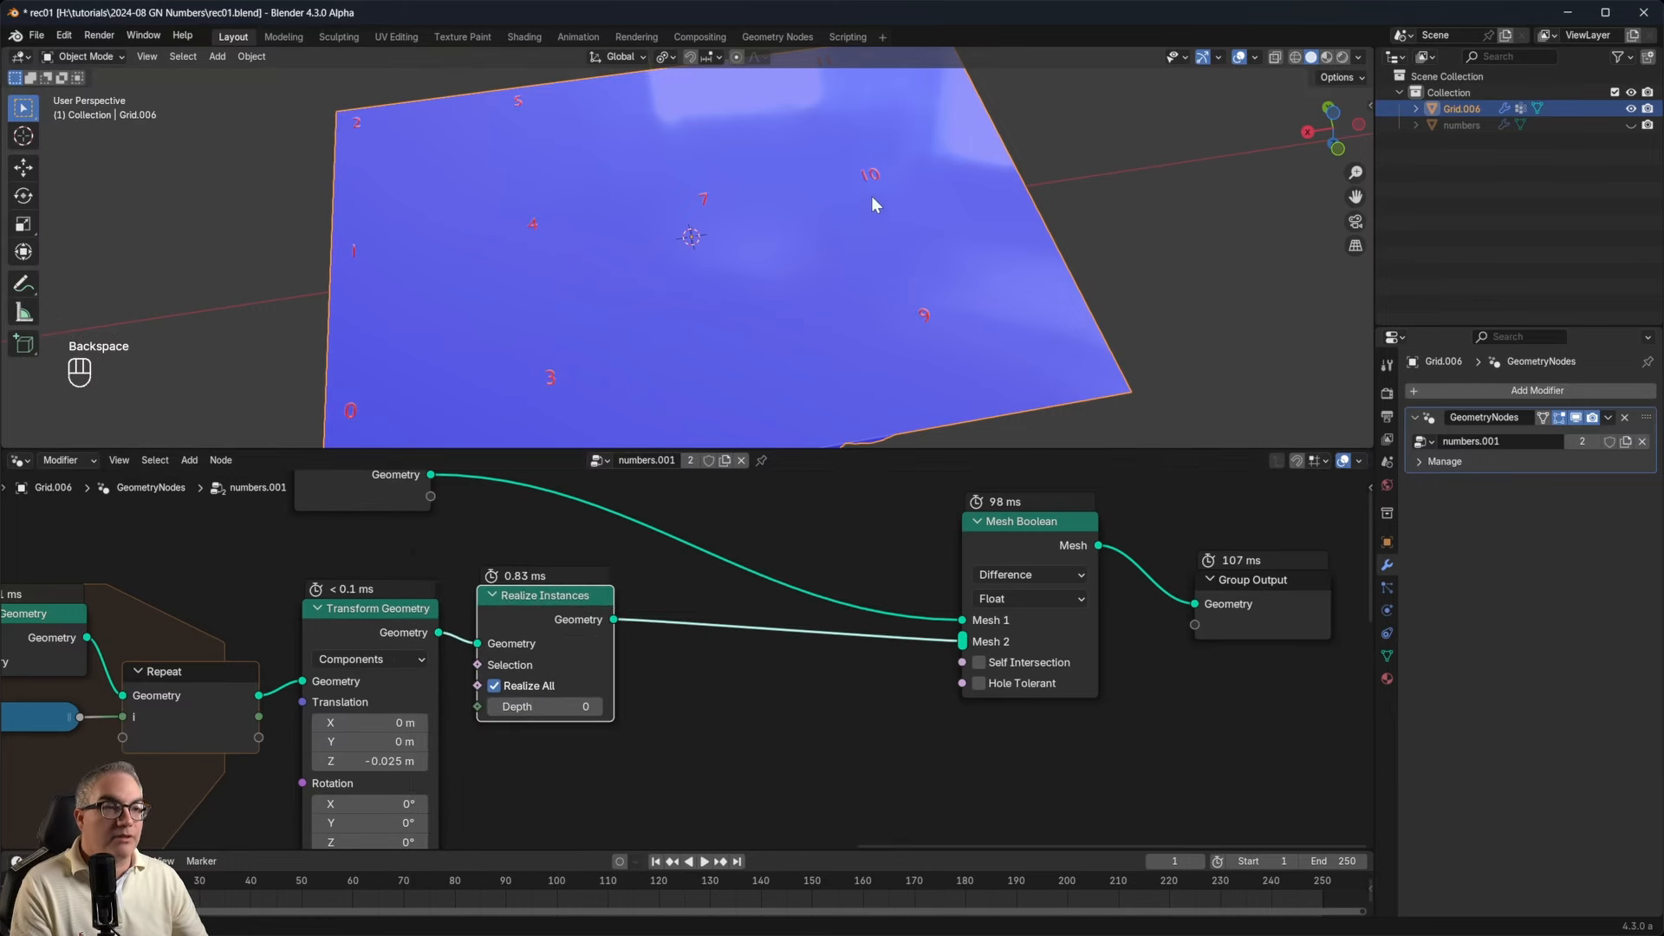
Align the Realize Instances node with its neighbours and shift the Mesh Boolean node slightly toward Group Output.
{"action": "middle_click_drag", "start_coordinate": [881, 222], "coordinate": [885, 252]}
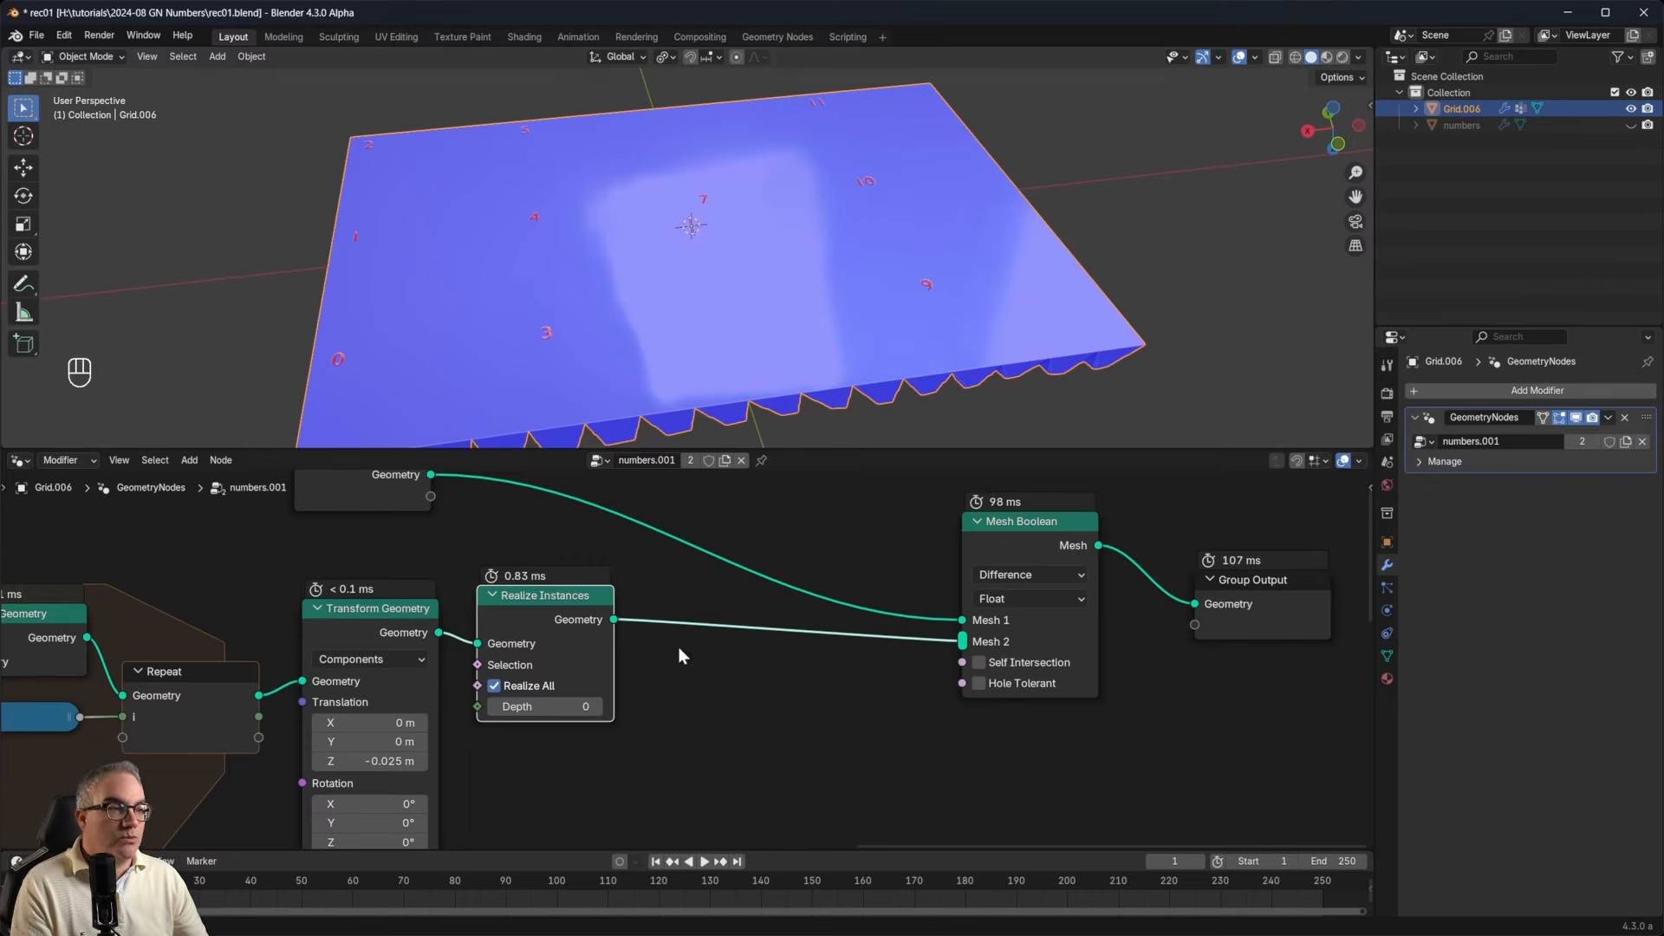
{"action": "left_click_drag", "start_coordinate": [539, 595], "coordinate": [539, 615]}
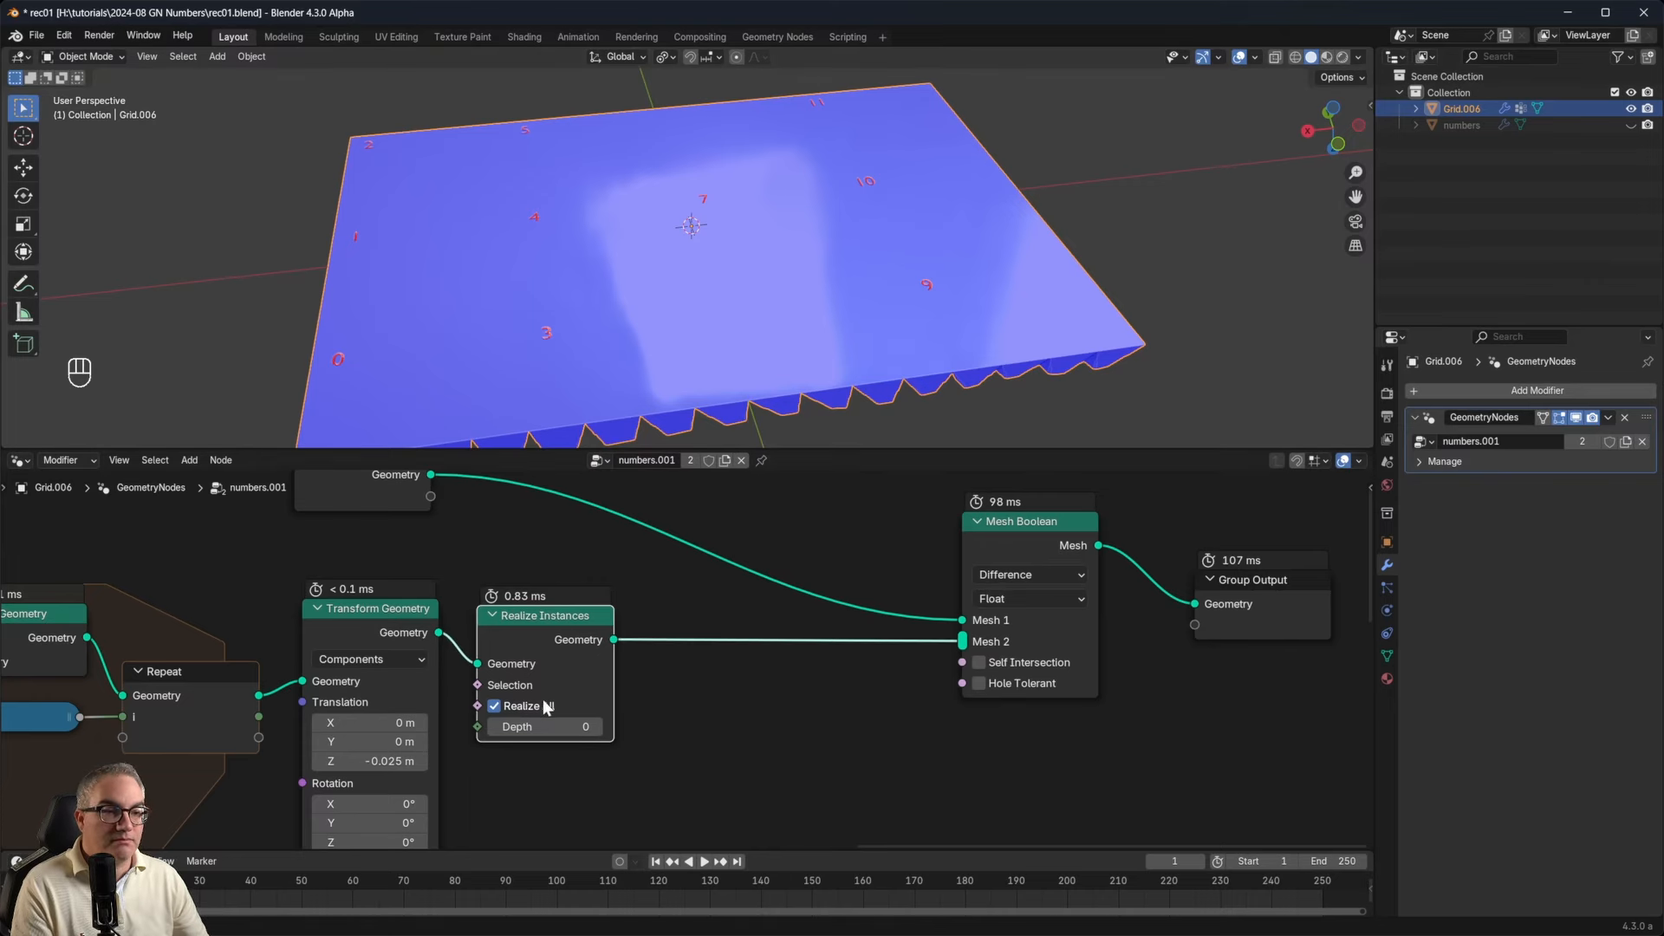
{"action": "left_click", "coordinate": [1027, 522]}
{"action": "left_click_drag", "start_coordinate": [1027, 522], "coordinate": [1054, 547]}
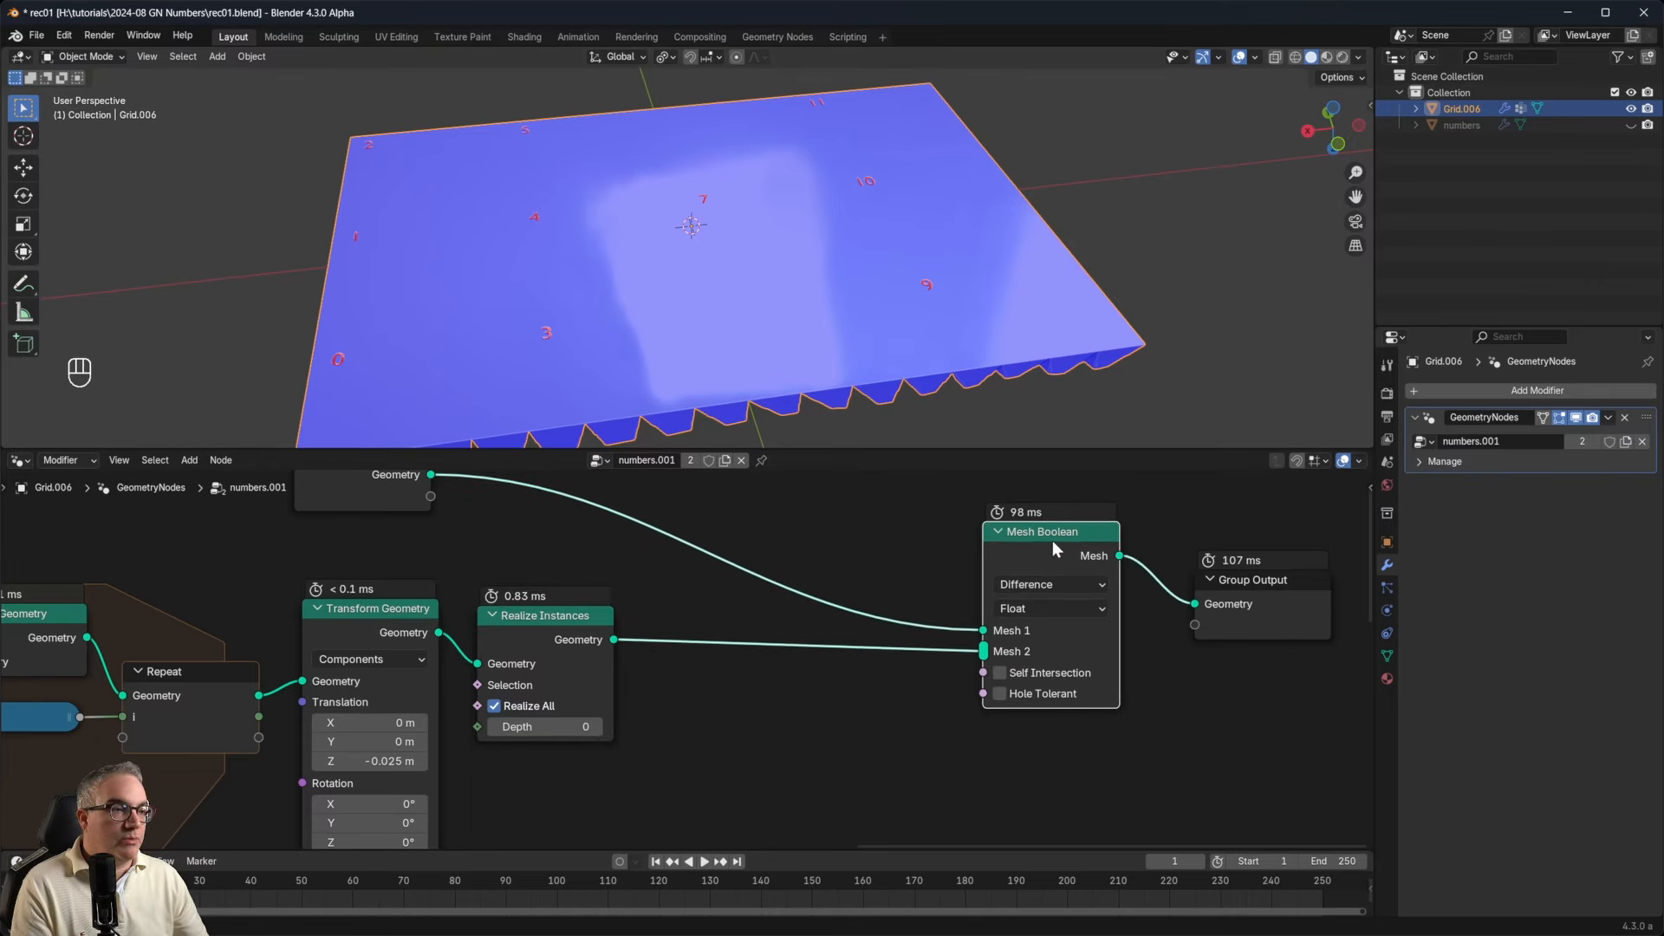
{"action": "scroll", "coordinate": [619, 732], "scroll_direction": "up", "scroll_amount": 1}
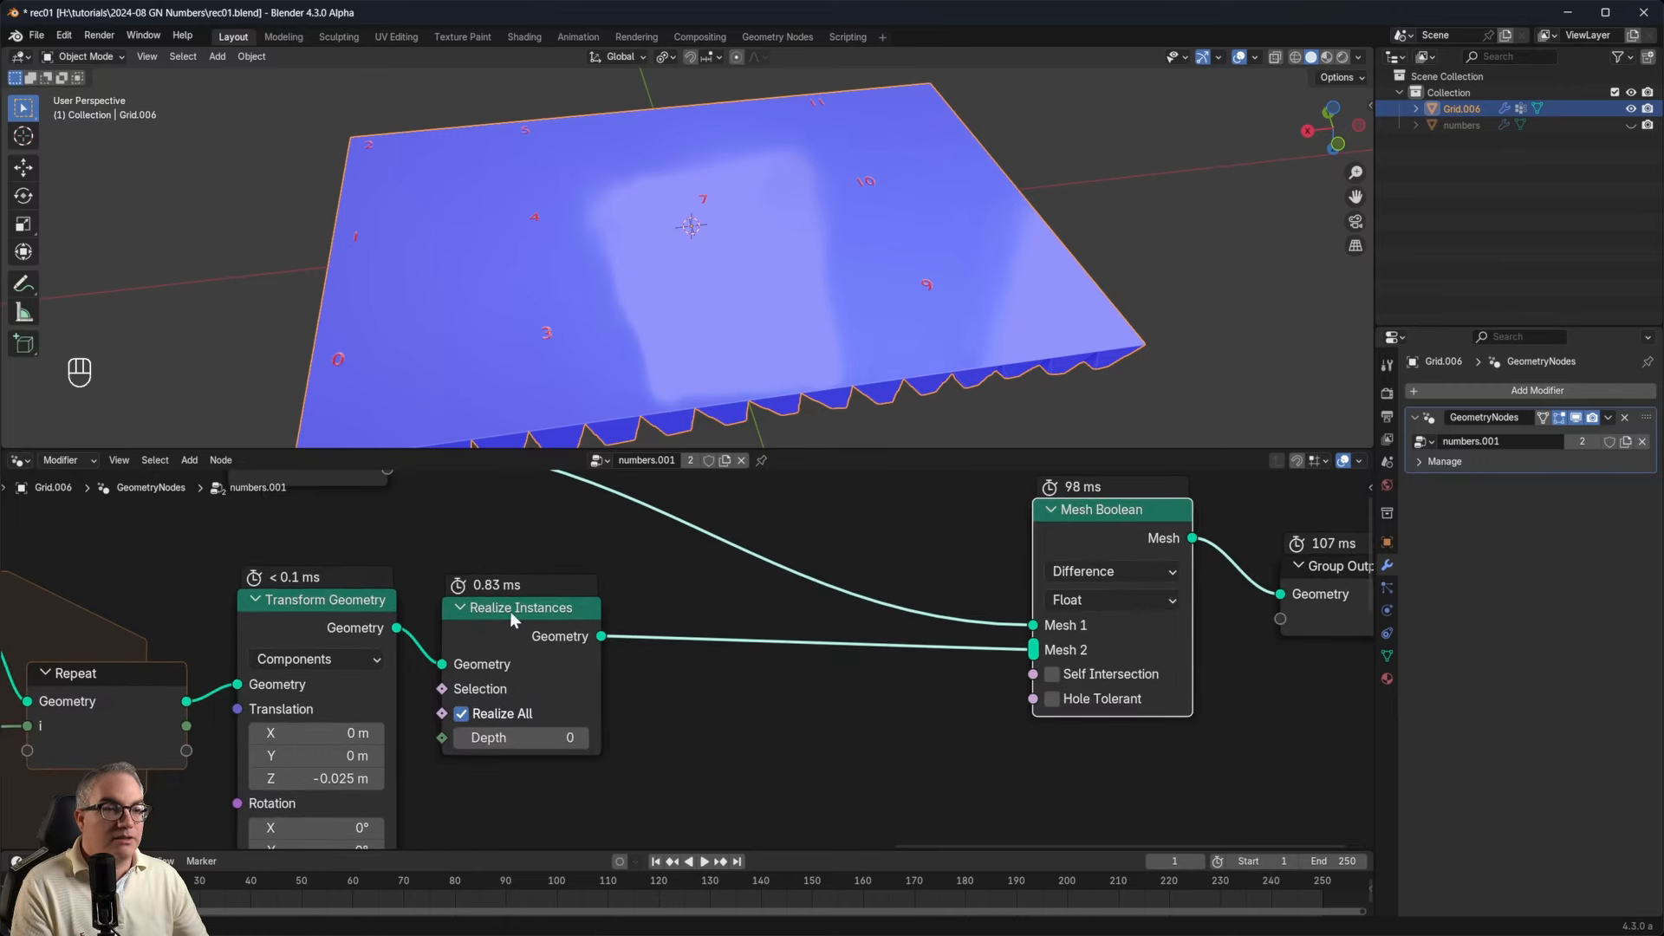
Examine the numbers on the panel's underside with the viewport's Face Orientation overlay switched off and back on.
{"action": "scroll", "coordinate": [920, 190], "scroll_direction": "down", "scroll_amount": 2}
{"action": "mouse_move", "coordinate": [920, 191]}
{"action": "middle_mouse_down"}
{"action": "mouse_move", "coordinate": [897, 305]}
{"action": "mouse_move", "coordinate": [900, 208]}
{"action": "middle_mouse_up"}
{"action": "scroll", "coordinate": [690, 263], "scroll_direction": "up", "scroll_amount": 4}
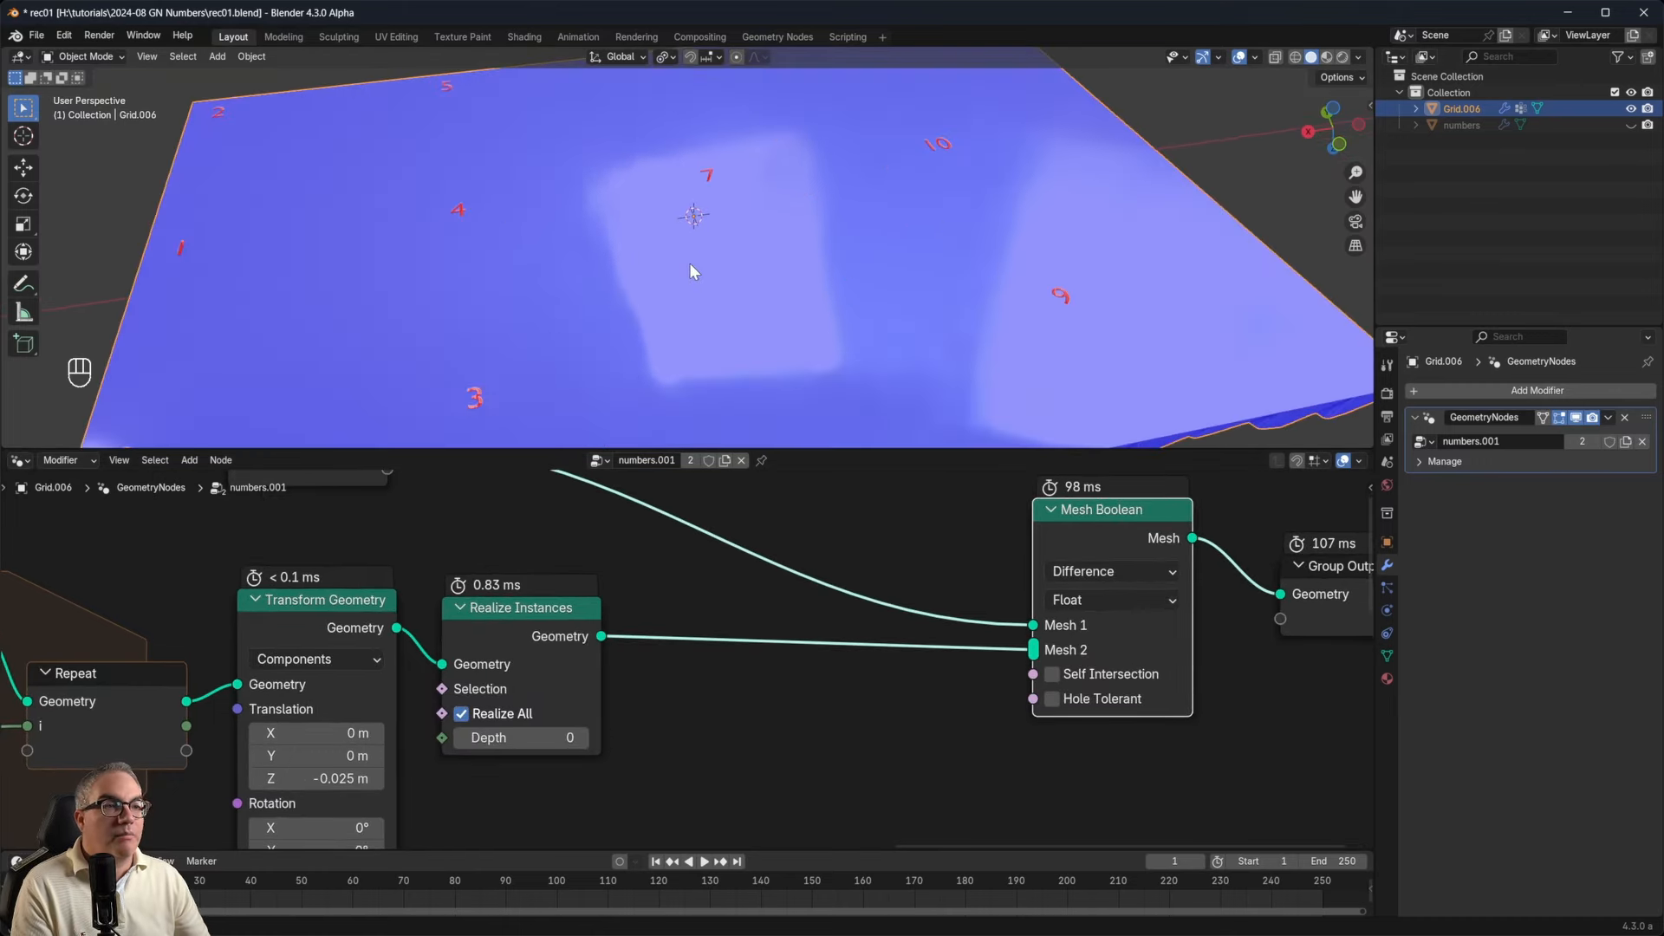
{"action": "mouse_move", "coordinate": [743, 297]}
{"action": "middle_mouse_down"}
{"action": "mouse_move", "coordinate": [751, 264]}
{"action": "mouse_move", "coordinate": [750, 285]}
{"action": "middle_mouse_up"}
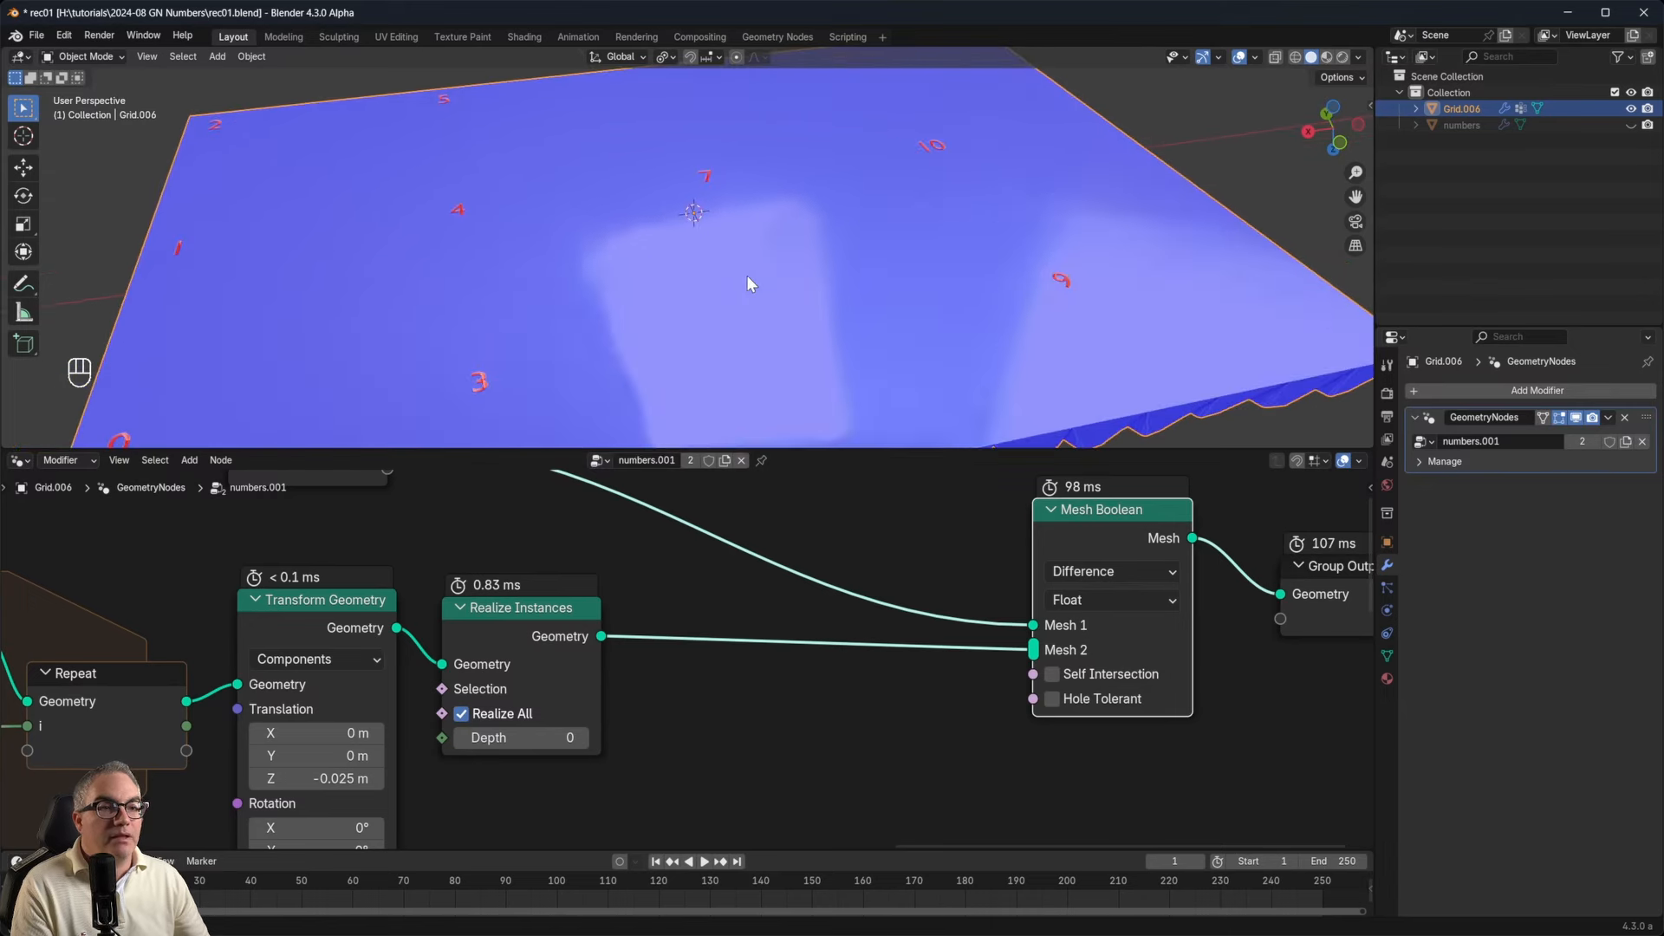
{"action": "scroll", "coordinate": [746, 274], "scroll_direction": "up", "scroll_amount": 2}
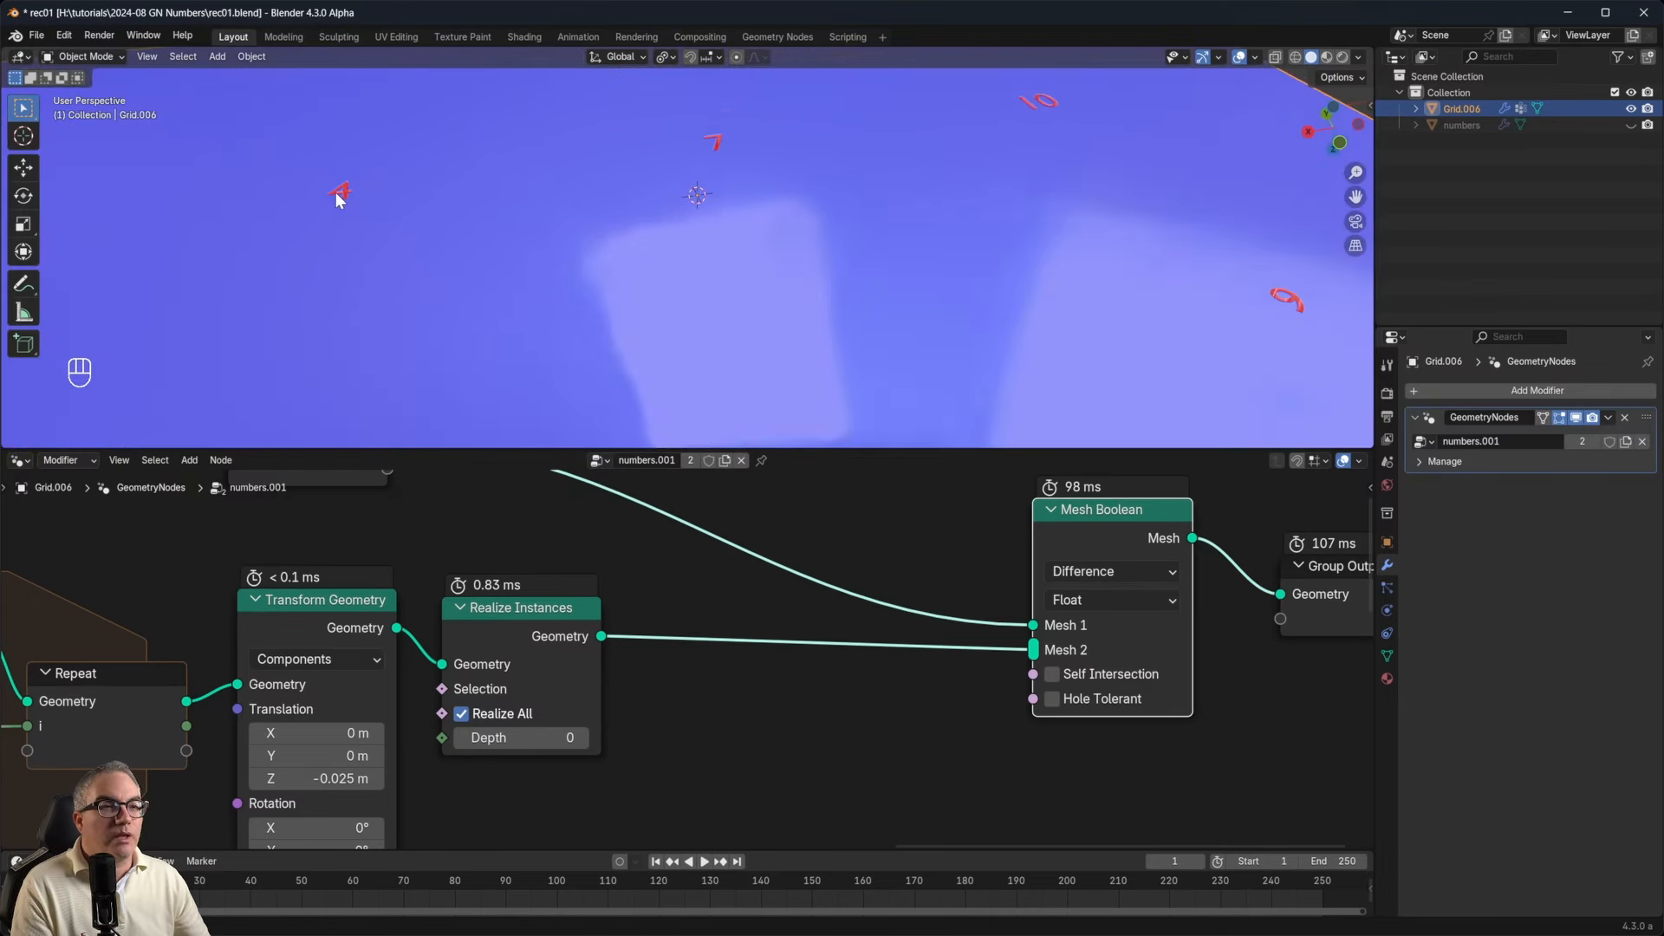
{"action": "scroll", "coordinate": [739, 174], "scroll_direction": "down", "scroll_amount": 3}
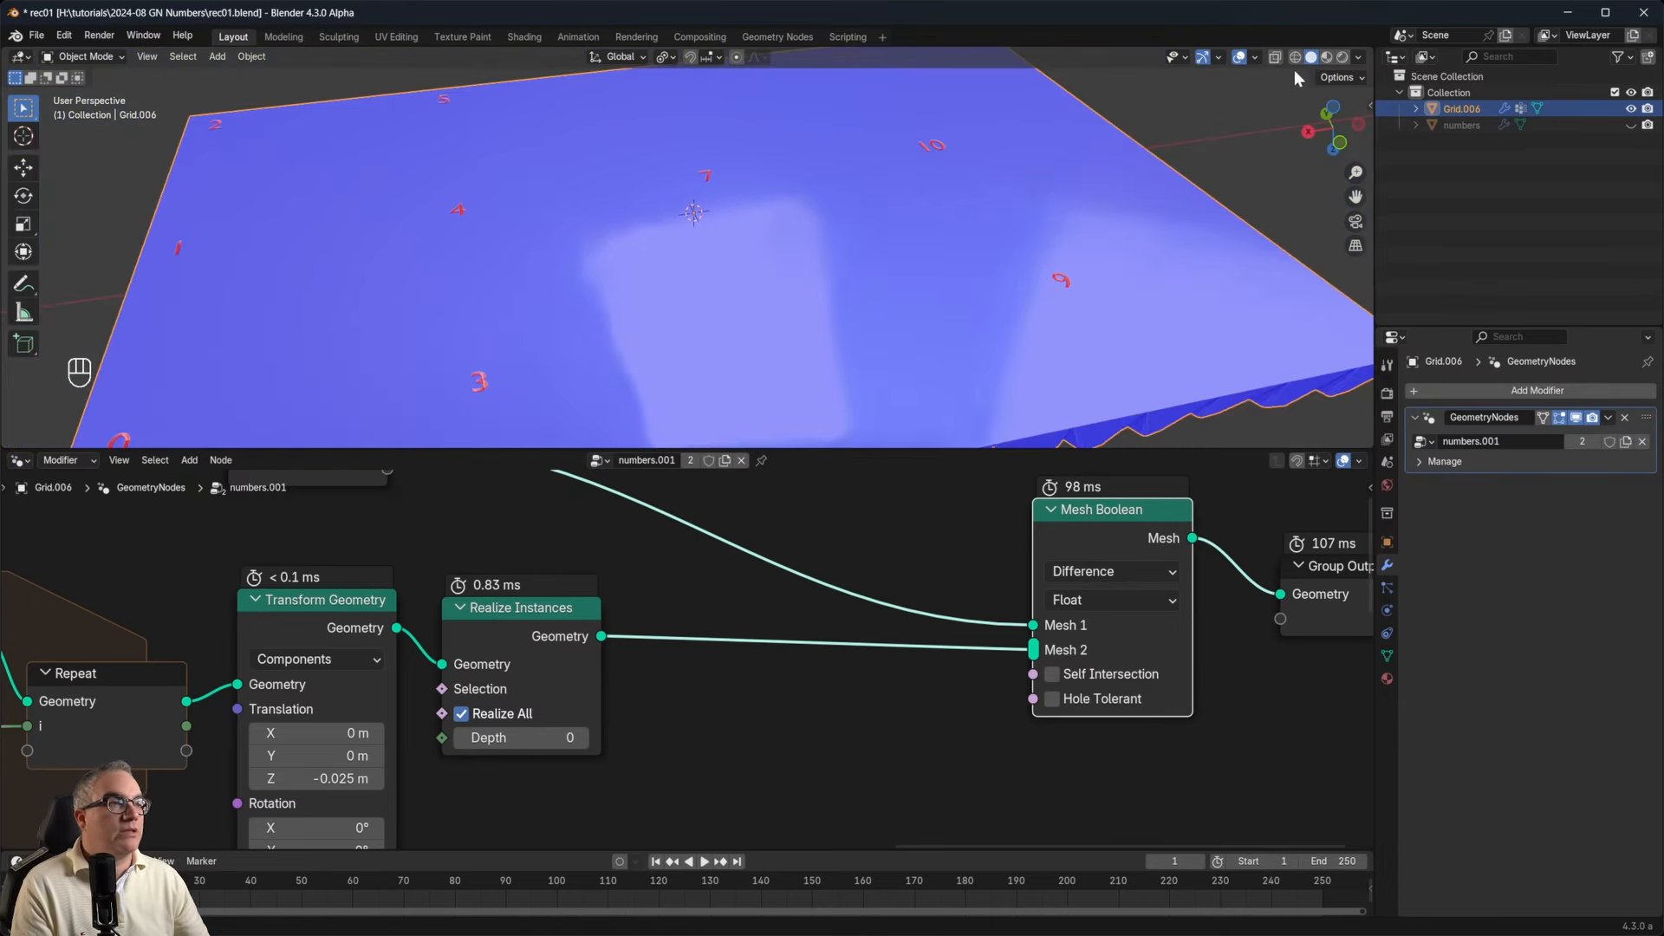
{"action": "left_click", "coordinate": [1257, 56]}
{"action": "left_click", "coordinate": [1157, 346]}
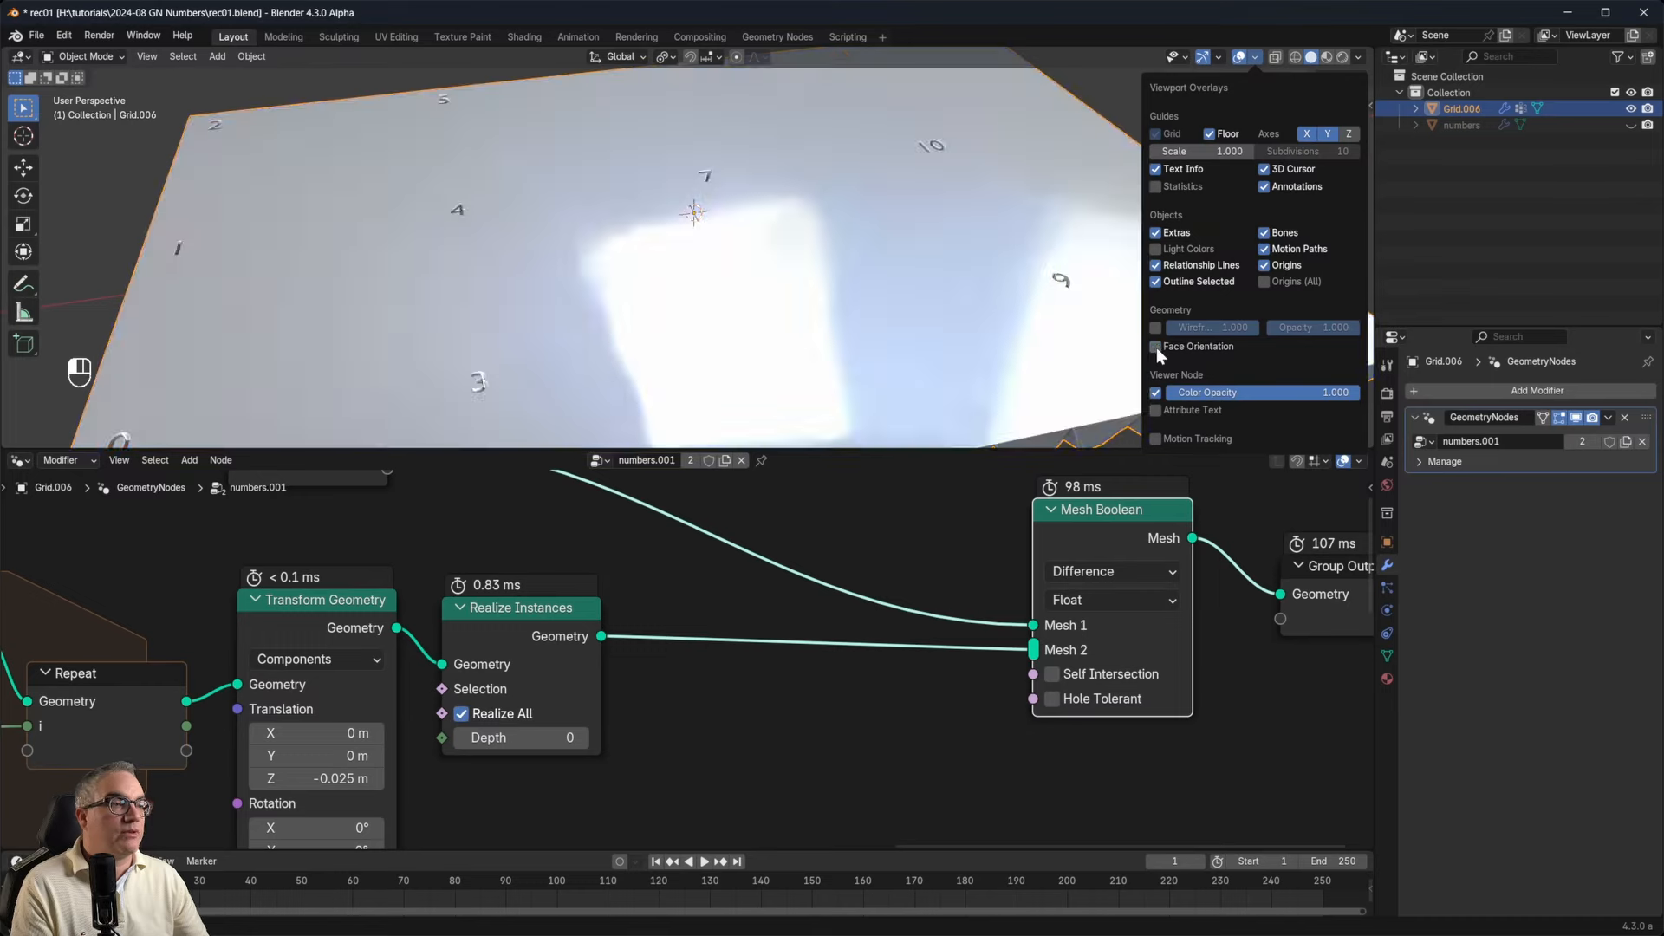
{"action": "left_click", "coordinate": [1156, 347]}
{"action": "left_click", "coordinate": [1157, 347]}
{"action": "left_click", "coordinate": [1156, 347]}
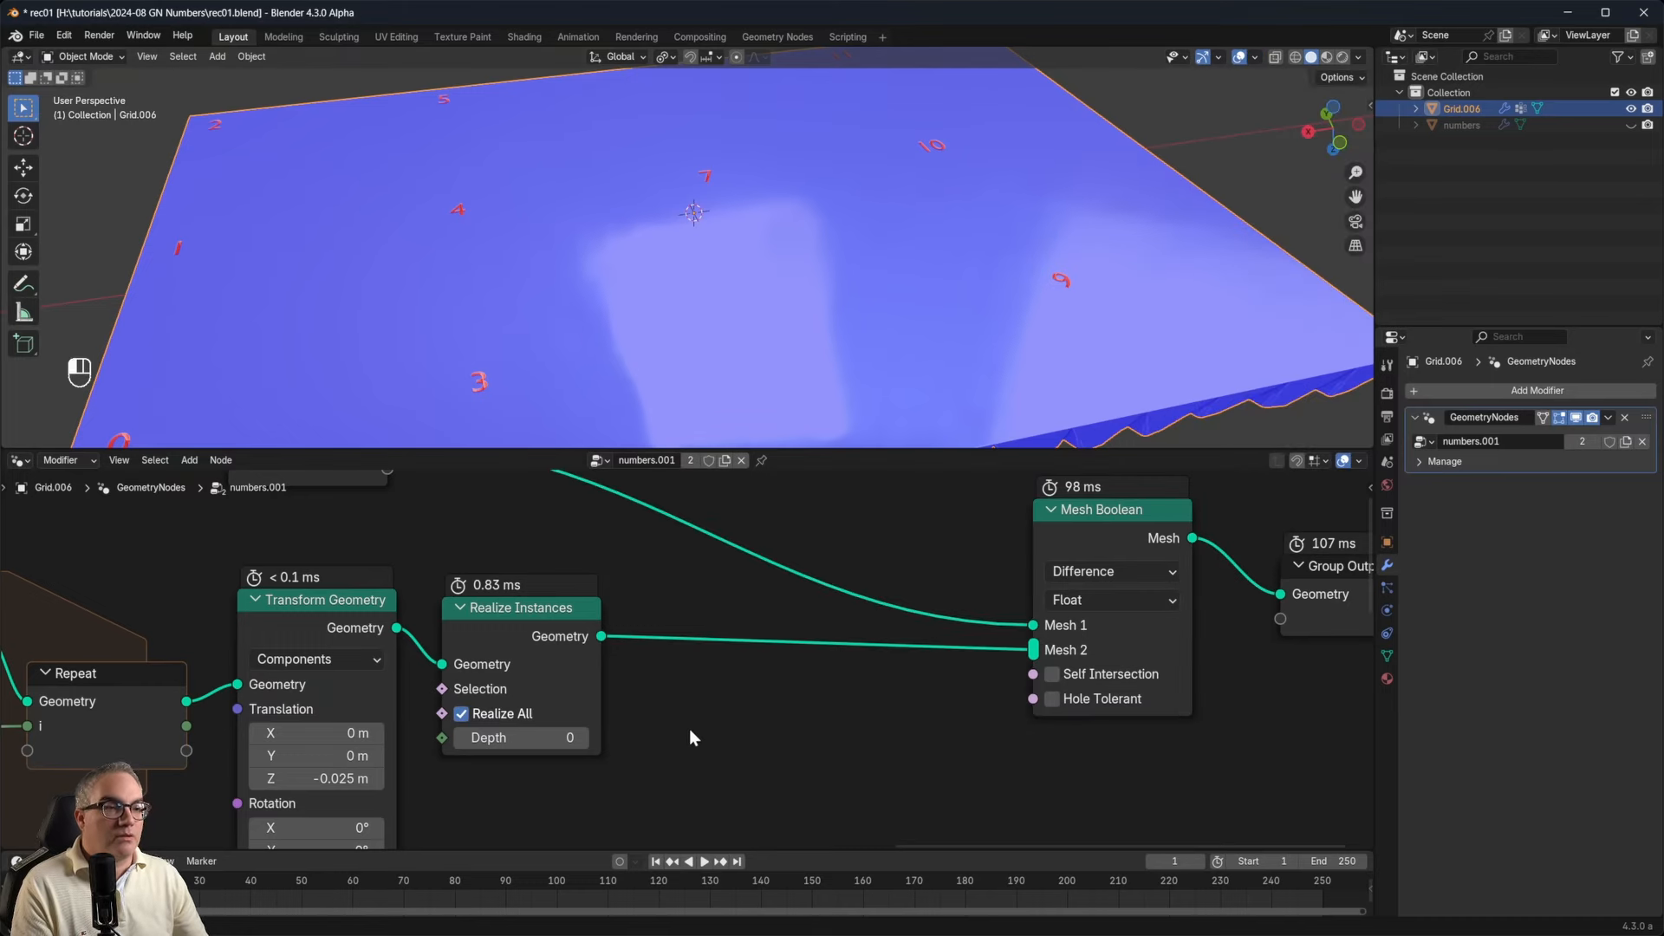
Insert a Flip Faces node on the link between Realize Instances and Mesh Boolean and check the panel's underside.
{"action": "key", "text": "shift+a"}
{"action": "type", "text": "flip"}
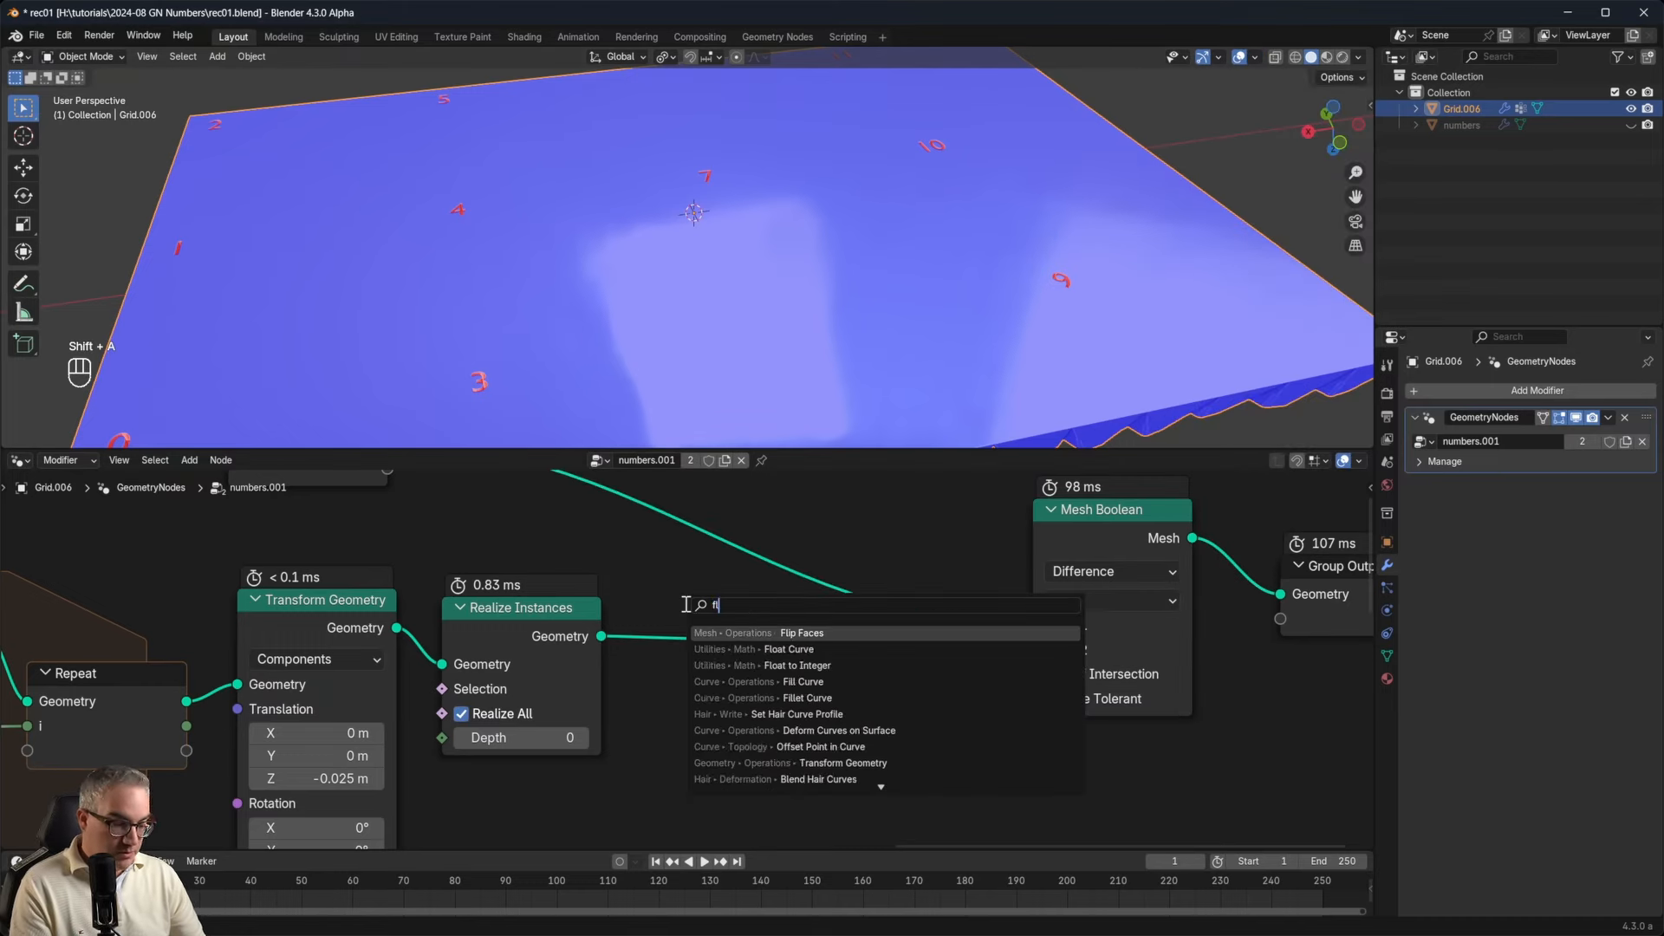
{"action": "left_click", "coordinate": [855, 633]}
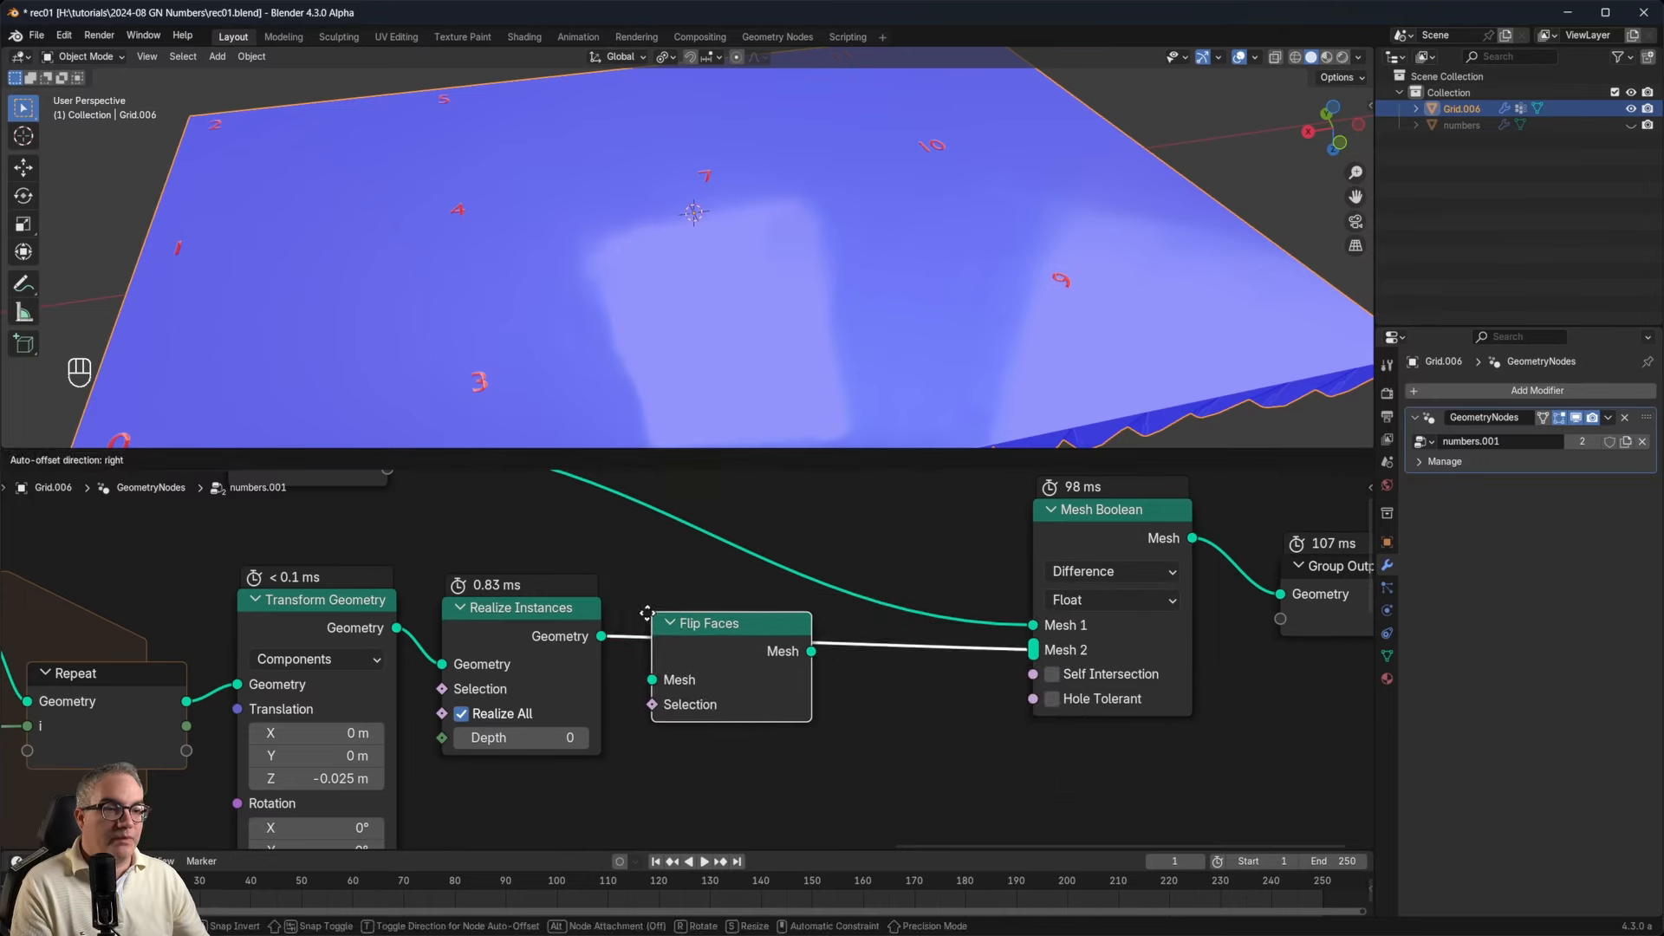
{"action": "left_click", "coordinate": [626, 612]}
{"action": "middle_click_drag", "start_coordinate": [840, 274], "coordinate": [787, 330]}
{"action": "scroll", "coordinate": [832, 243], "scroll_direction": "down", "scroll_amount": 2}
{"action": "scroll", "coordinate": [754, 317], "scroll_direction": "up", "scroll_amount": 4}
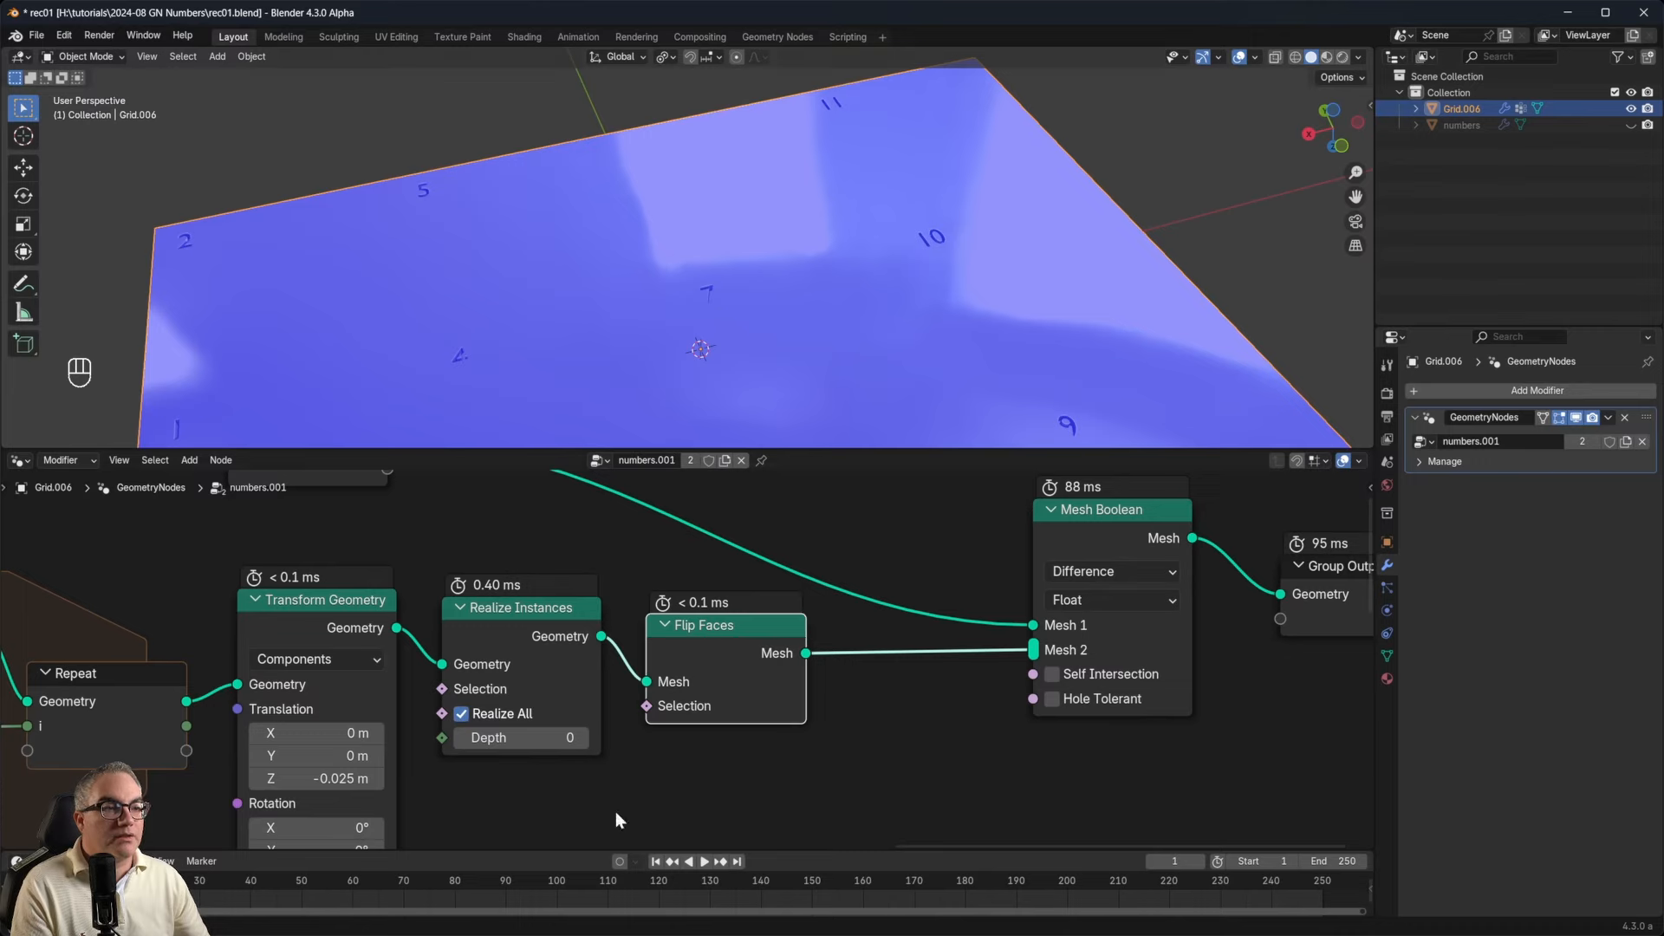
Set the Y translation of the Transform Geometry node fed by the Grid to 0.041 m.
{"action": "middle_click_drag", "start_coordinate": [370, 705], "coordinate": [1044, 742]}
{"action": "middle_click_drag", "start_coordinate": [537, 687], "coordinate": [1068, 680]}
{"action": "middle_click_drag", "start_coordinate": [130, 683], "coordinate": [1064, 633]}
{"action": "middle_click_drag", "start_coordinate": [247, 674], "coordinate": [1051, 647]}
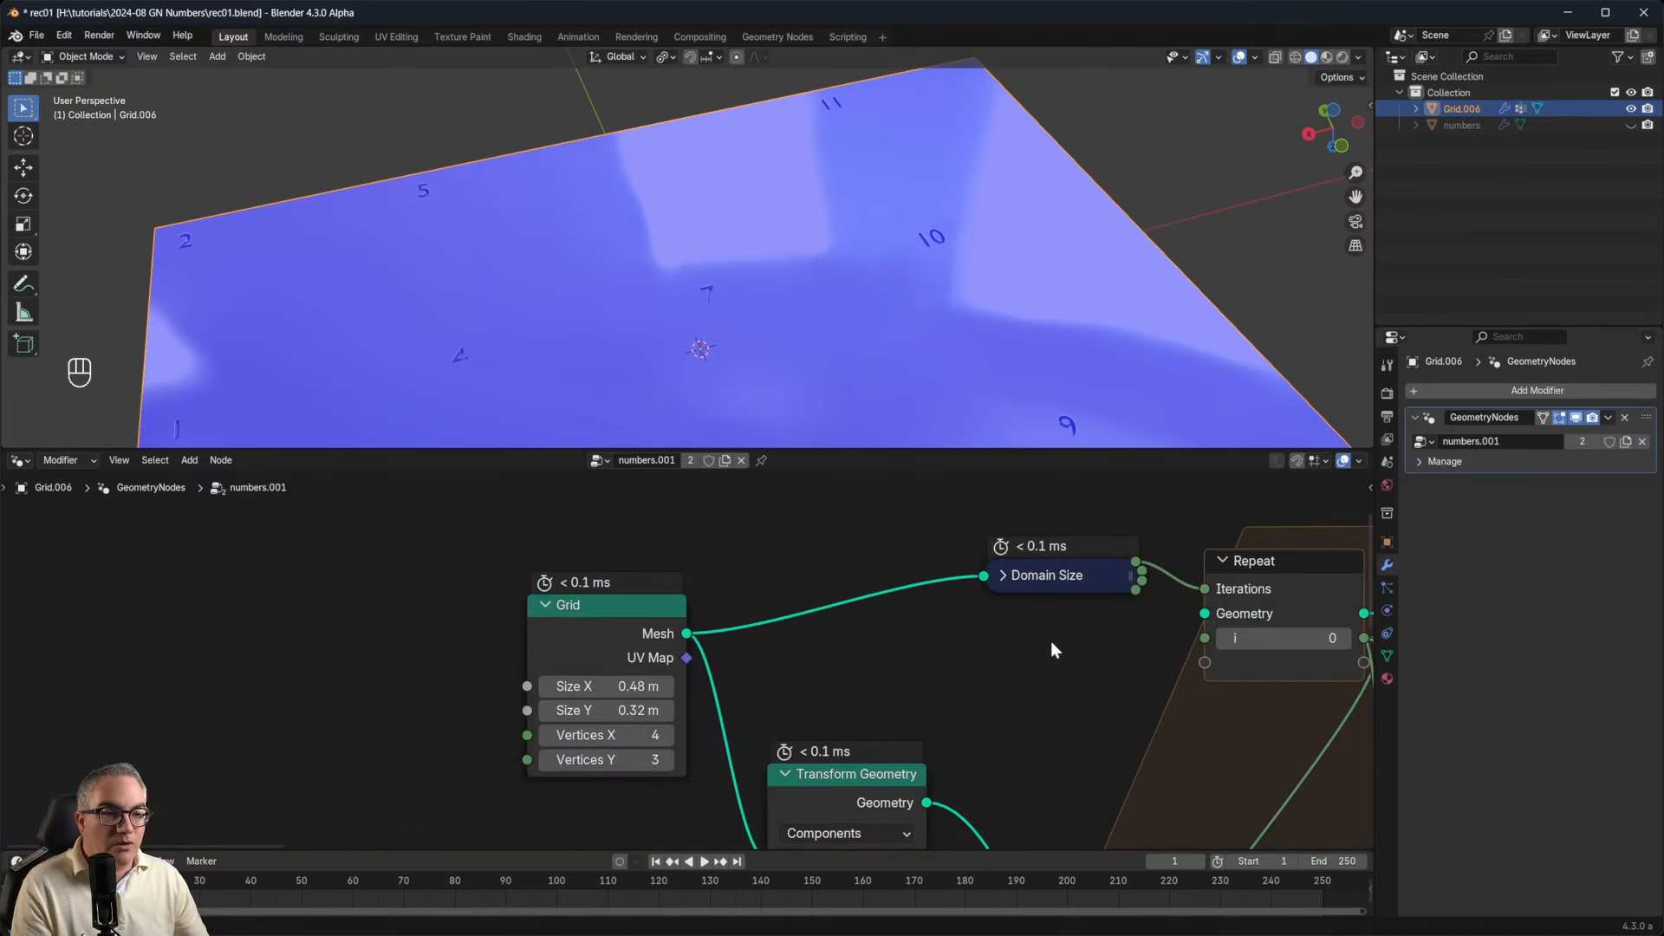
{"action": "scroll", "coordinate": [575, 704], "scroll_direction": "up", "scroll_amount": 6}
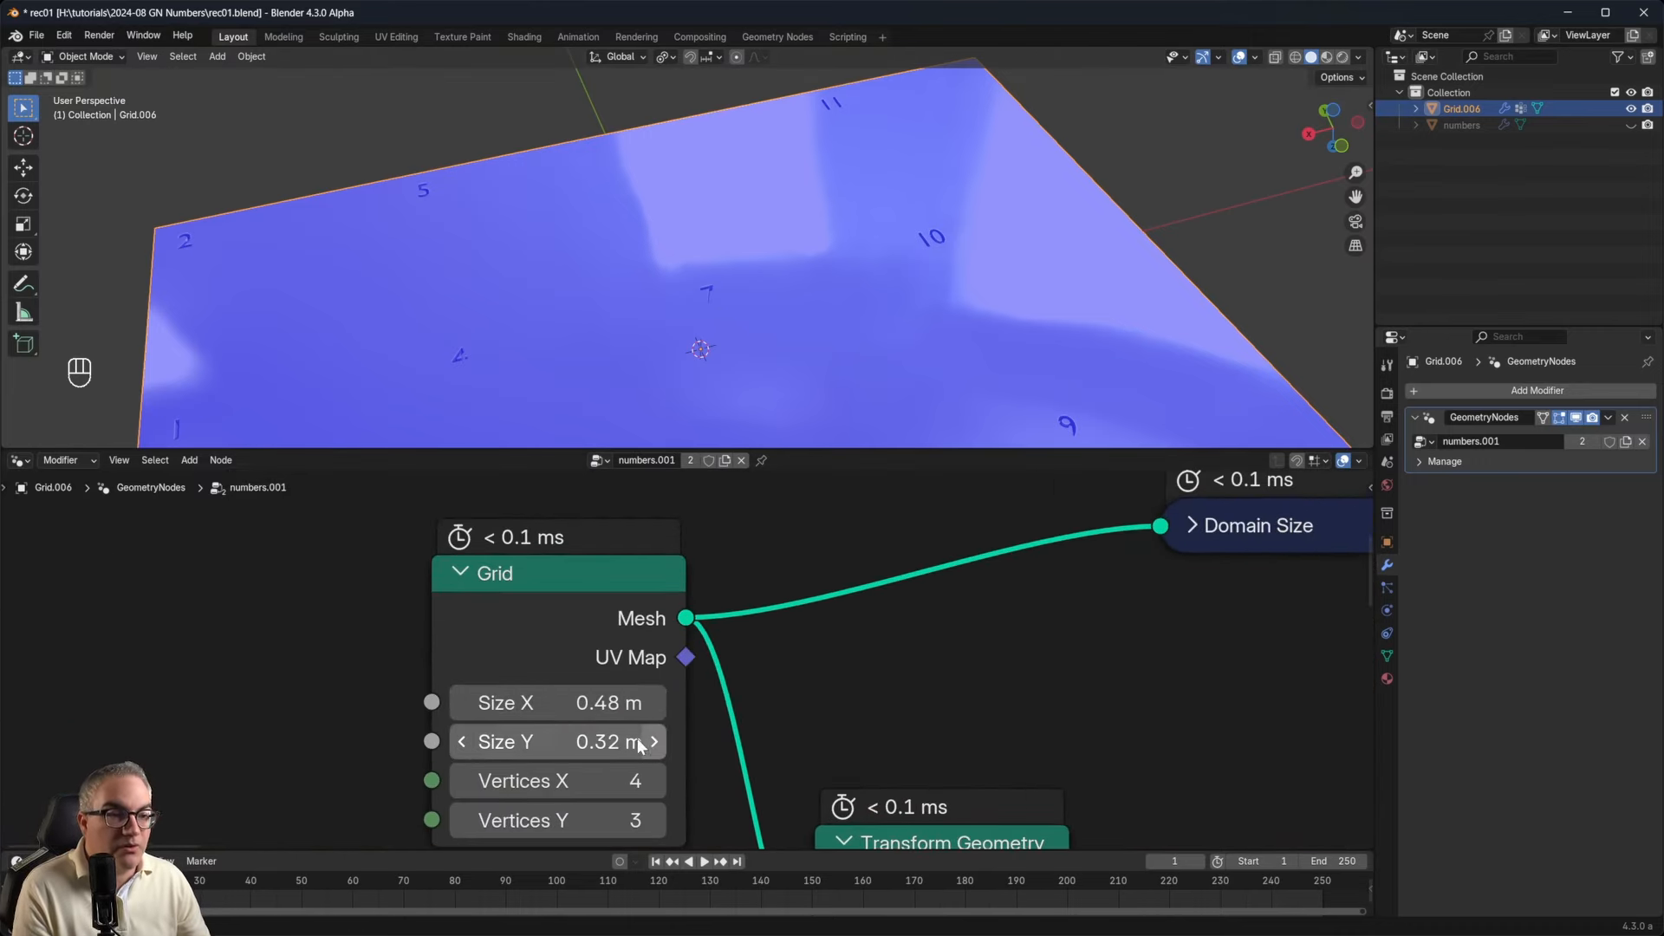
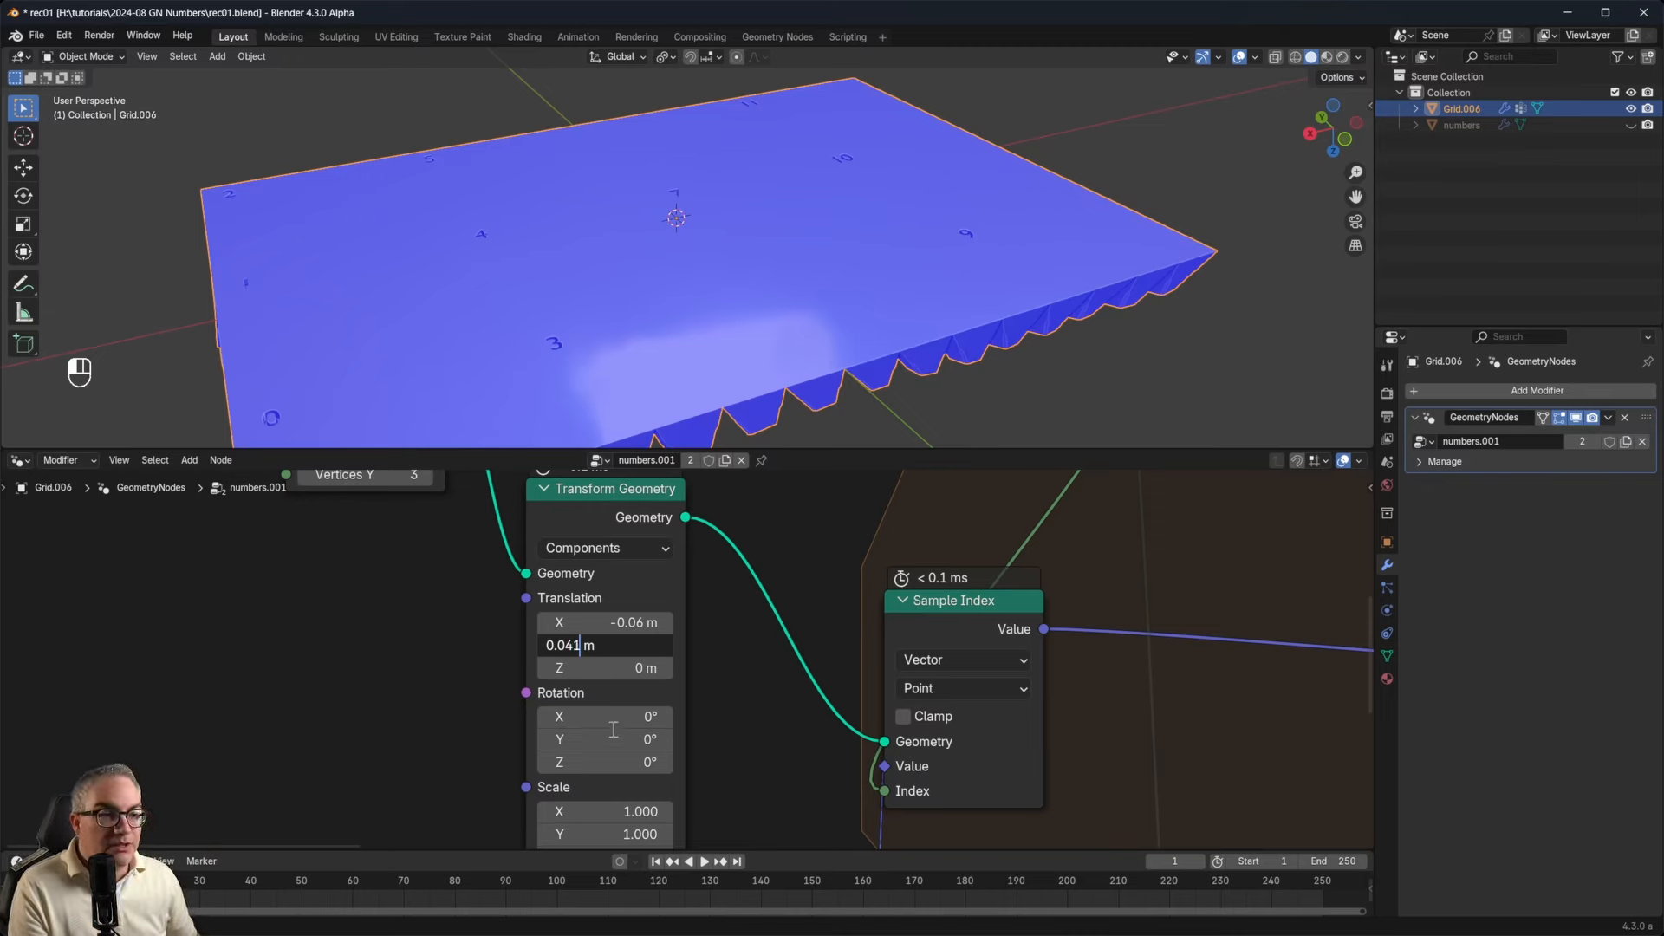
{"action": "key", "text": "Return"}
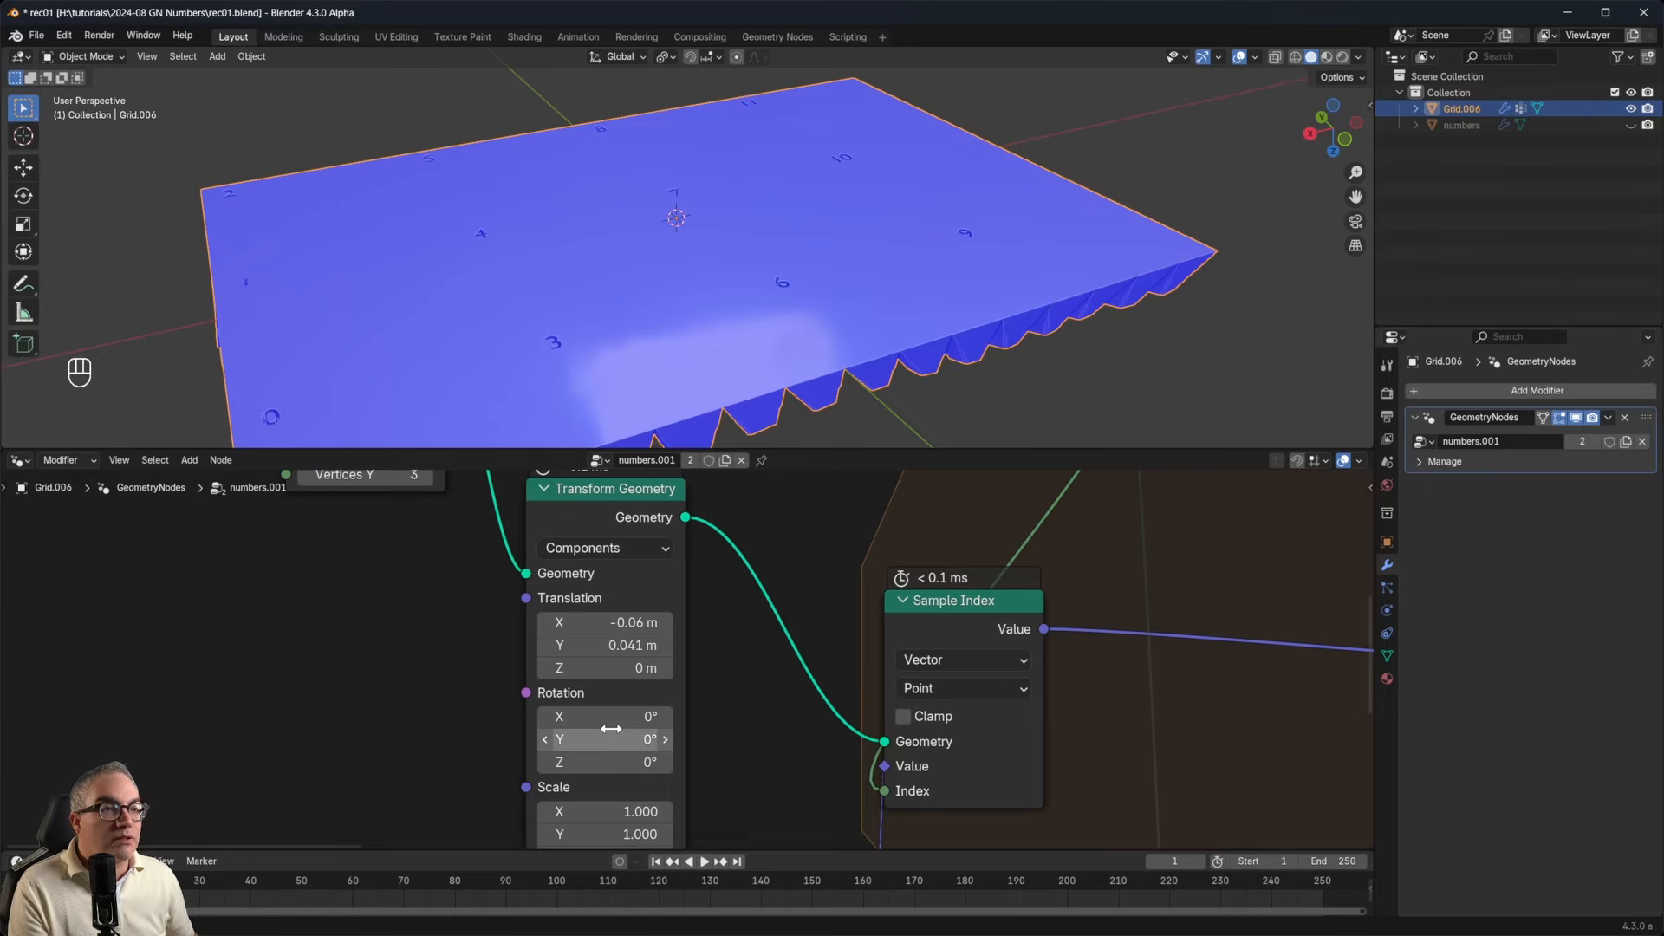
Examine the numbers cut into the panel's underside up close and from several angles, and look over the node chain.
{"action": "mouse_move", "coordinate": [574, 249]}
{"action": "middle_mouse_down"}
{"action": "mouse_move", "coordinate": [570, 322]}
{"action": "mouse_move", "coordinate": [558, 241]}
{"action": "mouse_move", "coordinate": [558, 264]}
{"action": "mouse_move", "coordinate": [580, 260]}
{"action": "mouse_move", "coordinate": [577, 232]}
{"action": "mouse_move", "coordinate": [584, 246]}
{"action": "mouse_move", "coordinate": [527, 293]}
{"action": "mouse_move", "coordinate": [713, 213]}
{"action": "middle_mouse_up"}
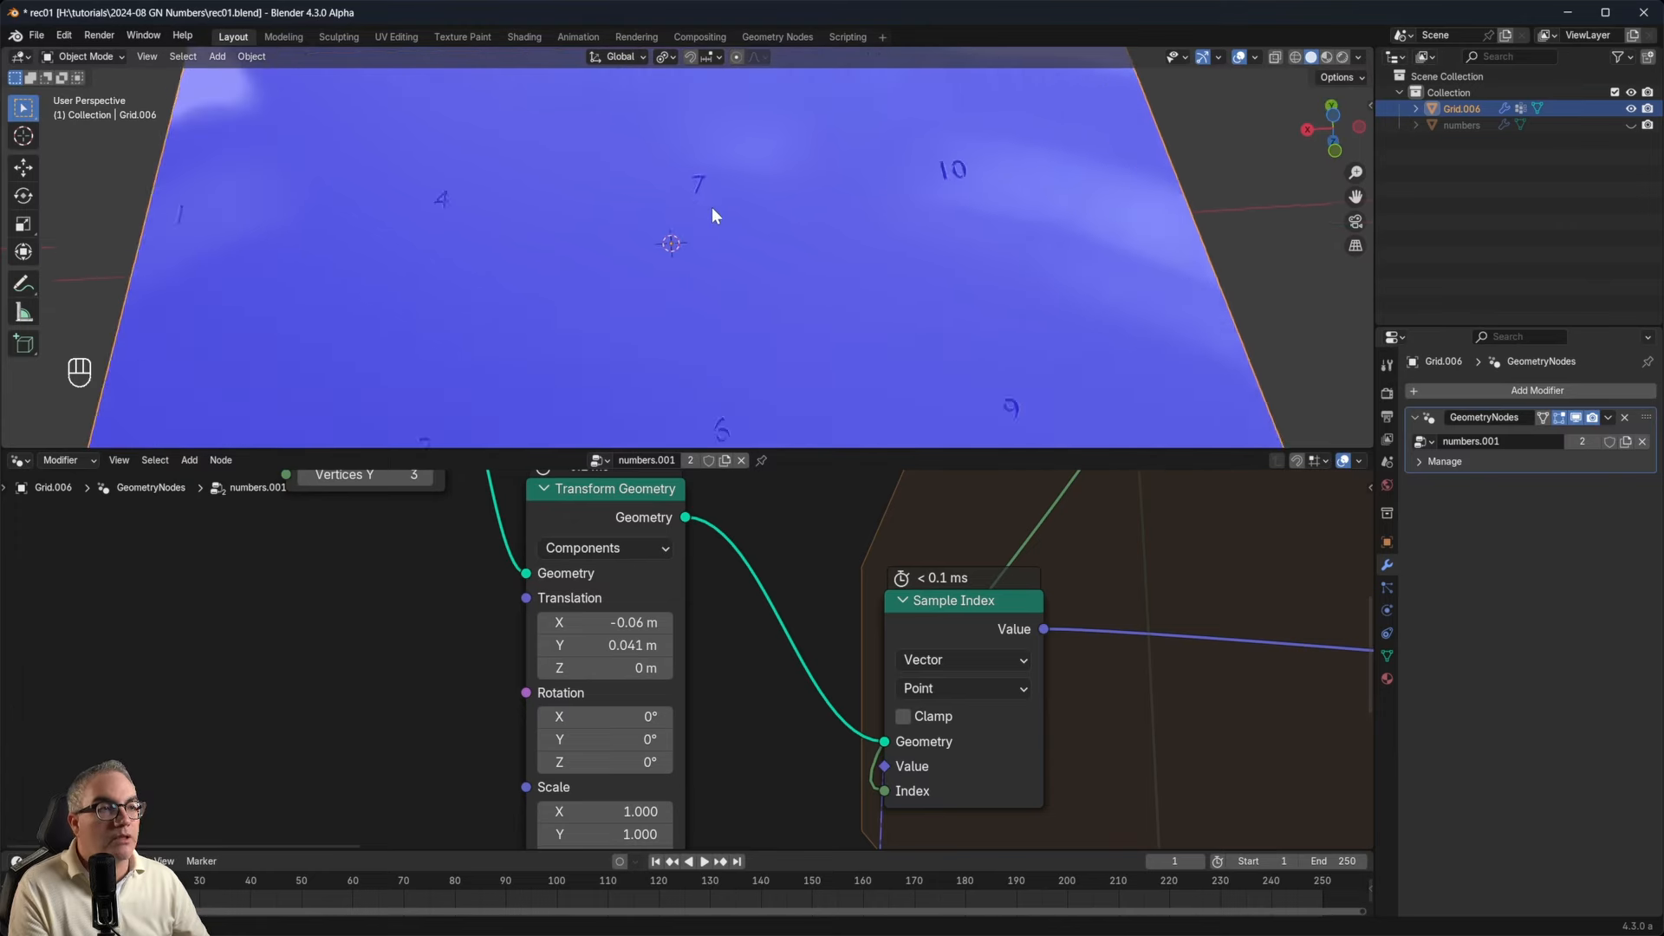
{"action": "scroll", "coordinate": [714, 200], "scroll_direction": "up", "scroll_amount": 10}
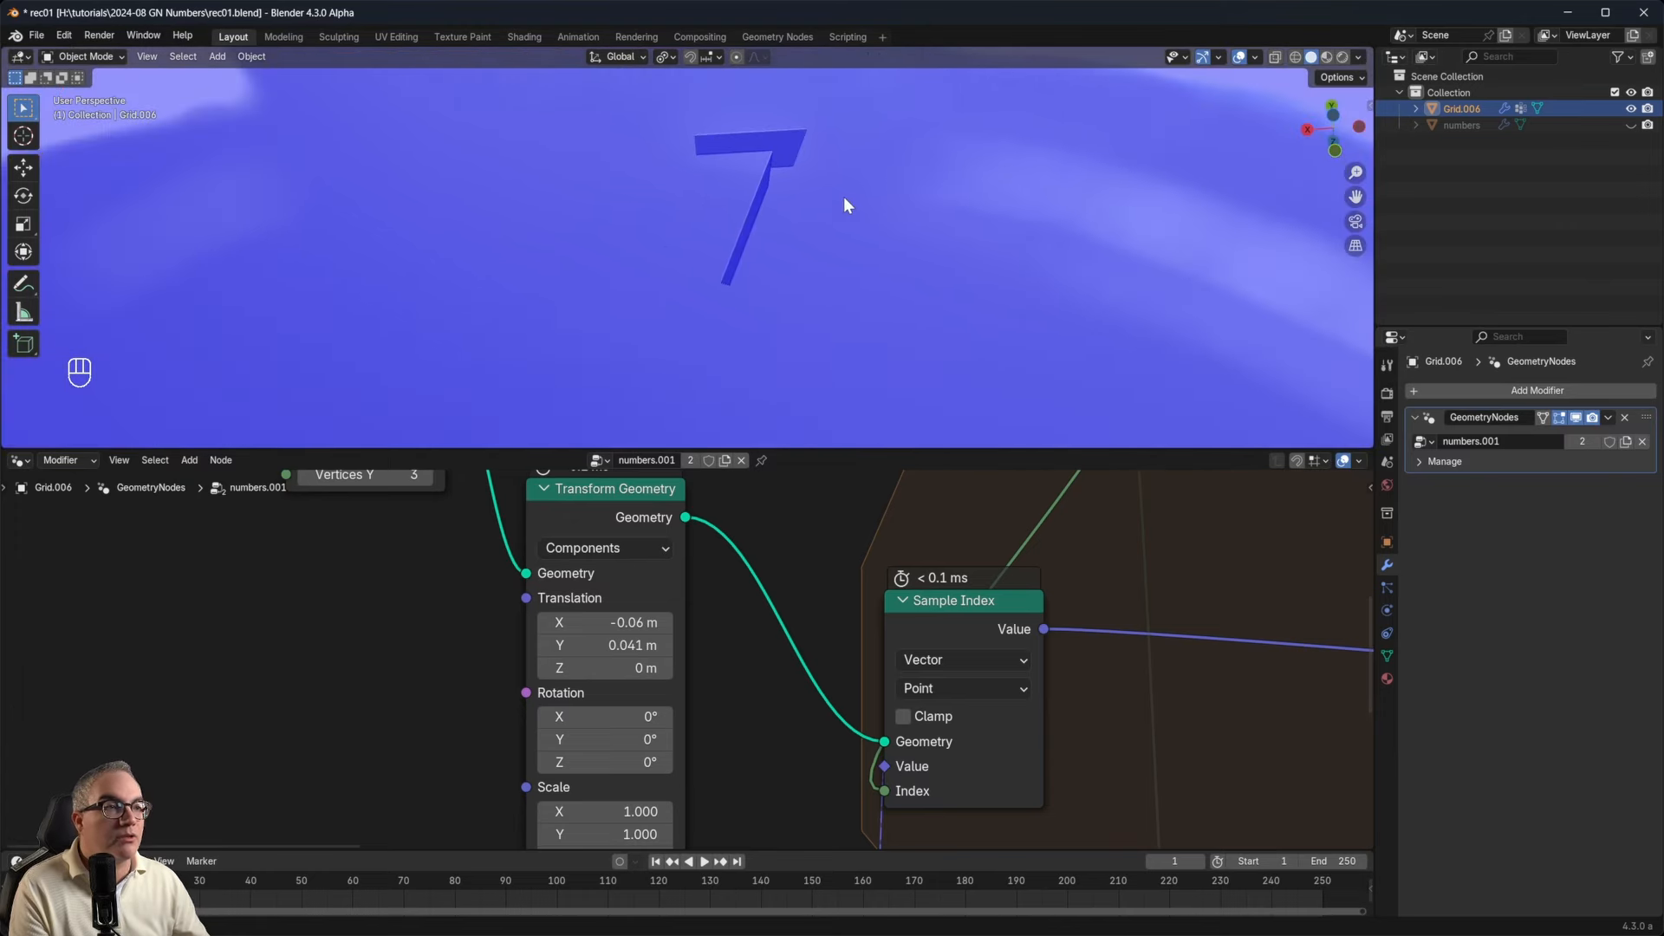
{"action": "middle_click_drag", "start_coordinate": [845, 200], "coordinate": [807, 192]}
{"action": "middle_click_drag", "start_coordinate": [948, 260], "coordinate": [828, 622], "text": "shift"}
{"action": "middle_click_drag", "start_coordinate": [1053, 293], "coordinate": [751, 424], "text": "shift"}
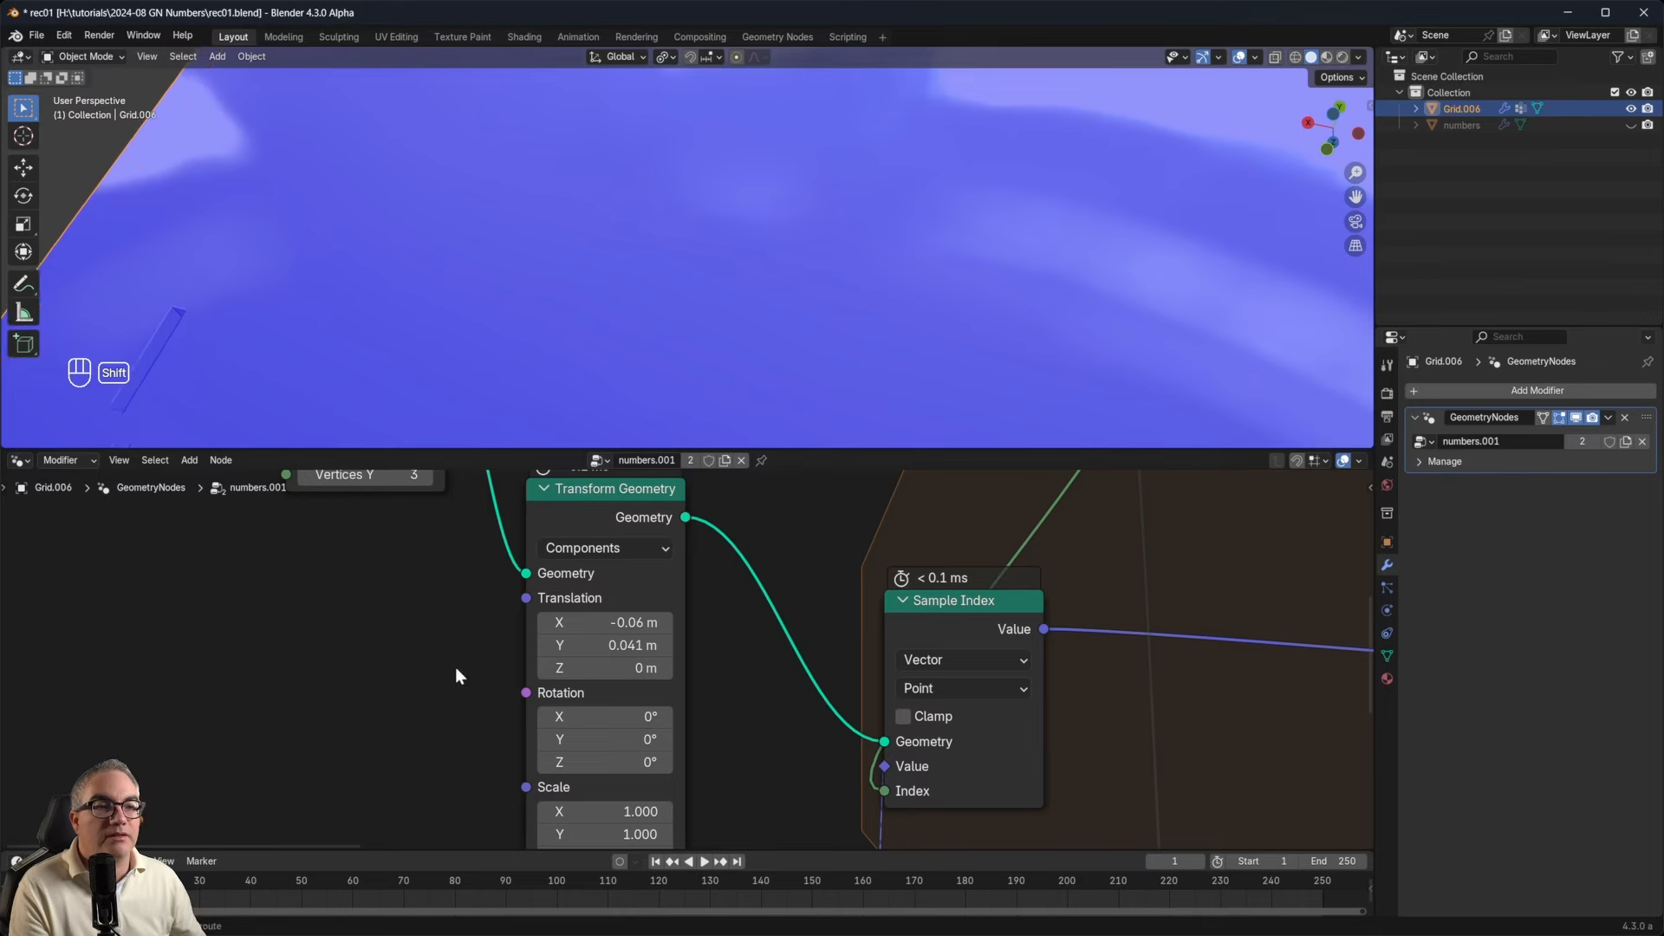
{"action": "middle_click_drag", "start_coordinate": [663, 262], "coordinate": [573, 207], "text": "shift"}
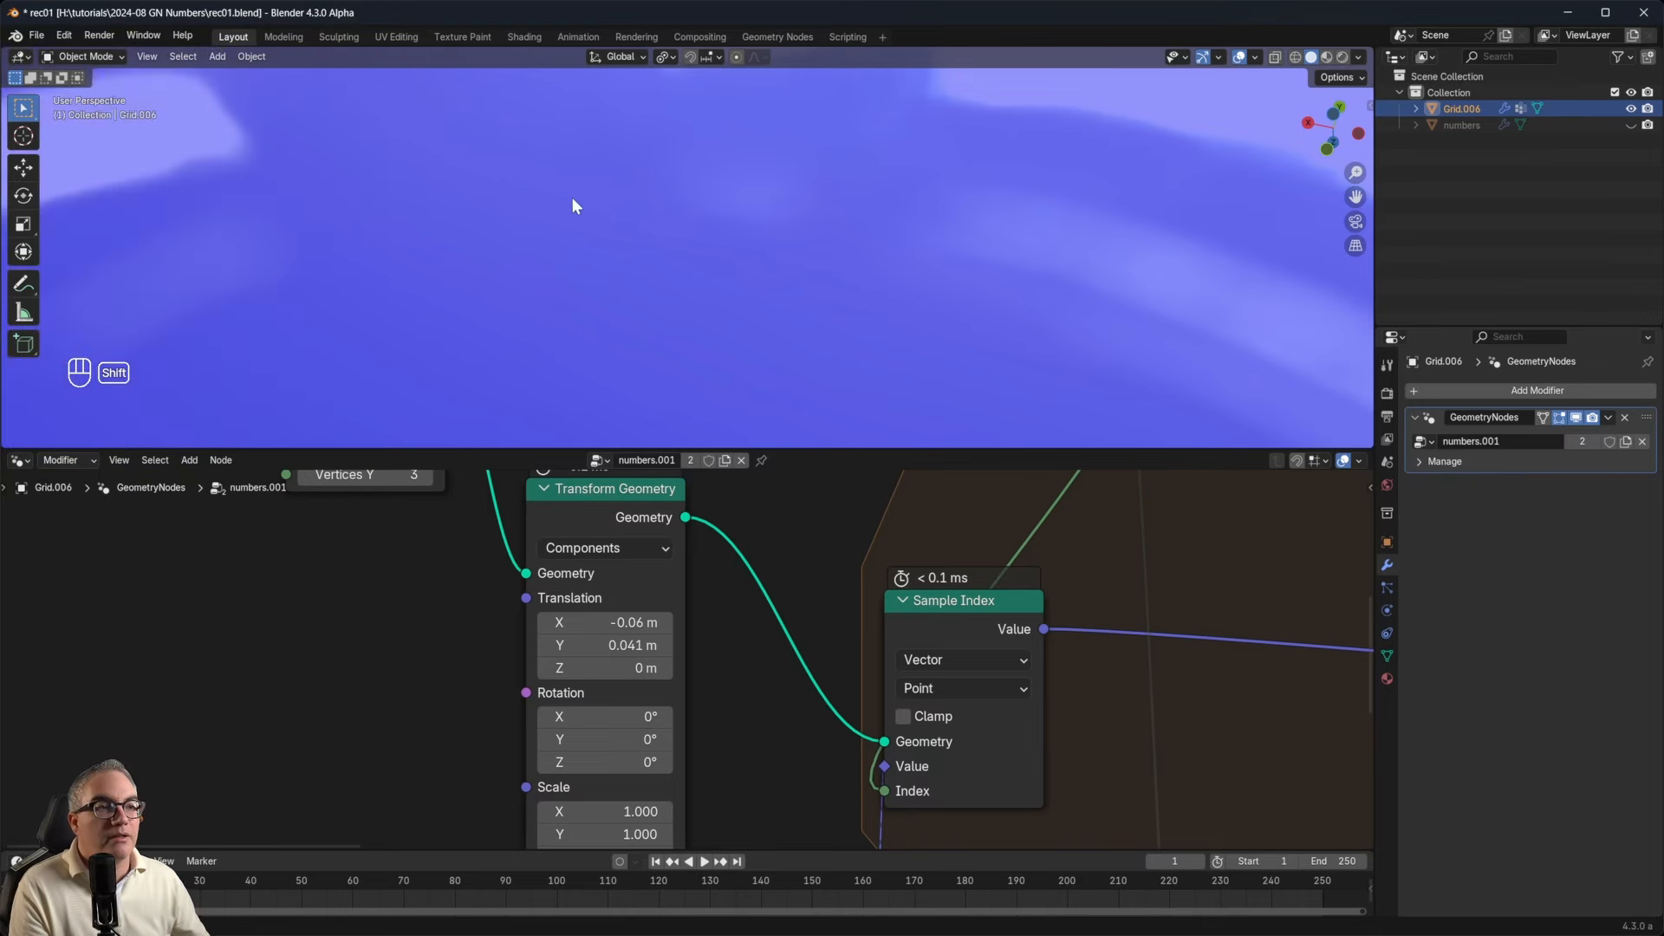
{"action": "middle_click_drag", "start_coordinate": [278, 231], "coordinate": [221, 293], "text": "shift"}
{"action": "middle_click_drag", "start_coordinate": [729, 275], "coordinate": [551, 338], "text": "shift"}
{"action": "scroll", "coordinate": [551, 300], "scroll_direction": "down", "scroll_amount": 8}
{"action": "middle_click_drag", "start_coordinate": [546, 257], "coordinate": [645, 241], "text": "shift"}
{"action": "scroll", "coordinate": [628, 342], "scroll_direction": "up", "scroll_amount": 1}
{"action": "scroll", "coordinate": [624, 264], "scroll_direction": "up", "scroll_amount": 4}
{"action": "scroll", "coordinate": [954, 631], "scroll_direction": "down", "scroll_amount": 6}
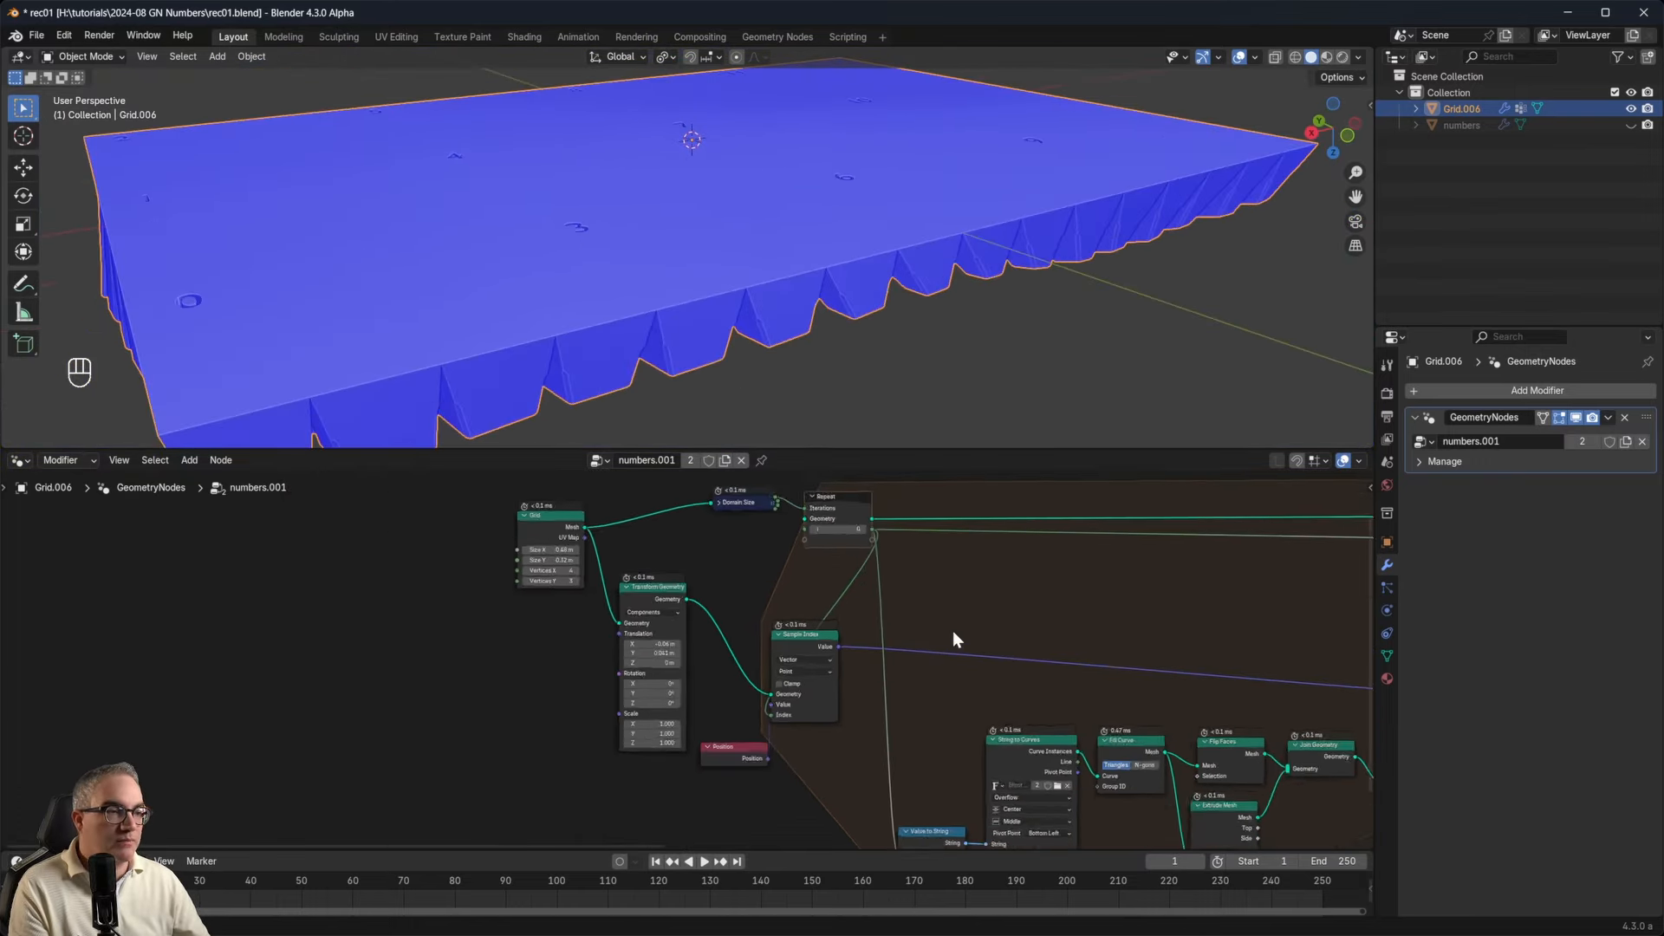
{"action": "middle_click_drag", "start_coordinate": [1218, 664], "coordinate": [581, 677]}
{"action": "middle_click_drag", "start_coordinate": [479, 227], "coordinate": [430, 266]}
{"action": "scroll", "coordinate": [915, 664], "scroll_direction": "down", "scroll_amount": 4}
{"action": "middle_click_drag", "start_coordinate": [1027, 643], "coordinate": [717, 671]}
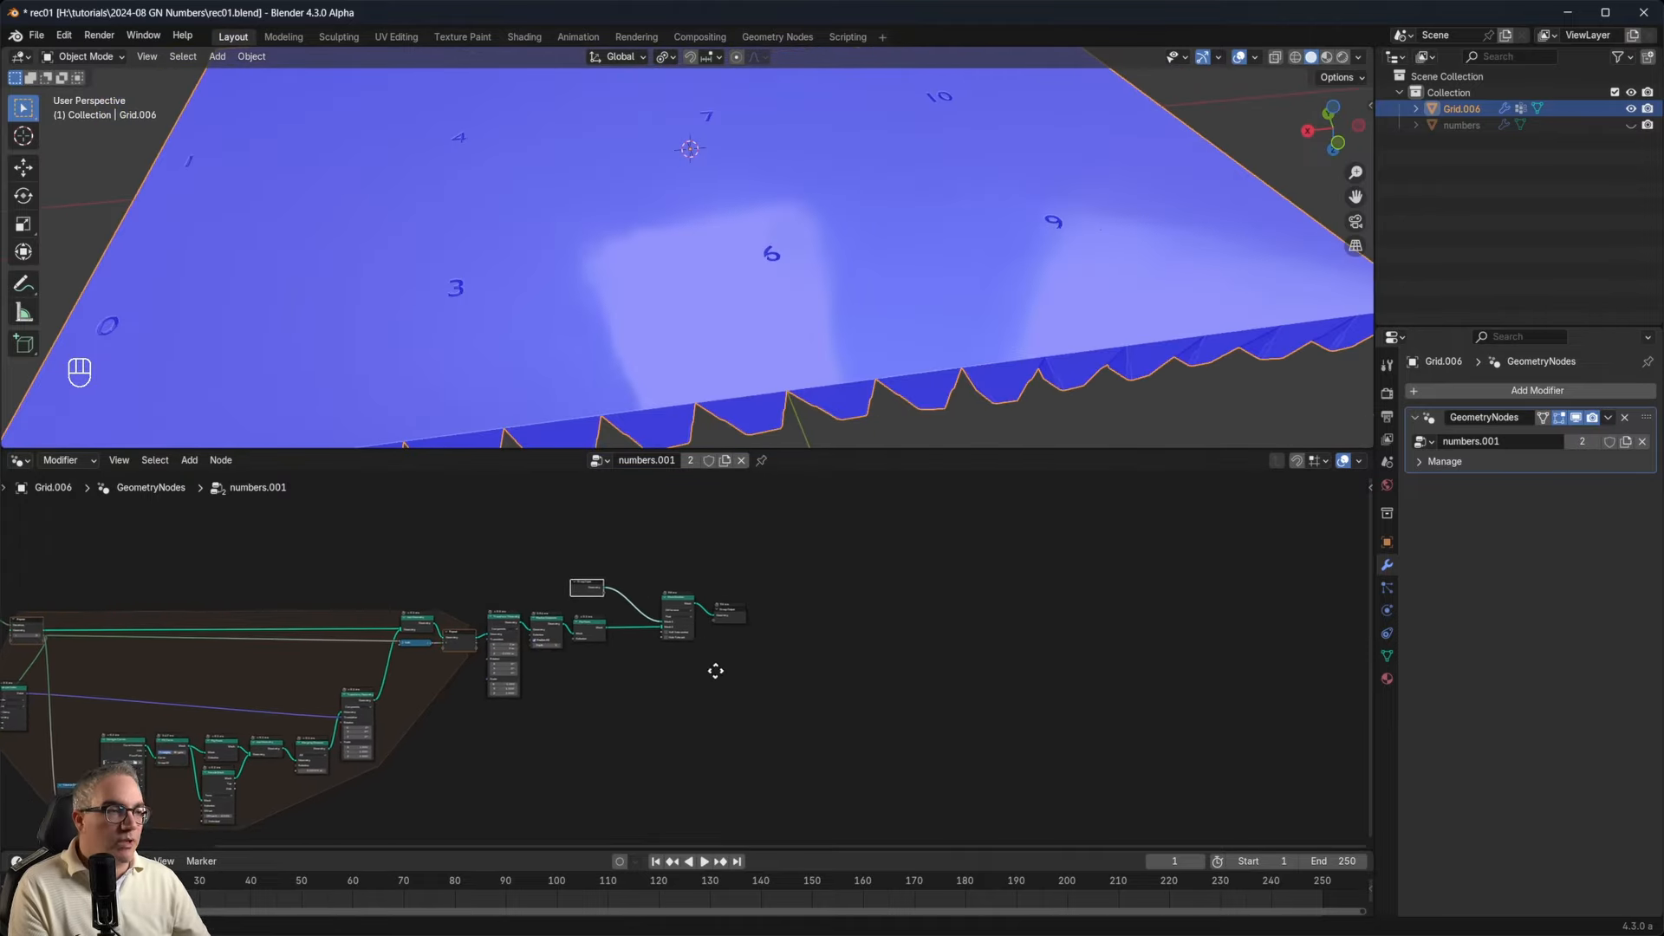
Toggle the visibility of the Note annotation layer in the 3D viewport.
{"action": "middle_click_drag", "start_coordinate": [1268, 384], "coordinate": [919, 412]}
{"action": "scroll", "coordinate": [825, 300], "scroll_direction": "down", "scroll_amount": 4}
{"action": "middle_click_drag", "start_coordinate": [826, 300], "coordinate": [832, 334]}
{"action": "key", "text": "n"}
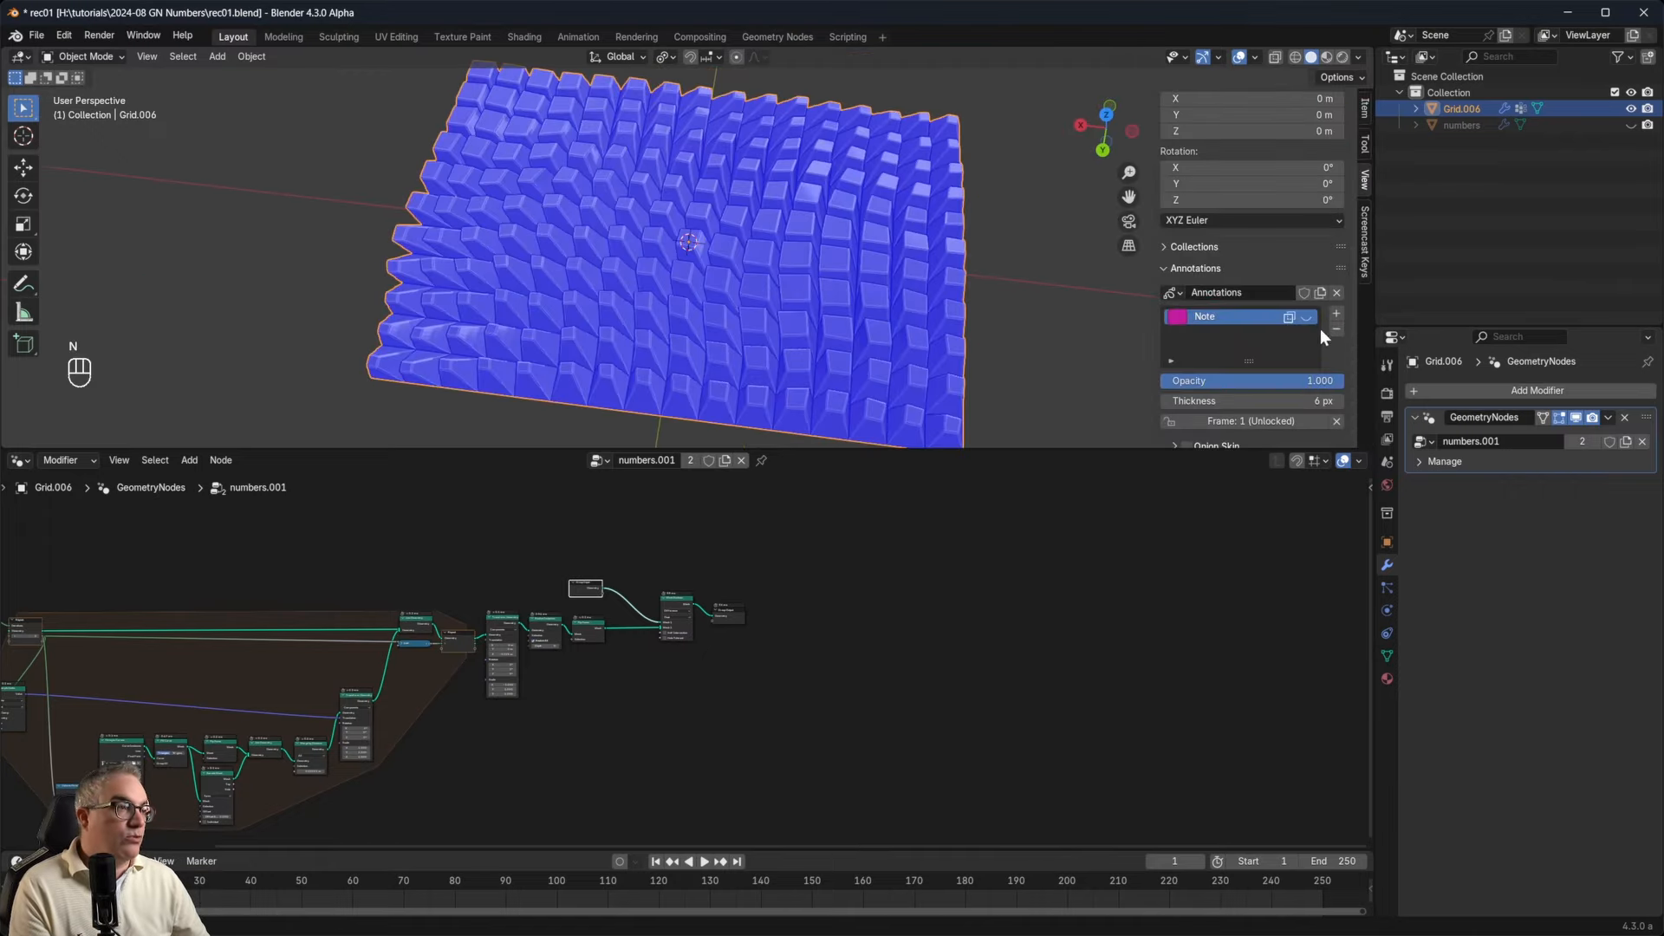
{"action": "left_click", "coordinate": [1306, 318]}
{"action": "mouse_move", "coordinate": [796, 302]}
{"action": "middle_mouse_down"}
{"action": "mouse_move", "coordinate": [824, 243]}
{"action": "mouse_move", "coordinate": [777, 276]}
{"action": "mouse_move", "coordinate": [767, 158]}
{"action": "mouse_move", "coordinate": [752, 362]}
{"action": "middle_mouse_up"}
{"action": "scroll", "coordinate": [767, 328], "scroll_direction": "down", "scroll_amount": 3}
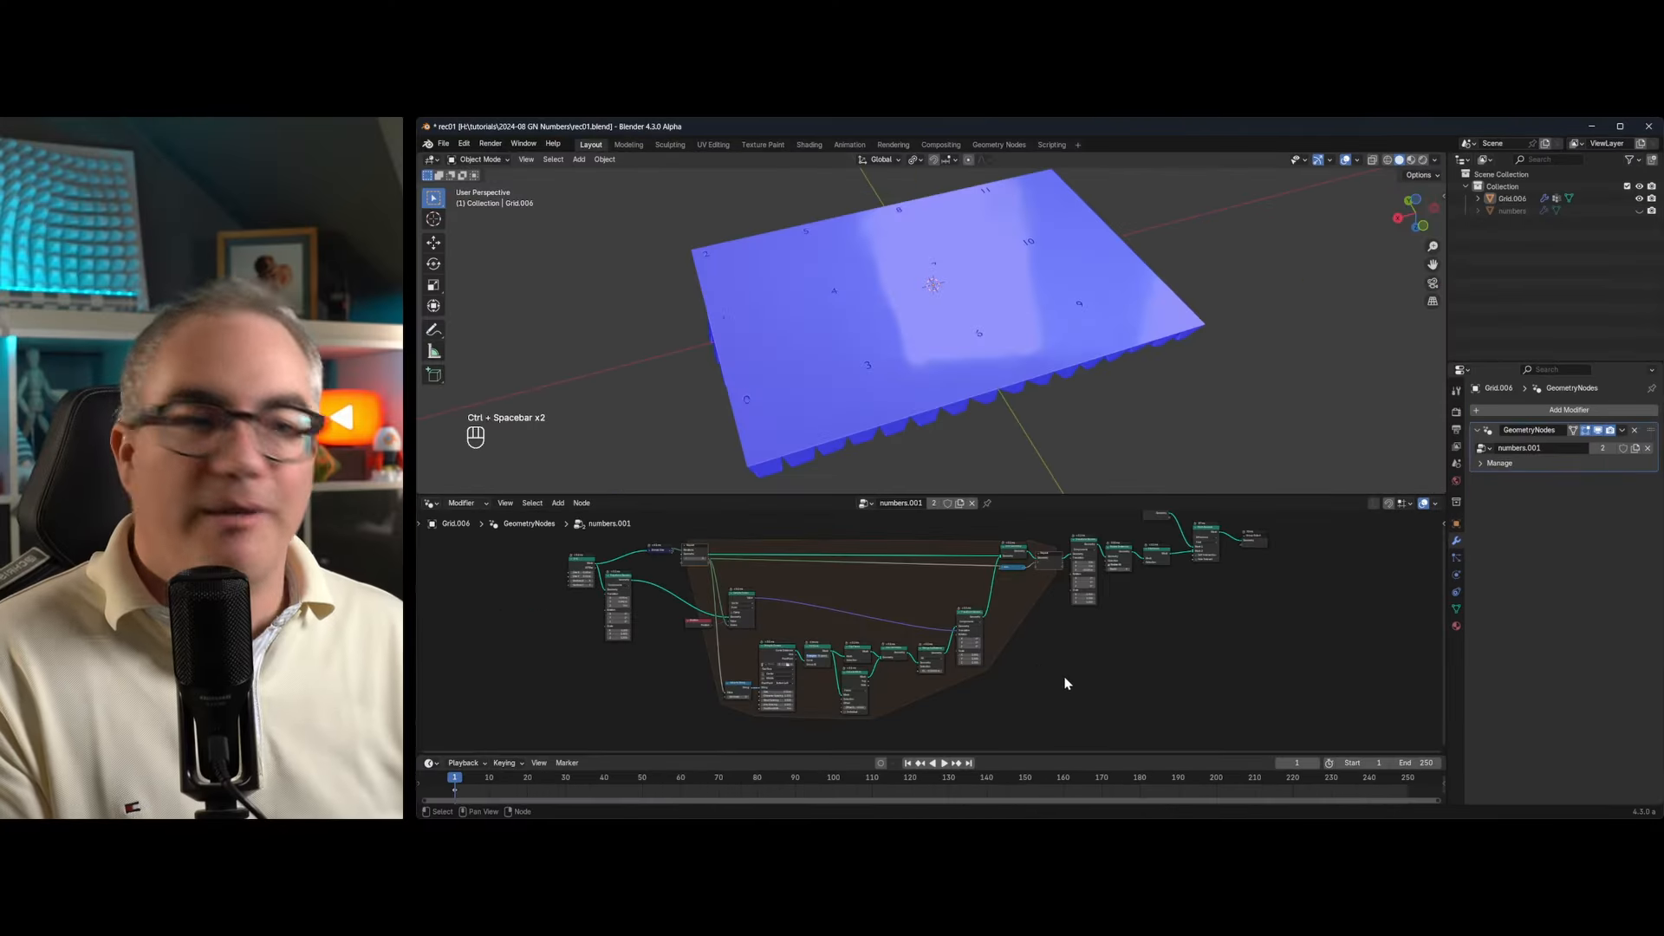
Maximize the node editor and review the Grid node and the start of the Repeat zone.
{"action": "key", "text": "ctrl+space"}
{"action": "scroll", "coordinate": [583, 373], "scroll_direction": "up", "scroll_amount": 6}
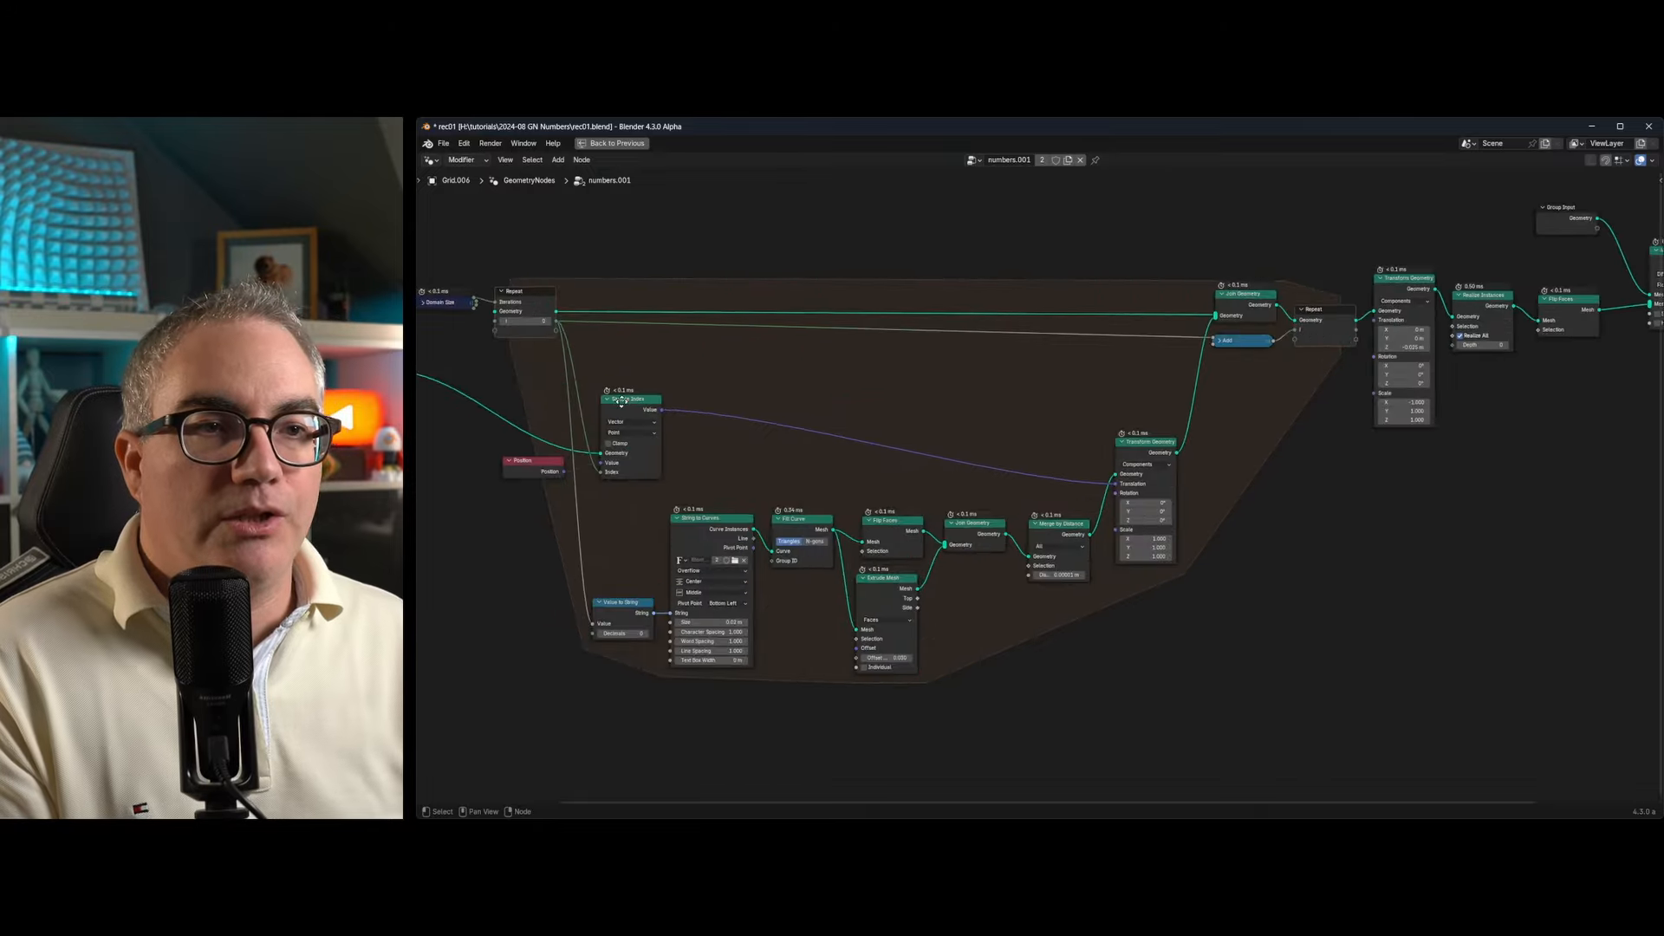
{"action": "left_click", "coordinate": [668, 277]}
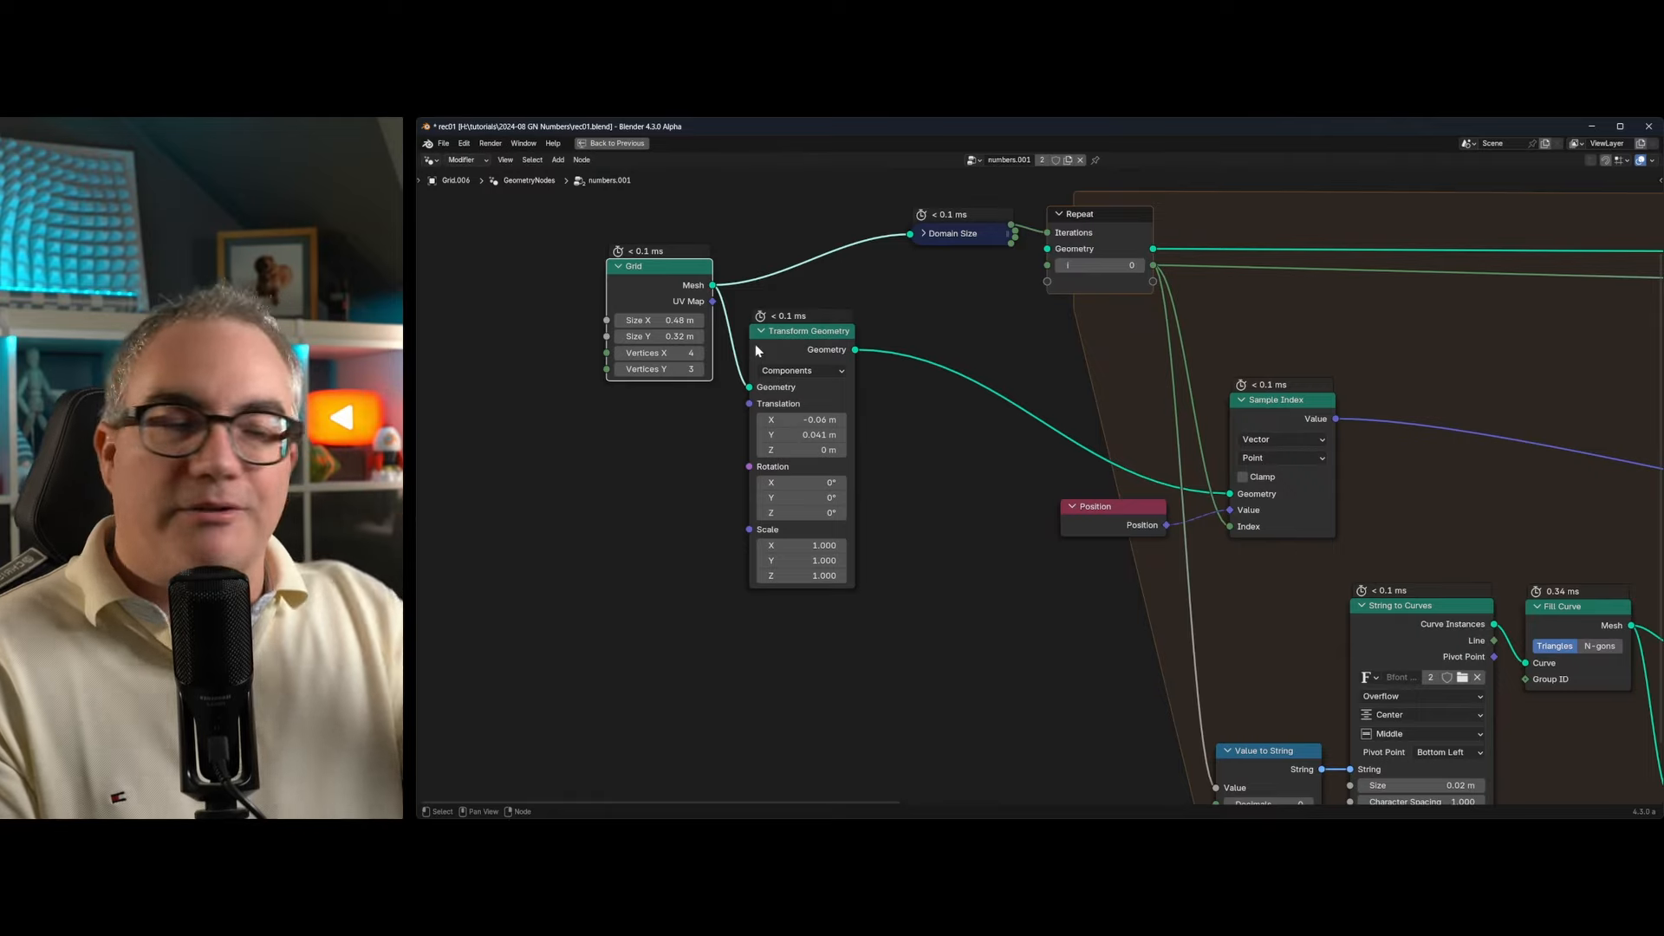
{"action": "middle_click_drag", "start_coordinate": [1016, 444], "coordinate": [455, 443]}
{"action": "left_click", "coordinate": [521, 217]}
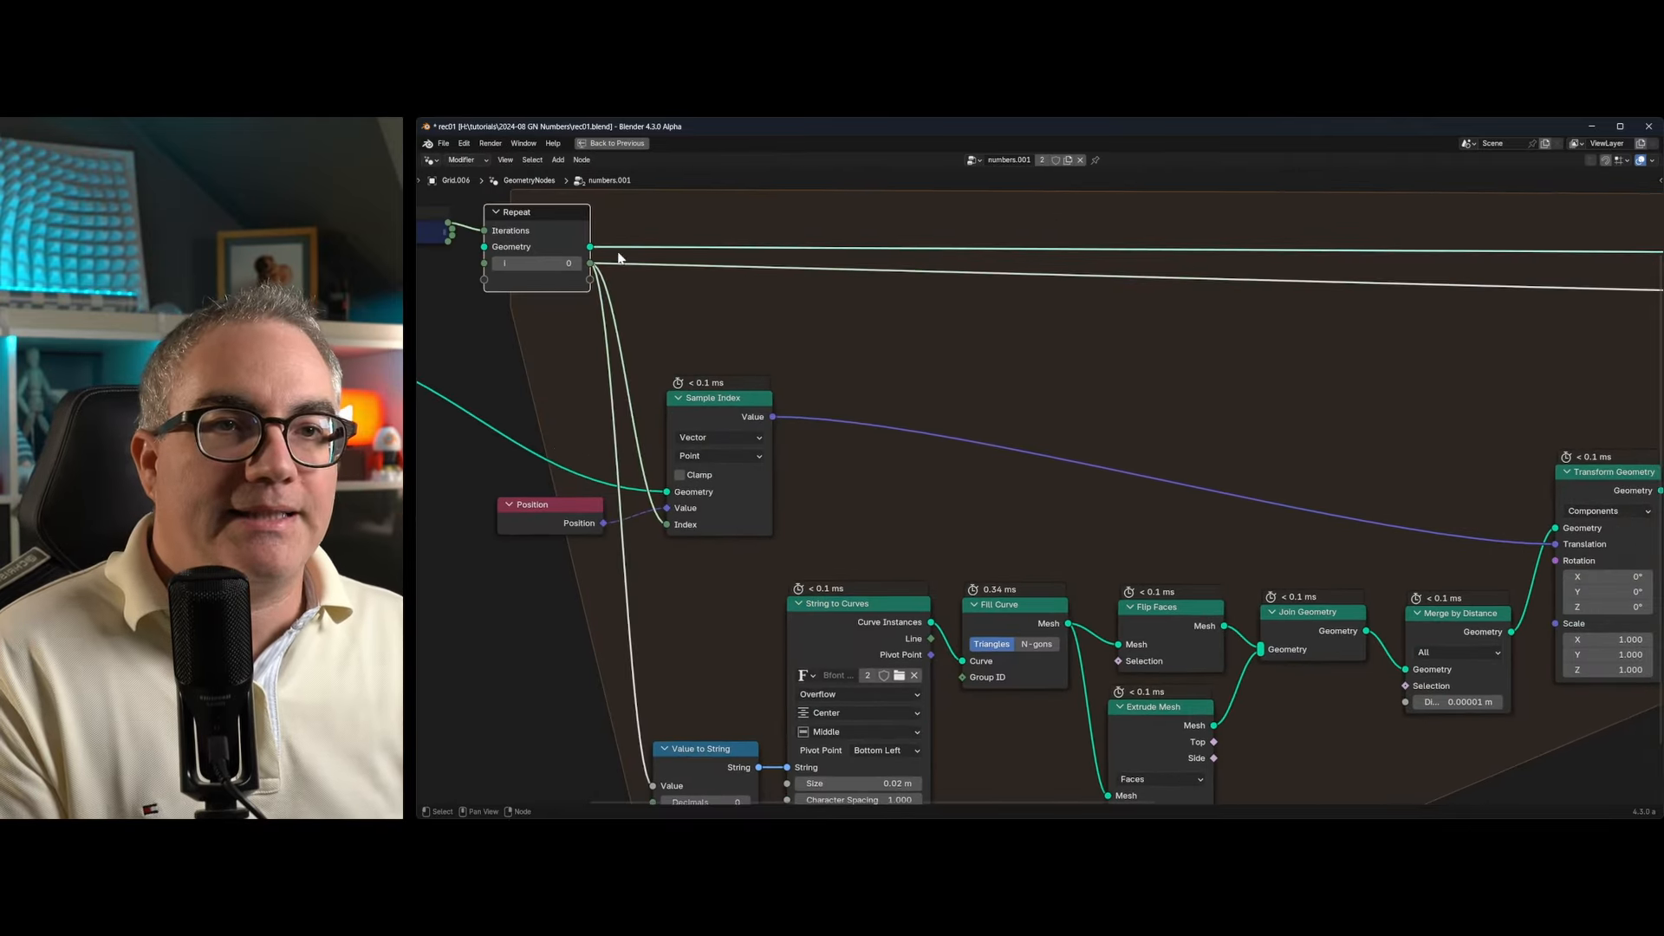
Review the Repeat zone from its input to its output, including String to Curves and the Add node incrementing i.
{"action": "scroll", "coordinate": [1031, 472], "scroll_direction": "down", "scroll_amount": 5}
{"action": "middle_click_drag", "start_coordinate": [1175, 409], "coordinate": [1065, 397]}
{"action": "left_click_drag", "start_coordinate": [1526, 325], "coordinate": [1530, 322]}
{"action": "scroll", "coordinate": [971, 675], "scroll_direction": "up", "scroll_amount": 1}
{"action": "left_click", "coordinate": [768, 562]}
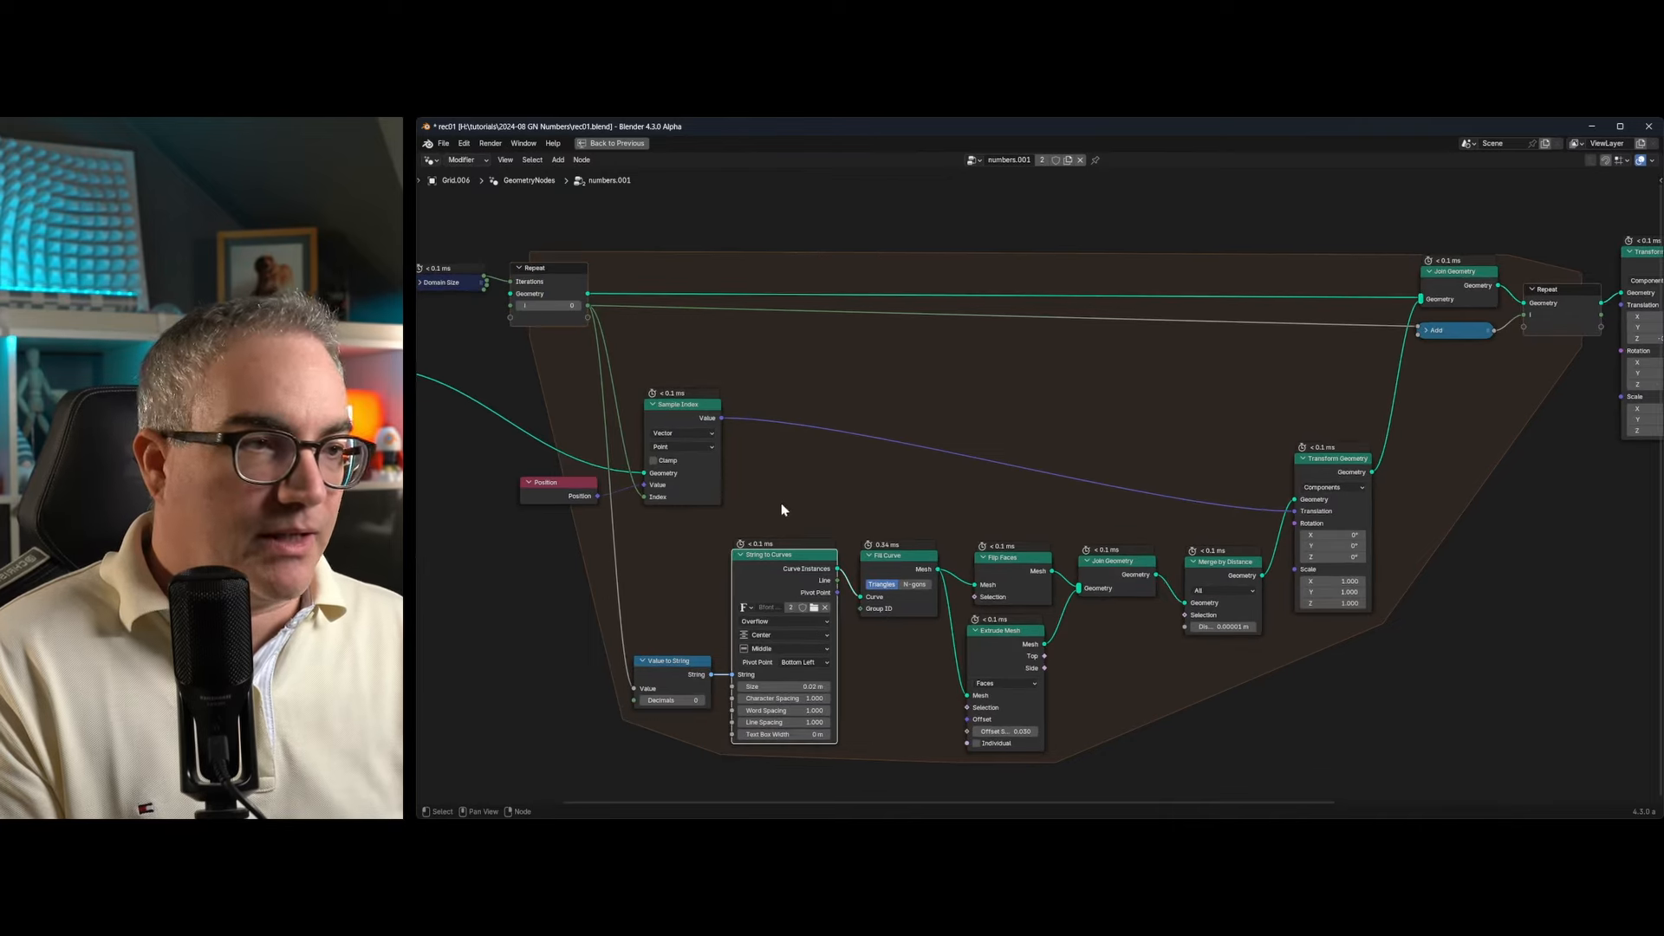
{"action": "scroll", "coordinate": [878, 718], "scroll_direction": "up", "scroll_amount": 1}
{"action": "middle_click_drag", "start_coordinate": [594, 557], "coordinate": [871, 607]}
{"action": "middle_click_drag", "start_coordinate": [1118, 366], "coordinate": [884, 437]}
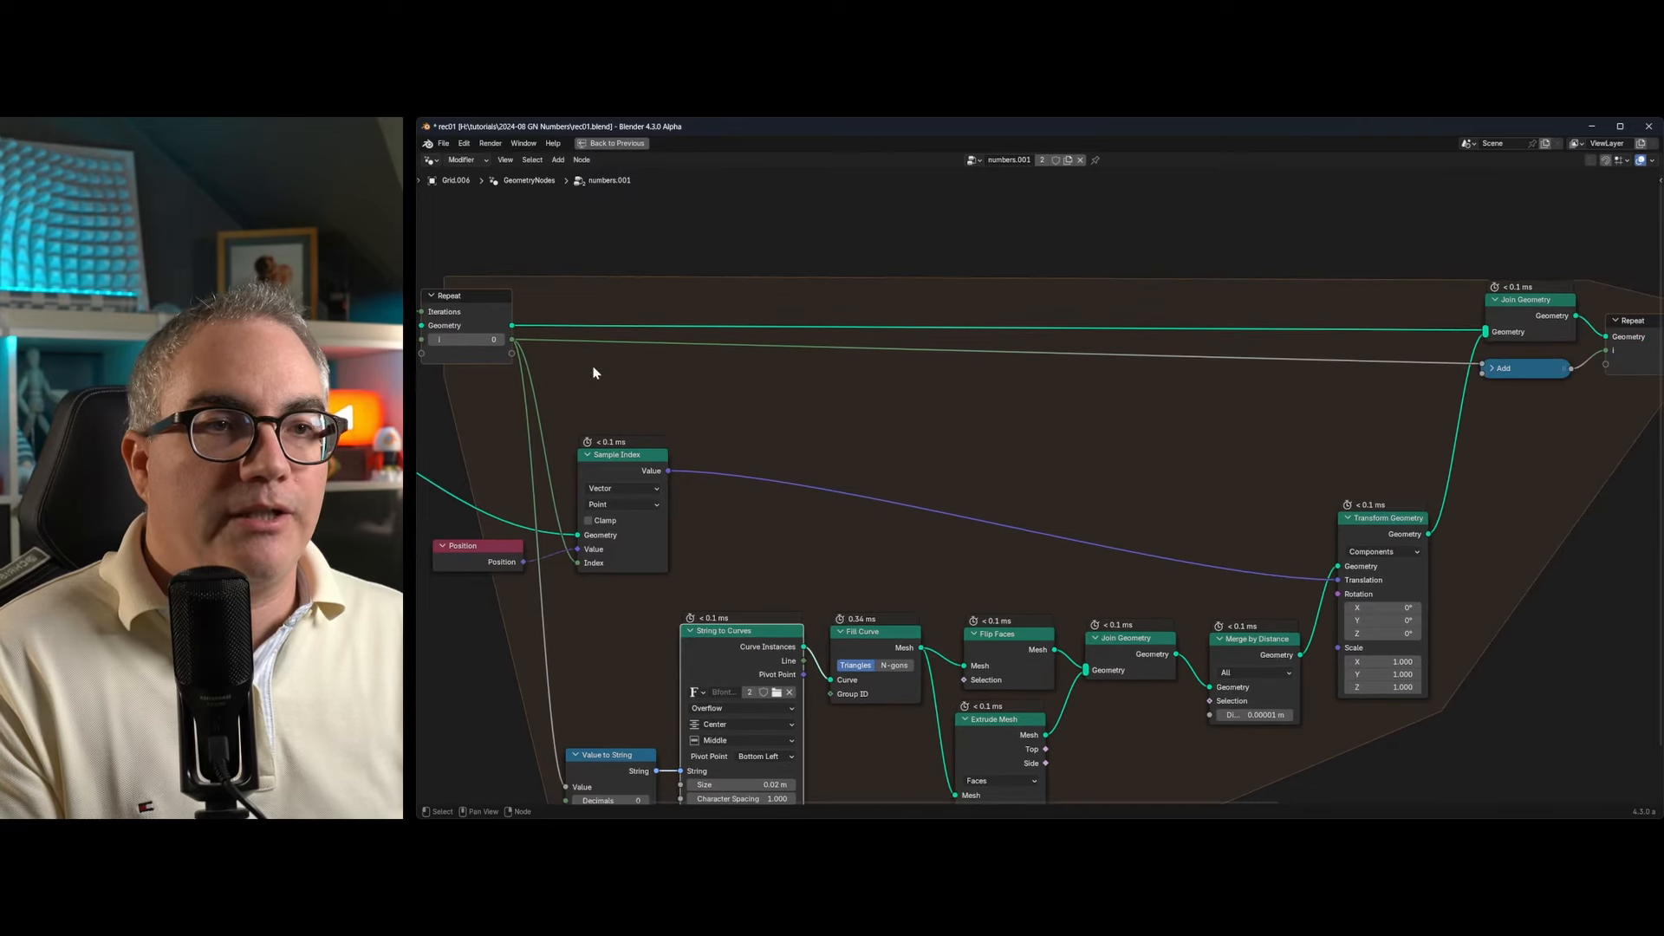
{"action": "scroll", "coordinate": [745, 400], "scroll_direction": "down", "scroll_amount": 3}
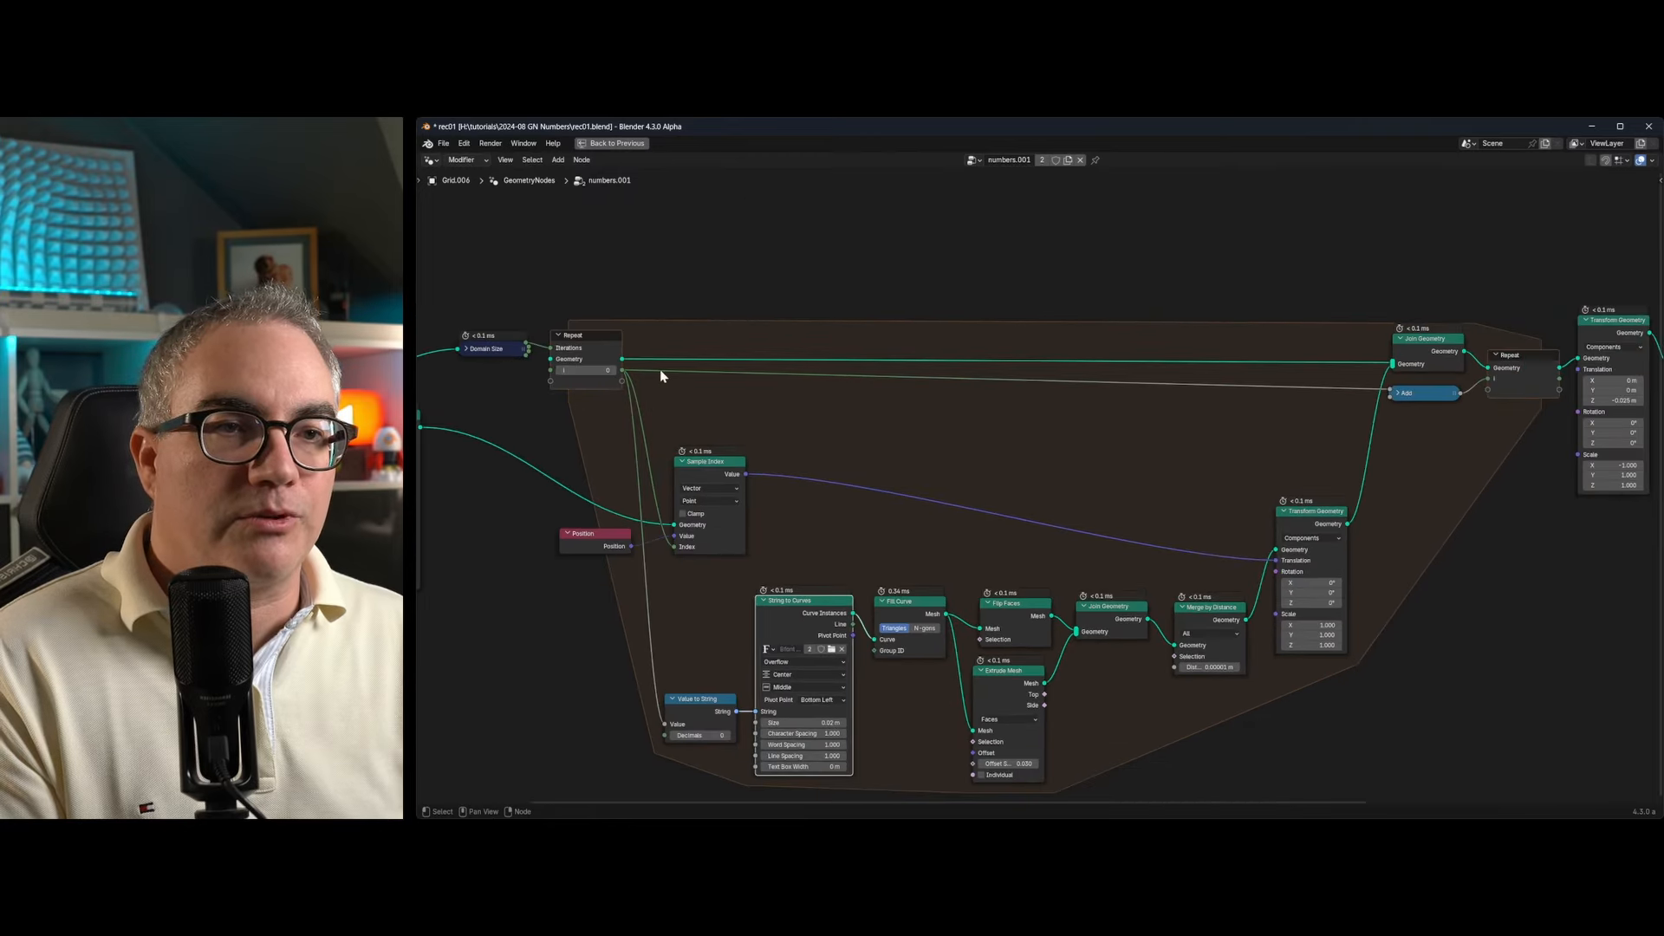
{"action": "left_click", "coordinate": [1421, 401]}
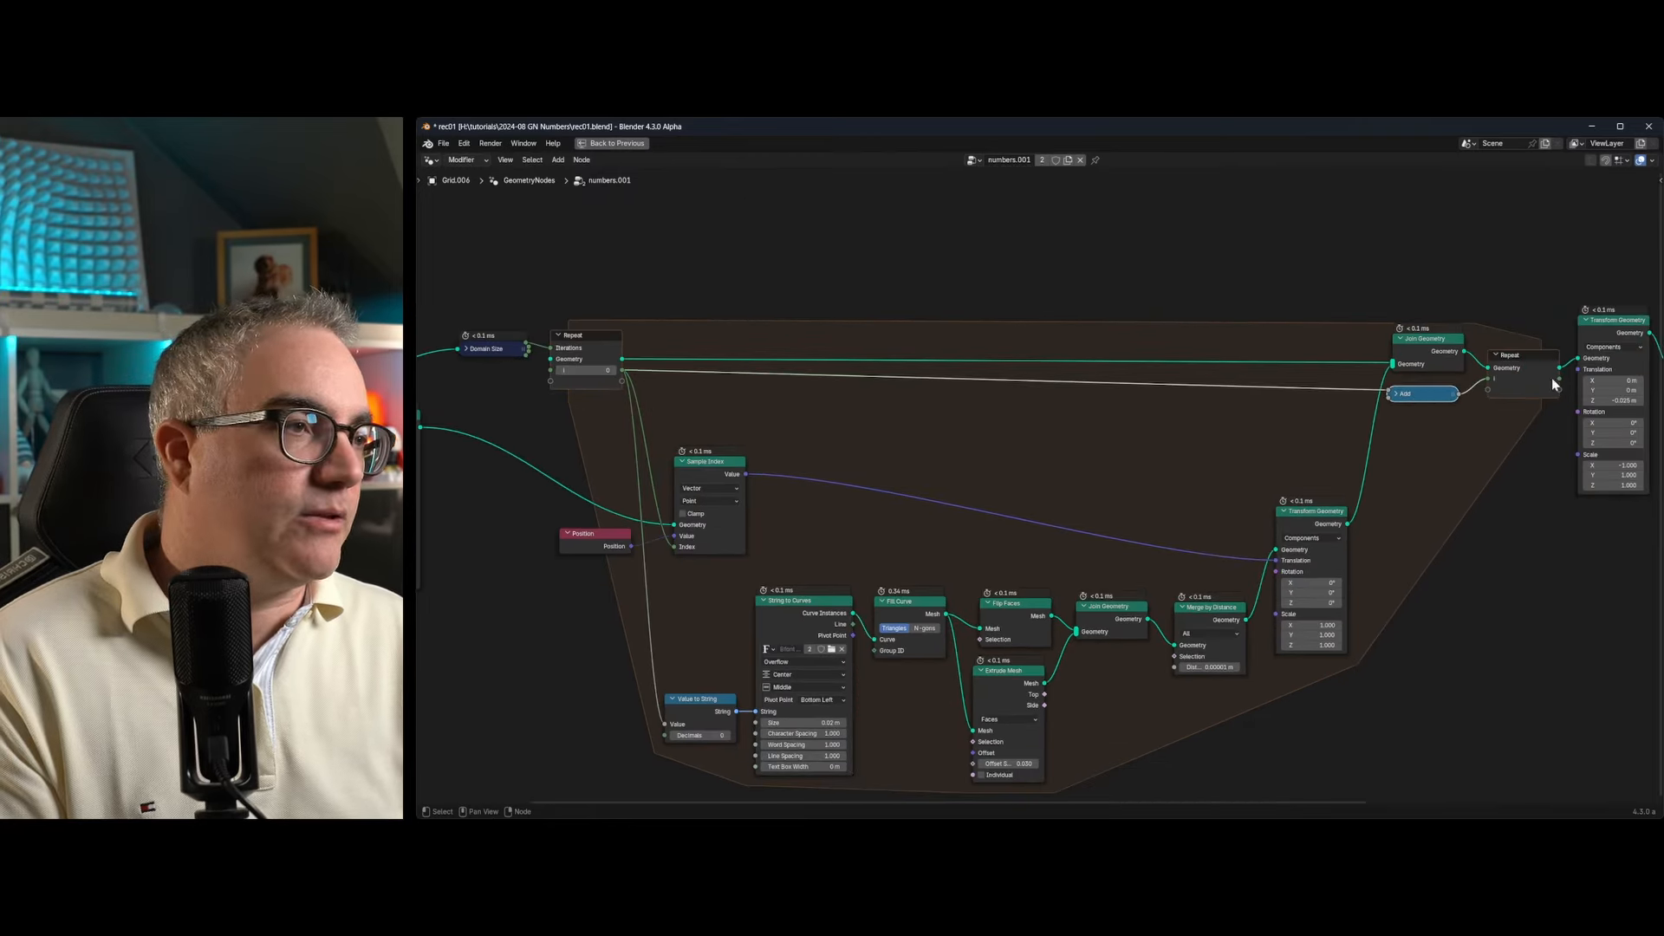
{"action": "scroll", "coordinate": [1060, 550], "scroll_direction": "up", "scroll_amount": 1}
{"action": "scroll", "coordinate": [661, 375], "scroll_direction": "up", "scroll_amount": 1}
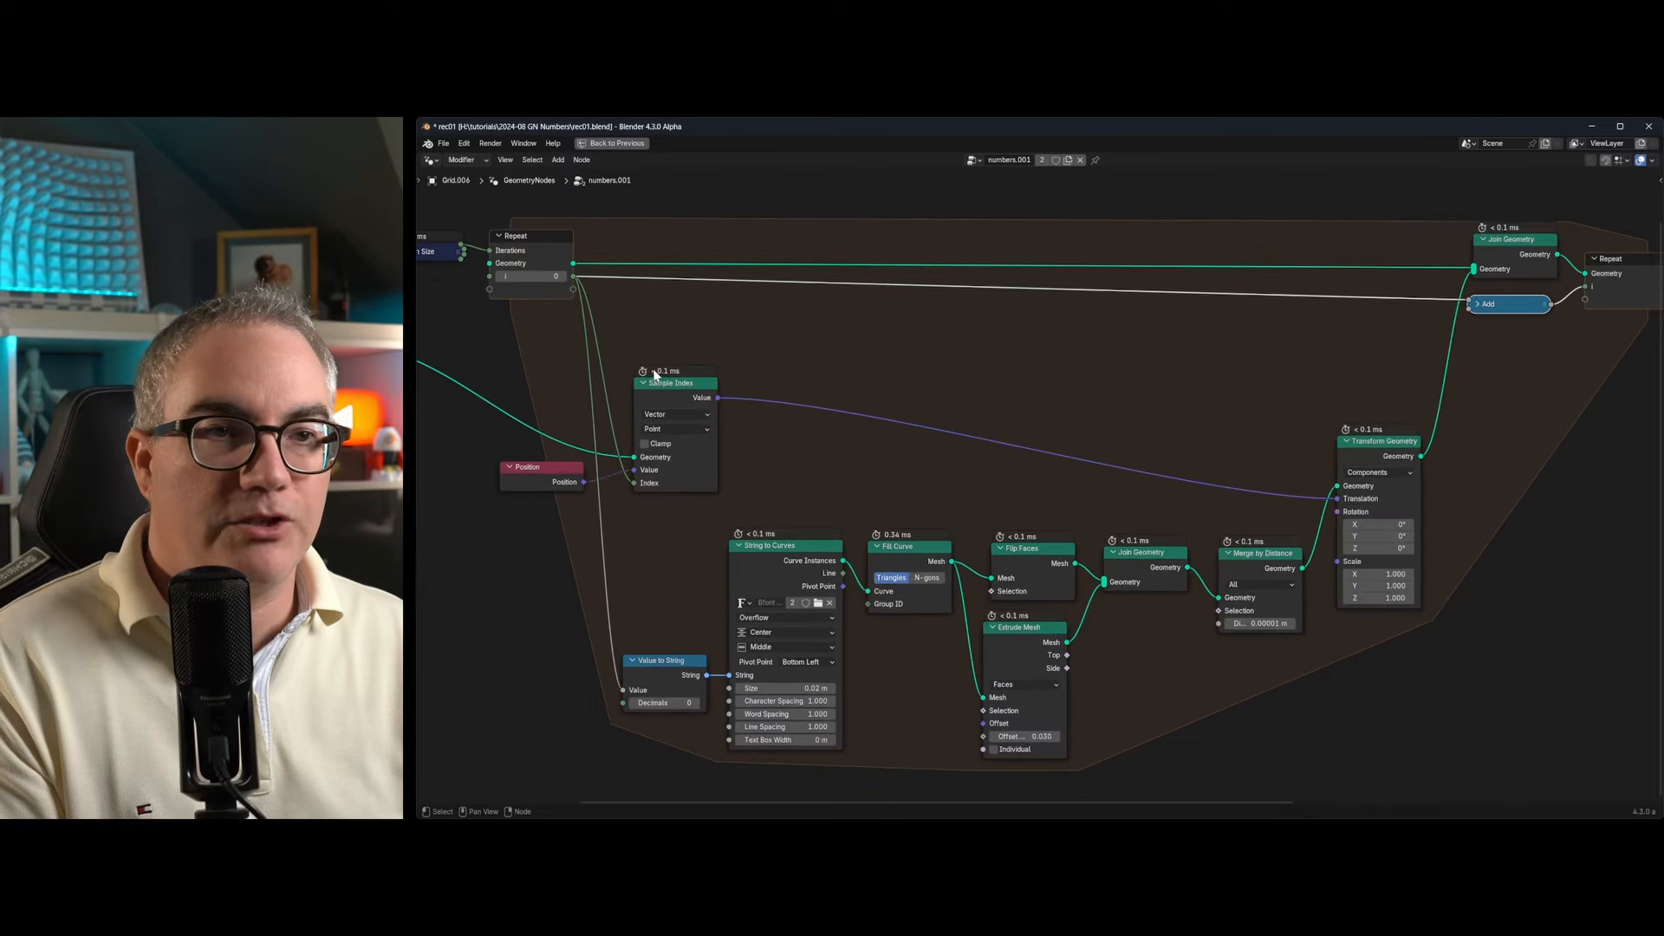
{"action": "scroll", "coordinate": [605, 666], "scroll_direction": "up", "scroll_amount": 1}
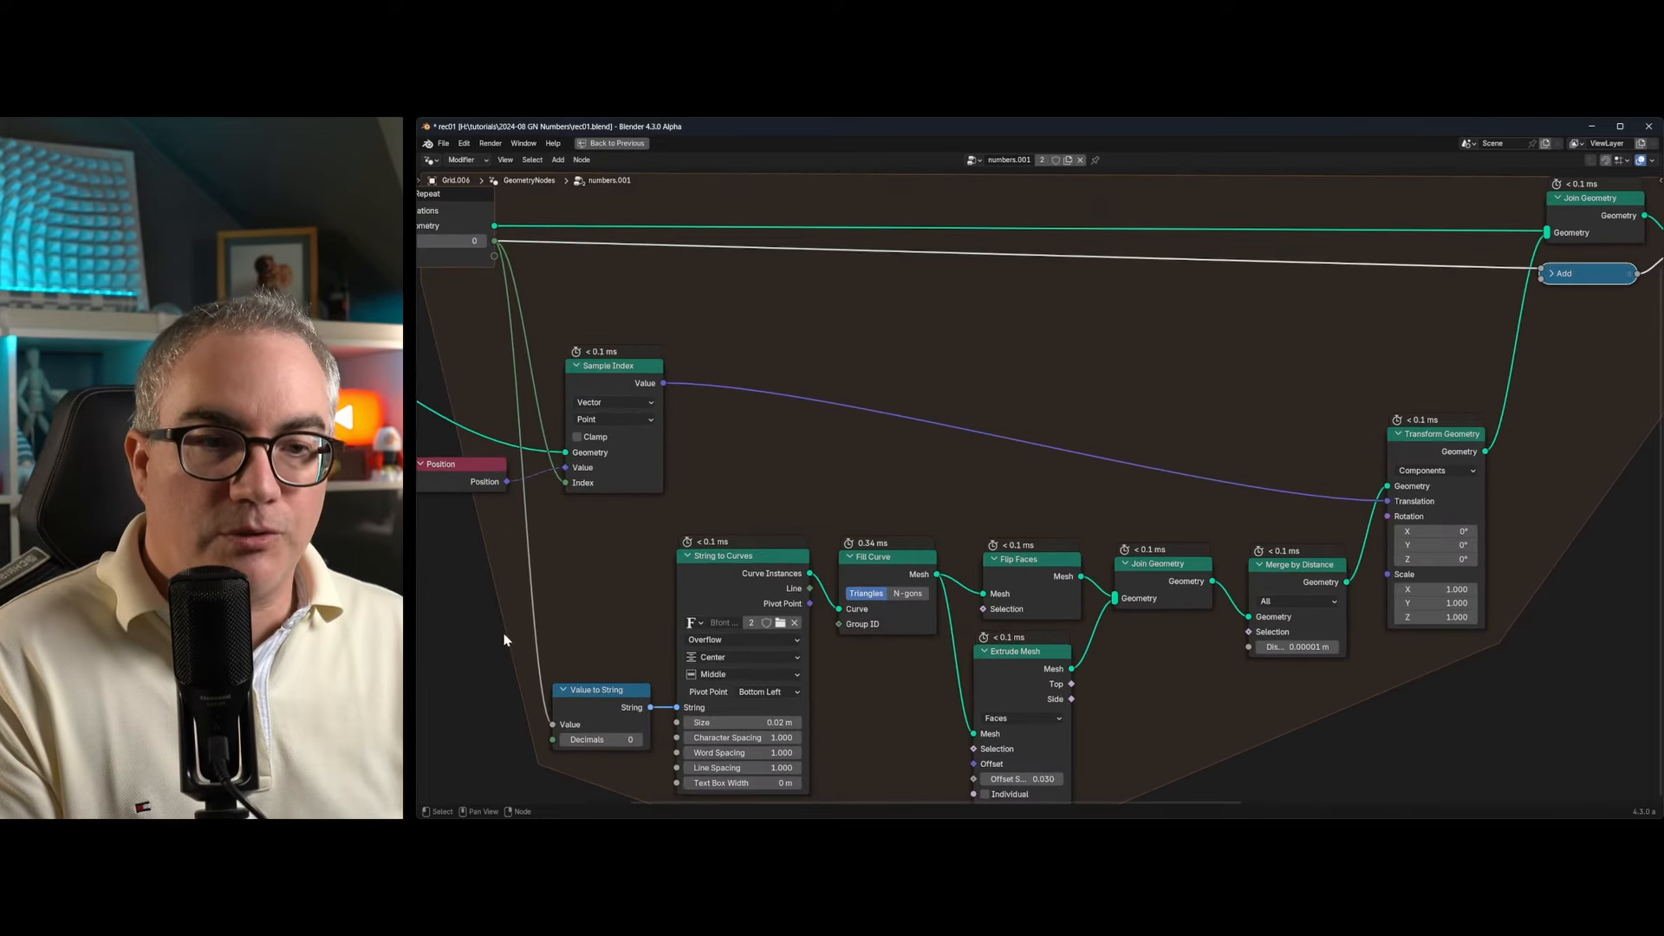
Review the number-building chain from Value to String through Fill Curve, Flip Faces and Merge by Distance to Transform Geometry.
{"action": "middle_click_drag", "start_coordinate": [516, 736], "coordinate": [535, 705]}
{"action": "left_click", "coordinate": [617, 670]}
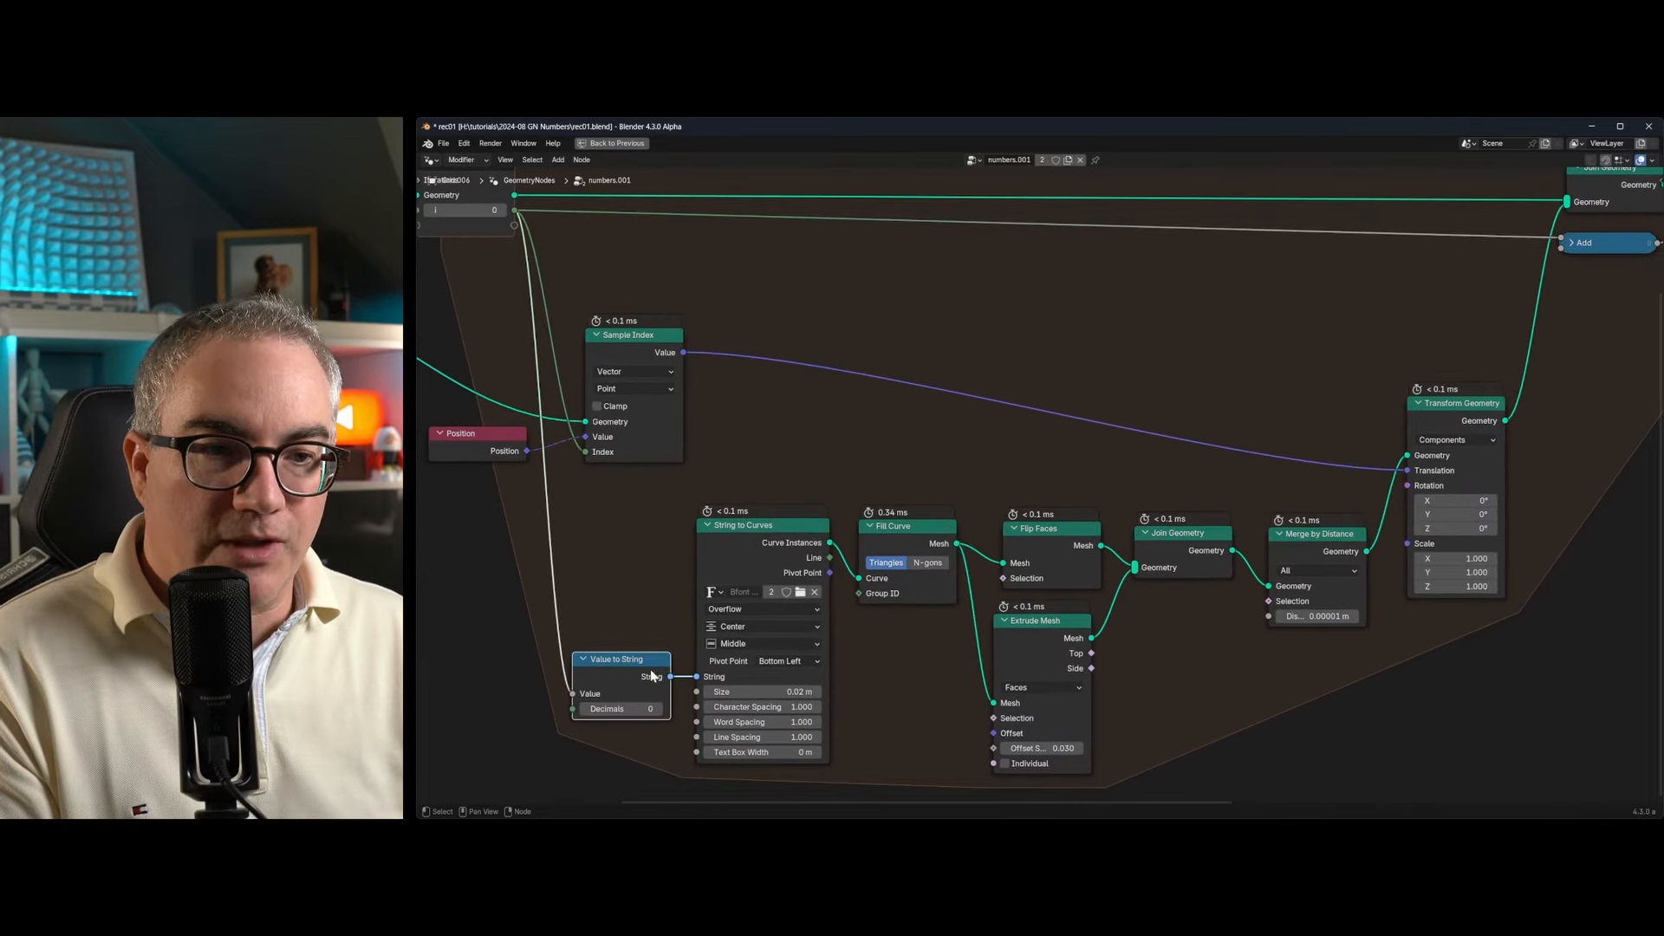
{"action": "left_click", "coordinate": [767, 529]}
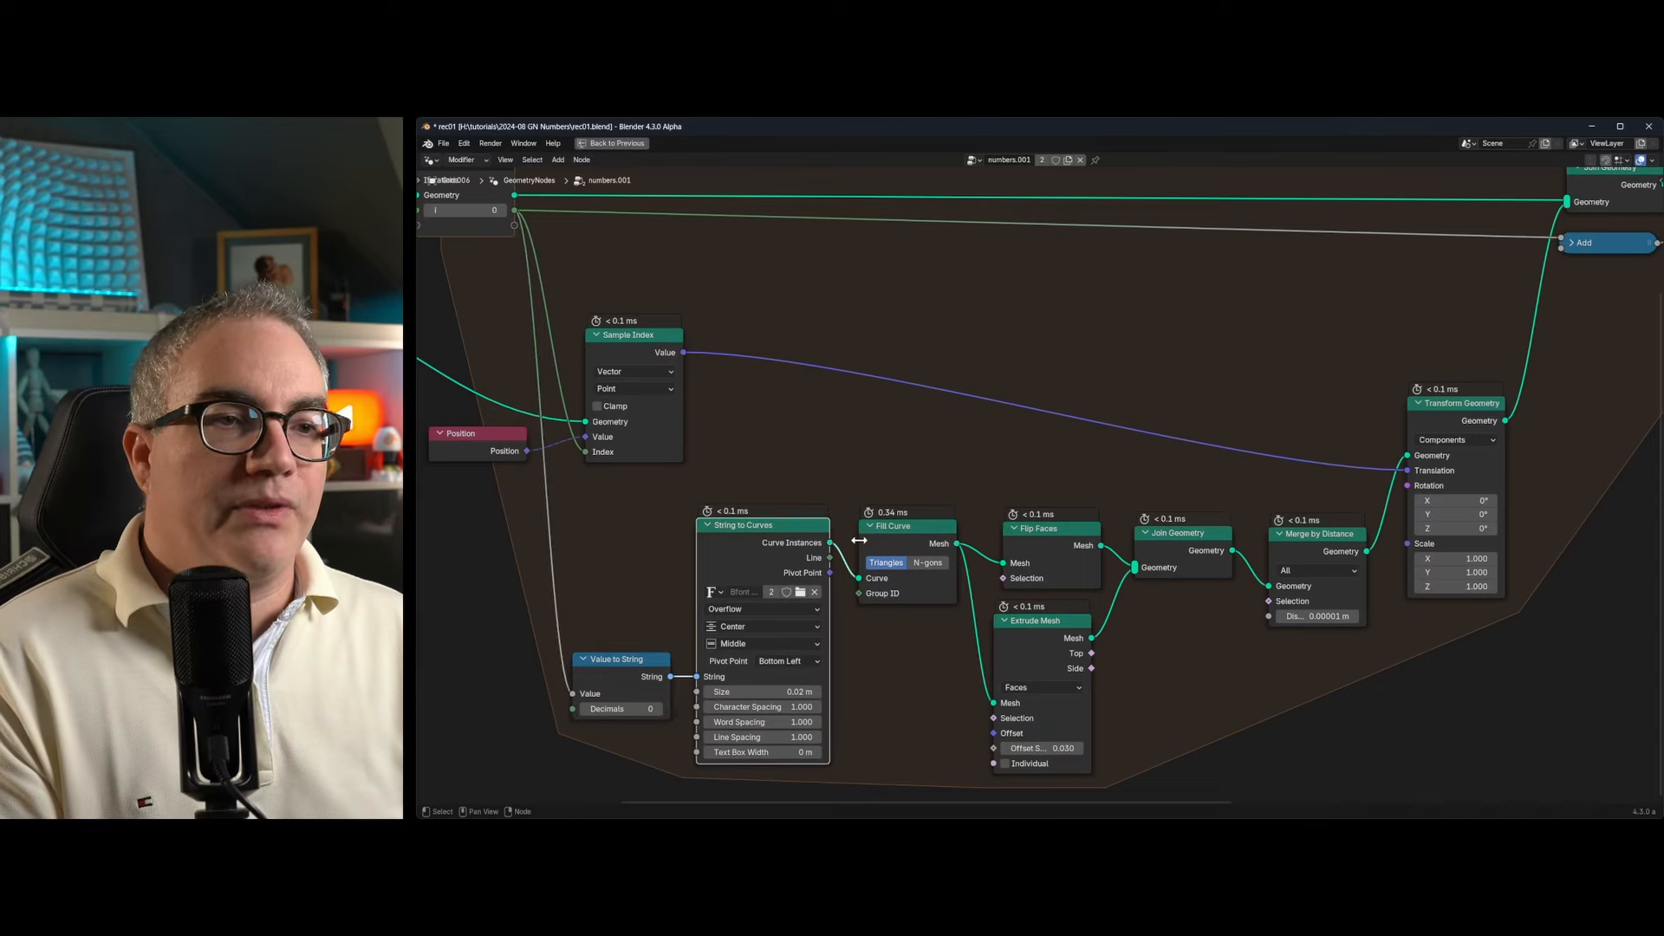
{"action": "left_click", "coordinate": [924, 536]}
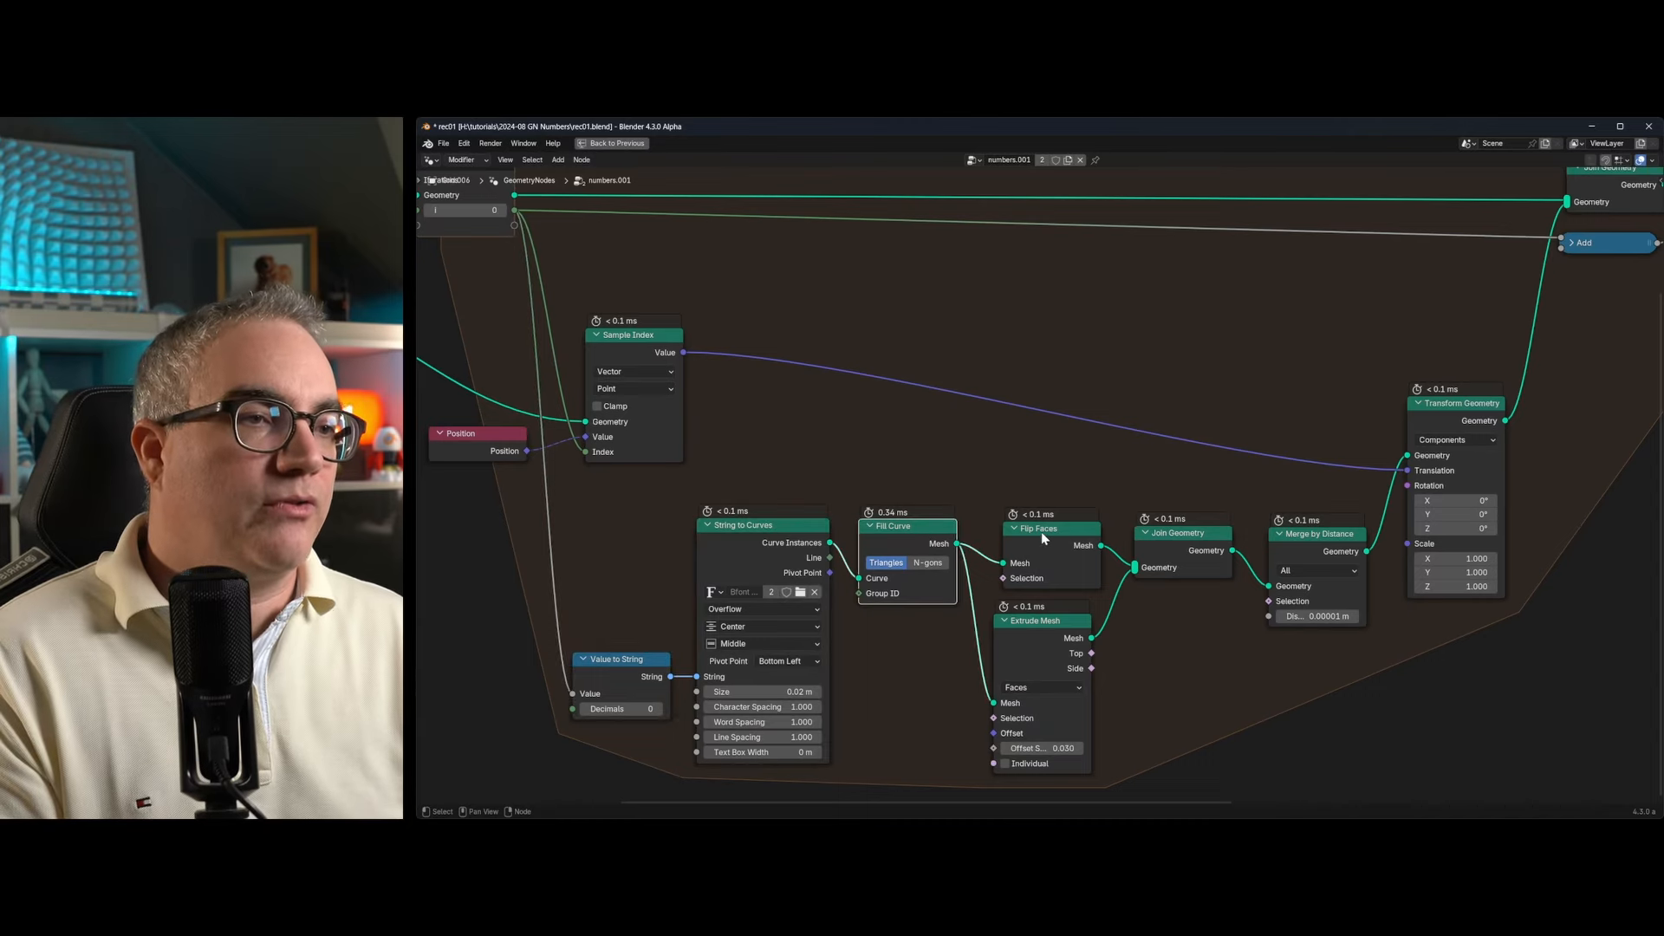
{"action": "left_click_drag", "start_coordinate": [1042, 532], "coordinate": [1036, 529]}
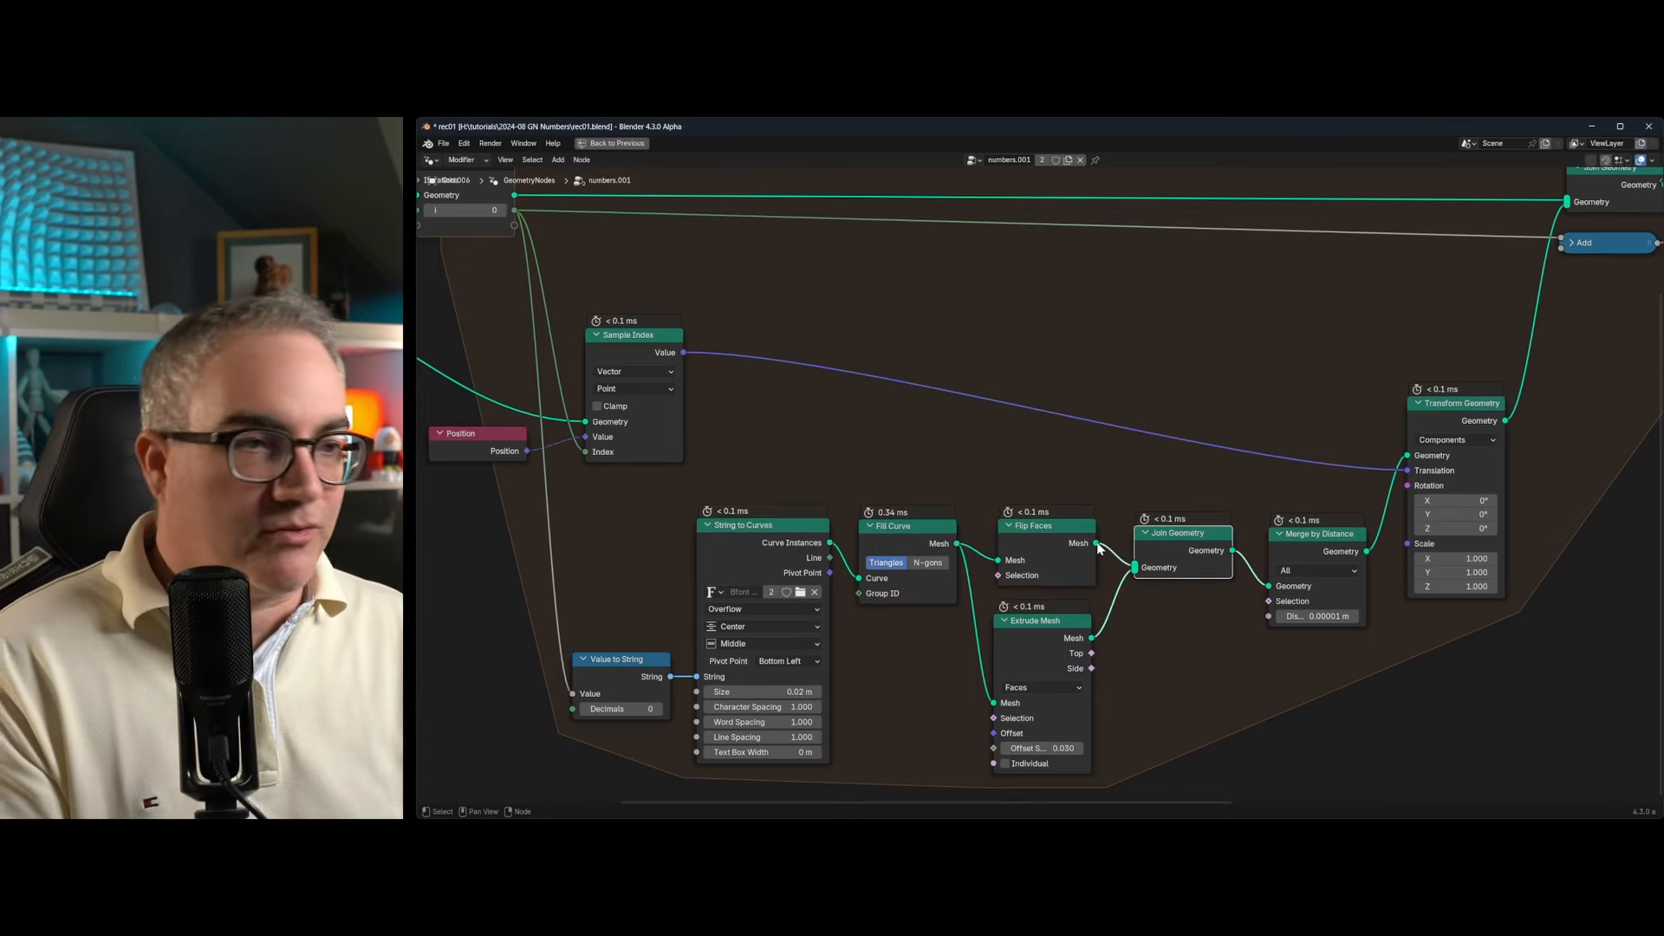
{"action": "middle_click_drag", "start_coordinate": [1119, 590], "coordinate": [1046, 583]}
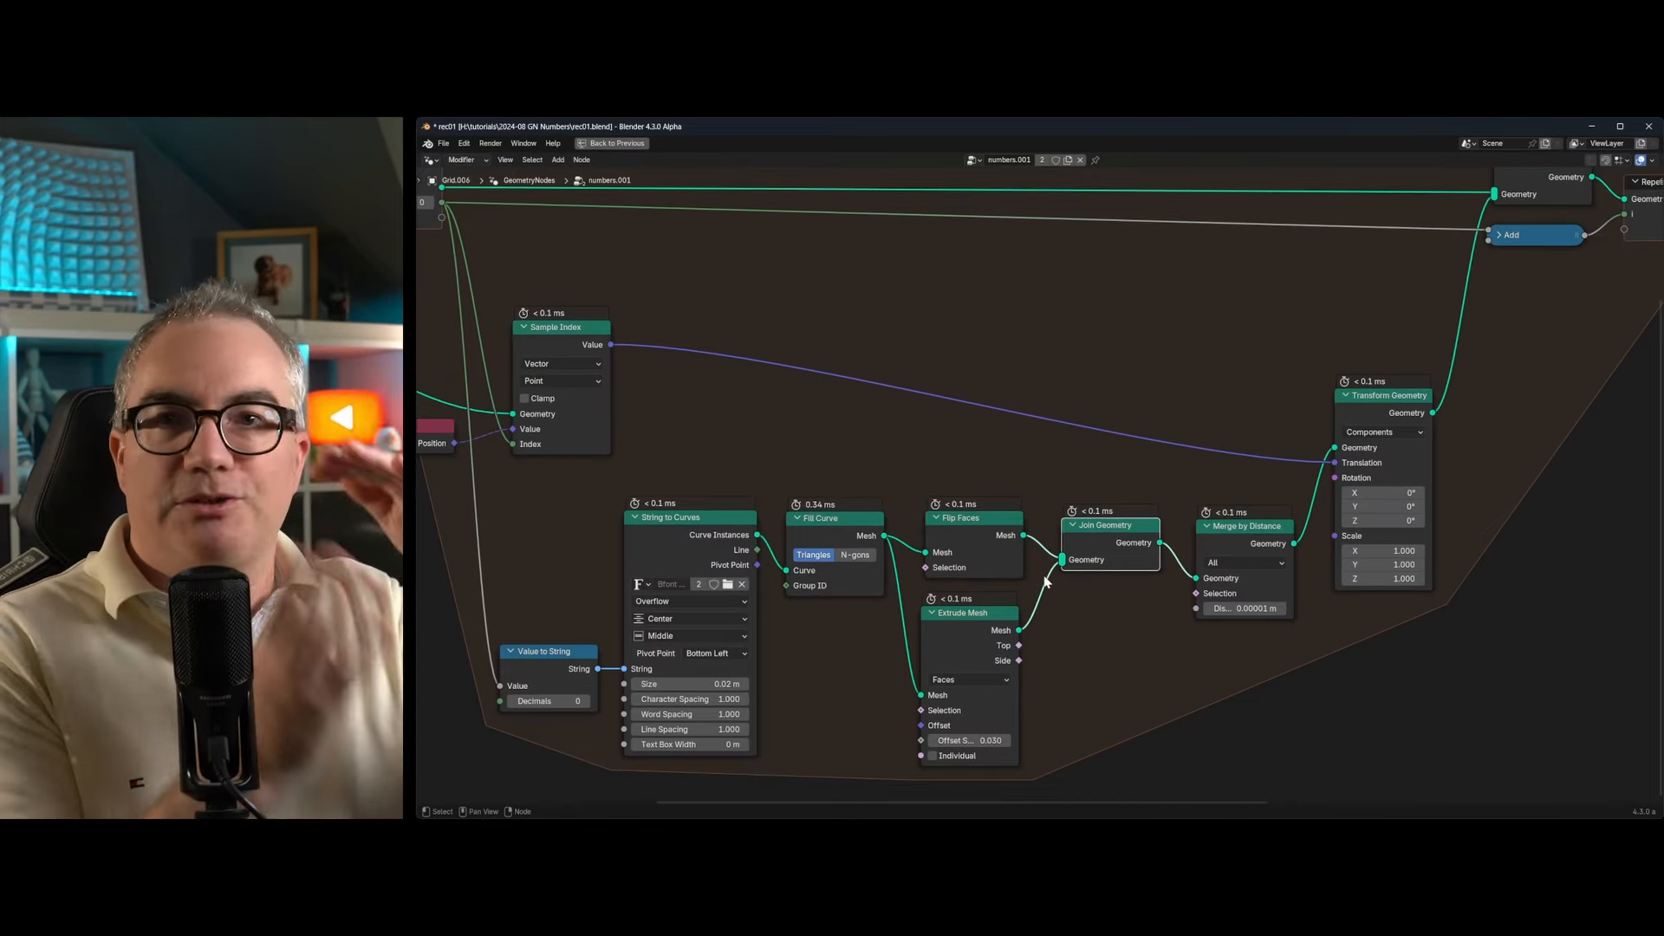
{"action": "mouse_move", "coordinate": [1251, 545]}
{"action": "left_mouse_down"}
{"action": "mouse_move", "coordinate": [1237, 536]}
{"action": "mouse_move", "coordinate": [1254, 538]}
{"action": "left_mouse_up"}
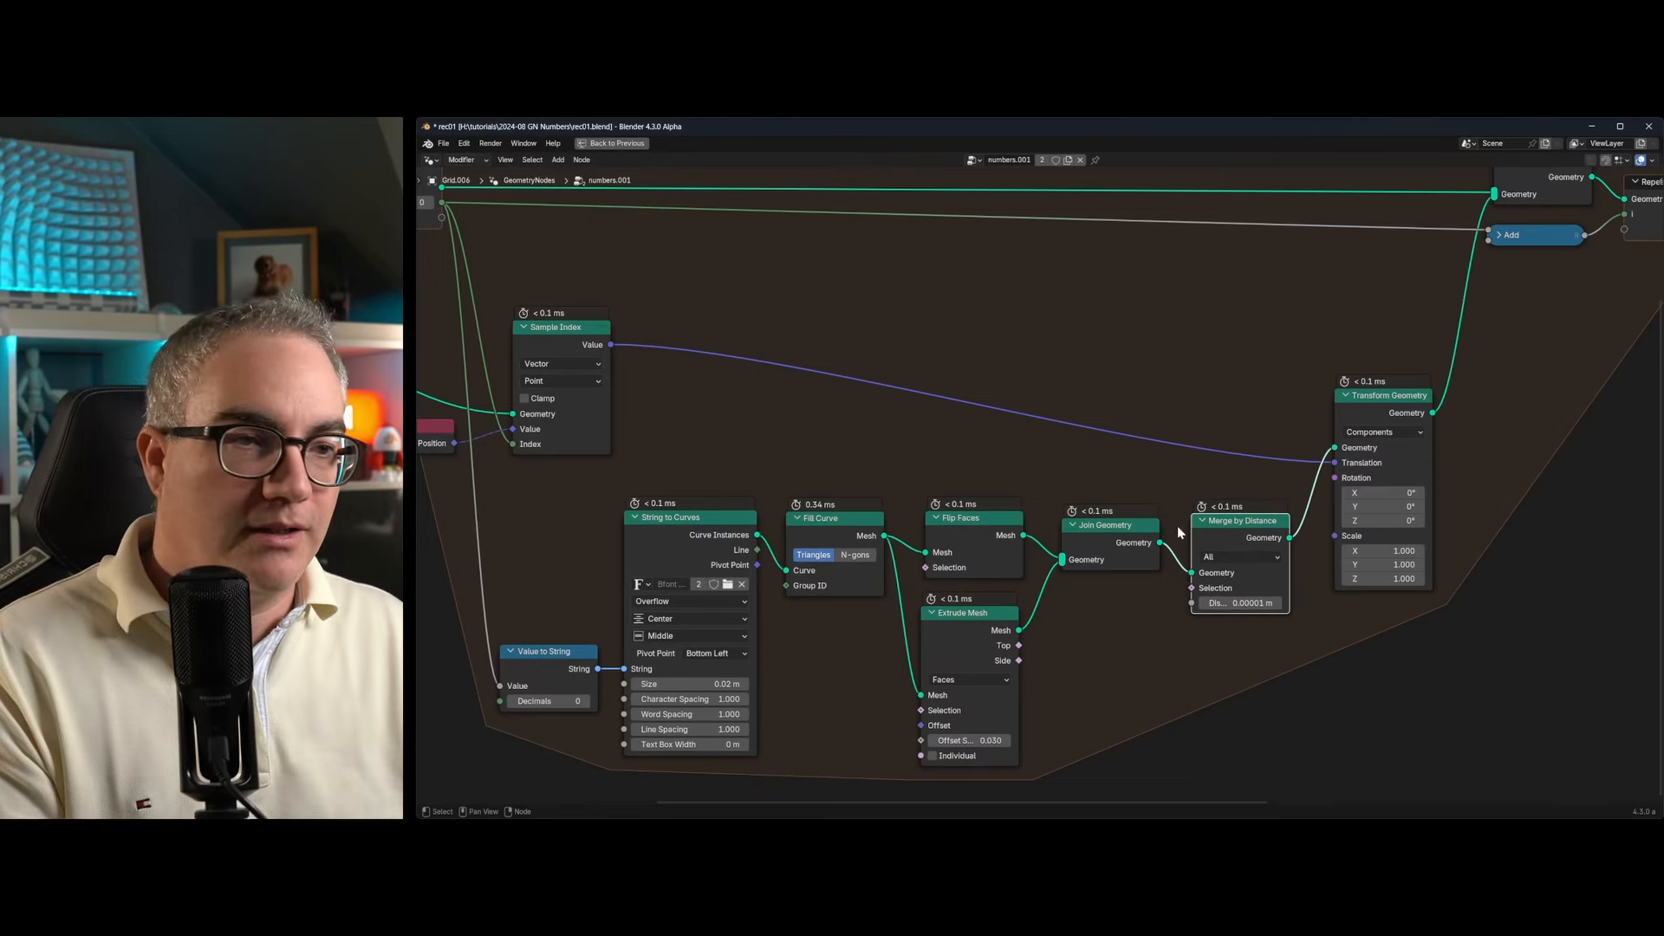
{"action": "middle_click_drag", "start_coordinate": [1256, 373], "coordinate": [1217, 469]}
{"action": "left_click_drag", "start_coordinate": [1351, 492], "coordinate": [1350, 493]}
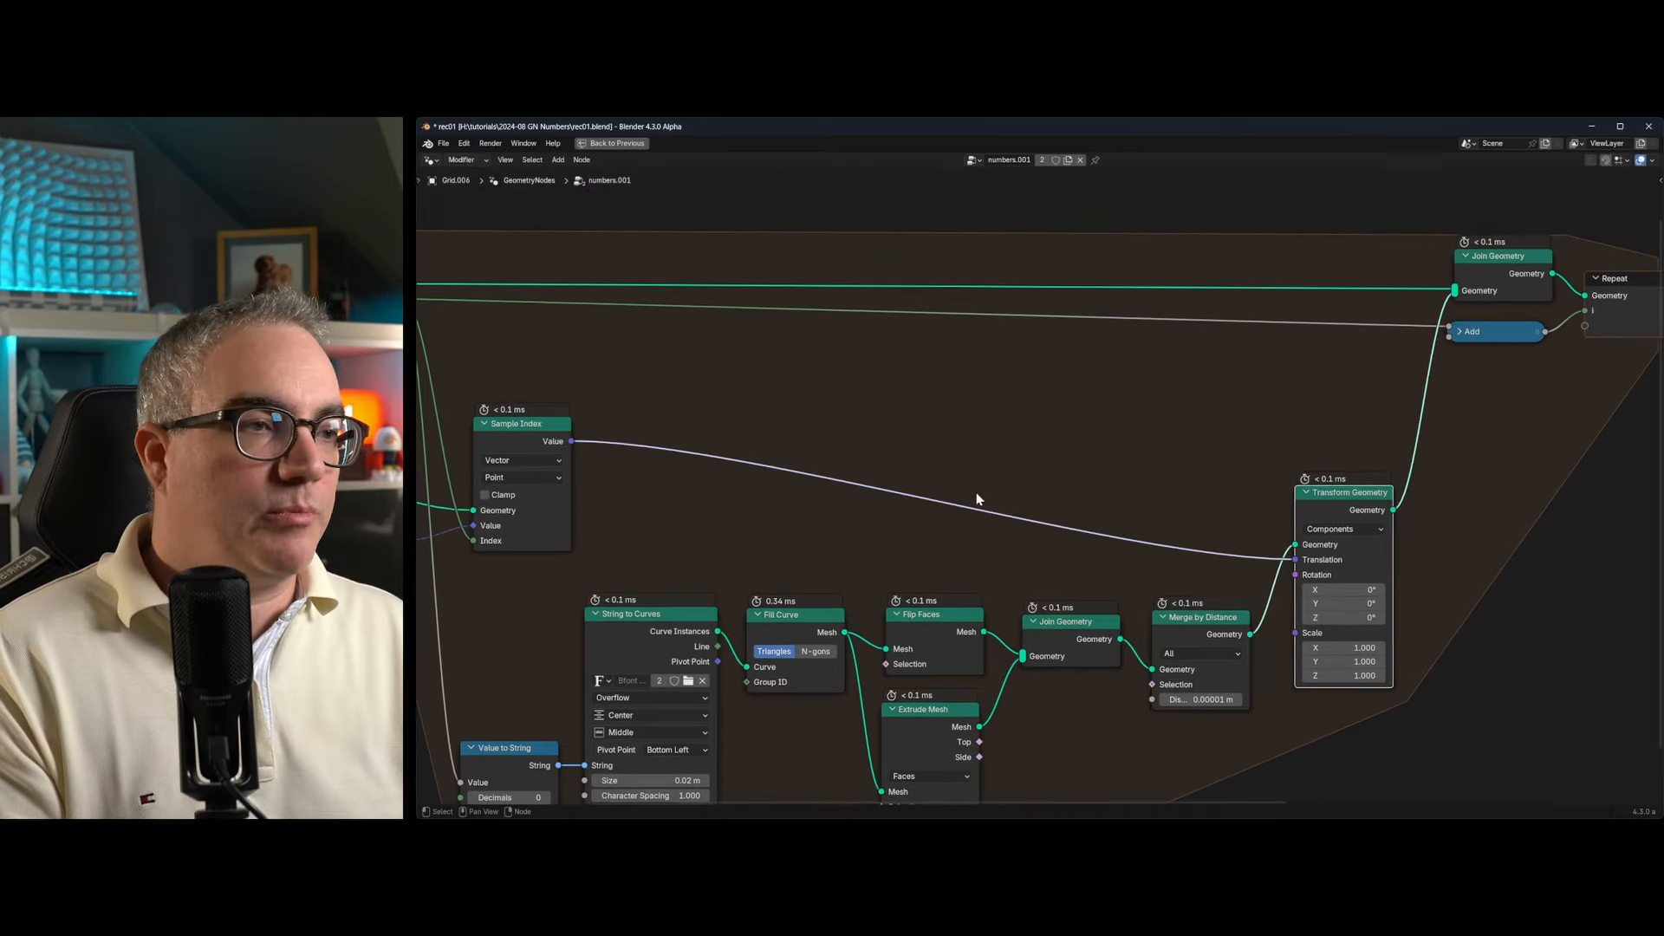
Review how Sample Index uses the transformed grid, the Position node and the iteration index to place each number.
{"action": "middle_click_drag", "start_coordinate": [891, 488], "coordinate": [1312, 434]}
{"action": "middle_click_drag", "start_coordinate": [1420, 450], "coordinate": [1380, 468]}
{"action": "scroll", "coordinate": [1233, 449], "scroll_direction": "down", "scroll_amount": 2}
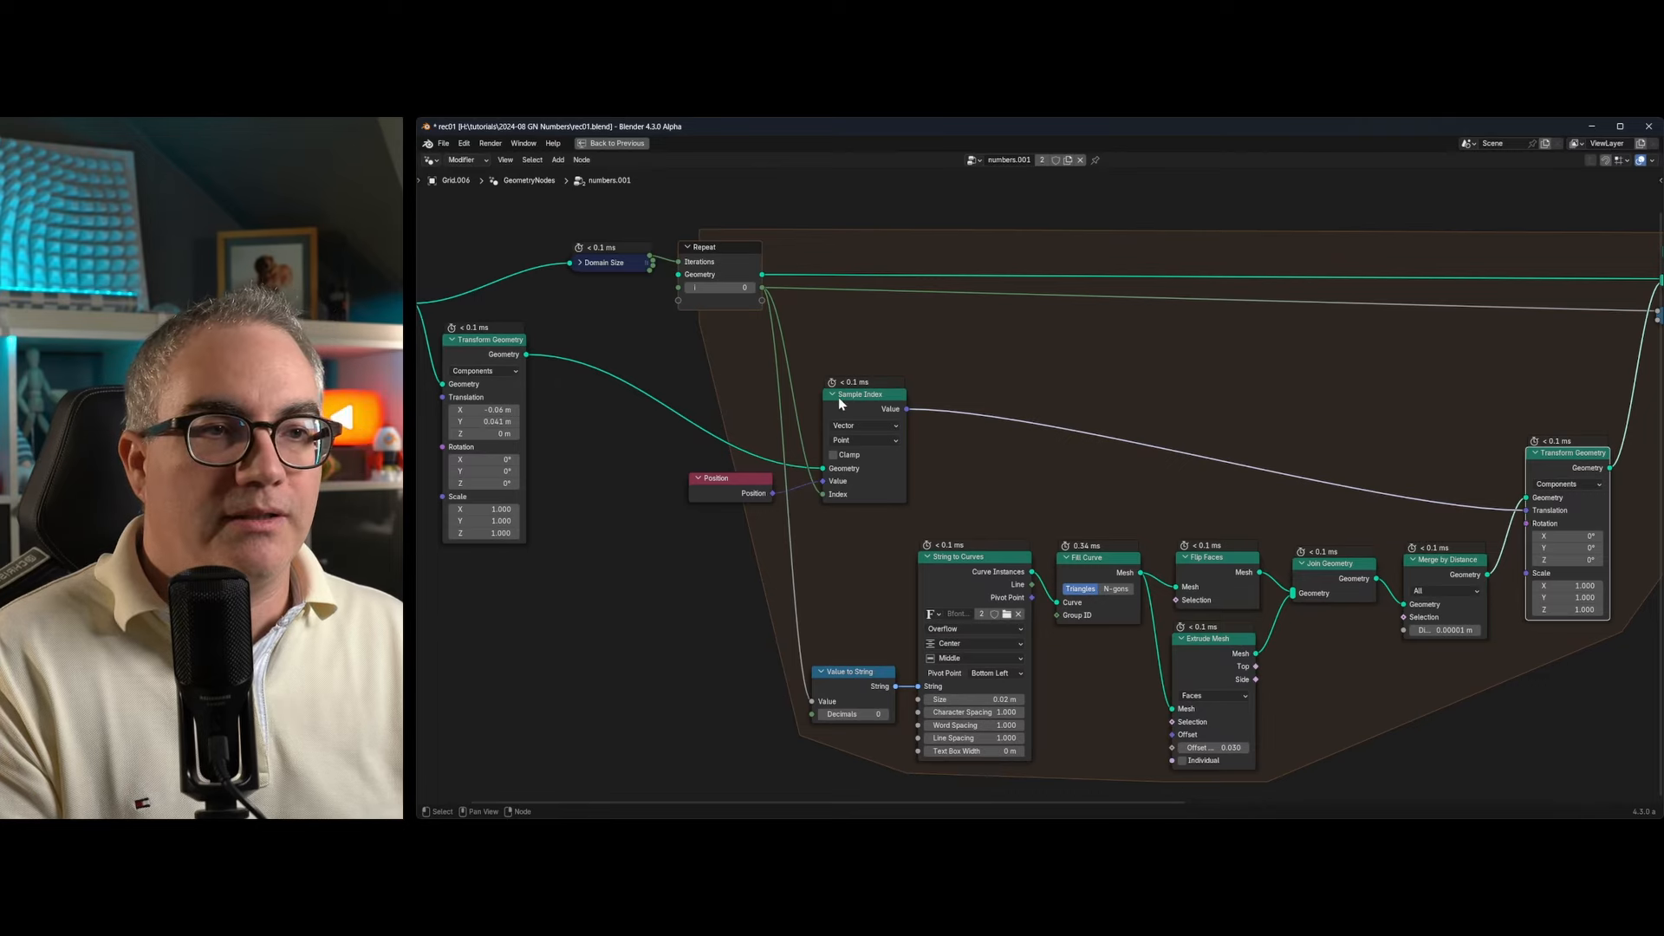
{"action": "scroll", "coordinate": [839, 397], "scroll_direction": "up", "scroll_amount": 2}
{"action": "left_click", "coordinate": [794, 388]}
{"action": "middle_click_drag", "start_coordinate": [554, 437], "coordinate": [826, 459]}
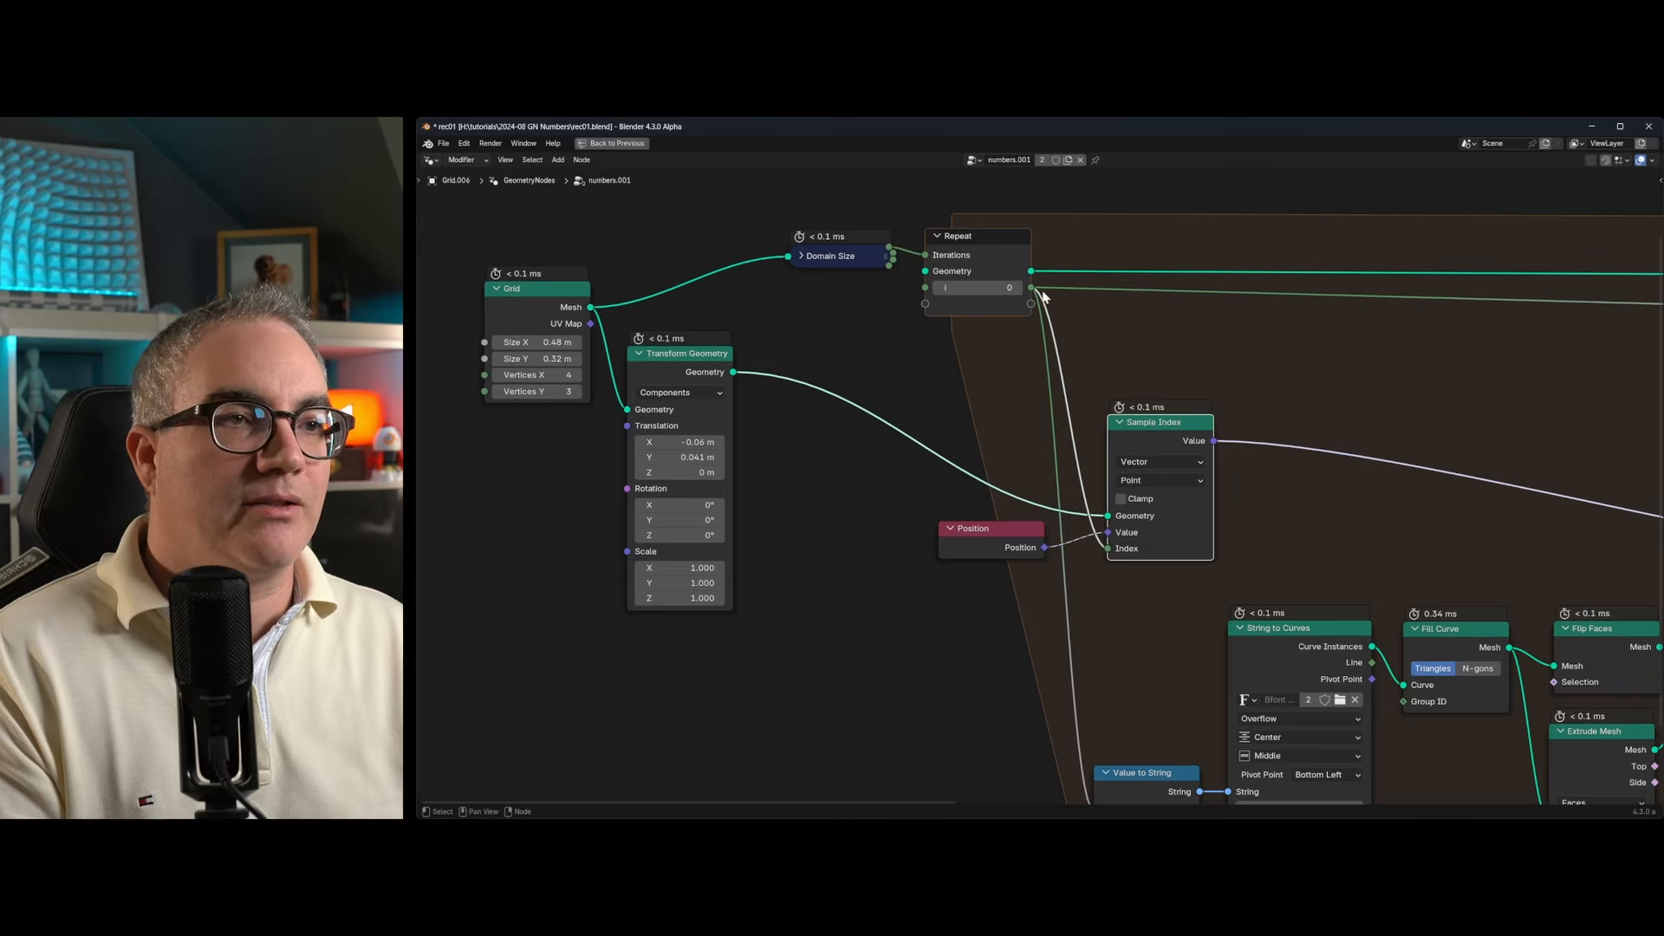
{"action": "left_click_drag", "start_coordinate": [981, 524], "coordinate": [978, 515]}
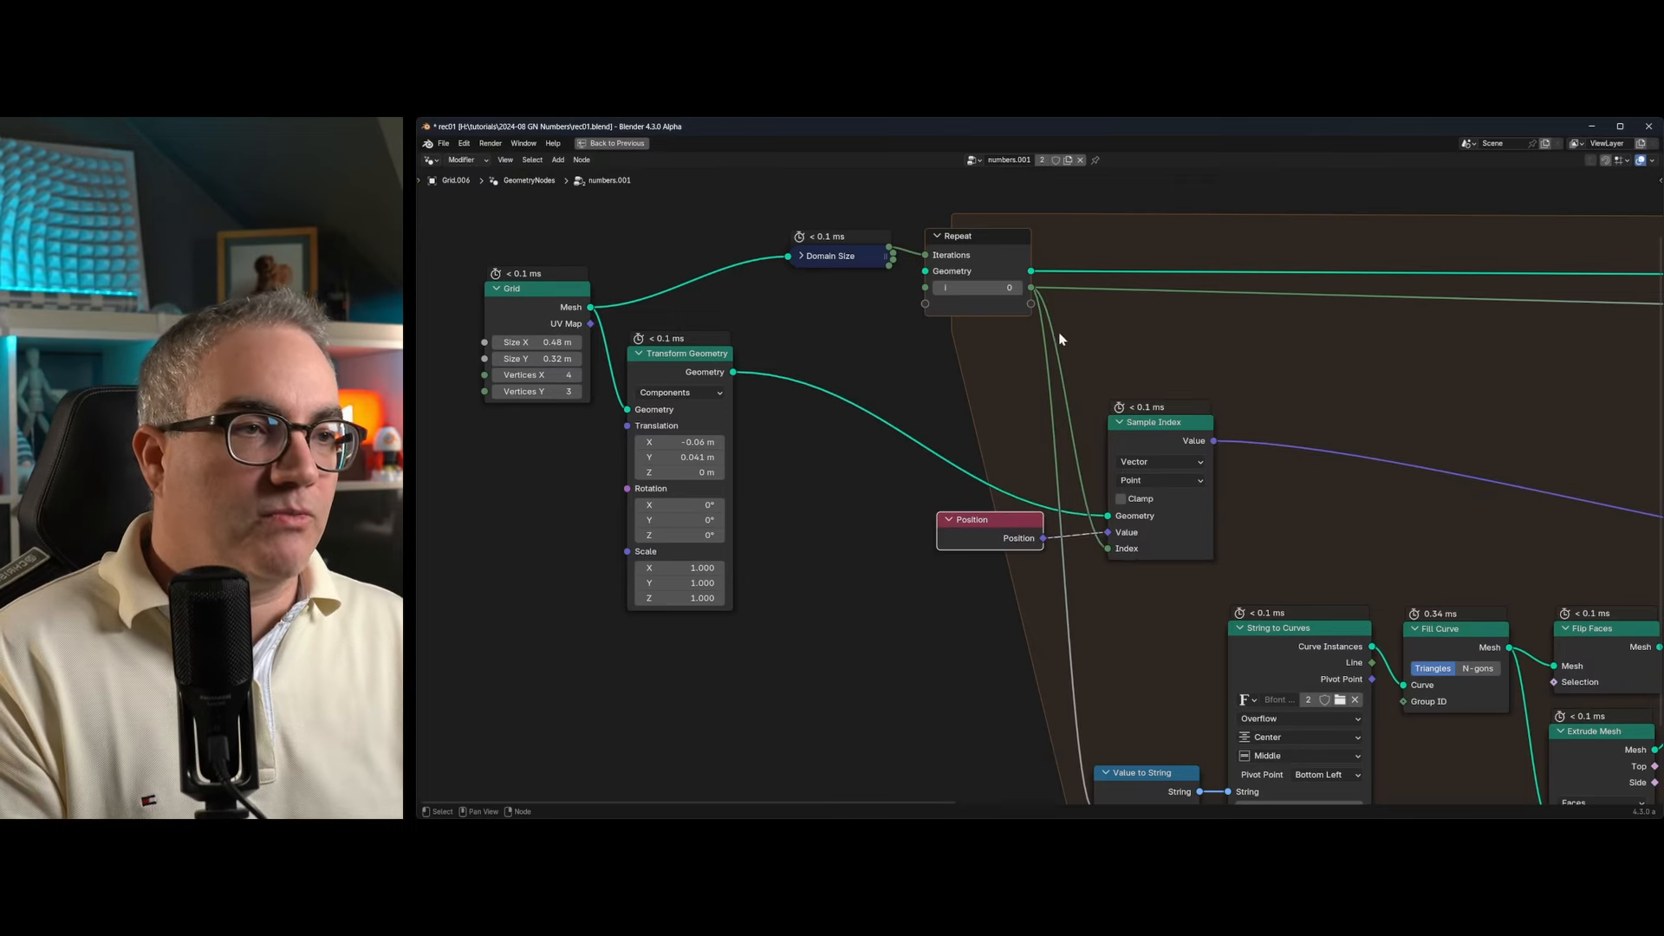
{"action": "middle_click_drag", "start_coordinate": [1238, 503], "coordinate": [826, 479]}
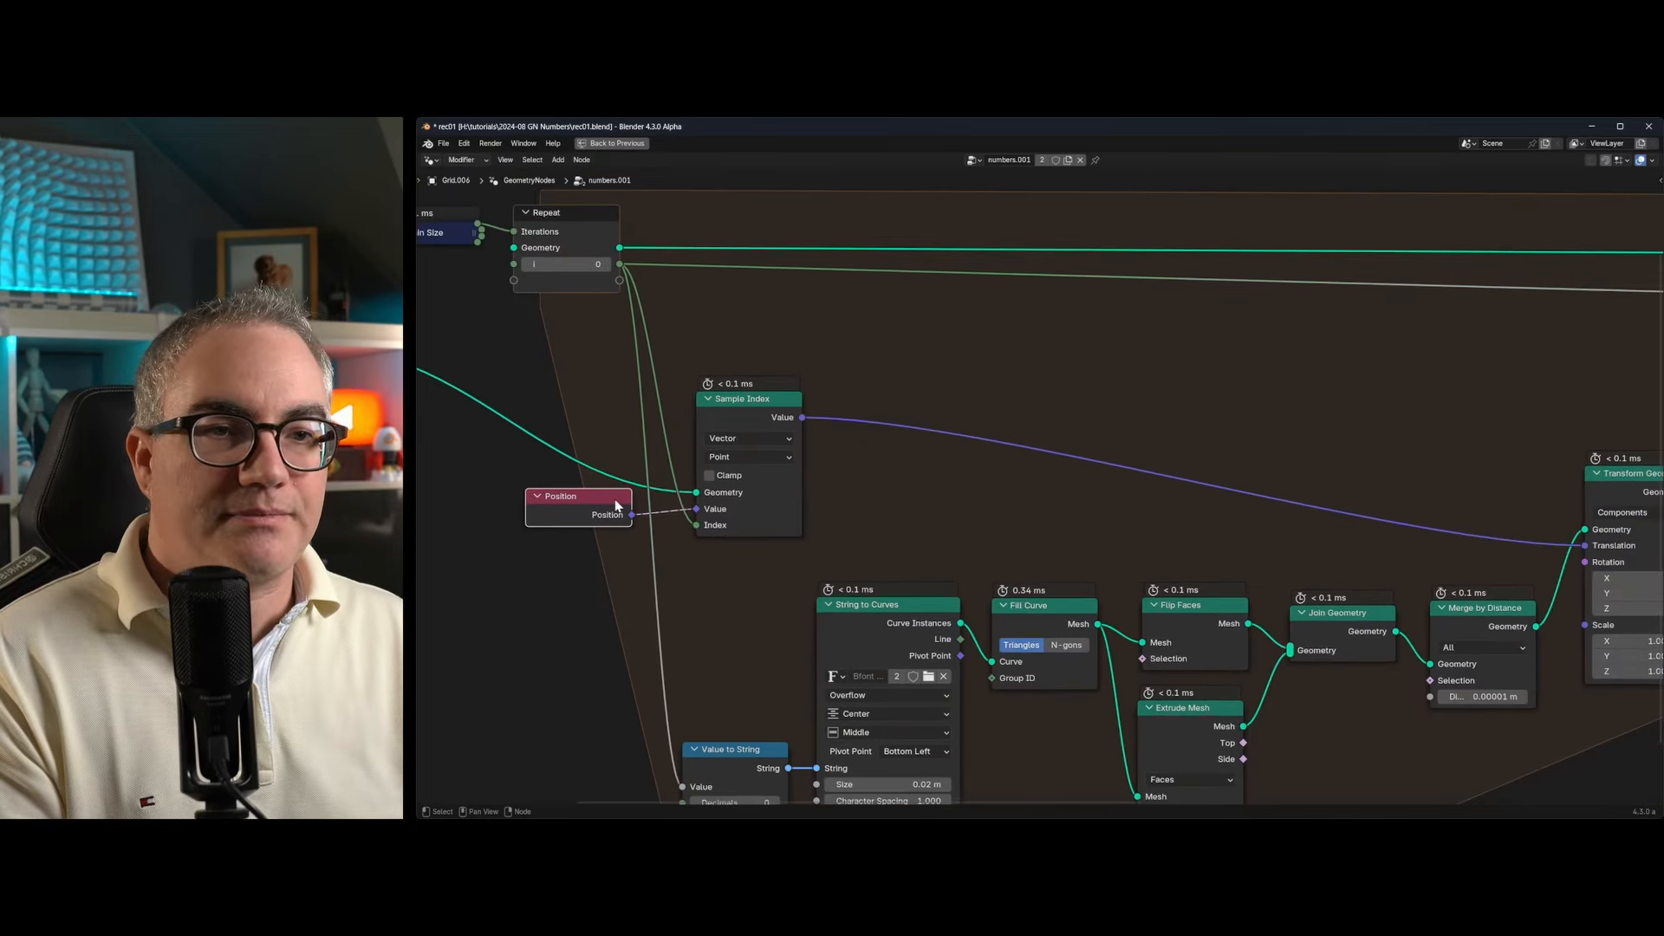
Review how the Transform Geometry node inside the Repeat zone passes each placed number to Join Geometry.
{"action": "middle_click_drag", "start_coordinate": [1135, 548], "coordinate": [793, 504]}
{"action": "scroll", "coordinate": [1071, 494], "scroll_direction": "down", "scroll_amount": 3}
{"action": "middle_click_drag", "start_coordinate": [1084, 503], "coordinate": [1052, 595]}
{"action": "mouse_move", "coordinate": [1201, 539]}
{"action": "left_mouse_down"}
{"action": "mouse_move", "coordinate": [1193, 563]}
{"action": "mouse_move", "coordinate": [1197, 548]}
{"action": "left_mouse_up"}
{"action": "middle_click_drag", "start_coordinate": [1026, 453], "coordinate": [1193, 543]}
{"action": "scroll", "coordinate": [1193, 542], "scroll_direction": "down", "scroll_amount": 1}
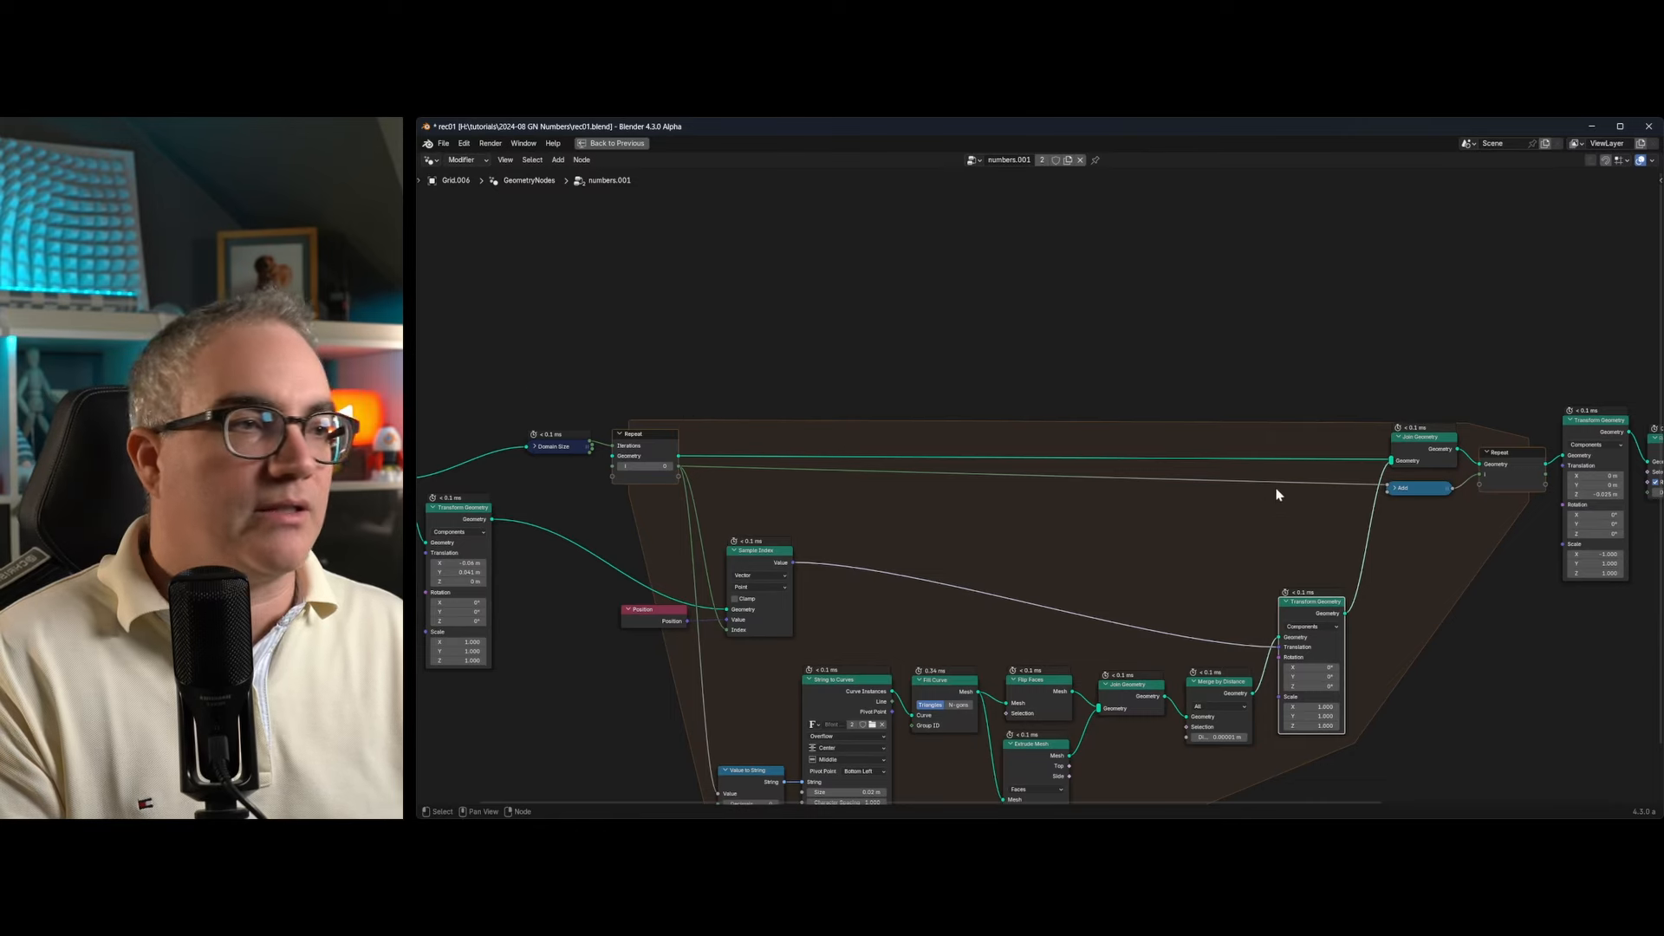
{"action": "middle_click_drag", "start_coordinate": [1276, 540], "coordinate": [1032, 554]}
{"action": "middle_click_drag", "start_coordinate": [697, 642], "coordinate": [878, 565]}
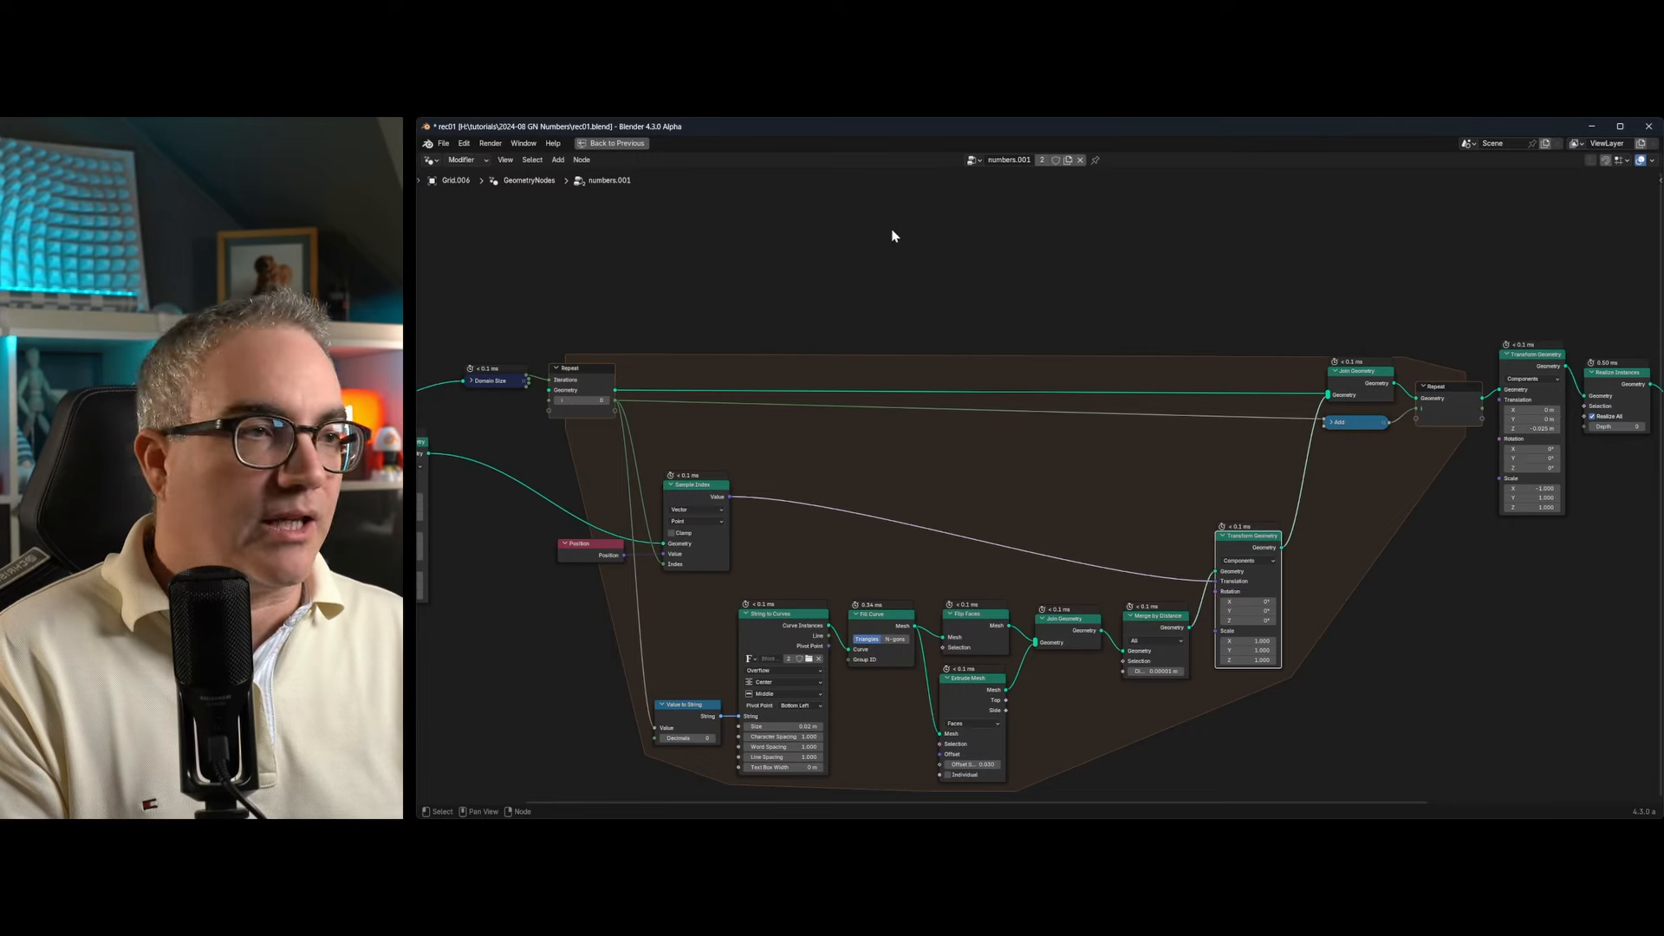
{"action": "left_click_drag", "start_coordinate": [546, 397], "coordinate": [587, 371]}
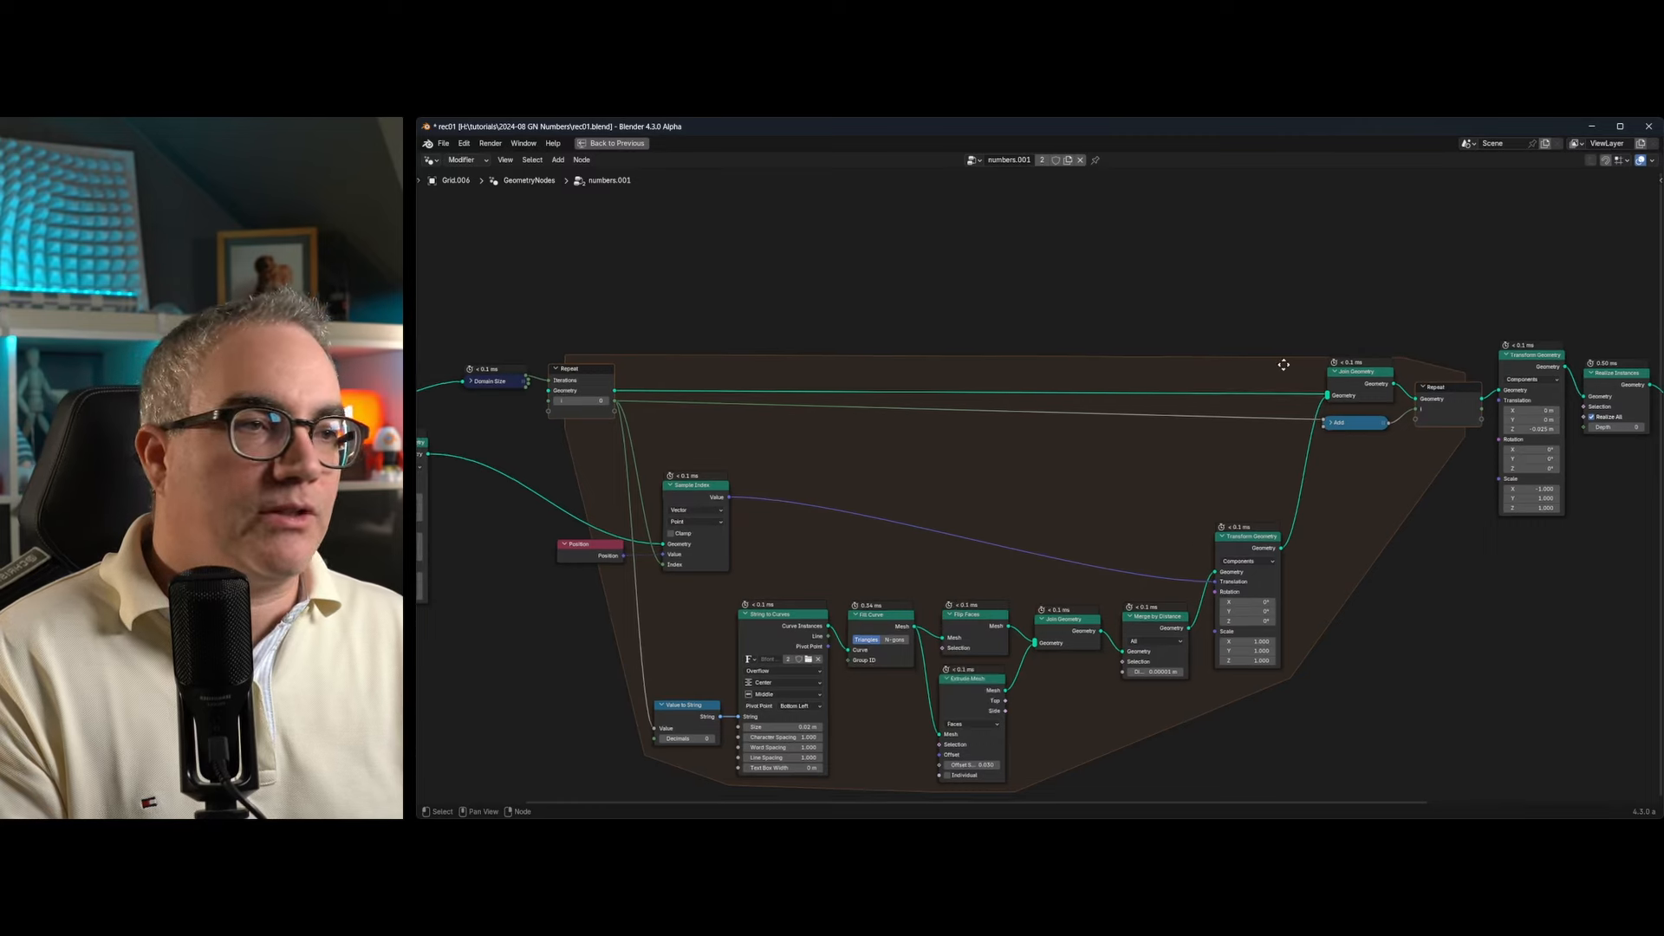
Review the Repeat zone's output and the translation and scale settings of the Transform Geometry node that follows it.
{"action": "middle_click_drag", "start_coordinate": [1285, 370], "coordinate": [733, 550]}
{"action": "scroll", "coordinate": [836, 503], "scroll_direction": "up", "scroll_amount": 2}
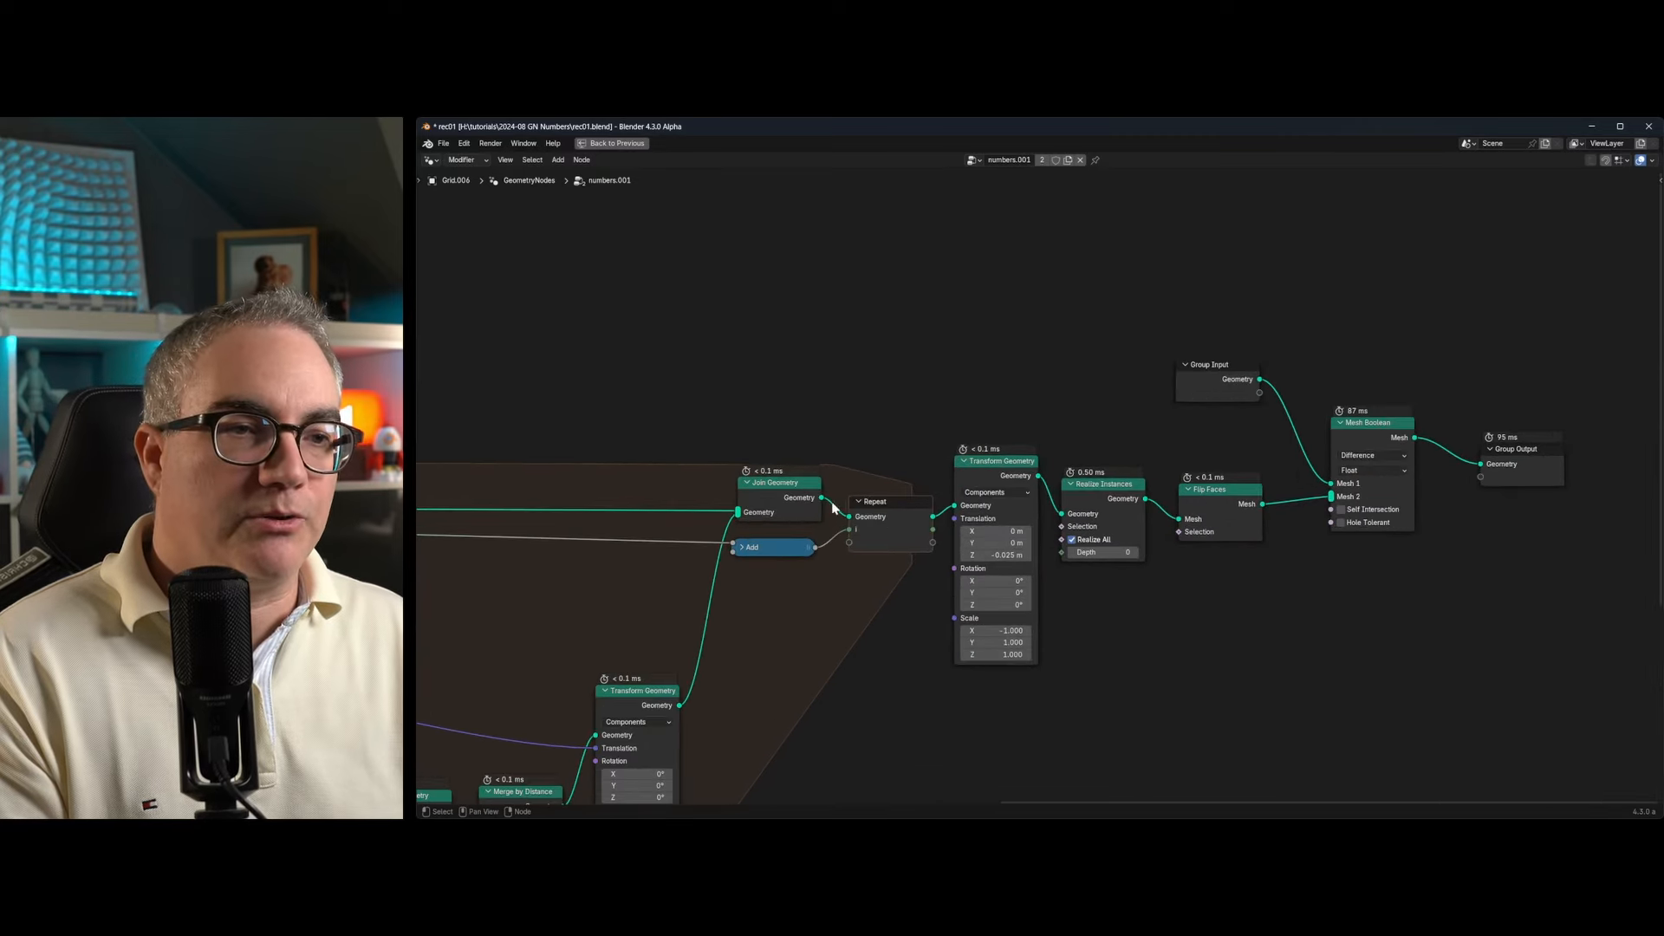
{"action": "scroll", "coordinate": [833, 507], "scroll_direction": "up", "scroll_amount": 1}
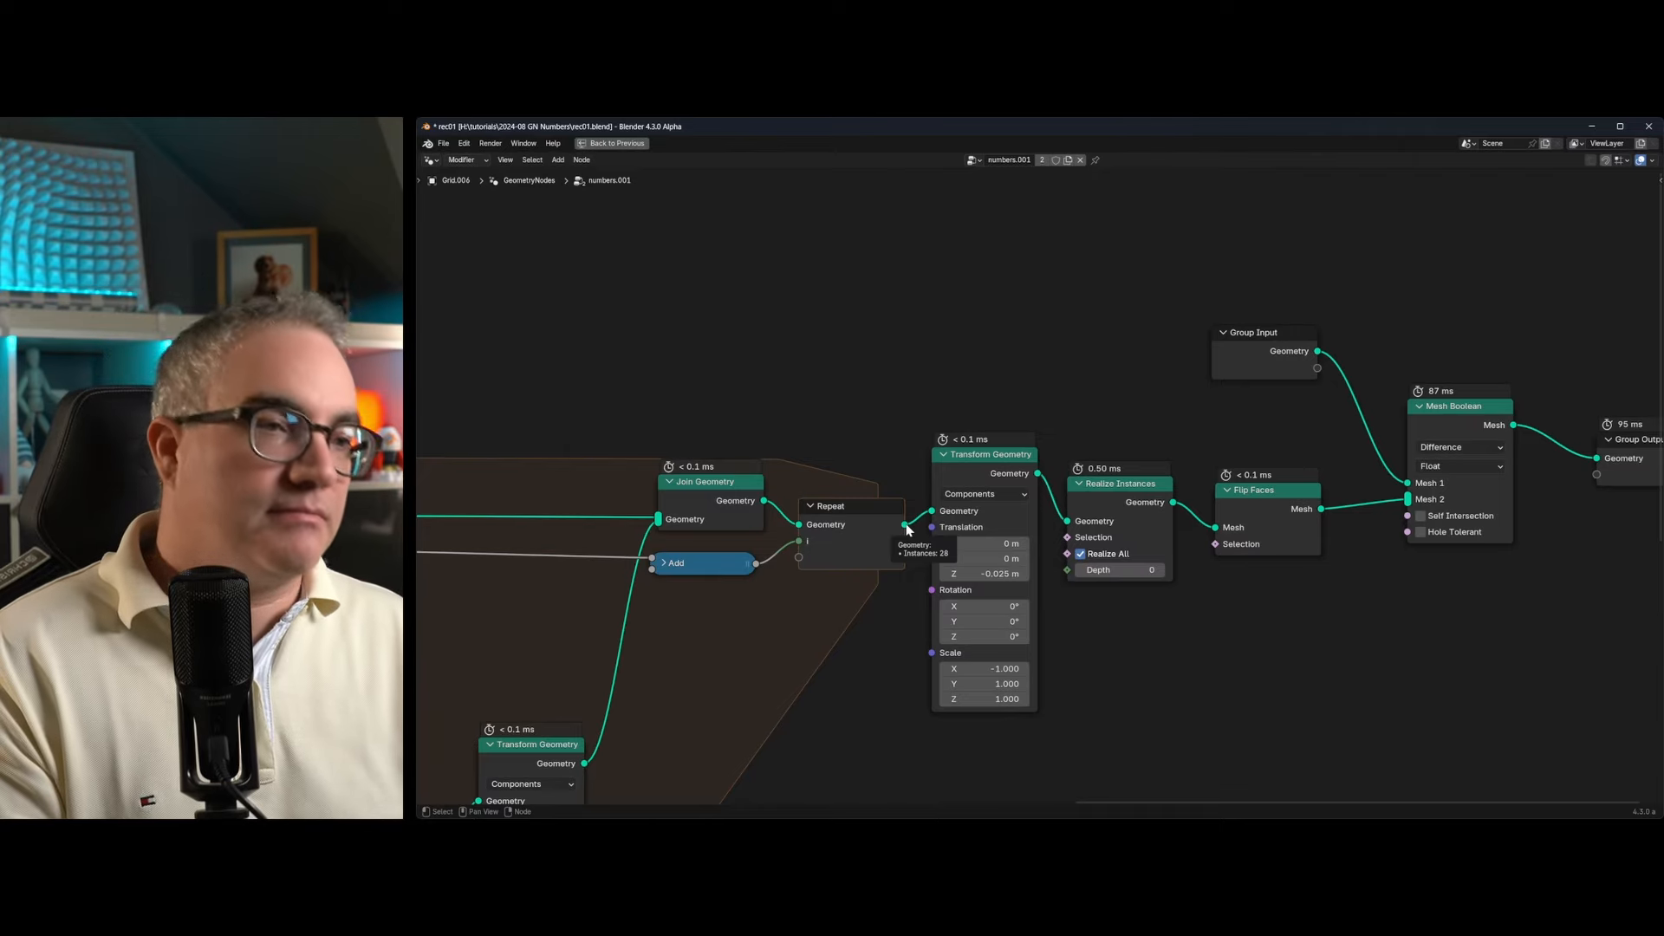
{"action": "left_click_drag", "start_coordinate": [981, 453], "coordinate": [983, 453]}
{"action": "middle_click_drag", "start_coordinate": [1076, 593], "coordinate": [879, 548]}
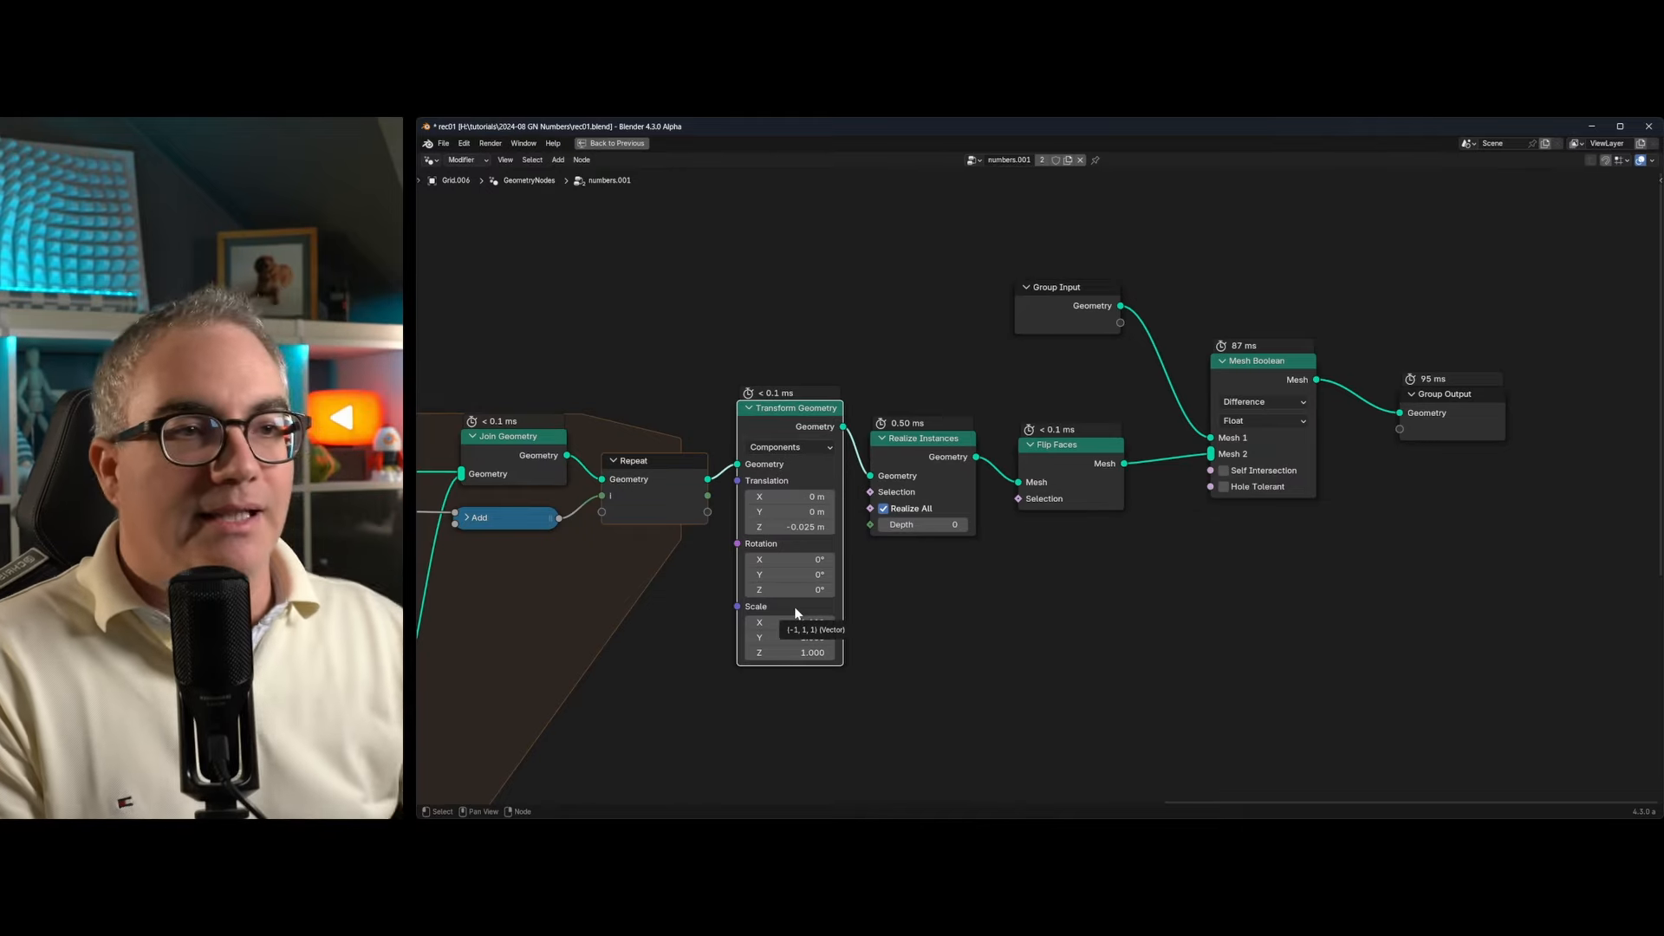
Review the Realize Instances, Flip Faces and Mesh Boolean nodes that process the transformed numbers.
{"action": "left_click_drag", "start_coordinate": [938, 439], "coordinate": [943, 432]}
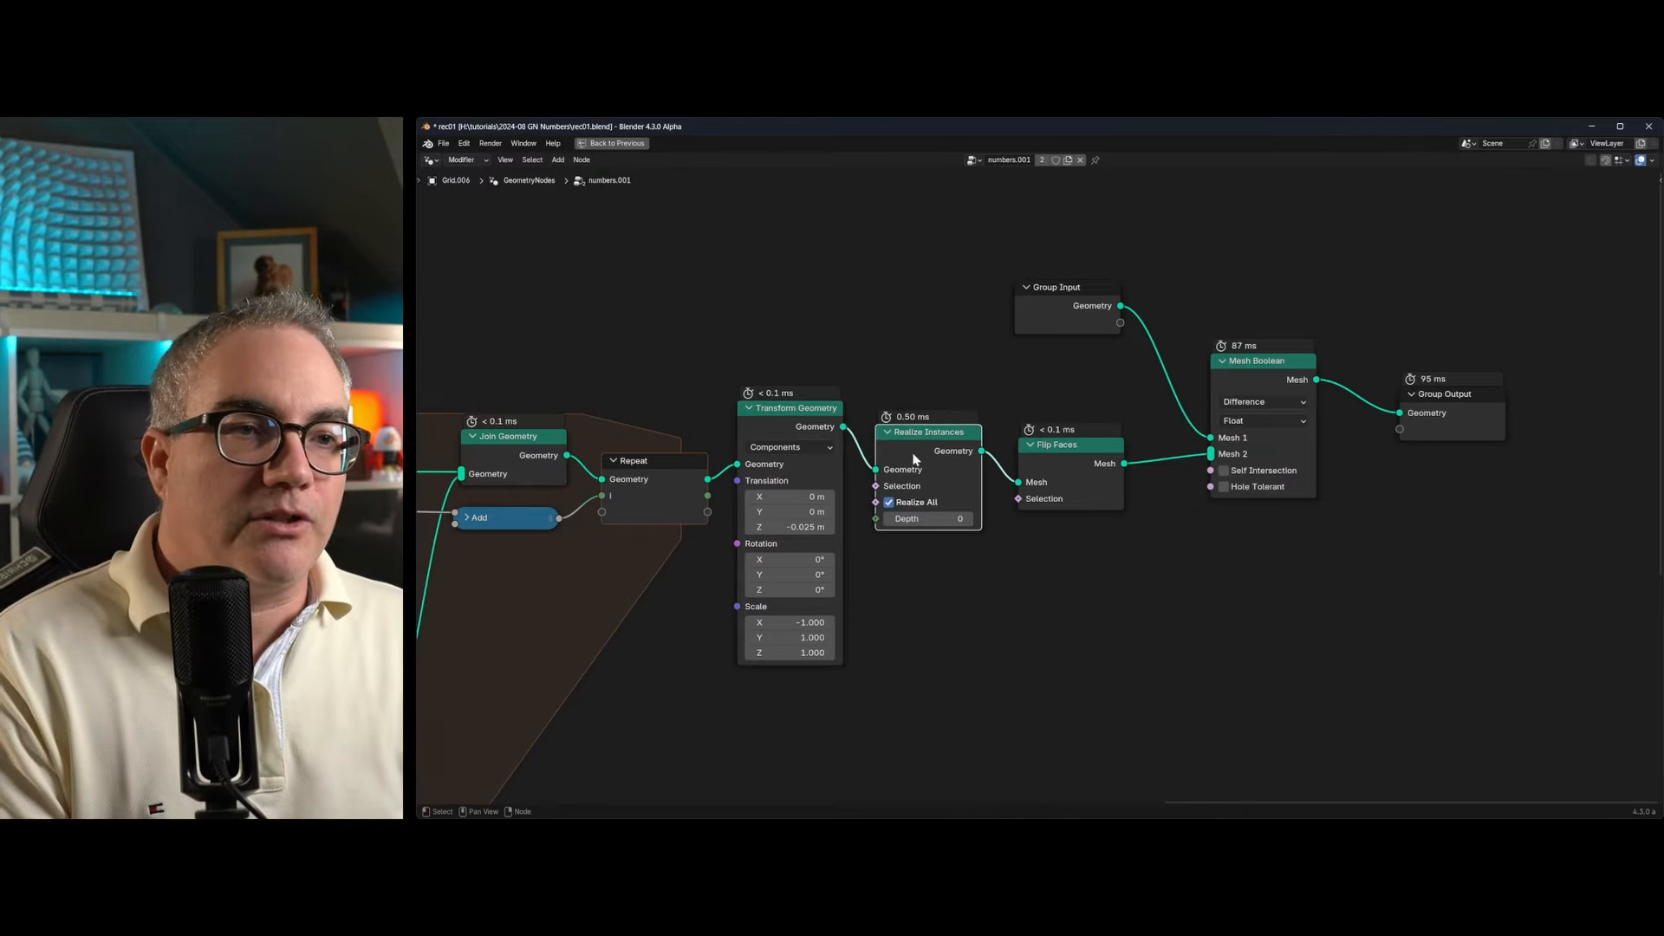
{"action": "middle_click_drag", "start_coordinate": [1110, 451], "coordinate": [773, 513]}
{"action": "left_click_drag", "start_coordinate": [768, 513], "coordinate": [771, 516]}
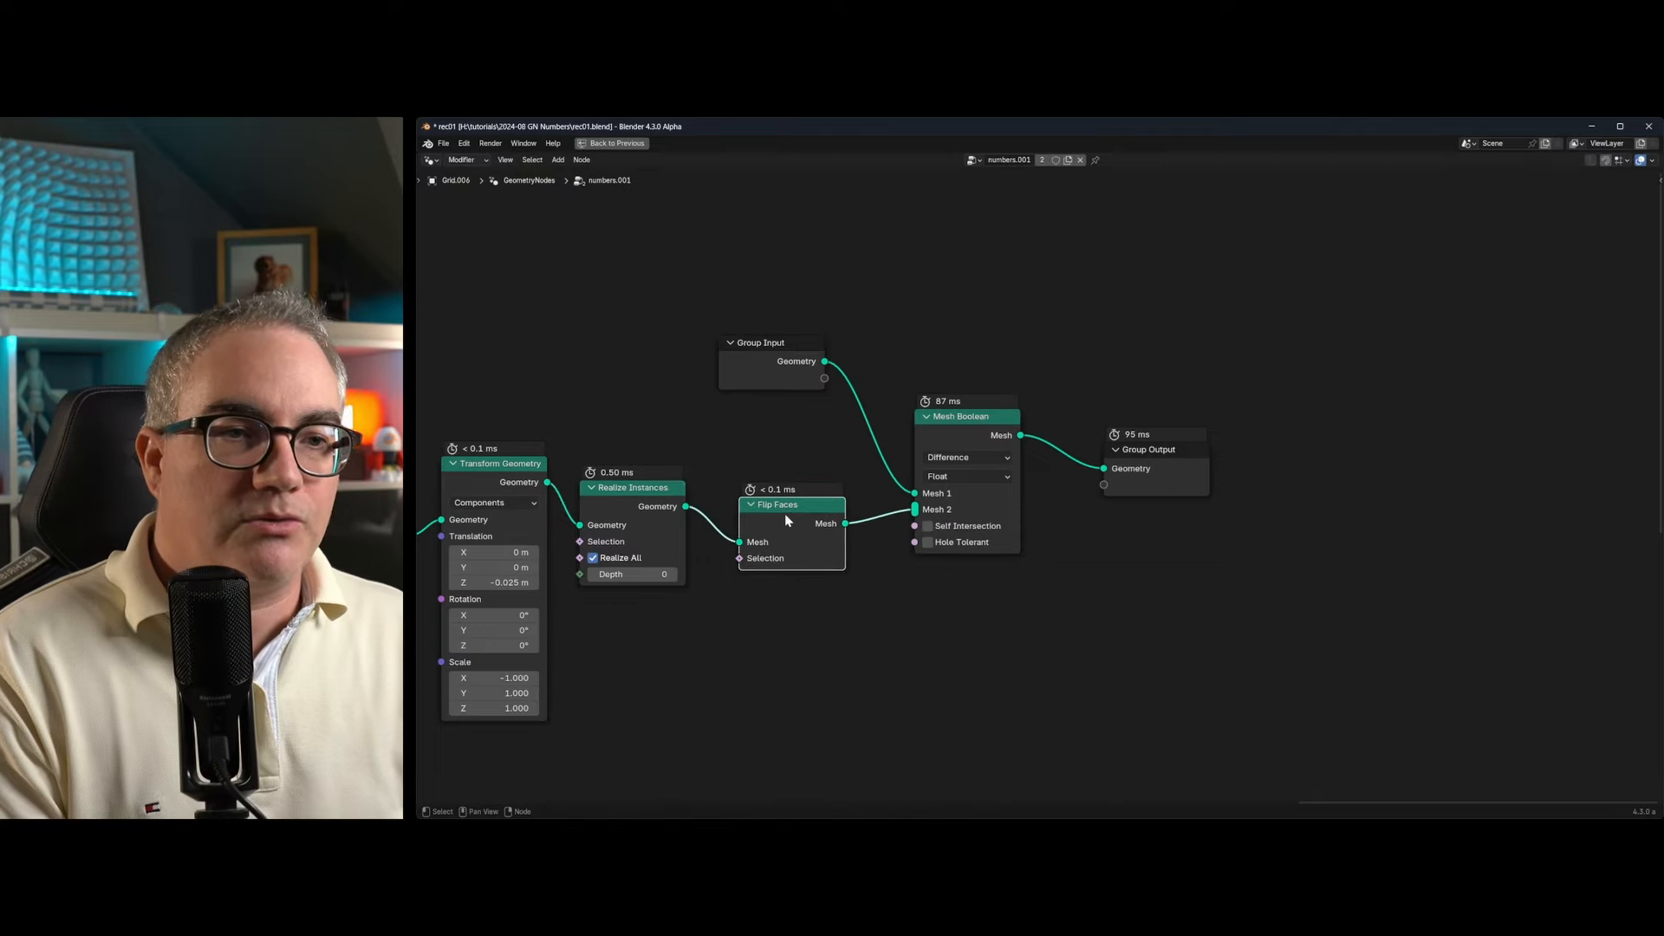
{"action": "left_click_drag", "start_coordinate": [587, 494], "coordinate": [606, 494]}
{"action": "left_click_drag", "start_coordinate": [784, 511], "coordinate": [781, 511]}
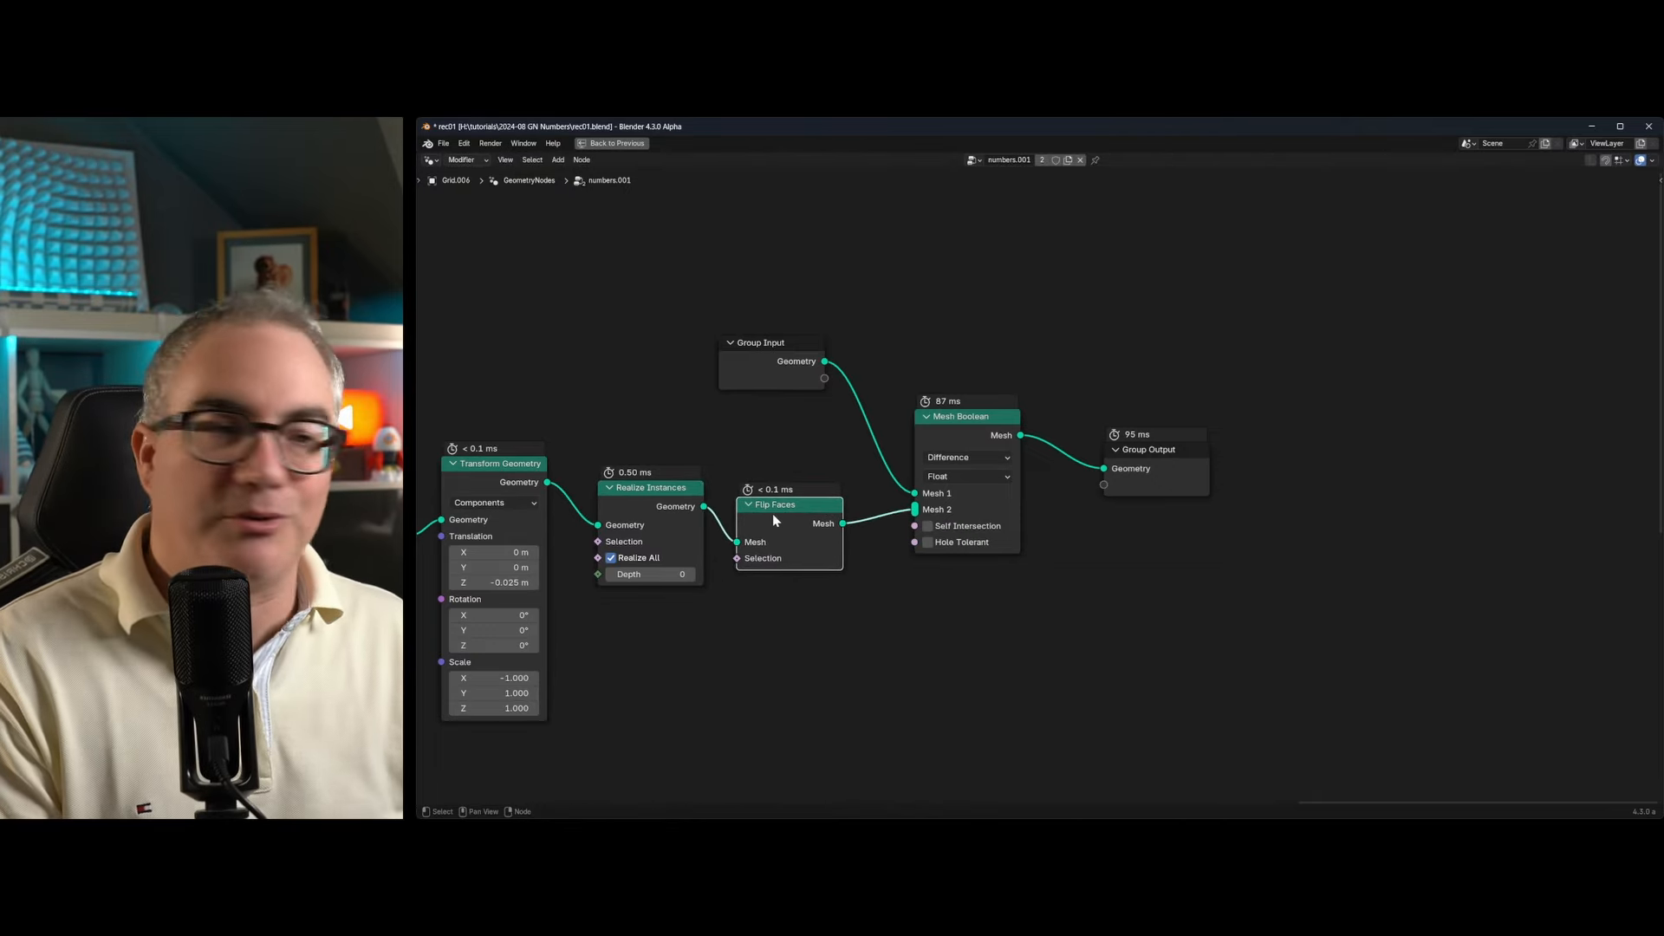
{"action": "left_click_drag", "start_coordinate": [976, 420], "coordinate": [975, 417]}
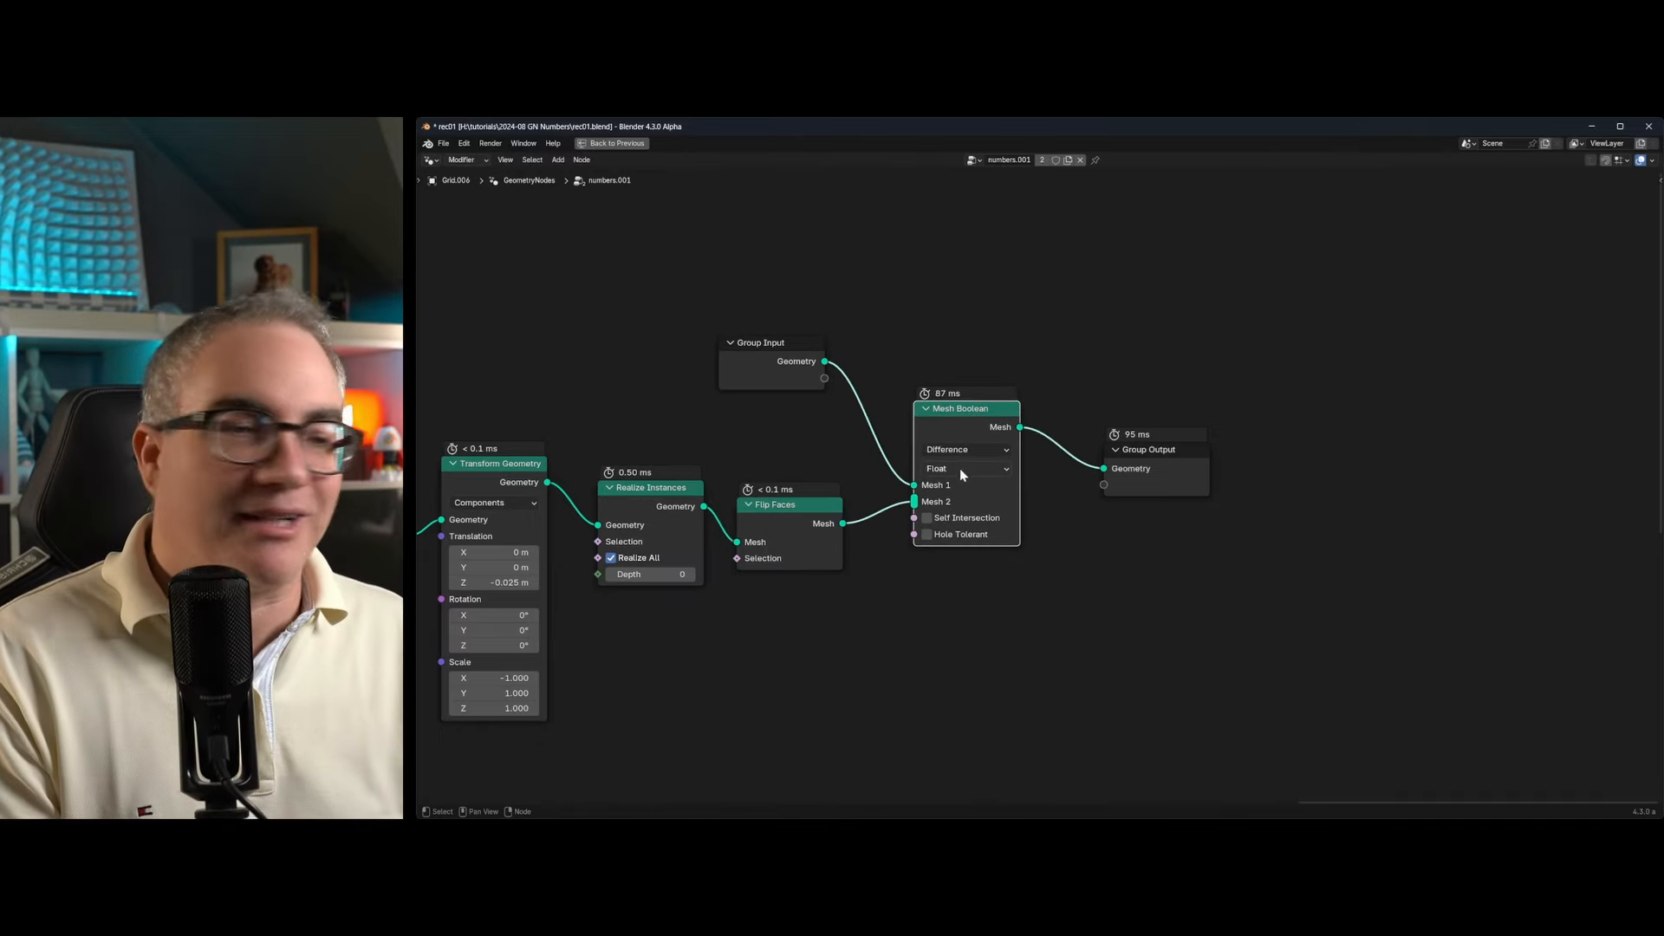
Move the Group Input node farther from Mesh Boolean and trace the panel geometry through to Group Output.
{"action": "scroll", "coordinate": [959, 456], "scroll_direction": "down", "scroll_amount": 4}
{"action": "middle_click_drag", "start_coordinate": [791, 475], "coordinate": [891, 472]}
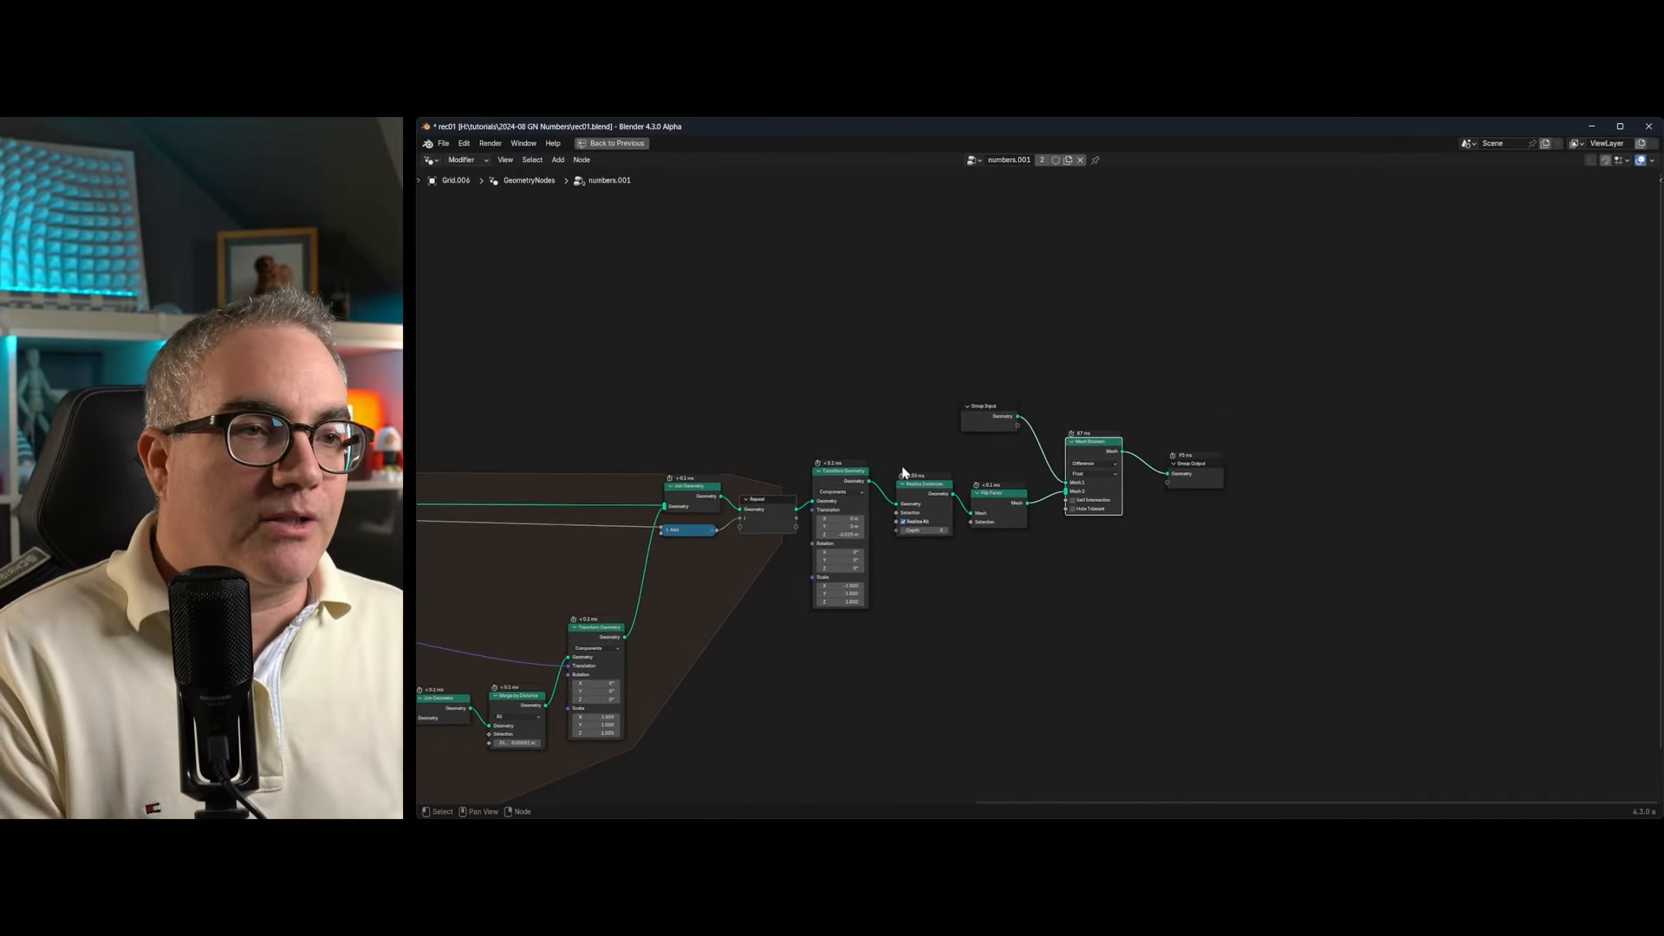
{"action": "left_click_drag", "start_coordinate": [985, 407], "coordinate": [931, 358]}
{"action": "scroll", "coordinate": [1022, 425], "scroll_direction": "up", "scroll_amount": 6}
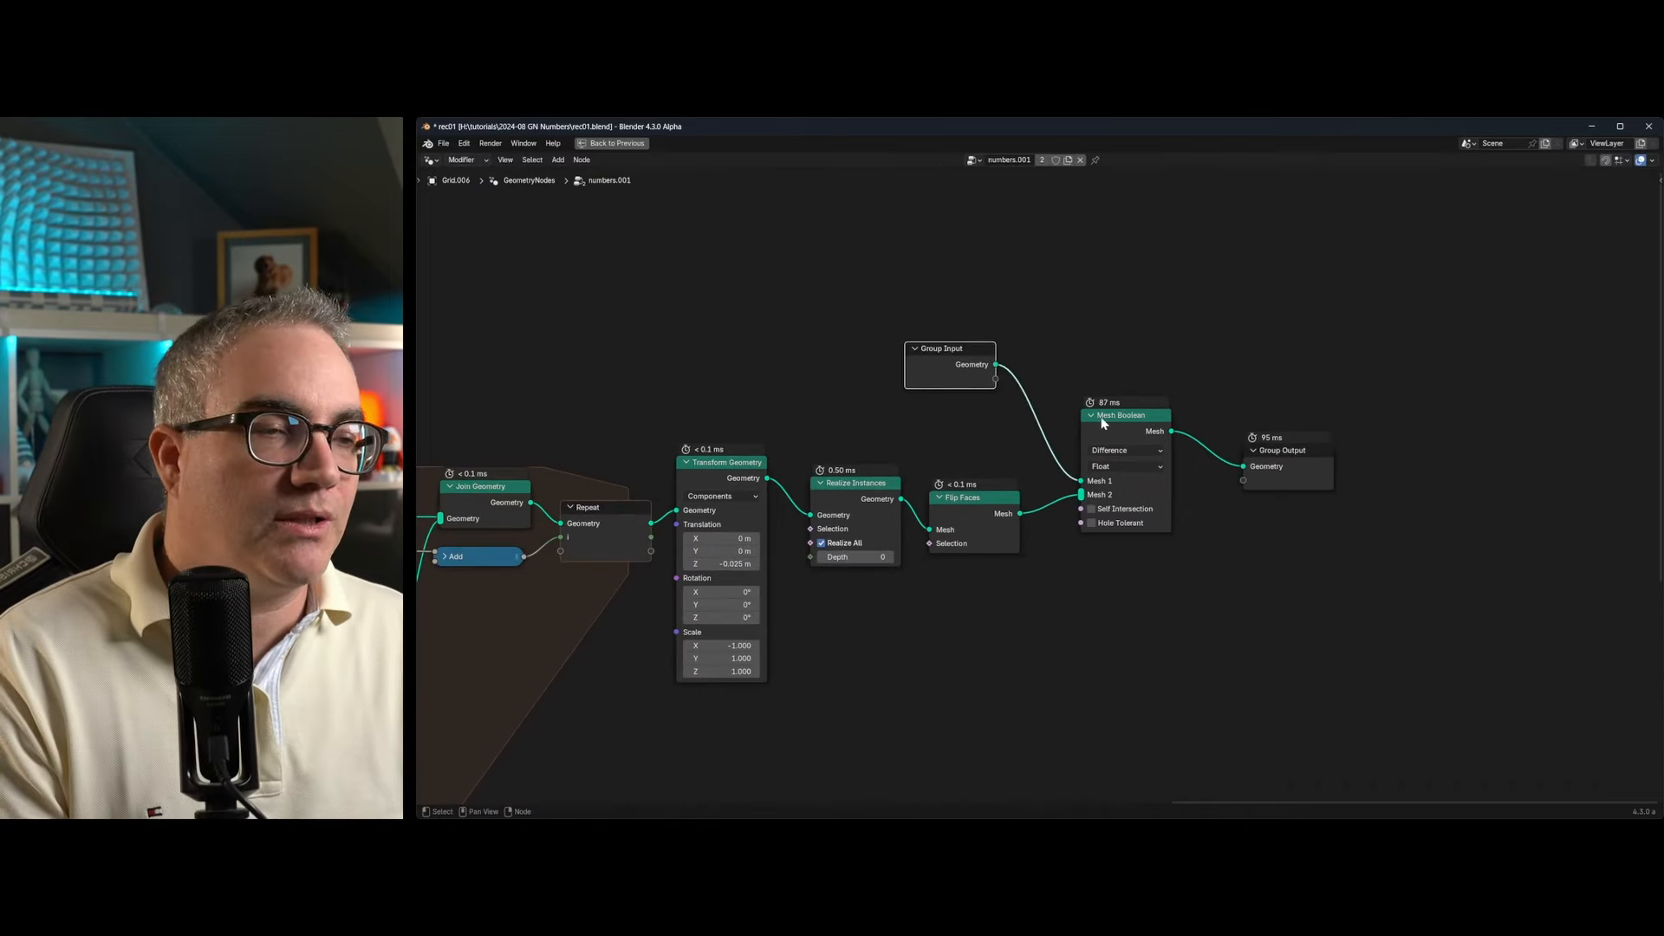
{"action": "left_click", "coordinate": [1289, 457]}
Examine the Grid node's size and vertex settings at the start of the node tree.
{"action": "scroll", "coordinate": [683, 473], "scroll_direction": "down", "scroll_amount": 2}
{"action": "middle_click_drag", "start_coordinate": [683, 473], "coordinate": [1191, 452]}
{"action": "scroll", "coordinate": [642, 472], "scroll_direction": "down", "scroll_amount": 3}
{"action": "scroll", "coordinate": [978, 506], "scroll_direction": "up", "scroll_amount": 5}
{"action": "scroll", "coordinate": [936, 489], "scroll_direction": "up", "scroll_amount": 3}
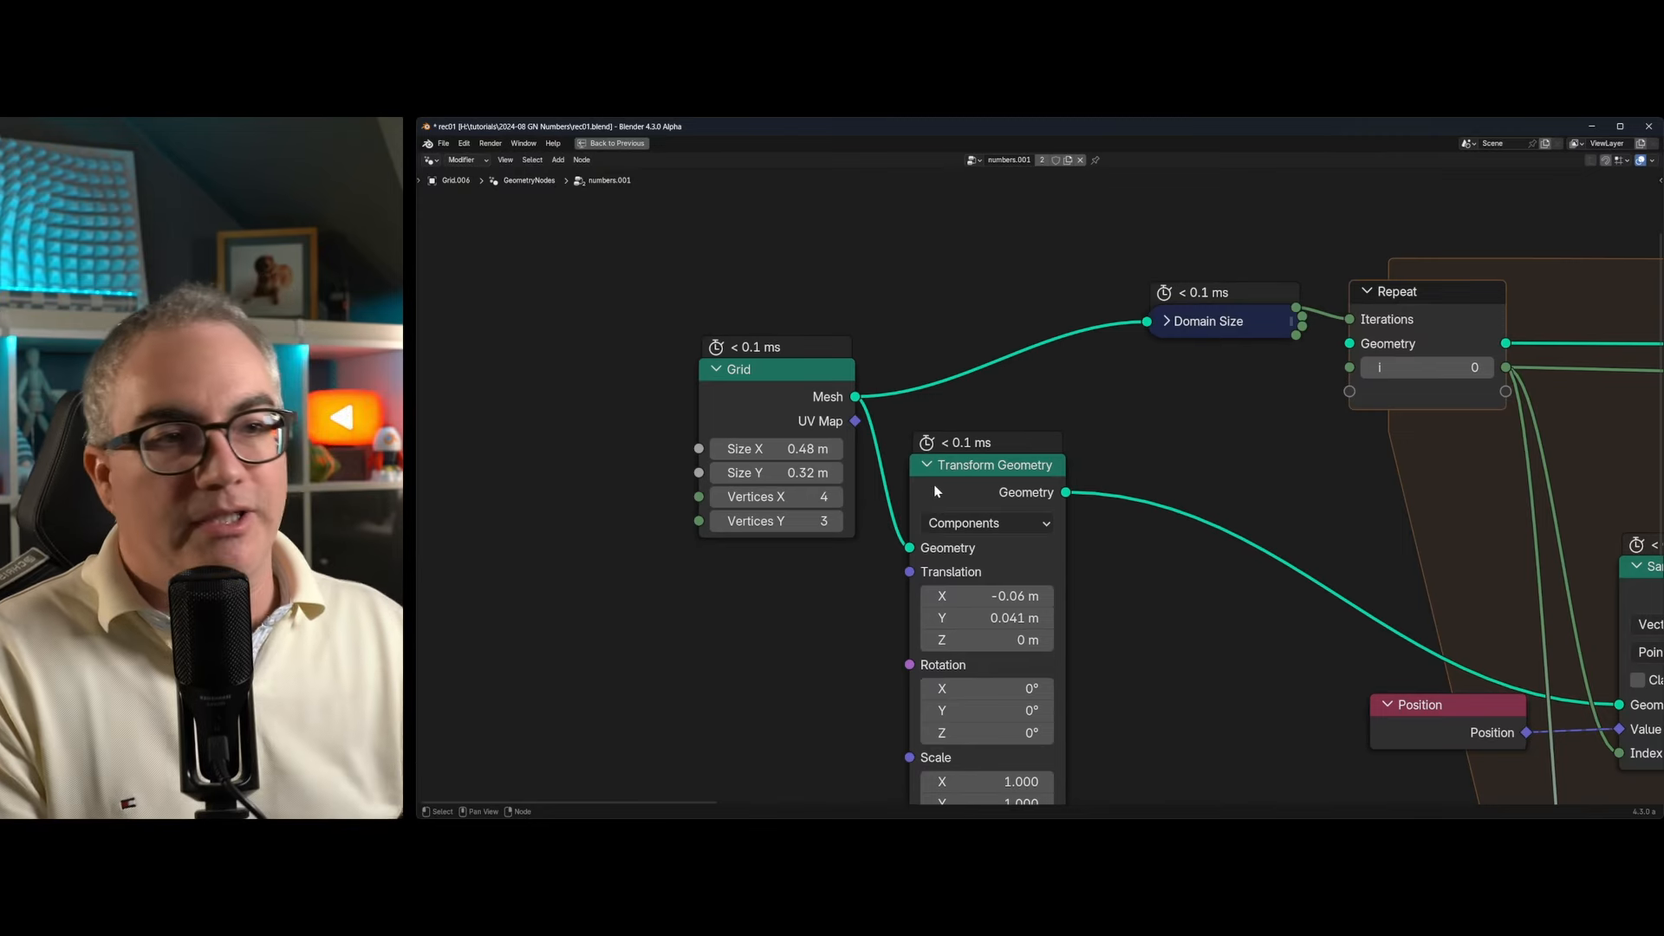
{"action": "left_click", "coordinate": [771, 473]}
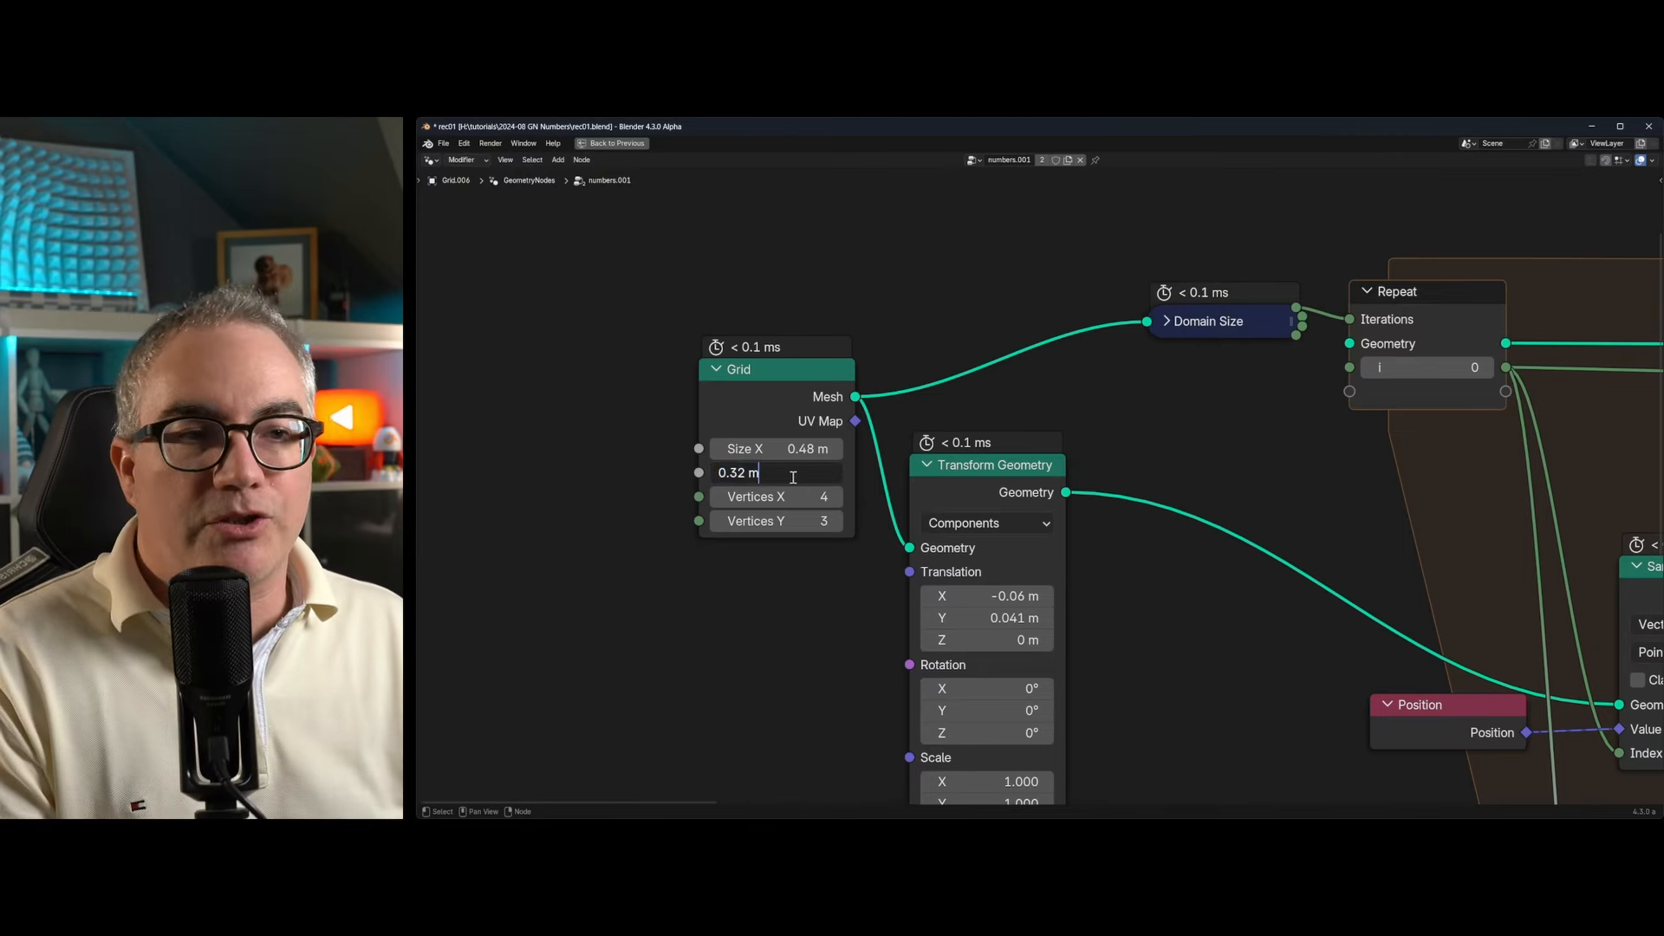
{"action": "key", "text": "Return"}
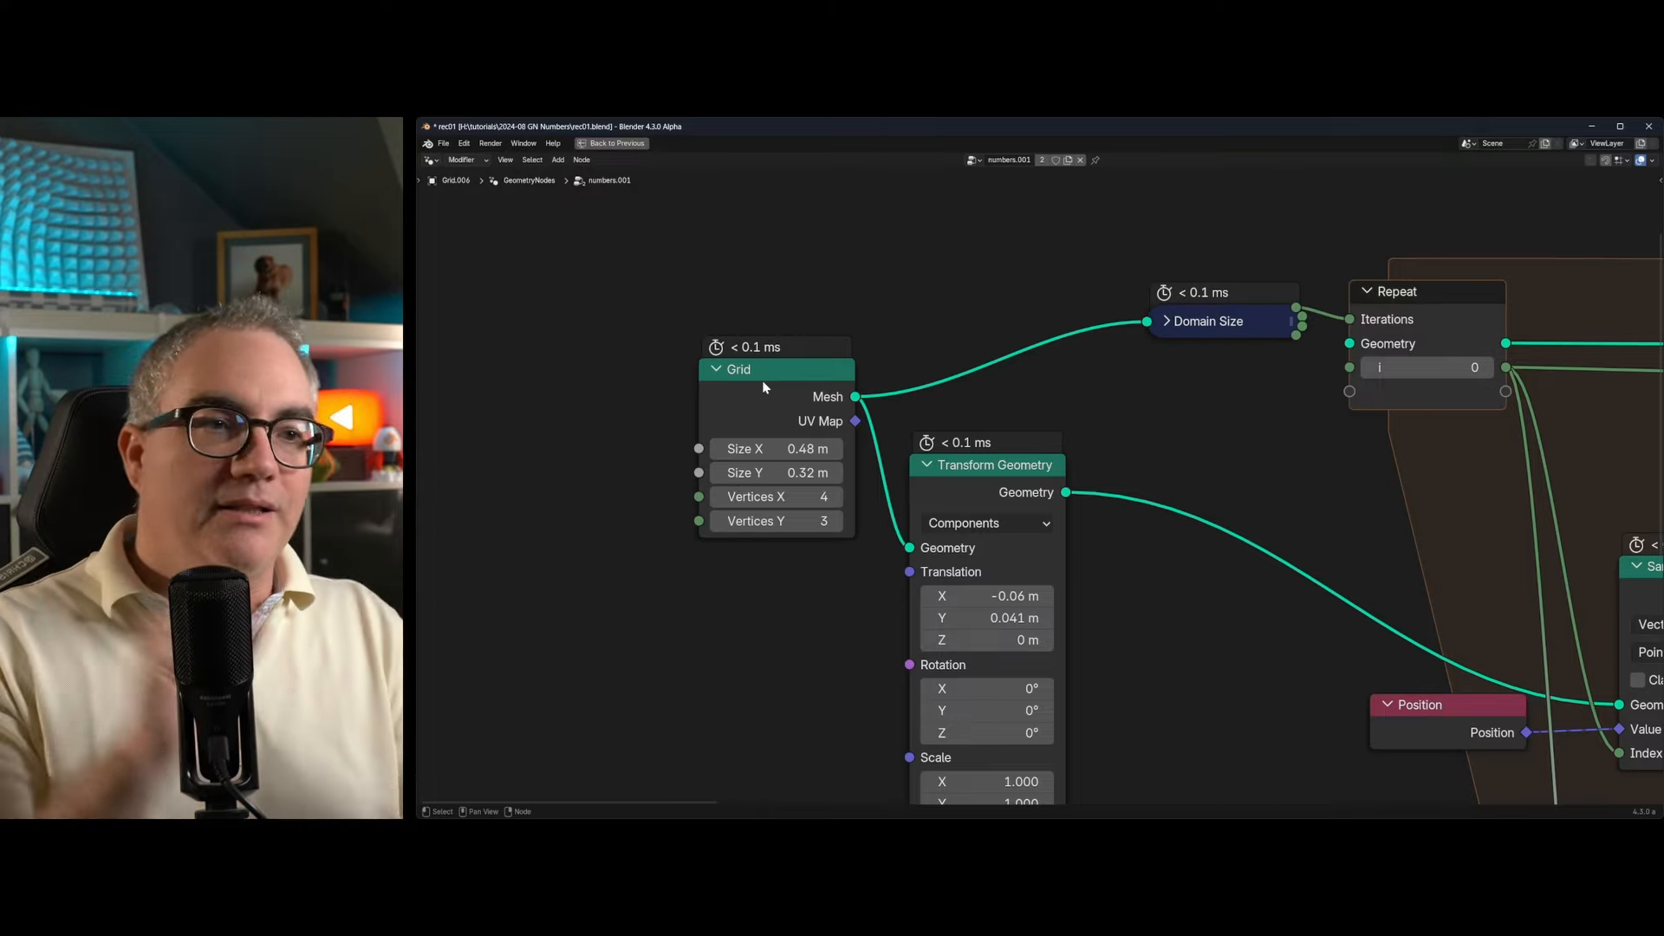
Restore the full workspace layout and inspect the numbers cut into the panel's underside.
{"action": "scroll", "coordinate": [1040, 503], "scroll_direction": "down", "scroll_amount": 9}
{"action": "middle_click_drag", "start_coordinate": [1215, 498], "coordinate": [847, 431]}
{"action": "key", "text": "ctrl+space"}
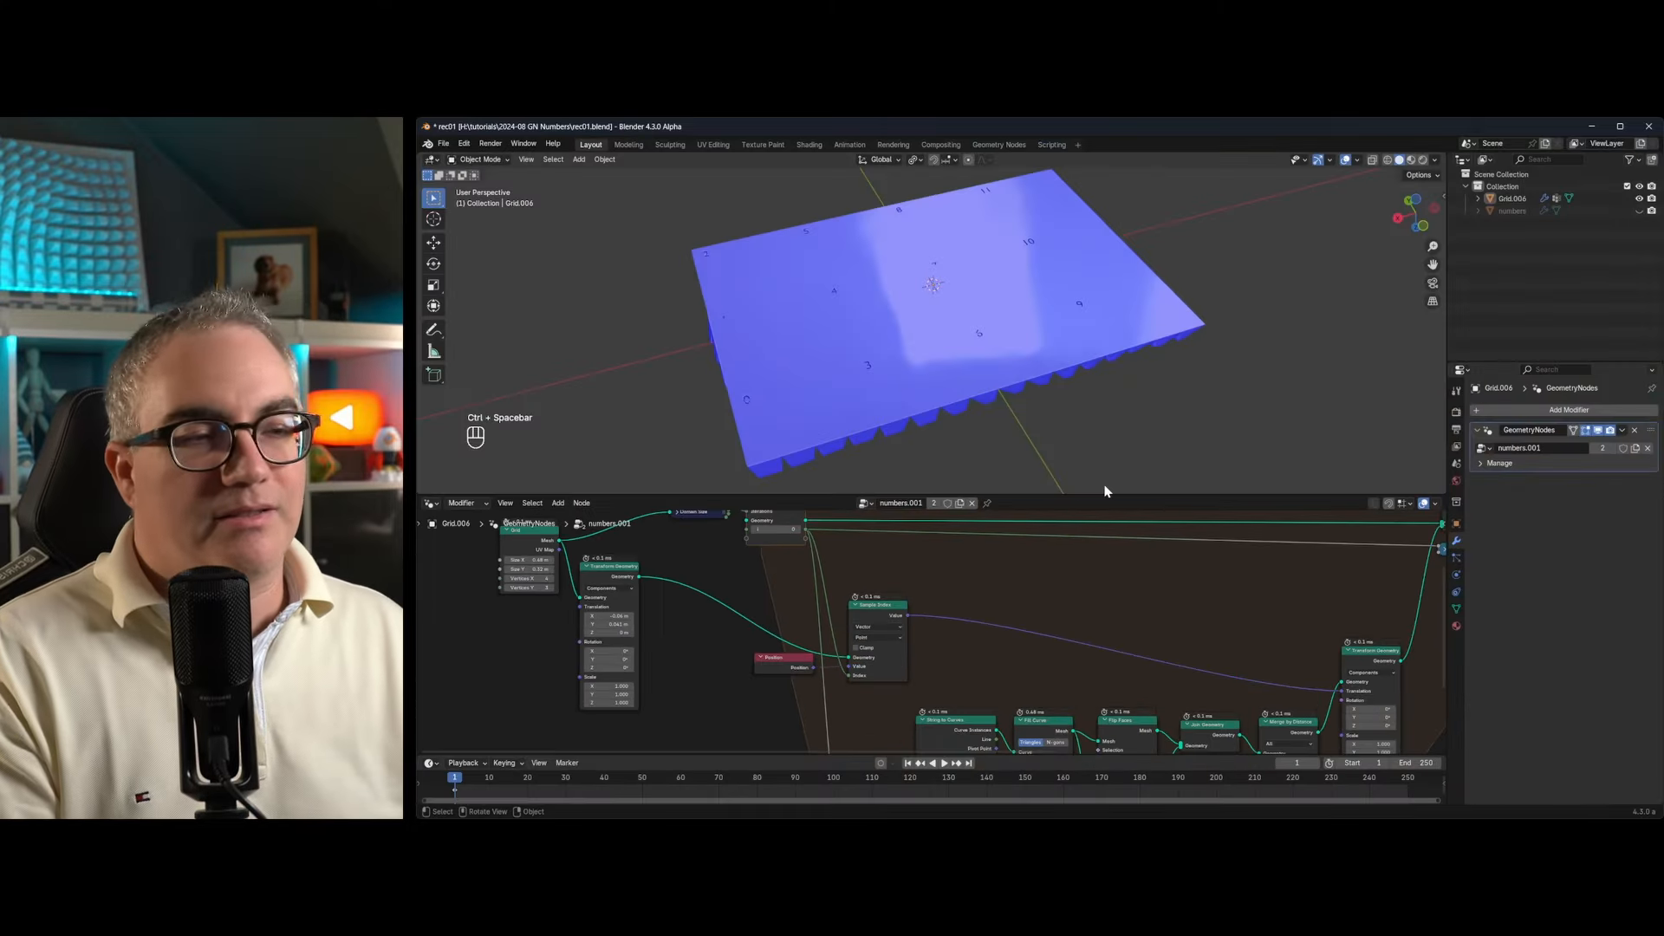
{"action": "scroll", "coordinate": [992, 439], "scroll_direction": "down", "scroll_amount": 3}
{"action": "scroll", "coordinate": [929, 319], "scroll_direction": "up", "scroll_amount": 6}
{"action": "middle_click_drag", "start_coordinate": [930, 319], "coordinate": [864, 394]}
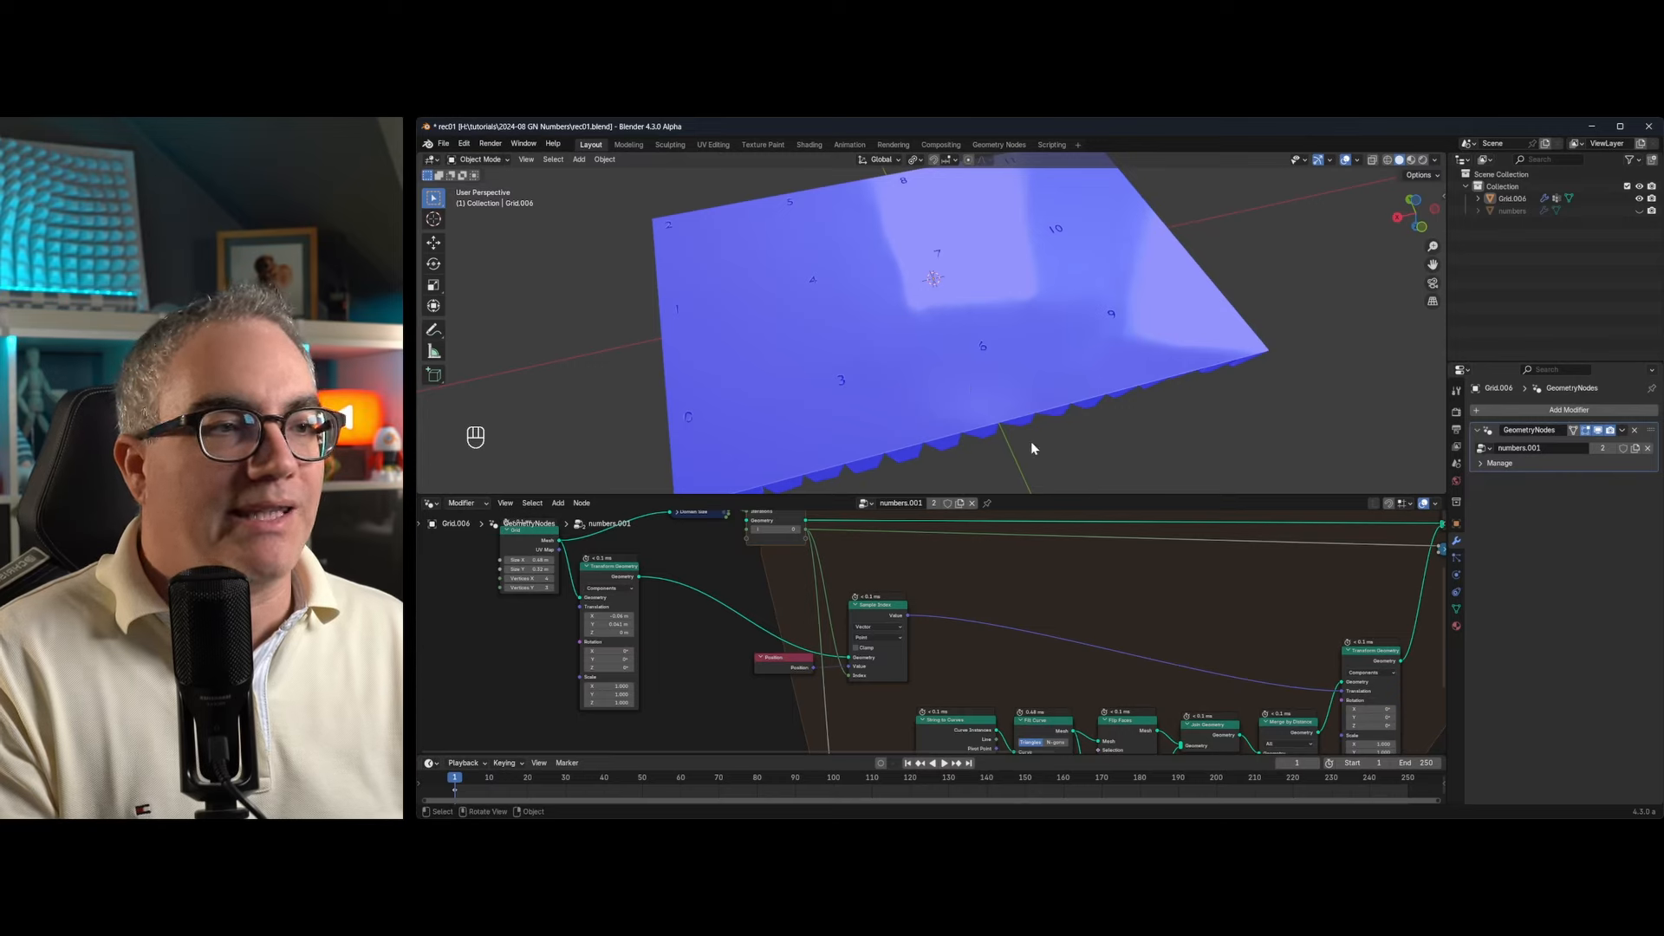
{"action": "scroll", "coordinate": [934, 630], "scroll_direction": "down", "scroll_amount": 1}
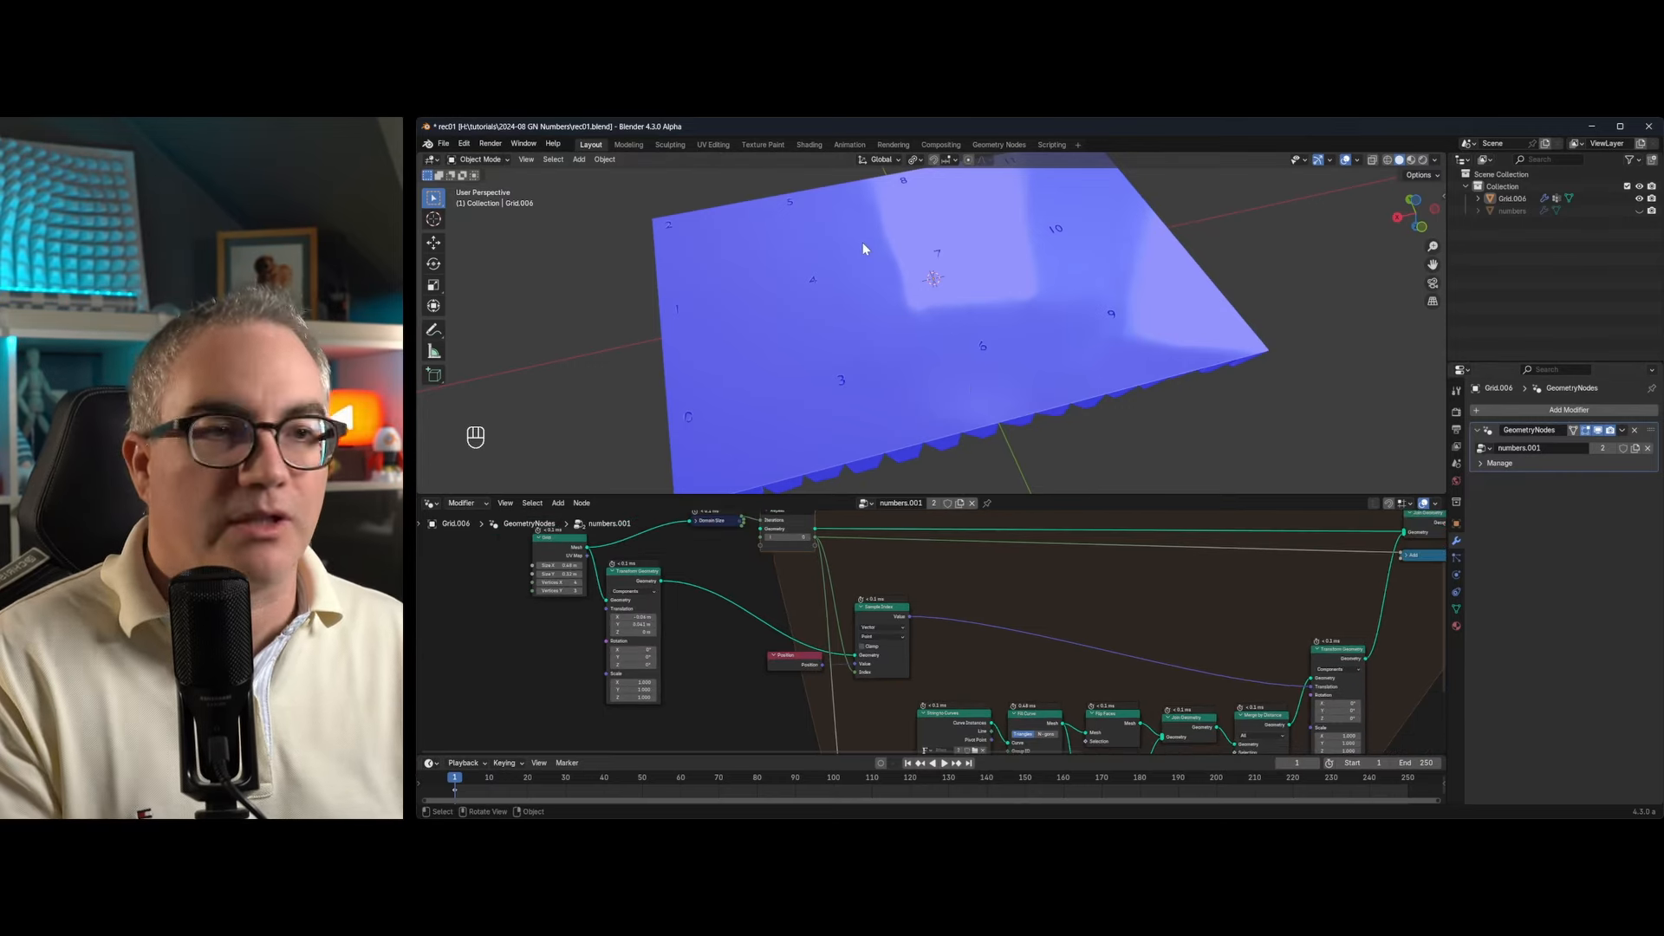
Hide the Note annotation layer over the panel's sculpted top side.
{"action": "middle_click_drag", "start_coordinate": [862, 242], "coordinate": [870, 323]}
{"action": "key", "text": "n"}
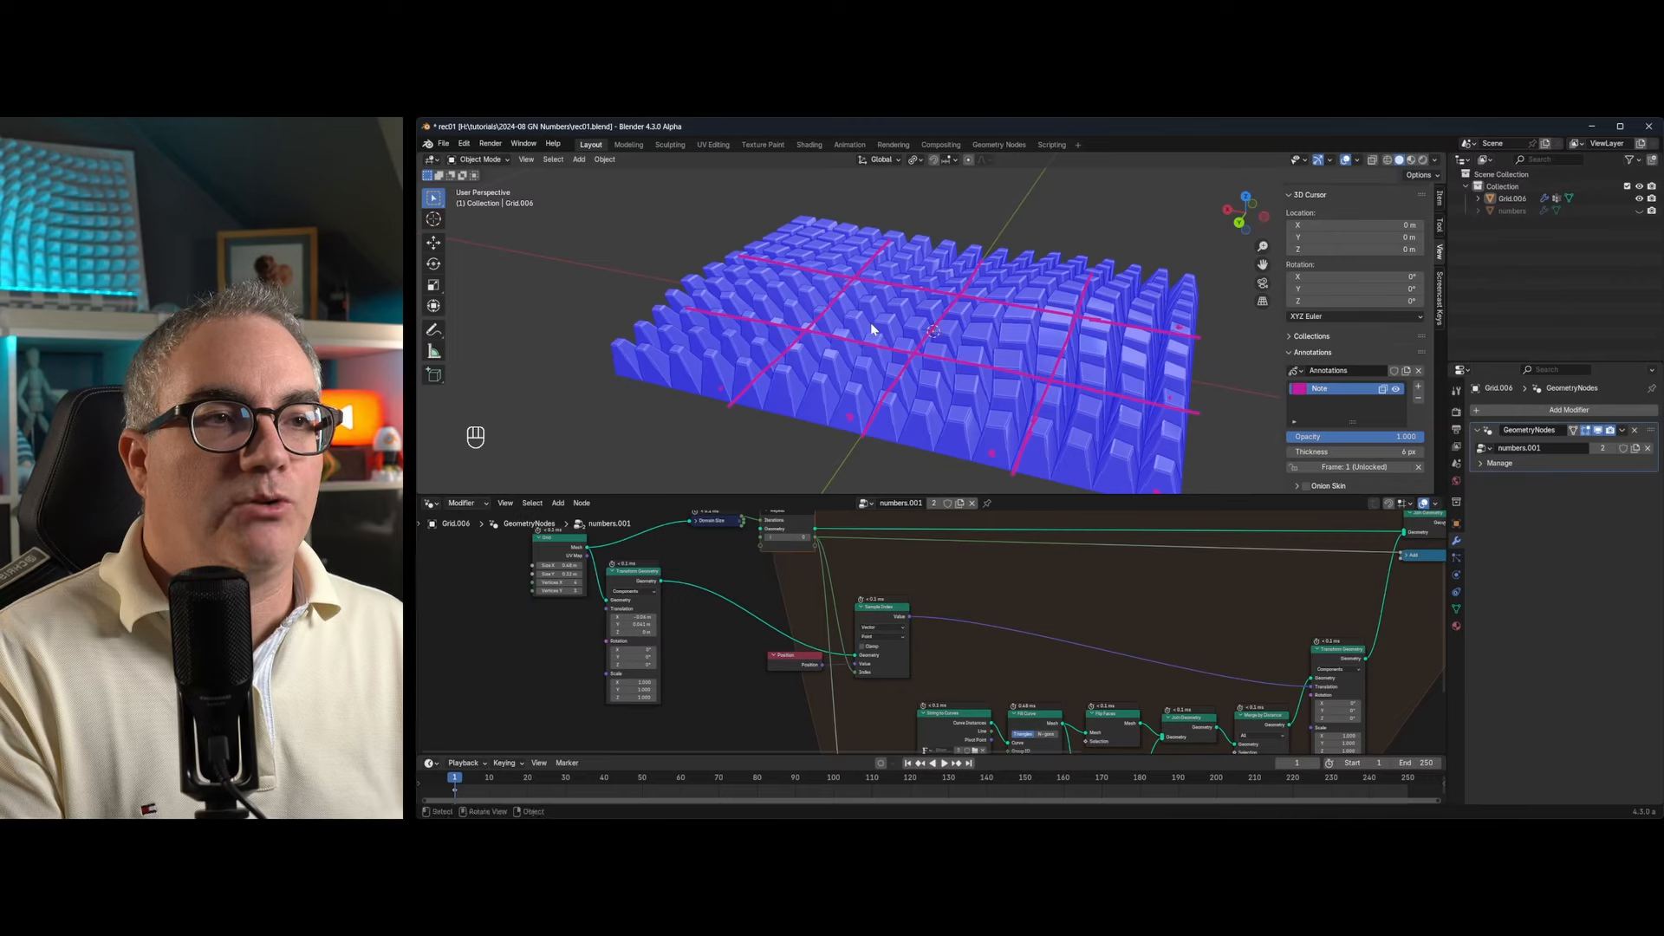
{"action": "left_click", "coordinate": [1397, 389]}
{"action": "key", "text": "n"}
{"action": "mouse_move", "coordinate": [961, 356]}
{"action": "middle_mouse_down"}
{"action": "mouse_move", "coordinate": [996, 389]}
{"action": "mouse_move", "coordinate": [983, 358]}
{"action": "middle_mouse_up"}
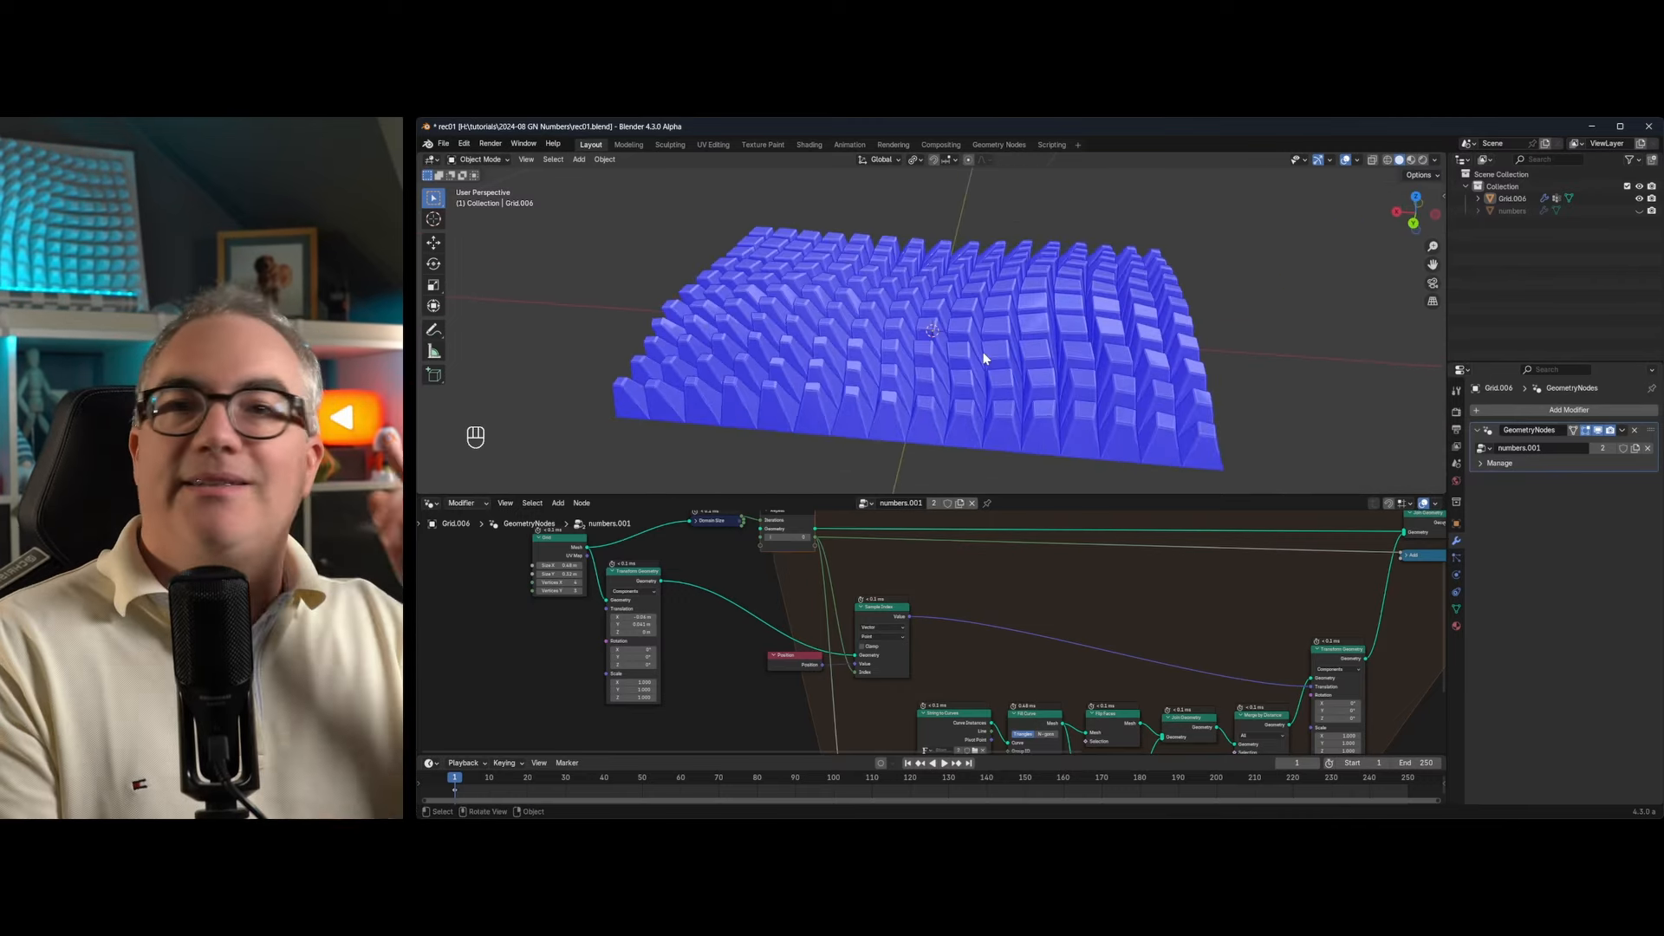